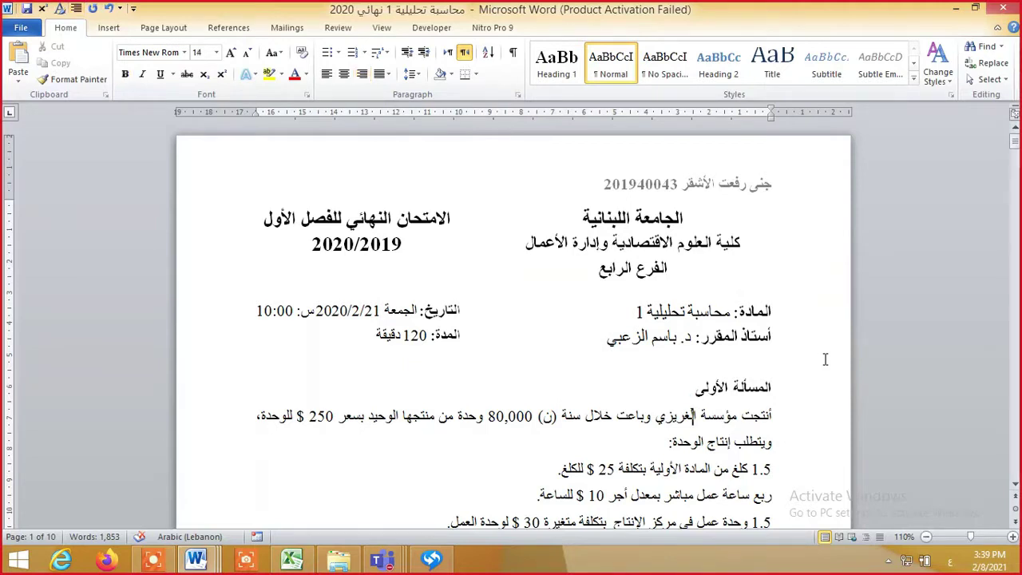
# Read the first problem's cost data and its list of requirements in the exam document, comparing them with the Excel list
pyautogui.scroll(-2, 826, 359)
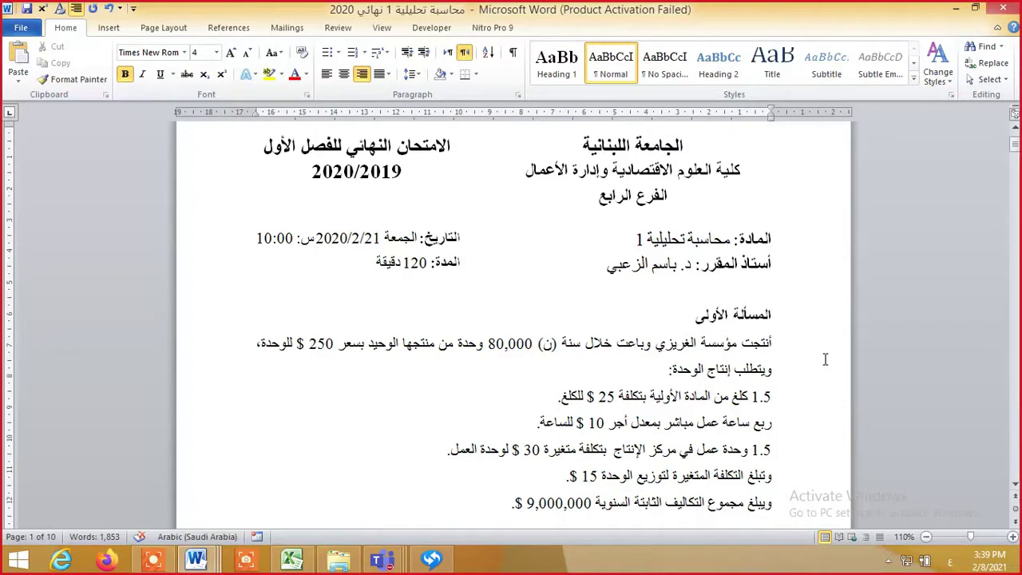
pyautogui.press('Down')
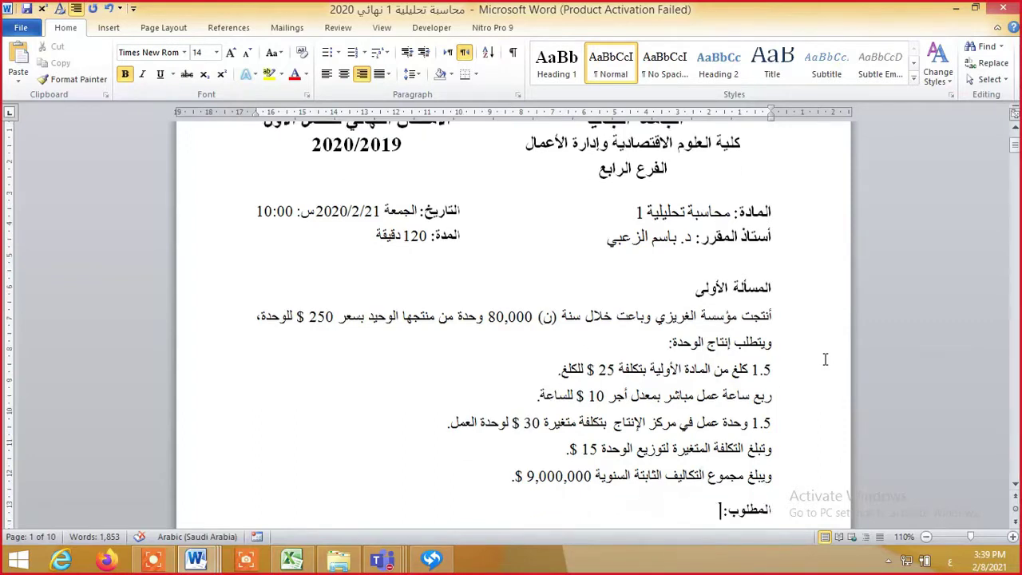
pyautogui.press('Down')
pyautogui.press('Down')
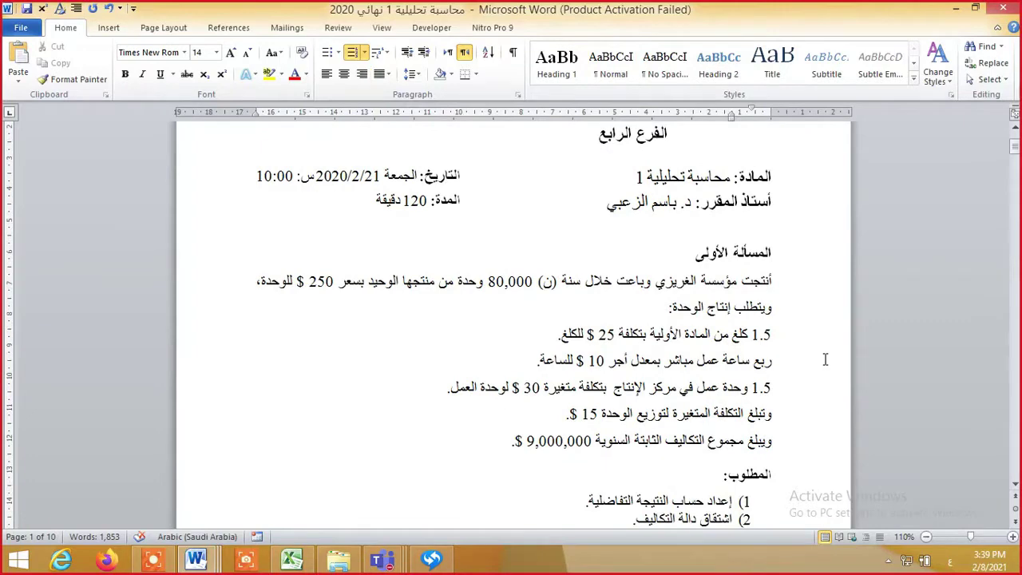
pyautogui.hotkey('alt', 'Tab')
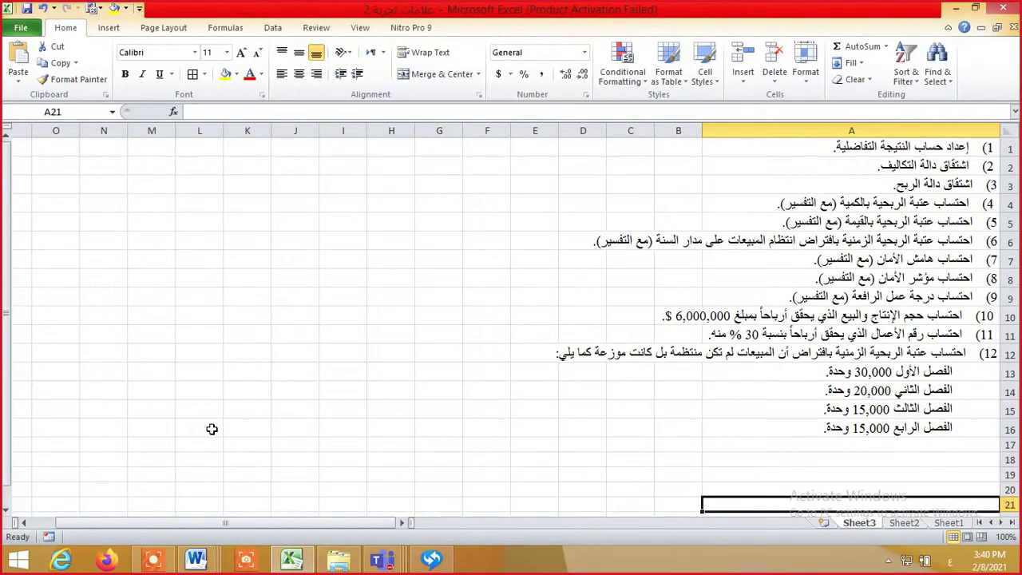
pyautogui.hotkey('alt', 'Tab')
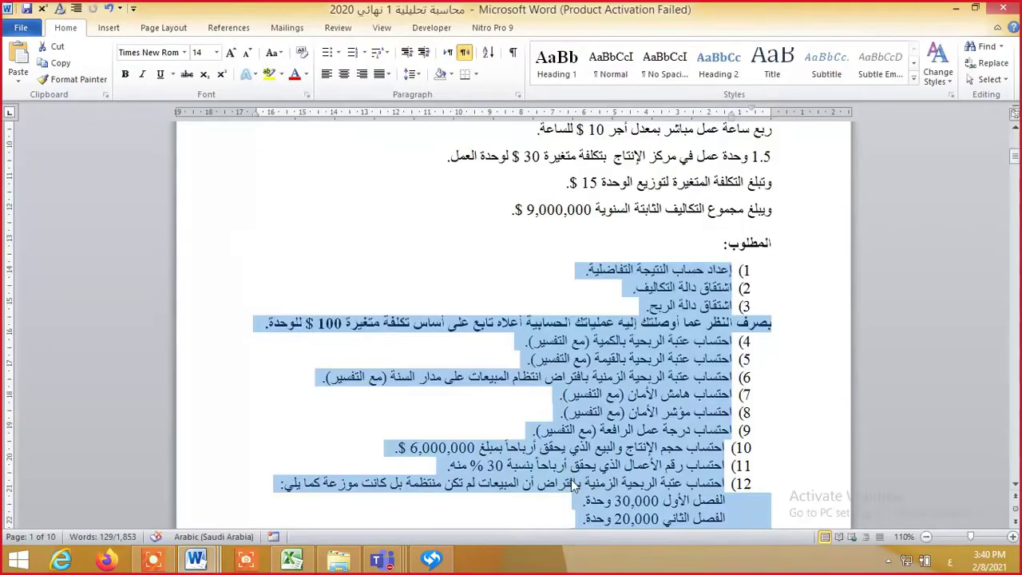
pyautogui.press('Down')
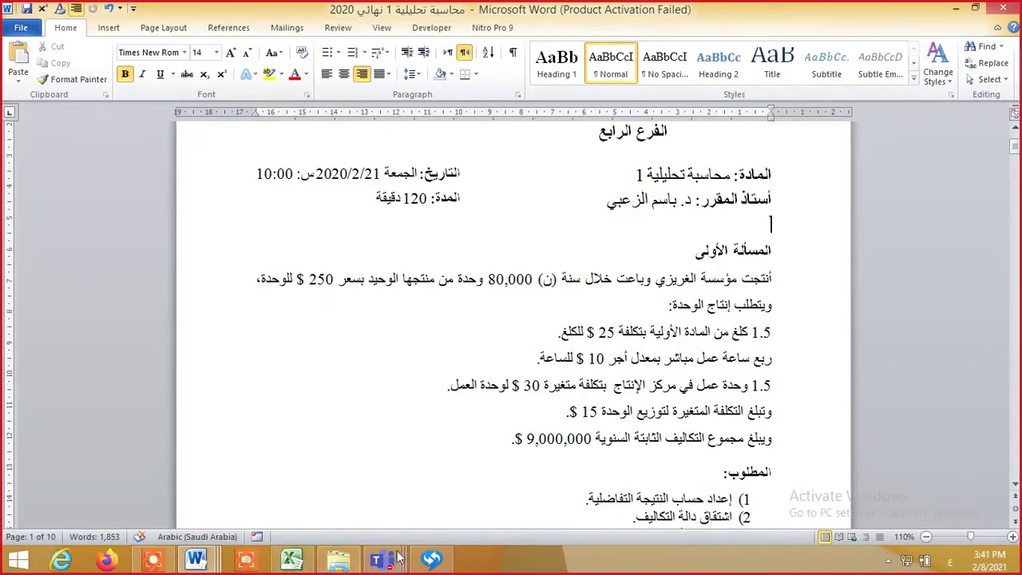
# Switch to Excel, enter 1.5 in C19 and compute the raw material quantity in D19 as 1.5 times 80000
pyautogui.hotkey('alt', 'Tab')
pyautogui.write('1.5')
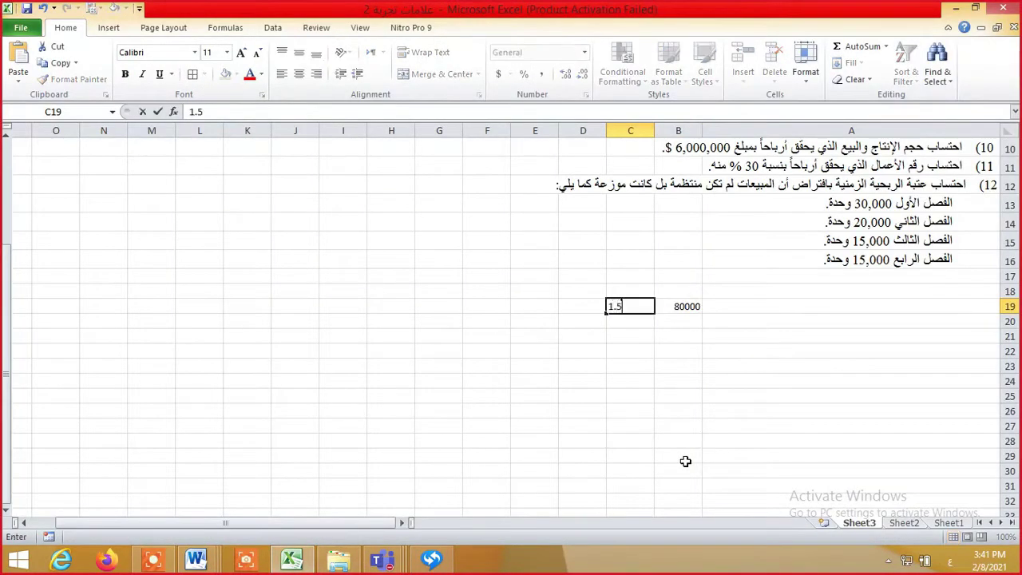
pyautogui.press('Tab')
pyautogui.write('=')
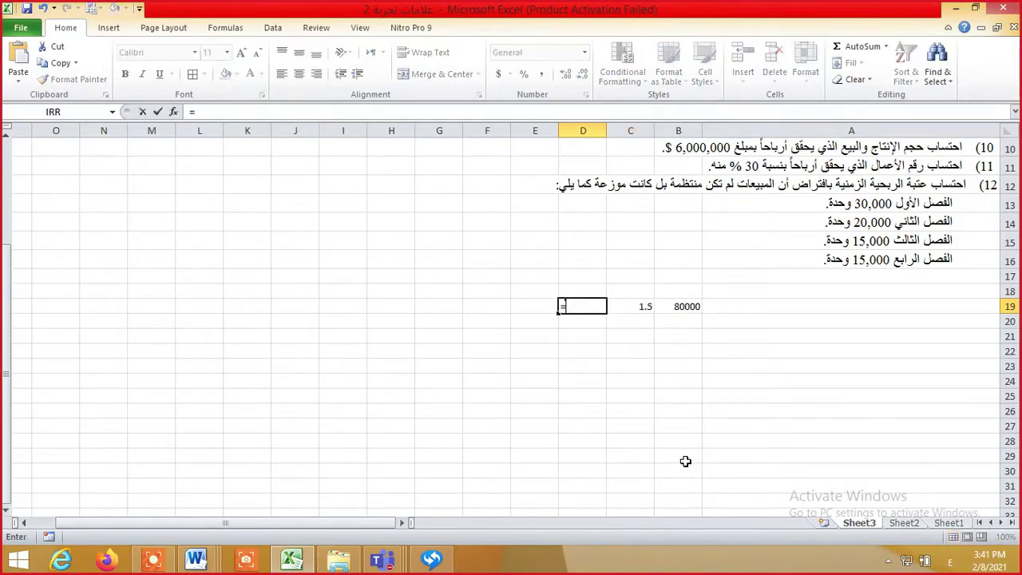
pyautogui.write('c19*80000')
pyautogui.press('Return')
pyautogui.press('Up')
pyautogui.press('Left')
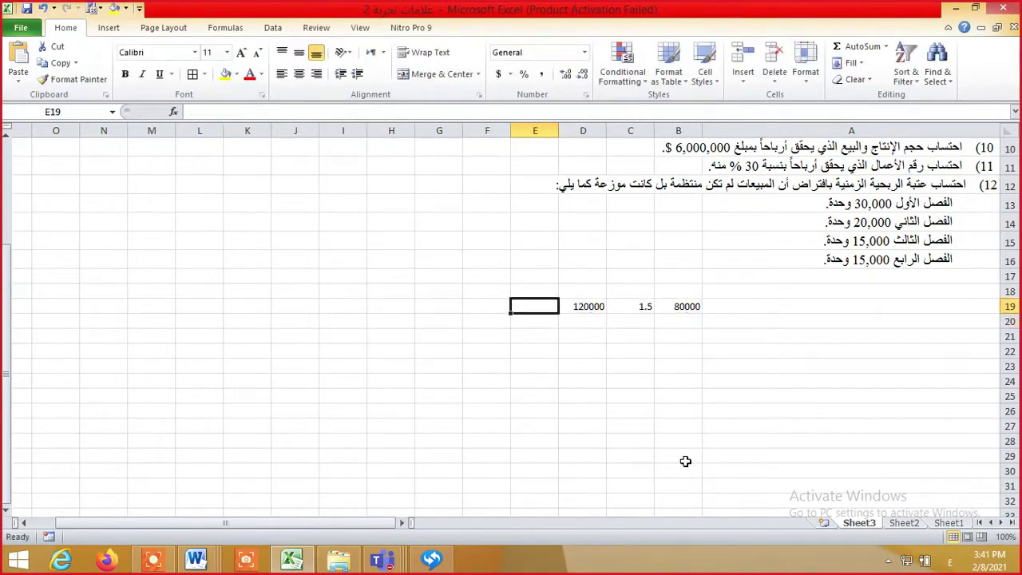
# Fill row 20 with 80000, 0.25, their product and the unit ساعة, checking the labour time in the Word exam
pyautogui.click(492, 335)
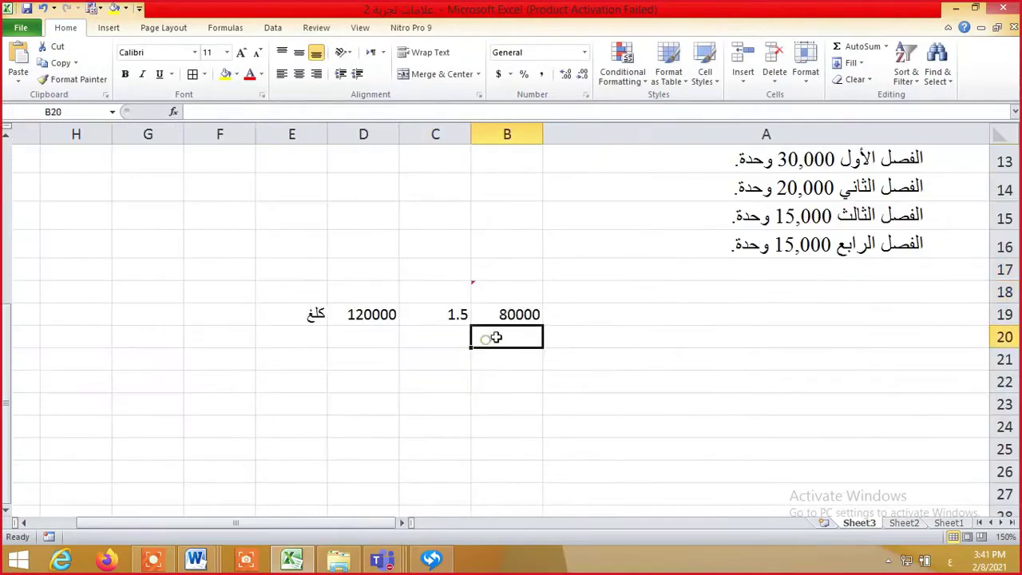
pyautogui.write('80000')
pyautogui.press('Tab')
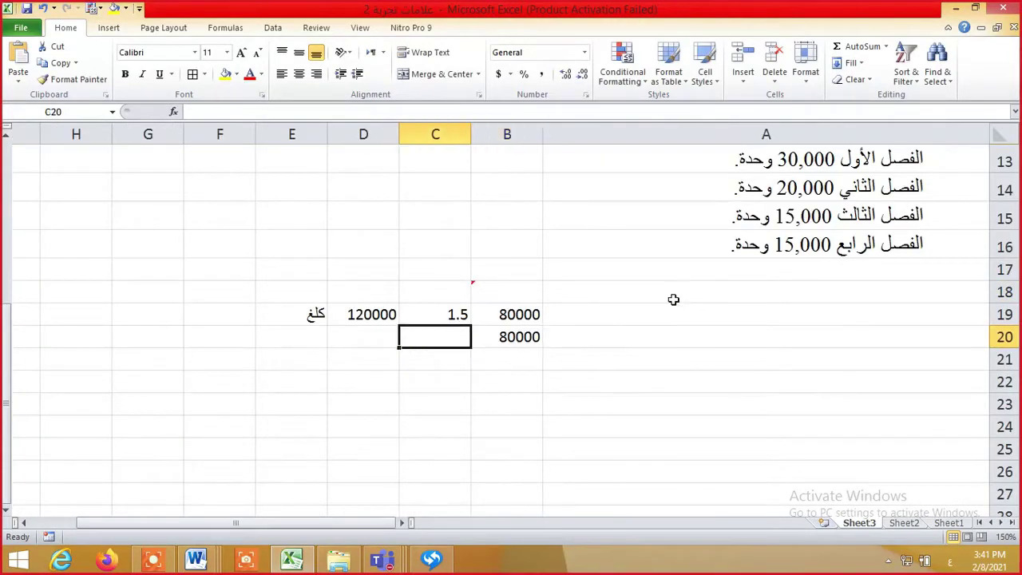
pyautogui.click(196, 559)
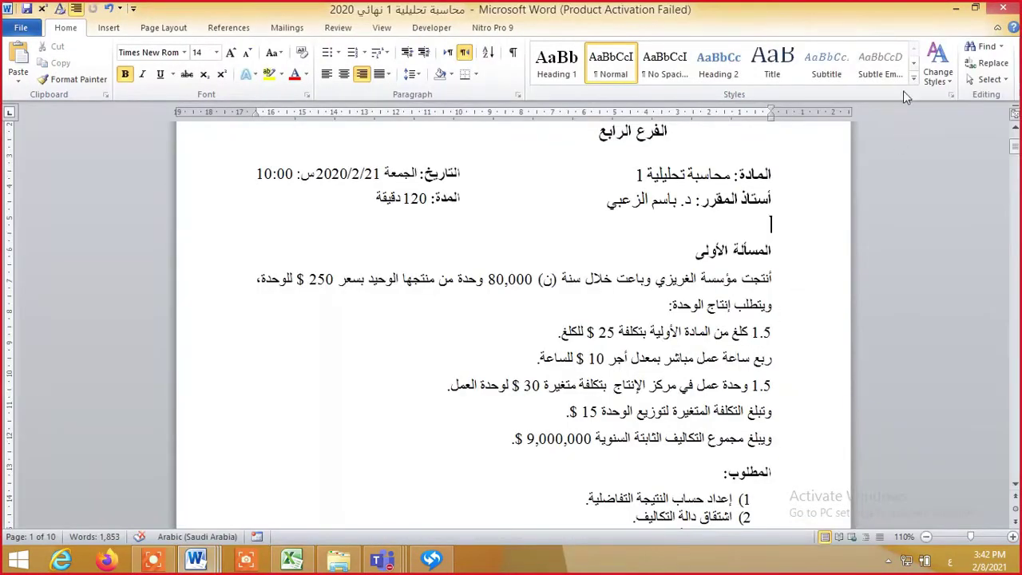
pyautogui.click(293, 559)
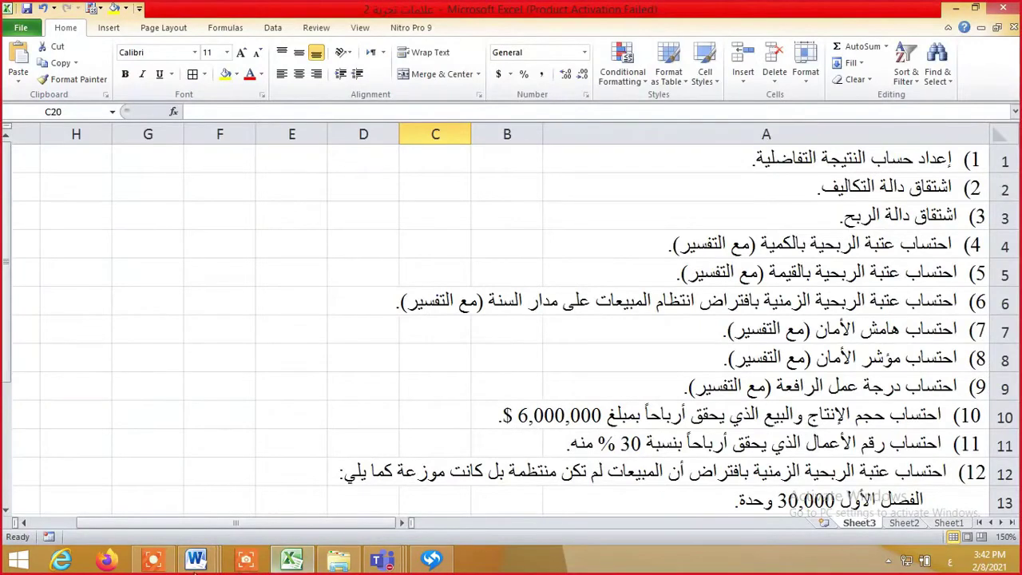
pyautogui.click(536, 440)
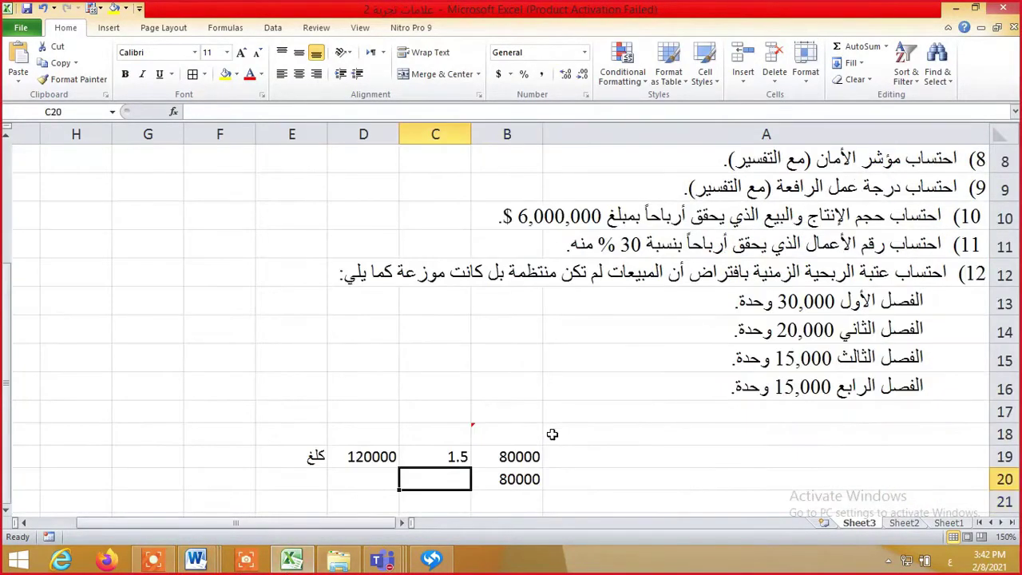
pyautogui.write('0.25')
pyautogui.press('Tab')
pyautogui.press('Tab')
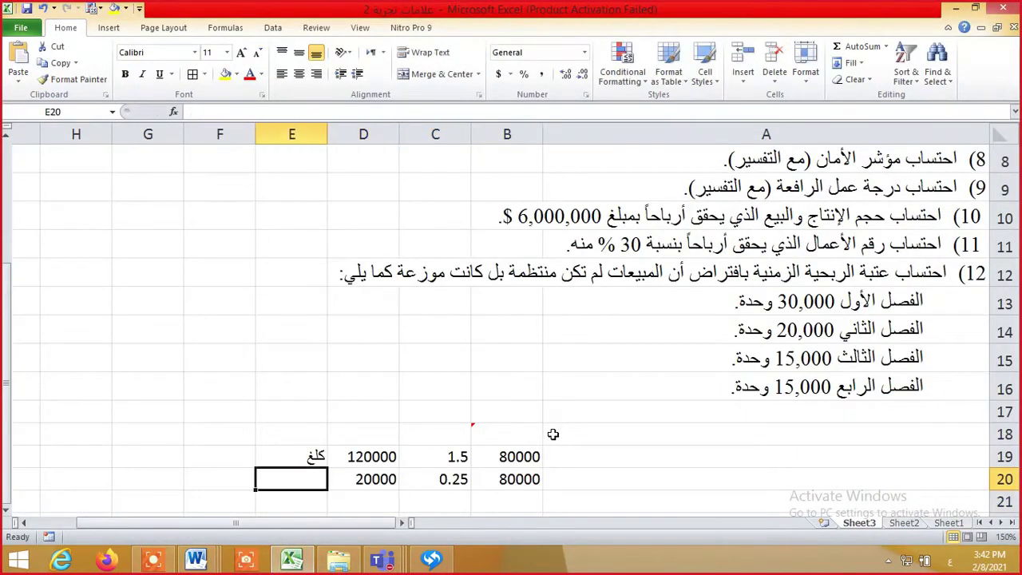
pyautogui.write('س')
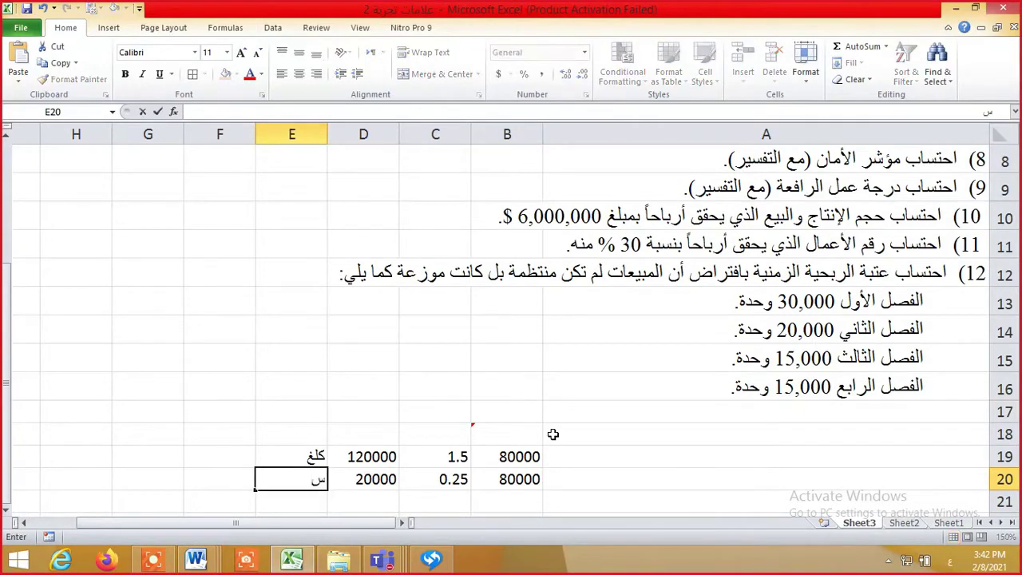
pyautogui.write('اعة')
pyautogui.press('Return')
# Enter 80000 in B21, then check the production centre's work units per product in the Word exam
pyautogui.click(514, 504)
pyautogui.write('800')
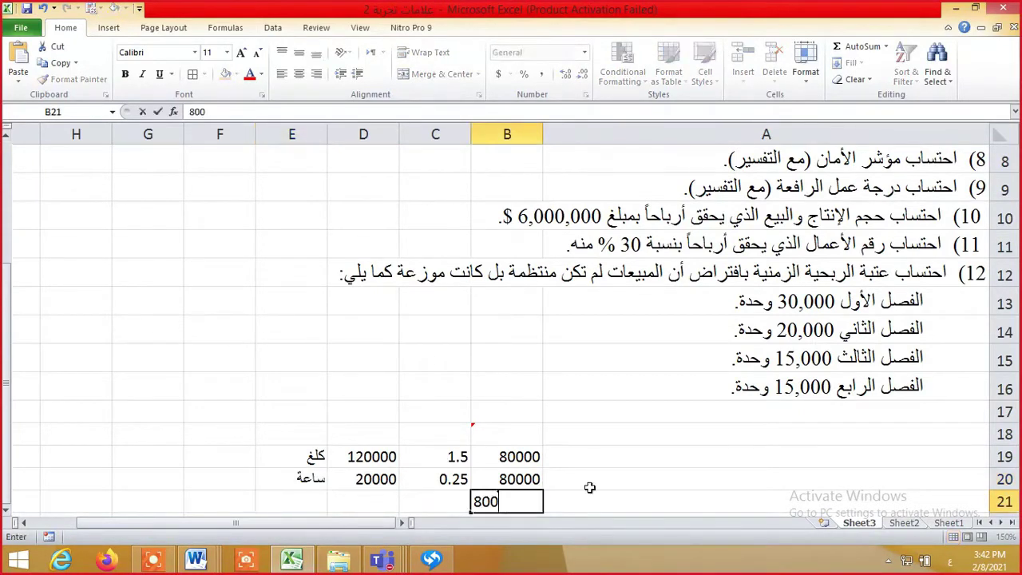
pyautogui.write('00')
pyautogui.press('Tab')
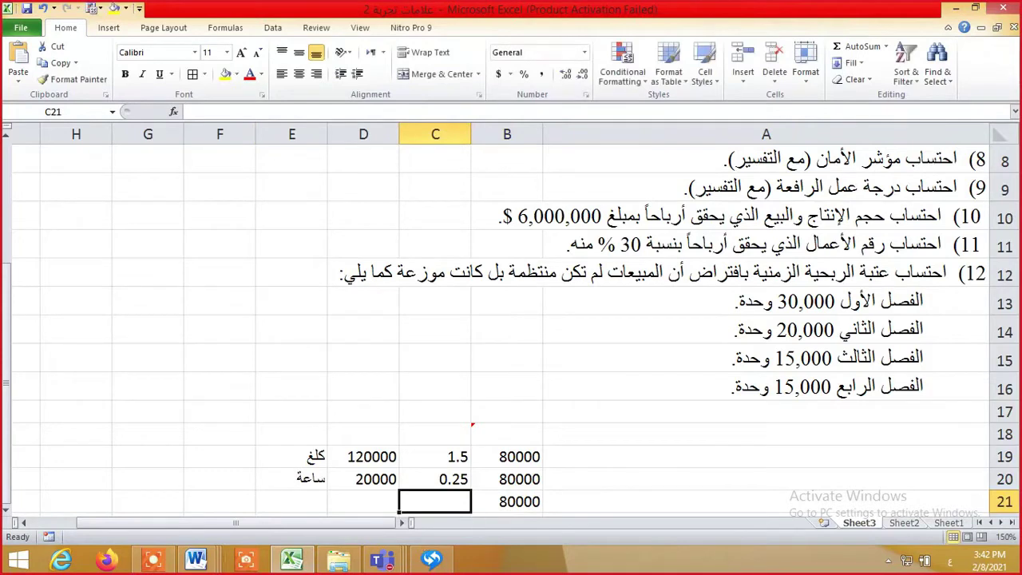
pyautogui.click(196, 559)
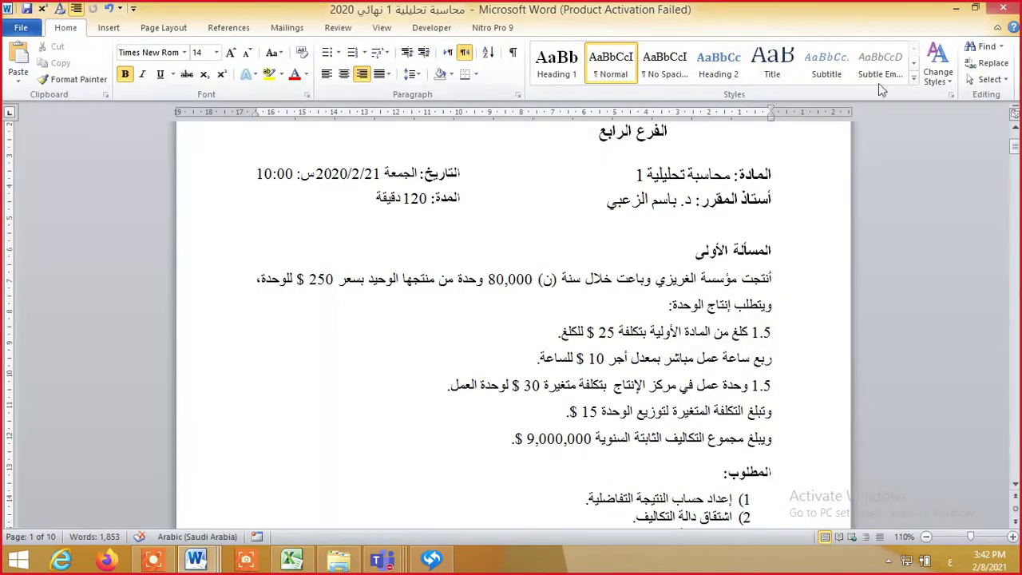
# Return to Excel, enter 1.5 in C21 and multiply B21 by C21 in D21
pyautogui.hotkey('alt', 'Tab')
pyautogui.write('*')
pyautogui.press('BackSpace')
pyautogui.press('BackSpace')
pyautogui.press('BackSpace')
pyautogui.press('BackSpace')
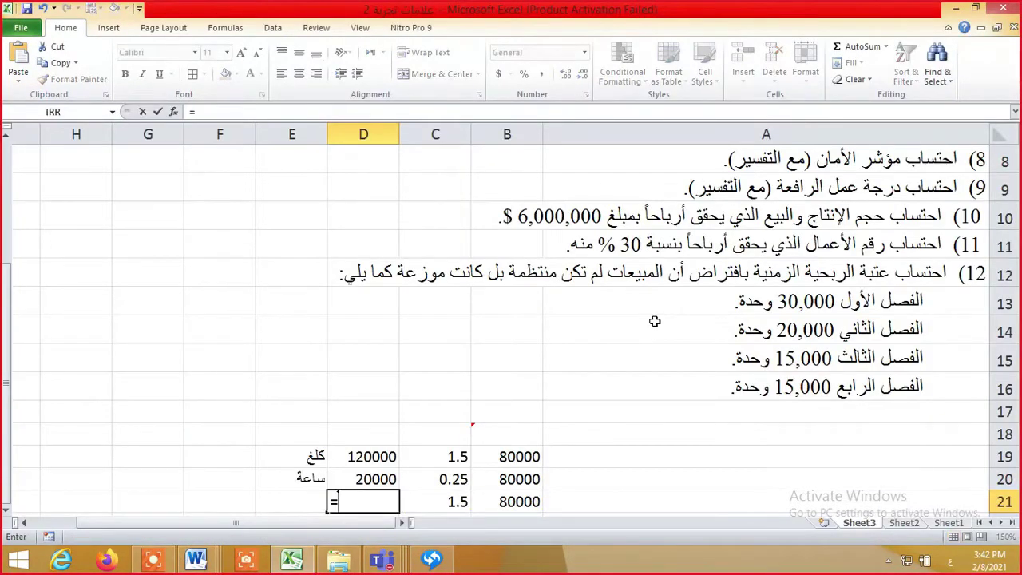
pyautogui.press('Left')
pyautogui.press('Left')
pyautogui.write('*')
pyautogui.press('Left')
pyautogui.press('Return')
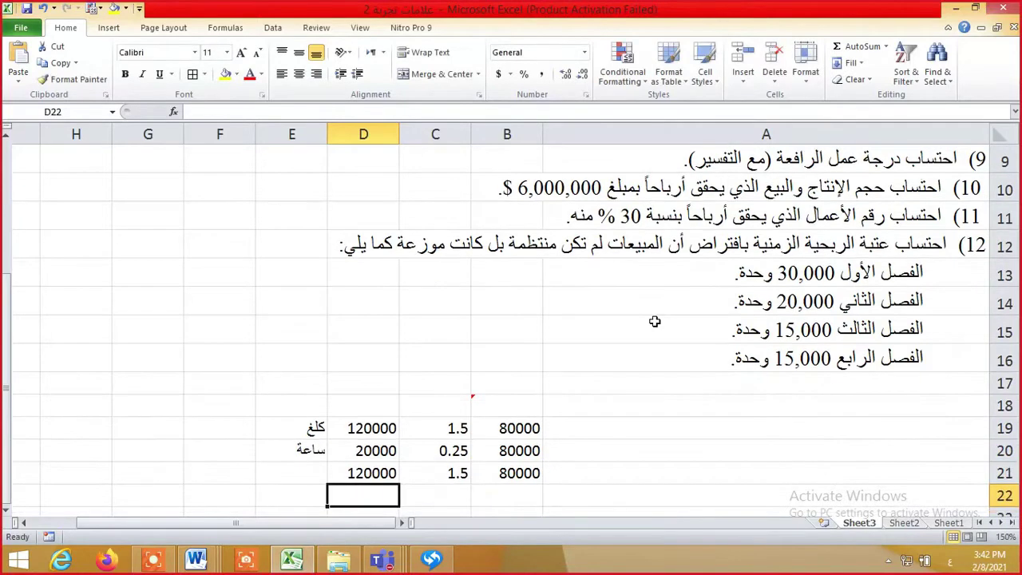
# Review the quantity calculations in rows 19 to 21 and the first problem's requirements in the Word exam
pyautogui.scroll(-3, 655, 322)
pyautogui.click(625, 343)
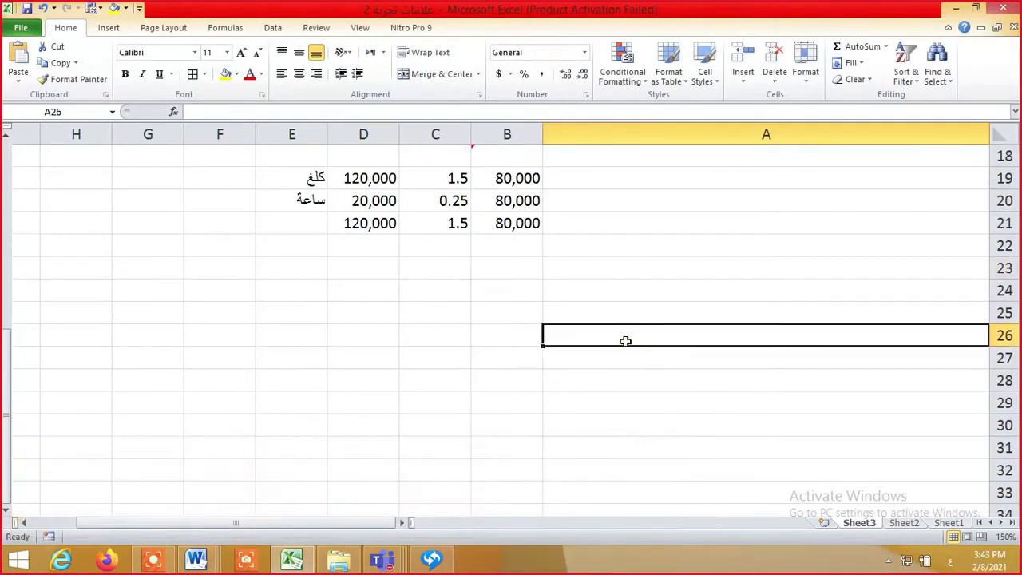
pyautogui.scroll(3, 609, 342)
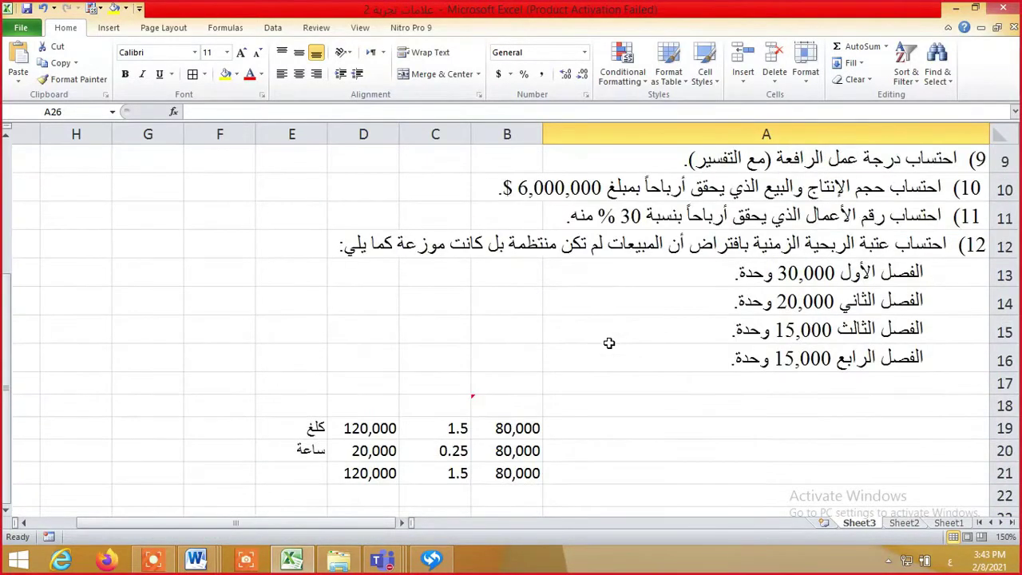
pyautogui.scroll(-1, 609, 343)
pyautogui.moveTo(198, 563)
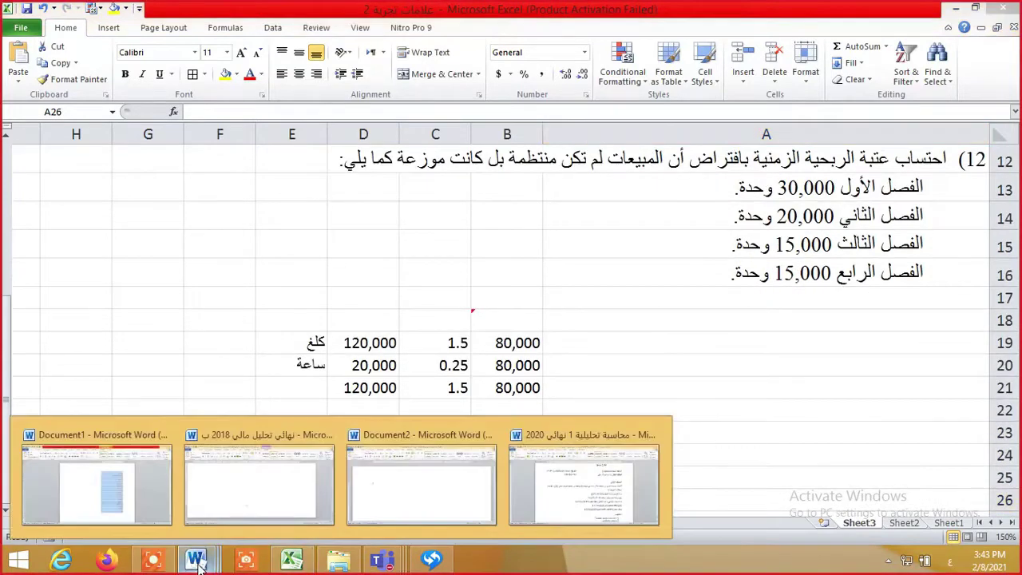
pyautogui.click(635, 475)
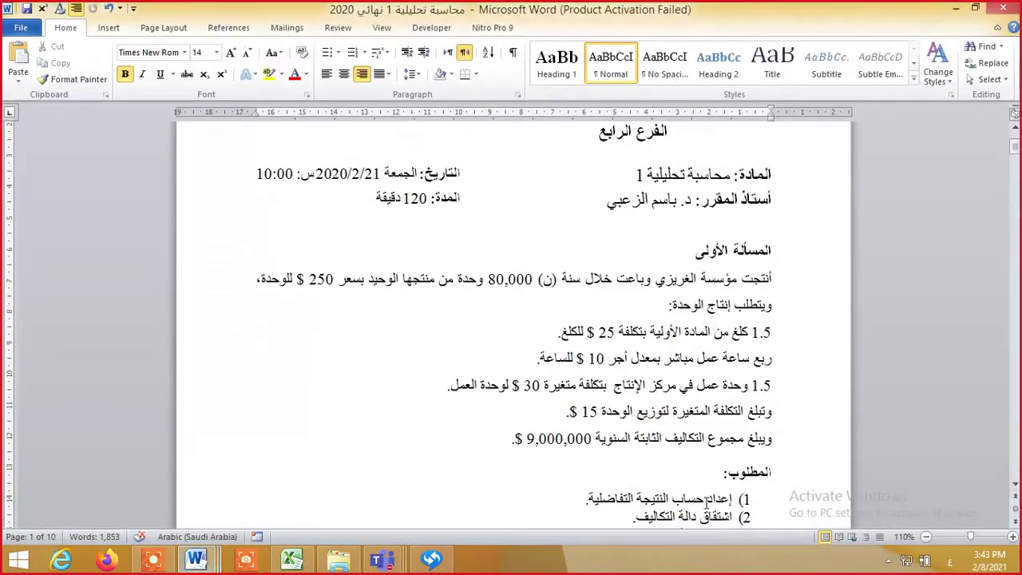
pyautogui.scroll(-10, 706, 499)
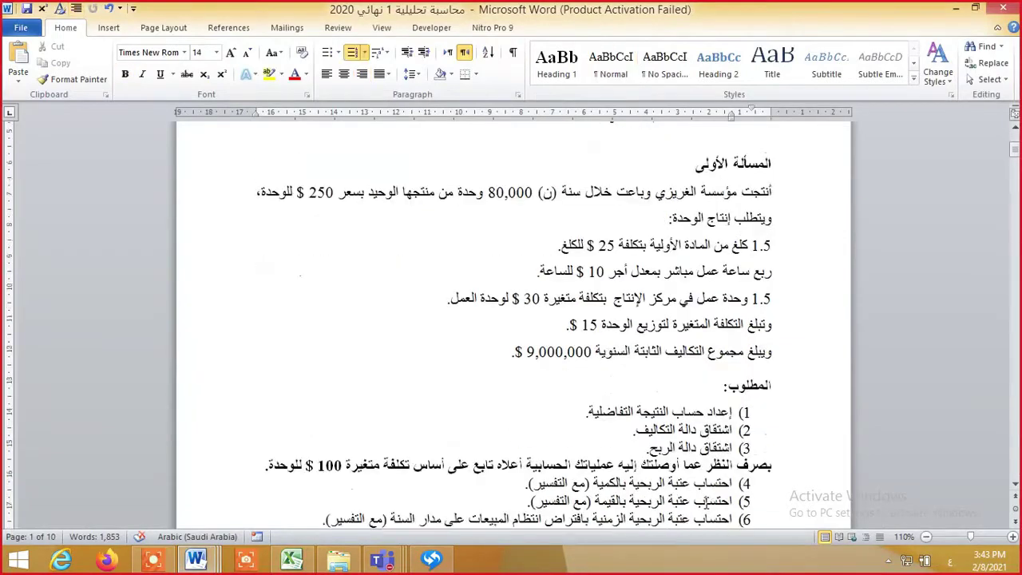
pyautogui.click(706, 501)
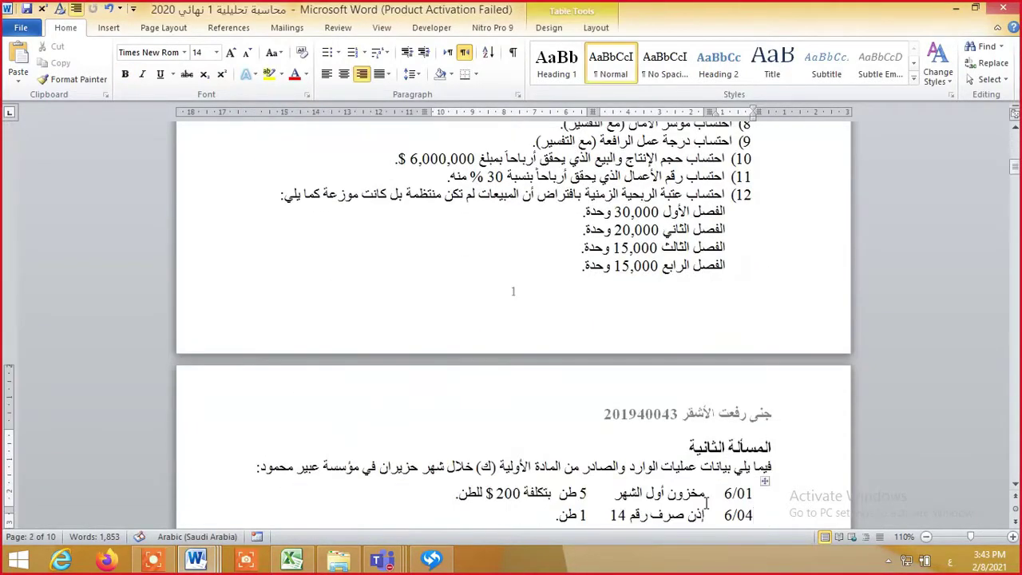
# Switch to Excel, place the variable cost table in A23:D27 and fit its columns to their contents
pyautogui.hotkey('alt', 'Tab')
pyautogui.scroll(-2, 468, 298)
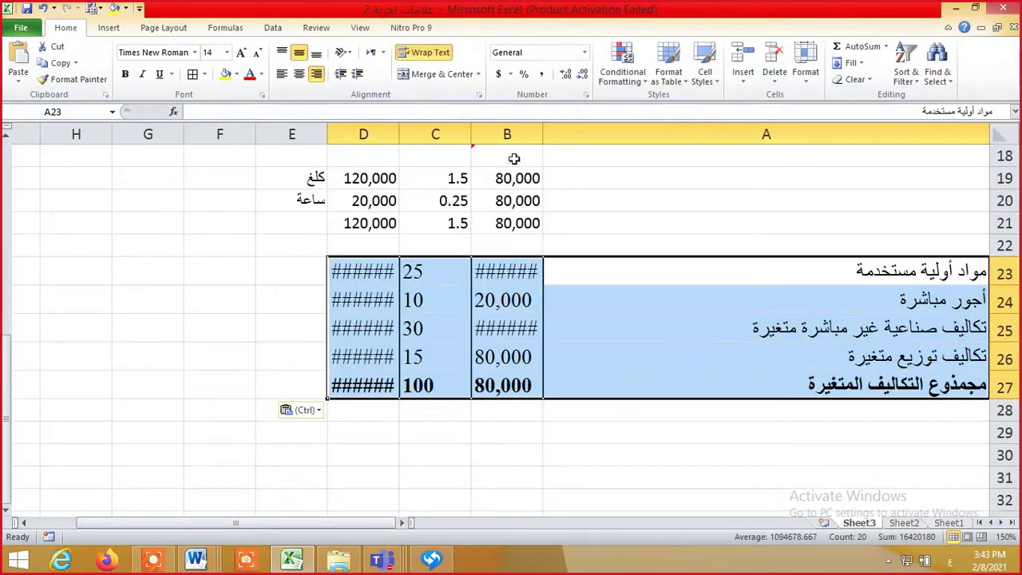
pyautogui.doubleClick(472, 134)
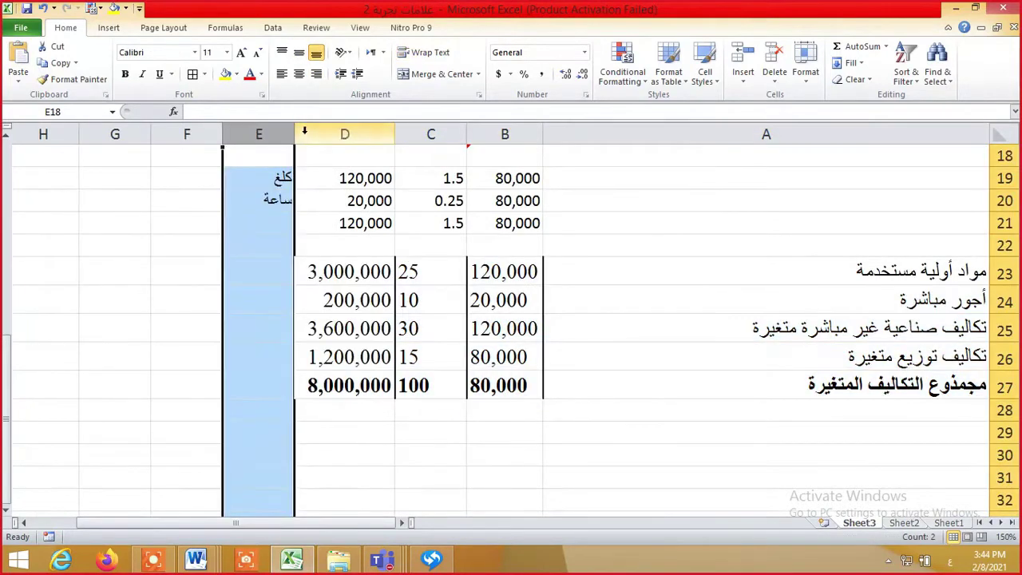
pyautogui.click(748, 440)
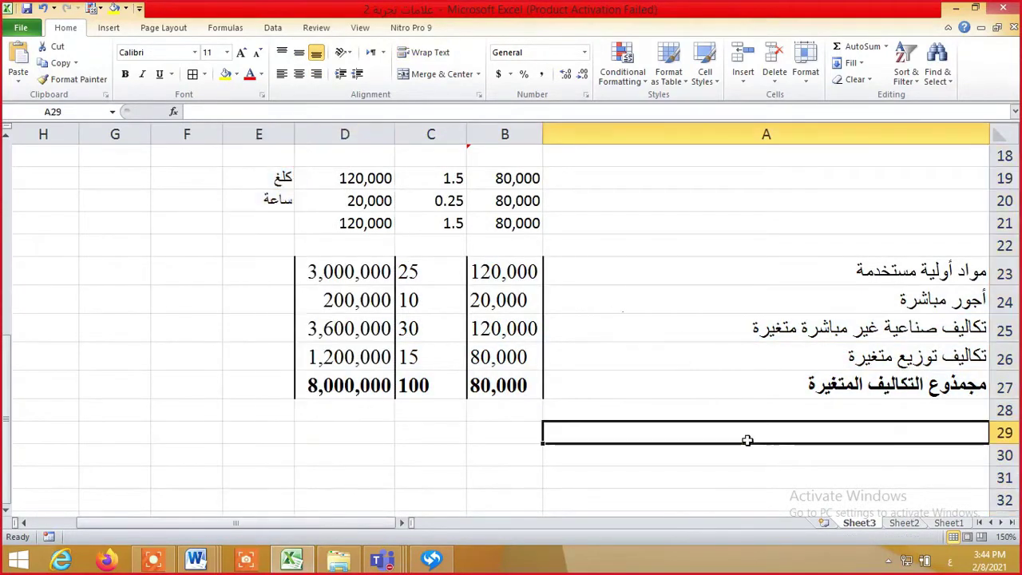
# Examine the variable cost table's item names in column A, the quantities in column B and the distribution unit cost
pyautogui.click(802, 385)
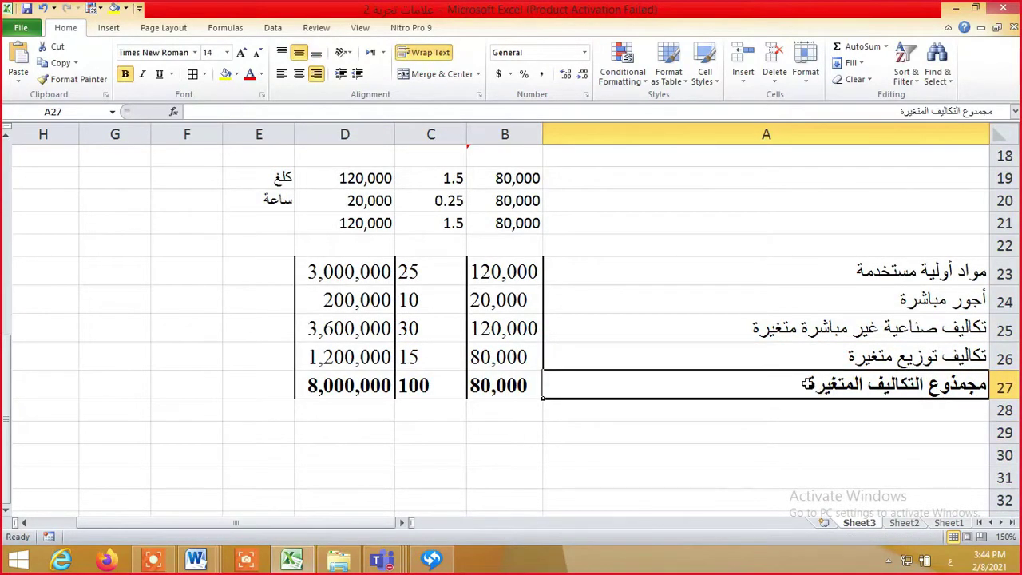
pyautogui.press('Up')
pyautogui.press('Up')
pyautogui.press('Up')
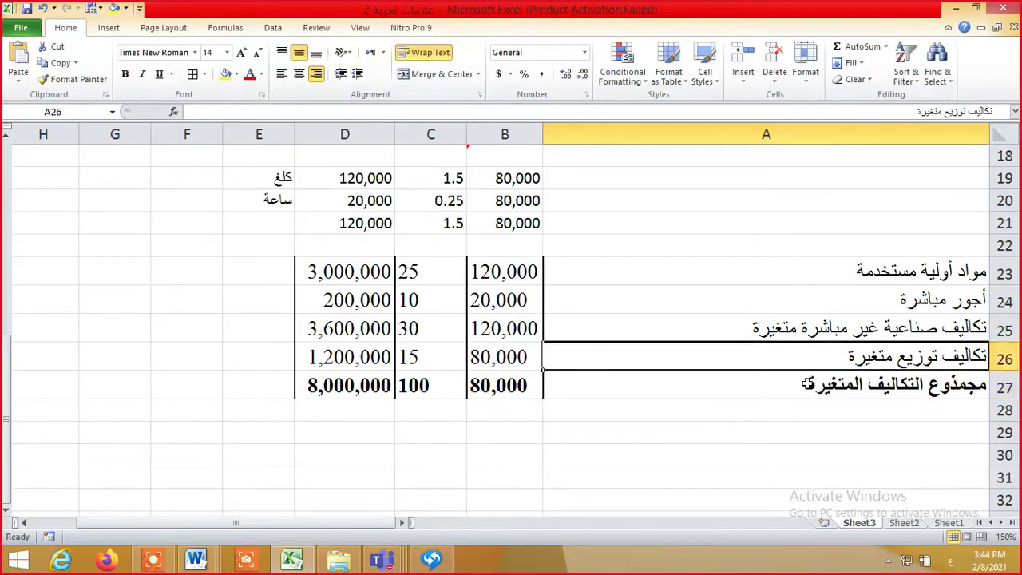
pyautogui.press('Left')
pyautogui.press('Down')
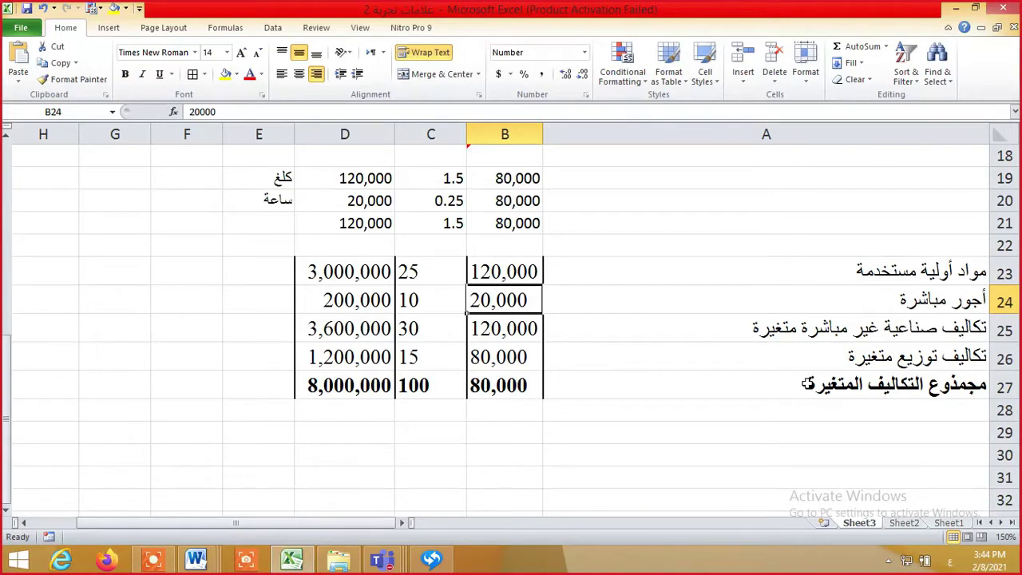
pyautogui.press('Down')
pyautogui.press('Down')
pyautogui.scroll(1, 709, 341)
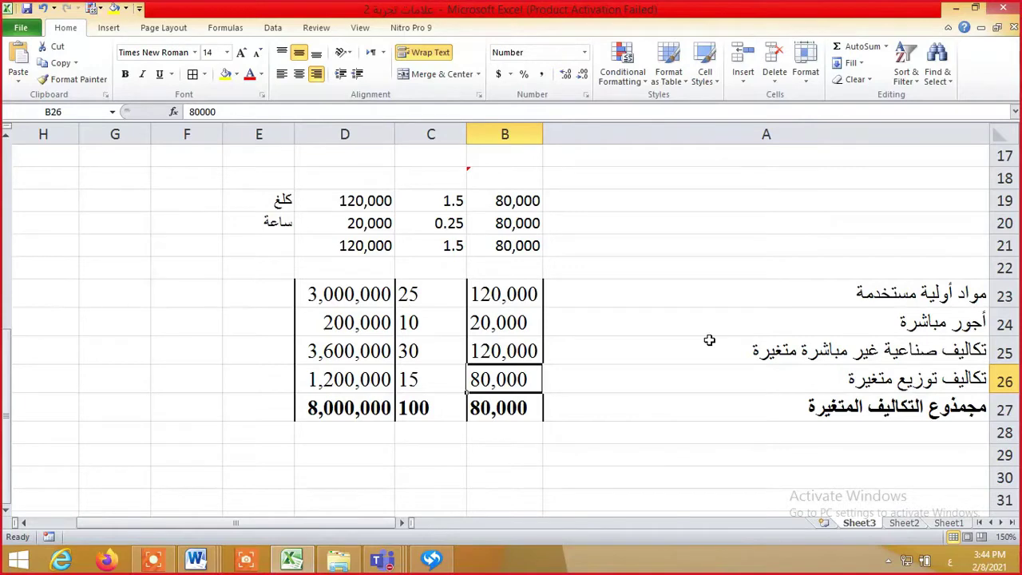
pyautogui.press('Left')
pyautogui.press('Right')
pyautogui.press('Left')
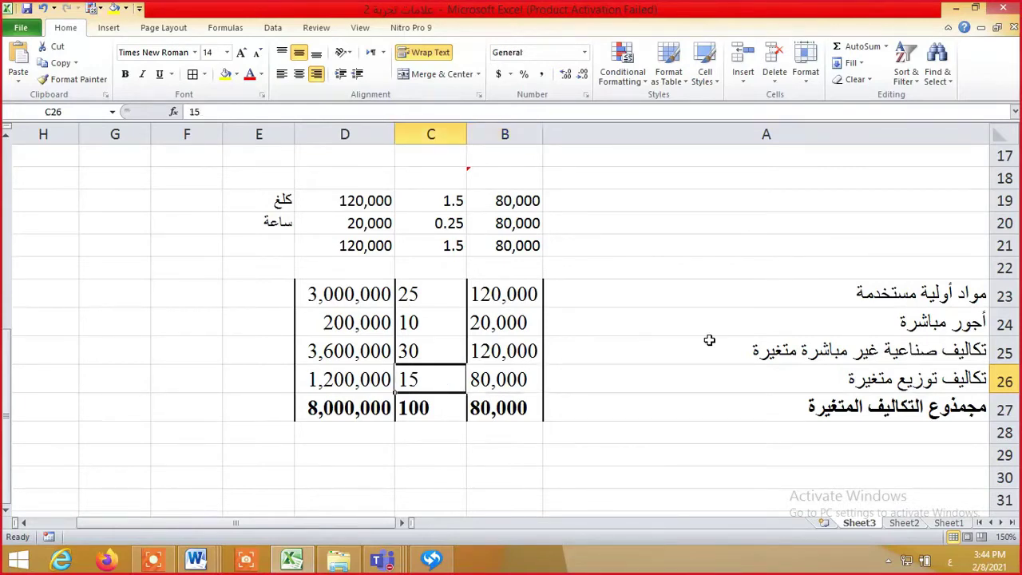
# Shift the unit cost and total columns of the variable cost table in C23:D27 over to D23:E27, leaving column C empty
pyautogui.press('Right')
pyautogui.press('Up')
pyautogui.press('Up')
pyautogui.press('Up')
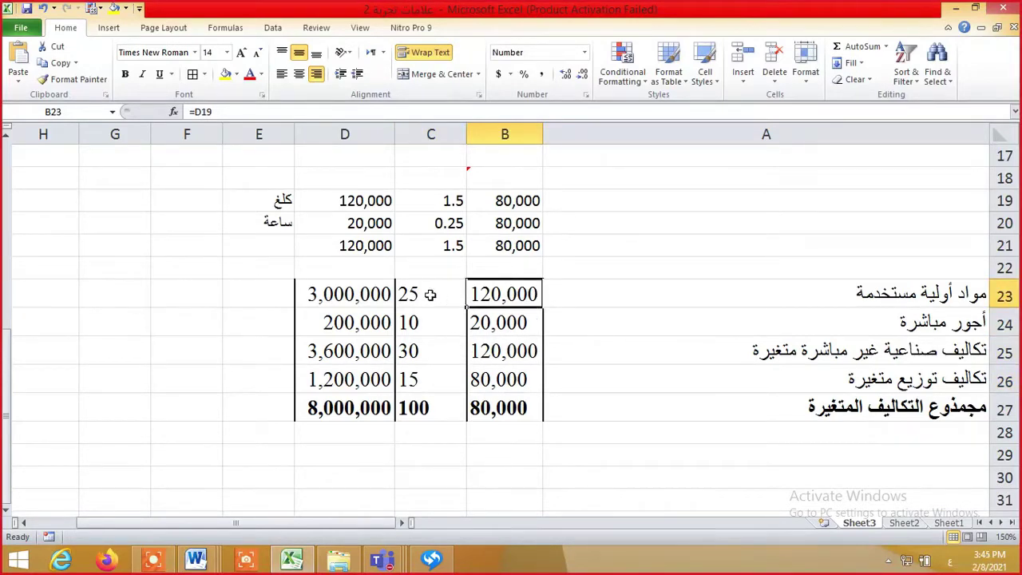
pyautogui.moveTo(431, 295); pyautogui.dragTo(359, 409)
pyautogui.hotkey('ctrl', 'z')
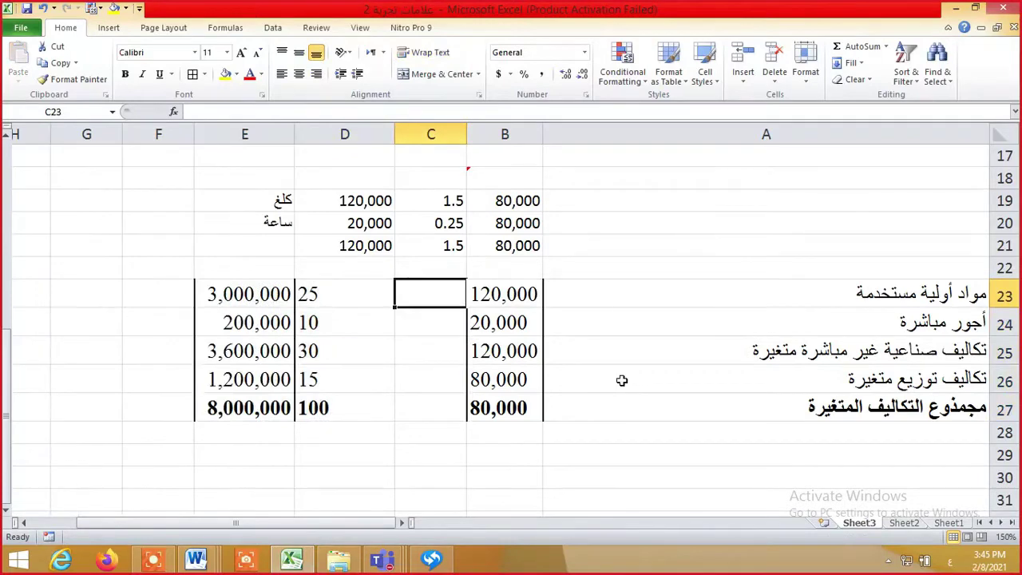
# Enter the measurement units كلغ, ساعة, وحدة عمل and وحدة مباعة in C23 through C26
pyautogui.write('كلغ')
pyautogui.press('Return')
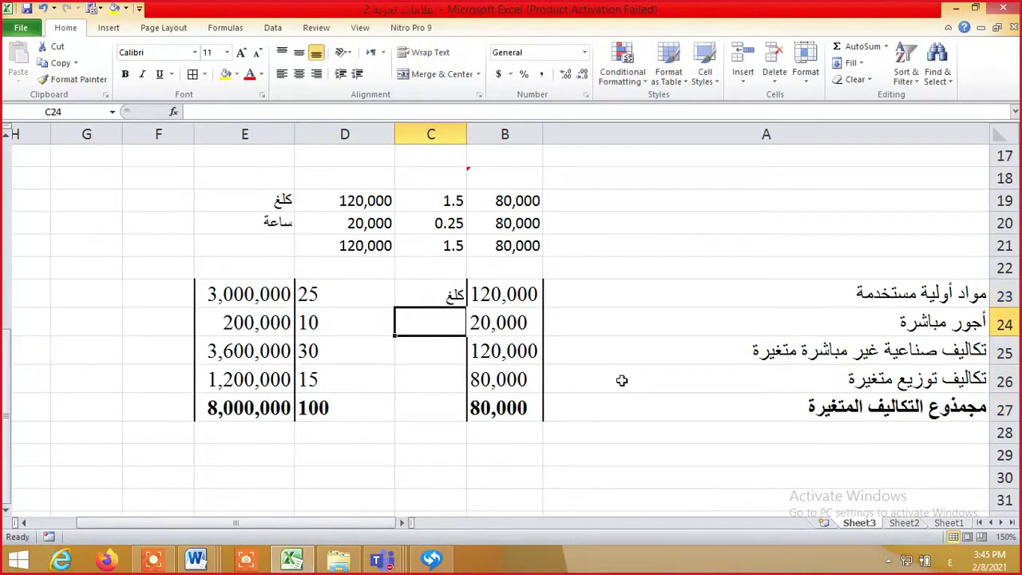
pyautogui.write('ساعة')
pyautogui.press('Return')
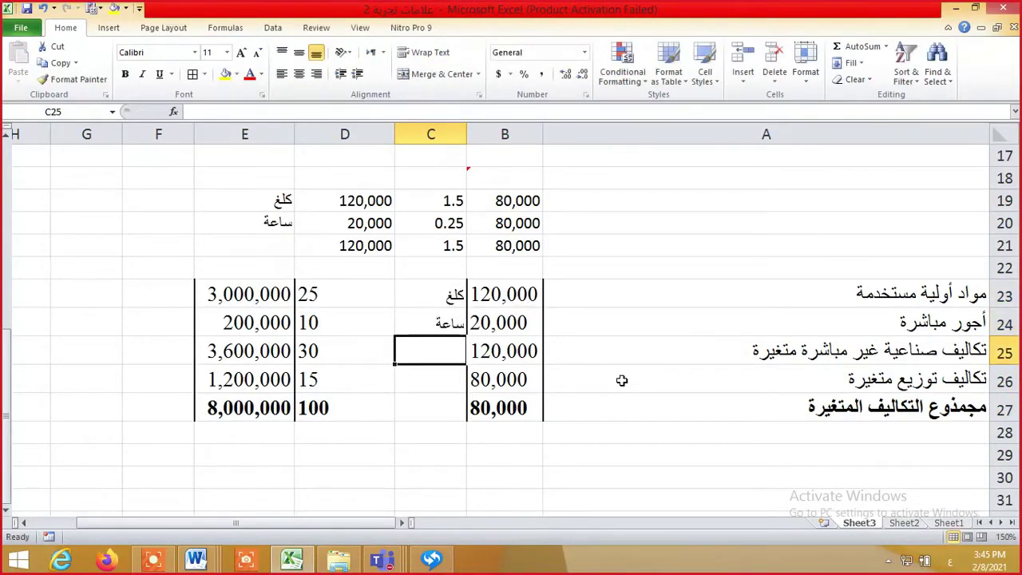
pyautogui.write('وحدة عمل')
pyautogui.click(441, 389)
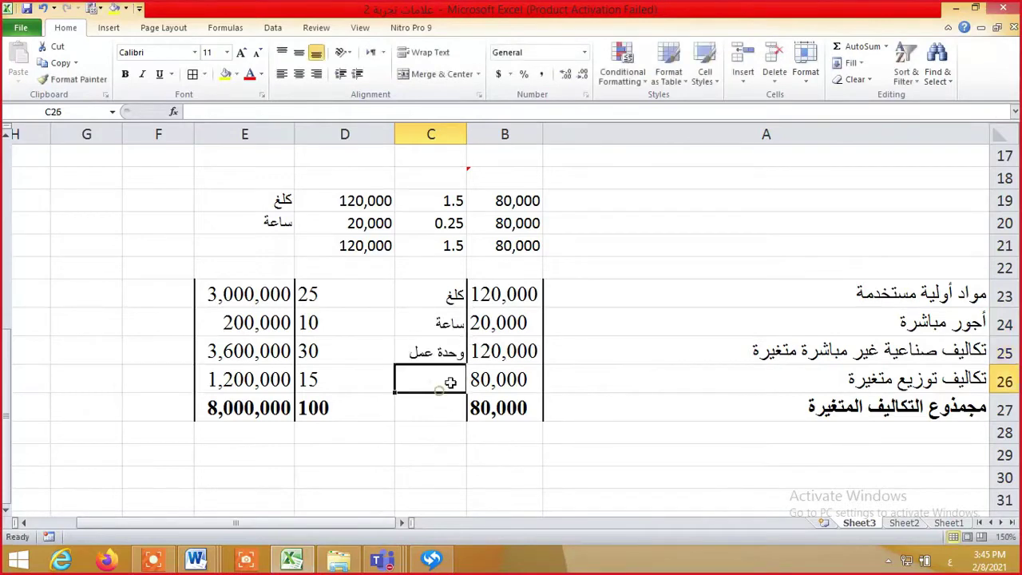
pyautogui.write('وحدة مباعة')
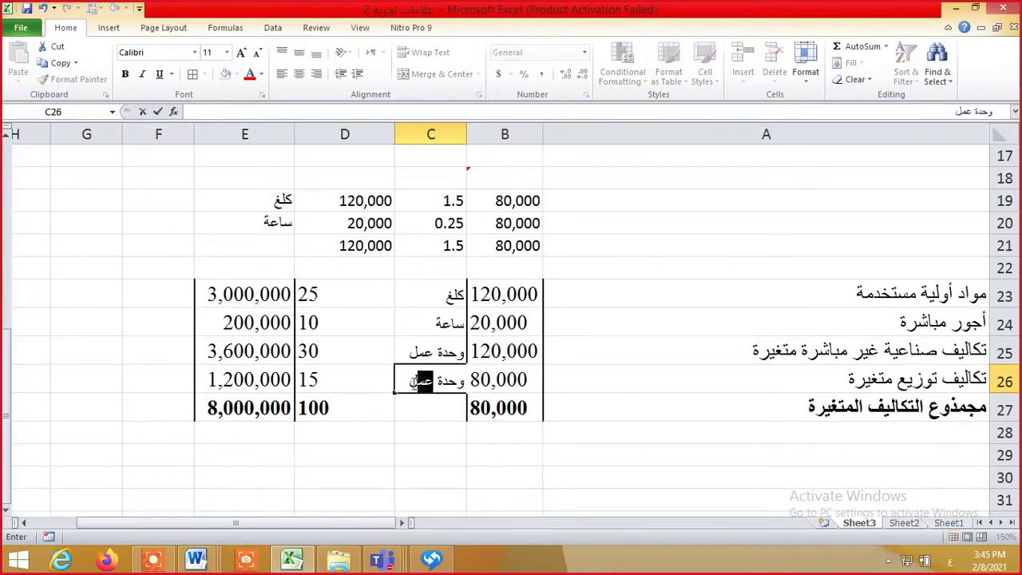
pyautogui.click(355, 433)
# Check the unit costs in D23:D26 of the Excel table against the per-unit costs stated in the Word exam
pyautogui.click(364, 293)
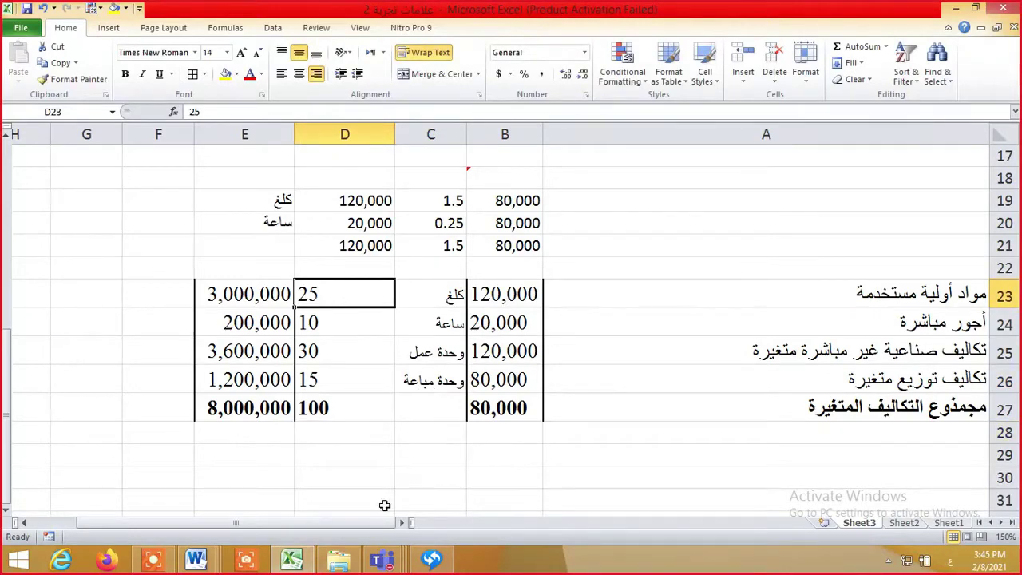
pyautogui.click(196, 559)
pyautogui.click(591, 443)
pyautogui.press('Up')
pyautogui.press('Up')
pyautogui.press('Up')
pyautogui.press('Up')
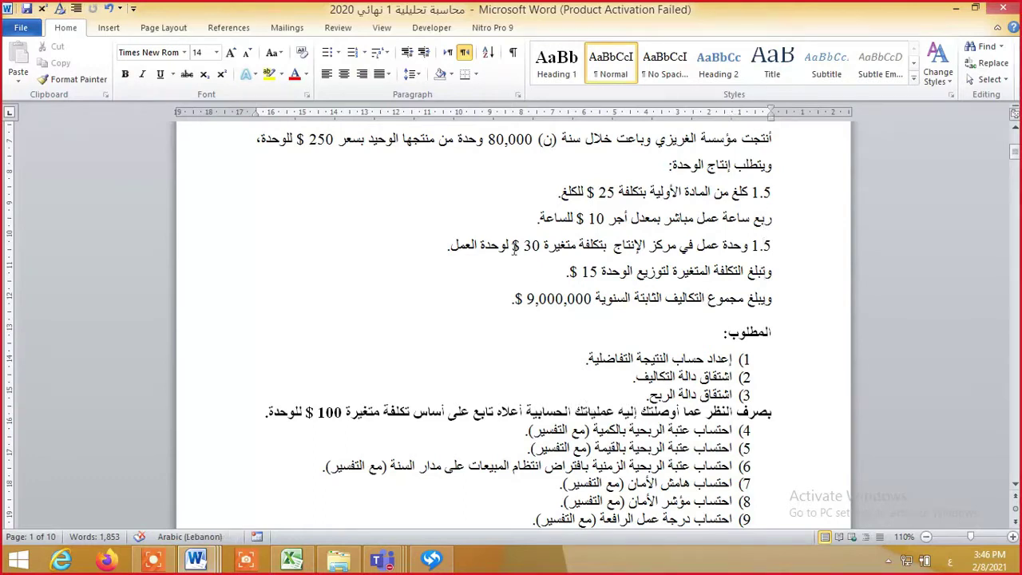
pyautogui.moveTo(512, 247); pyautogui.dragTo(557, 246)
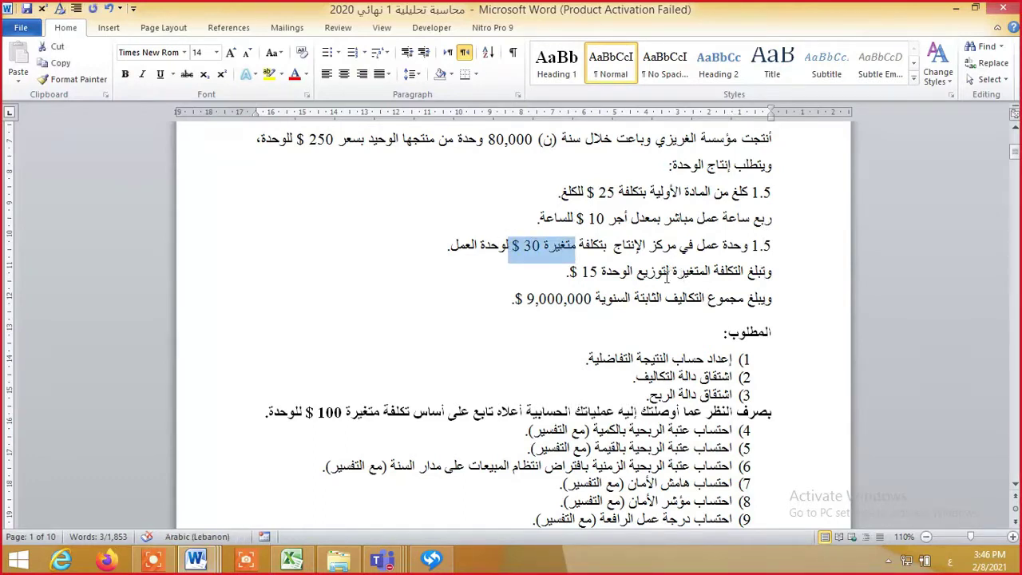
pyautogui.click(291, 559)
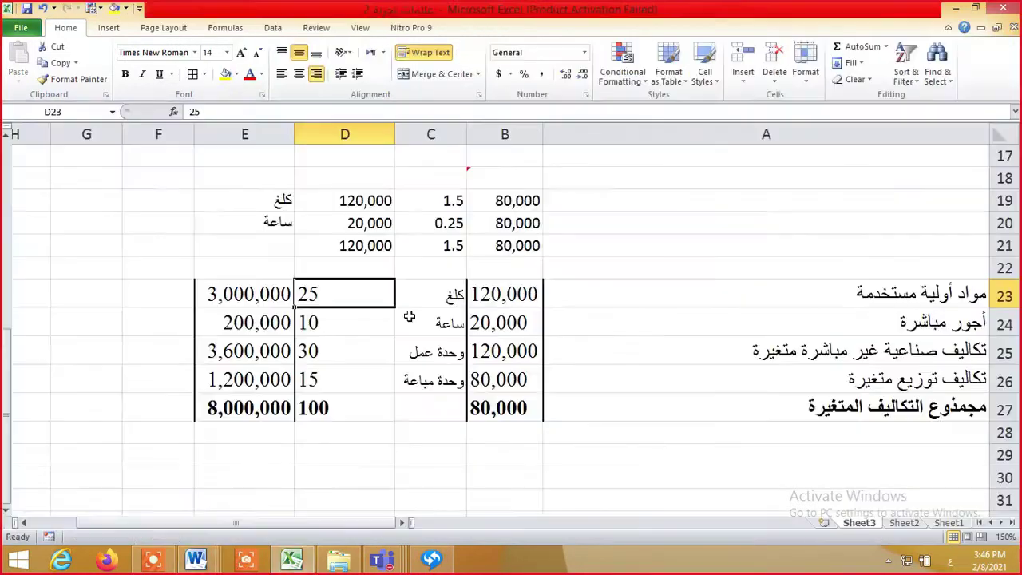
pyautogui.press('Right')
pyautogui.press('Left')
pyautogui.press('Down')
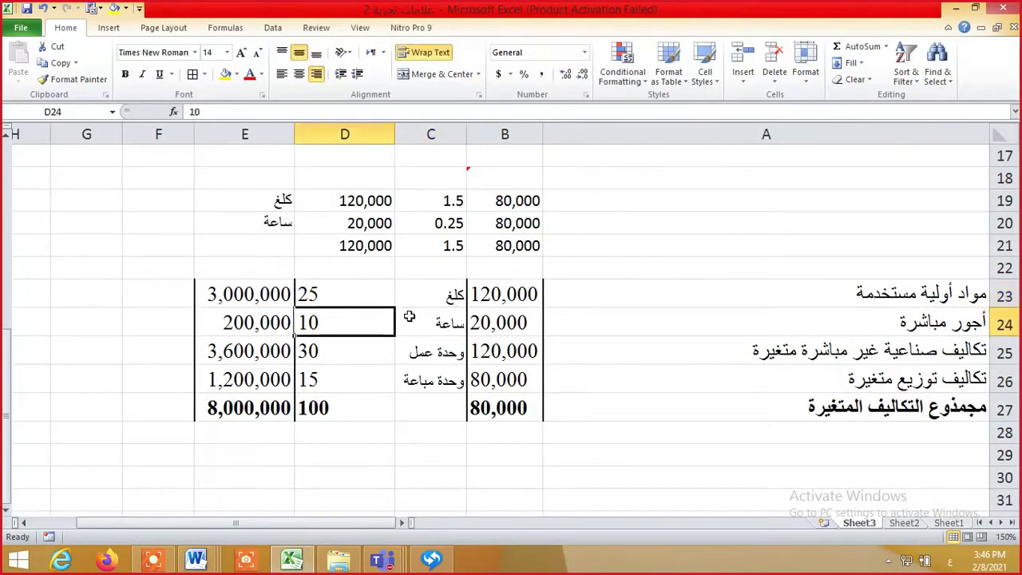
pyautogui.press('Down')
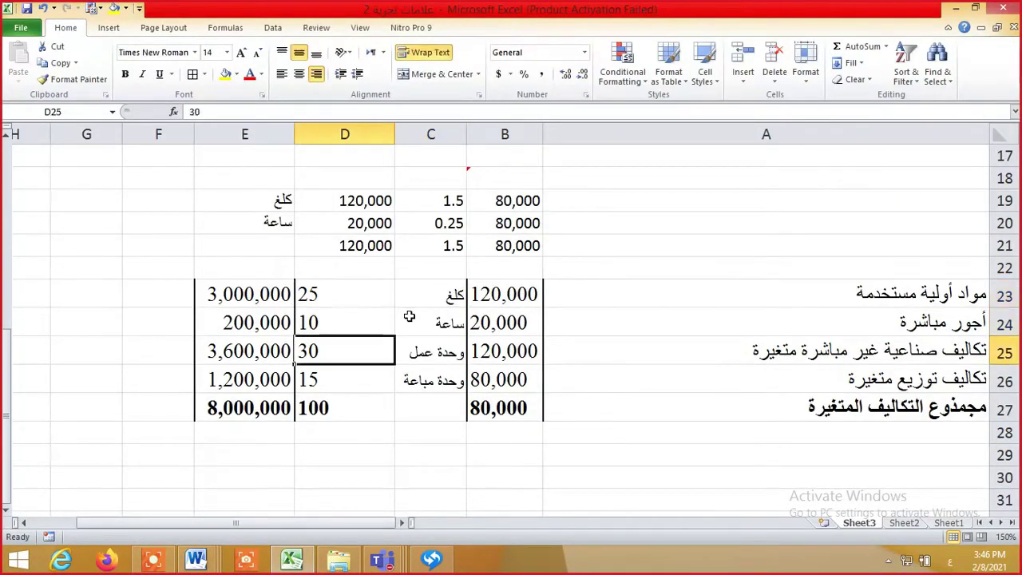
pyautogui.press('Down')
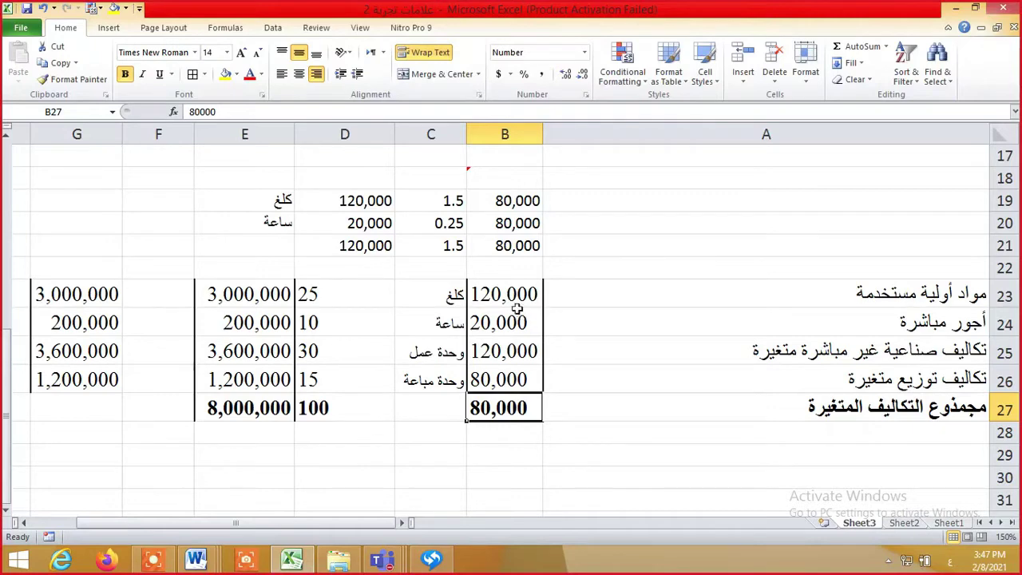
# Enter 80000 in B27 as the quantity for the total variable costs row
pyautogui.moveTo(515, 308); pyautogui.dragTo(511, 380)
pyautogui.click(497, 408)
pyautogui.write('80000')
pyautogui.press('Tab')
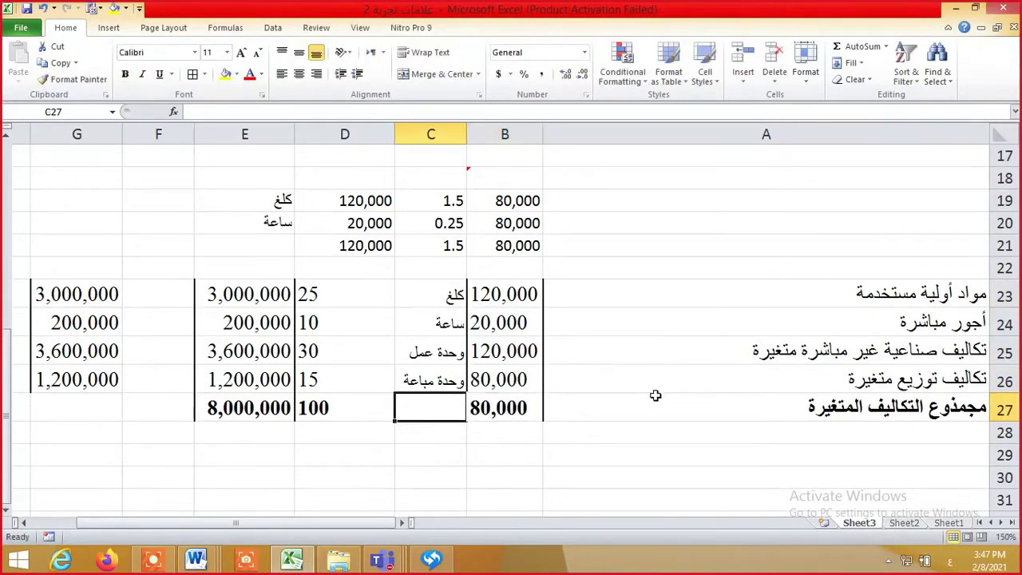
# Compute the total unit variable cost in D27 by dividing E27 by B27
pyautogui.press('Down')
pyautogui.press('Left')
pyautogui.press('Up')
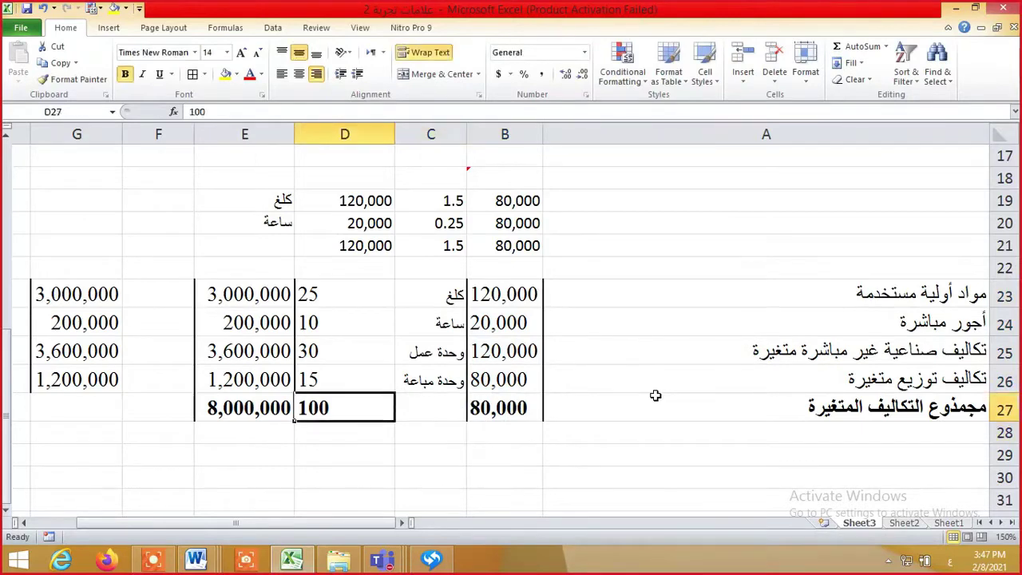
pyautogui.press('Down')
pyautogui.press('Up')
pyautogui.write('=')
pyautogui.press('Left')
pyautogui.write('/')
pyautogui.press('Right')
pyautogui.press('Right')
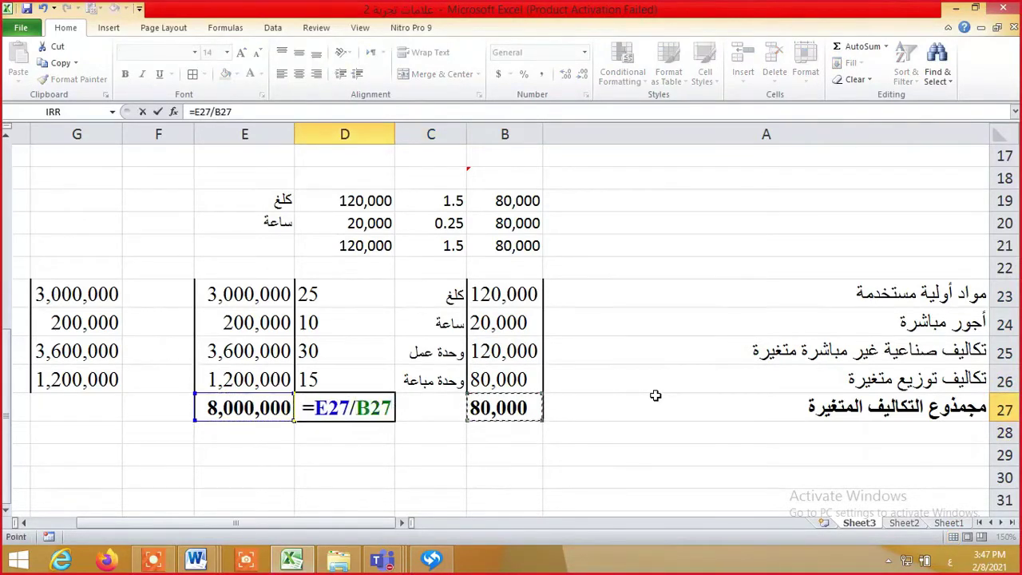
pyautogui.press('Return')
# Bring the differential income statement table from the Word solution into Excel at A30:E35 and widen column D to show its values
pyautogui.hotkey('alt', 'Tab')
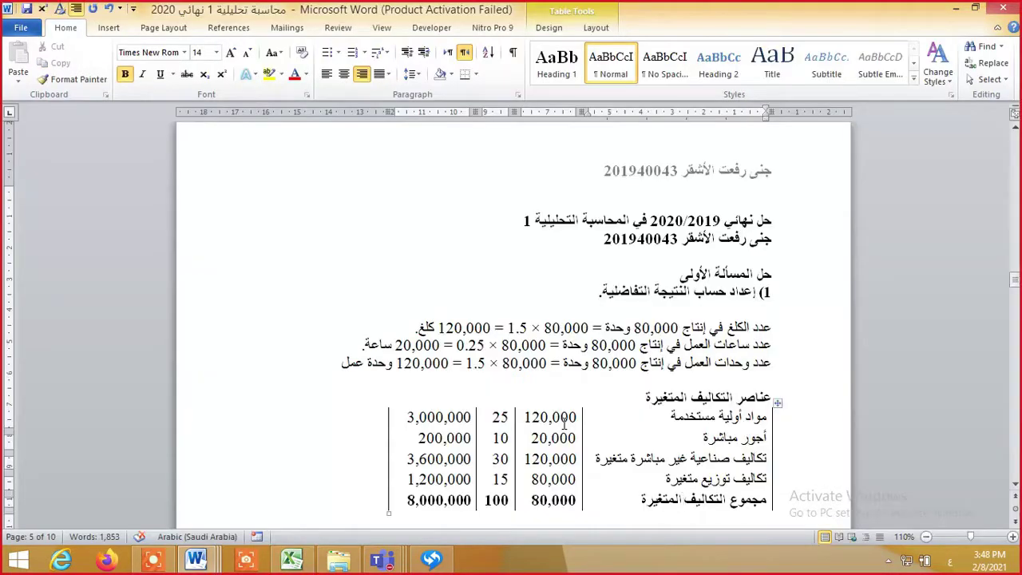
pyautogui.press('Down')
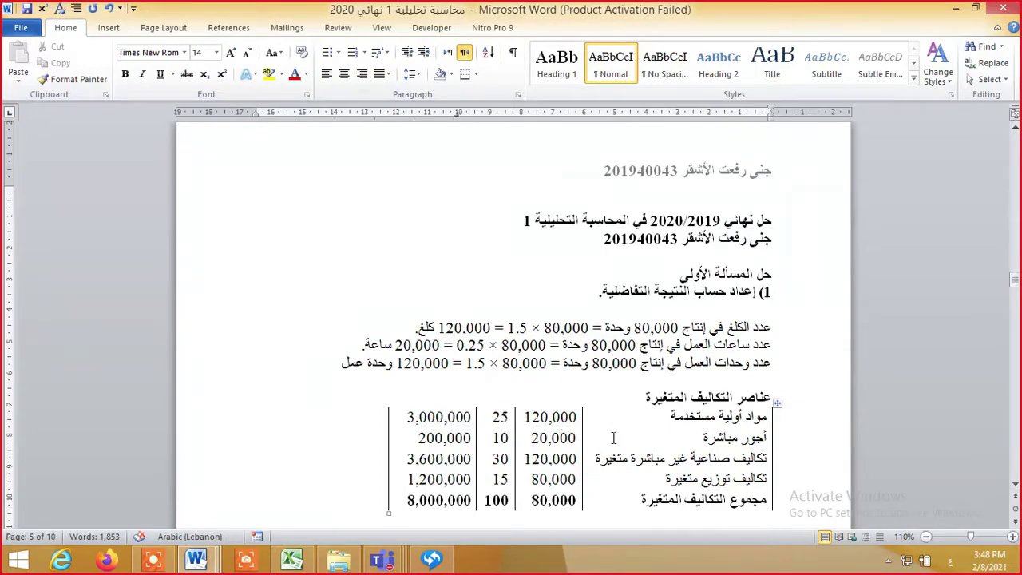
pyautogui.scroll(-6, 613, 438)
pyautogui.hotkey('alt', 'Tab')
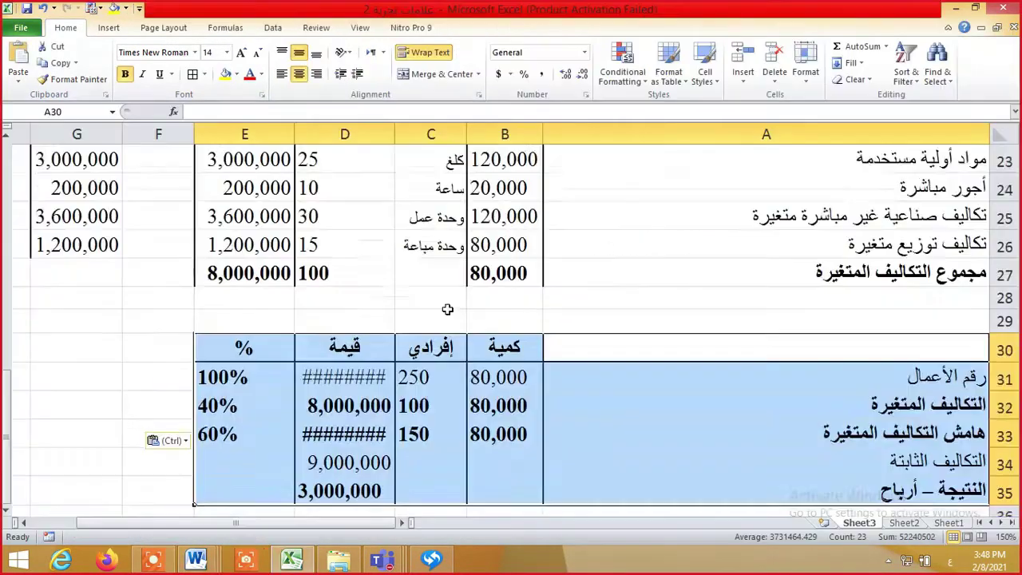
pyautogui.scroll(-1, 331, 289)
pyautogui.moveTo(295, 134); pyautogui.dragTo(283, 133)
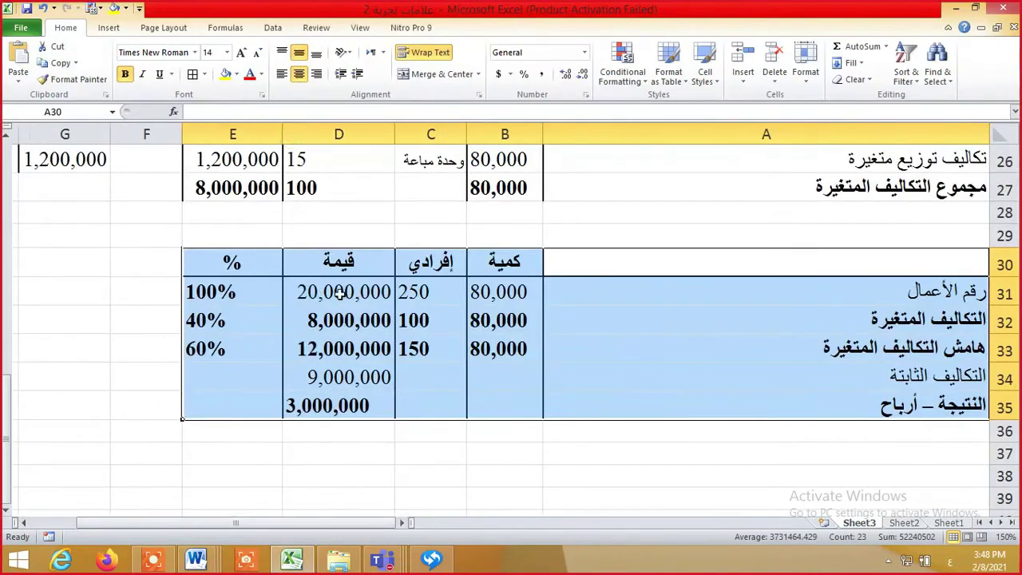
# Enter a formula in D31 that calculates the revenue value from the quantity in B31 and the unit price in C31
pyautogui.click(498, 291)
pyautogui.click(447, 294)
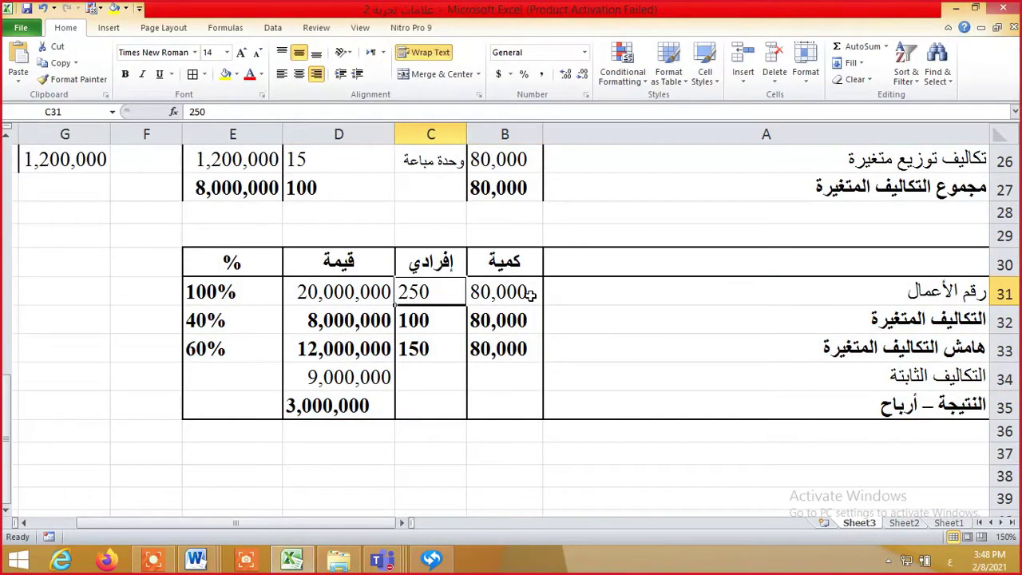
pyautogui.press('Up')
pyautogui.press('Up')
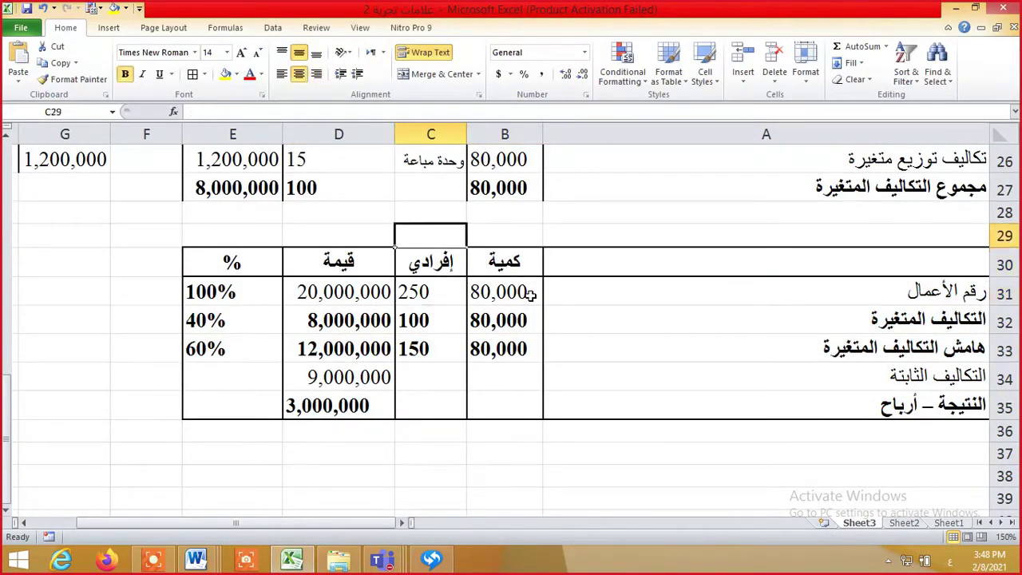
pyautogui.press('Down')
pyautogui.press('Down')
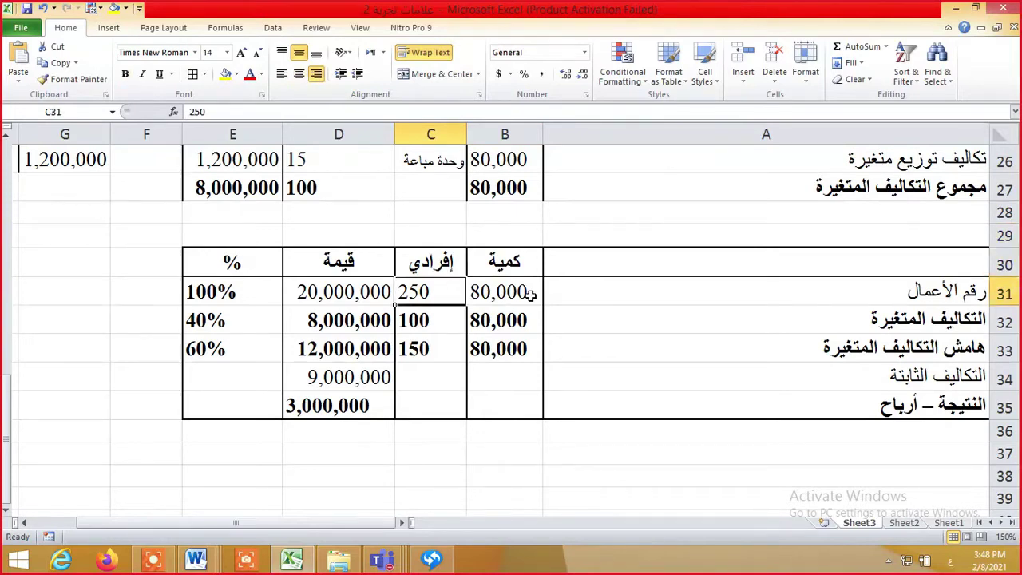
pyautogui.press('Left')
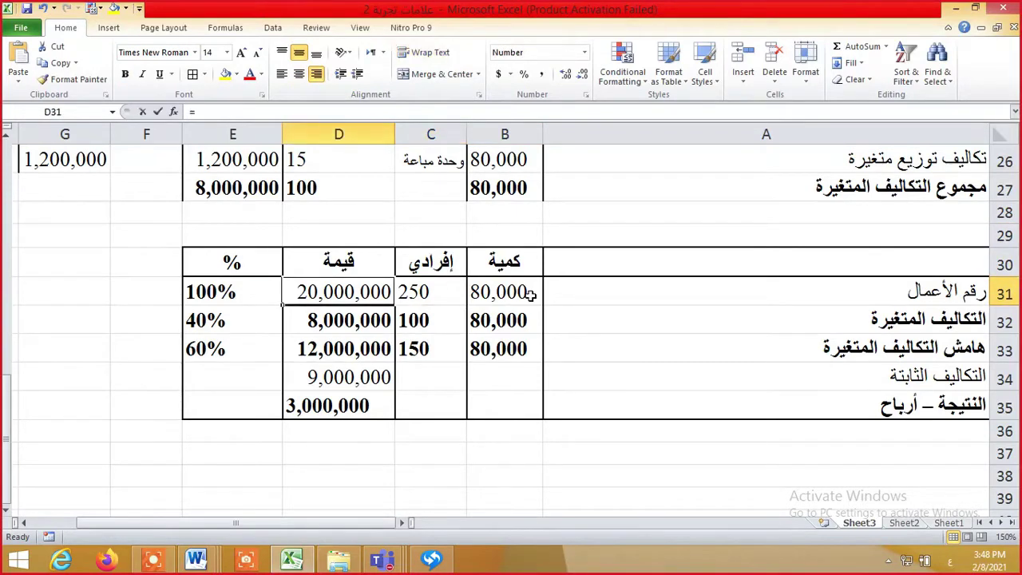
pyautogui.write('=')
pyautogui.press('Right')
pyautogui.press('Right')
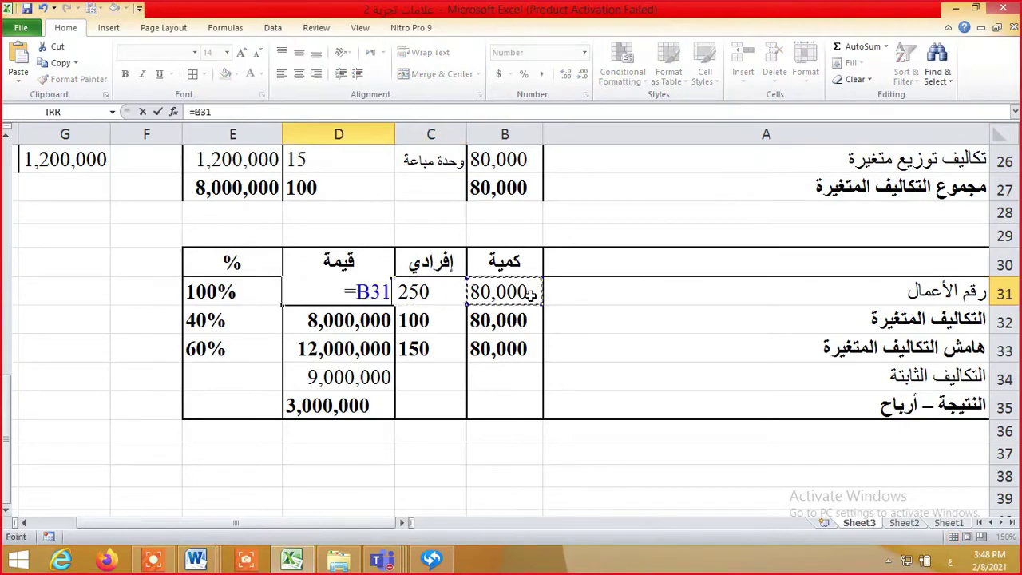
pyautogui.write('/')
pyautogui.press('Down')
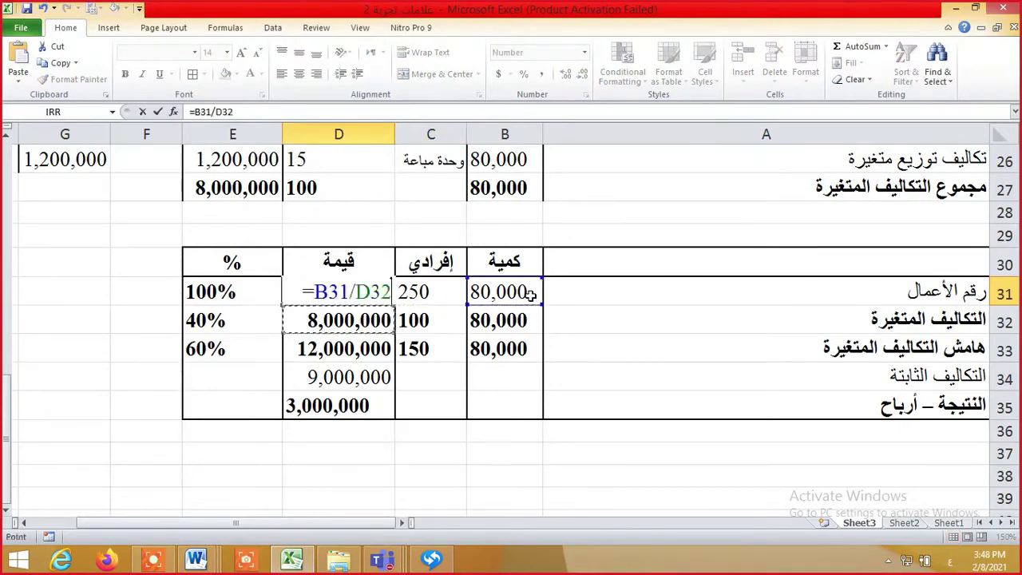
pyautogui.press('Return')
pyautogui.press('Right')
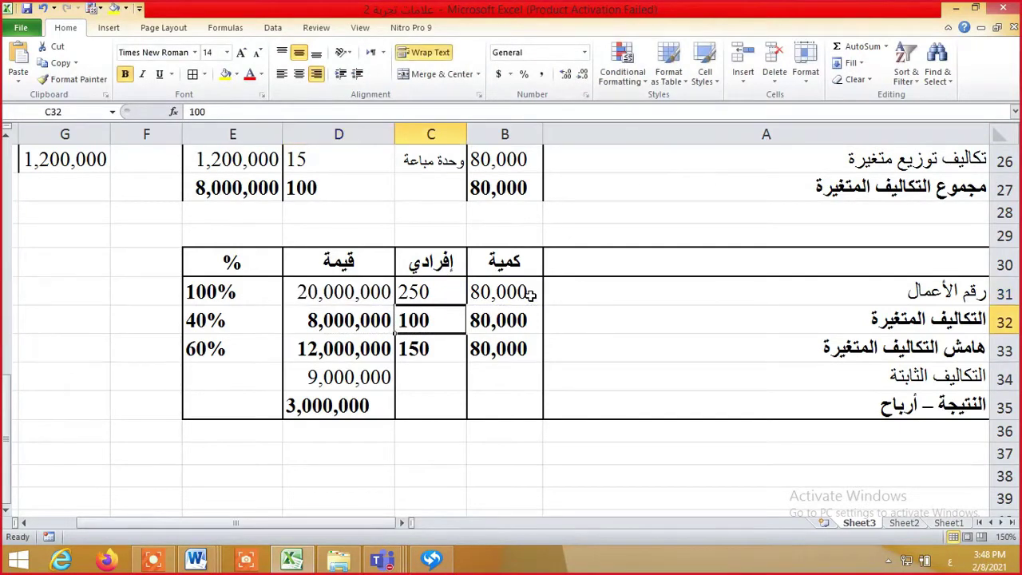
pyautogui.write('=')
pyautogui.press('Up')
pyautogui.press('Up')
pyautogui.press('Up')
pyautogui.press('Up')
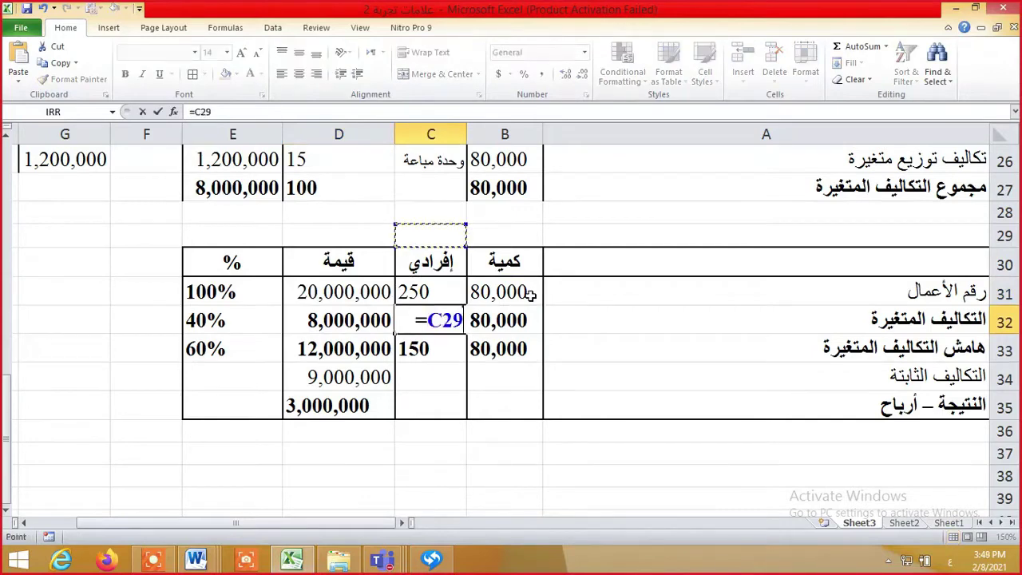
pyautogui.press('Right')
pyautogui.press('Up')
pyautogui.press('Escape')
# Clear the unit variable cost in C32 and link the quantity in B32 to B27
pyautogui.press('Delete')
pyautogui.press('Left')
pyautogui.write('=')
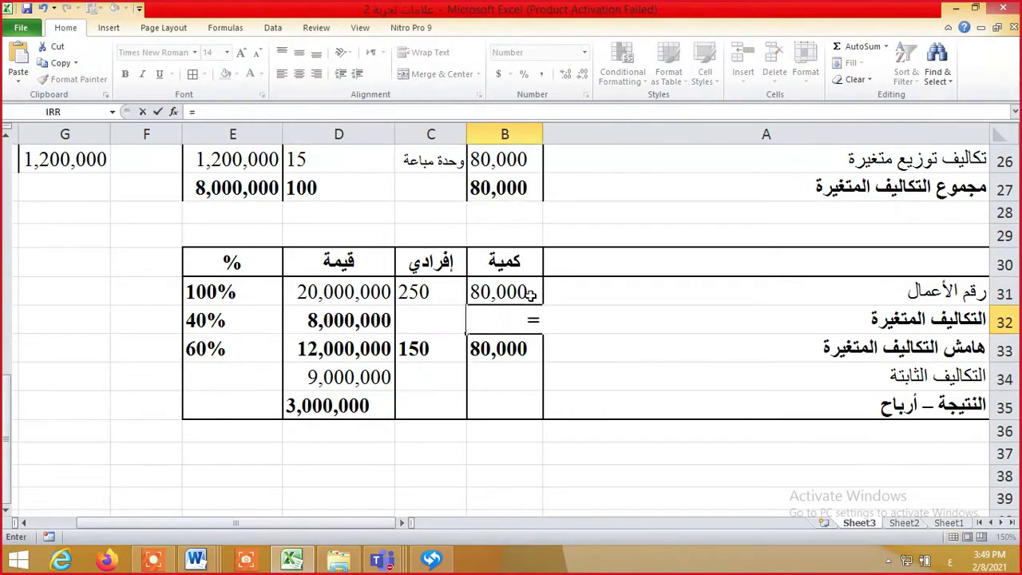
pyautogui.press('Up')
pyautogui.press('Up')
pyautogui.press('Up')
pyautogui.press('Up')
pyautogui.press('Up')
pyautogui.press('Return')
pyautogui.press('Up')
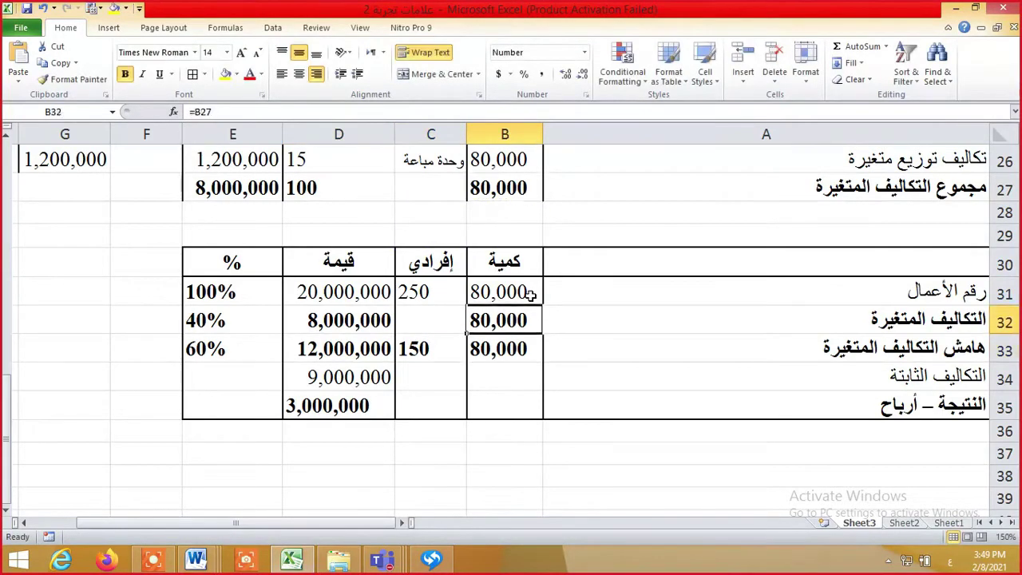
# Link the variable costs value in D32 to the total variable cost in E27
pyautogui.press('Left')
pyautogui.press('Left')
pyautogui.write('=')
pyautogui.press('Up')
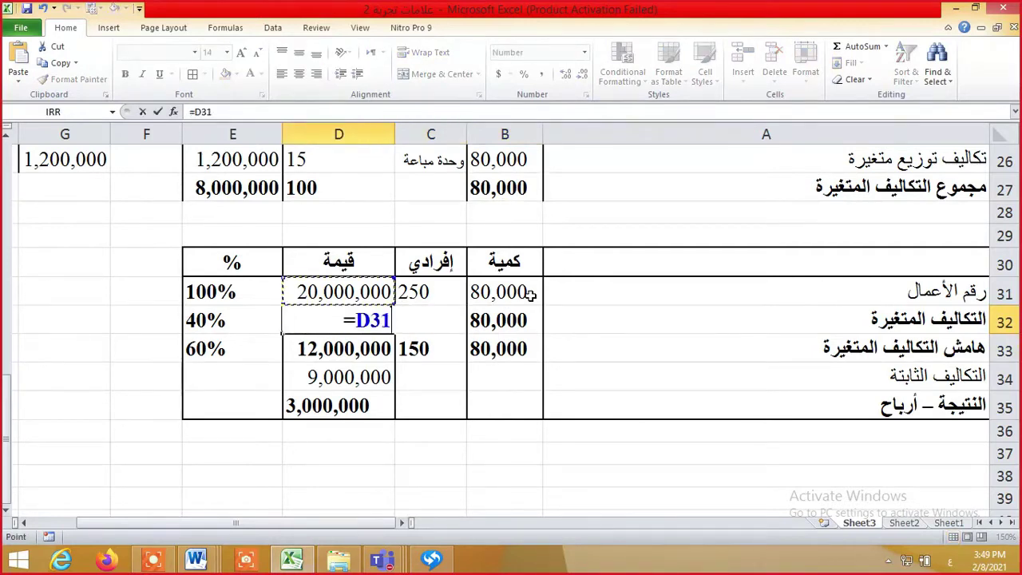
pyautogui.press('Up')
pyautogui.press('Up')
pyautogui.press('Up')
pyautogui.press('Up')
pyautogui.press('Left')
pyautogui.press('Return')
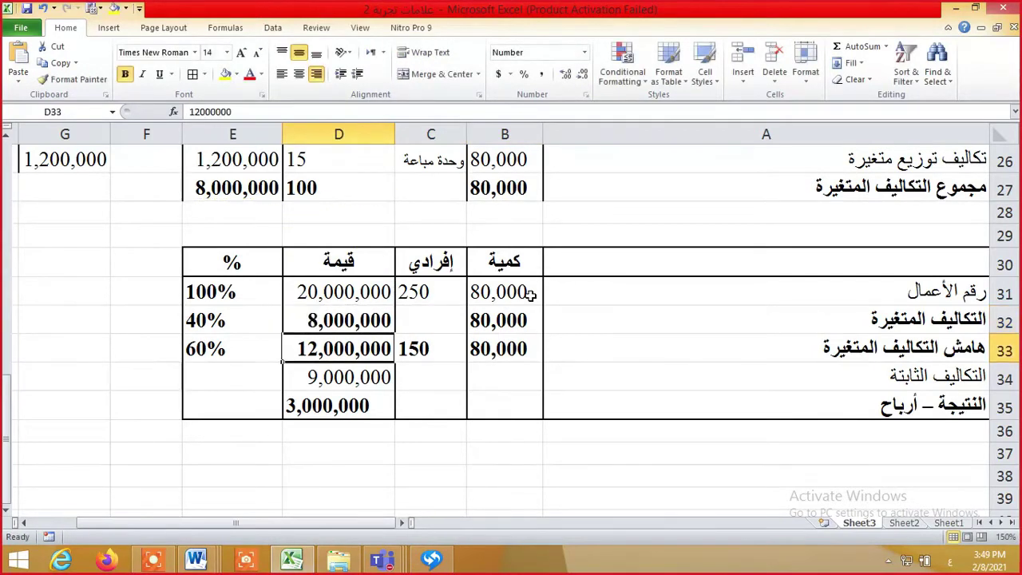
# Compute the unit variable cost in C32 by dividing D32 by B32
pyautogui.press('Left')
pyautogui.press('Up')
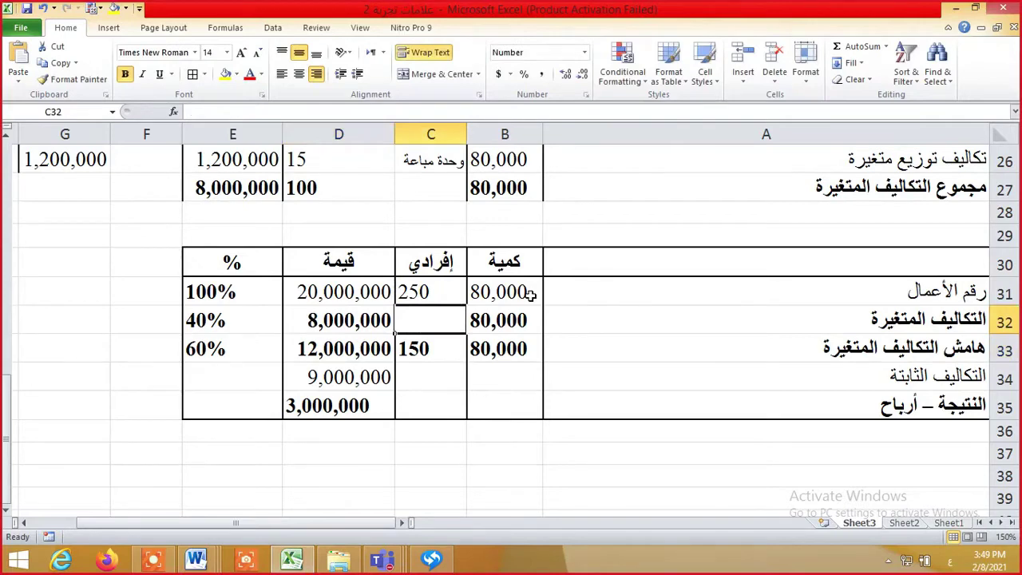
pyautogui.write('=')
pyautogui.press('Left')
pyautogui.write('/')
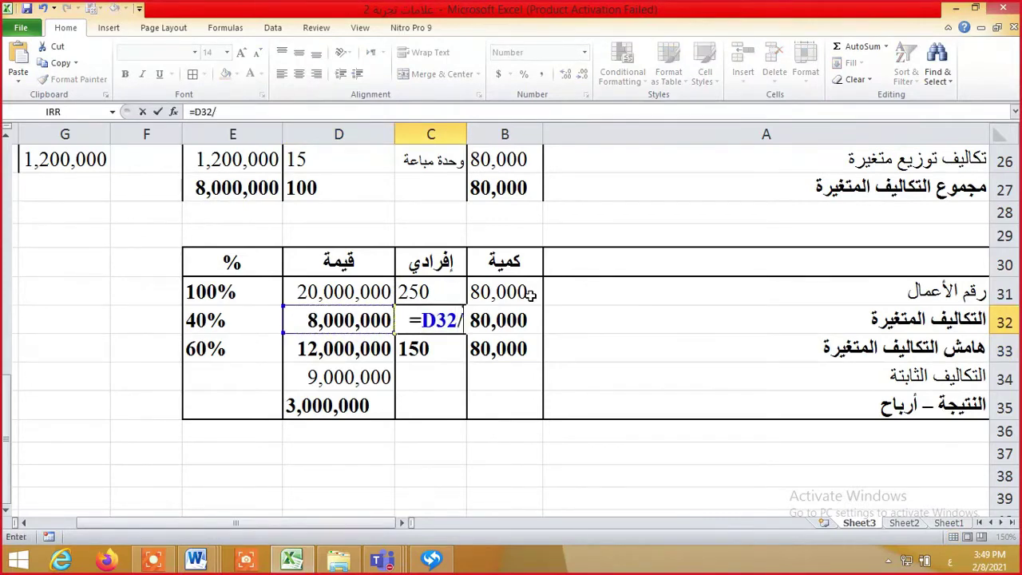
pyautogui.press('Right')
pyautogui.press('Return')
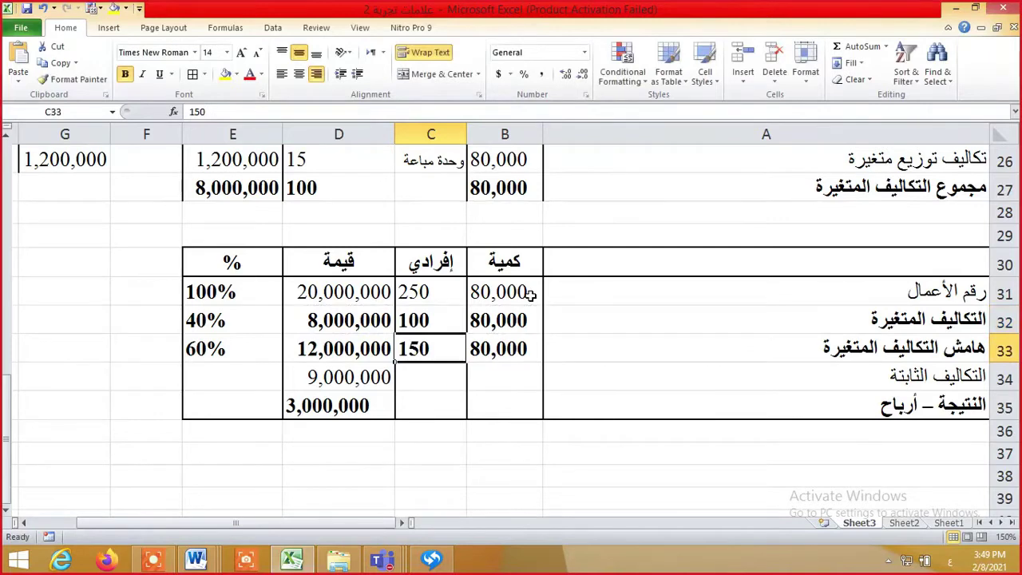
# Calculate the variable cost margin value in D33 by subtracting the variable costs in D32 from the revenue in D31
pyautogui.press('Left')
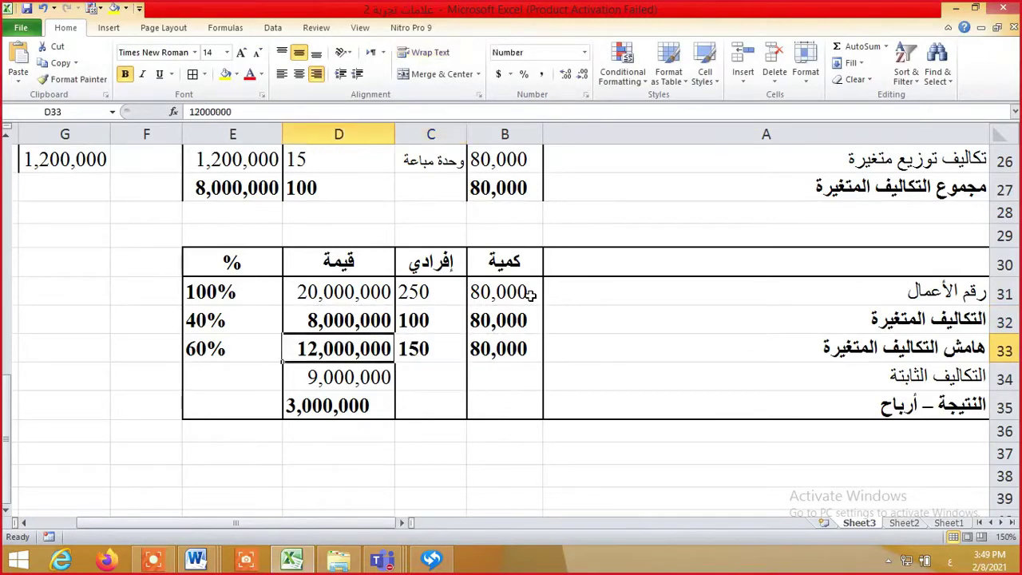
pyautogui.write('=')
pyautogui.press('Up')
pyautogui.press('Up')
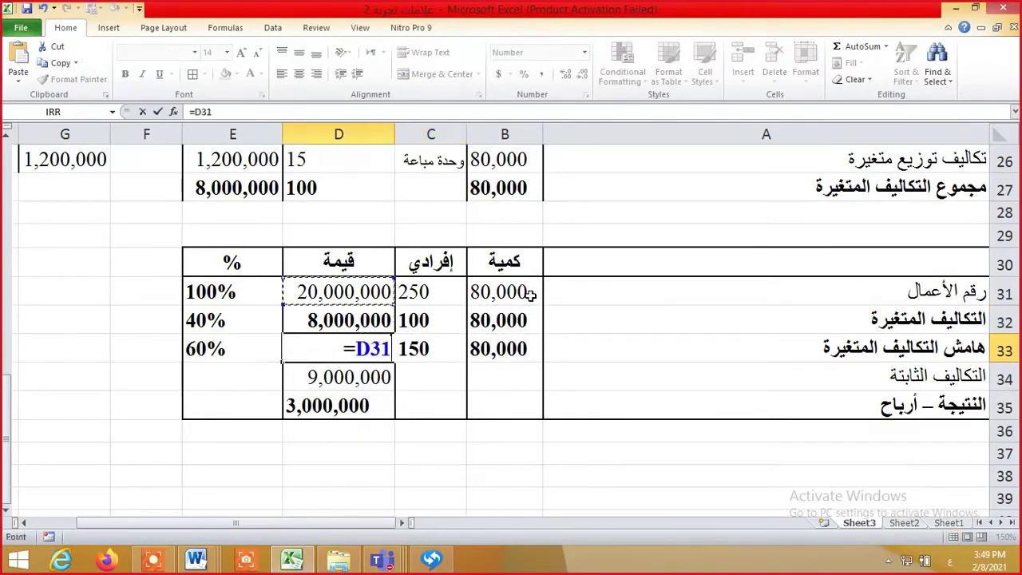
pyautogui.write('-')
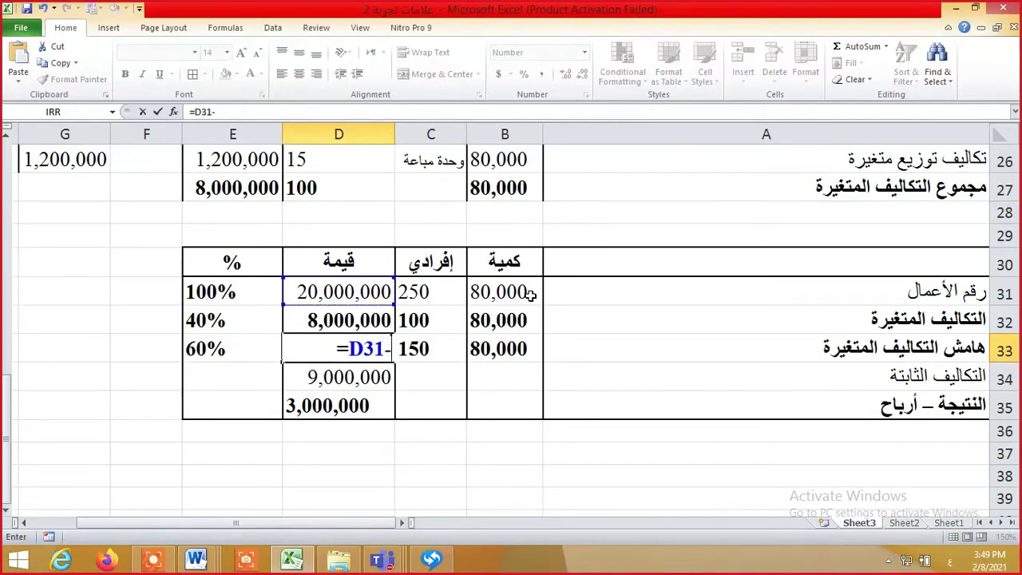
pyautogui.press('Up')
pyautogui.press('Return')
# Compute the unit variable cost margin in C33 by dividing D33 by B33
pyautogui.press('Up')
pyautogui.press('Right')
pyautogui.press('Right')
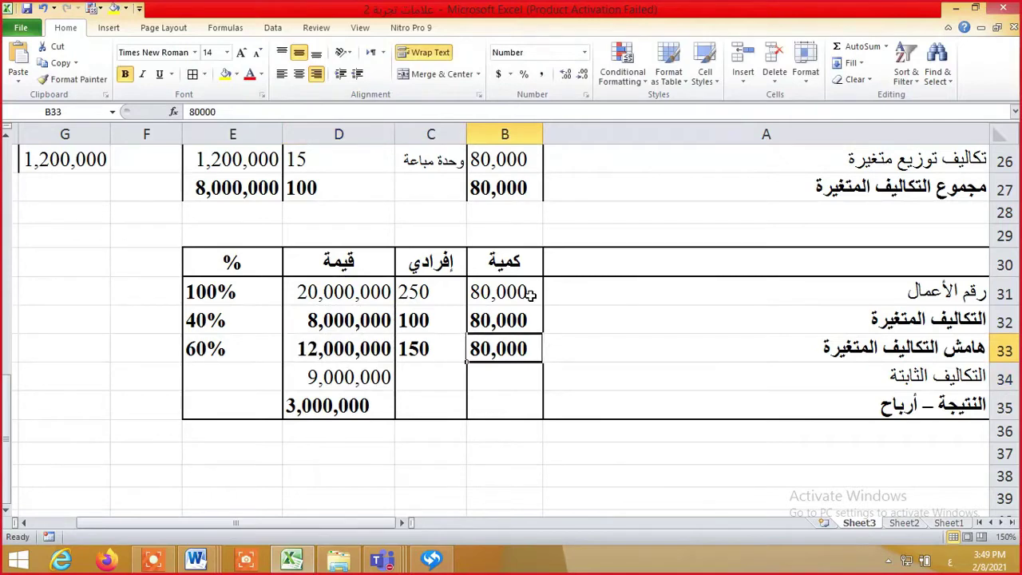
pyautogui.press('Down')
pyautogui.press('Up')
pyautogui.press('Left')
pyautogui.write('=')
pyautogui.press('Left')
pyautogui.press('Left')
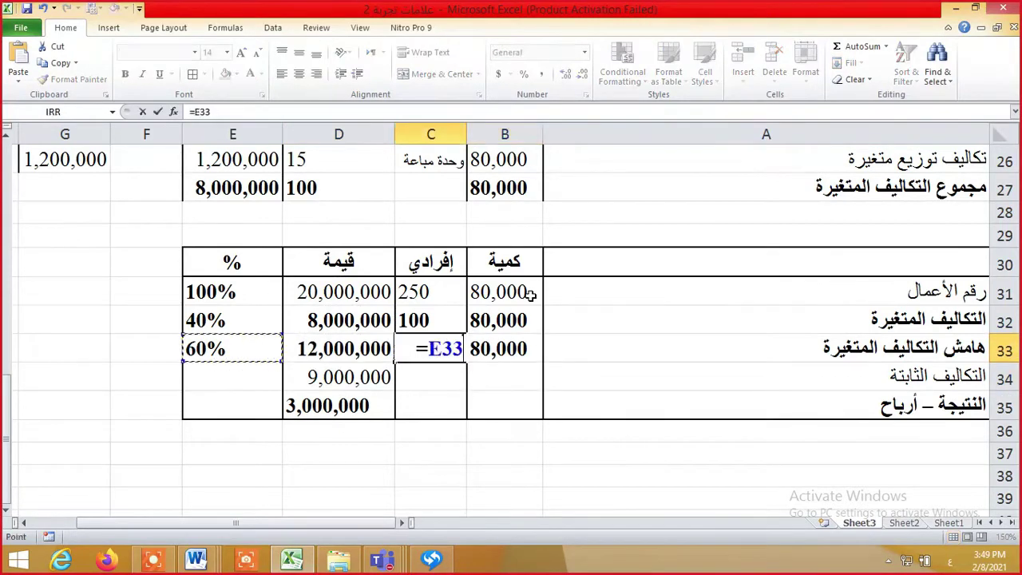
pyautogui.press('Right')
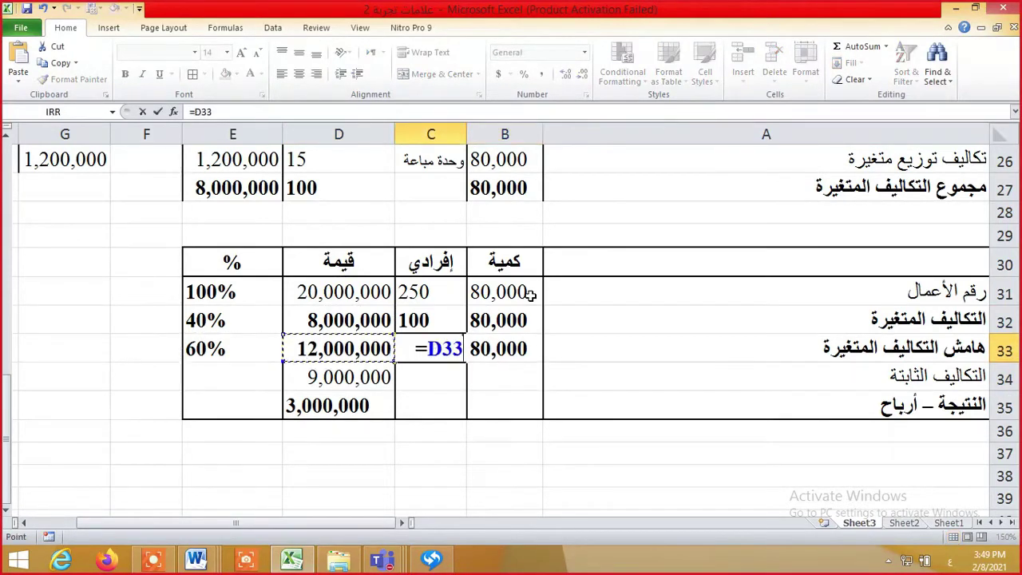
pyautogui.write('/')
pyautogui.press('Right')
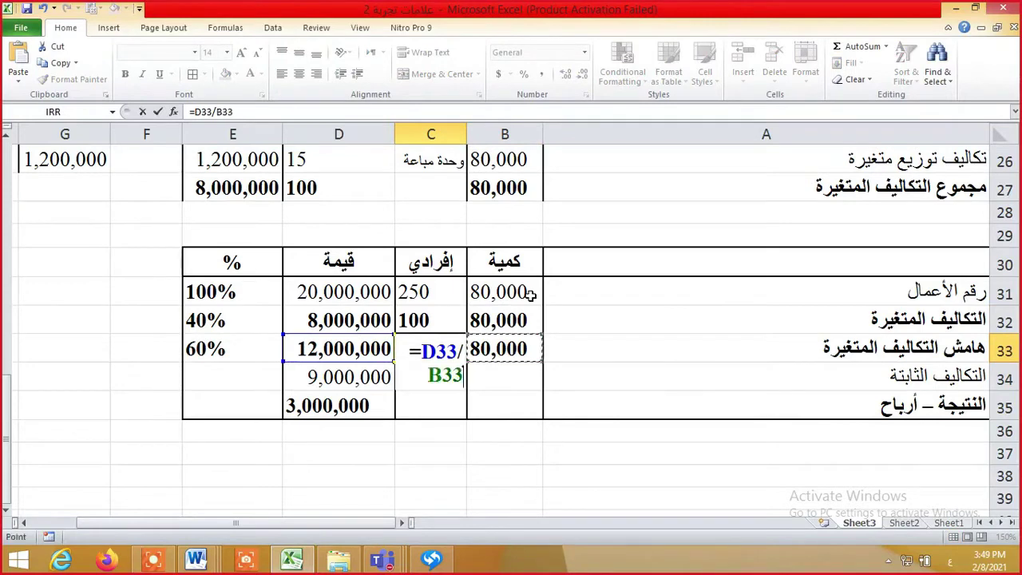
pyautogui.press('Return')
pyautogui.press('Up')
pyautogui.press('Up')
pyautogui.press('Up')
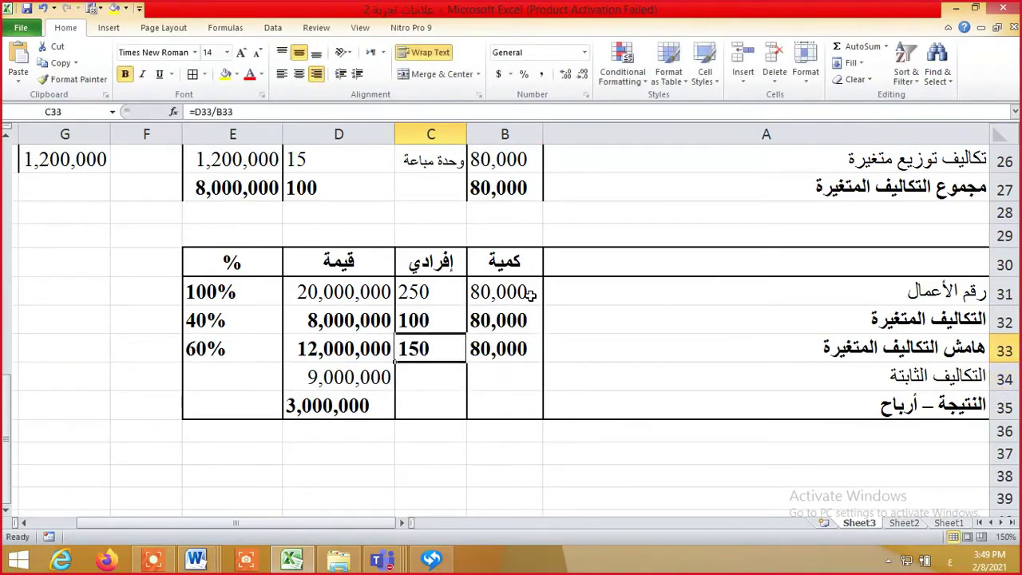
# Calculate the profit result in D35 by subtracting the fixed costs in D34 from the margin in D33
pyautogui.press('Down')
pyautogui.press('Down')
pyautogui.press('Down')
pyautogui.press('Left')
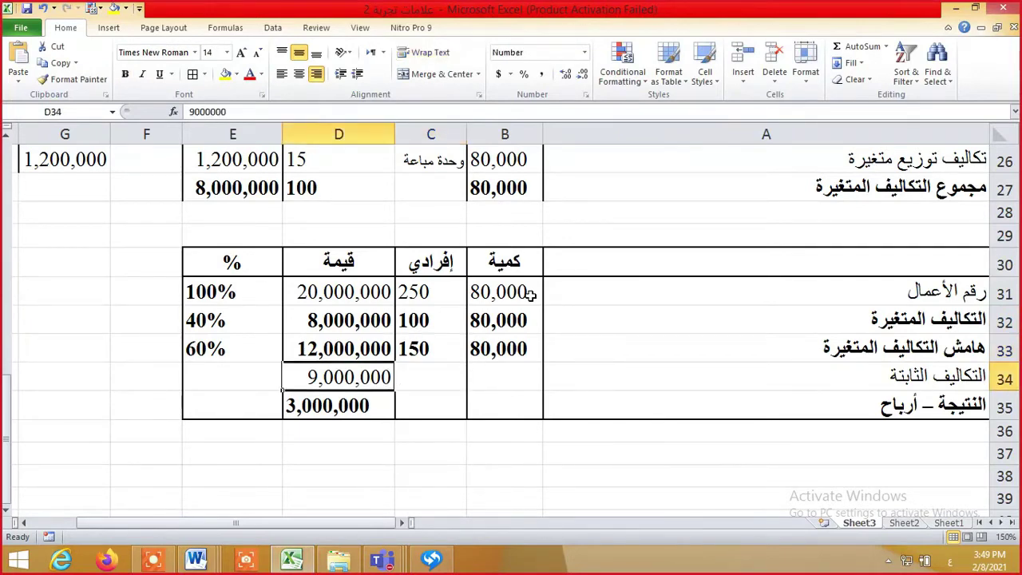
pyautogui.press('Down')
pyautogui.press('Up')
pyautogui.press('Down')
pyautogui.write('=')
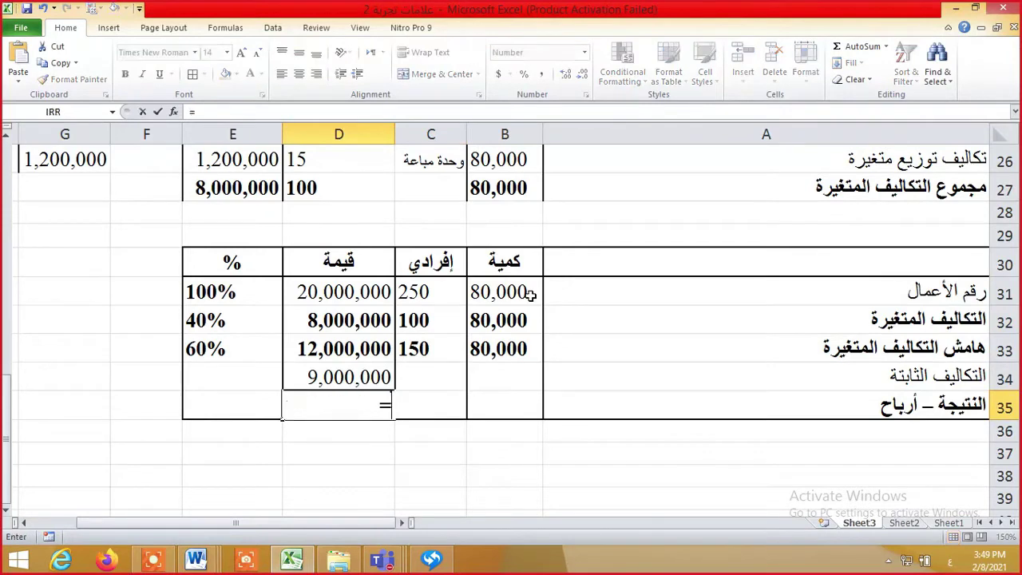
pyautogui.press('Up')
pyautogui.press('Up')
pyautogui.write('-')
pyautogui.press('Up')
pyautogui.press('Return')
pyautogui.press('Up')
pyautogui.press('Up')
pyautogui.press('Up')
pyautogui.press('Down')
pyautogui.press('Down')
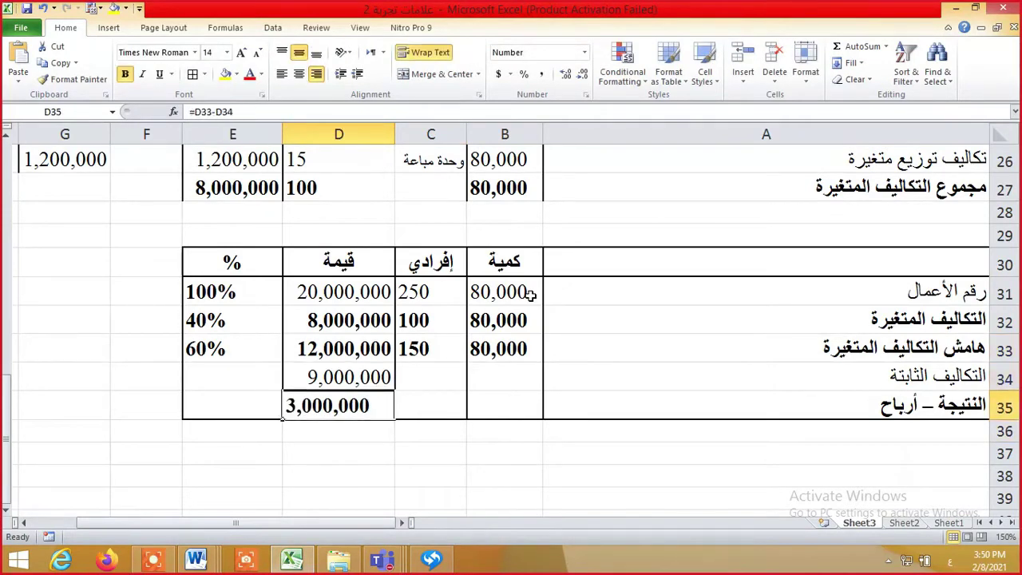
# Fill the fixed costs quantity in B34 with 80,000 and compute the unit fixed cost in C34 by dividing D34 by B34
pyautogui.press('Left')
pyautogui.press('Left')
pyautogui.press('Up')
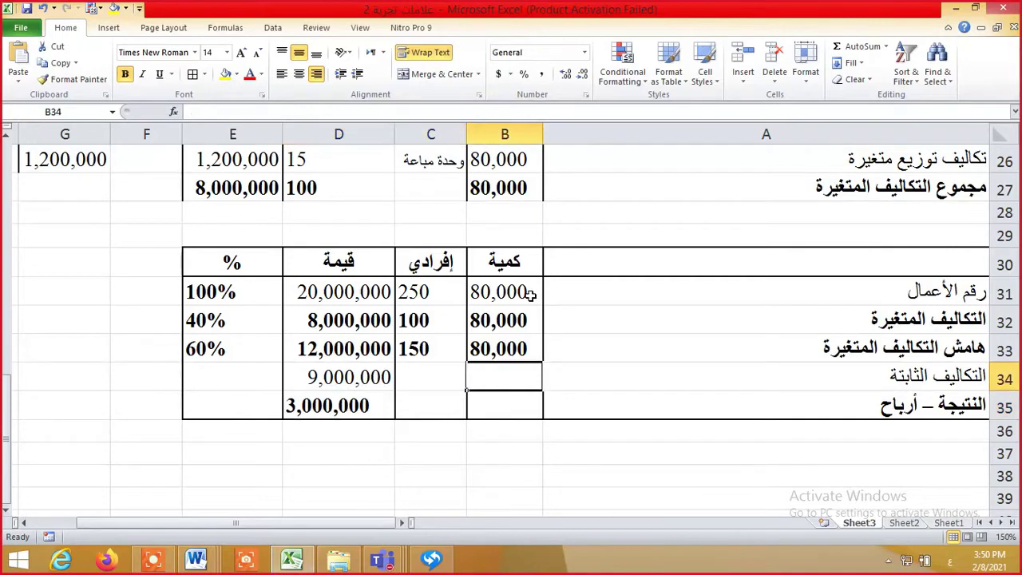
pyautogui.press('Left')
pyautogui.write('=')
pyautogui.press('Left')
pyautogui.write('/')
pyautogui.press('Right')
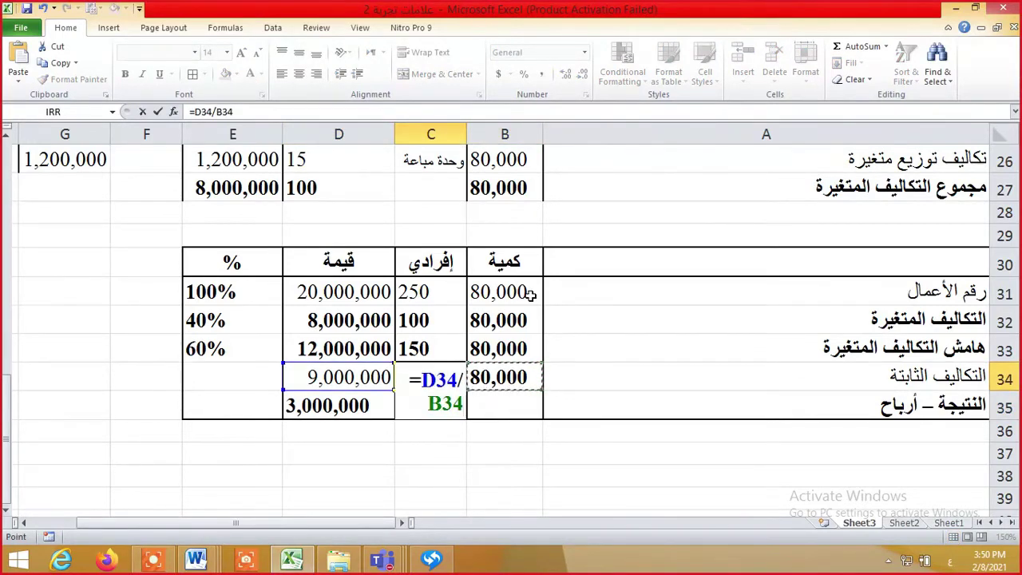
pyautogui.press('Return')
# Link the profit row's quantity in B35 to the quantity in B34
pyautogui.press('Down')
pyautogui.press('Left')
pyautogui.press('Up')
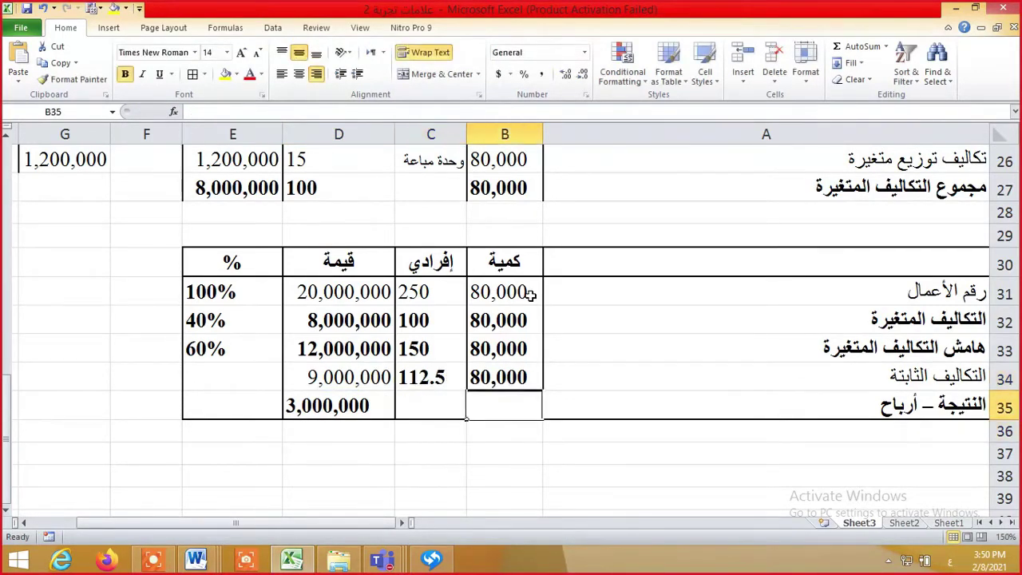
pyautogui.write('=')
pyautogui.press('Up')
pyautogui.press('Tab')
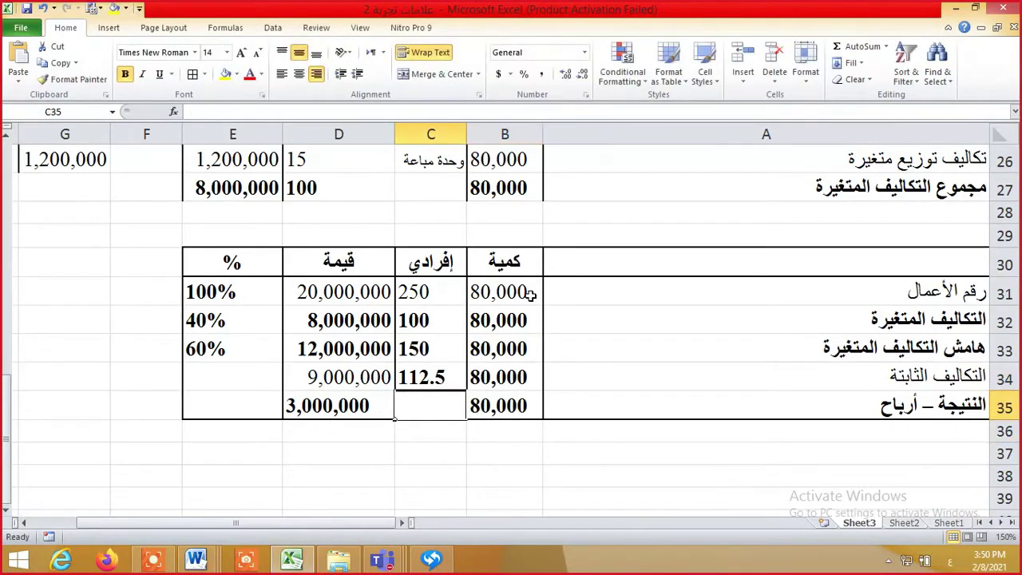
# Compute the unit profit in C35 by dividing D35 by B35
pyautogui.write('=')
pyautogui.press('Left')
pyautogui.write('/')
pyautogui.press('Right')
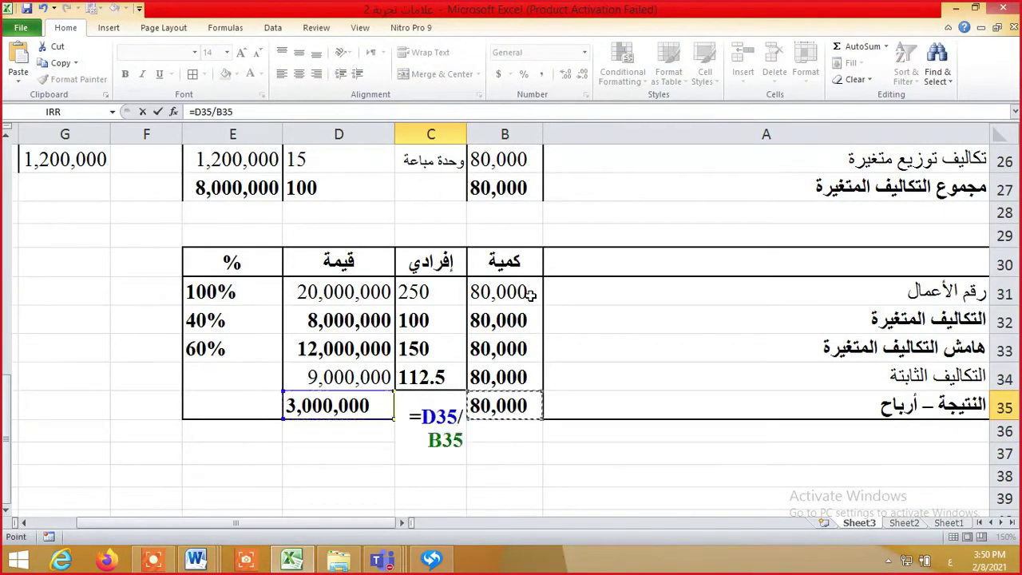
pyautogui.press('Return')
pyautogui.press('Up')
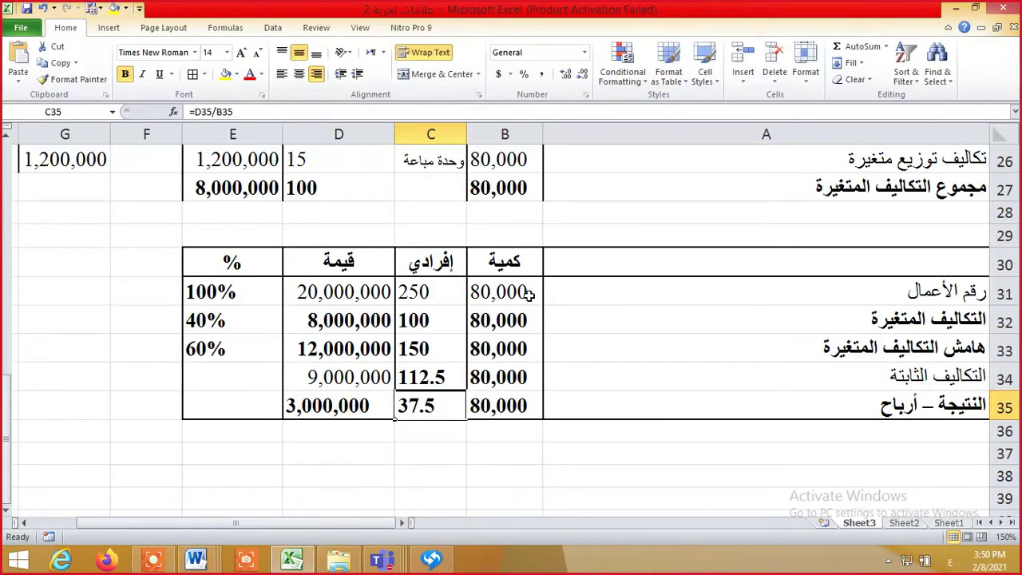
# Clear the old percentages in column E and calculate the variable costs percentage in E32 by dividing D32 by D31
pyautogui.write('=')
pyautogui.click(371, 324)
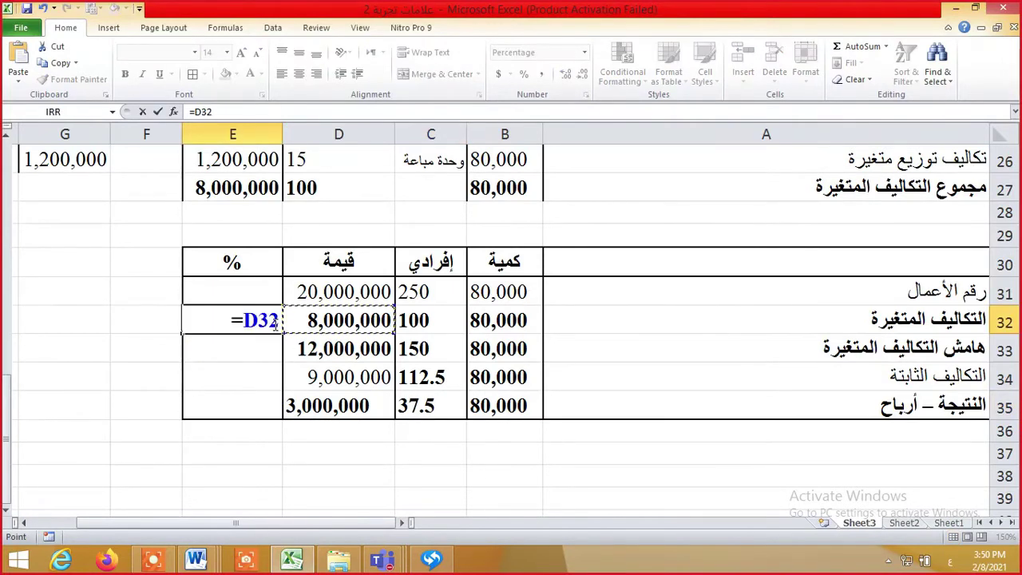
pyautogui.write('/')
pyautogui.press('Left')
pyautogui.press('Up')
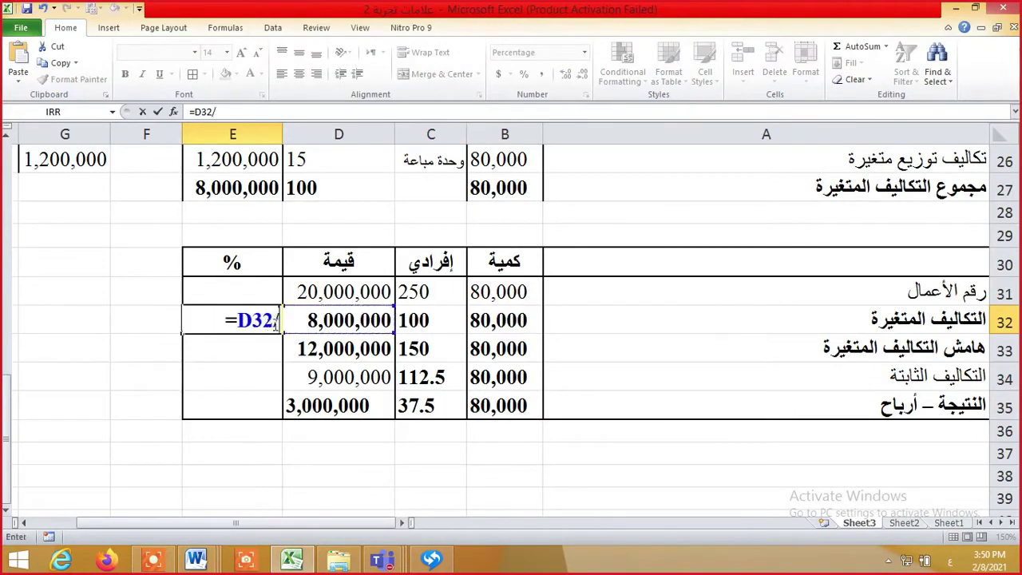
pyautogui.press('Return')
# Calculate the margin percentage in E33 by dividing D33 by the revenue in D31
pyautogui.write('=')
pyautogui.press('Left')
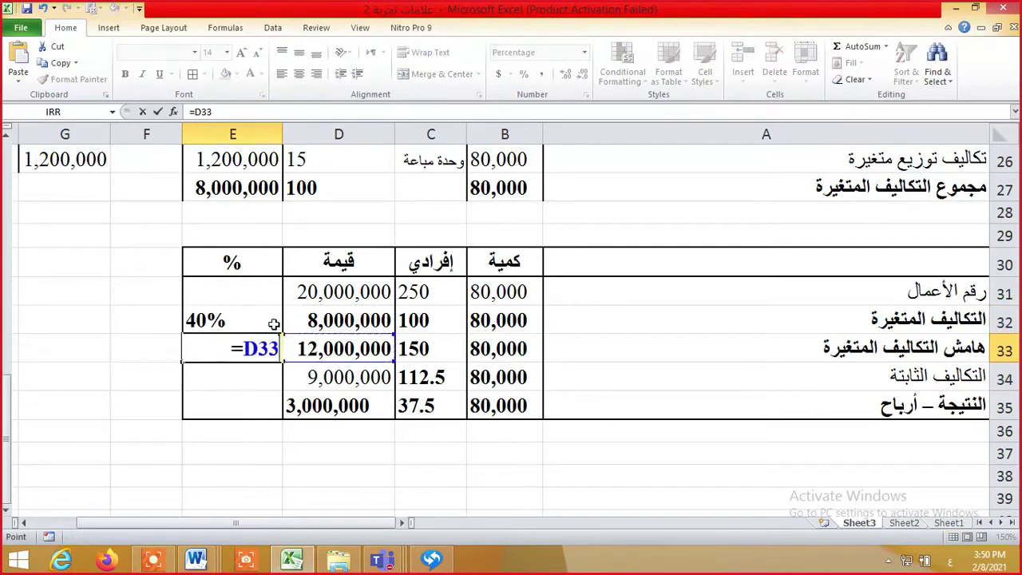
pyautogui.write('/')
pyautogui.press('Left')
pyautogui.press('Up')
pyautogui.press('Up')
pyautogui.press('Return')
# Calculate the revenue percentage in E31 by dividing D31 by itself
pyautogui.press('Up')
pyautogui.press('Up')
pyautogui.press('Up')
pyautogui.write('=')
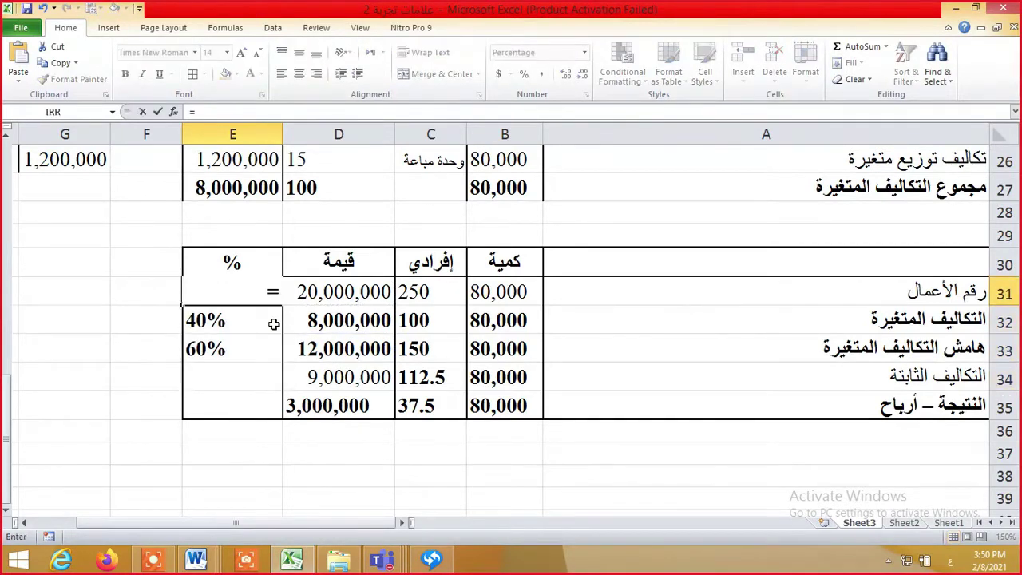
pyautogui.press('Left')
pyautogui.write('/')
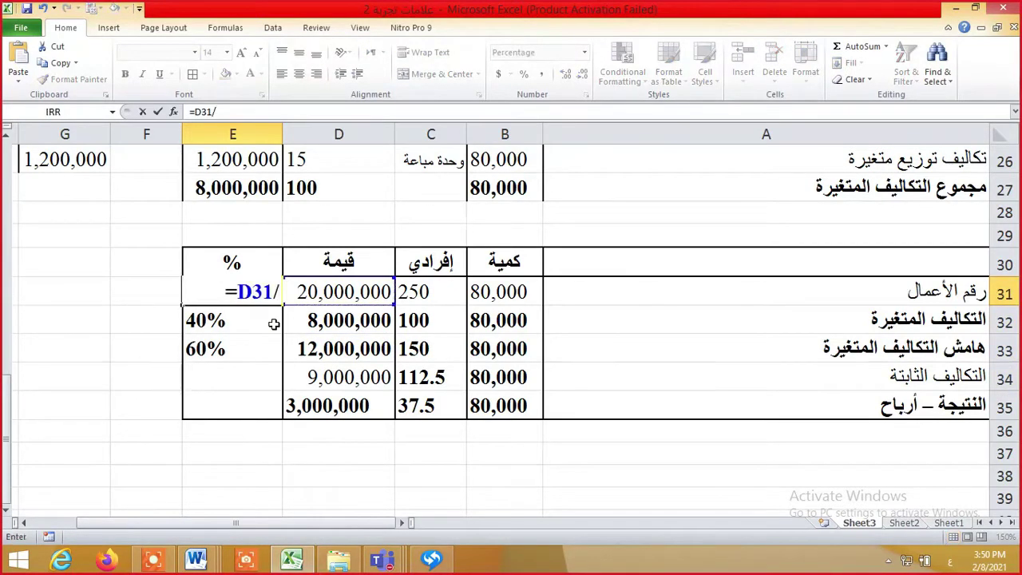
pyautogui.press('Left')
pyautogui.press('Return')
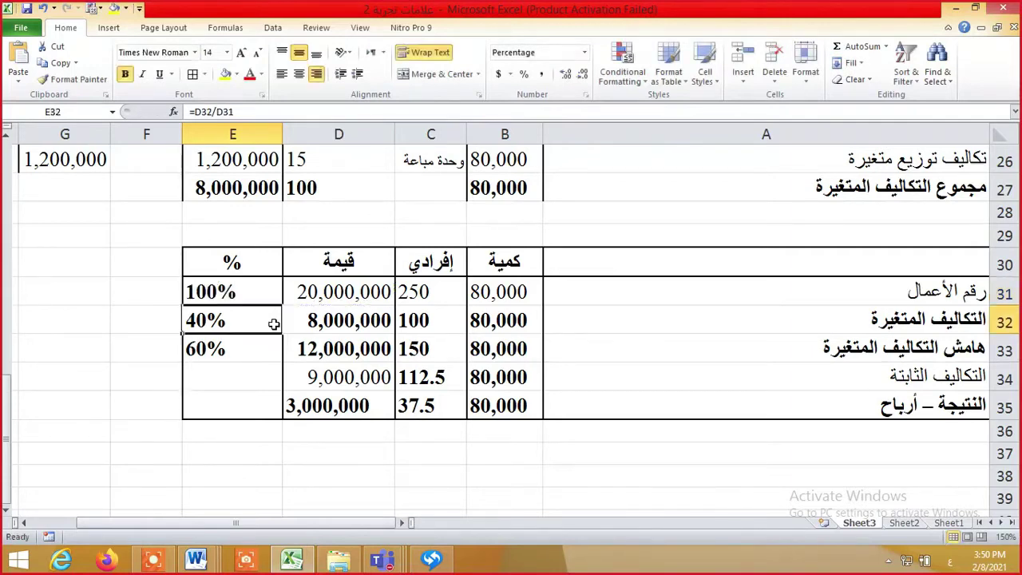
# Calculate the fixed costs and profit percentages in E34 and E35 as shares of the revenue in D31
pyautogui.press('Down')
pyautogui.press('Down')
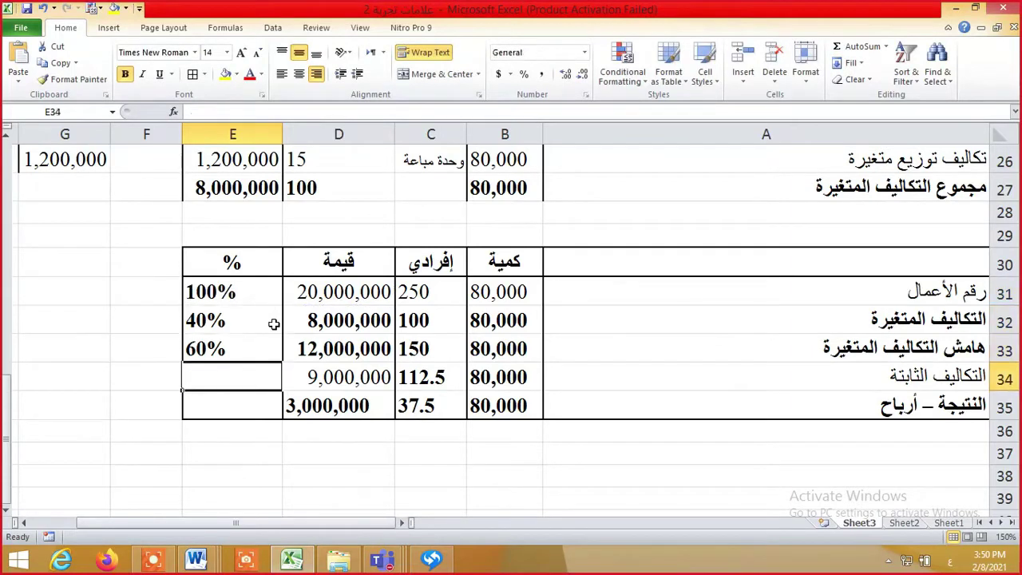
pyautogui.write('=')
pyautogui.press('Left')
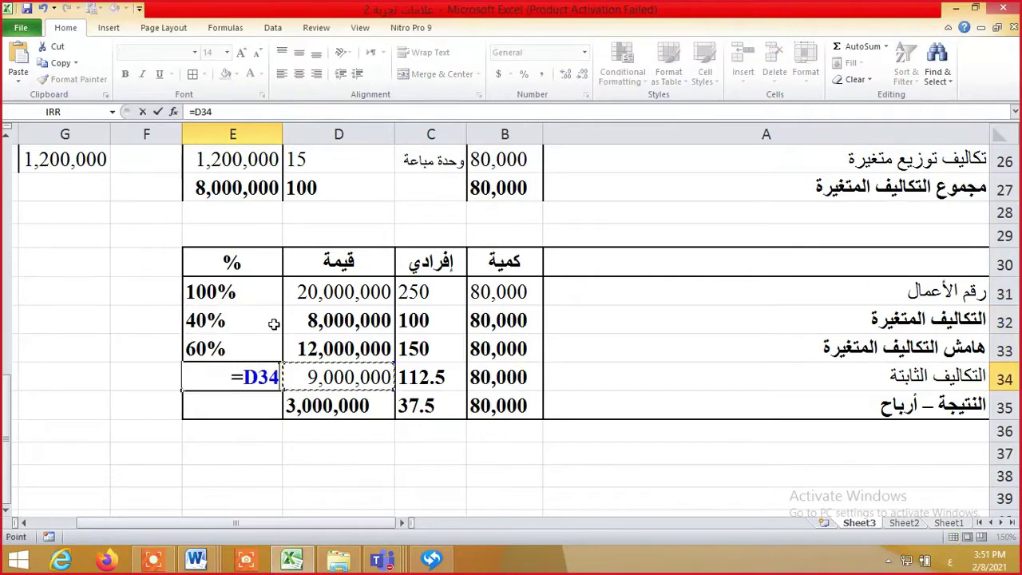
pyautogui.write('/')
pyautogui.press('Up')
pyautogui.press('Up')
pyautogui.press('Up')
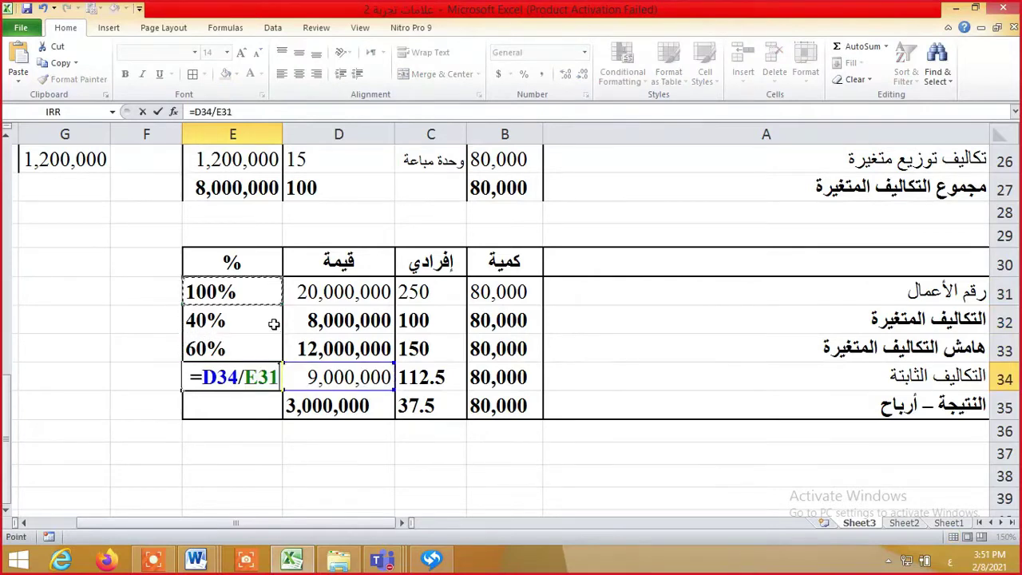
pyautogui.press('Return')
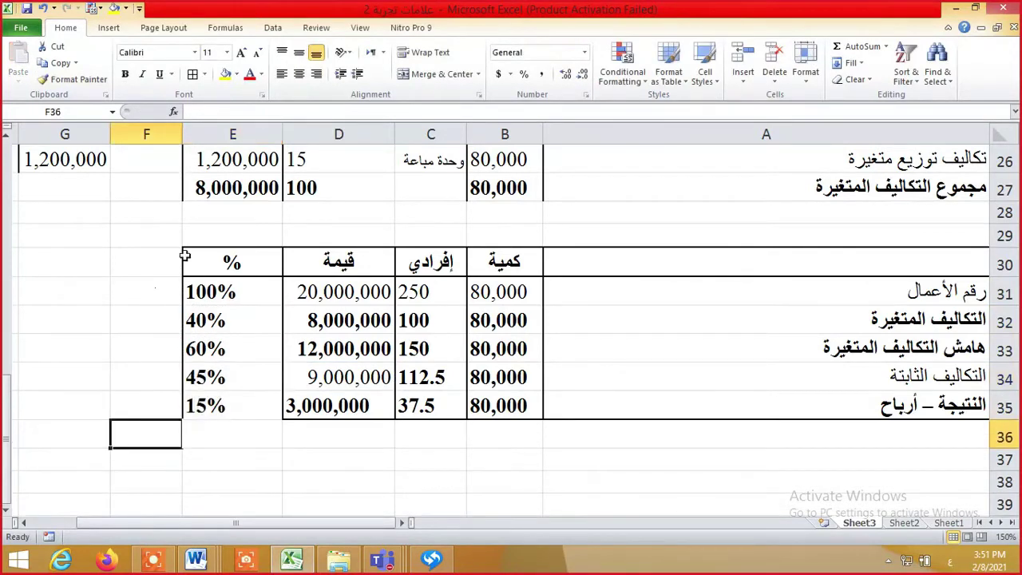
# Apply a red font colour to the unit price, unit variable cost and unit margin in C31, C32 and C33
pyautogui.click(428, 295)
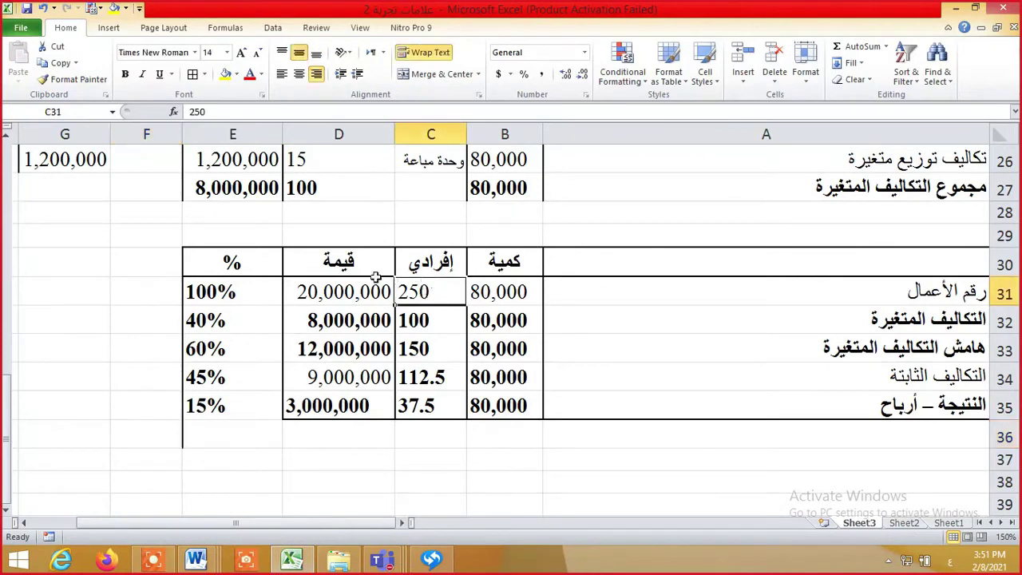
pyautogui.click(250, 75)
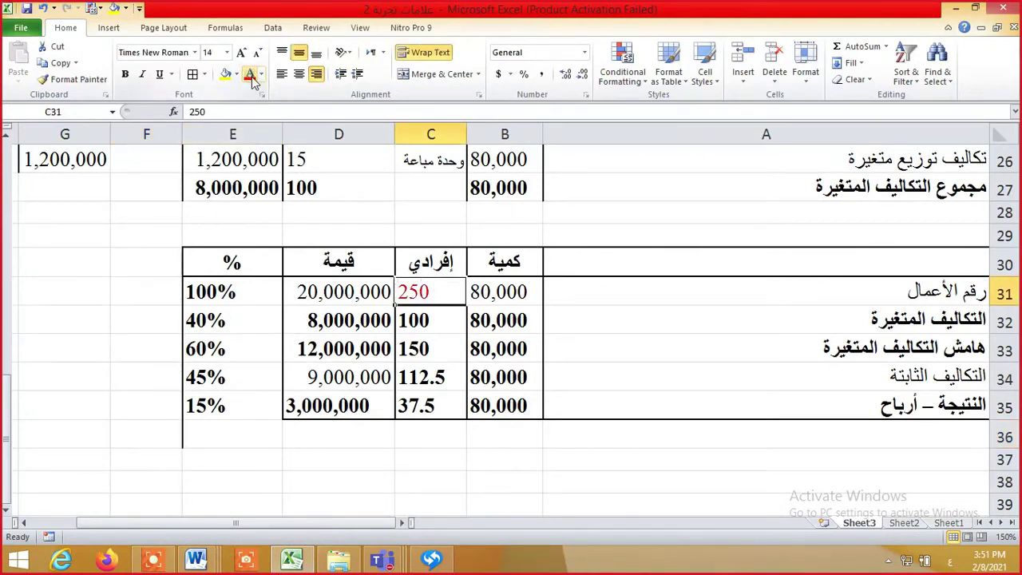
pyautogui.click(426, 320)
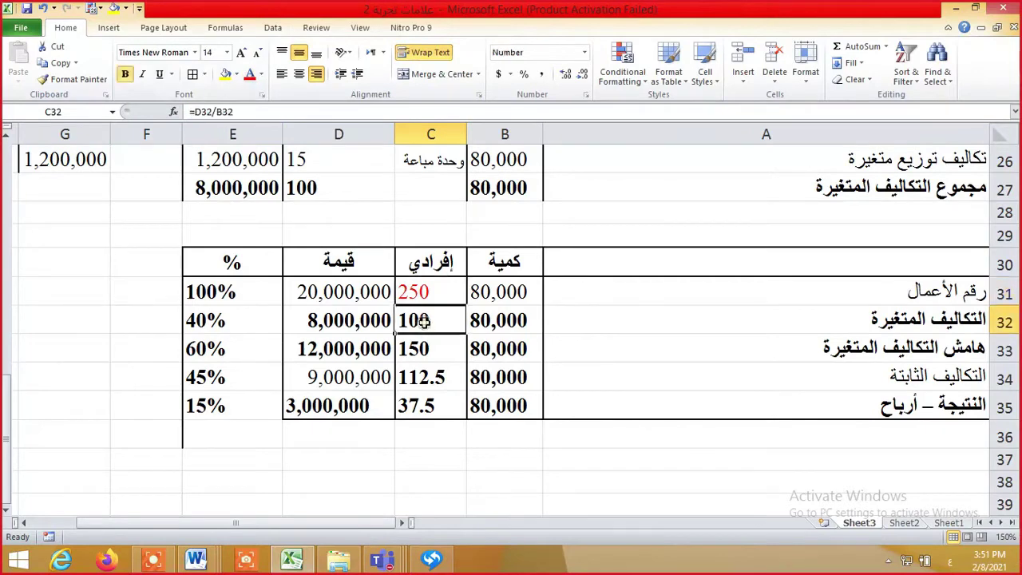
pyautogui.click(250, 76)
pyautogui.click(459, 349)
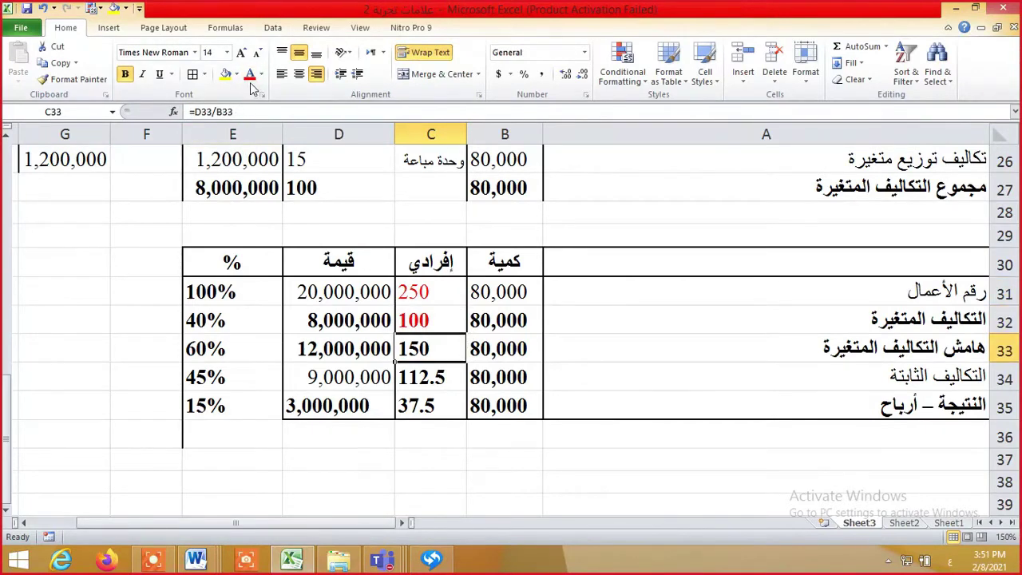
pyautogui.click(251, 78)
# Apply the red font colour to the fixed costs in D34 and the percentages in E32 and E33
pyautogui.click(342, 385)
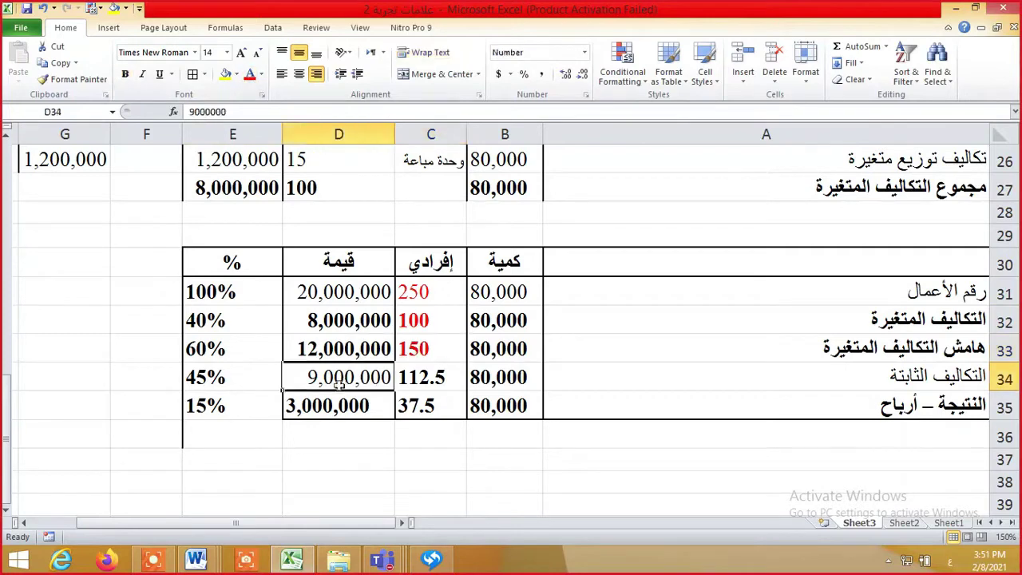
pyautogui.click(251, 77)
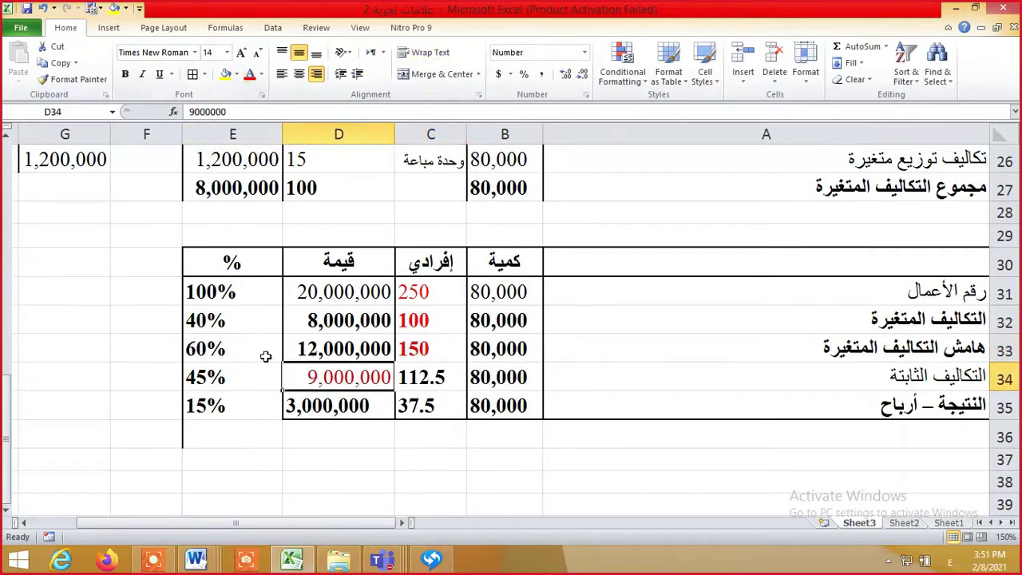
pyautogui.click(243, 321)
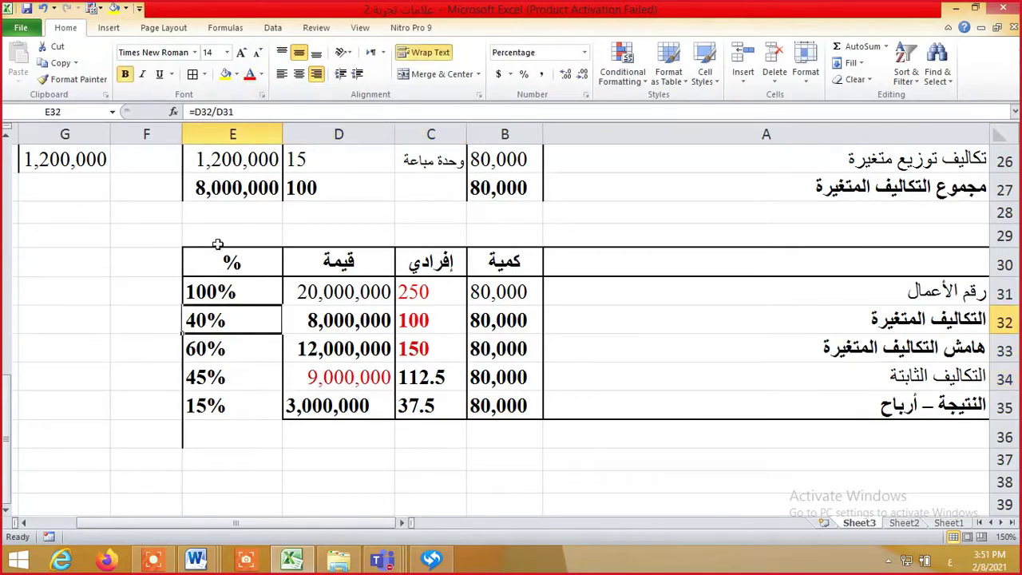
pyautogui.click(250, 76)
pyautogui.click(230, 350)
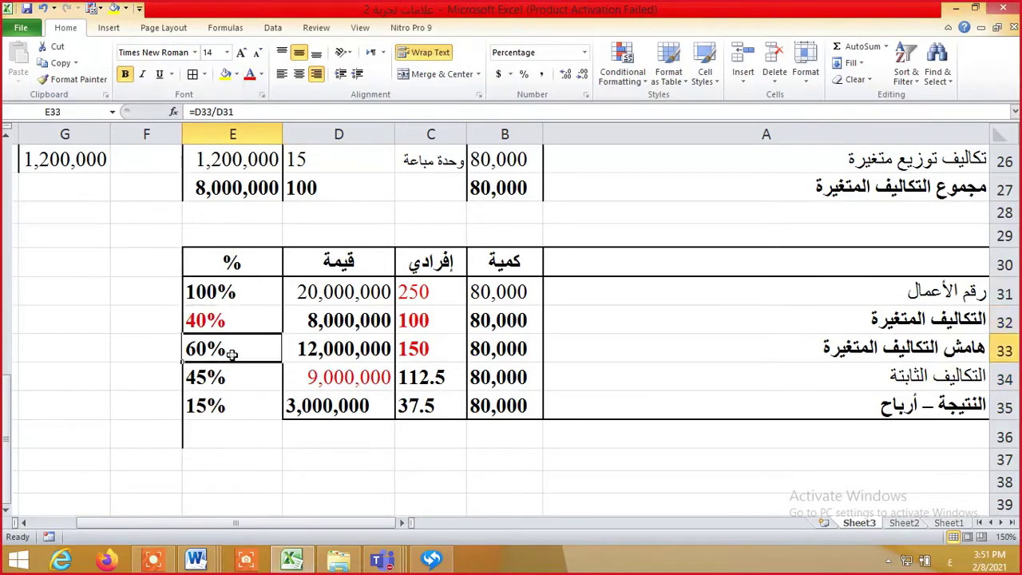
pyautogui.click(250, 75)
pyautogui.click(331, 294)
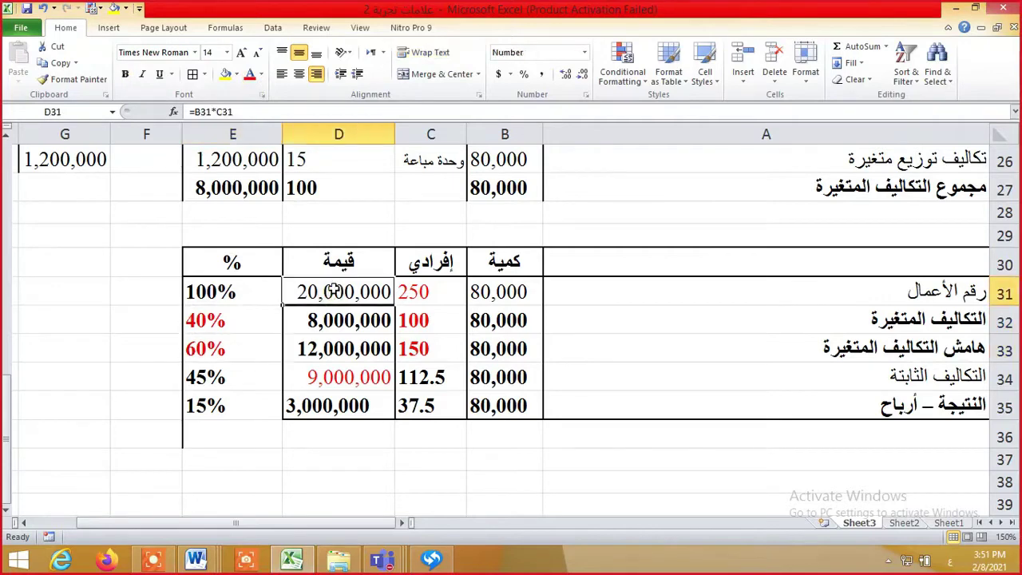
pyautogui.click(352, 311)
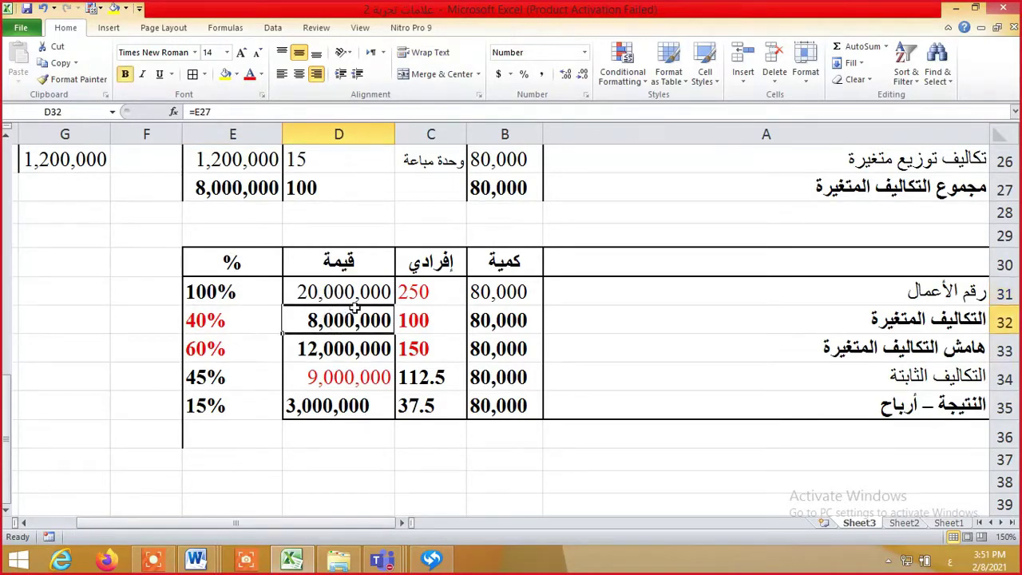
pyautogui.click(361, 347)
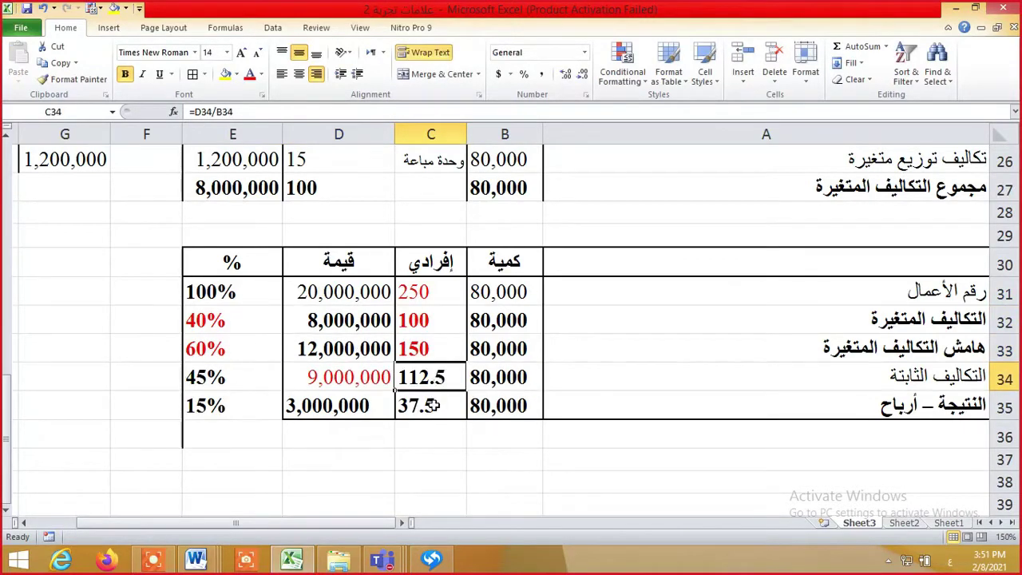
pyautogui.click(431, 406)
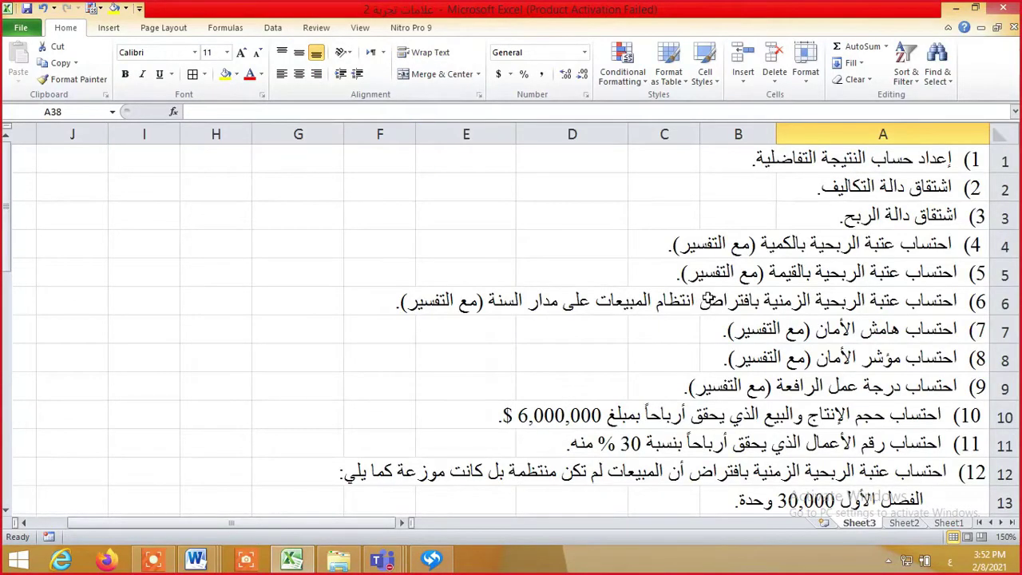
# Write the cost function "ص = 100 س + 9000000" in A38, below the income statement
pyautogui.scroll(-10, 708, 298)
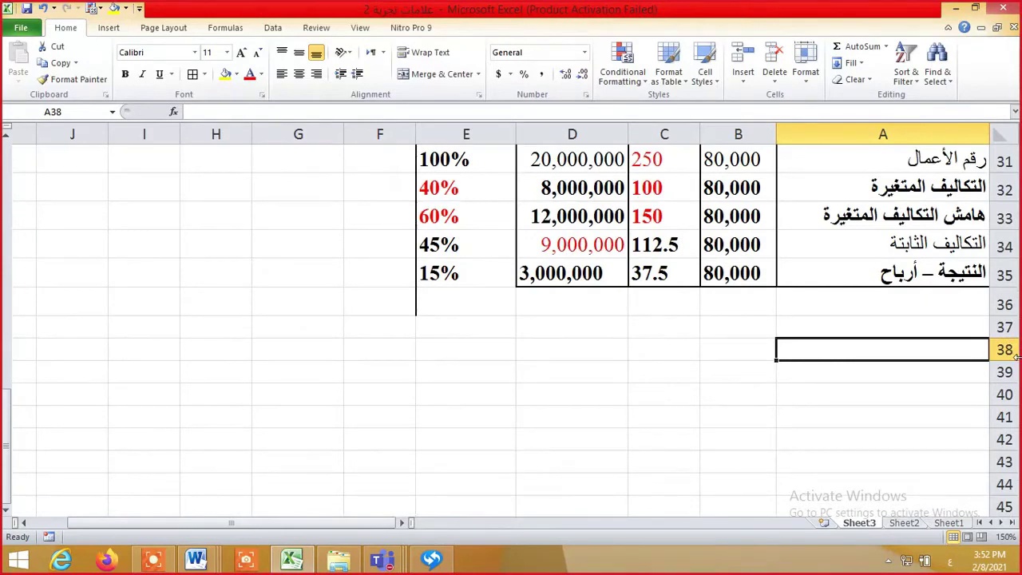
pyautogui.write('ص')
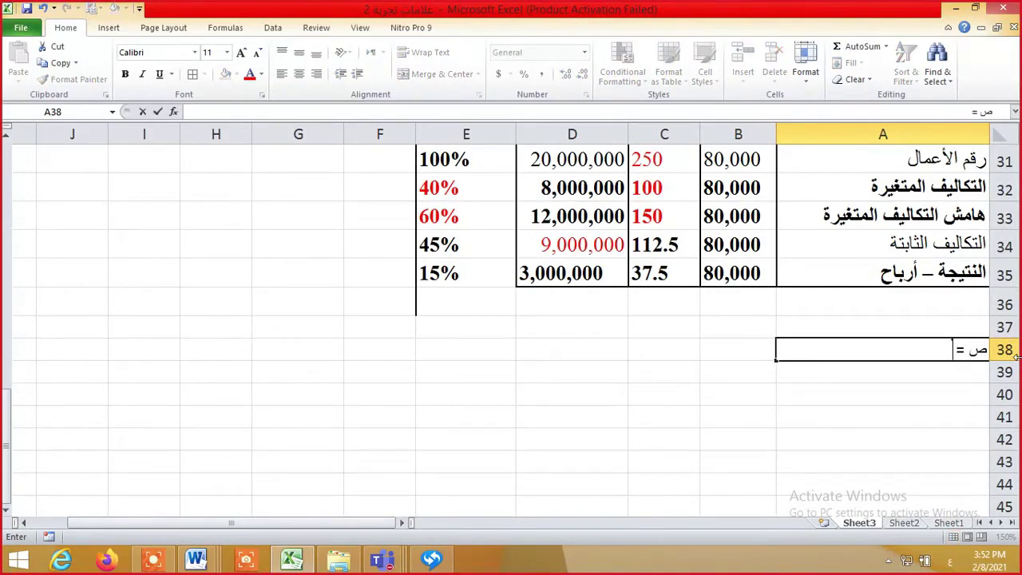
pyautogui.scroll(1, 849, 290)
pyautogui.write('= ')
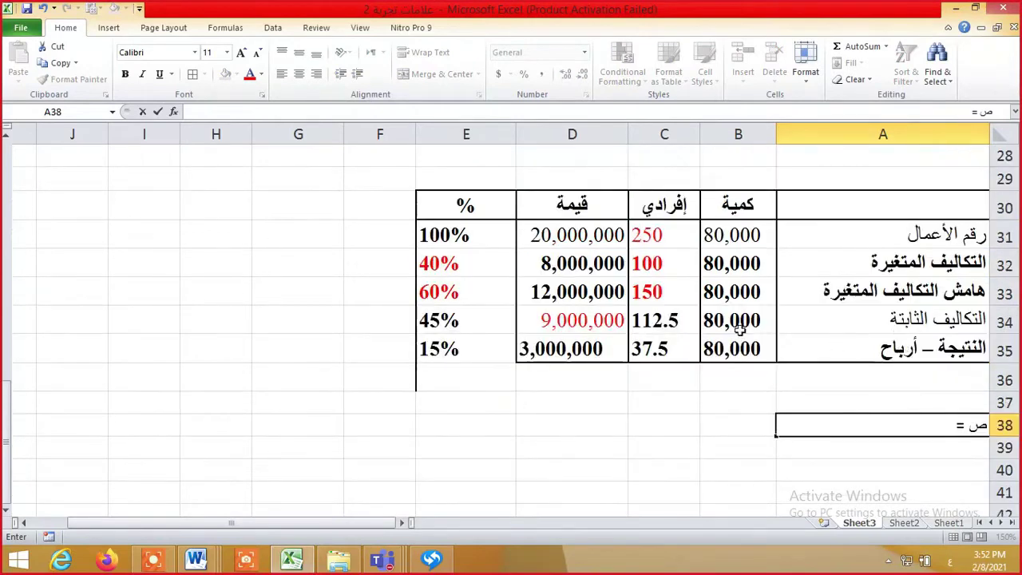
pyautogui.write('100')
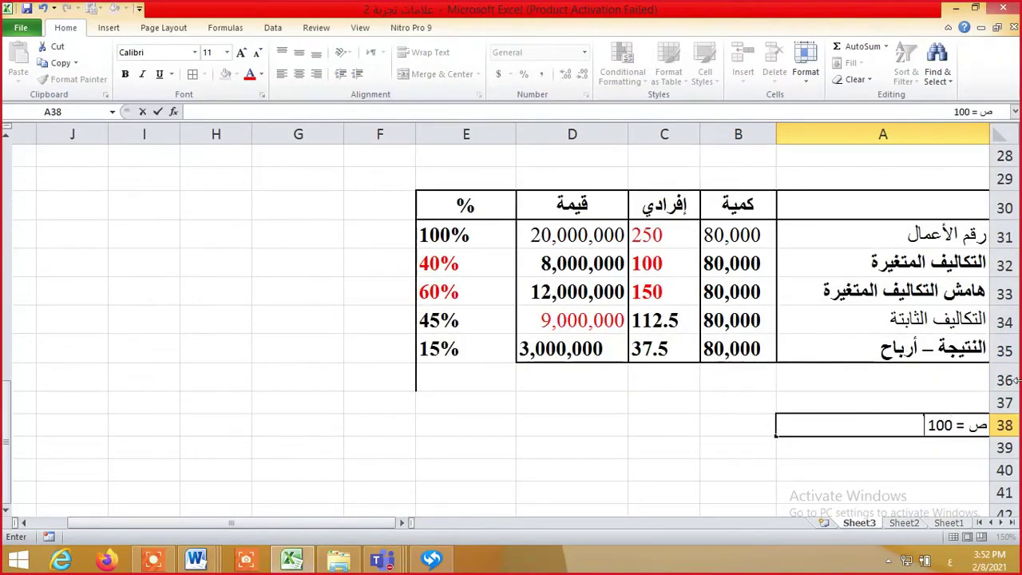
pyautogui.write(' س + 9000')
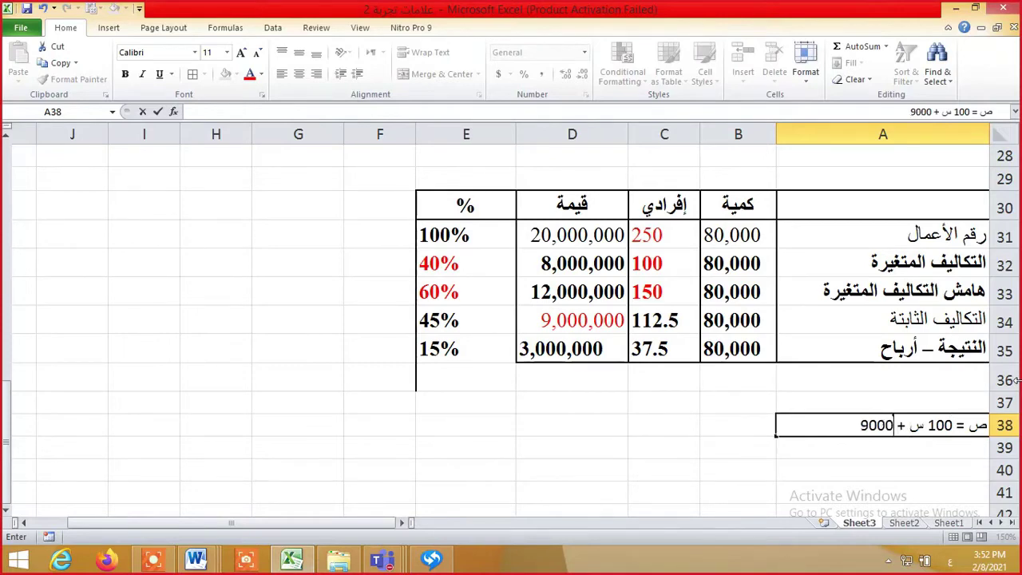
pyautogui.write('000')
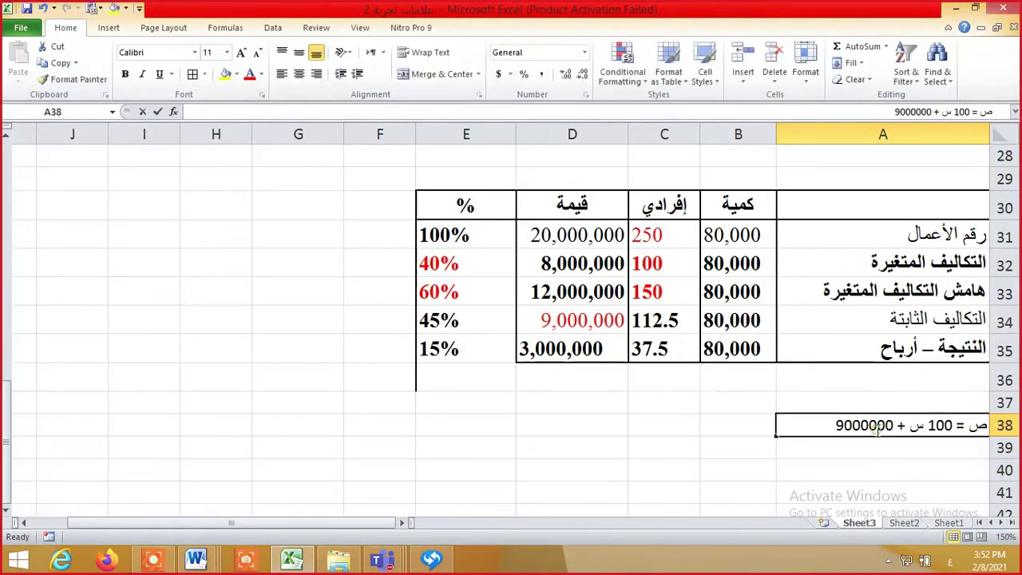
# Add the heading "دالة التكاليف" in A37 above the cost function
pyautogui.click(889, 424)
pyautogui.press('Tab')
pyautogui.press('Up')
pyautogui.press('Up')
pyautogui.press('Up')
pyautogui.press('Up')
pyautogui.press('Up')
pyautogui.press('Up')
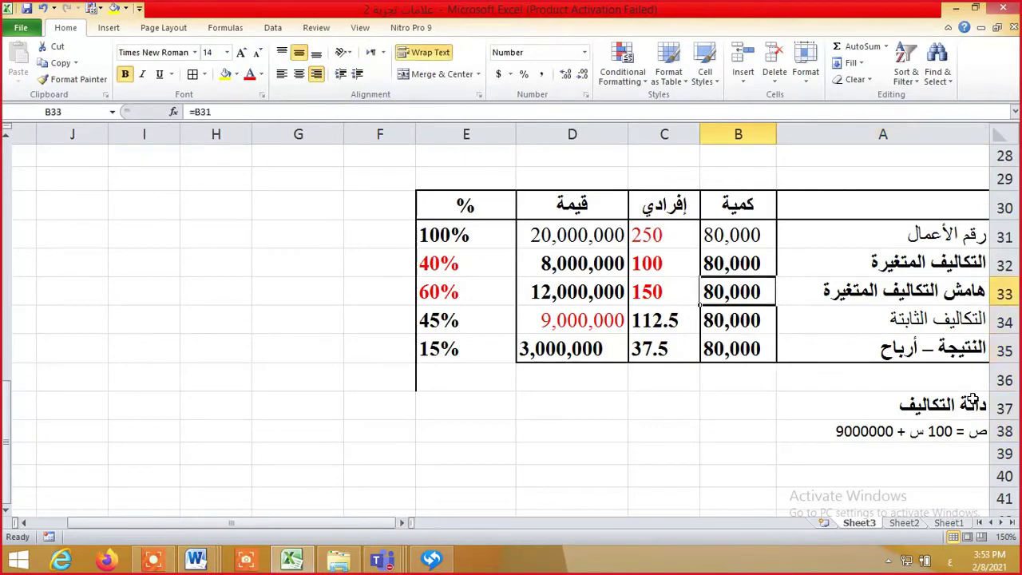
# Enter the heading "دالة الربح" in A39, below the cost function
pyautogui.press('Left')
pyautogui.press('Down')
pyautogui.press('Down')
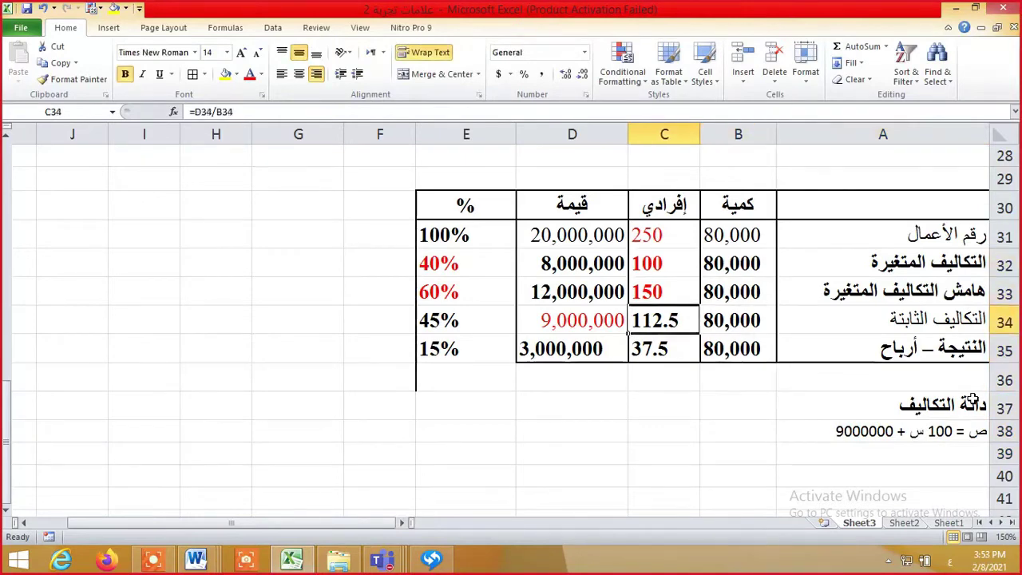
pyautogui.press('Left')
pyautogui.press('Return')
pyautogui.write('دالة الربح')
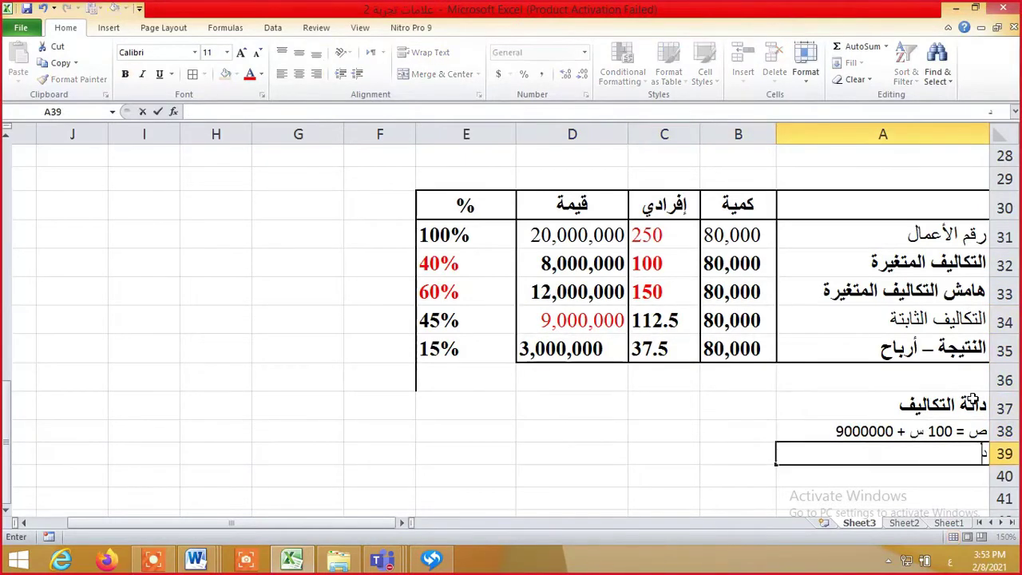
pyautogui.press('Return')
# Write the profit function "ص = 150 س - 9000000" in A40 by adapting the text of the cost function
pyautogui.write('ص = 100 س + 9000000')
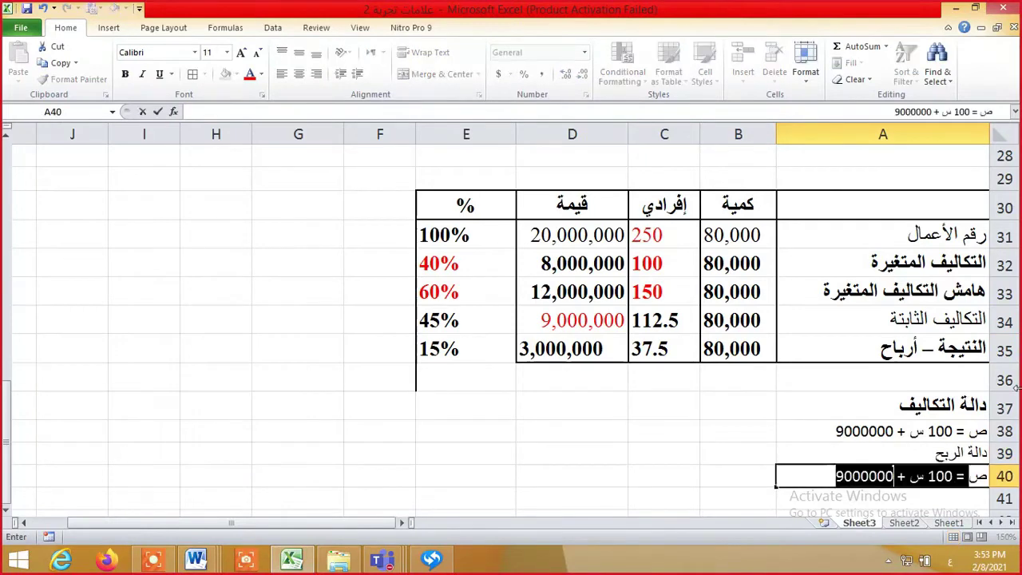
pyautogui.doubleClick(940, 476)
pyautogui.moveTo(952, 476); pyautogui.dragTo(934, 477)
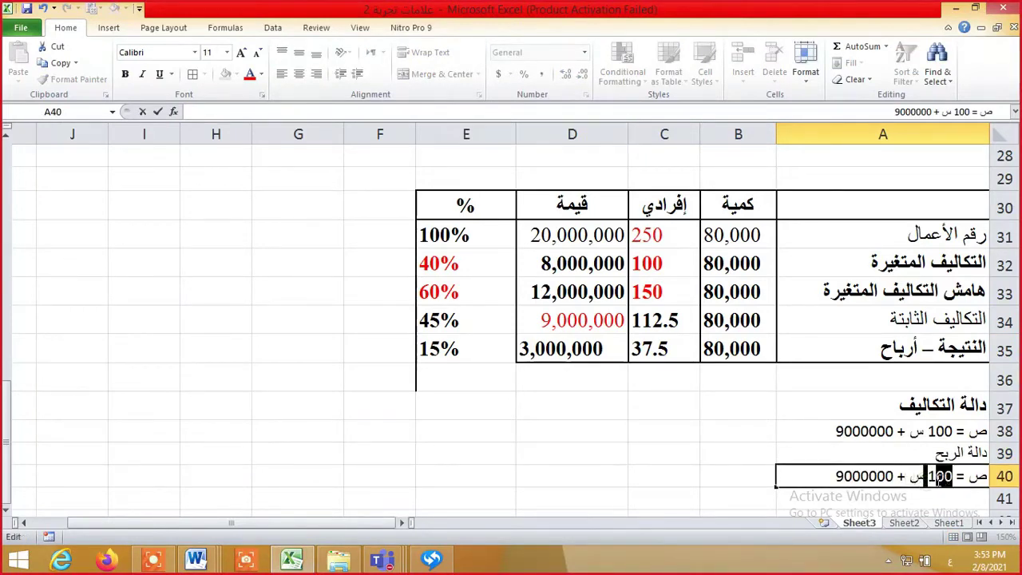
pyautogui.press('Return')
pyautogui.click(925, 477)
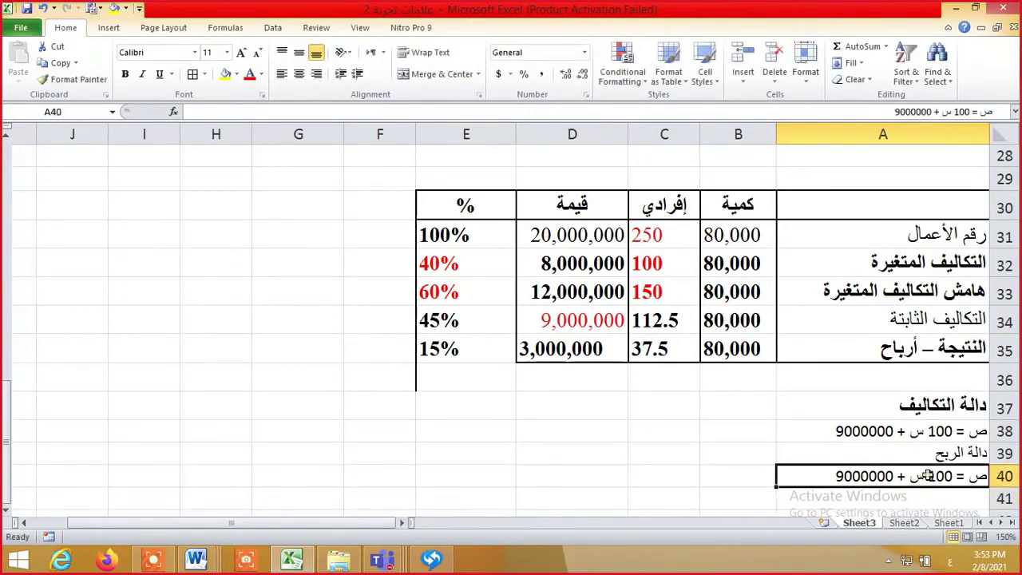
pyautogui.doubleClick(930, 476)
pyautogui.press('BackSpace')
pyautogui.write('5')
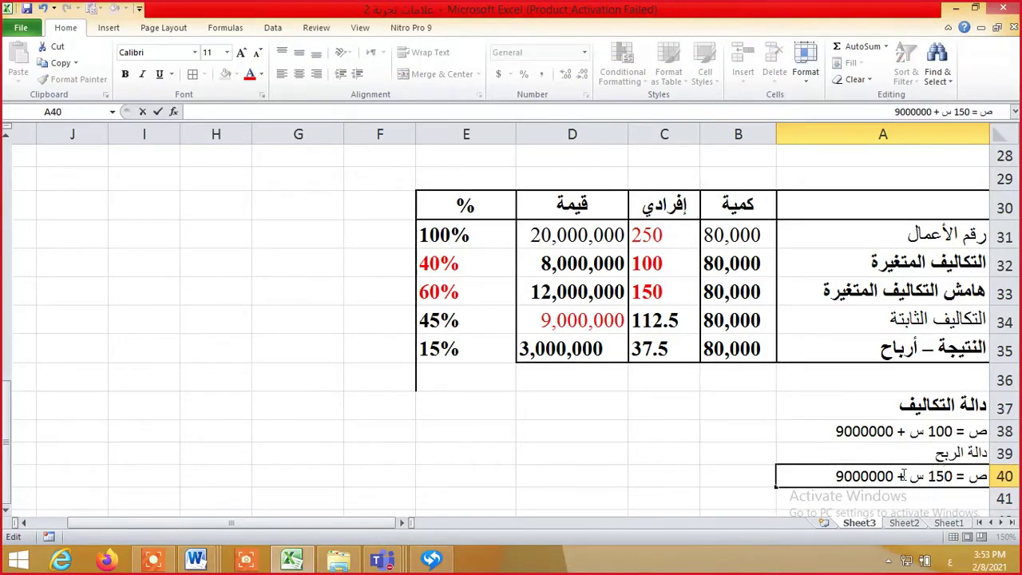
pyautogui.moveTo(906, 476); pyautogui.dragTo(896, 476)
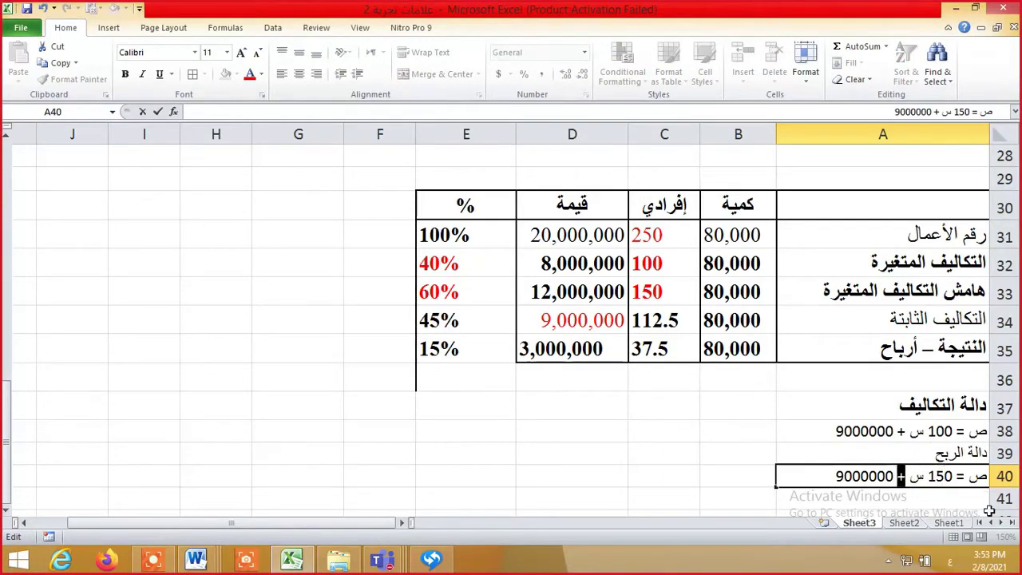
pyautogui.write('-')
pyautogui.press('Return')
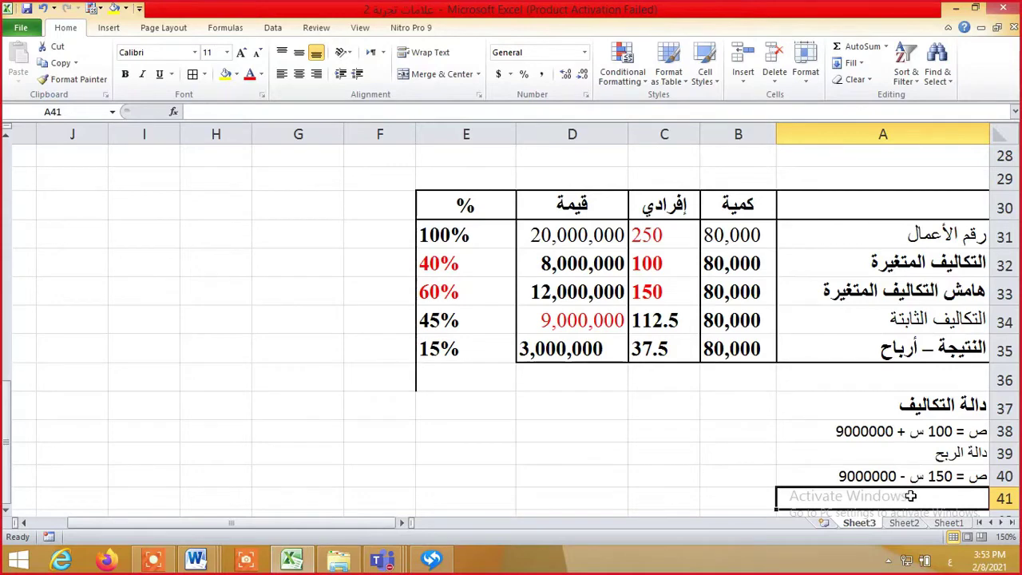
# Enter the headings "التكاليف الثابتة", "هامش الوحدة" and "عتبة الربحية بالكمية" in B41, C41 and D41
pyautogui.press('Return')
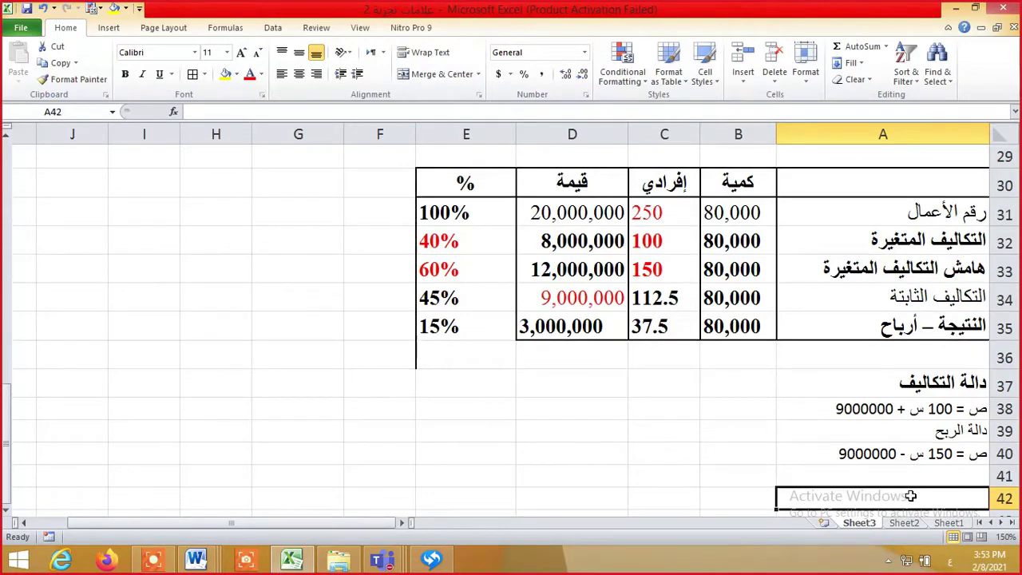
pyautogui.moveTo(7, 416); pyautogui.dragTo(399, 388)
pyautogui.press('Return')
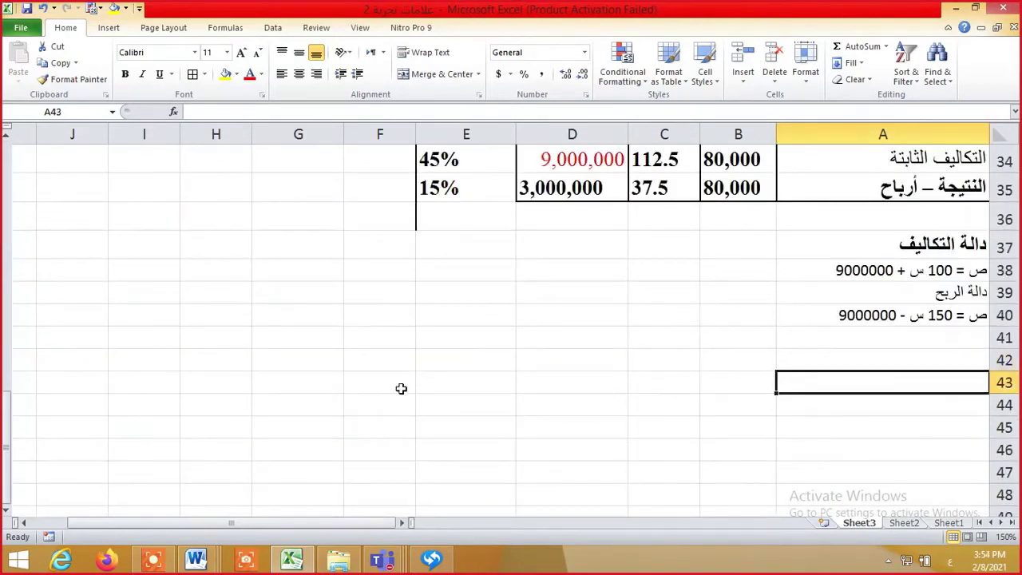
pyautogui.press('Up')
pyautogui.write('عتبة الربحية بالكمية')
pyautogui.press('Tab')
pyautogui.press('Up')
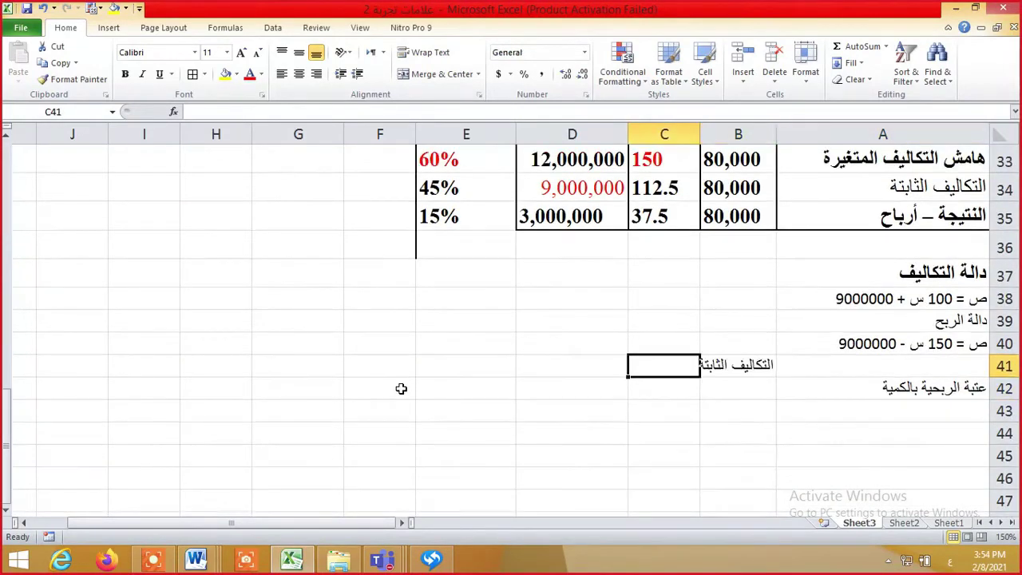
pyautogui.write('هام')
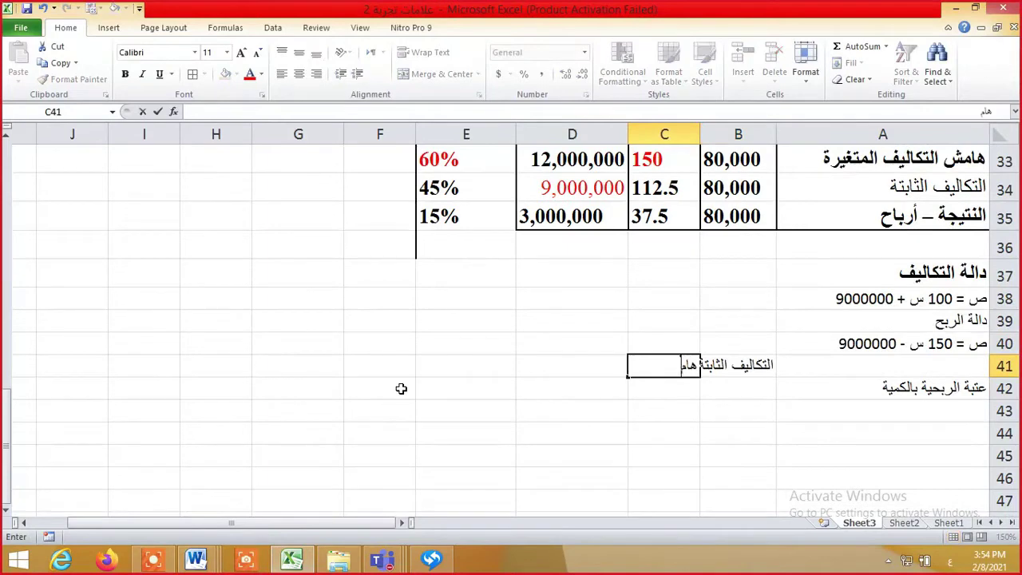
pyautogui.write('ش الوحدة')
pyautogui.press('Tab')
pyautogui.press('Up')
pyautogui.click(926, 388)
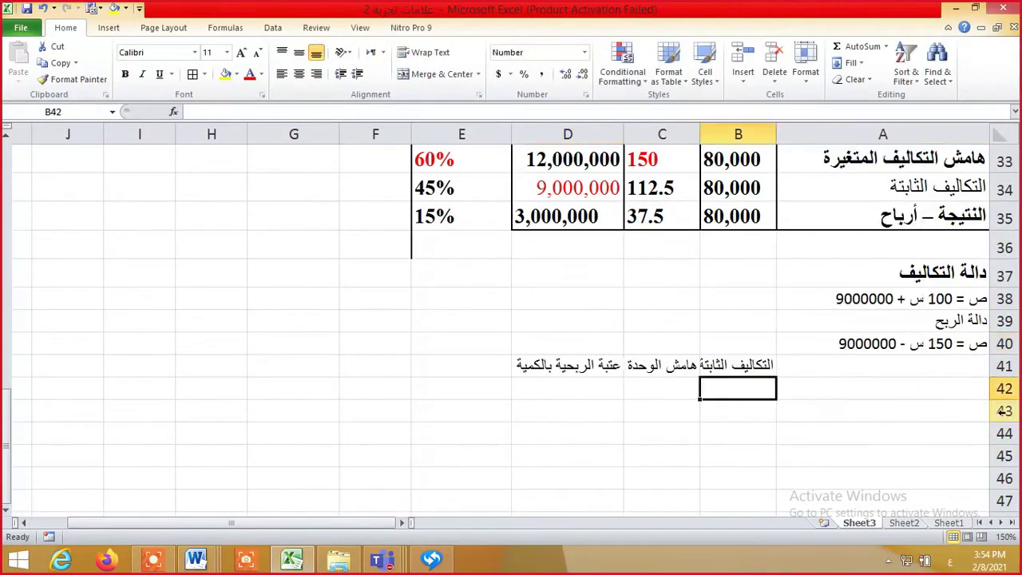
# Link B42 to the fixed costs in D34 with the formula =D34
pyautogui.write('=')
pyautogui.press('Up')
pyautogui.press('Up')
pyautogui.press('Up')
pyautogui.press('Up')
pyautogui.press('Up')
pyautogui.press('Up')
pyautogui.press('Up')
pyautogui.press('Up')
pyautogui.press('Up')
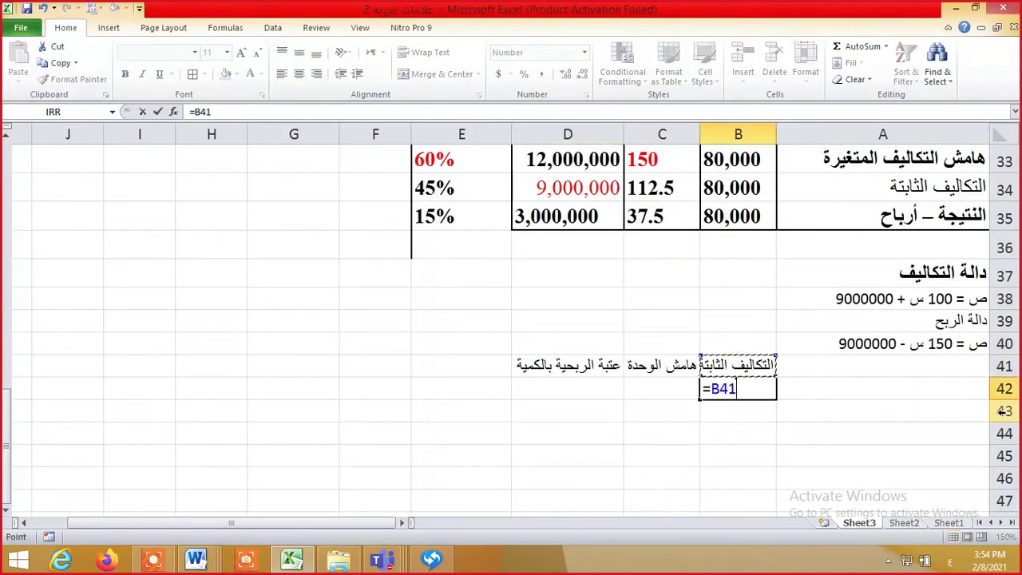
pyautogui.press('Down')
pyautogui.press('Left')
pyautogui.press('Left')
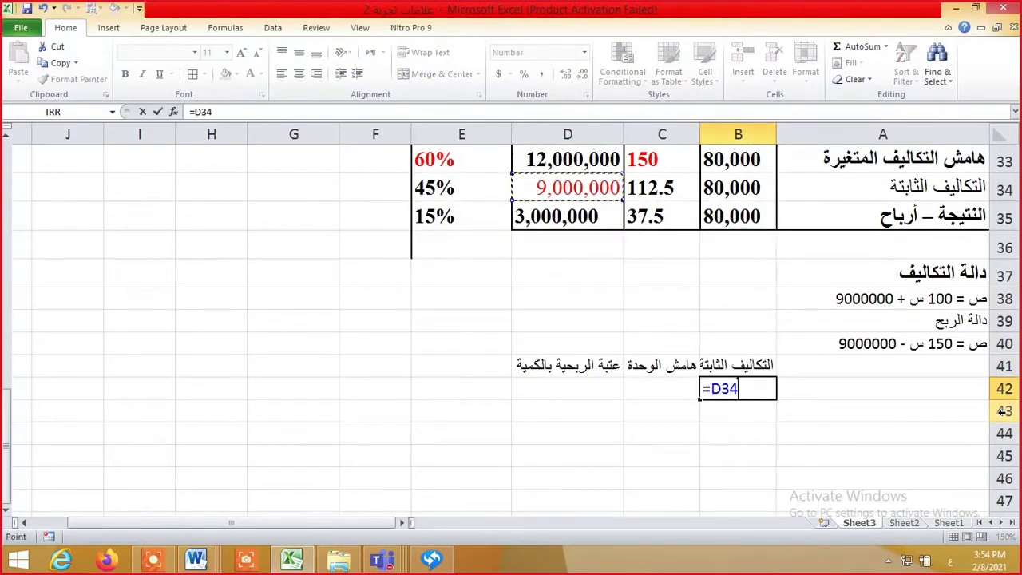
pyautogui.press('Return')
# Link C42 to the unit margin in C33 with the formula =C33
pyautogui.press('Up')
pyautogui.press('Left')
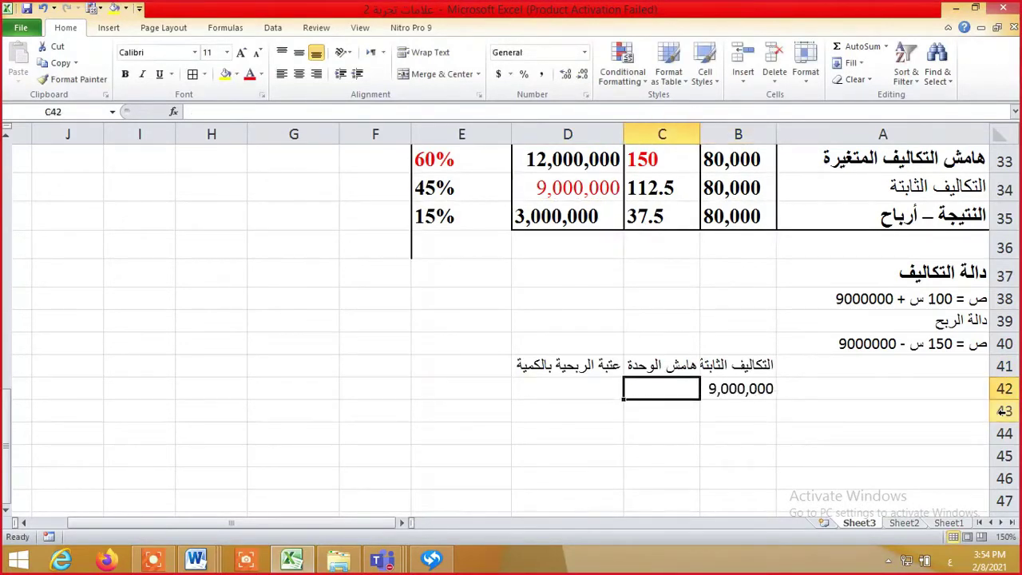
pyautogui.write('=')
pyautogui.press('Up')
pyautogui.press('Up')
pyautogui.press('Up')
pyautogui.press('Up')
pyautogui.press('Up')
pyautogui.press('Up')
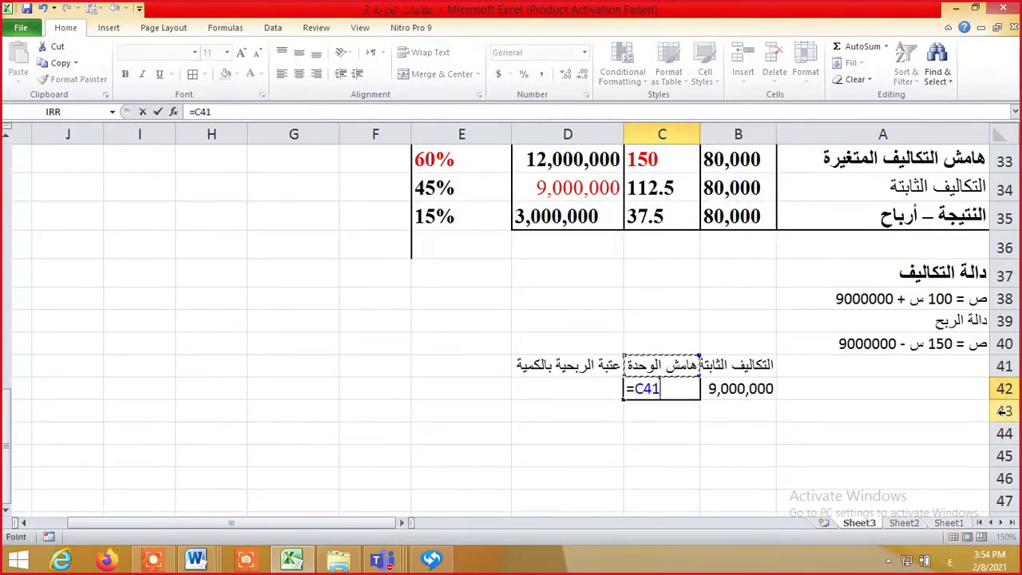
pyautogui.press('Up')
pyautogui.press('Up')
pyautogui.press('Up')
pyautogui.press('Up')
pyautogui.press('Up')
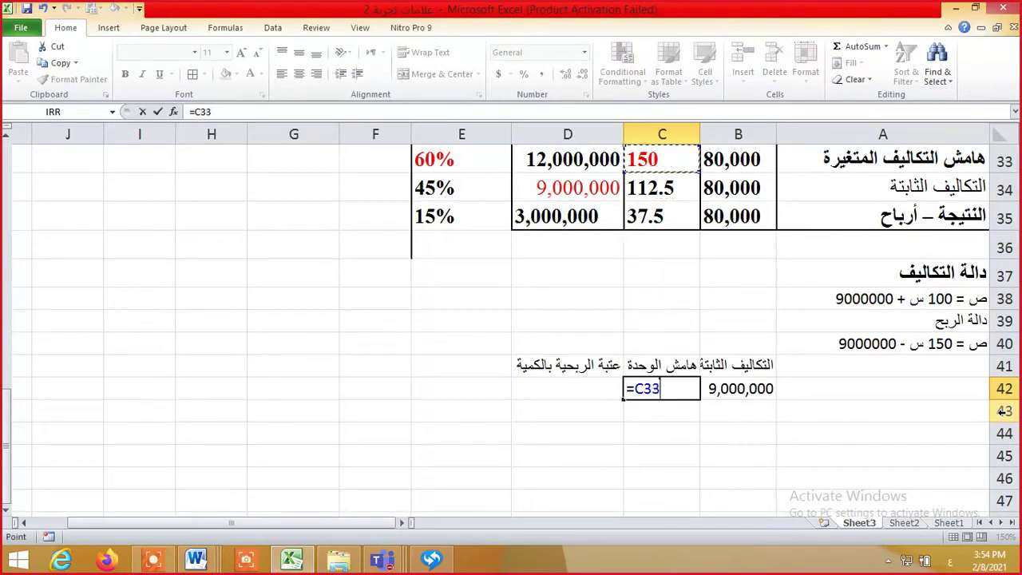
pyautogui.press('Down')
pyautogui.press('Down')
pyautogui.press('Return')
# Calculate the break-even quantity in D42 by dividing fixed costs by the unit margin with the formula =B42/C42
pyautogui.press('Up')
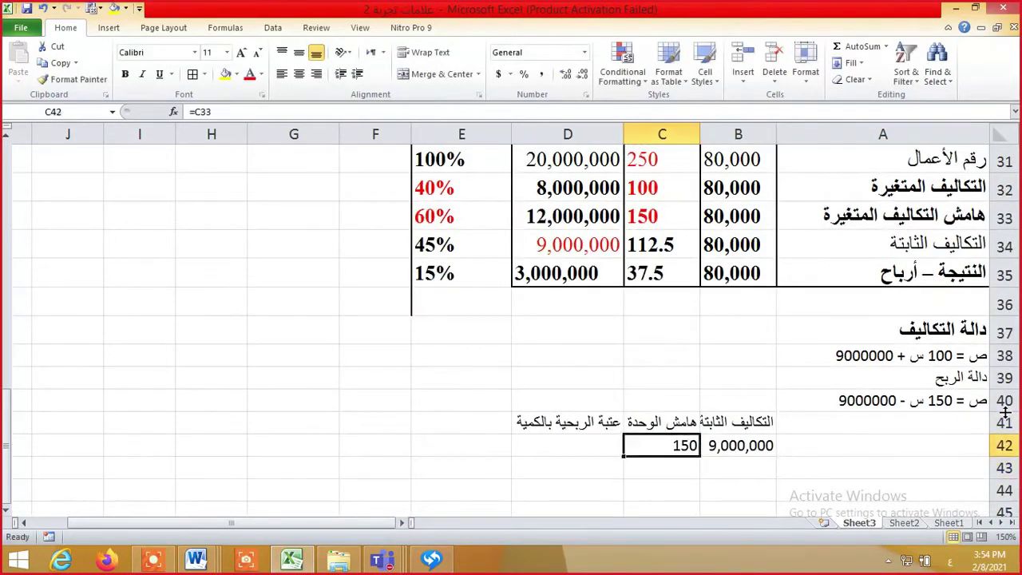
pyautogui.press('Left')
pyautogui.write('=')
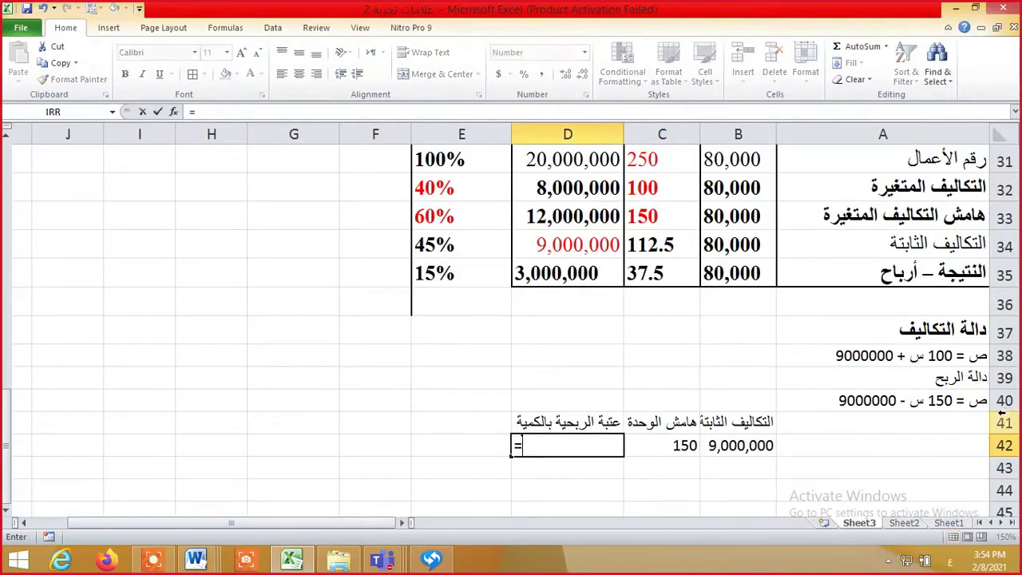
pyautogui.press('Right')
pyautogui.press('Right')
pyautogui.write('/')
pyautogui.press('Right')
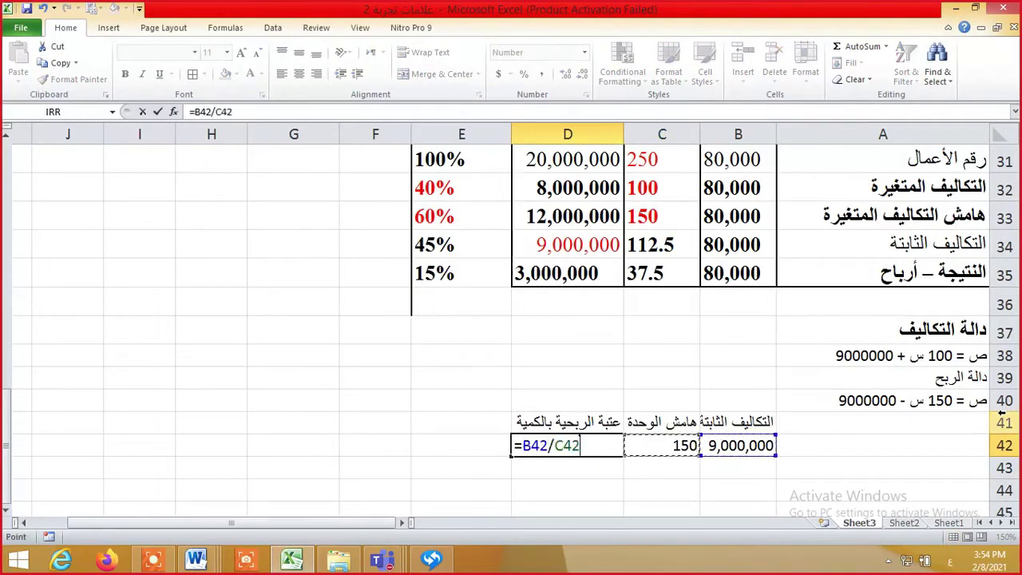
pyautogui.press('Return')
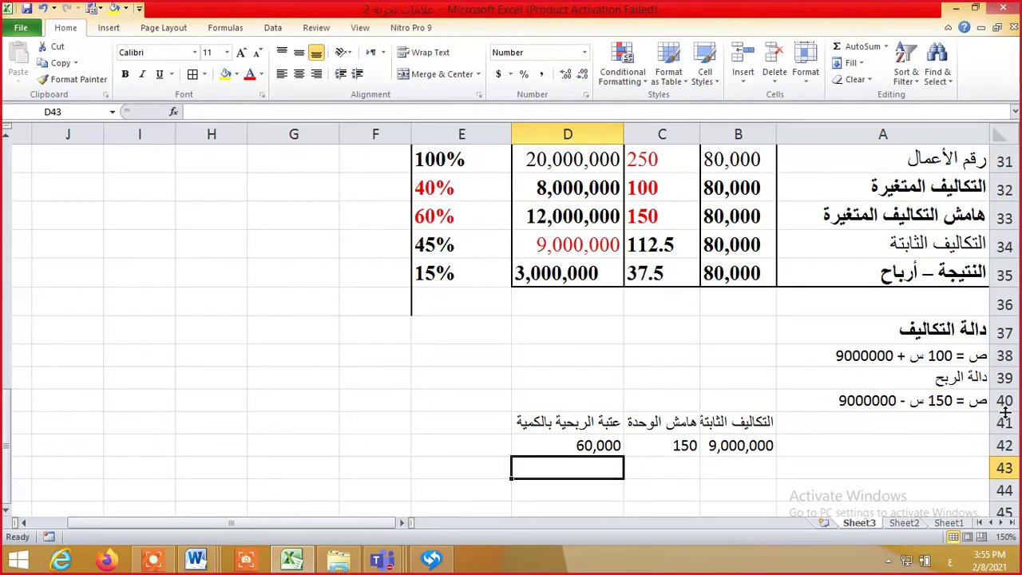
# Link B44 to the fixed costs heading with =B41 and fill the formula down so B45 holds =B42
pyautogui.press('Up')
pyautogui.press('Down')
pyautogui.press('Right')
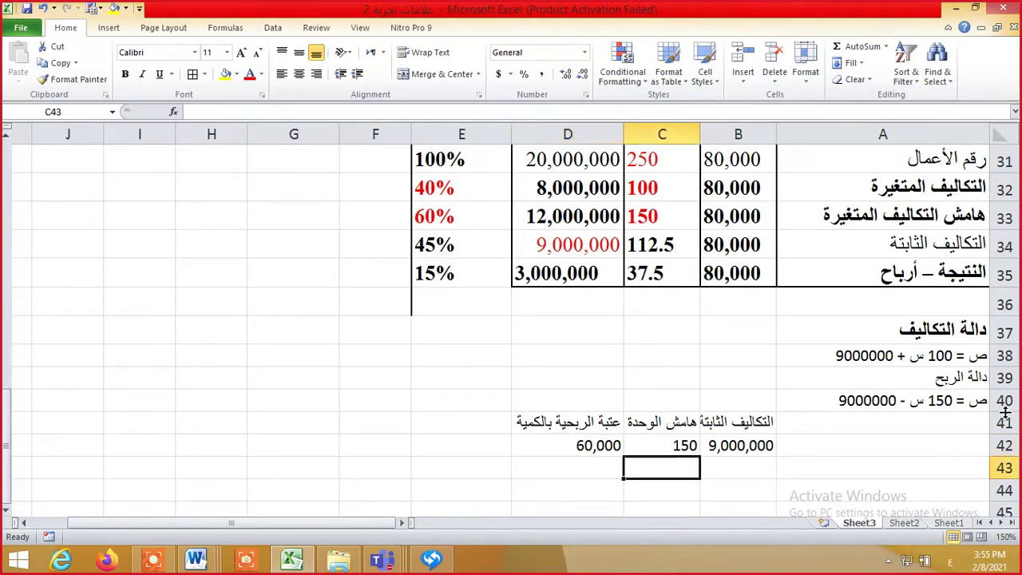
pyautogui.press('Right')
pyautogui.press('Down')
pyautogui.press('Up')
pyautogui.press('Down')
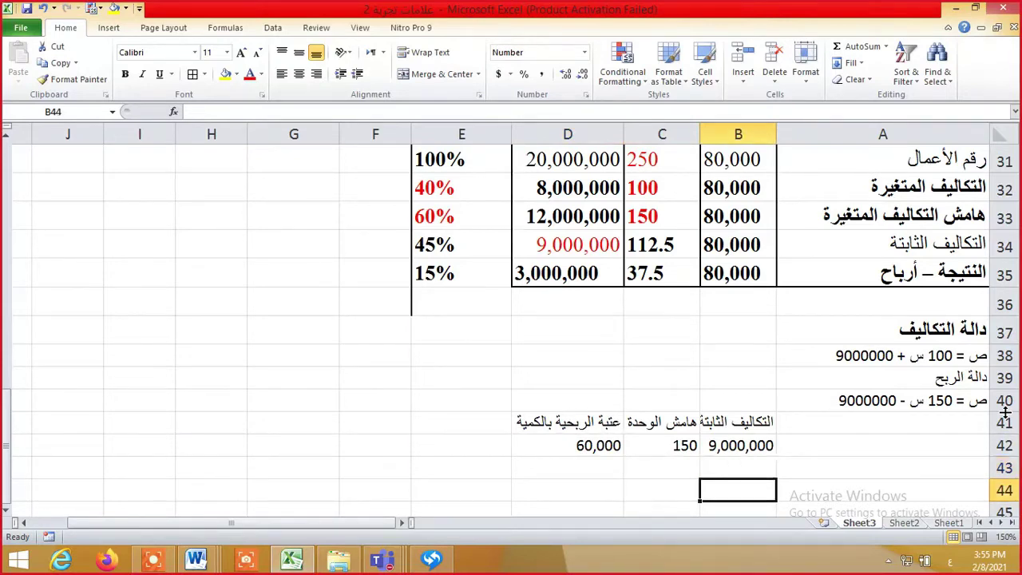
pyautogui.write('=')
pyautogui.press('Up')
pyautogui.press('Up')
pyautogui.press('Up')
pyautogui.press('Return')
pyautogui.hotkey('ctrl', 'd')
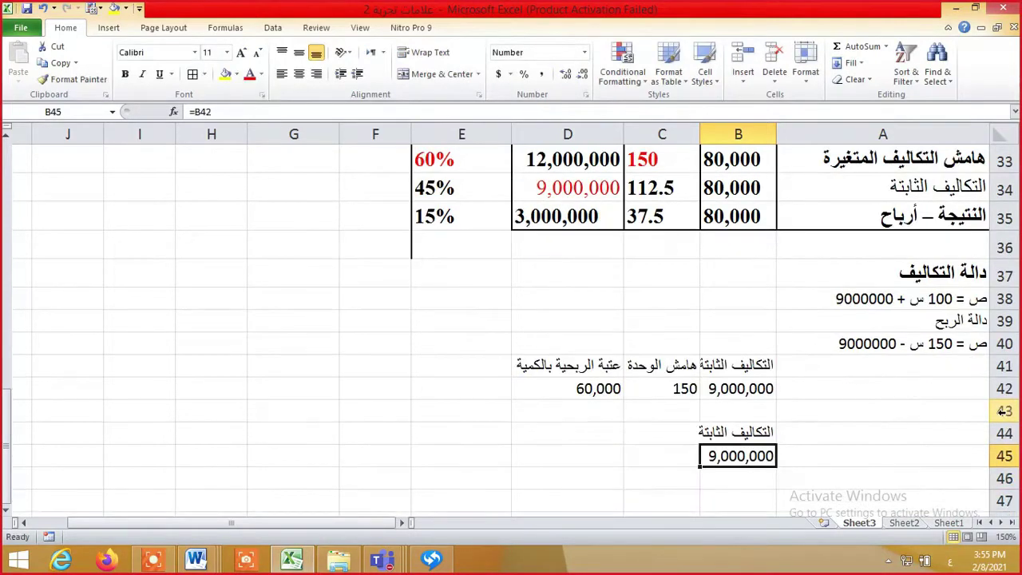
# Enter the heading "نسبة الهامش" in C44 and link C45 to the margin percentage in E33
pyautogui.press('Up')
pyautogui.press('Left')
pyautogui.write('نسبة الهامش')
pyautogui.press('Return')
pyautogui.write('=')
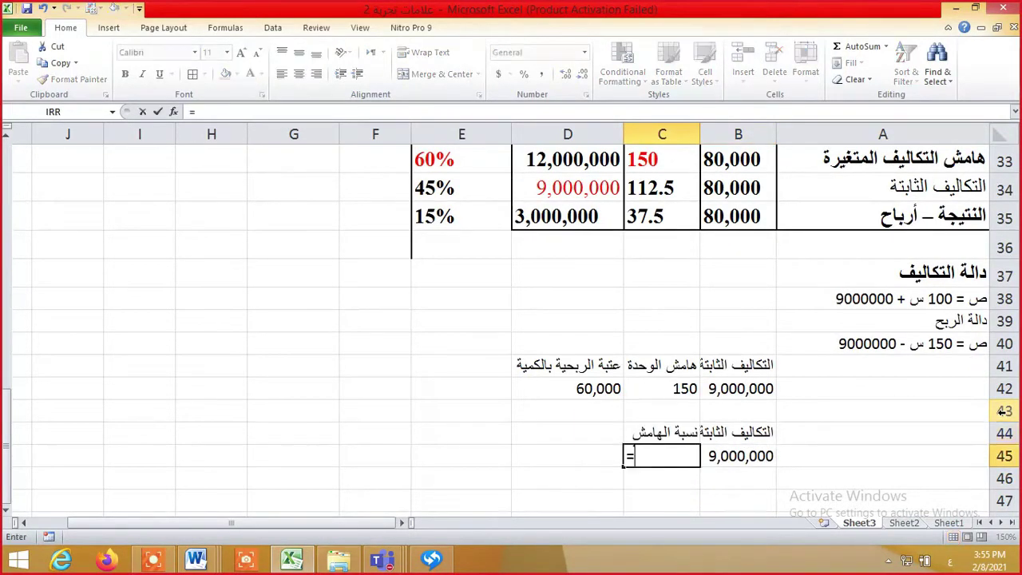
pyautogui.press('Left')
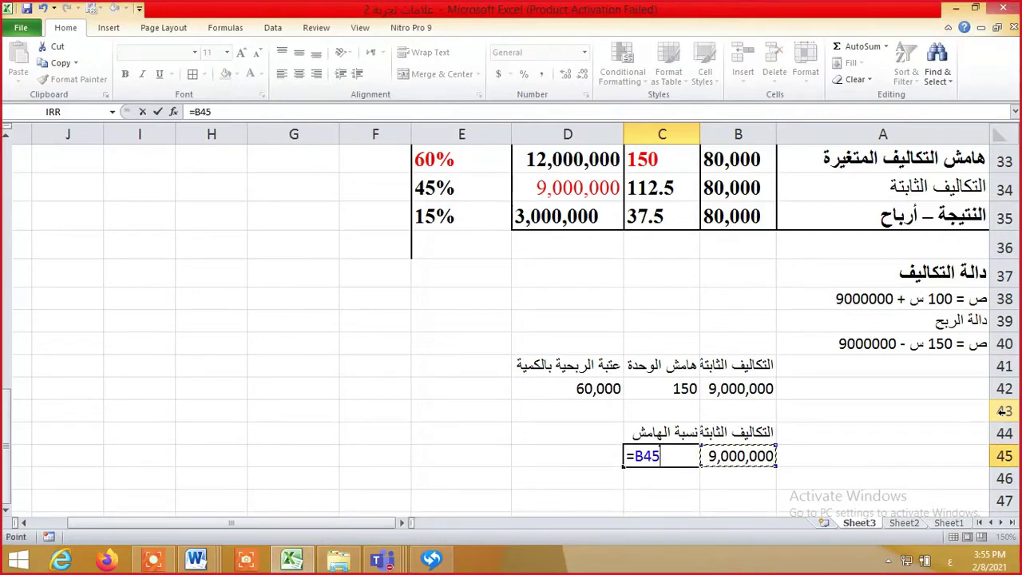
pyautogui.press('Up')
pyautogui.press('Up')
pyautogui.press('Up')
pyautogui.press('Up')
pyautogui.press('Return')
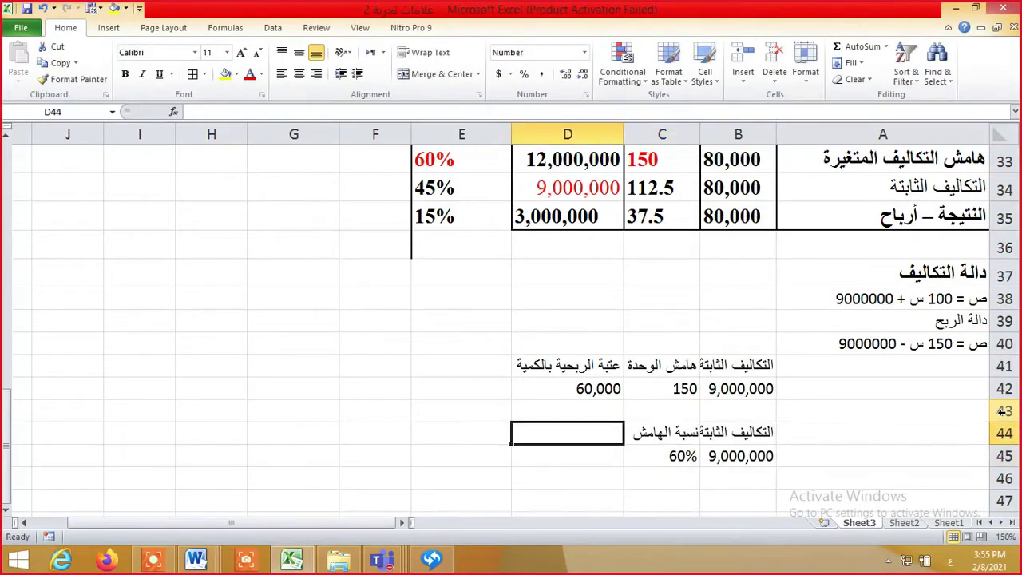
# Enter the heading "عتبة الربحية بالقيمة" in D44 and calculate it in D45 with =B45/C45
pyautogui.write('عتبة الربحية بالقيمة')
pyautogui.press('Return')
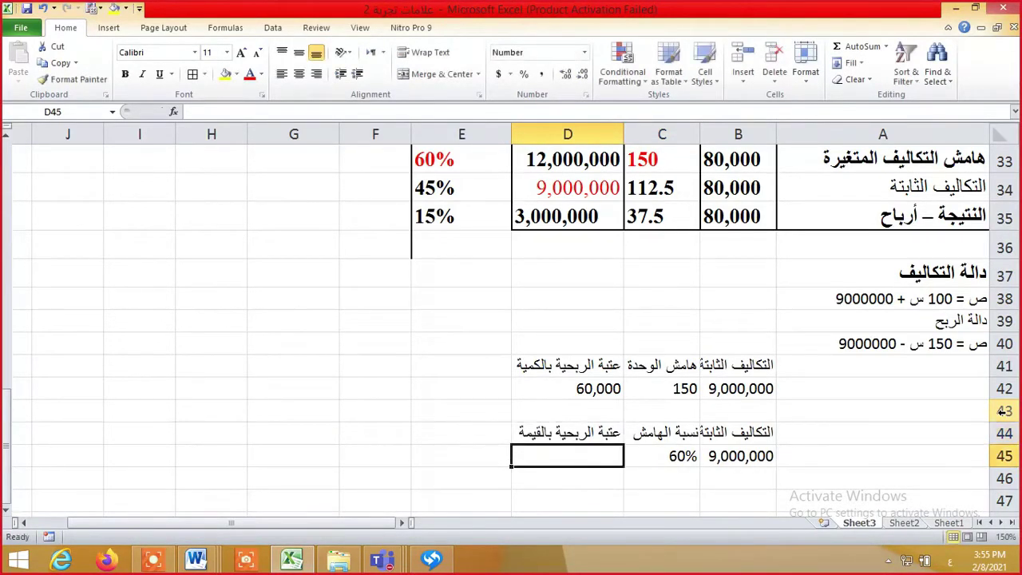
pyautogui.write('=B45/C45')
pyautogui.press('Return')
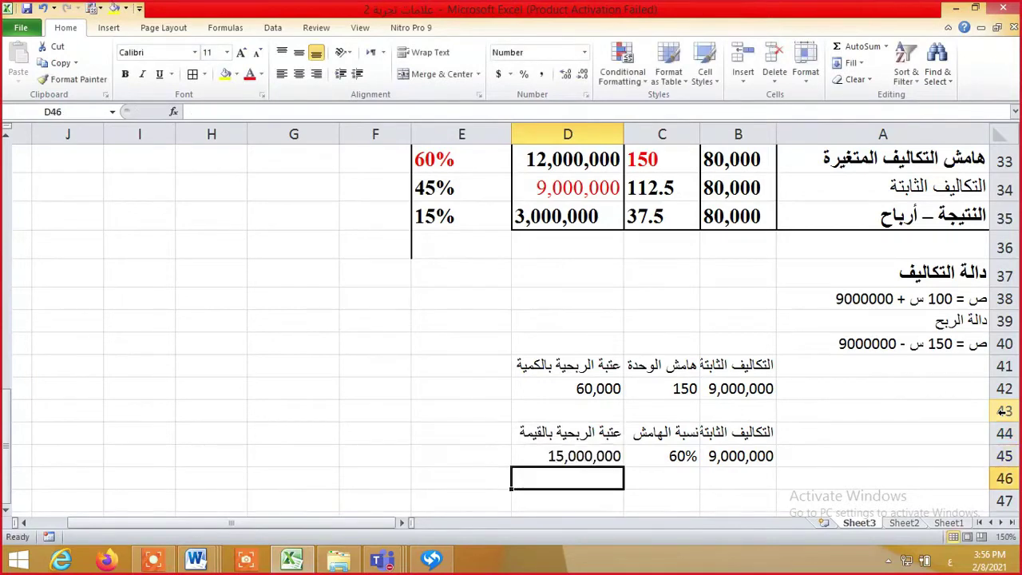
# Review the list of required calculations at the start of the sheet to find the requirement that follows break-even by value
pyautogui.press('Up')
pyautogui.press('Up')
pyautogui.press('Up')
pyautogui.press('Up')
pyautogui.press('Up')
pyautogui.press('Up')
pyautogui.press('Up')
pyautogui.press('Up')
pyautogui.press('Up')
pyautogui.press('Up')
pyautogui.press('Up')
pyautogui.press('Up')
pyautogui.press('Down')
pyautogui.press('Down')
pyautogui.press('Down')
pyautogui.press('Down')
pyautogui.press('Down')
pyautogui.press('Down')
pyautogui.press('Down')
pyautogui.press('Down')
pyautogui.press('Down')
pyautogui.press('Down')
pyautogui.press('Down')
pyautogui.press('Down')
pyautogui.press('Down')
pyautogui.press('Down')
pyautogui.press('Down')
pyautogui.press('Up')
pyautogui.press('Up')
pyautogui.press('Up')
pyautogui.press('Up')
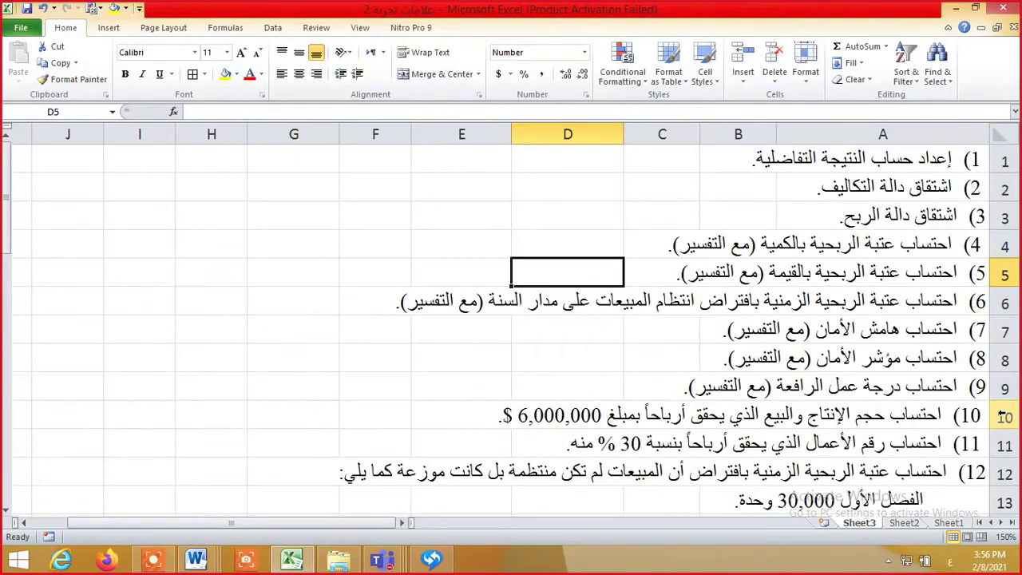
pyautogui.press('Down')
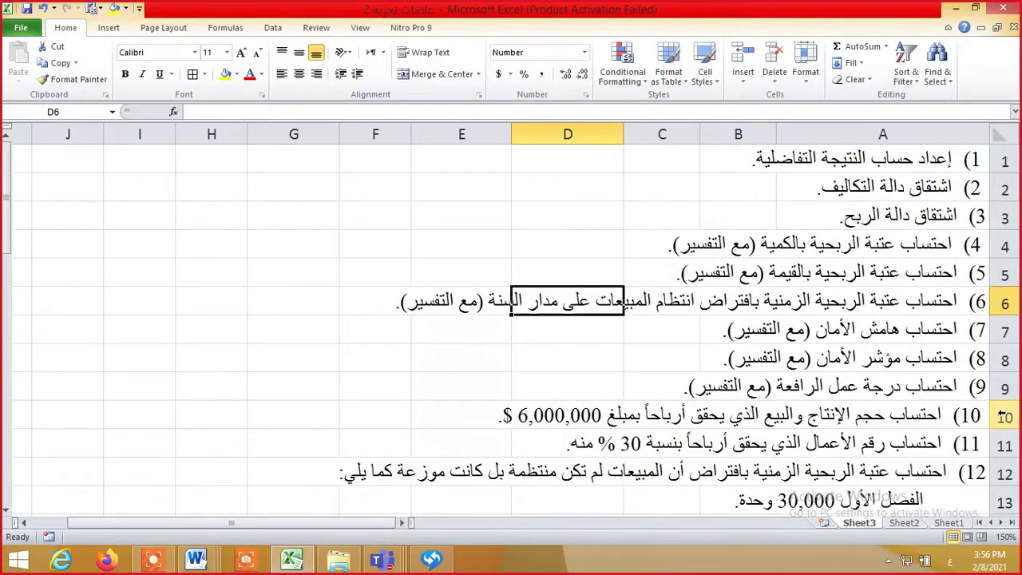
pyautogui.press('Down')
pyautogui.press('Down')
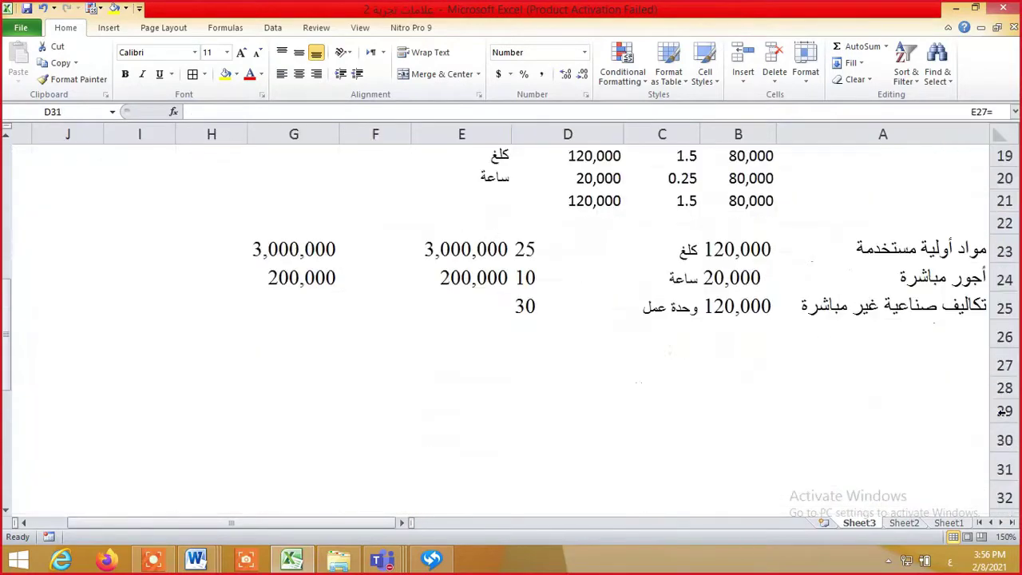
pyautogui.press('Down')
pyautogui.press('Down')
pyautogui.press('Down')
pyautogui.press('Down')
pyautogui.press('Down')
pyautogui.press('Down')
pyautogui.press('Down')
pyautogui.press('Down')
pyautogui.press('Down')
pyautogui.press('Down')
pyautogui.press('Down')
pyautogui.press('Down')
pyautogui.press('Down')
pyautogui.press('Down')
pyautogui.press('Down')
pyautogui.press('Down')
pyautogui.press('Down')
pyautogui.press('Down')
pyautogui.press('Down')
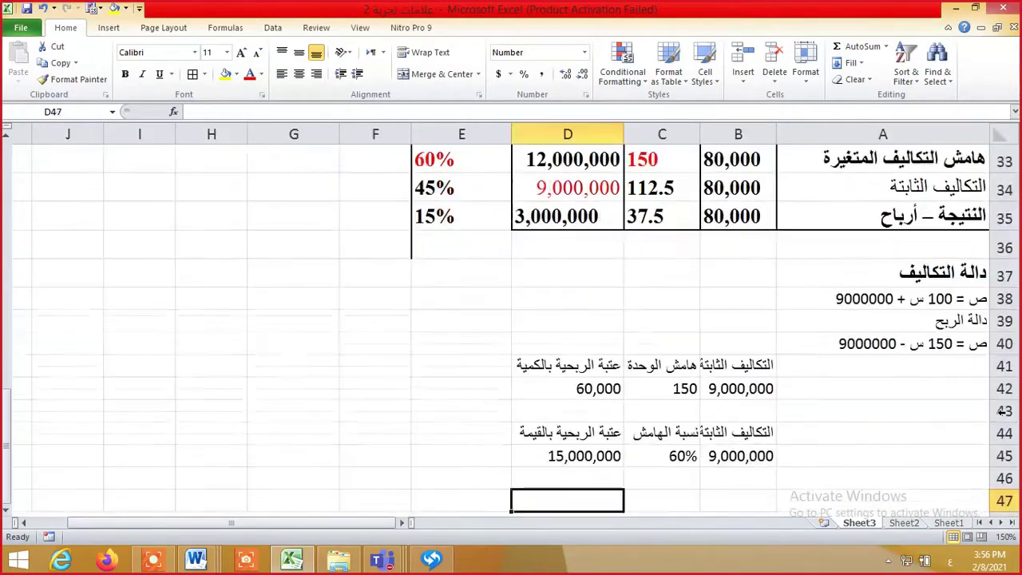
# Link B47 and B48 to the fixed costs heading and amount in B44 and B45
pyautogui.press('Right')
pyautogui.press('Up')
pyautogui.press('Right')
pyautogui.press('Up')
pyautogui.press('Up')
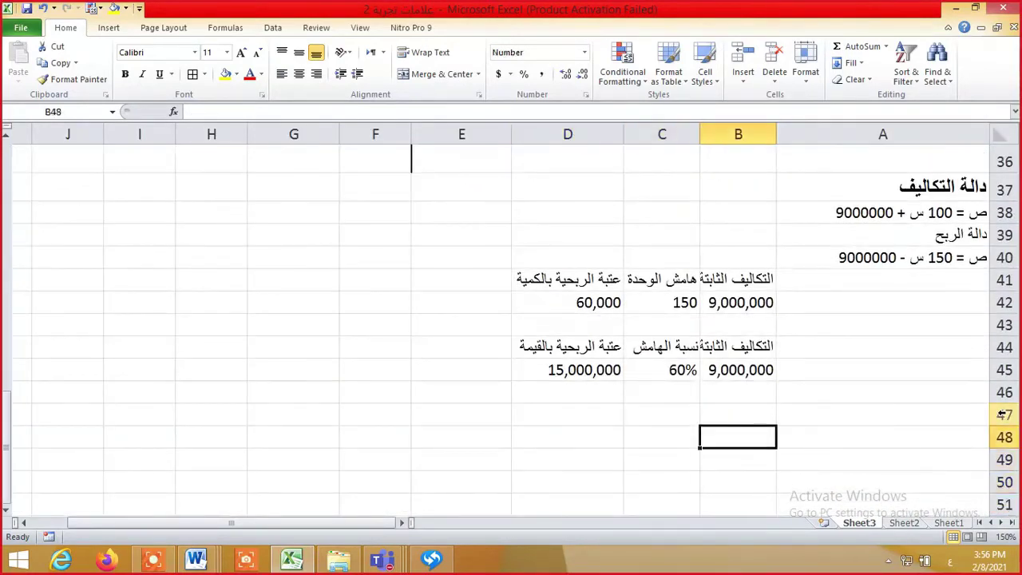
pyautogui.write('=')
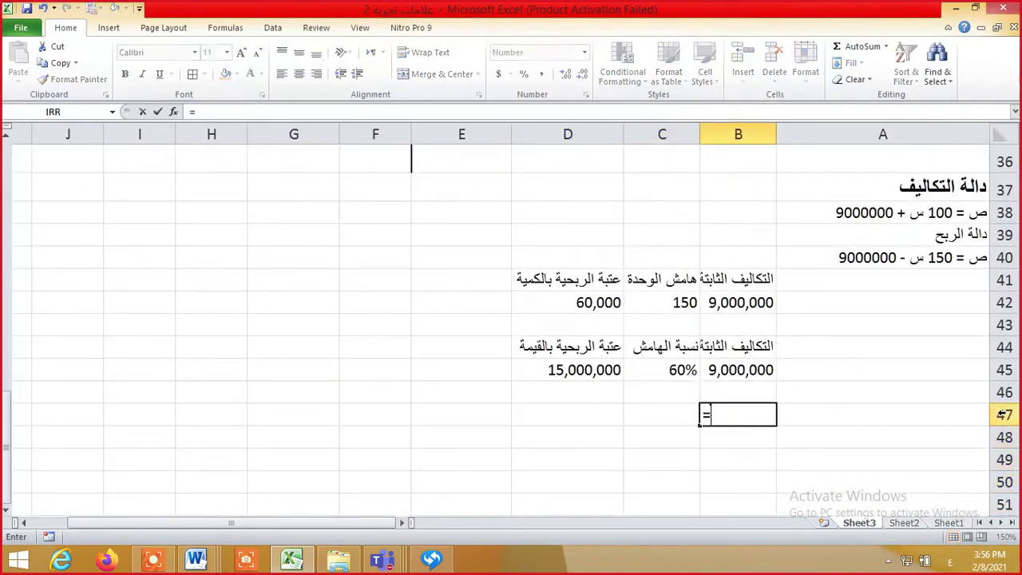
pyautogui.press('Up')
pyautogui.press('Up')
pyautogui.press('Up')
pyautogui.press('Return')
pyautogui.write('=')
pyautogui.press('Up')
pyautogui.press('Up')
pyautogui.press('Up')
pyautogui.hotkey('ctrl', 'Return')
pyautogui.press('Up')
pyautogui.press('Left')
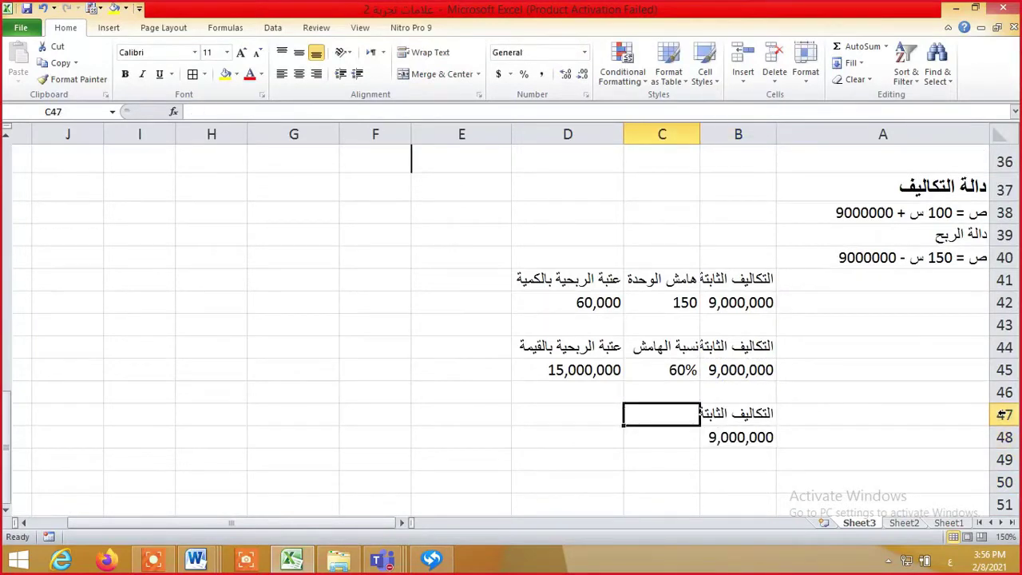
# Enter the heading "الهامش الشهري" in C47 and calculate the monthly margin in C48 with =D33/12
pyautogui.write('الهامش الثا')
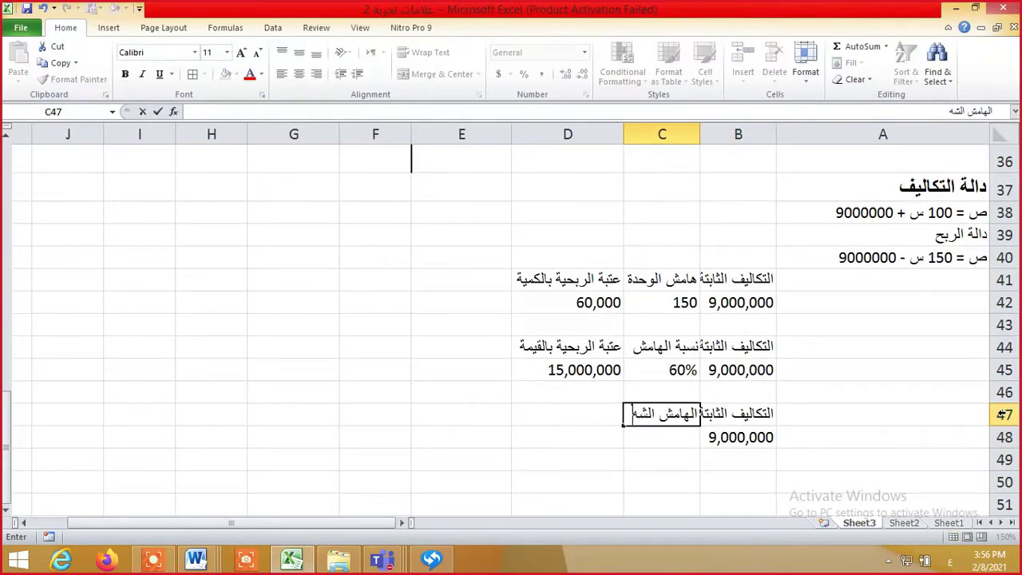
pyautogui.press('Return')
pyautogui.write('=')
pyautogui.press('Up')
pyautogui.press('Up')
pyautogui.press('Up')
pyautogui.press('Up')
pyautogui.press('Up')
pyautogui.press('Up')
pyautogui.press('Up')
pyautogui.press('Up')
pyautogui.press('Up')
pyautogui.press('Up')
pyautogui.press('Up')
pyautogui.press('Up')
pyautogui.press('Up')
pyautogui.press('Up')
pyautogui.press('Up')
pyautogui.press('Left')
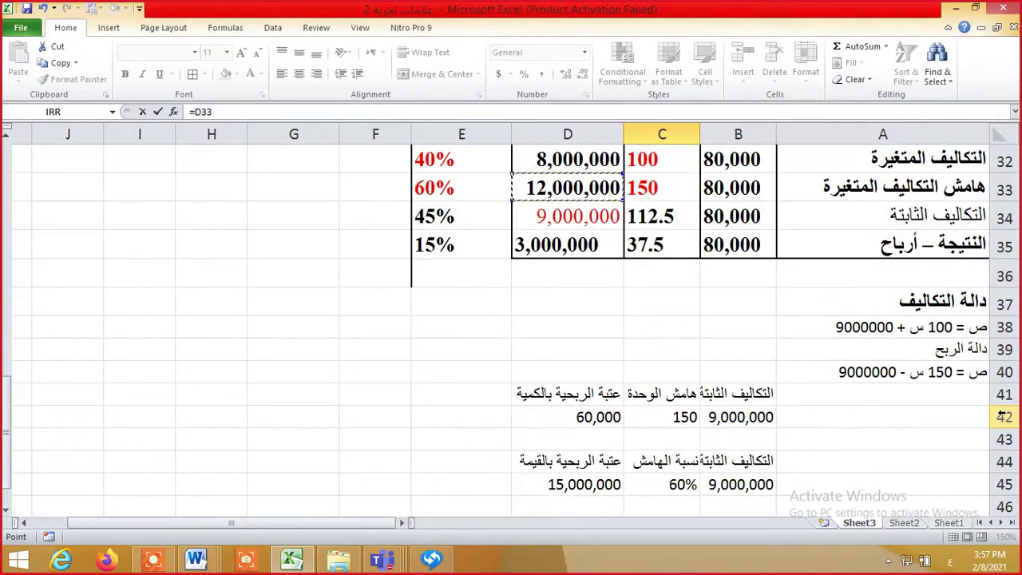
pyautogui.write('/12')
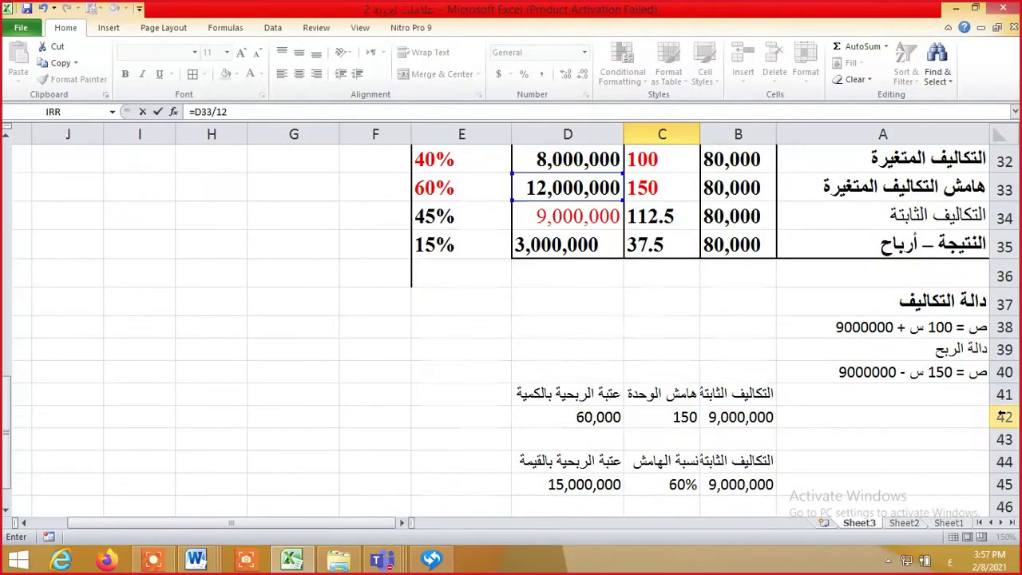
pyautogui.press('Return')
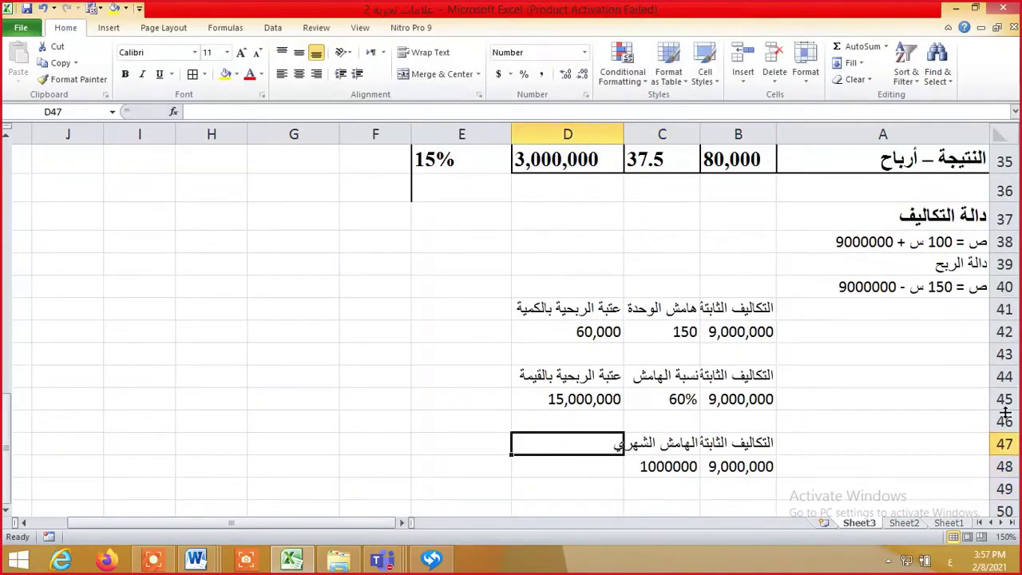
# Enter the heading "عتبة الربحية الزمنية" in D47
pyautogui.write('عت')
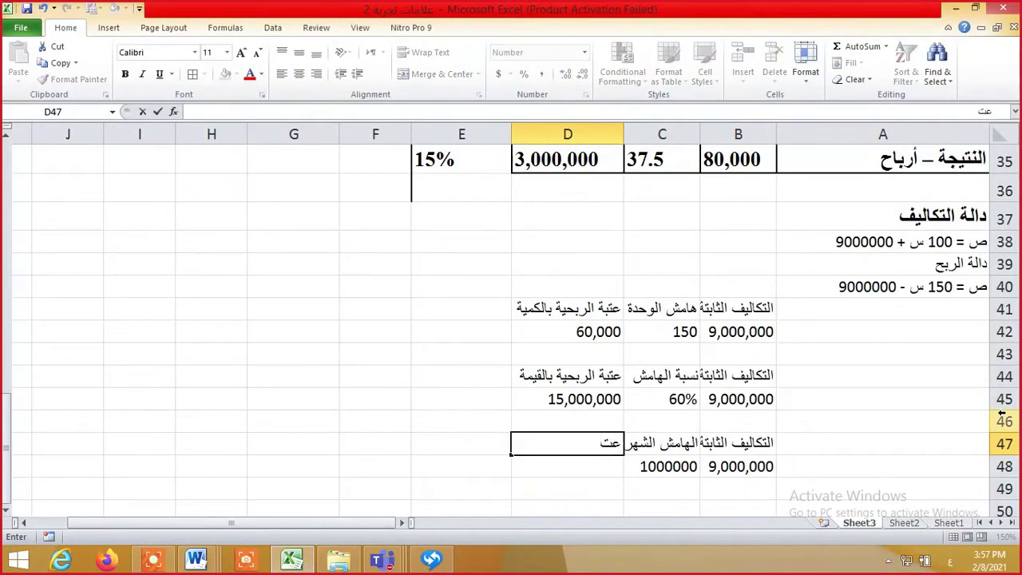
pyautogui.write('بة الربحية ال')
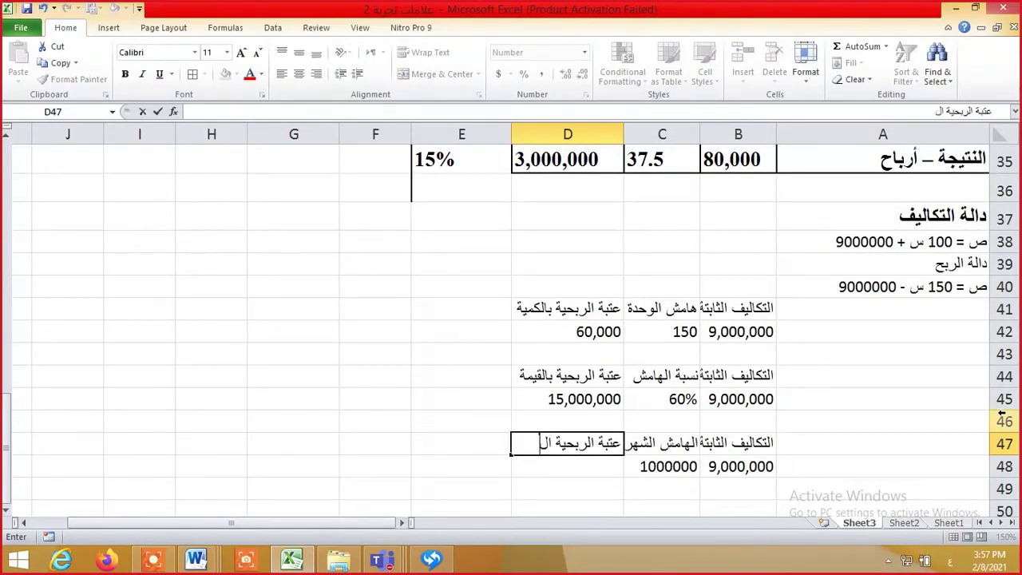
pyautogui.write('زمنية')
pyautogui.press('Return')
# Calculate the time break-even point in D48 with =B48/C48 and enter the unit "أشهر" in E48
pyautogui.write('=')
pyautogui.press('Right')
pyautogui.press('Right')
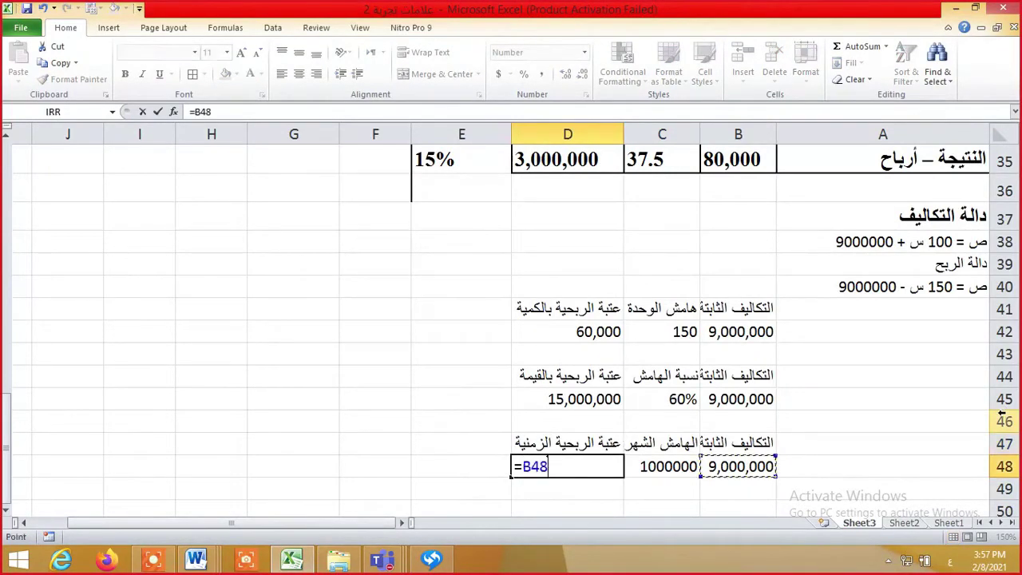
pyautogui.write('/')
pyautogui.press('Right')
pyautogui.press('Return')
pyautogui.press('Up')
pyautogui.press('Left')
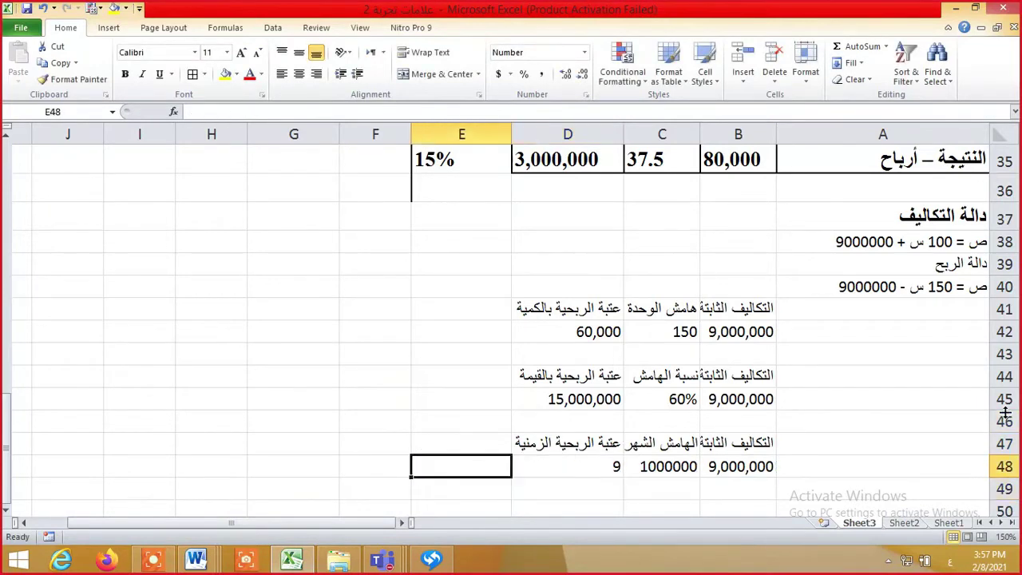
pyautogui.write('أشهر')
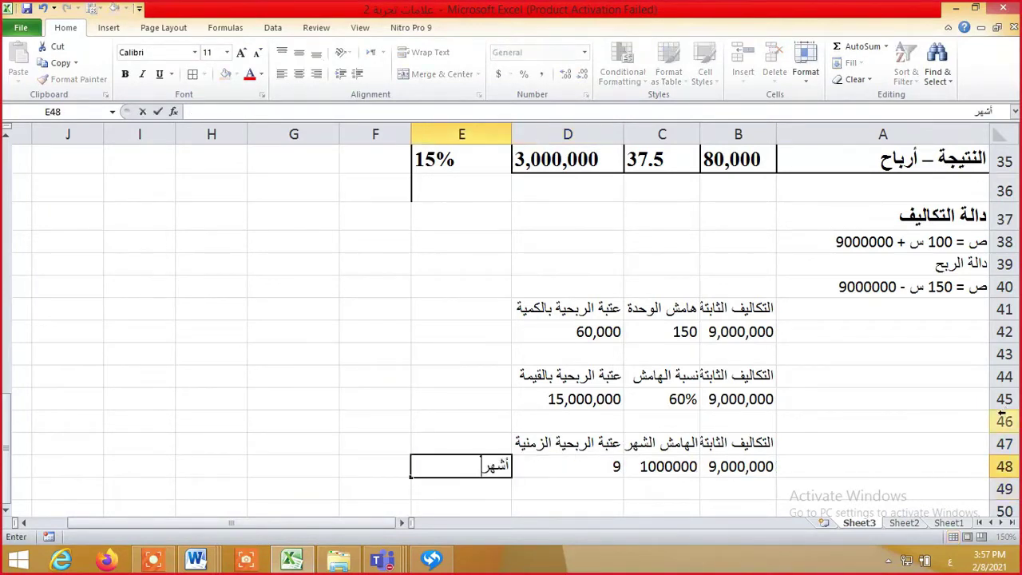
# Check the time break-even solution in the Word document, return to Excel and link B50 to the quantity break-even heading with =D41
pyautogui.hotkey('alt', 'Tab')
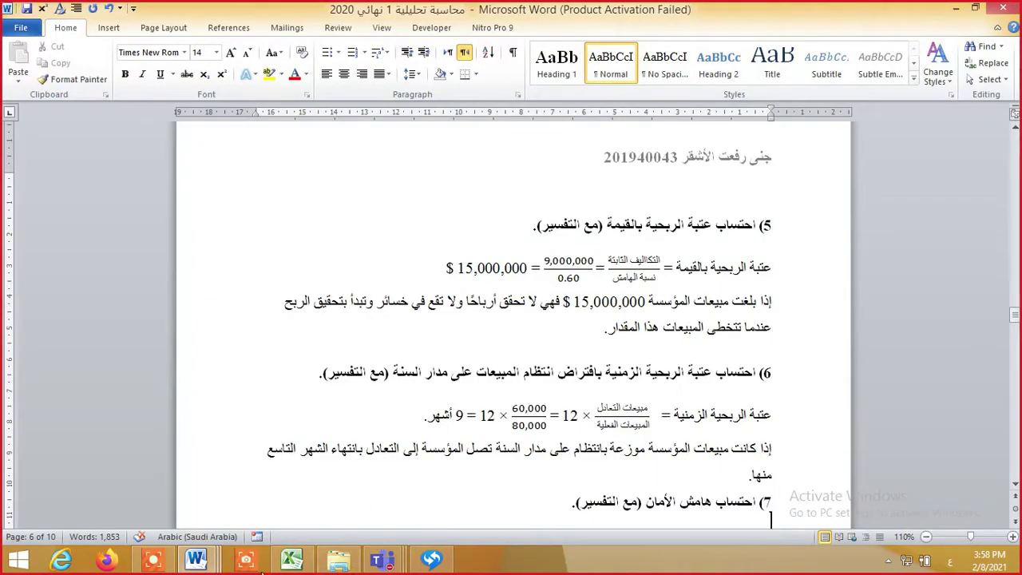
pyautogui.click(291, 559)
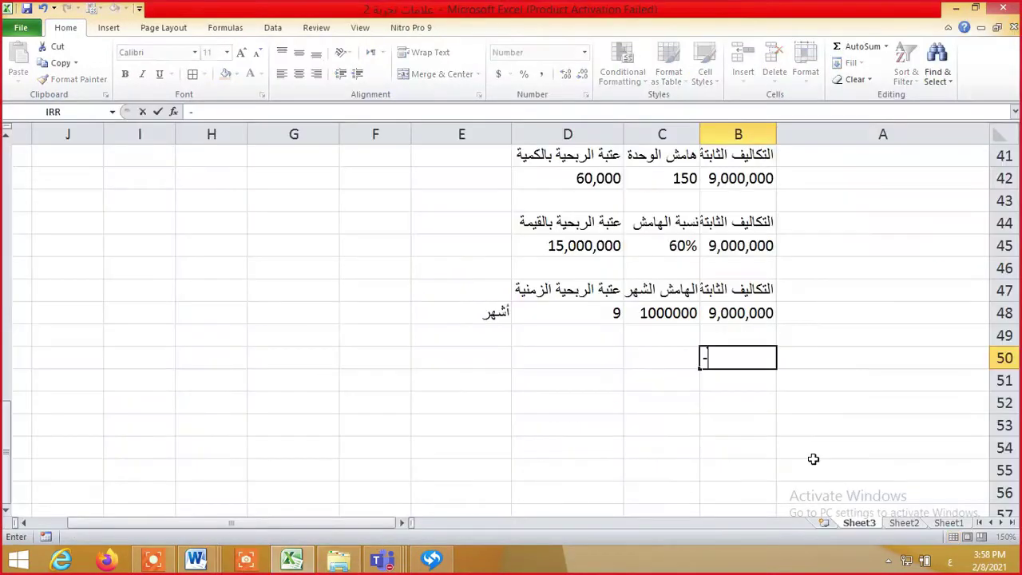
pyautogui.press('BackSpace')
pyautogui.write('=D41')
pyautogui.press('Return')
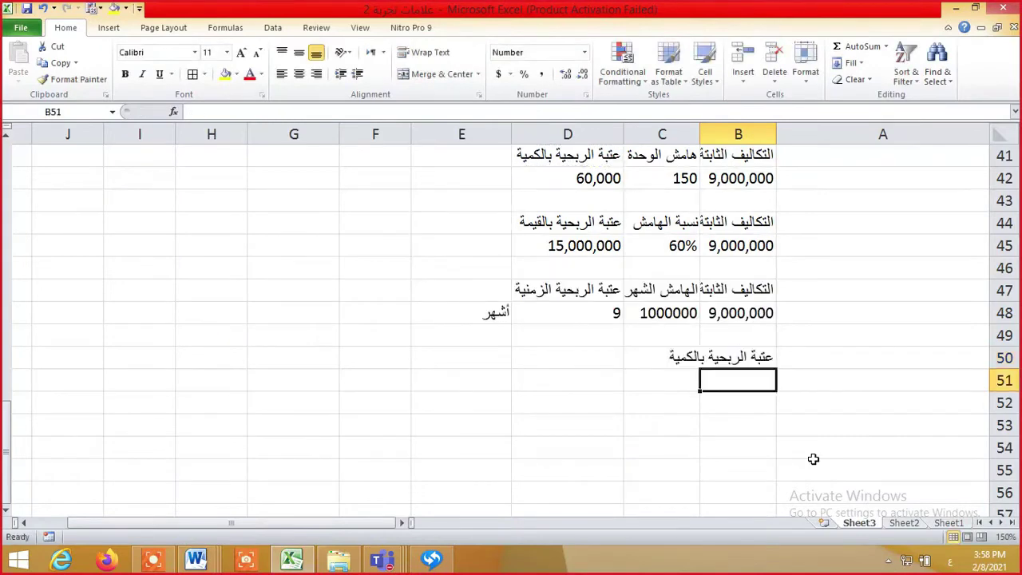
# Enter the heading "كمية المبيعات الفعلية" in C50
pyautogui.press('Up')
pyautogui.press('Left')
pyautogui.write('كمية')
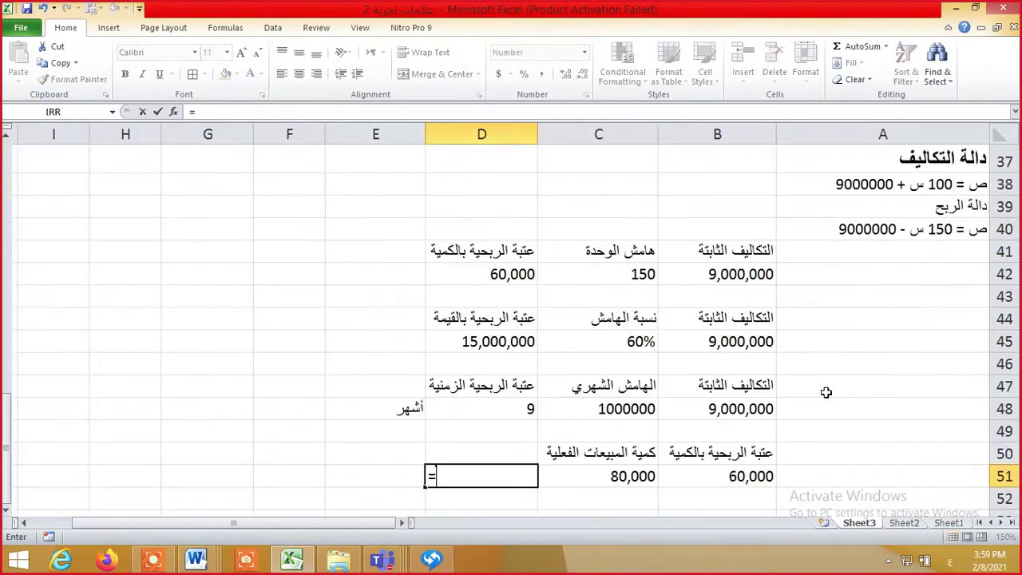
# Calculate the time break-even point from quantities in D51 with the formula =B51*12/C51
pyautogui.press('Left')
pyautogui.press('Left')
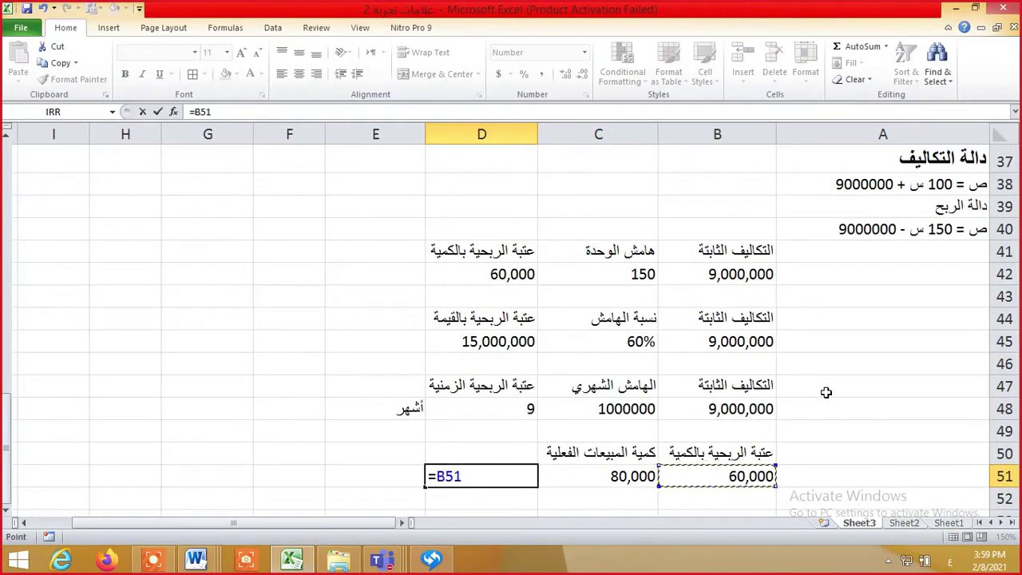
pyautogui.write('*12')
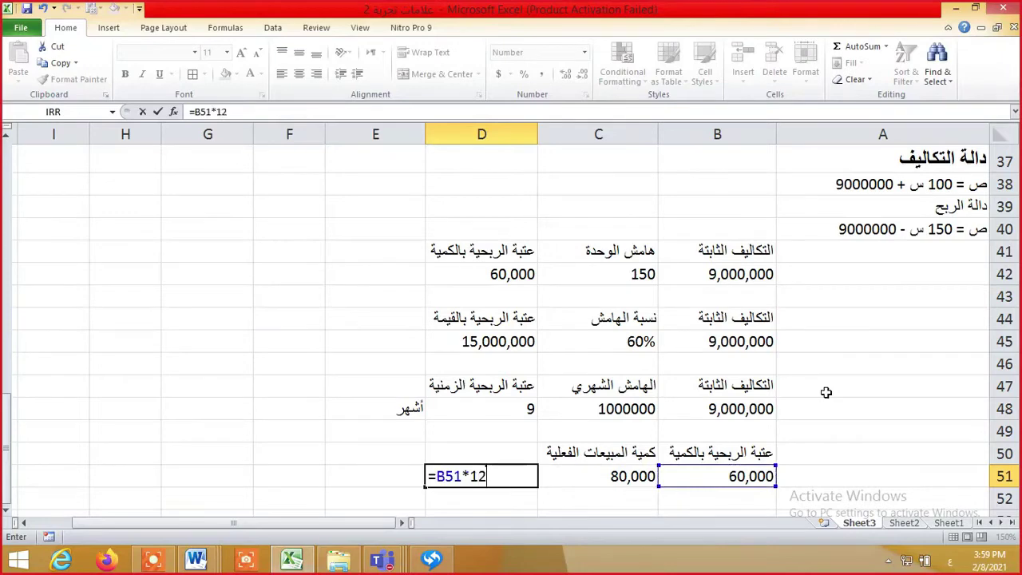
pyautogui.write('/')
pyautogui.press('Left')
pyautogui.press('Return')
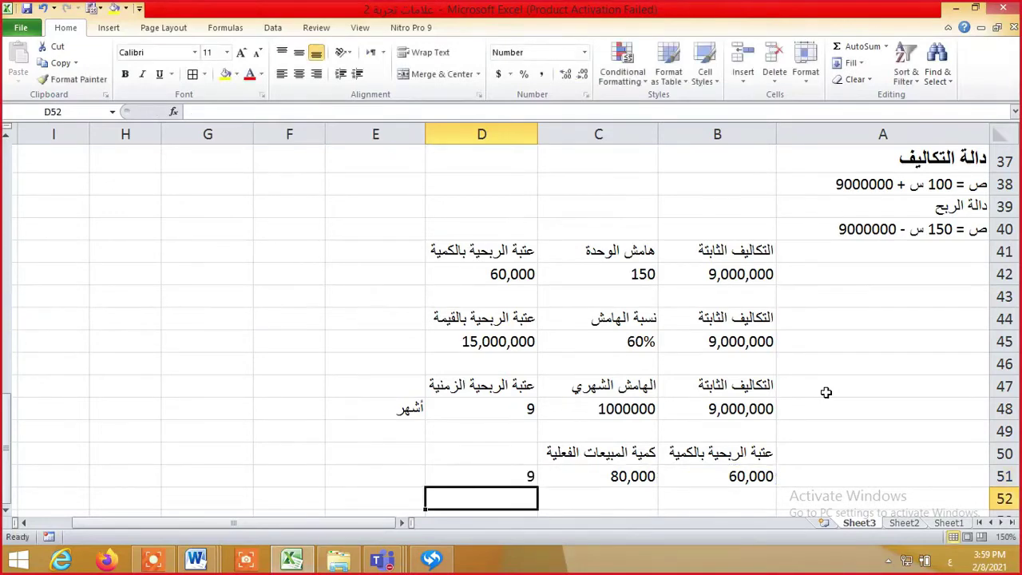
# Enter the unit "أشهر" in E51 and link D54 to the time break-even heading "عتبة الربحية الزمنية" in D50
pyautogui.press('Up')
pyautogui.press('Left')
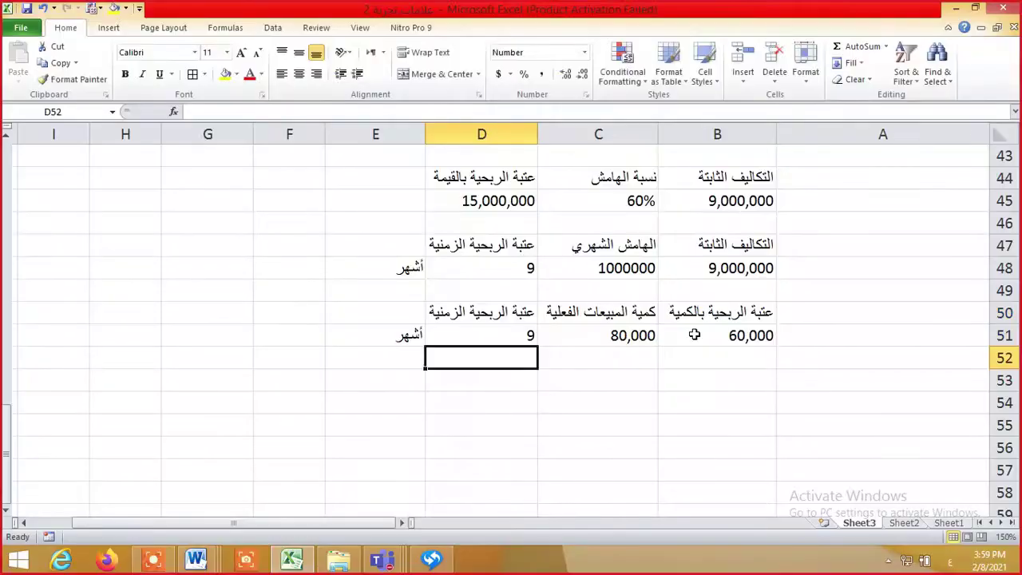
pyautogui.press('Down')
pyautogui.press('Down')
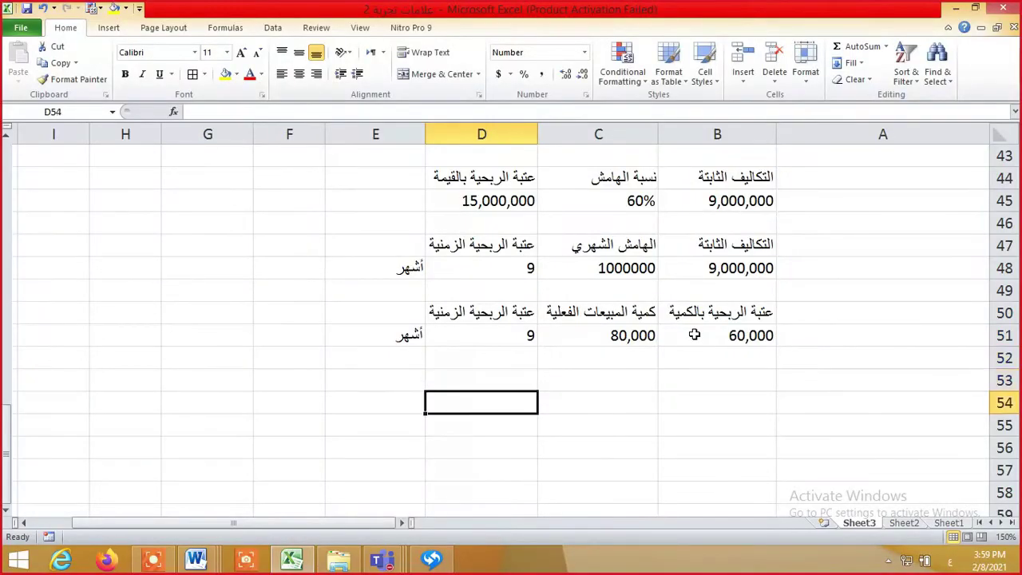
pyautogui.write('=')
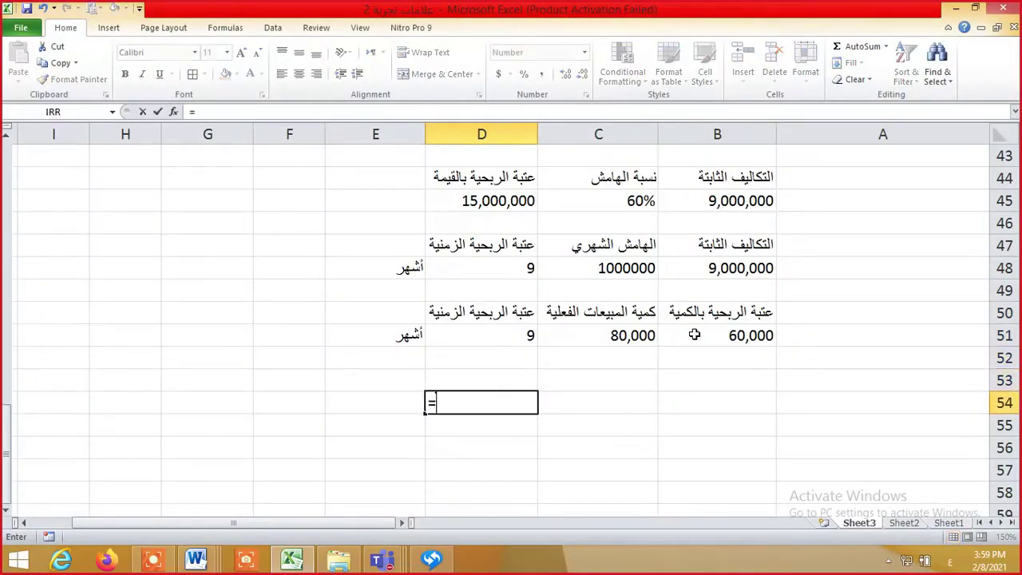
pyautogui.press('Up')
pyautogui.press('Down')
pyautogui.press('Up')
pyautogui.press('Up')
pyautogui.press('Up')
pyautogui.press('Up')
# Enter the headings "عتبة الربحية بالقيمة" in B54 and "قيمة المبيعات الفعلية" in C54
pyautogui.hotkey('shift', 'Tab')
pyautogui.hotkey('shift', 'Tab')
pyautogui.write('عت')
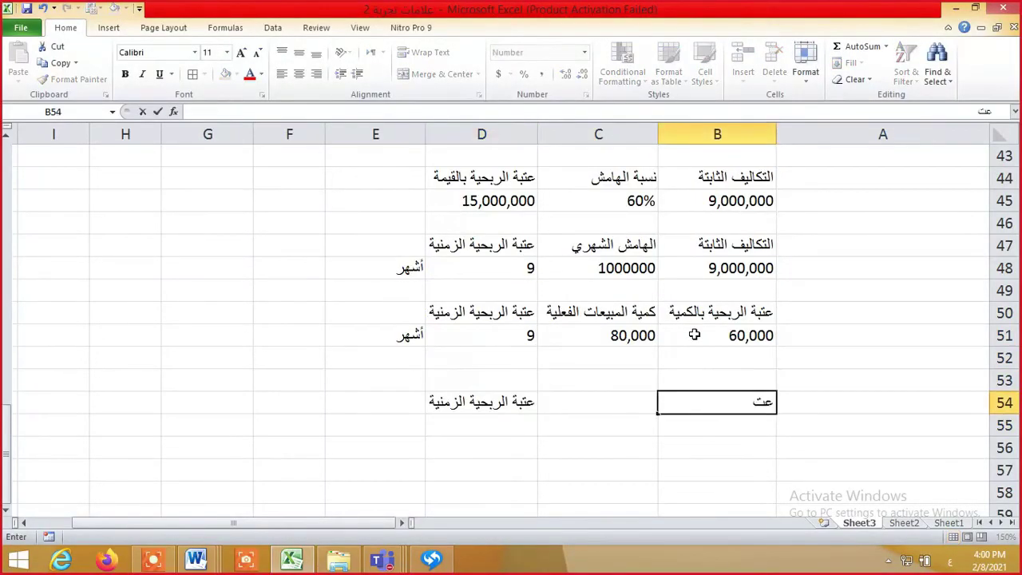
pyautogui.write('بة الربحية بالقيمة')
pyautogui.press('Tab')
pyautogui.write('ق')
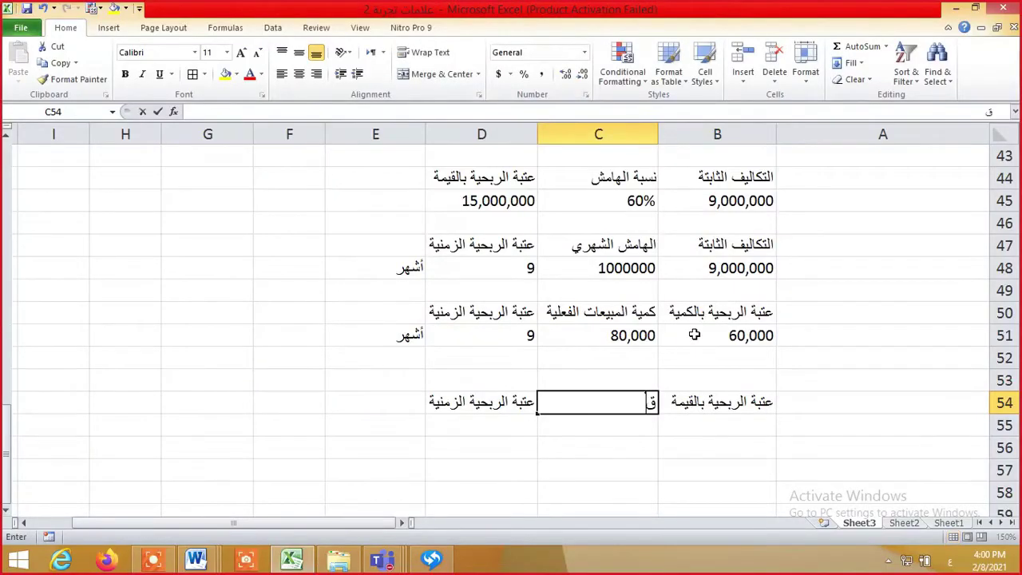
pyautogui.write('يمة المبيعات الفعلية')
pyautogui.press('Return')
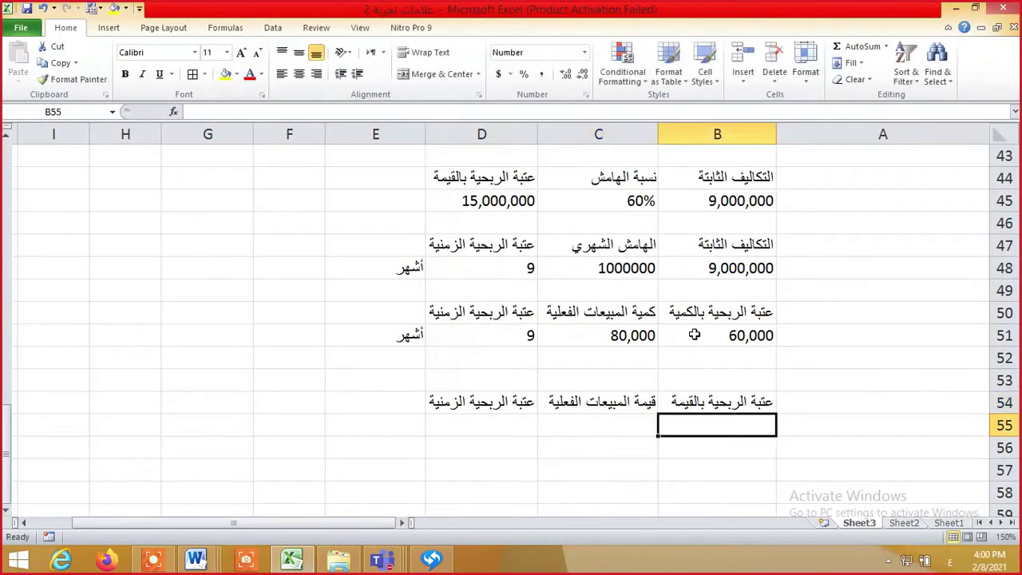
# Link B55 to the value break-even point calculated in D45
pyautogui.write('=')
pyautogui.press('Up')
pyautogui.press('Up')
pyautogui.press('Up')
pyautogui.press('Up')
pyautogui.press('Up')
pyautogui.press('Up')
pyautogui.press('Up')
pyautogui.press('Up')
pyautogui.press('Up')
pyautogui.press('Up')
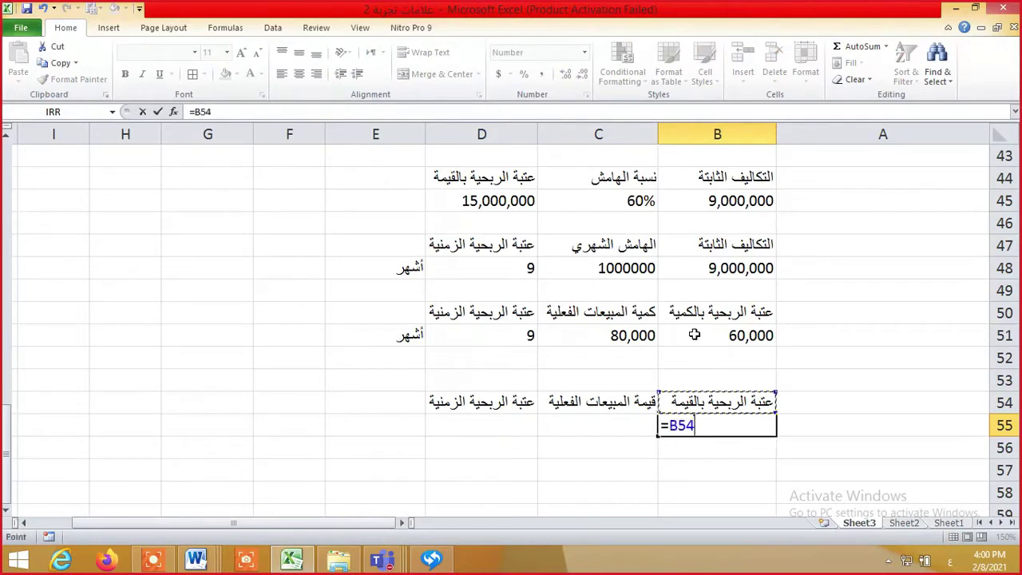
pyautogui.press('Tab')
# Link C55 to the actual sales value in the differential income statement above
pyautogui.write('=')
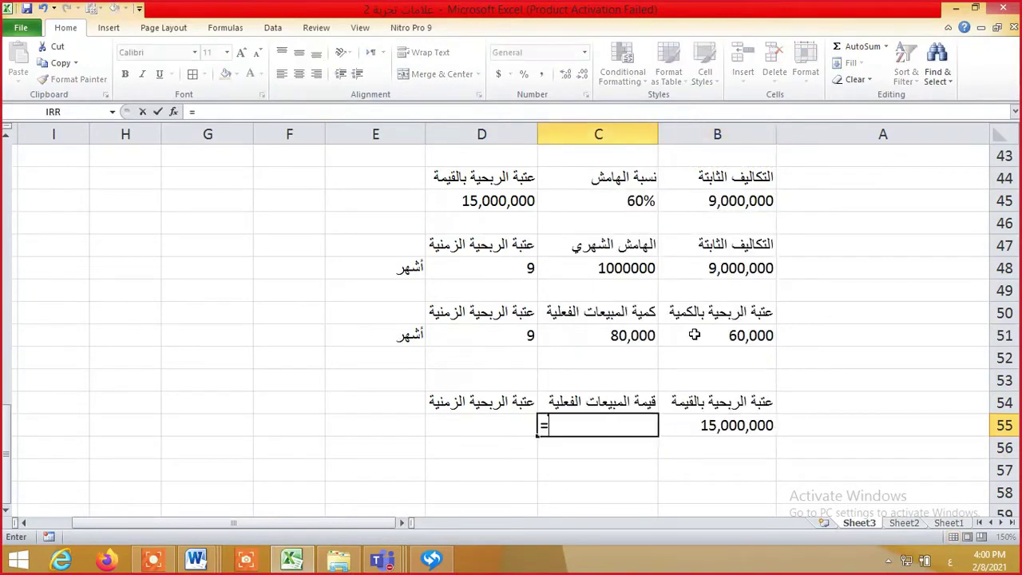
pyautogui.press('Up')
pyautogui.press('Up')
pyautogui.press('Up')
pyautogui.press('Up')
pyautogui.press('Up')
pyautogui.press('Up')
pyautogui.press('Up')
pyautogui.press('Up')
pyautogui.press('Up')
pyautogui.press('Up')
pyautogui.press('Up')
pyautogui.press('Up')
pyautogui.press('Up')
pyautogui.press('Up')
pyautogui.press('Up')
pyautogui.press('Up')
pyautogui.press('Up')
pyautogui.press('Up')
pyautogui.press('Up')
pyautogui.press('Up')
pyautogui.press('Up')
pyautogui.press('Left')
pyautogui.press('Return')
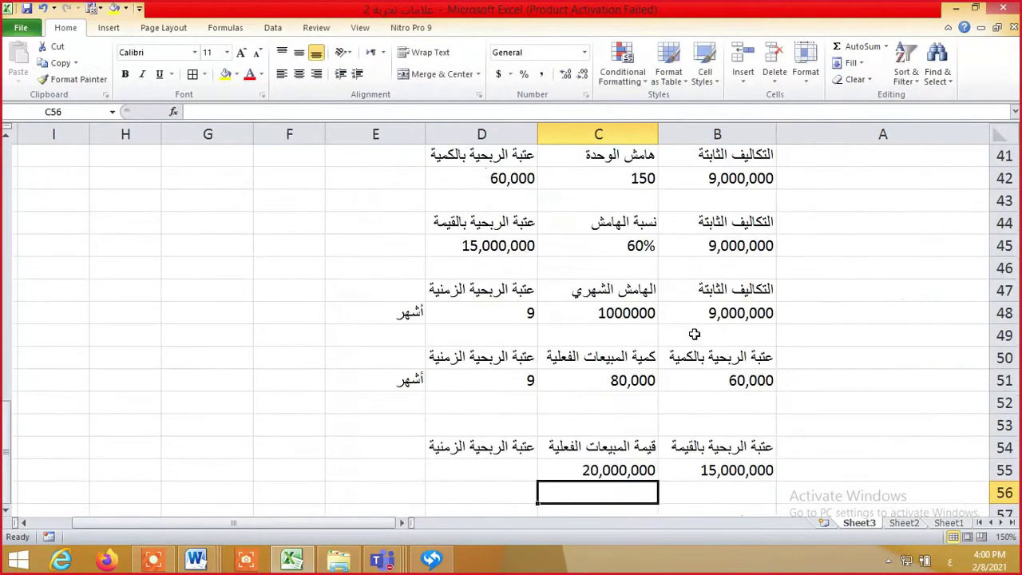
# Calculate the time break-even point from sales values in D55 with the formula =B55*12/C55
pyautogui.press('Up')
pyautogui.press('Left')
pyautogui.write('=')
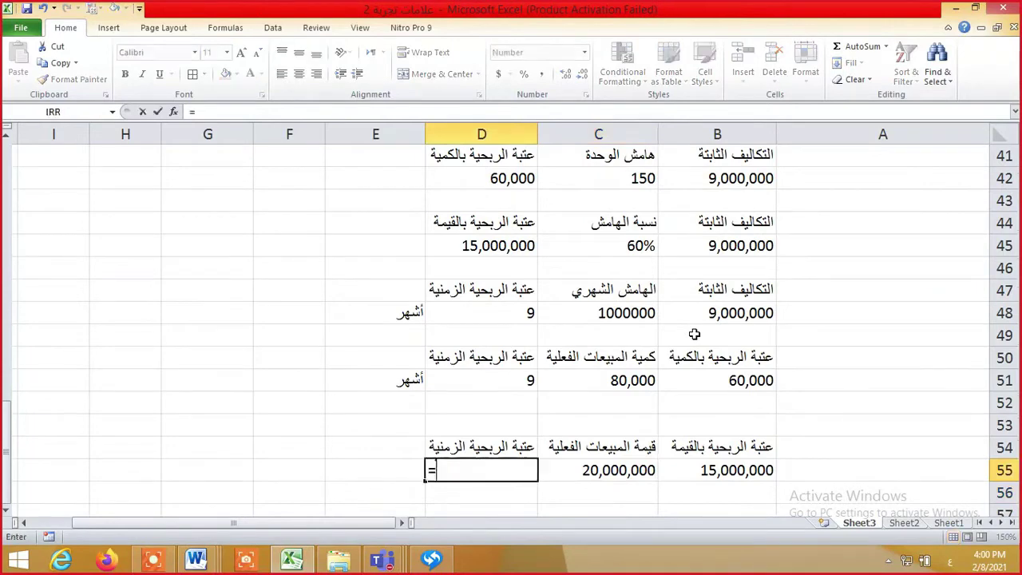
pyautogui.press('Right')
pyautogui.press('Right')
pyautogui.write('*12/')
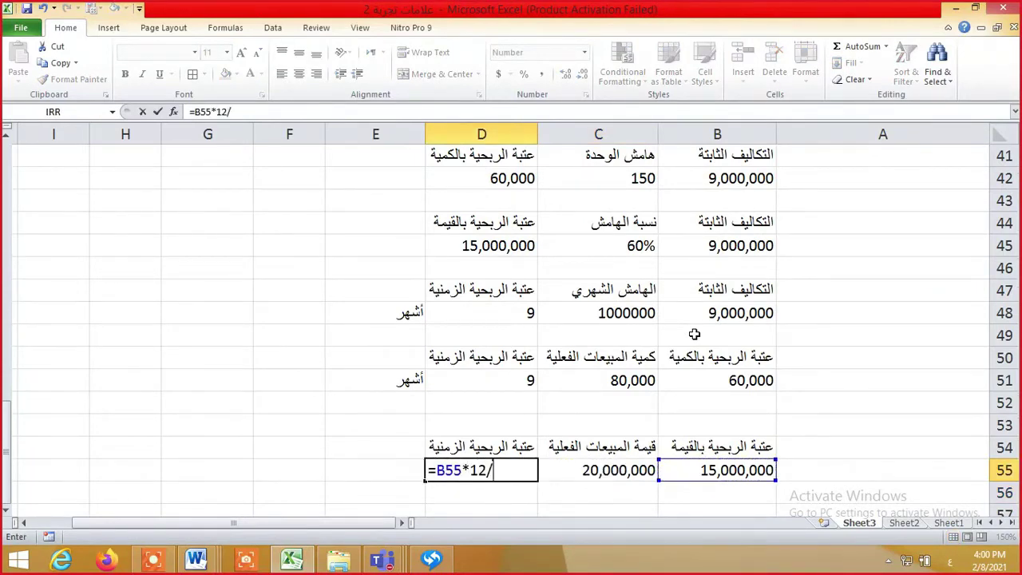
pyautogui.press('Right')
pyautogui.press('Return')
pyautogui.press('Up')
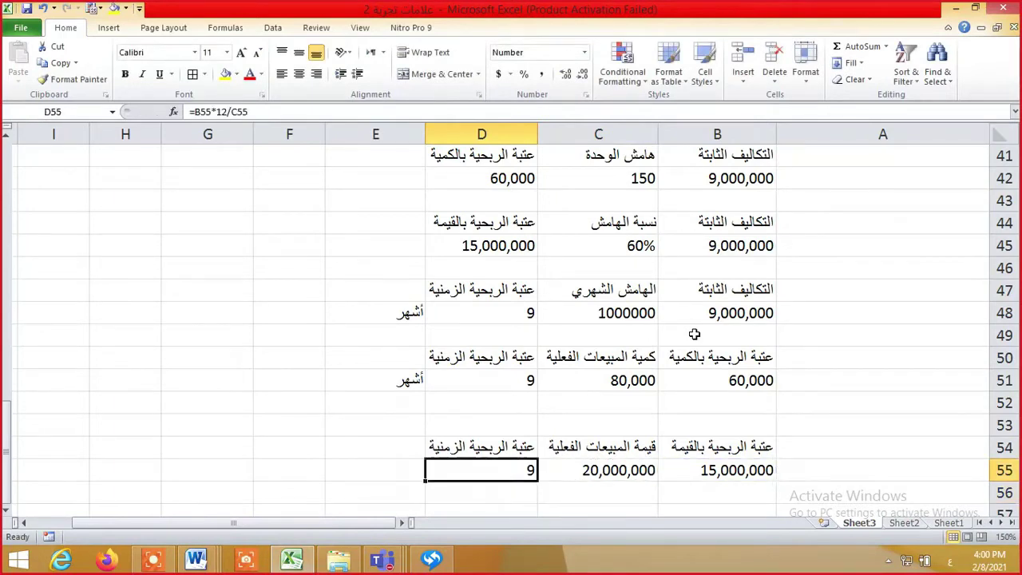
# Enter the unit "أشهر" in E55 beside the value-based time break-even point
pyautogui.press('Left')
pyautogui.write('أشهر')
pyautogui.press('Return')
pyautogui.press('Return')
pyautogui.press('Return')
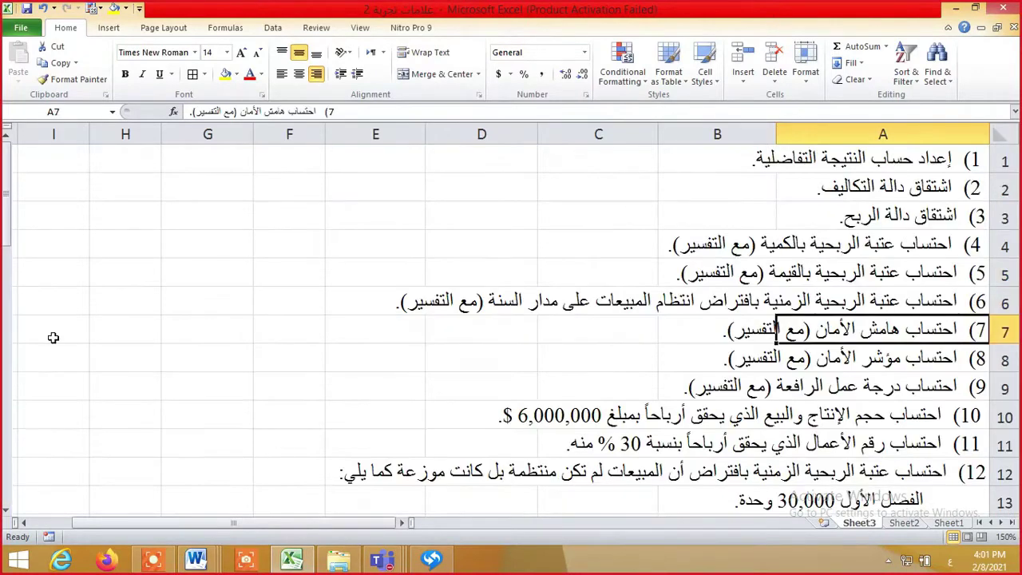
# Check the margin of safety requirement in A7 and link B58 to the actual sales value heading in C54
pyautogui.press('Down')
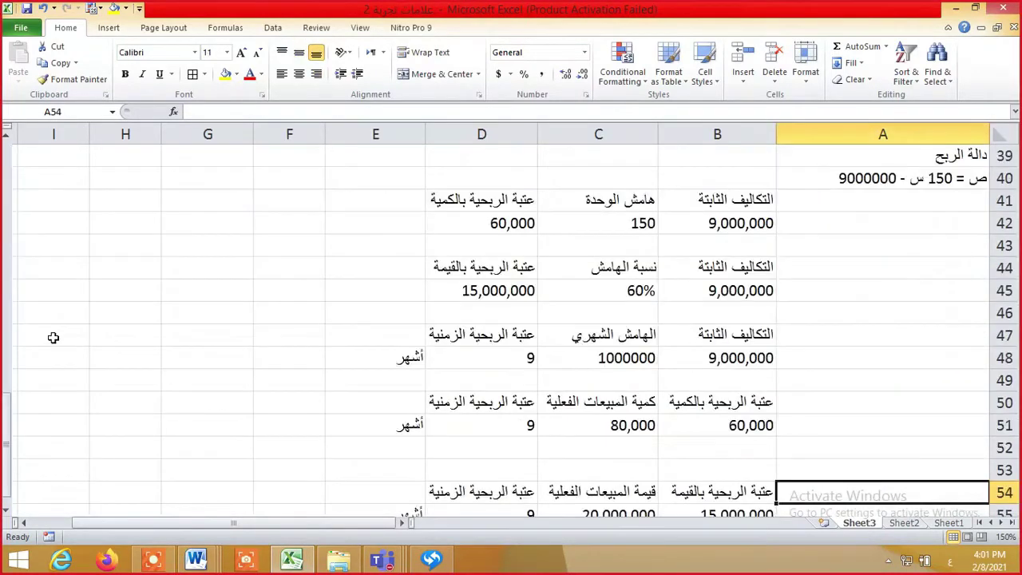
pyautogui.press('Down')
pyautogui.press('Down')
pyautogui.press('Down')
pyautogui.press('Down')
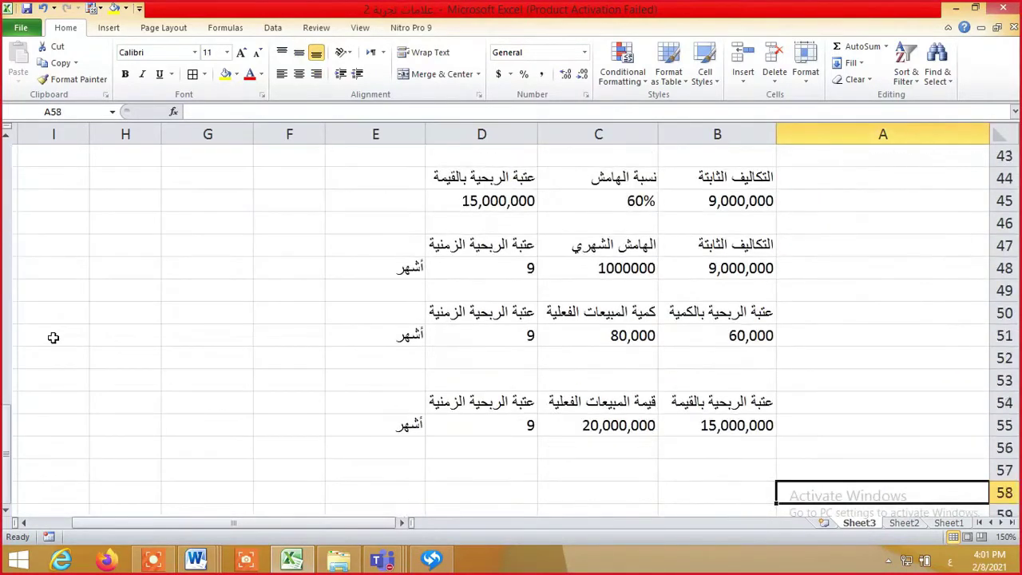
pyautogui.press('Left')
pyautogui.write('=')
pyautogui.press('Up')
pyautogui.press('Up')
pyautogui.press('Up')
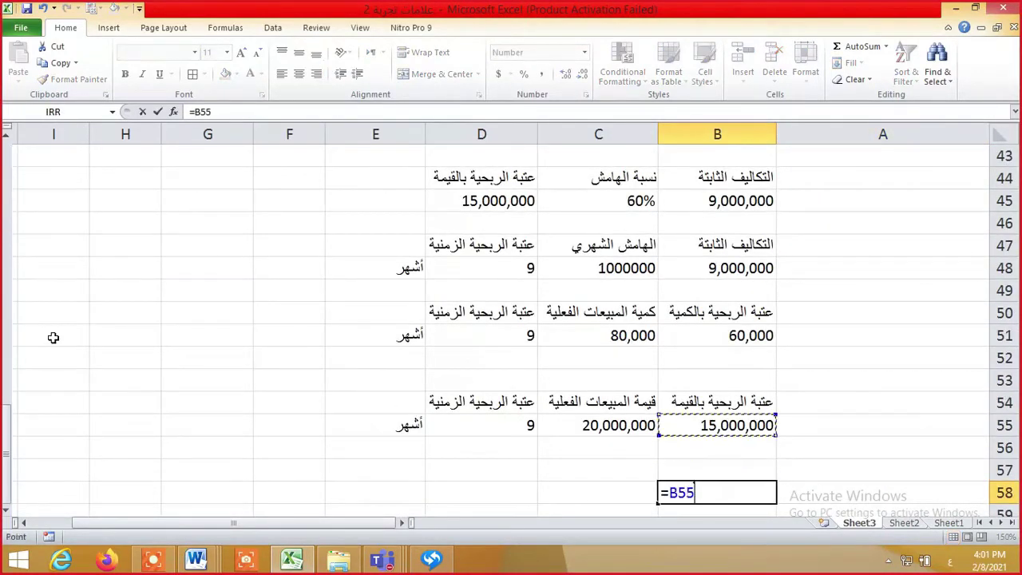
pyautogui.press('Up')
pyautogui.press('Left')
pyautogui.press('Return')
# Link C58 to the value break-even heading in B54 and enter the heading "هامش الأمان" in D58
pyautogui.press('Left')
pyautogui.write('=')
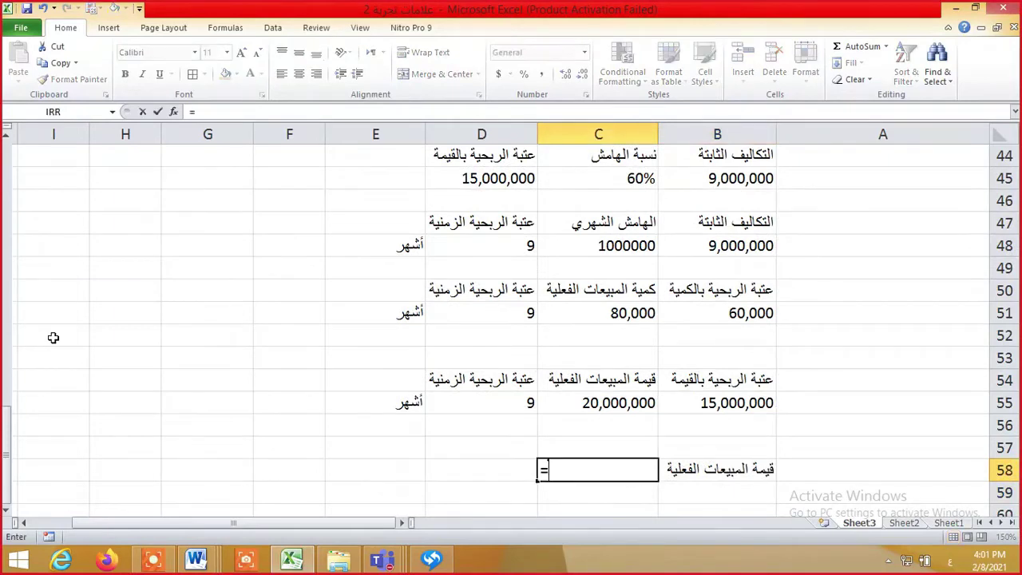
pyautogui.press('Up')
pyautogui.press('Up')
pyautogui.press('Up')
pyautogui.press('Up')
pyautogui.press('Right')
pyautogui.press('Return')
pyautogui.press('Left')
pyautogui.write('=')
pyautogui.press('Return')
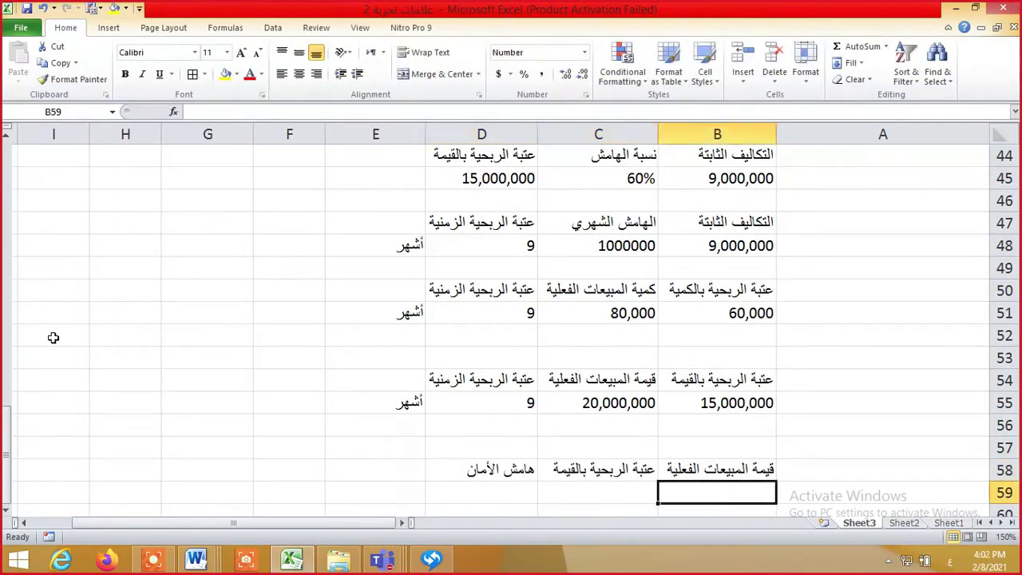
# Link B59 to the actual sales value in C55
pyautogui.write('=')
pyautogui.press('Up')
pyautogui.press('Up')
pyautogui.press('Up')
pyautogui.press('Up')
pyautogui.press('Left')
pyautogui.press('Return')
# Link C59 to the value break-even point in B55
pyautogui.press('Left')
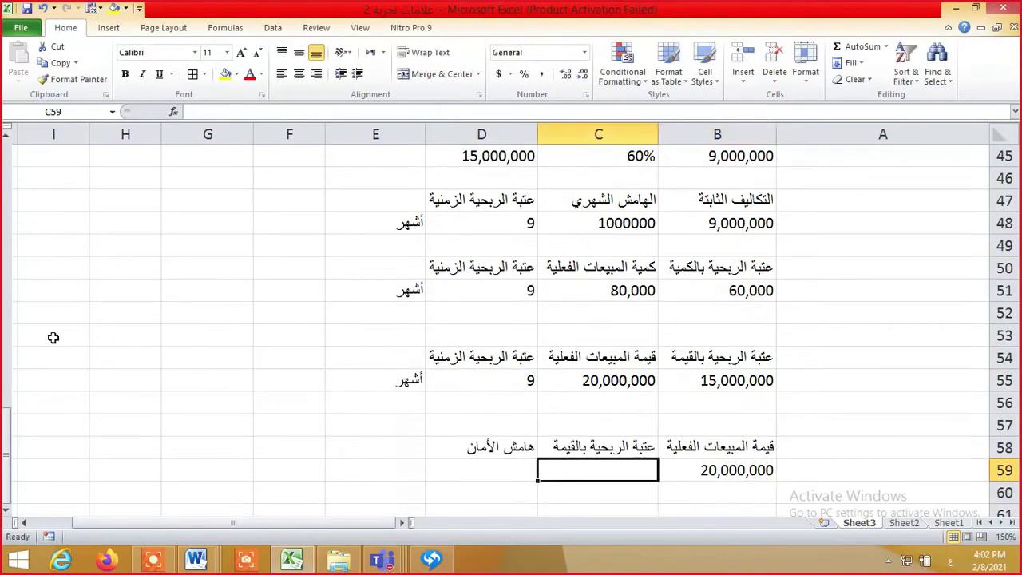
pyautogui.write('=')
pyautogui.press('Up')
pyautogui.press('Up')
pyautogui.press('Up')
pyautogui.press('Left')
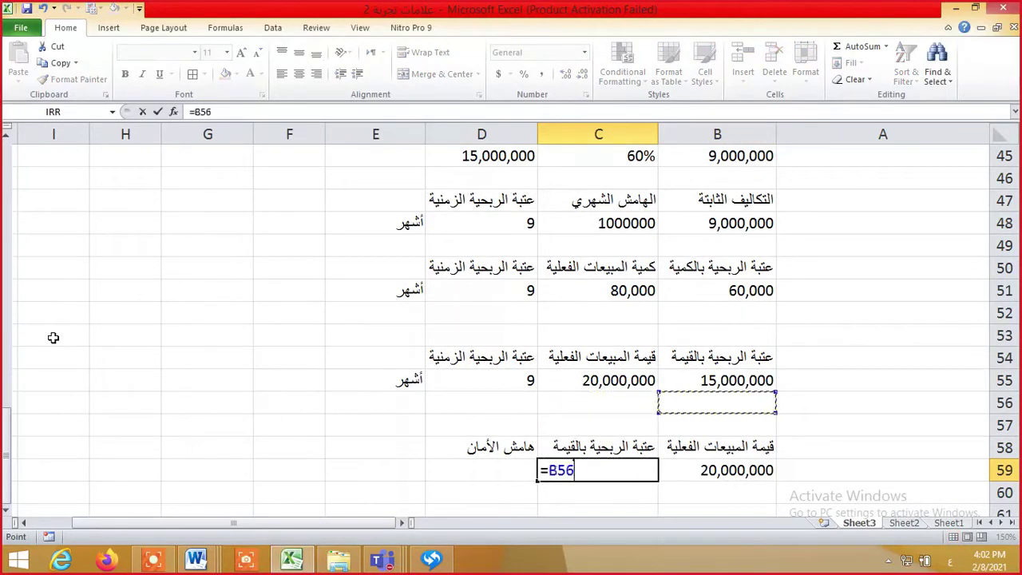
pyautogui.press('Up')
pyautogui.hotkey('ctrl', 'Return')
# Calculate the margin of safety in D59 with the formula =B59-C59
pyautogui.press('Left')
pyautogui.write('=')
pyautogui.press('Right')
pyautogui.press('Right')
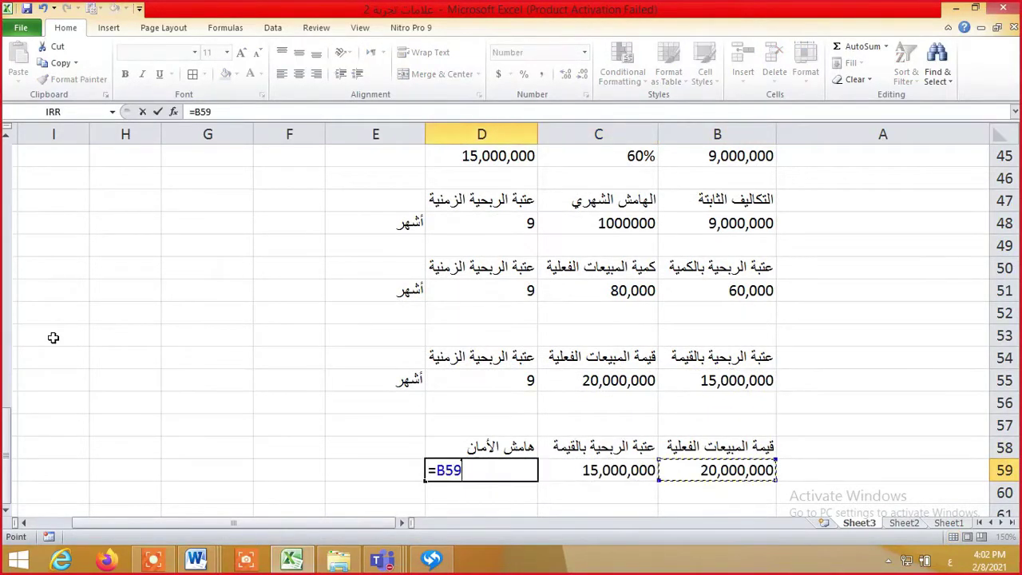
pyautogui.write('-')
pyautogui.press('Right')
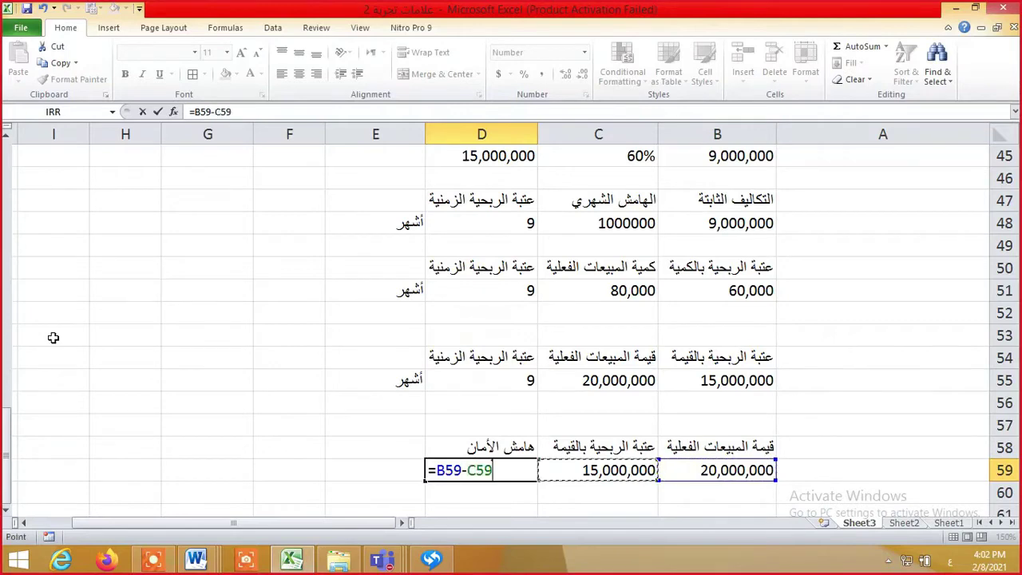
pyautogui.press('Return')
pyautogui.press('Up')
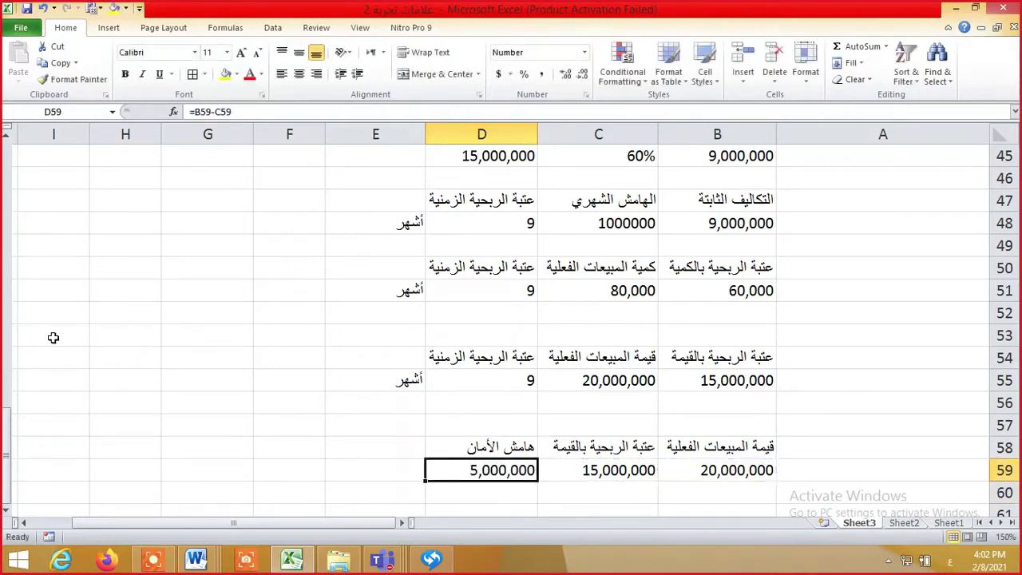
# Enter the heading "هامش الأمان" in B61 for the safety index calculation
pyautogui.press('Left')
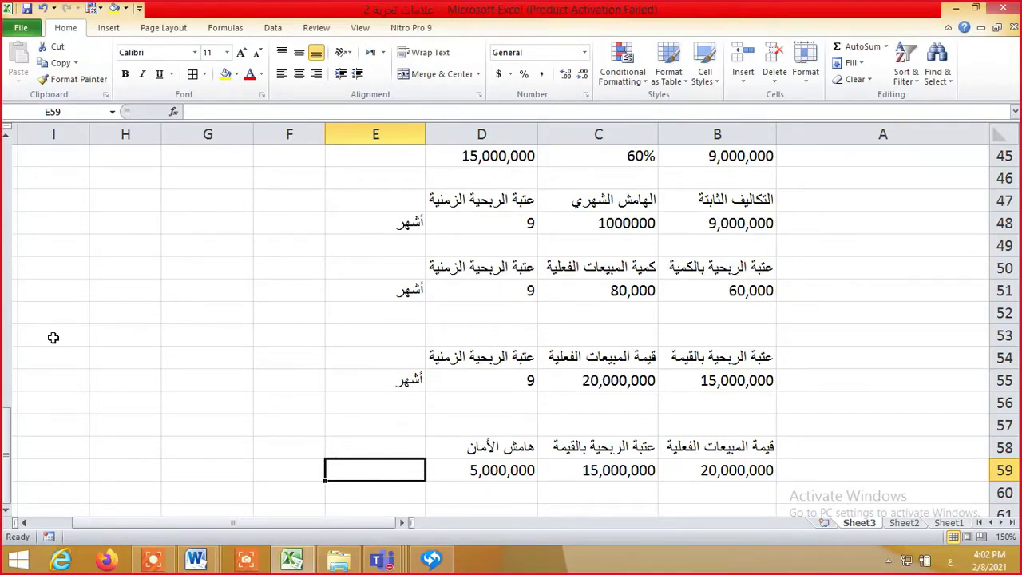
pyautogui.press('Down')
pyautogui.press('Down')
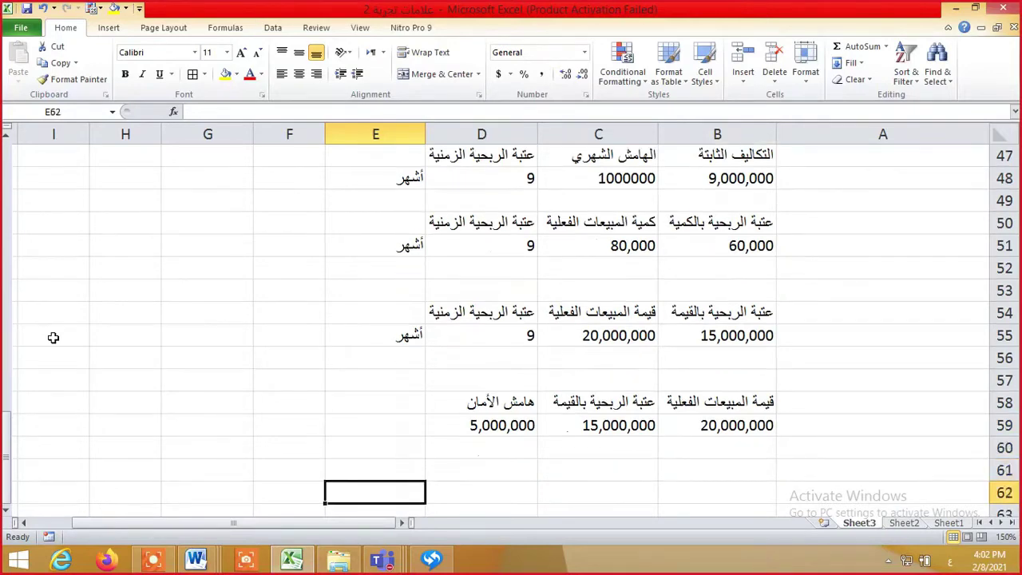
pyautogui.press('Right')
pyautogui.press('Right')
pyautogui.press('Right')
pyautogui.press('Right')
pyautogui.press('Left')
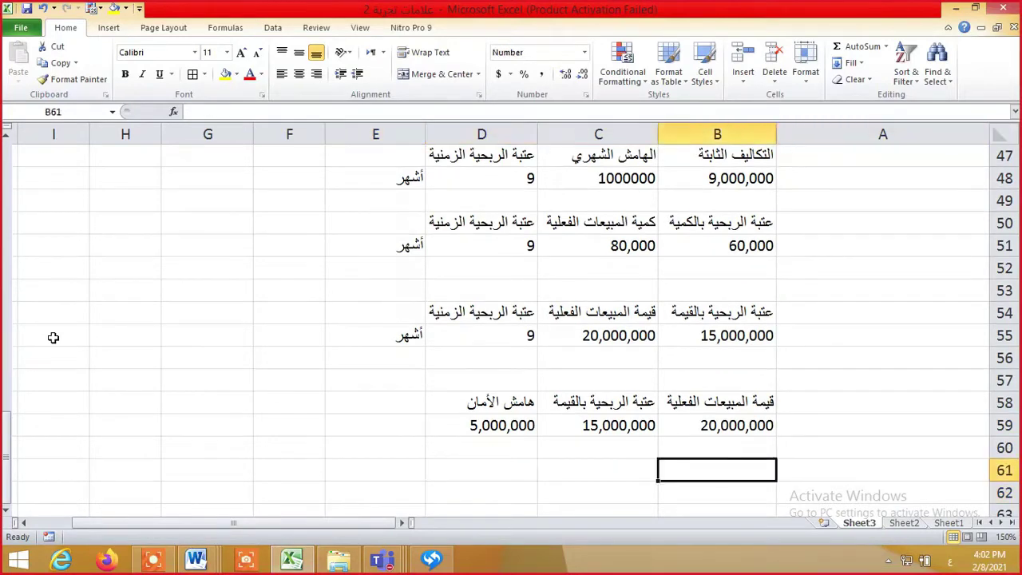
pyautogui.write('هامش الأمان')
# Link C61 to the actual sales value heading in row 58 and bring the margin of safety and actual sales values into B62:C62
pyautogui.press('Left')
pyautogui.write('=')
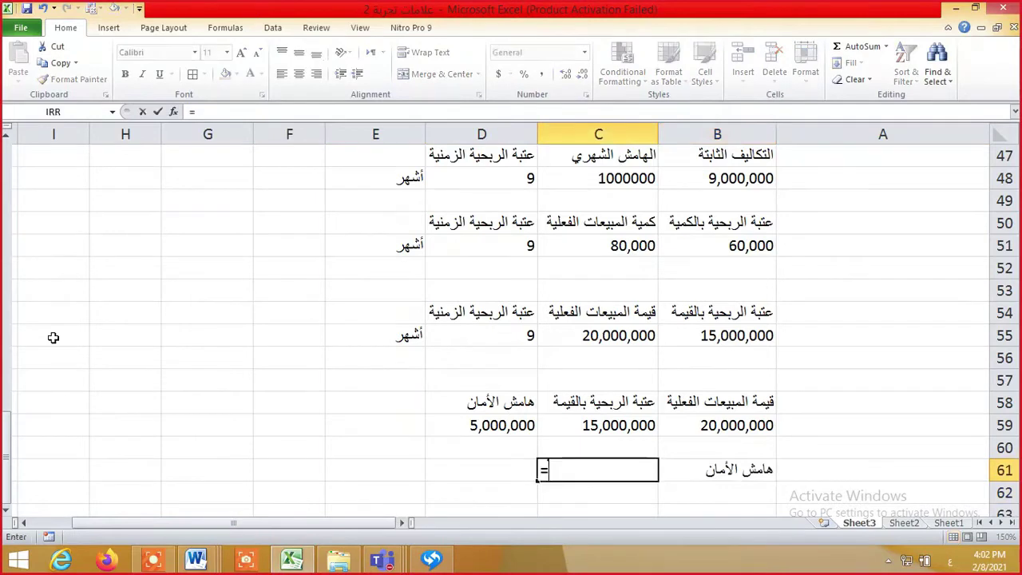
pyautogui.press('Up')
pyautogui.press('Up')
pyautogui.press('Up')
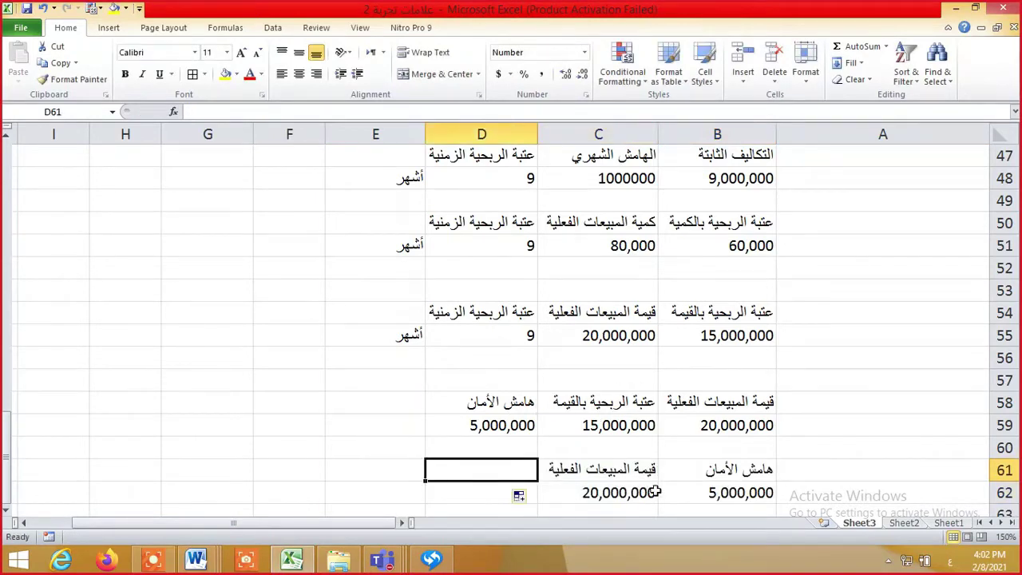
# Enter the heading "مؤشر الأمان" in D61 and calculate the safety index in D62 as a percentage with =B62/C62
pyautogui.write('م')
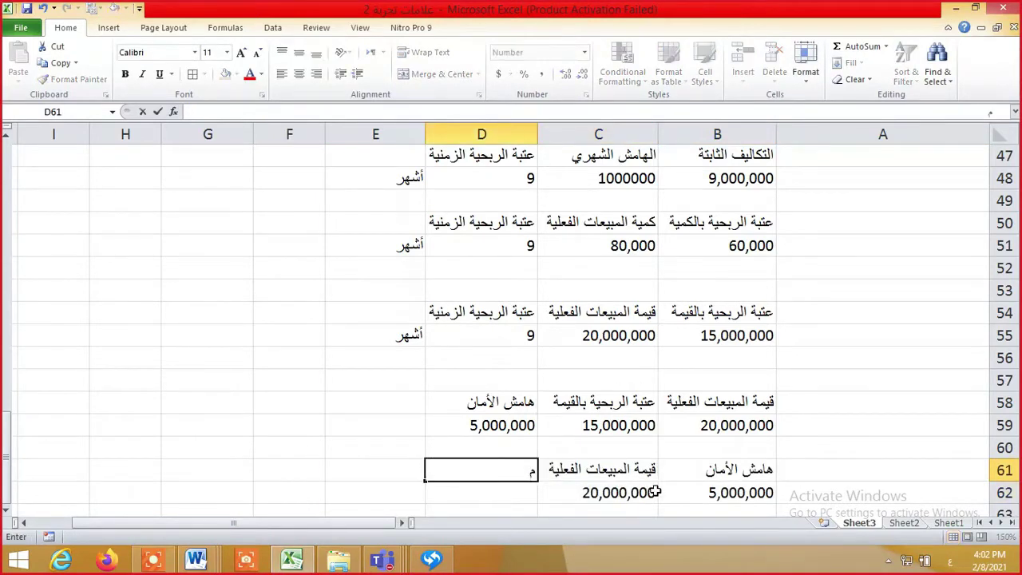
pyautogui.write('ؤشر الأمان')
pyautogui.press('Return')
pyautogui.write('=')
pyautogui.press('Left')
pyautogui.press('Left')
pyautogui.write('/')
pyautogui.click(655, 492)
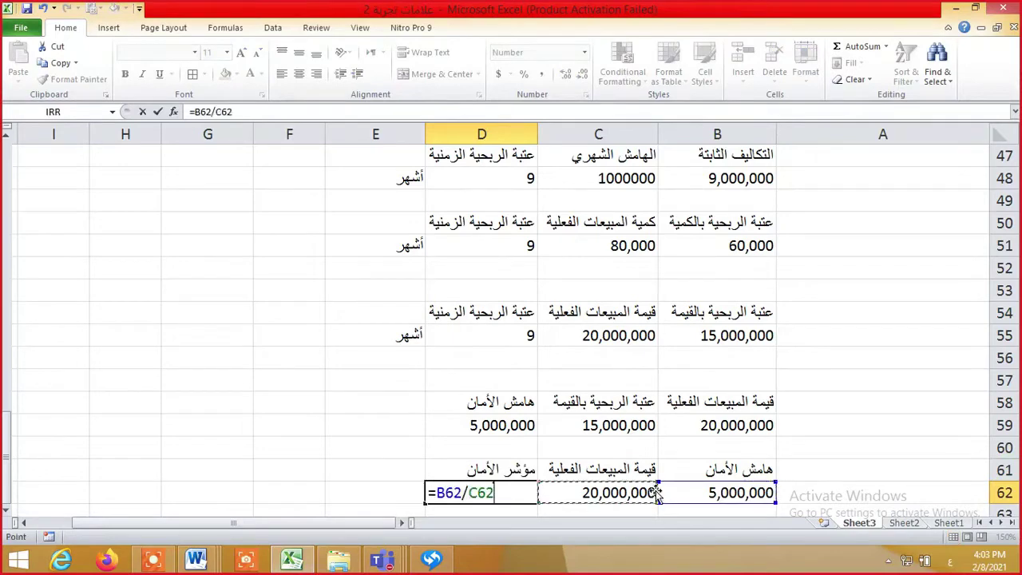
pyautogui.press('Return')
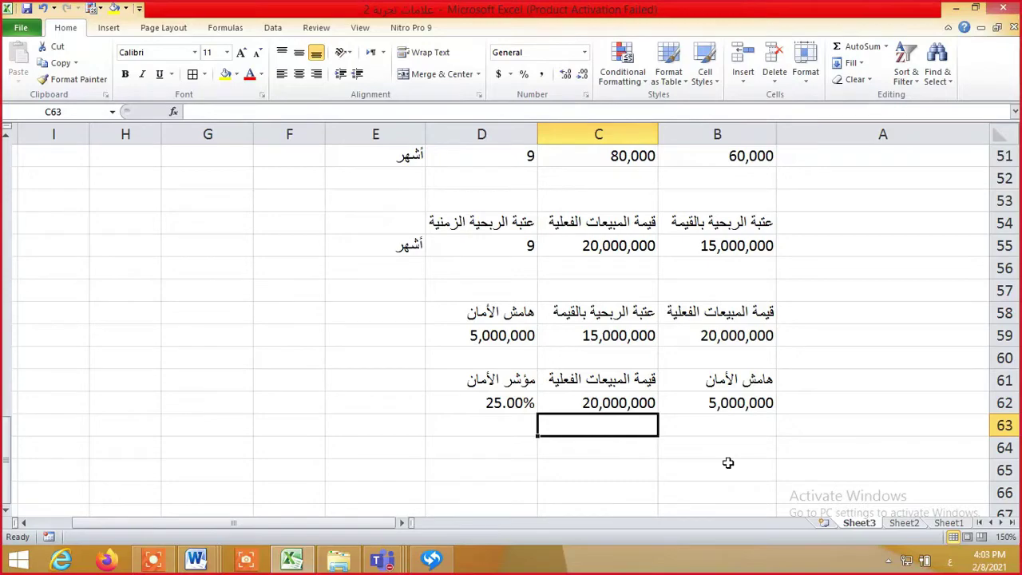
# Link B64 to the contribution margin heading "هامش التكاليف المتغيرة" from the income statement
pyautogui.moveTo(7, 441)
pyautogui.mouseDown()
pyautogui.moveTo(4, 200)
pyautogui.moveTo(31, 331)
pyautogui.moveTo(11, 365)
pyautogui.moveTo(6, 440)
pyautogui.mouseUp()
pyautogui.click(741, 452)
pyautogui.write('=')
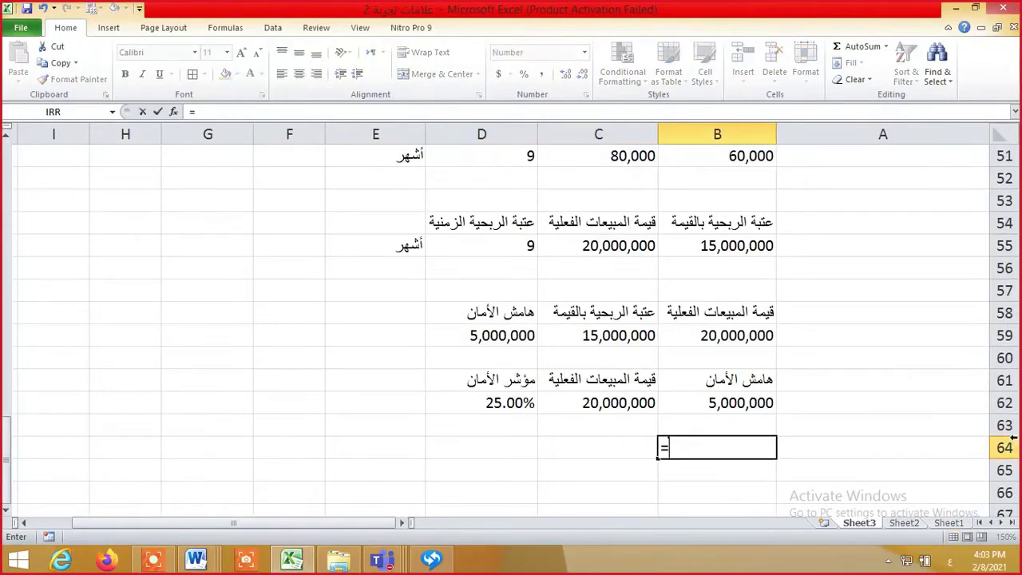
pyautogui.press('Up')
pyautogui.press('Up')
pyautogui.press('Up')
pyautogui.press('Up')
pyautogui.press('Up')
pyautogui.press('Up')
pyautogui.press('Up')
pyautogui.press('Up')
pyautogui.press('Up')
pyautogui.press('Up')
pyautogui.press('Up')
pyautogui.press('Up')
pyautogui.press('Up')
pyautogui.press('Up')
pyautogui.press('Up')
pyautogui.press('Up')
pyautogui.press('Up')
pyautogui.press('Up')
pyautogui.press('Up')
pyautogui.press('Up')
pyautogui.press('Up')
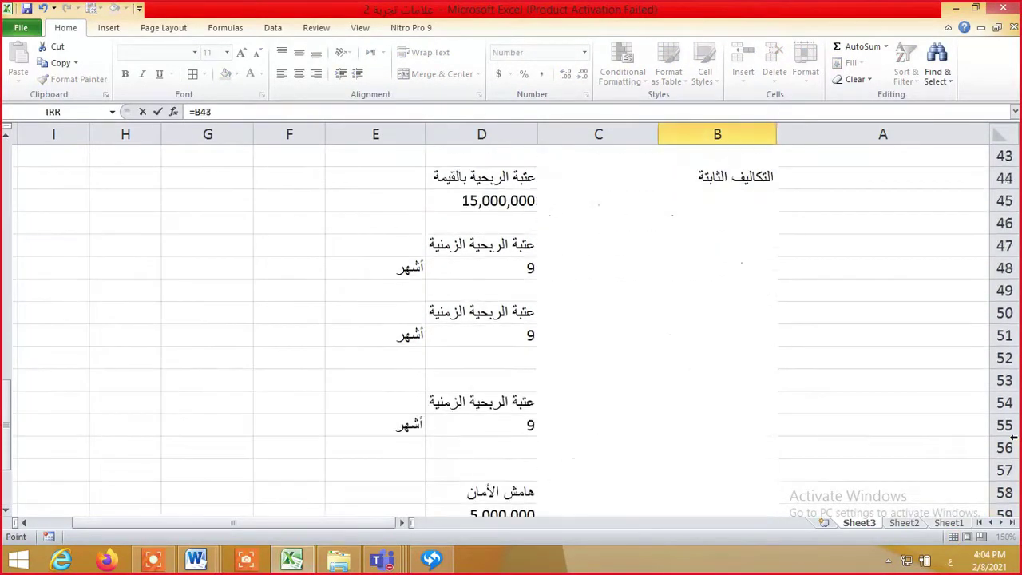
# Bring the margin and profit values from the income statement into B65:C65, with the profit heading in C64 and "الرافعة" in D64
pyautogui.press('Escape')
pyautogui.press('Left')
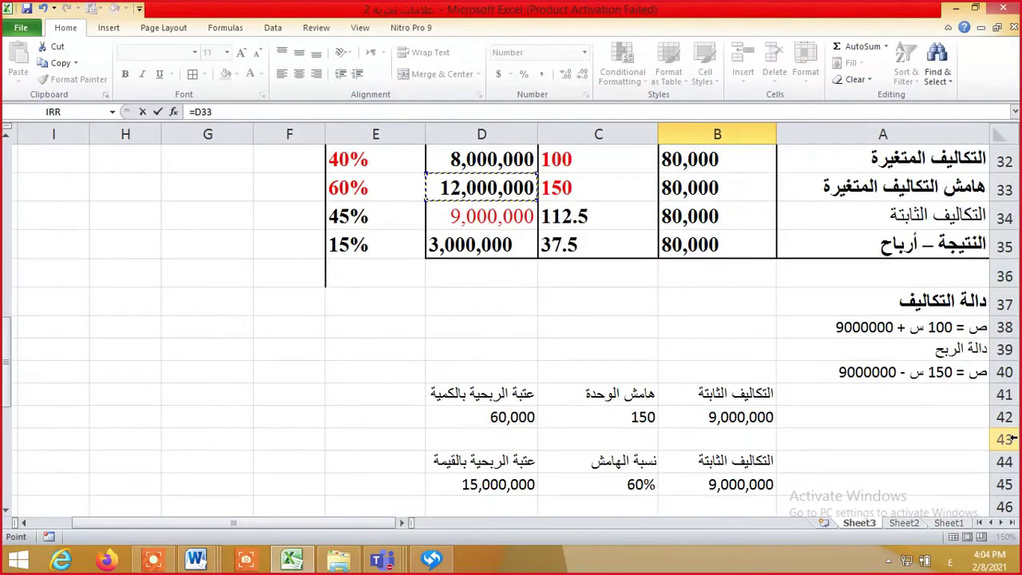
pyautogui.press('Return')
pyautogui.press('Up')
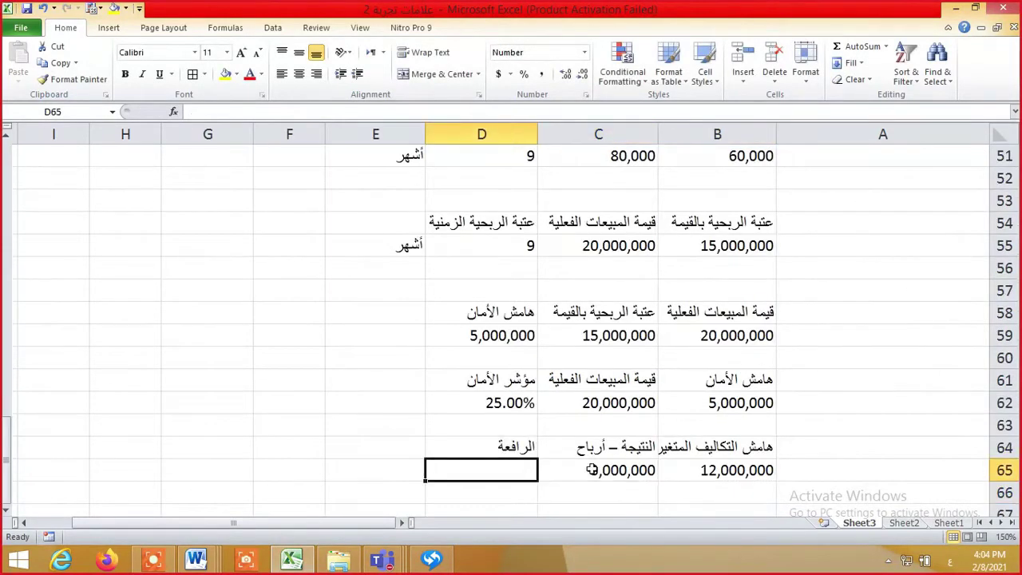
# Calculate the degree of operating leverage in D65 with the formula =B65/C65
pyautogui.write('=')
pyautogui.press('Left')
pyautogui.press('Left')
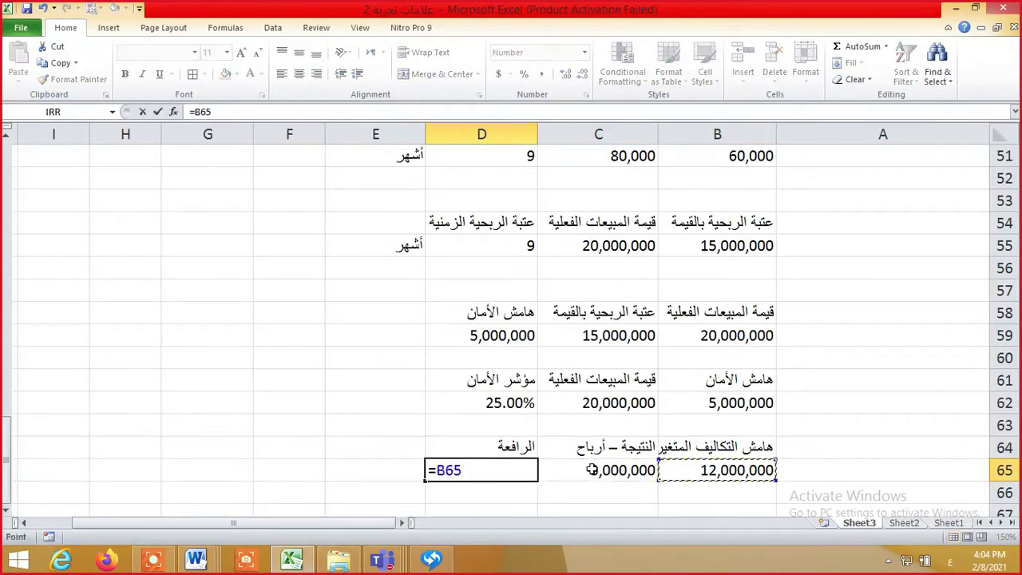
pyautogui.write('/')
pyautogui.press('Left')
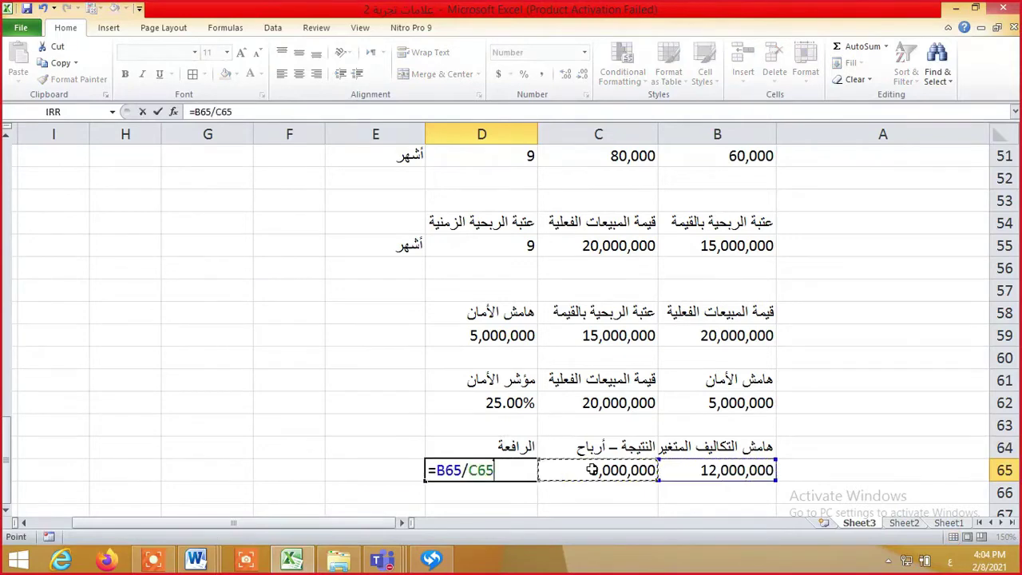
pyautogui.press('Return')
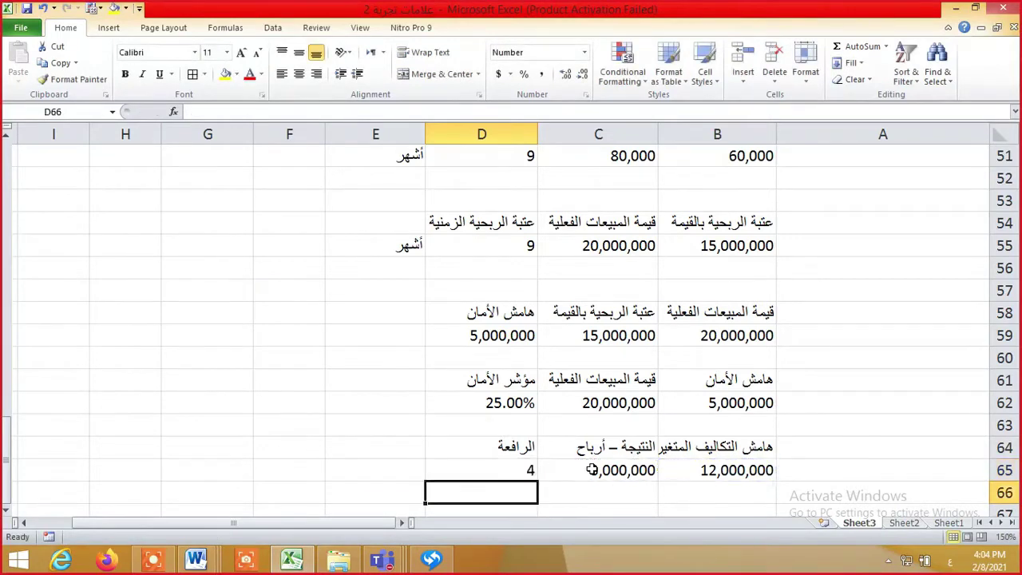
pyautogui.press('Up')
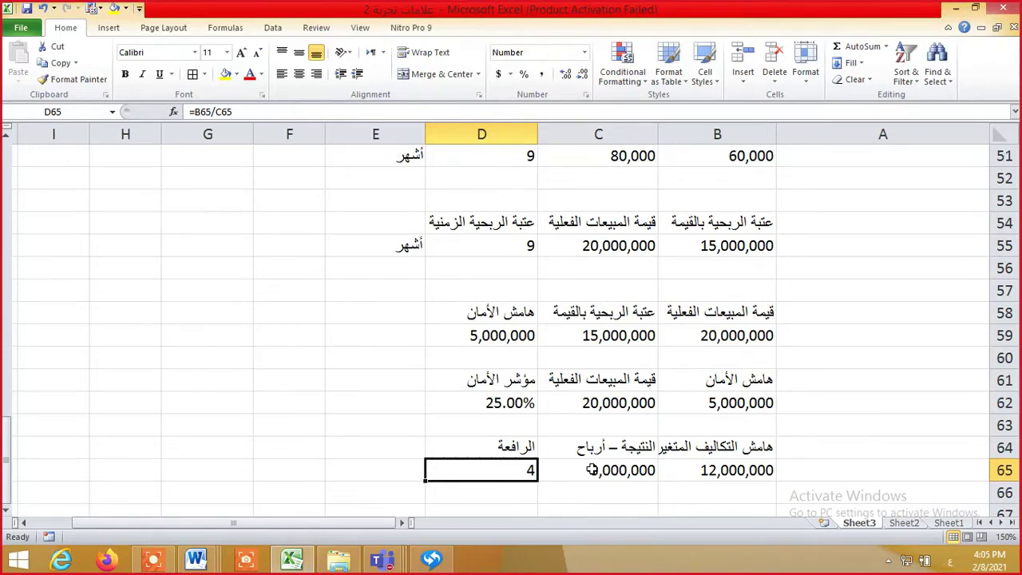
# Compare the safety index in D62 with the operating leverage in D65
pyautogui.press('Up')
pyautogui.press('Up')
pyautogui.press('Up')
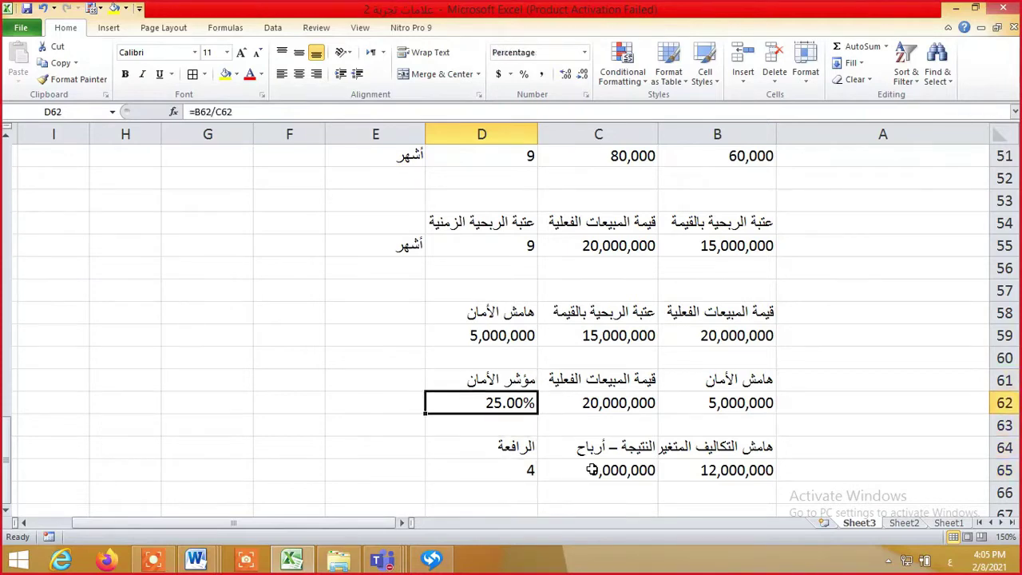
pyautogui.press('Down')
pyautogui.press('Down')
pyautogui.press('Down')
pyautogui.press('Up')
pyautogui.press('Up')
pyautogui.press('Up')
pyautogui.press('Down')
pyautogui.press('Down')
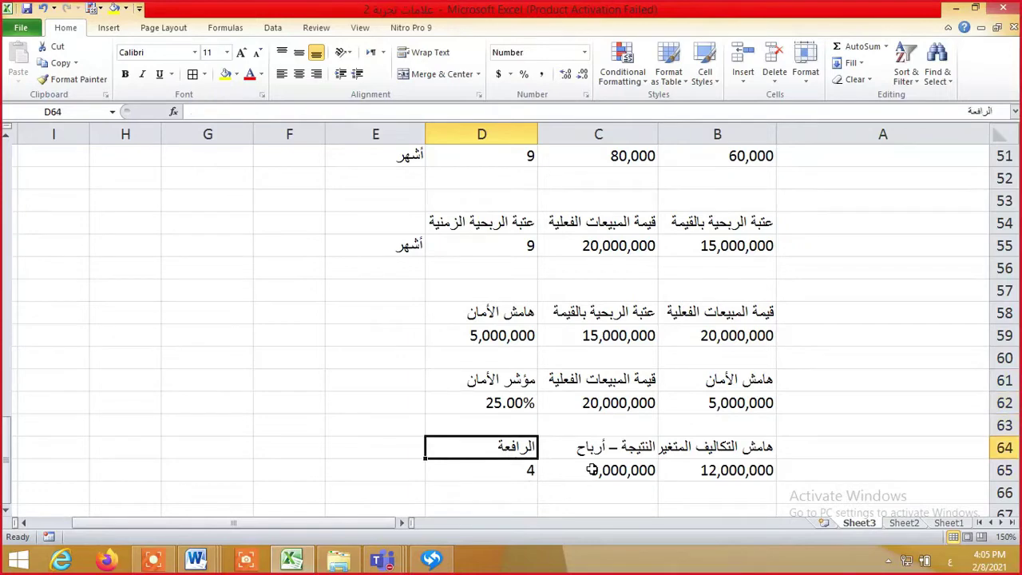
pyautogui.press('Up')
pyautogui.press('Up')
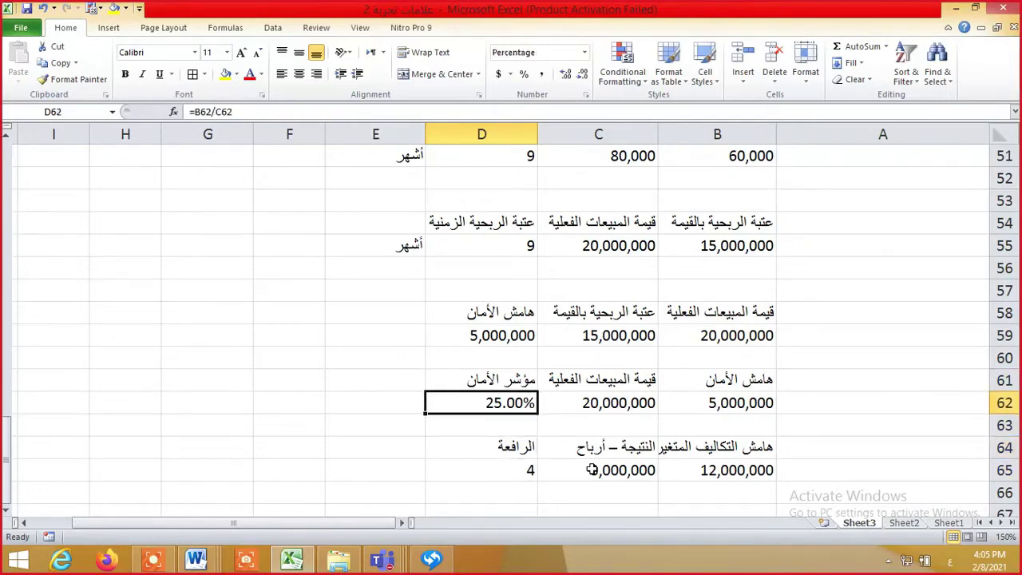
pyautogui.press('Down')
pyautogui.press('Down')
pyautogui.press('Down')
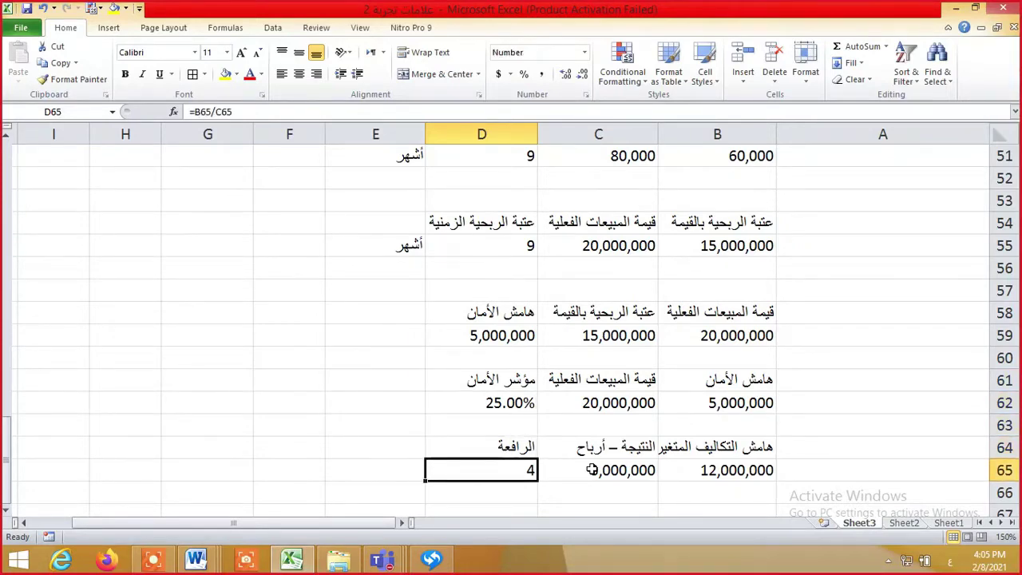
pyautogui.press('Up')
pyautogui.press('Up')
pyautogui.press('Up')
pyautogui.press('Down')
pyautogui.press('Down')
pyautogui.press('Down')
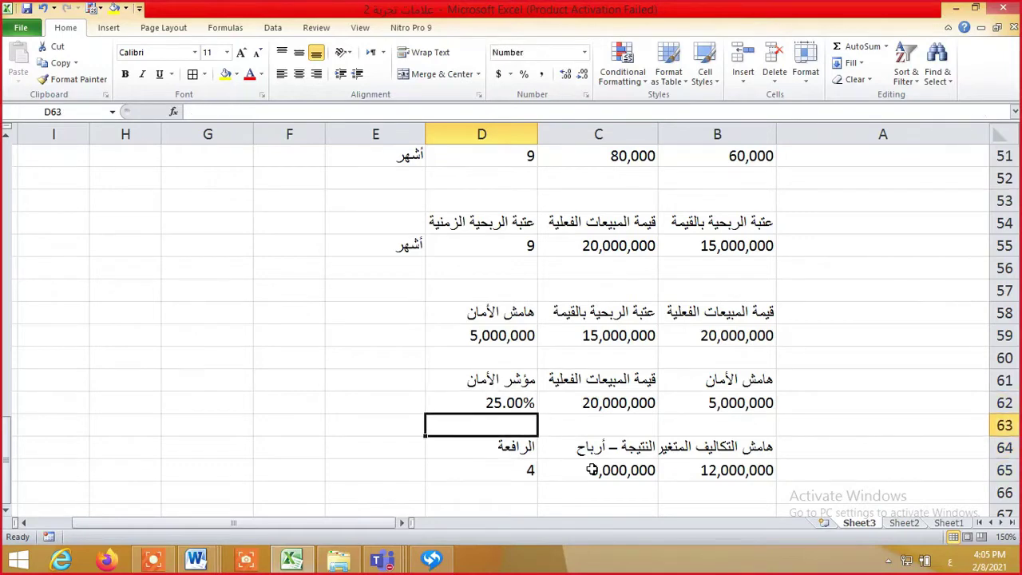
# Check the next exam requirement and enter the headings "التكاليف الثابتة" in B67 and "الربح المستهدف" in C67
pyautogui.hotkey('ctrl', 'z')
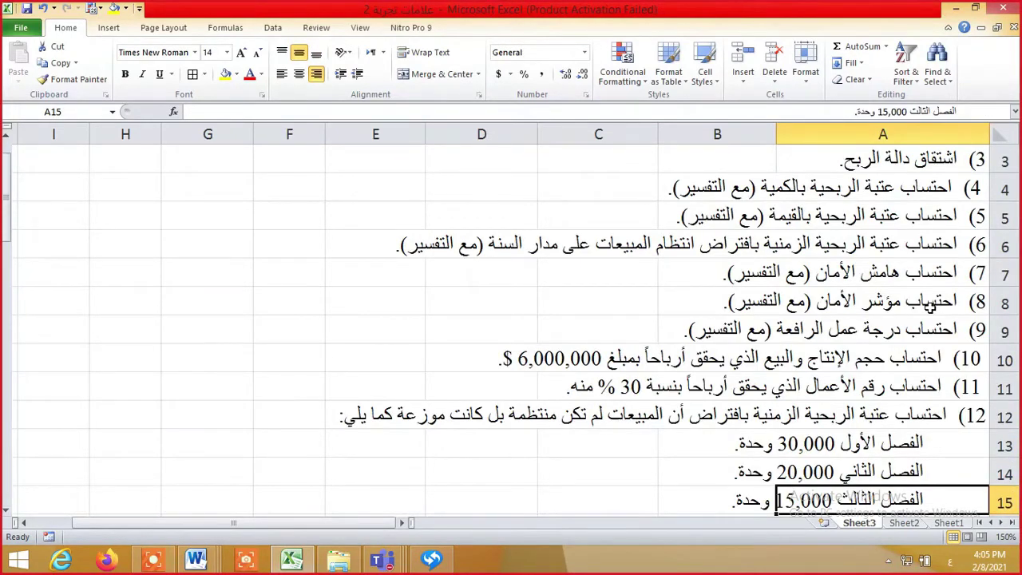
pyautogui.hotkey('ctrl', 'y')
pyautogui.hotkey('ctrl', 'y')
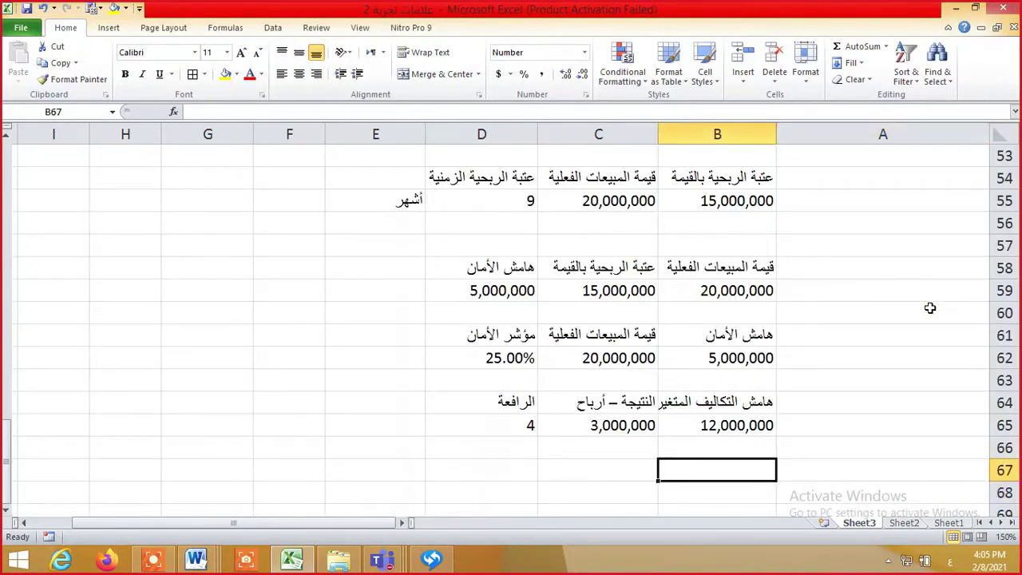
pyautogui.hotkey('ctrl', 'y')
pyautogui.write('الربح المستهدف')
pyautogui.press('Tab')
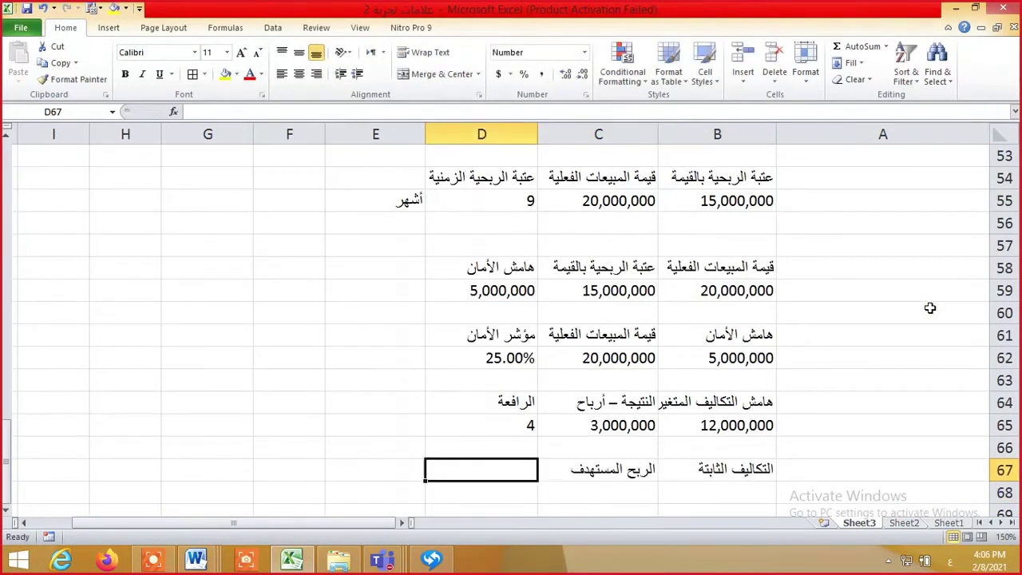
# Enter "التكاليف والربح المستهدف" in D67 and "هامش الوحدة" in E67, widening column D to fit its heading
pyautogui.write('التكاليف و')
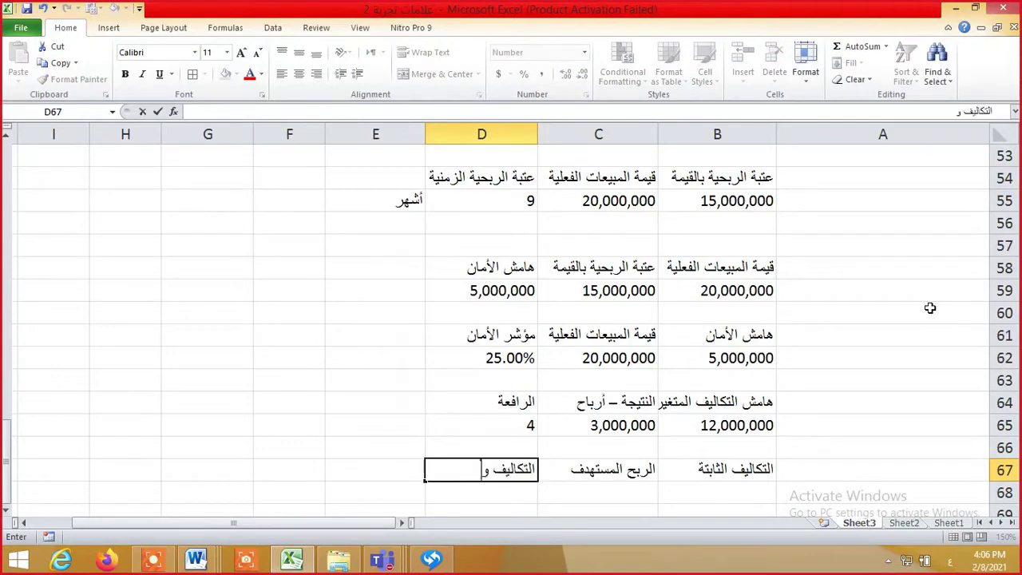
pyautogui.write('الربح المستهدف')
pyautogui.click(336, 465)
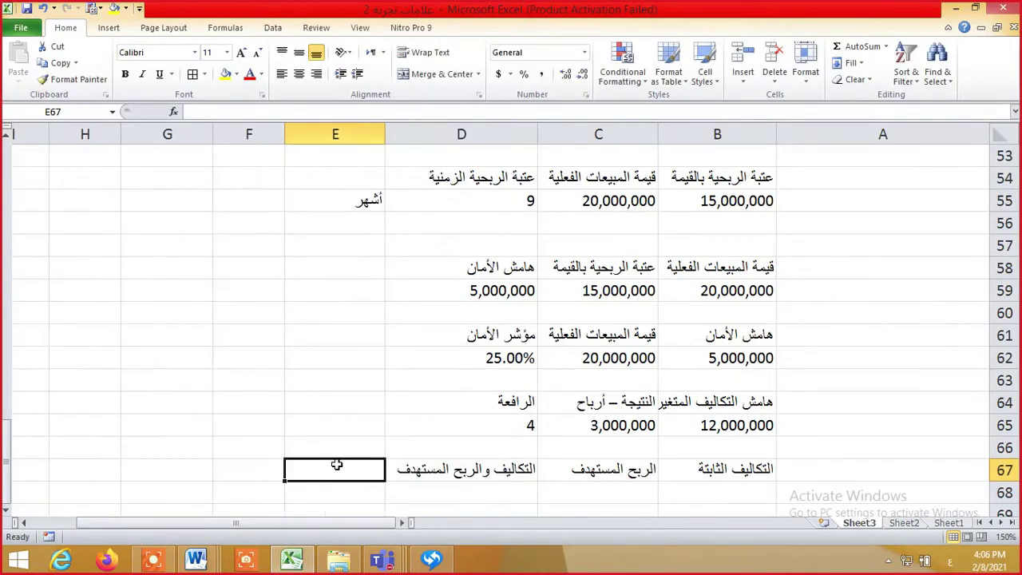
pyautogui.write('هامش الوحدة')
pyautogui.press('Return')
# Link B68 to the fixed costs value calculated higher up in the sheet
pyautogui.write('=')
pyautogui.press('Up')
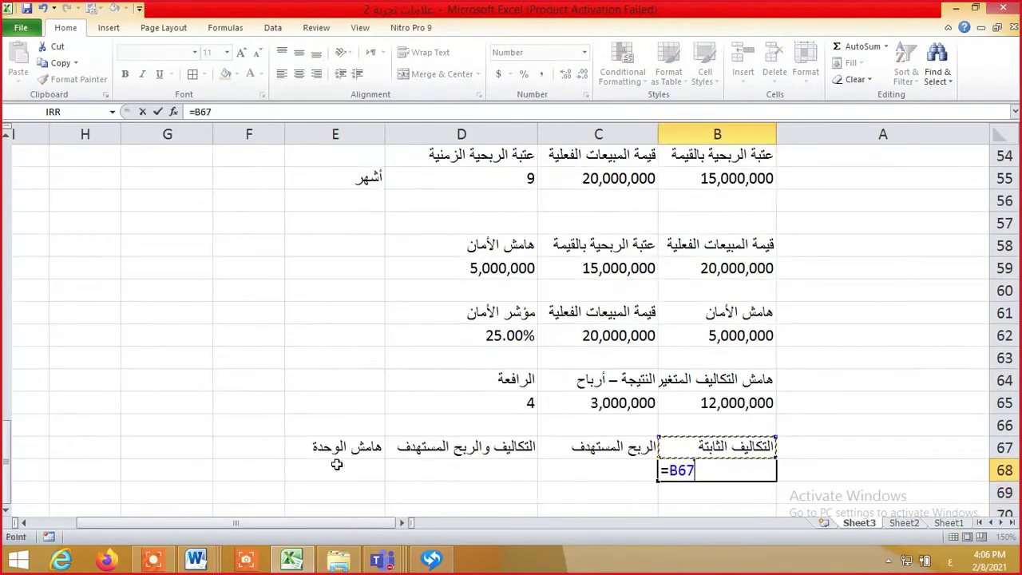
pyautogui.press('pageup')
pyautogui.press('pageup')
pyautogui.press('Up')
pyautogui.press('Up')
pyautogui.press('Up')
pyautogui.press('Left')
pyautogui.press('Left')
pyautogui.press('Return')
# Fill C68 with the target profit 6000000 from requirement 10, D68 with fixed costs plus target profit, and E68 with the unit margin
pyautogui.press('Up')
pyautogui.press('Left')
pyautogui.press('pageup')
pyautogui.press('pageup')
pyautogui.press('pageup')
pyautogui.press('pageup')
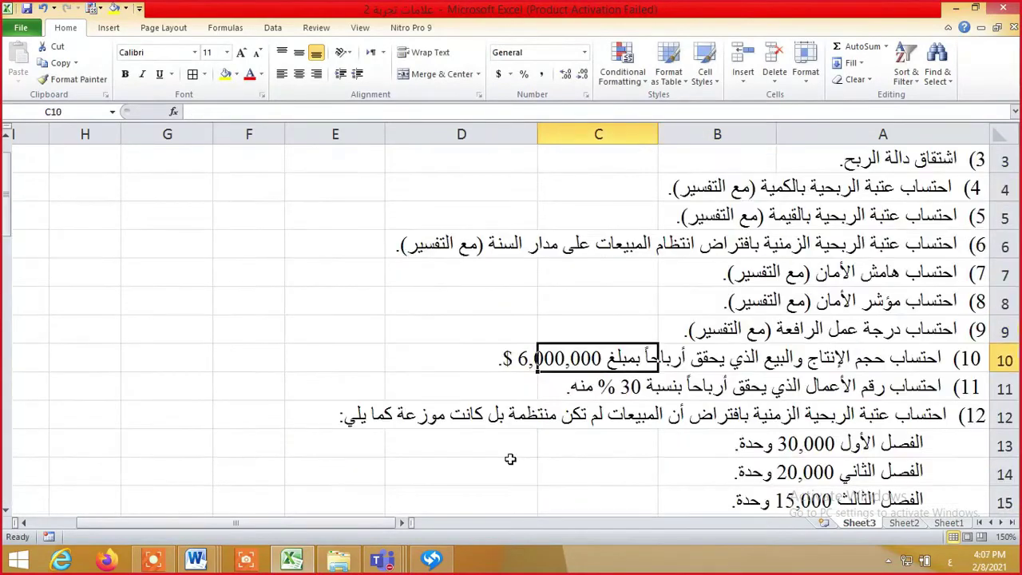
pyautogui.press('Down')
pyautogui.press('Down')
pyautogui.press('Down')
pyautogui.press('pagedown')
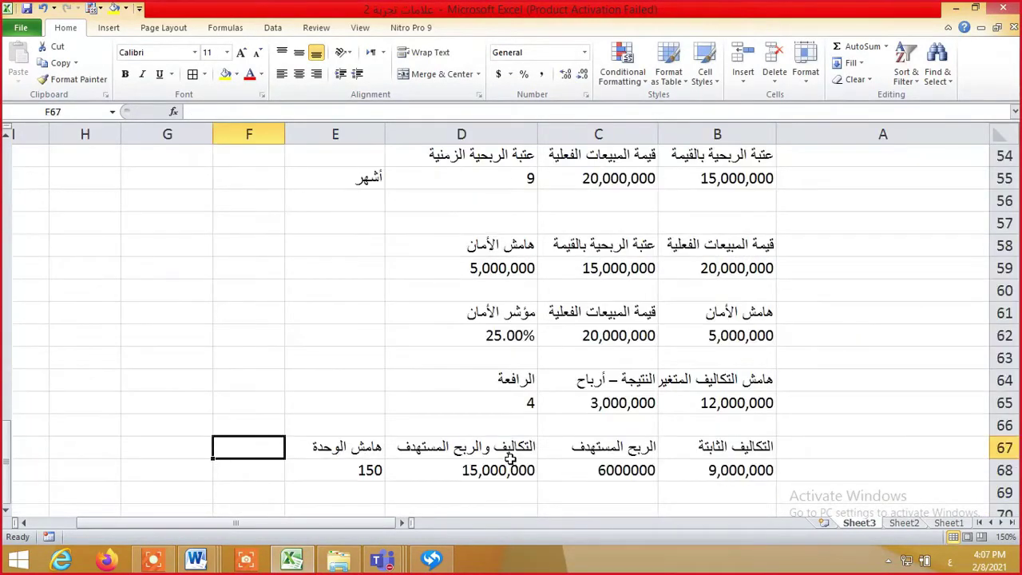
# Enter the heading "الحجم الذي يحقق الربح المستهدف" in F67
pyautogui.write('الحك')
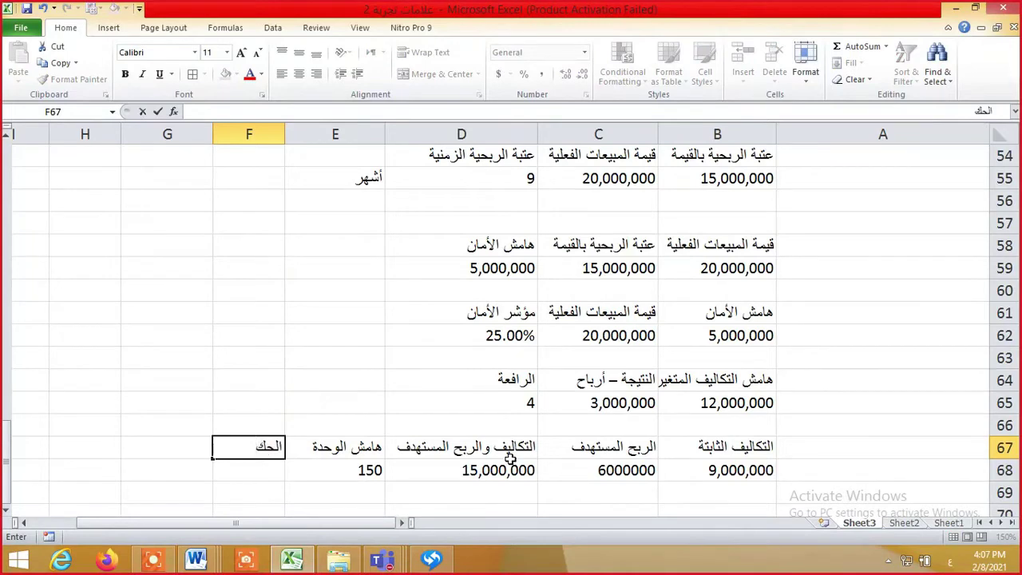
pyautogui.press('BackSpace')
pyautogui.write('جم الذي يحقق الربح المستهدف')
pyautogui.press('Return')
# Calculate the volume that achieves the target profit in F68 with the formula =D68/E68
pyautogui.write('=')
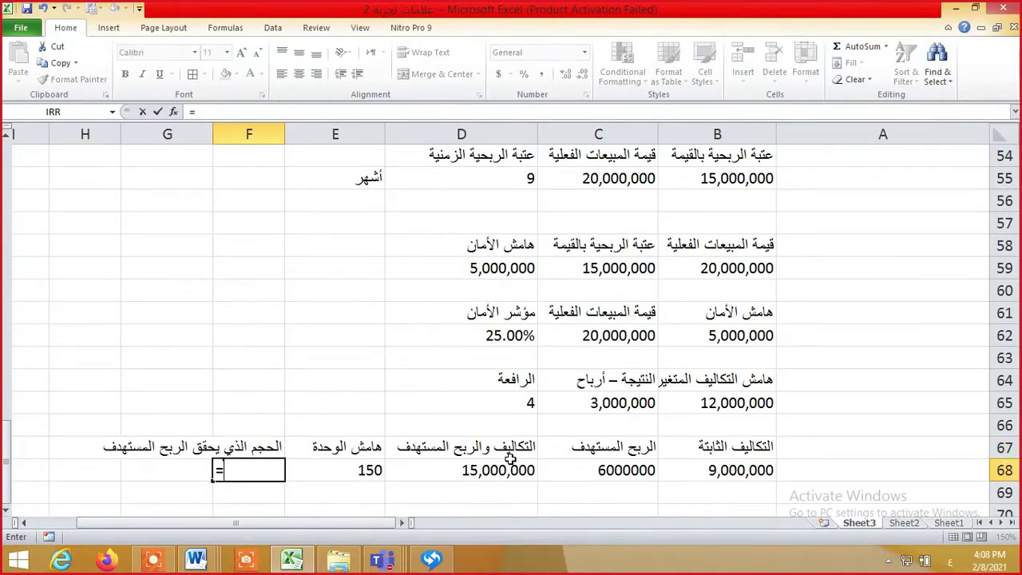
pyautogui.press('Left')
pyautogui.press('Left')
pyautogui.write('/')
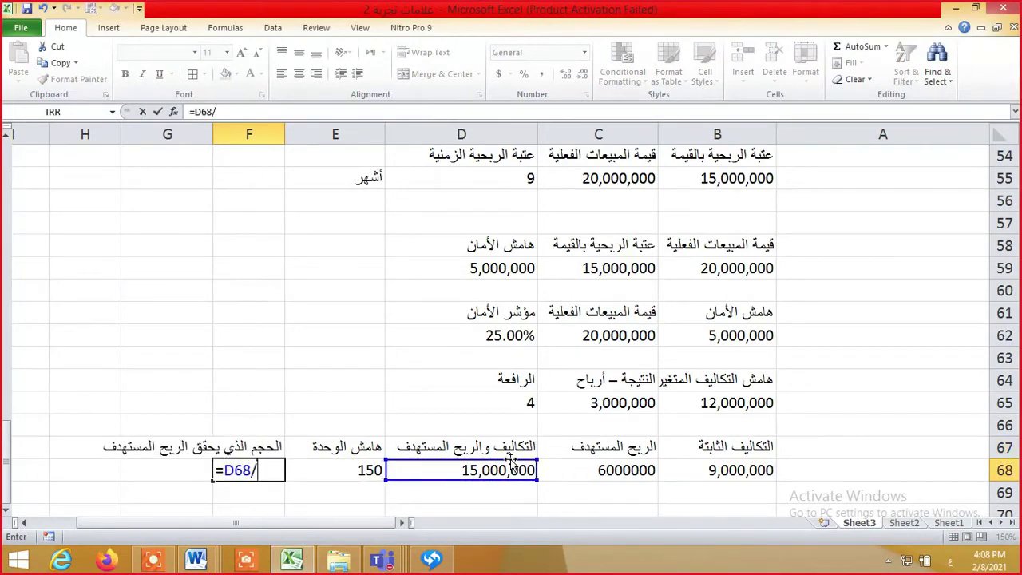
pyautogui.press('Left')
pyautogui.press('Return')
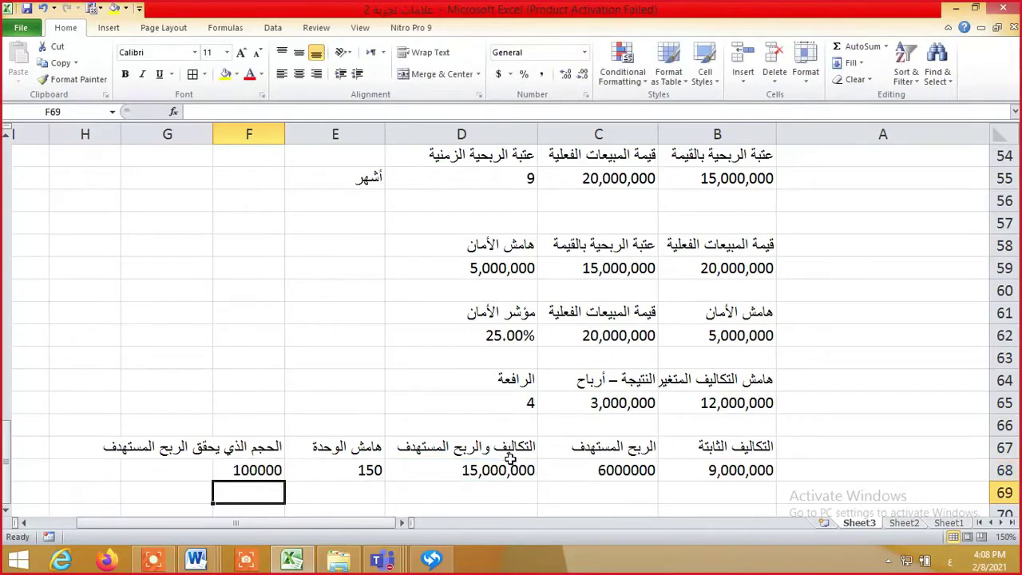
pyautogui.press('Up')
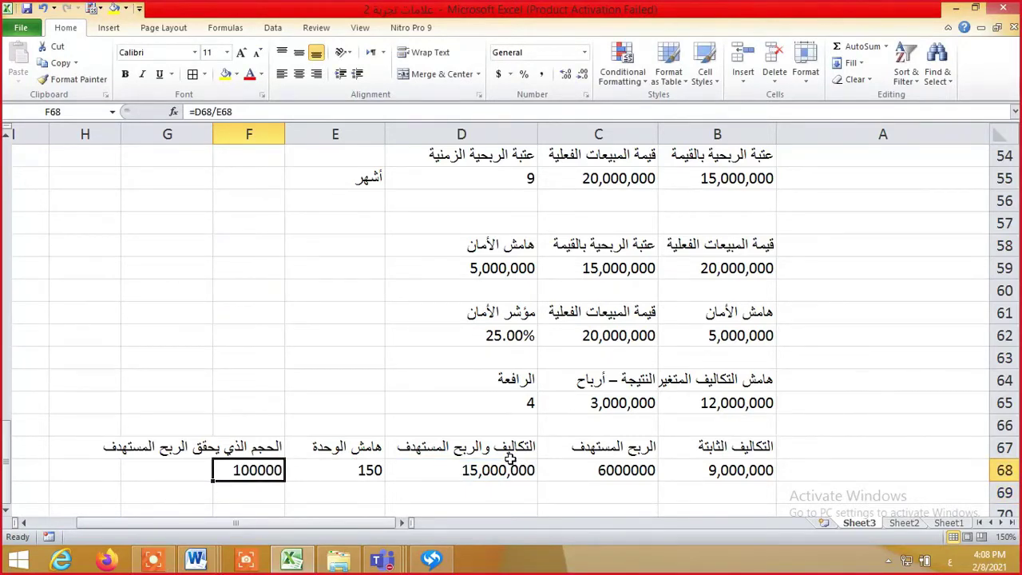
# Review requirement 11 and link B71:B72 to the fixed costs heading and value in B67:B68
pyautogui.hotkey('ctrl', 'Up')
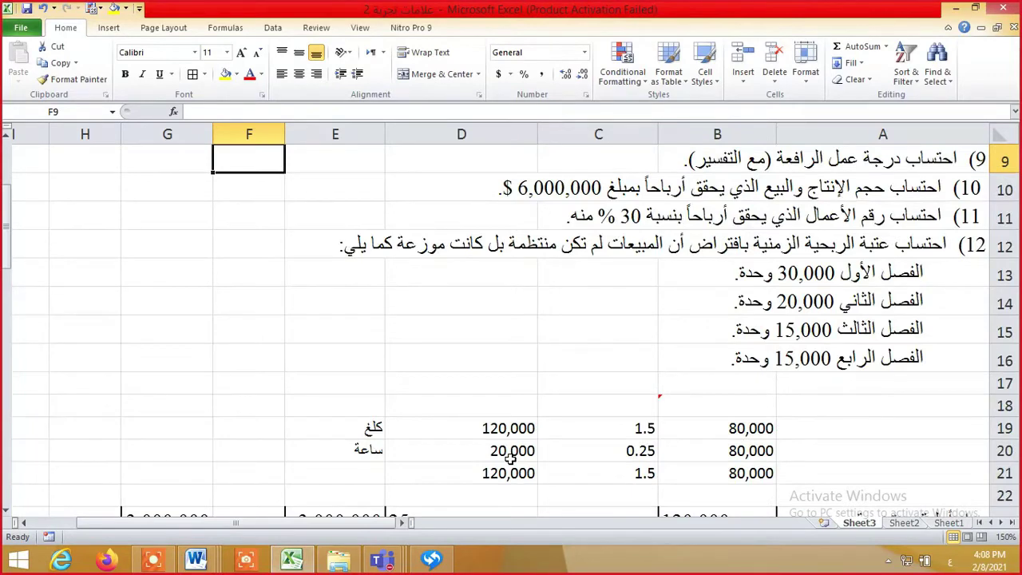
pyautogui.press('Down')
pyautogui.hotkey('ctrl', 'Down')
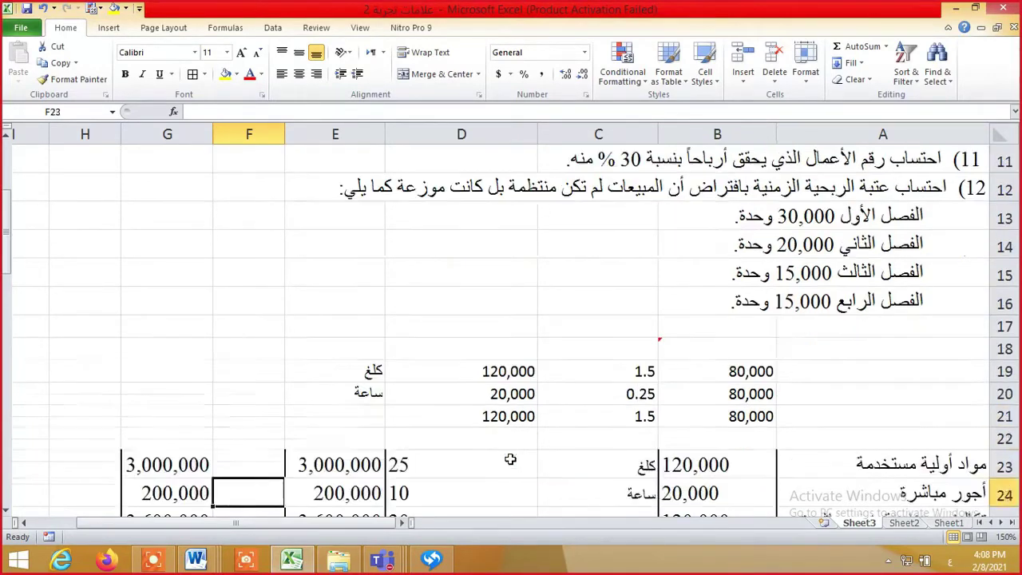
pyautogui.hotkey('ctrl', 'Down')
pyautogui.write('=')
pyautogui.press('Up')
pyautogui.press('Up')
pyautogui.press('Up')
pyautogui.press('Up')
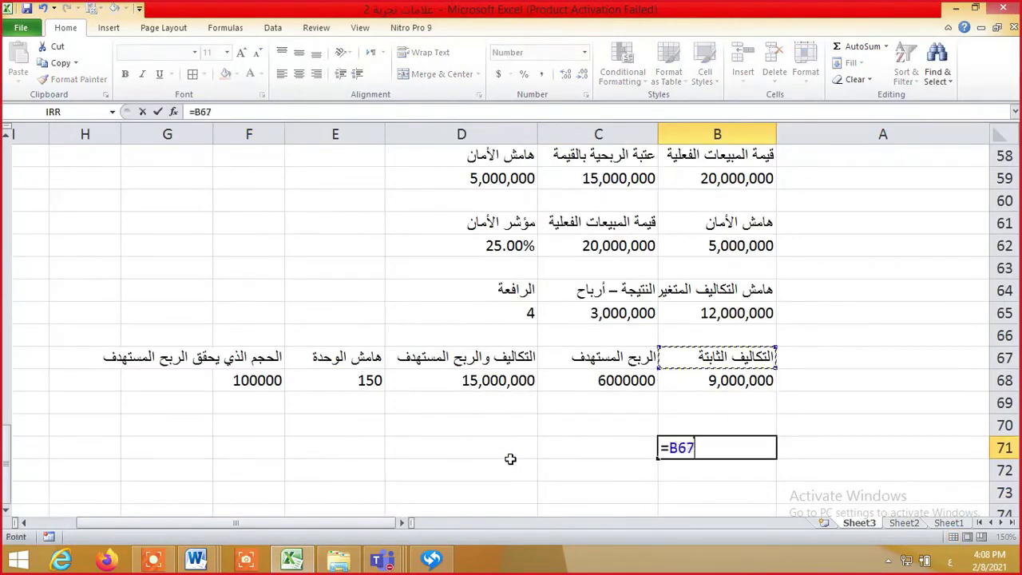
pyautogui.press('Tab')
# Link C71:C72 to the margin ratio heading "نسبة الهامش" and its value from the break-even by value calculation
pyautogui.write('=')
pyautogui.press('Up')
pyautogui.press('Up')
pyautogui.press('Up')
pyautogui.press('Up')
pyautogui.press('Up')
pyautogui.press('Up')
pyautogui.press('Up')
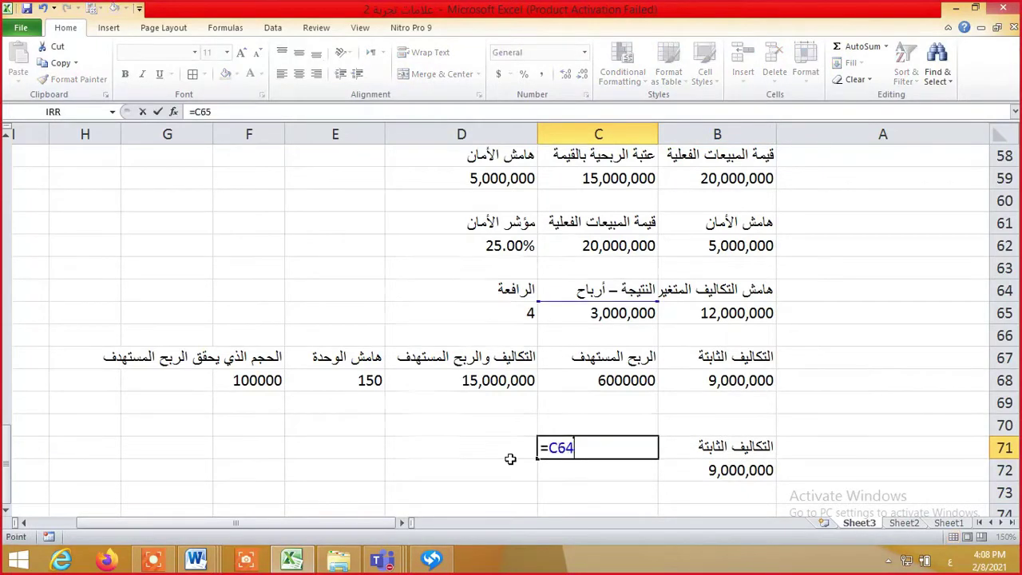
pyautogui.press('Tab')
# Enter the heading "نسبة الربح المستهدف" in D71 and the ratio 0.3 in D72, showing the ratios with two decimals
pyautogui.write('نسبة الربح المستهدف')
pyautogui.press('Return')
pyautogui.write('0.3')
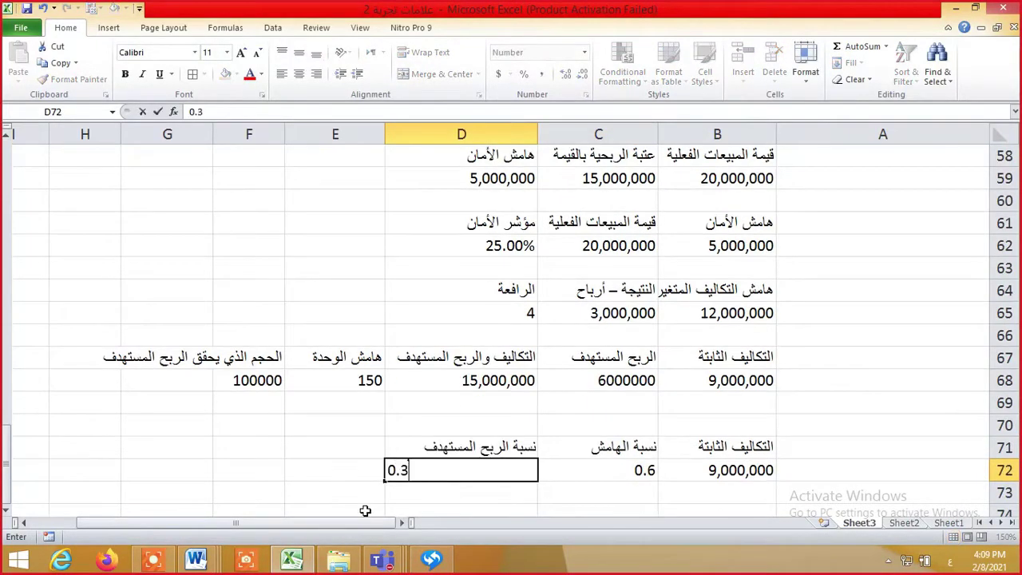
pyautogui.press('Tab')
# Enter the heading "نسبة مطروحا نسبة الربح المستهدف" in E71
pyautogui.press('Up')
pyautogui.write('نس')
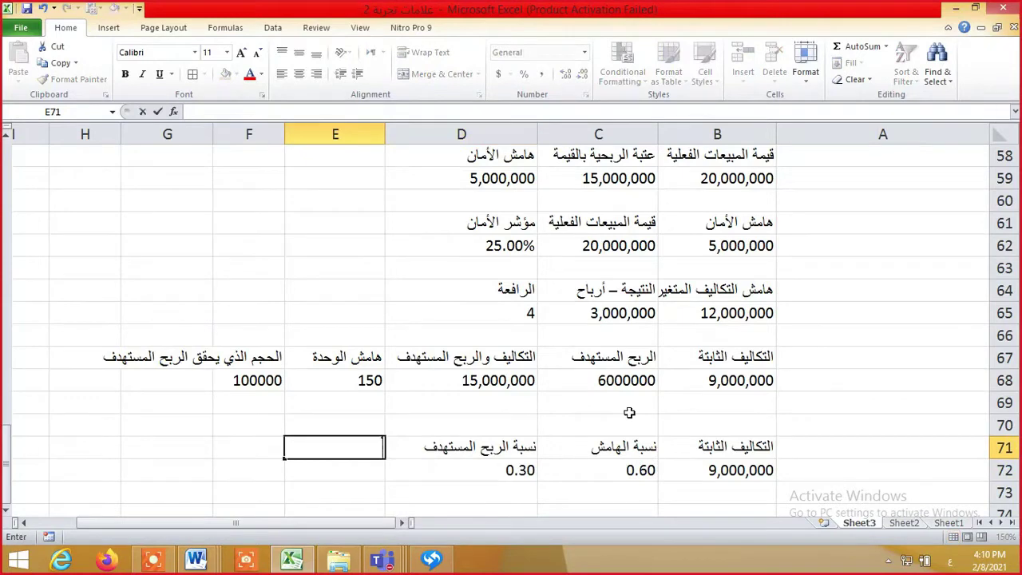
pyautogui.write('بة مطروحا نس')
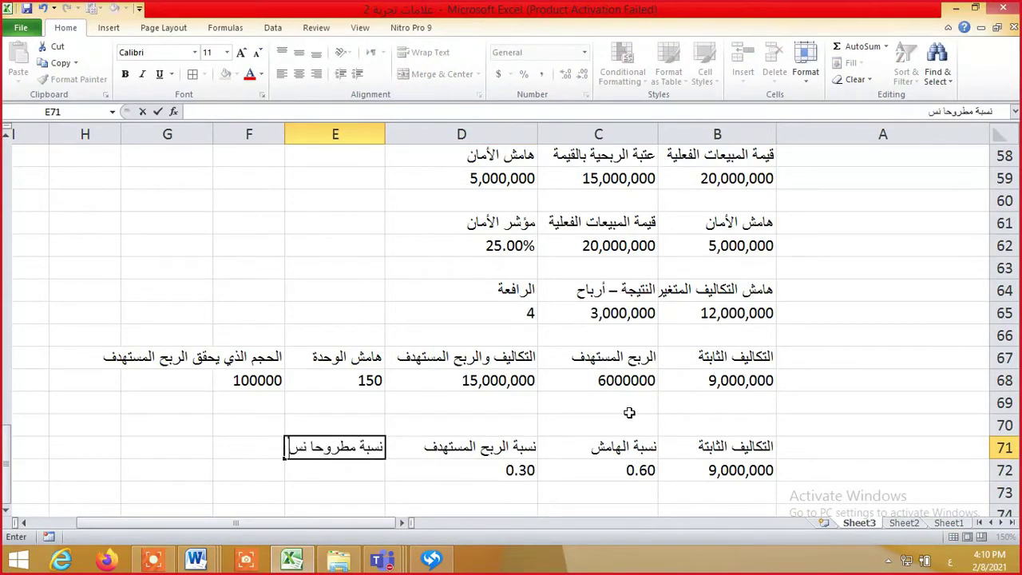
pyautogui.write('بة الربح المستهدف')
pyautogui.press('Return')
# Calculate the net ratio in E72 by subtracting the target profit ratio from the margin ratio with =C72-D72
pyautogui.write('=')
pyautogui.press('Right')
pyautogui.press('Right')
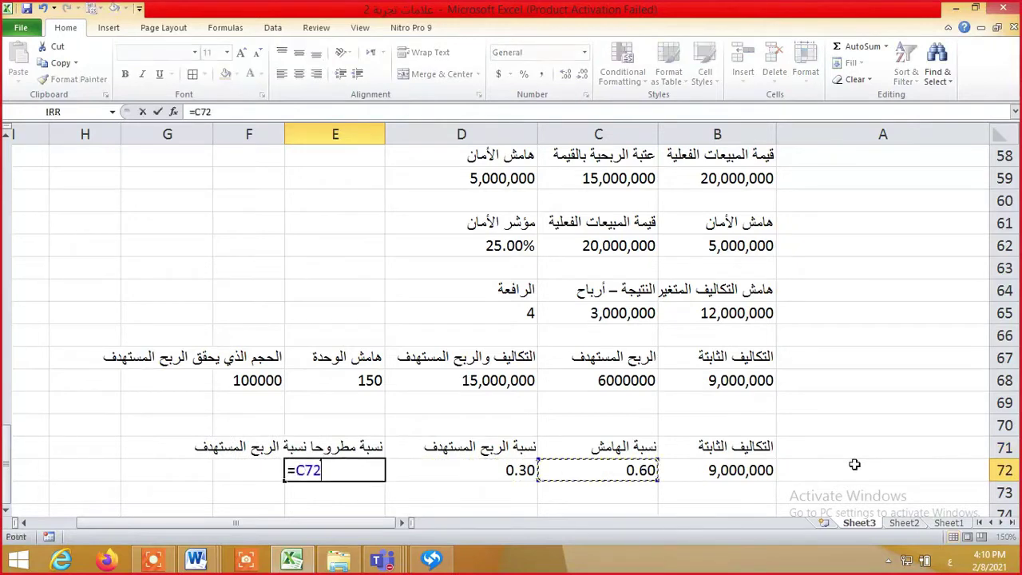
pyautogui.write('-')
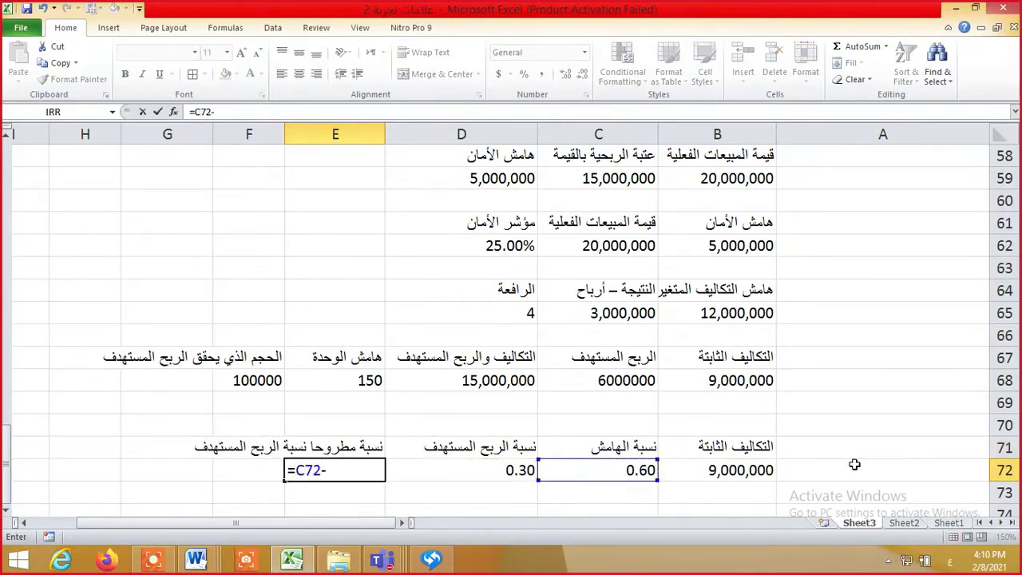
pyautogui.press('Right')
pyautogui.press('Return')
# Calculate the target turnover in G72 by dividing fixed costs by the net ratio with =B72/E72
pyautogui.press('Up')
pyautogui.press('Left')
pyautogui.press('Left')
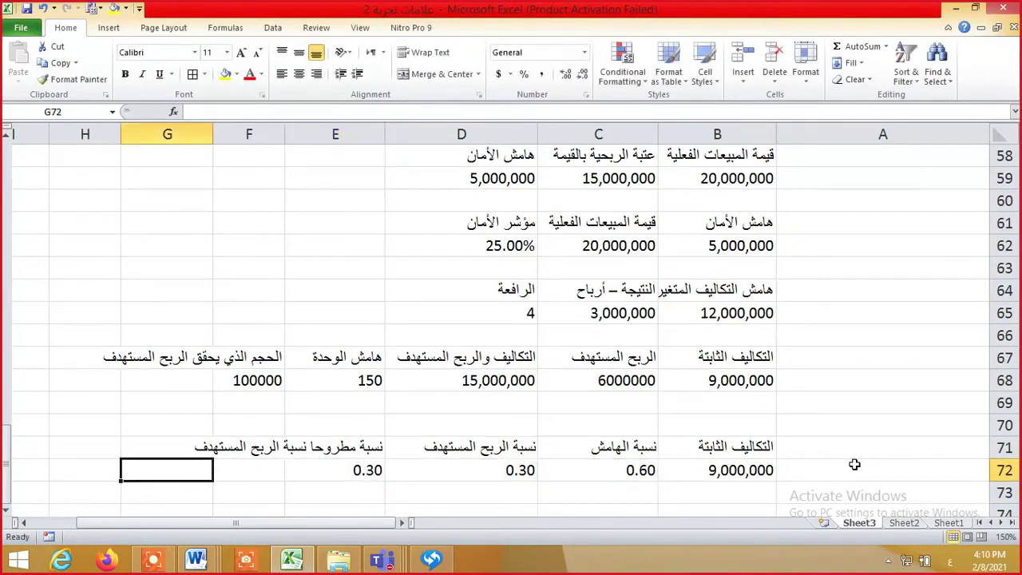
pyautogui.write('=')
pyautogui.press('Right')
pyautogui.press('Right')
pyautogui.press('Right')
pyautogui.press('Right')
pyautogui.press('Right')
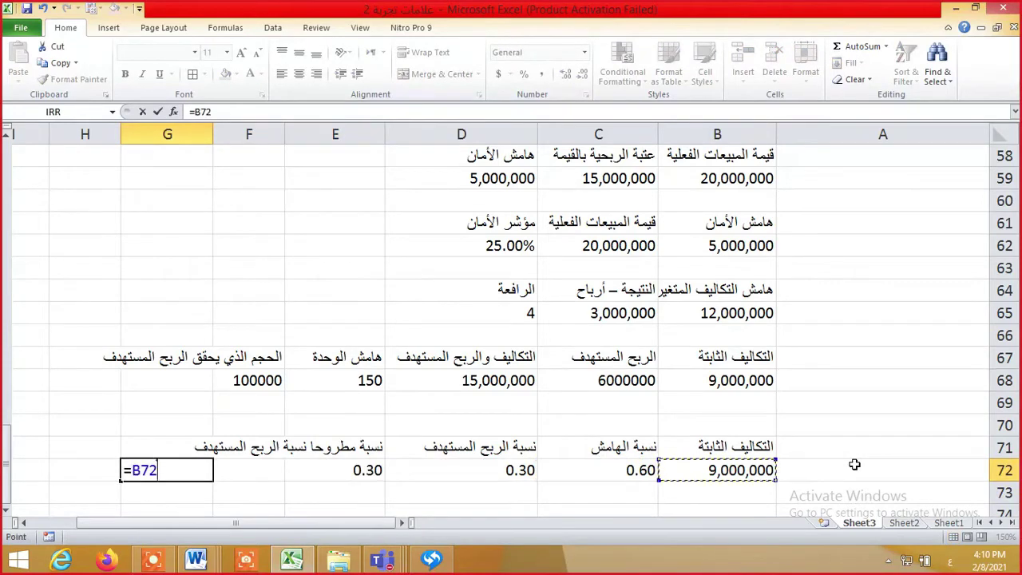
pyautogui.write('/')
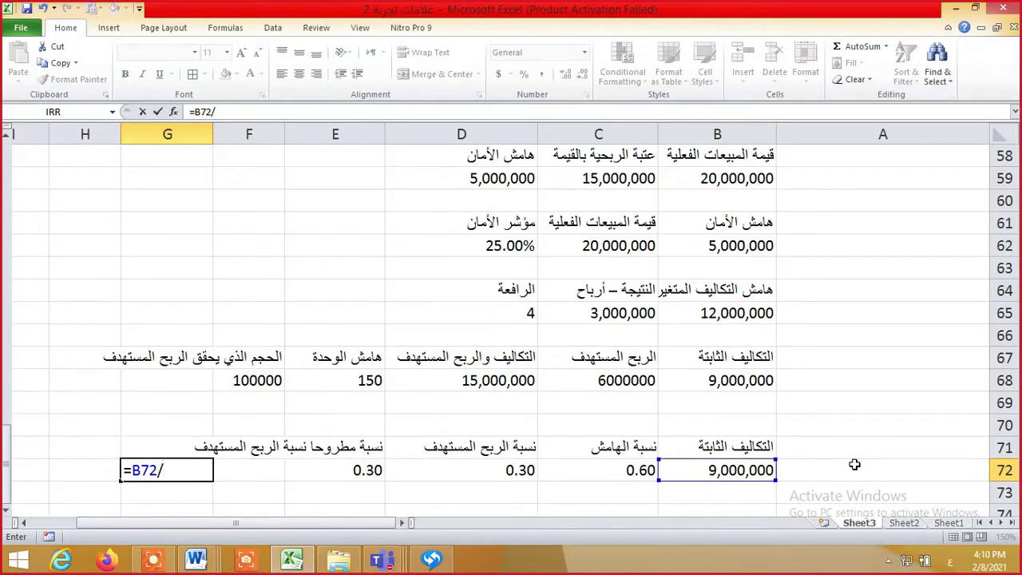
pyautogui.write('e72')
pyautogui.press('Return')
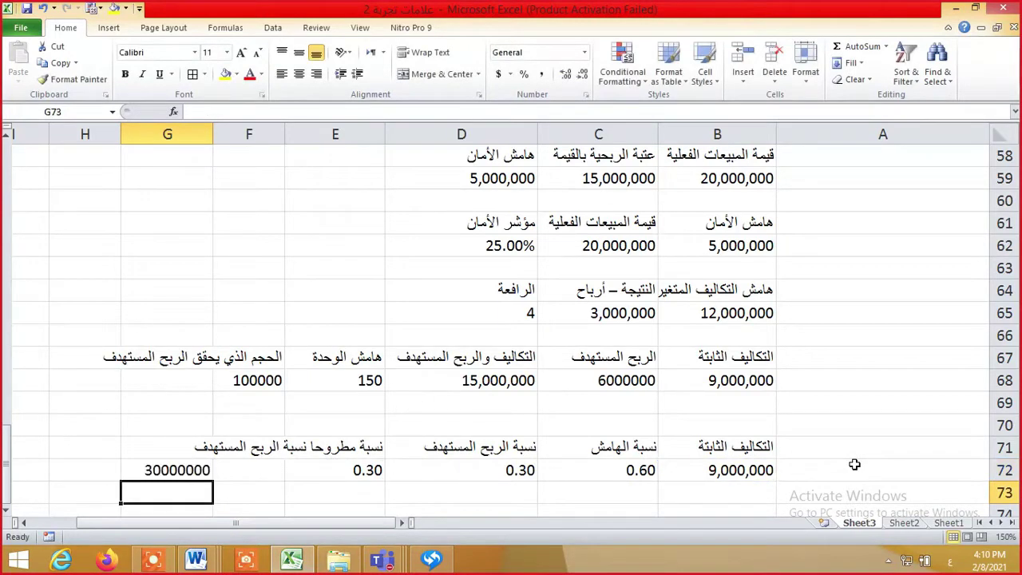
pyautogui.press('Up')
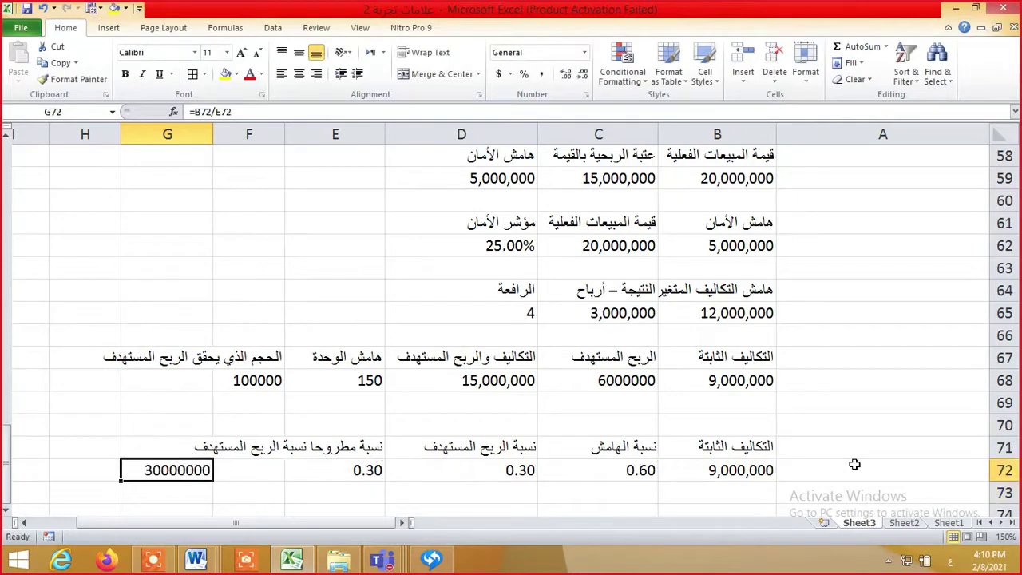
# Review requirement 12 and place its quarter labels in A75:A78 with quantities 30,000, 20,000, 15,000 and 15,000 in C75:C78
pyautogui.press('Down')
pyautogui.press('Down')
pyautogui.press('Down')
pyautogui.press('Down')
pyautogui.press('Down')
pyautogui.moveTo(9, 452); pyautogui.dragTo(4, 217)
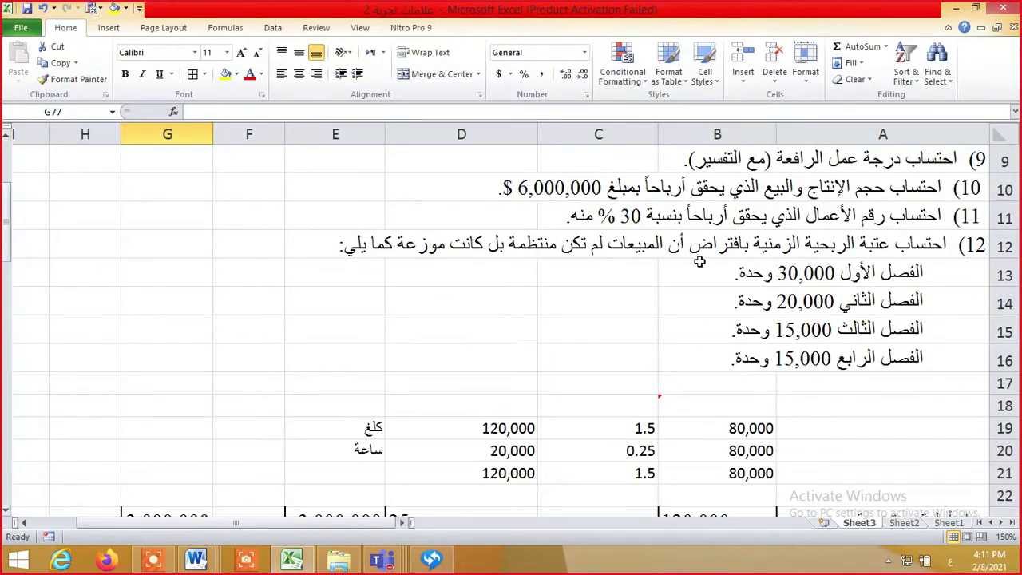
pyautogui.scroll(-3, 642, 360)
pyautogui.scroll(-15, 635, 392)
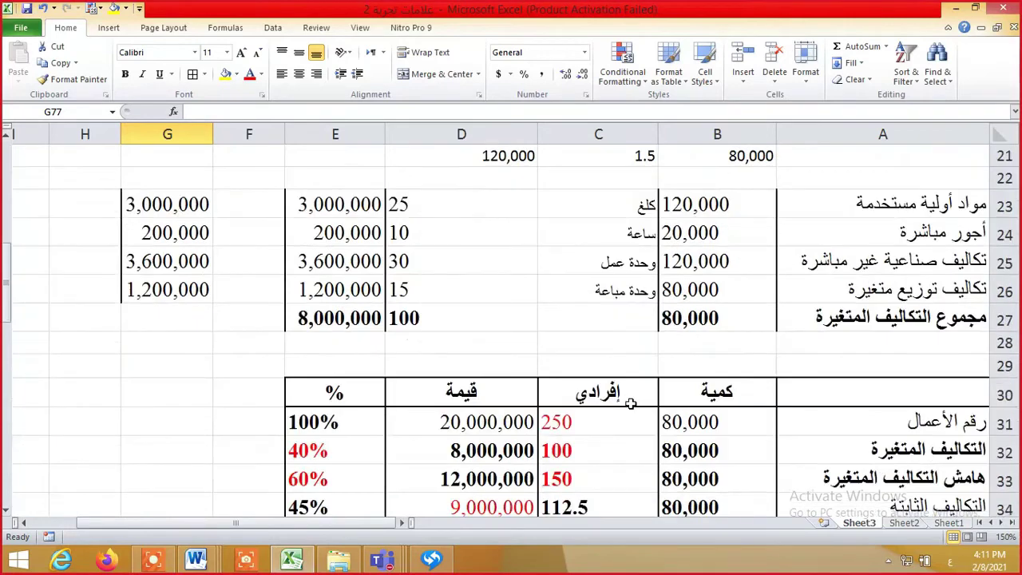
pyautogui.click(890, 362)
pyautogui.hotkey('ctrl', 'c')
pyautogui.click(835, 395)
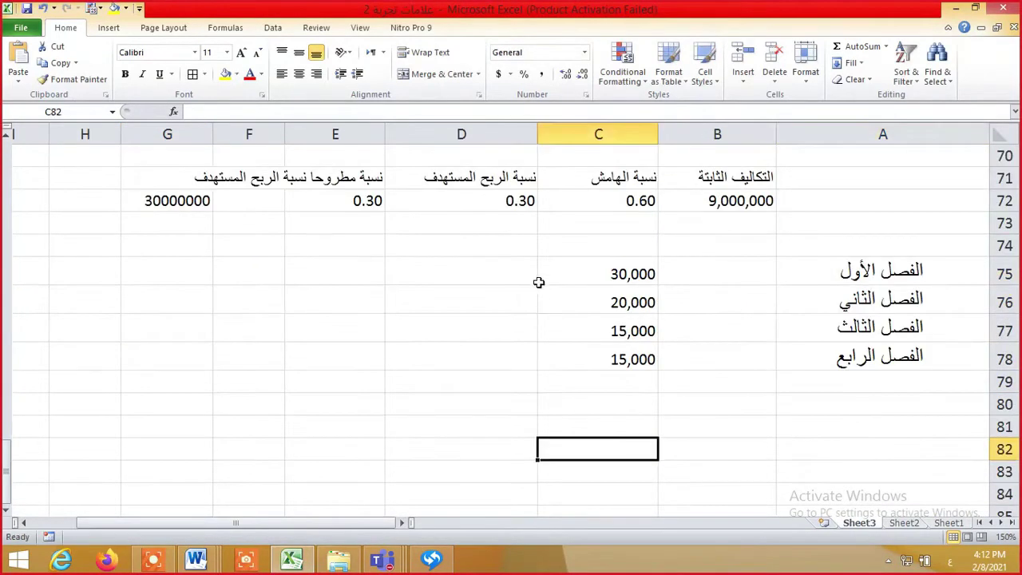
# Widen column B slightly and link D75 to the first quarter's quantity in C75
pyautogui.click(540, 277)
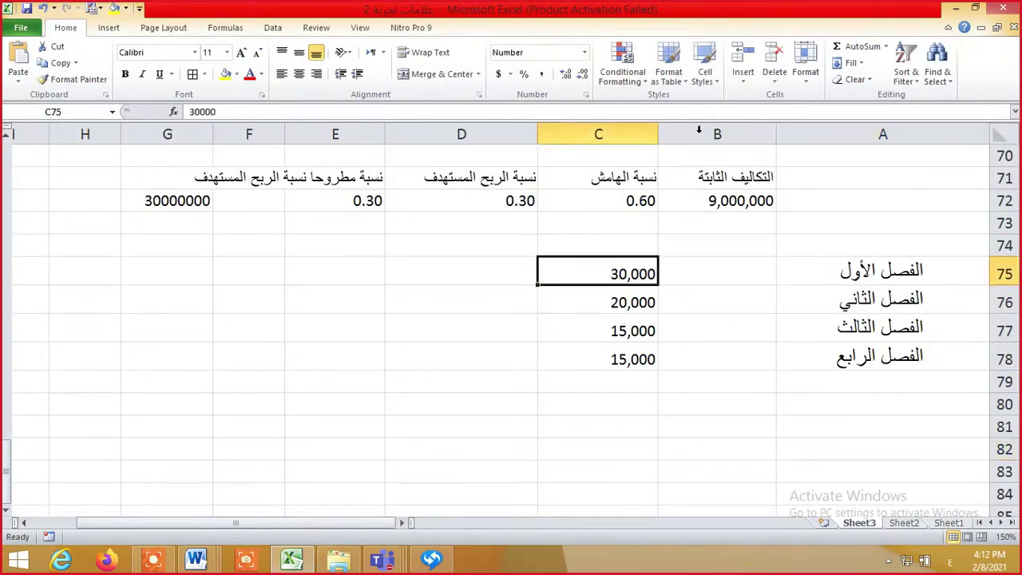
pyautogui.moveTo(660, 135); pyautogui.dragTo(640, 134)
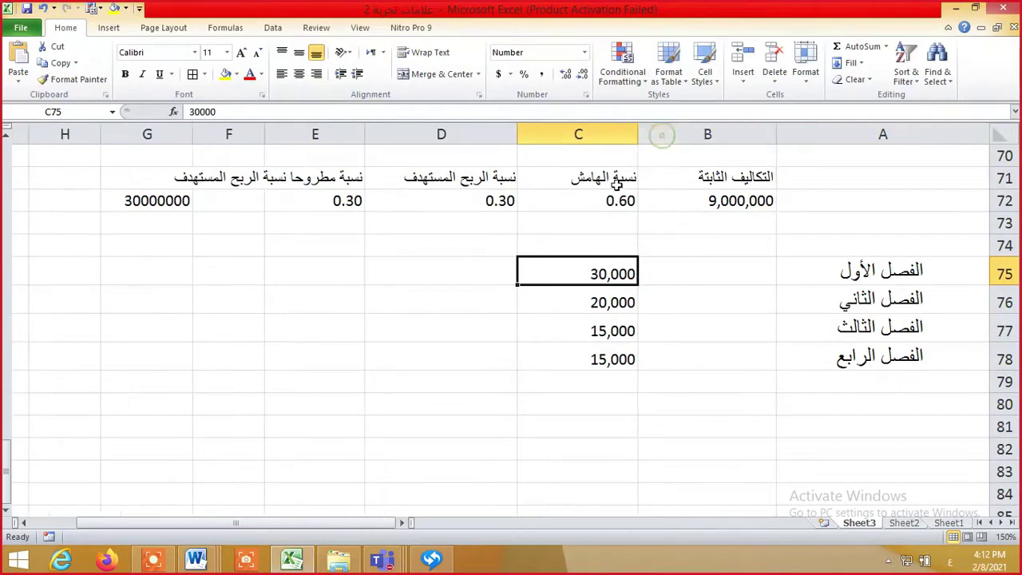
pyautogui.click(463, 269)
pyautogui.write('=')
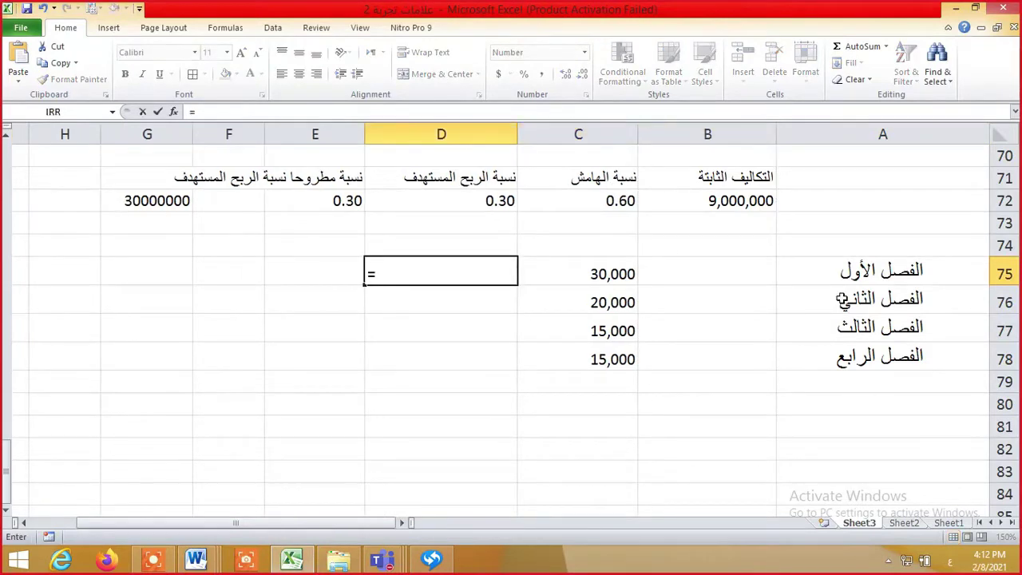
pyautogui.press('Right')
pyautogui.press('Return')
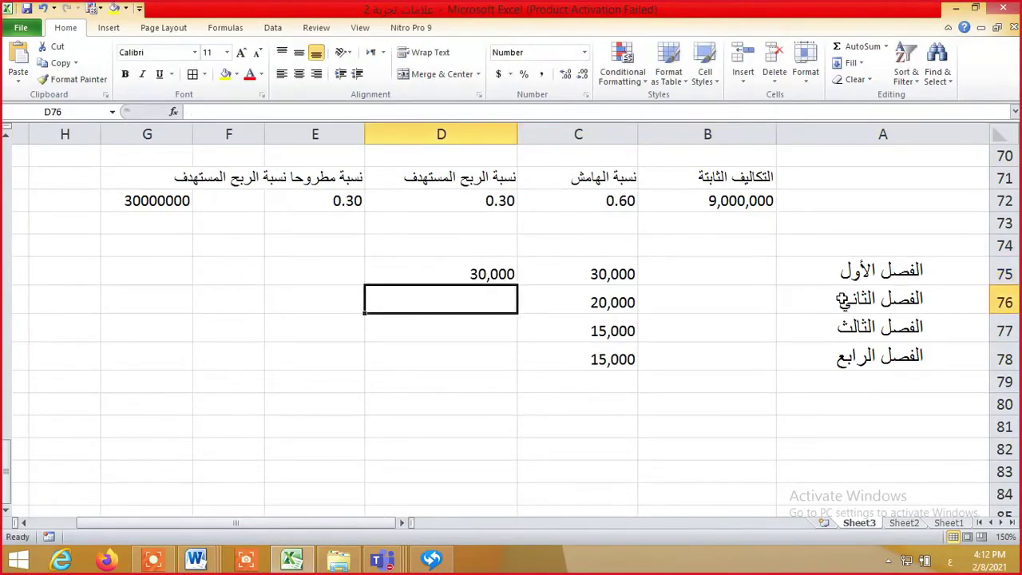
# Accumulate the second and third quarters' quantities with =D75+C76 in D76 and =D76+C77 in D77
pyautogui.write('=')
pyautogui.press('Up')
pyautogui.write('+')
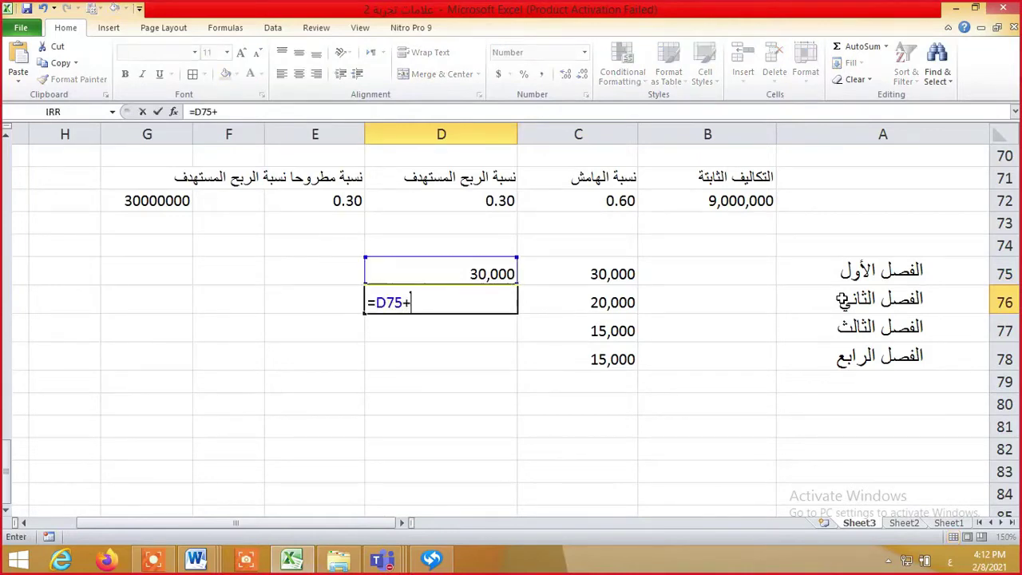
pyautogui.press('Left')
pyautogui.press('Return')
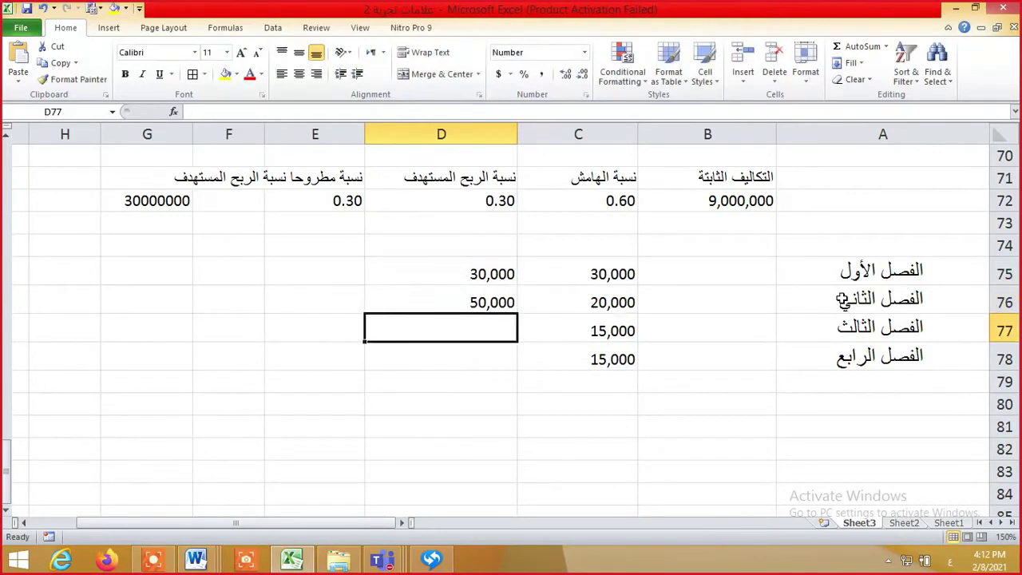
pyautogui.write('=')
pyautogui.press('Up')
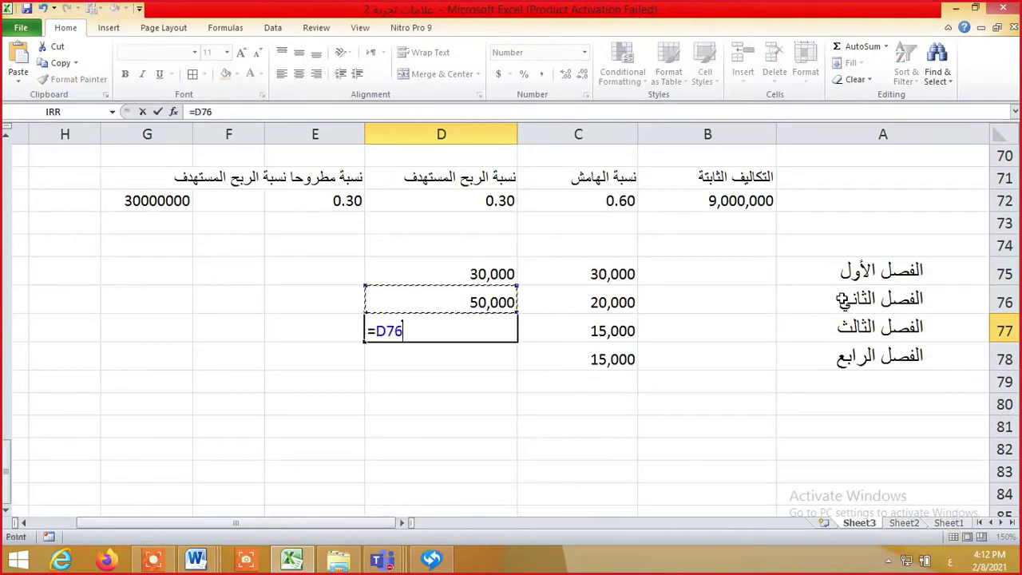
pyautogui.write('+')
pyautogui.press('Left')
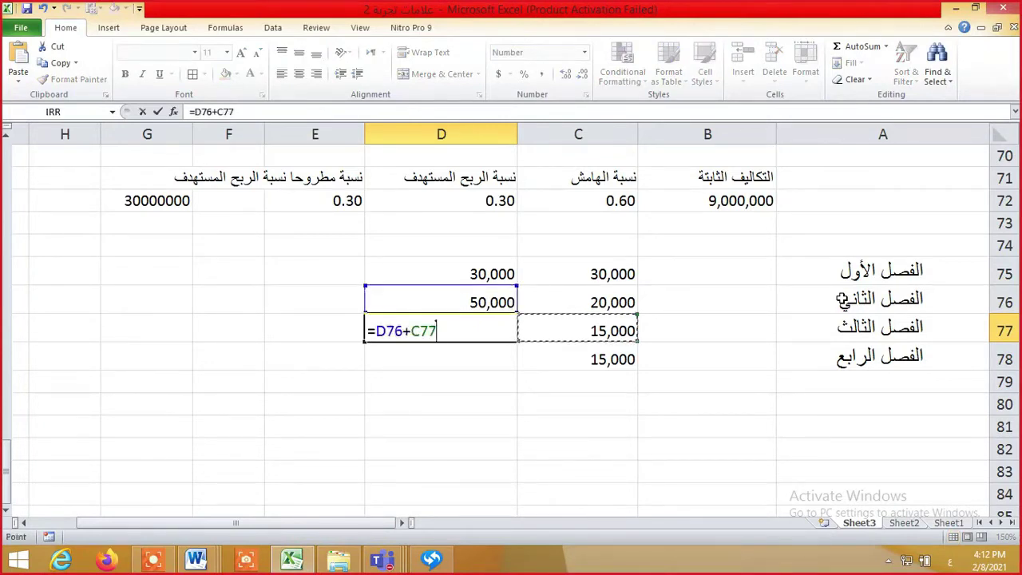
pyautogui.press('Return')
# Enter the fourth quarter's cumulative quantity in D78 as =D77+C78 and total the quarterly quantities in C79
pyautogui.write('=')
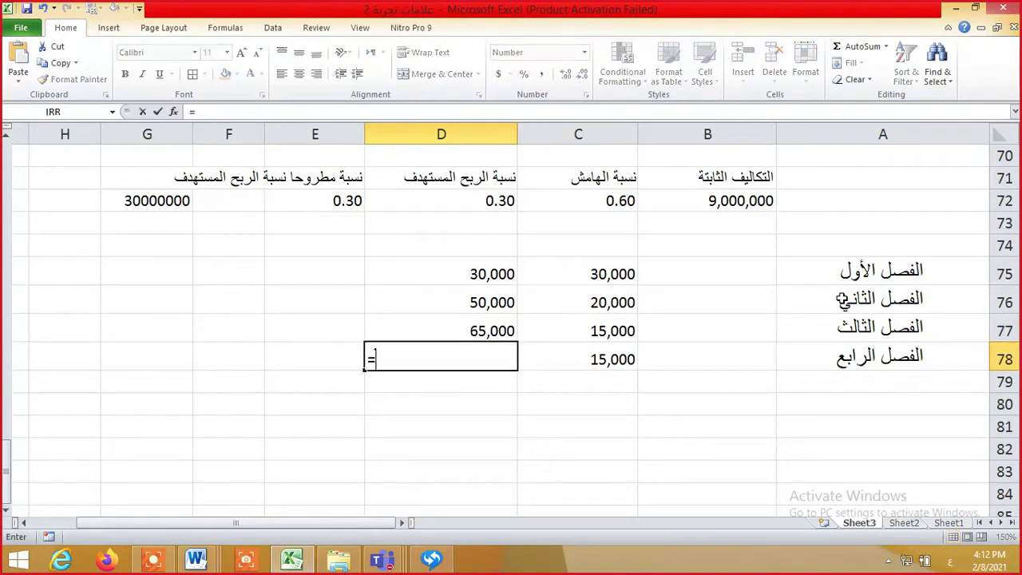
pyautogui.press('Up')
pyautogui.write('+')
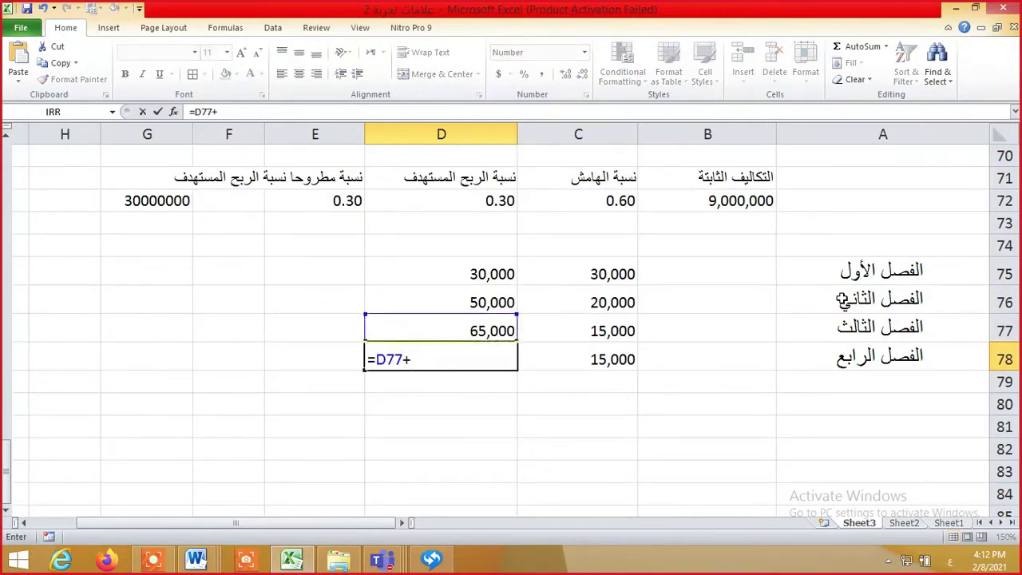
pyautogui.press('Left')
pyautogui.press('Return')
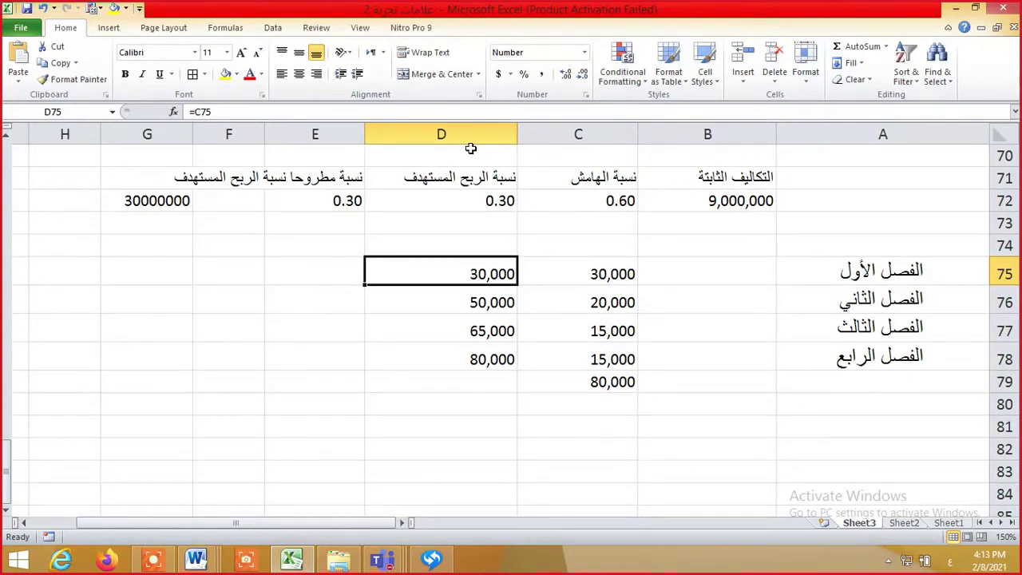
# Check the cumulative quantities in D75:D78 and enter the break-even volume 60000 in E76
pyautogui.press('Down')
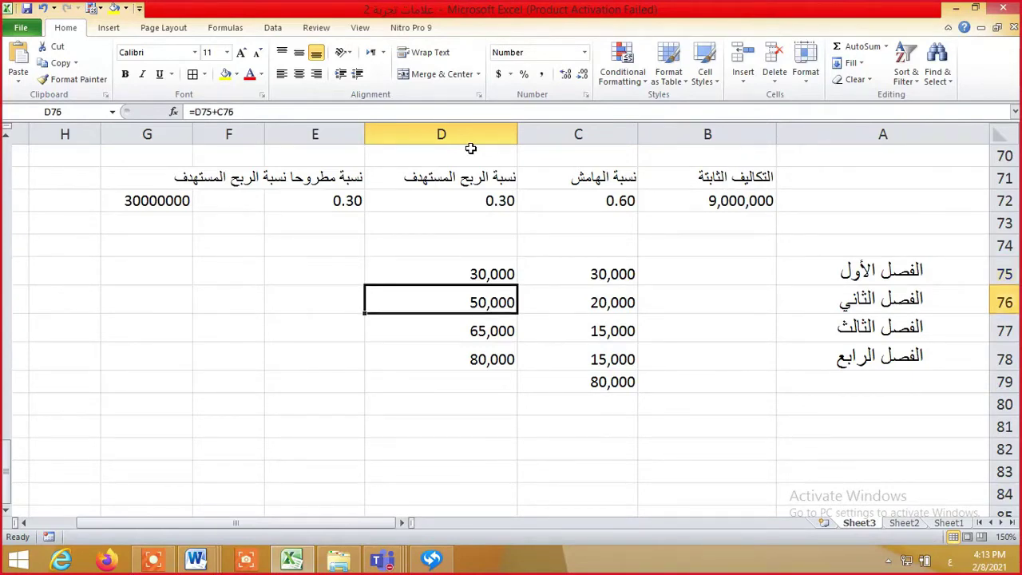
pyautogui.press('Down')
pyautogui.press('Down')
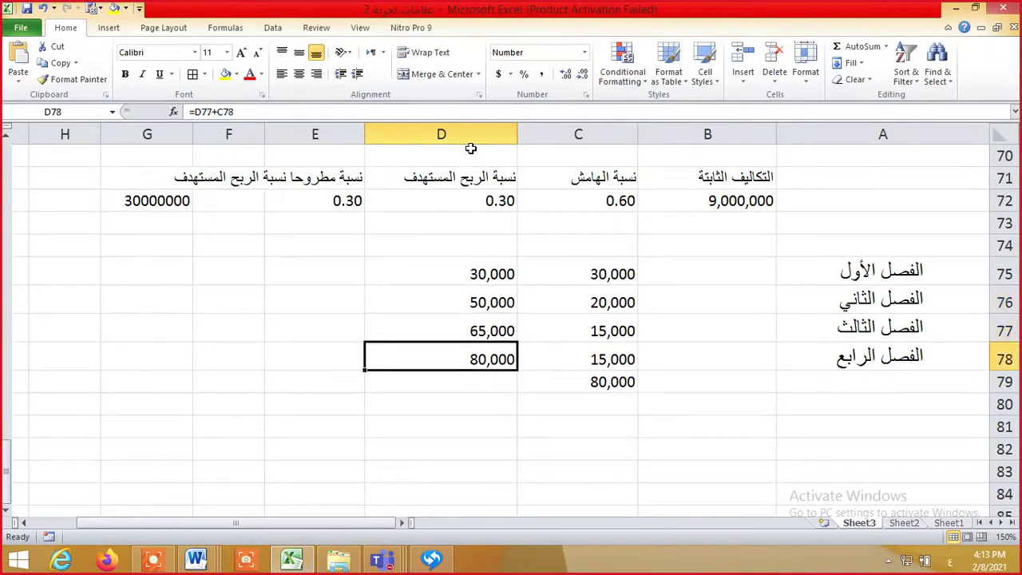
pyautogui.press('Up')
pyautogui.press('Up')
pyautogui.press('Left')
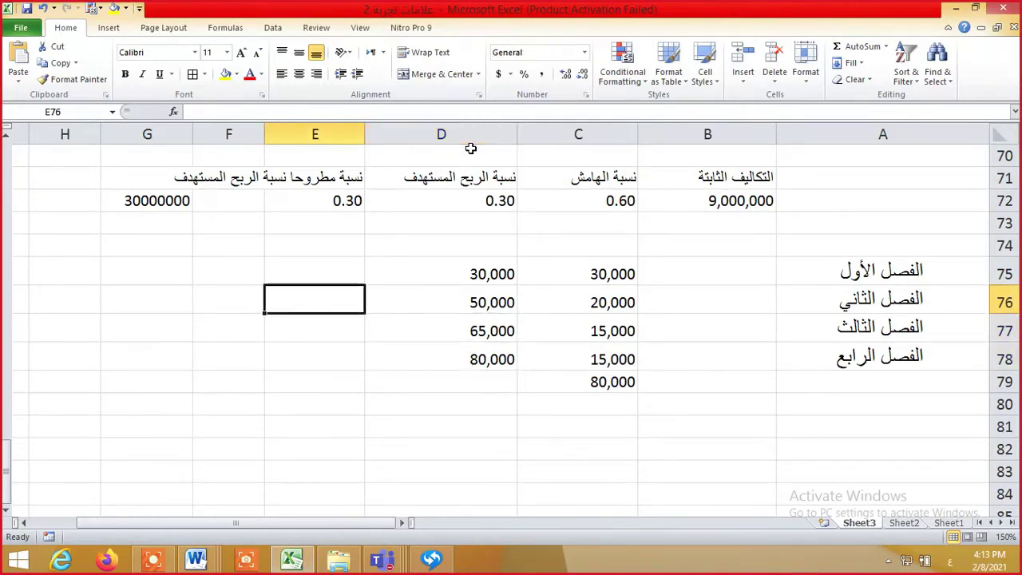
pyautogui.write('60000')
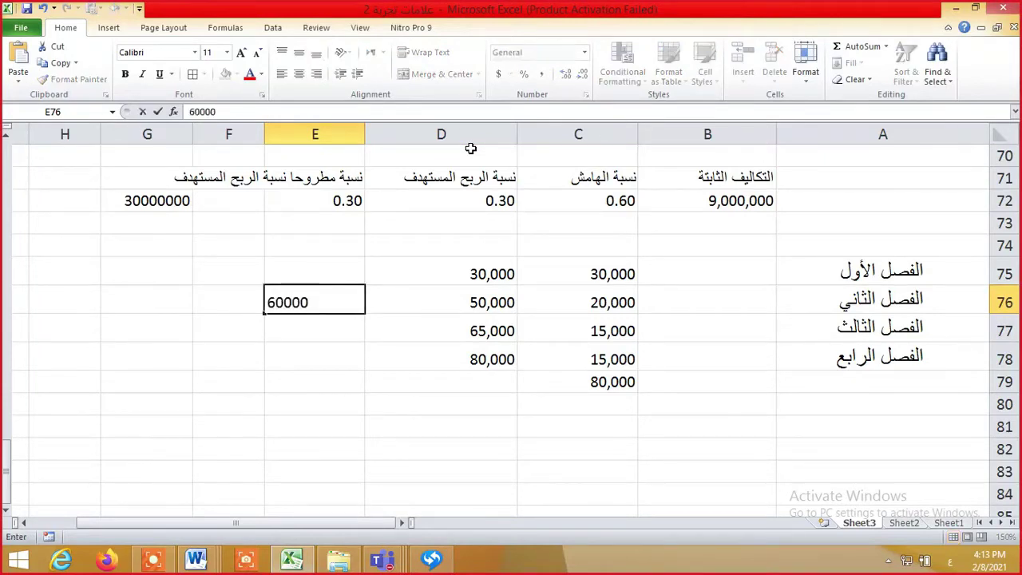
pyautogui.press('Left')
# Calculate in F76 the units still needed after the second quarter with =E76-D76
pyautogui.write('=')
pyautogui.press('Right')
pyautogui.write('-')
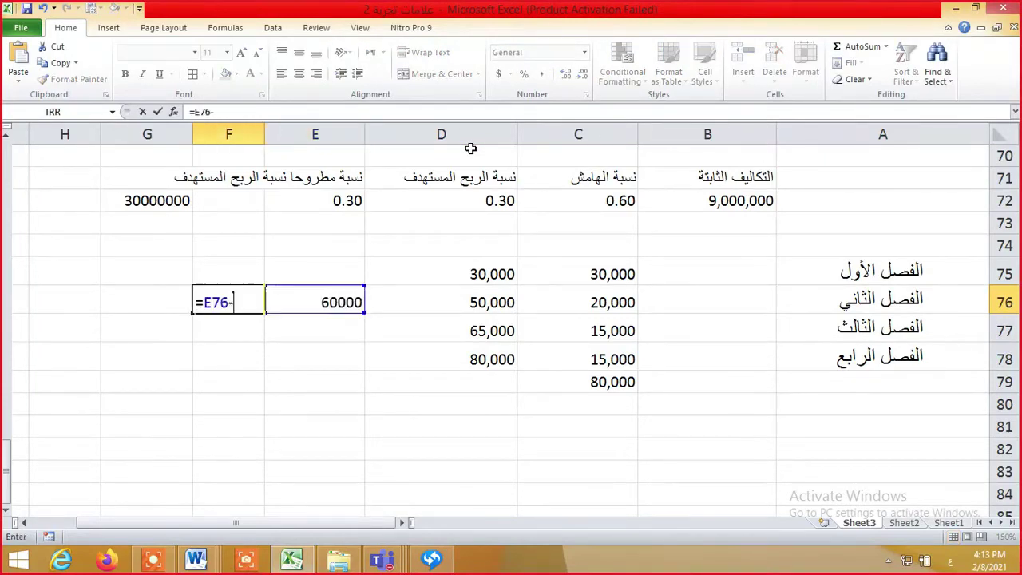
pyautogui.press('Right')
pyautogui.press('Right')
pyautogui.press('Return')
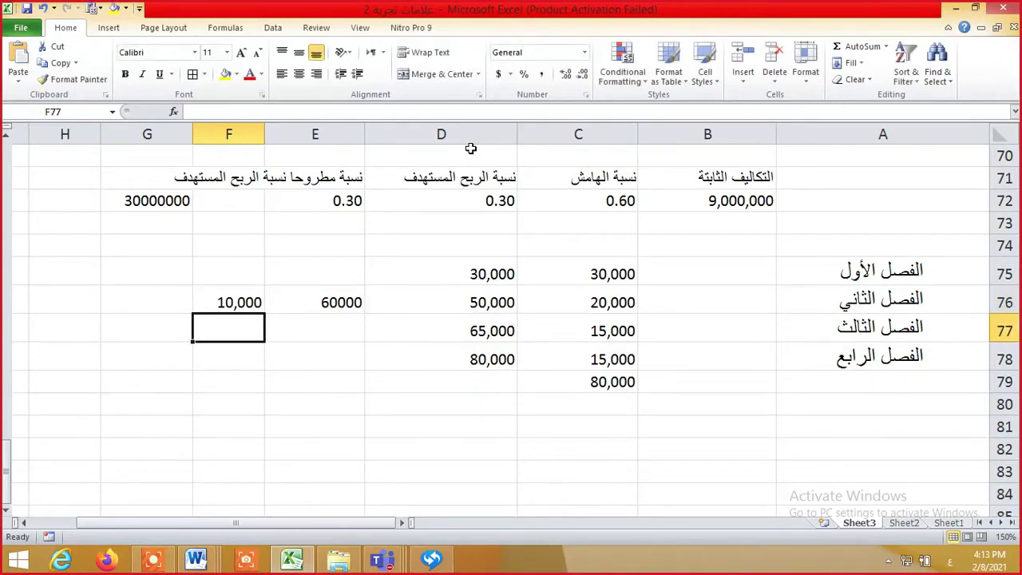
# In C82, divide the units still needed in F76 by the third quarter's 15,000 units
pyautogui.press('Down')
pyautogui.press('Down')
pyautogui.press('Right')
pyautogui.press('Down')
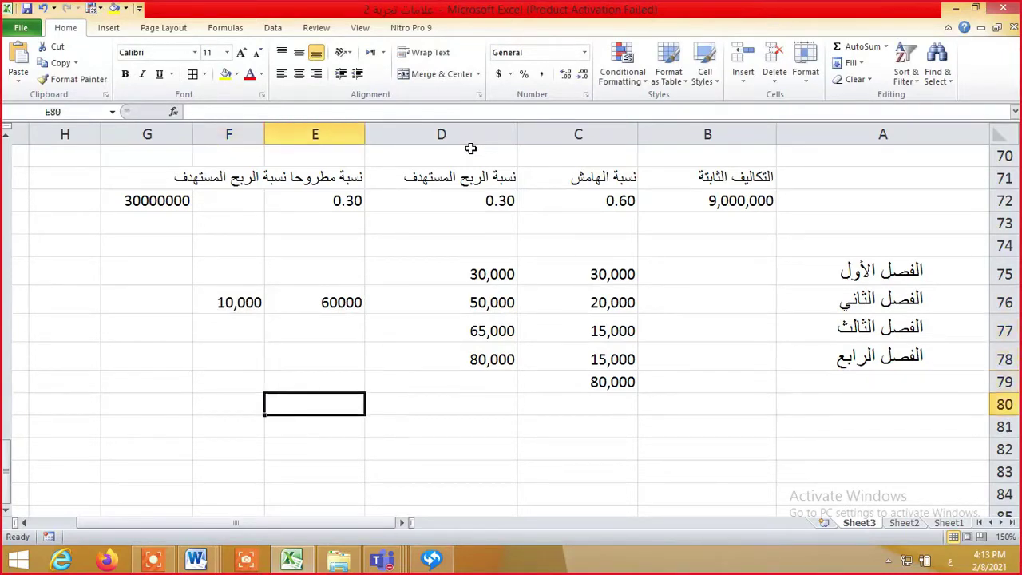
pyautogui.press('Down')
pyautogui.press('Right')
pyautogui.press('Down')
pyautogui.press('Right')
pyautogui.write('=')
pyautogui.press('Up')
pyautogui.press('Up')
pyautogui.press('Up')
pyautogui.press('Up')
pyautogui.press('Up')
pyautogui.press('Up')
pyautogui.press('Left')
pyautogui.press('Left')
pyautogui.press('Left')
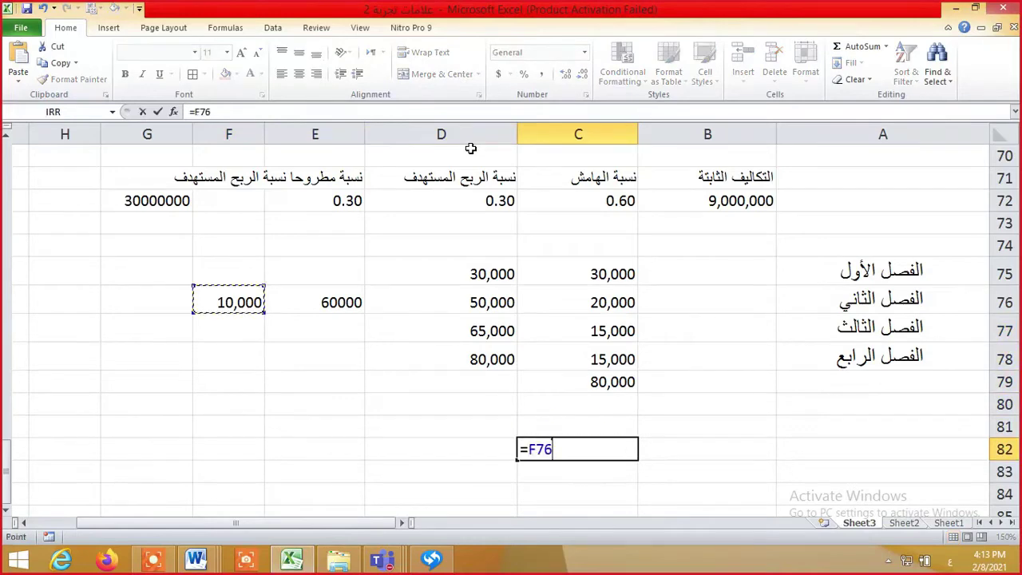
pyautogui.press('Return')
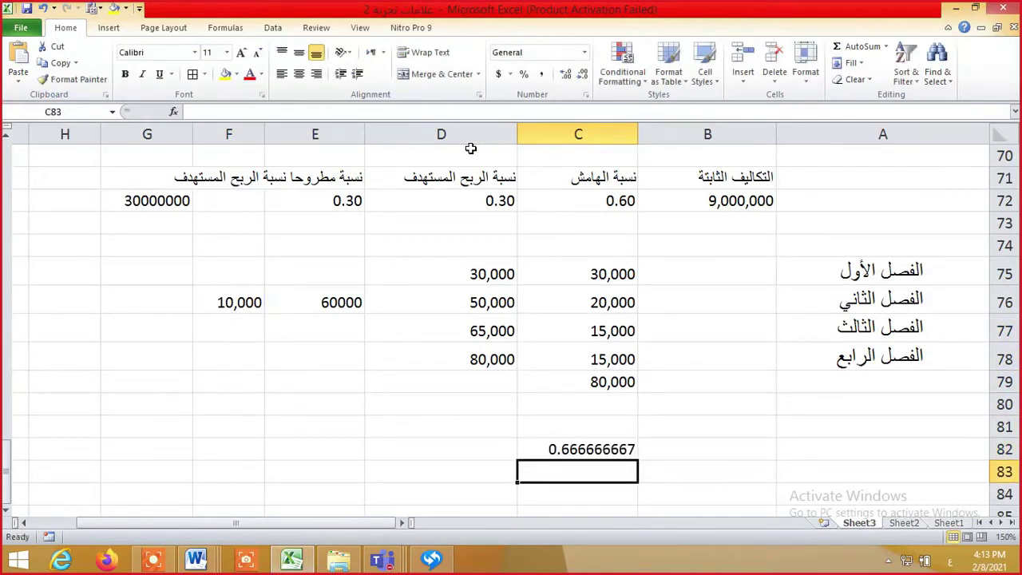
# Enter 3 months in D82 and convert the quarter fraction to months in E82 with =C82*D82
pyautogui.press('Up')
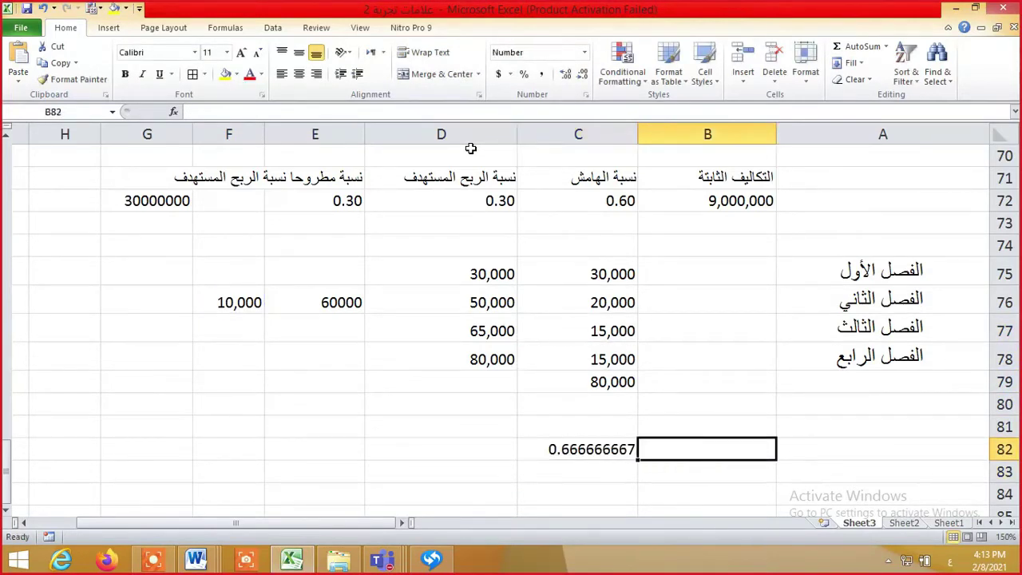
pyautogui.press('Left')
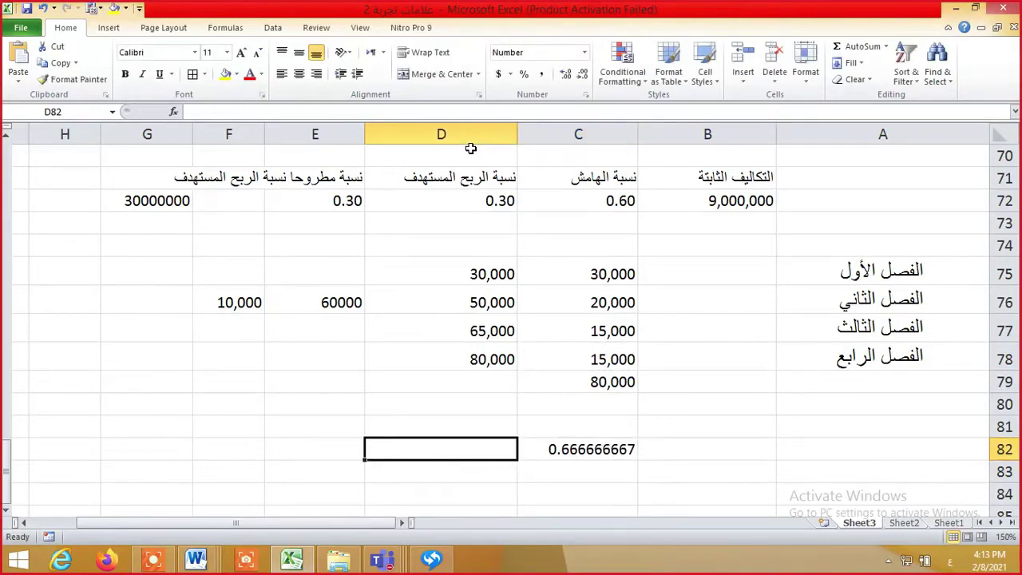
pyautogui.write('3')
pyautogui.press('Left')
pyautogui.write('=C82')
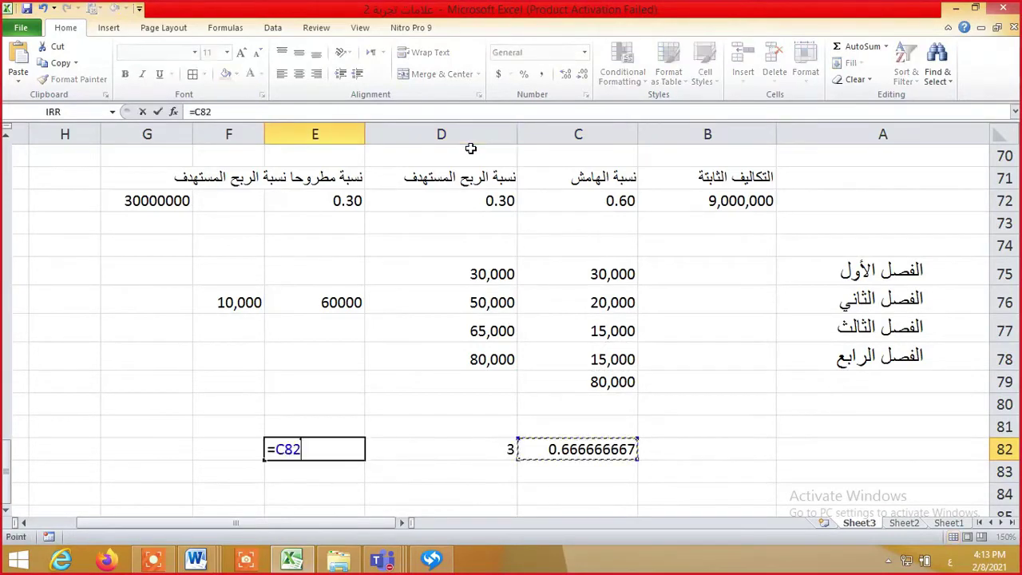
pyautogui.write('*D82')
pyautogui.press('Return')
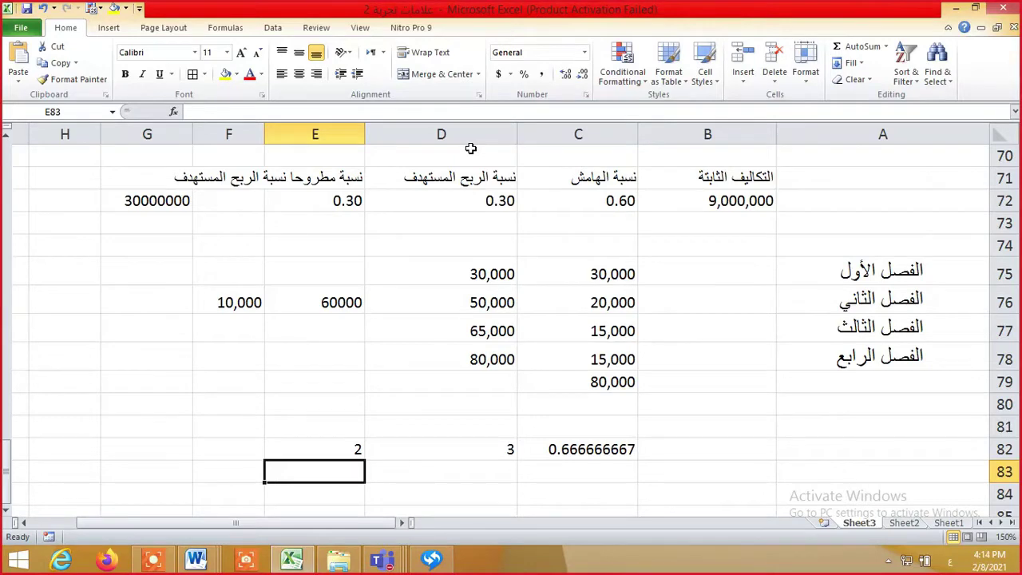
# Examine the cumulative quarterly quantities in column D against the break-even volume in E76
pyautogui.press('Up')
pyautogui.press('Up')
pyautogui.press('Up')
pyautogui.press('Up')
pyautogui.press('Up')
pyautogui.press('Up')
pyautogui.press('Down')
pyautogui.press('Right')
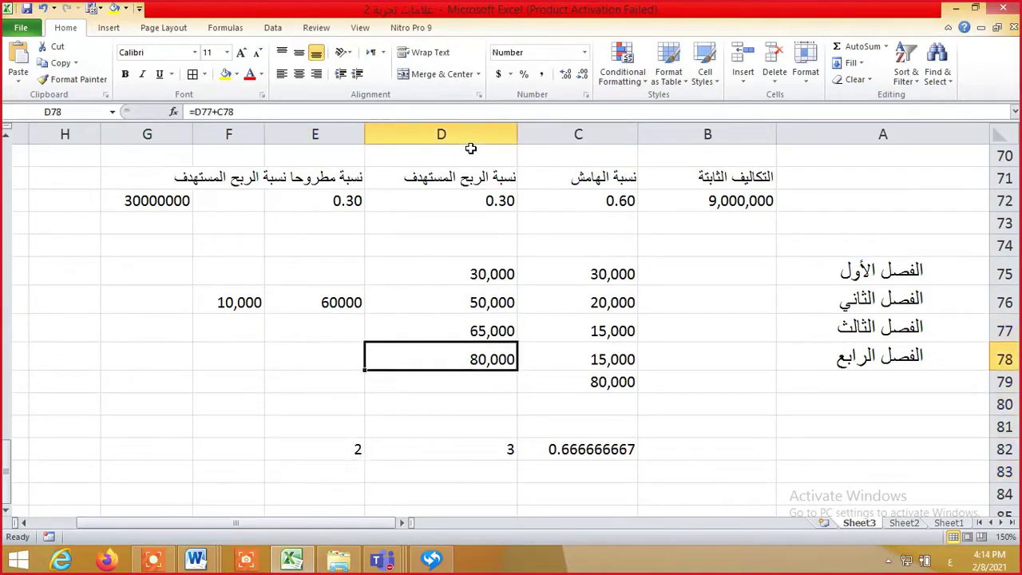
# Set the third quarter's period in D82 to 90 days instead of months
pyautogui.press('Down')
pyautogui.press('Down')
pyautogui.press('Down')
pyautogui.press('Down')
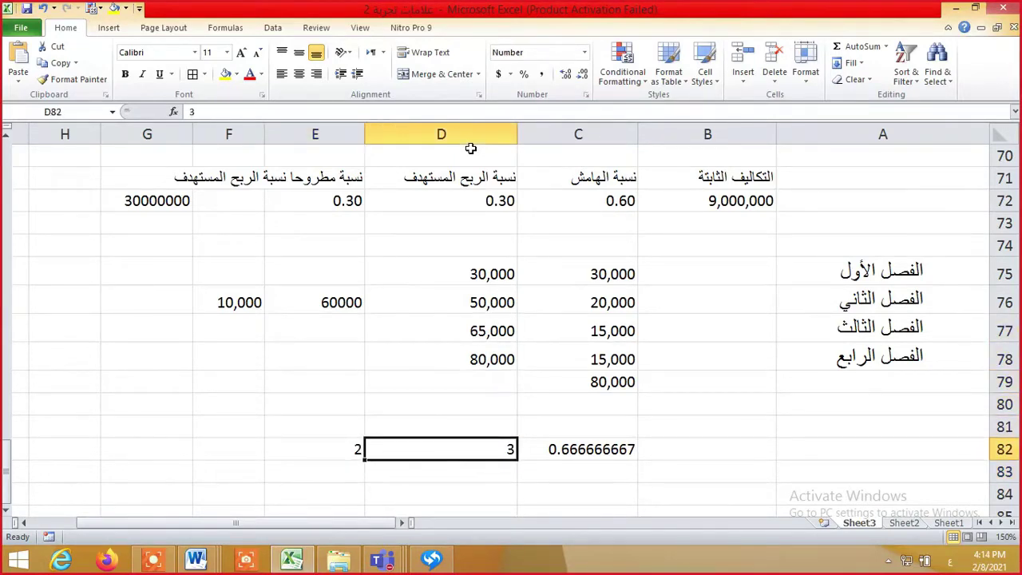
pyautogui.write('90')
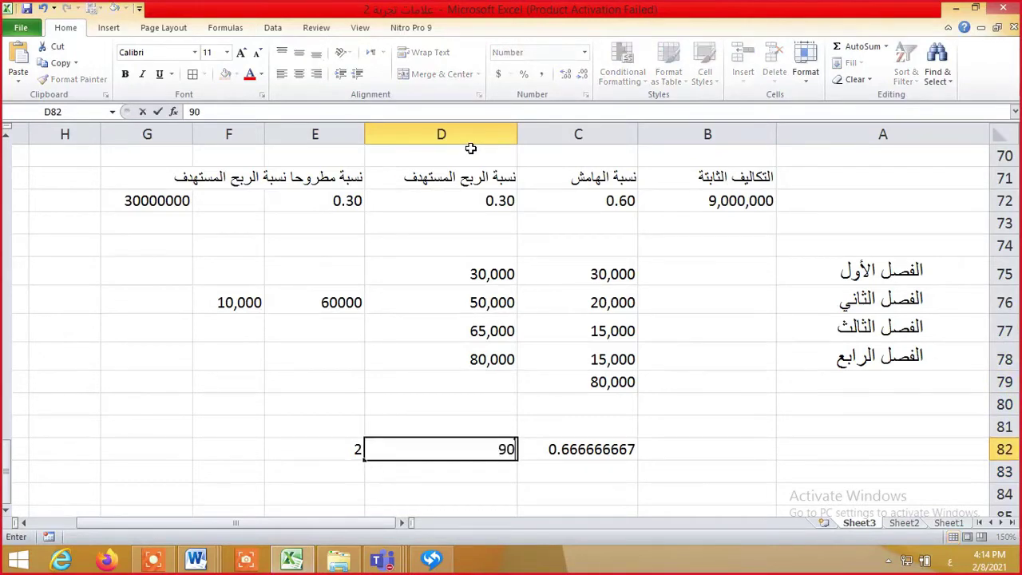
pyautogui.press('Left')
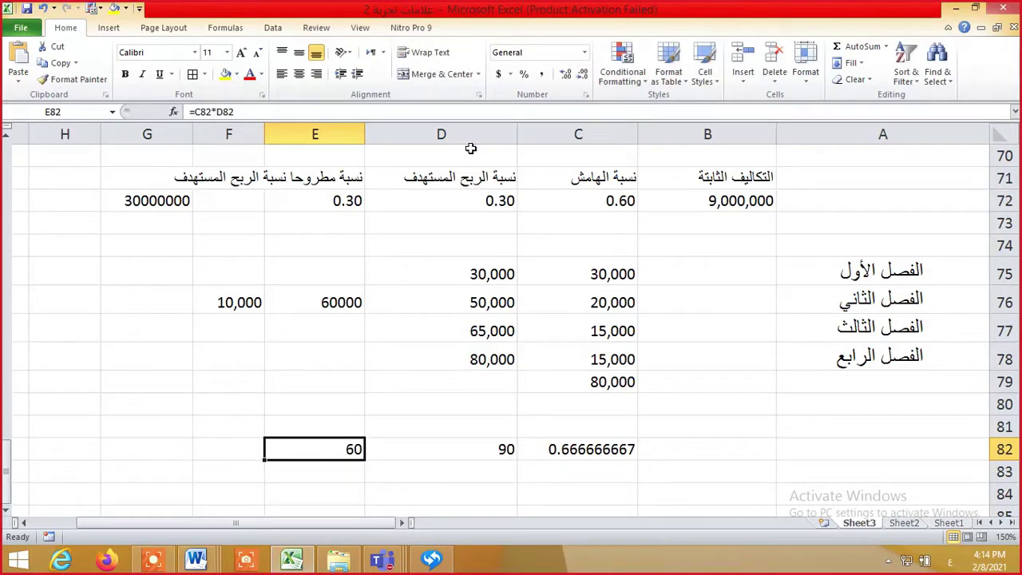
# Switch to the Word document محاسبة تحليلية 1 نهائي 2020, copy the raw material (ك) stock card rows and return to Excel
pyautogui.click(201, 557)
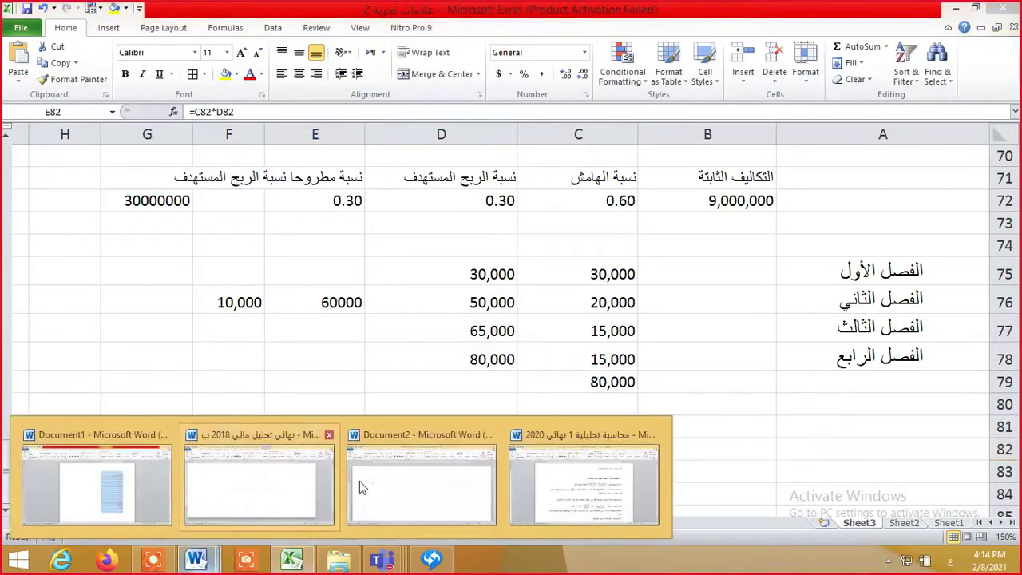
pyautogui.click(584, 483)
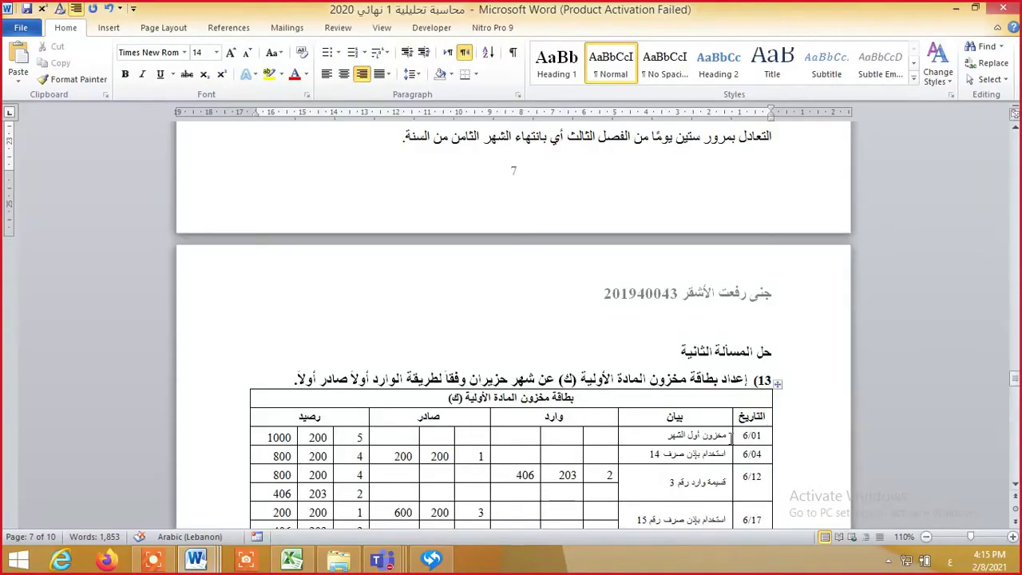
pyautogui.moveTo(722, 437); pyautogui.dragTo(415, 529)
pyautogui.hotkey('ctrl', 'c')
pyautogui.hotkey('alt', 'Tab')
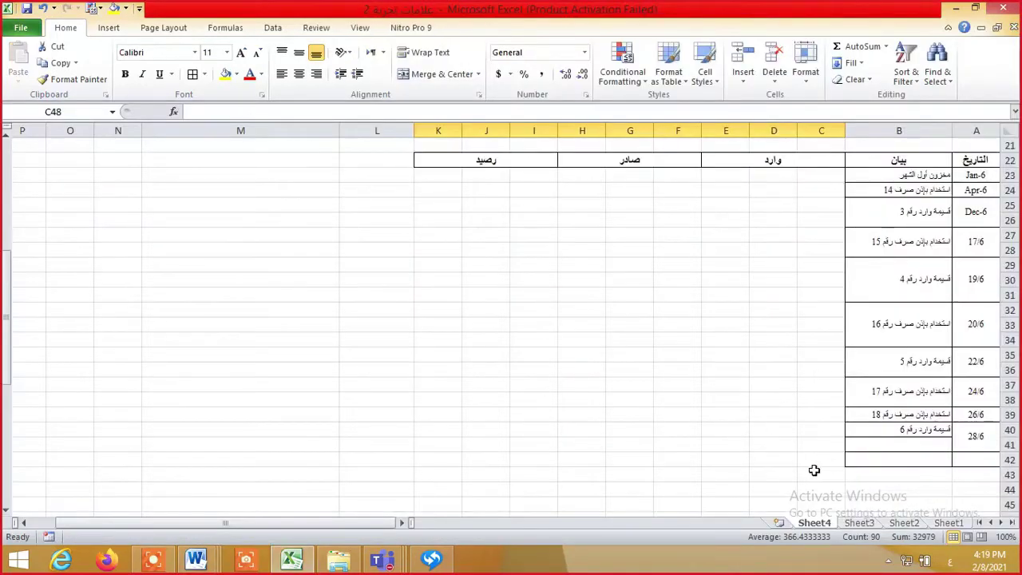
# Apply all borders to the empty receipt, issue and balance cells of the stock card, C23:K42
pyautogui.moveTo(829, 461); pyautogui.dragTo(430, 176)
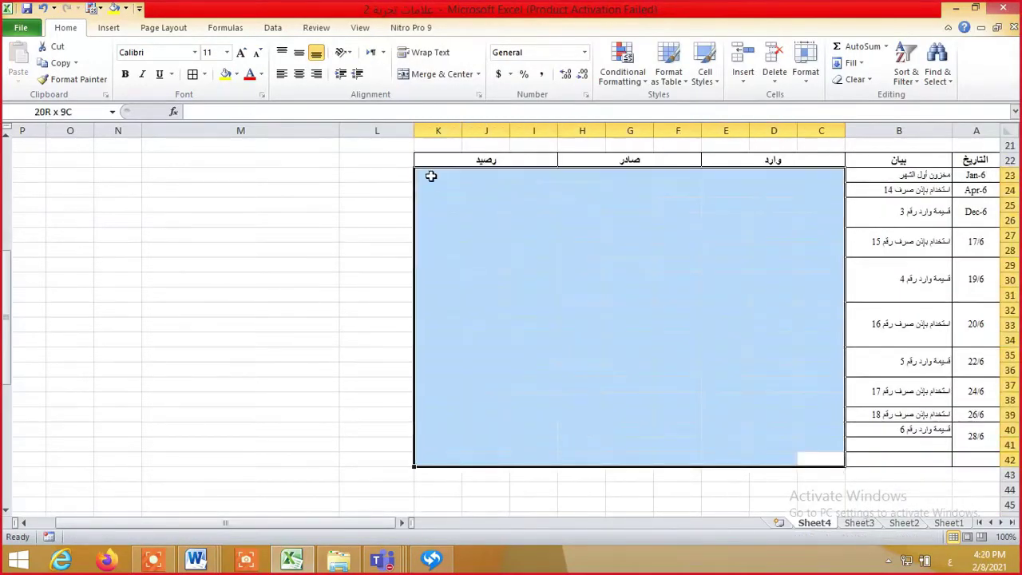
pyautogui.click(192, 74)
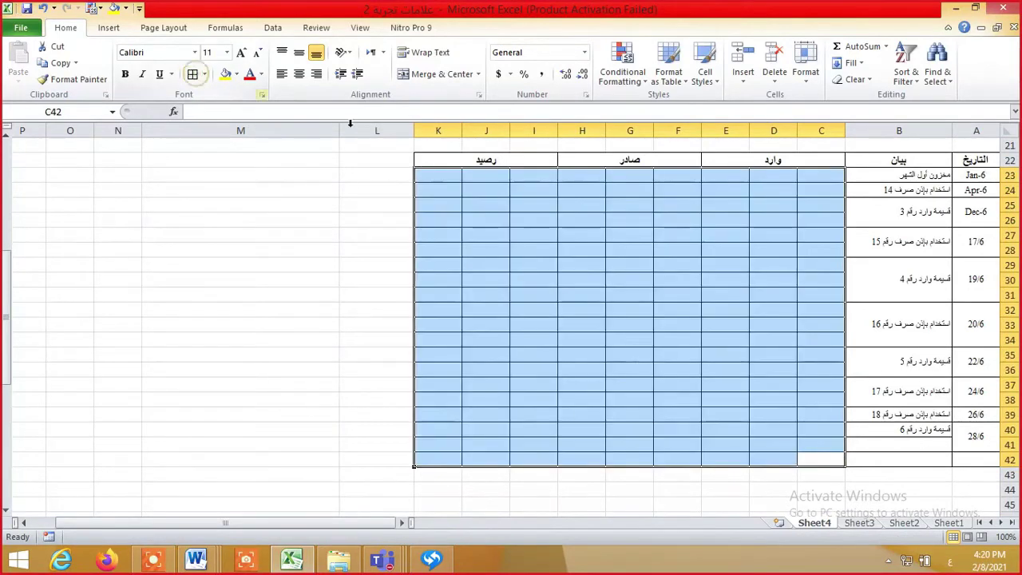
pyautogui.click(534, 249)
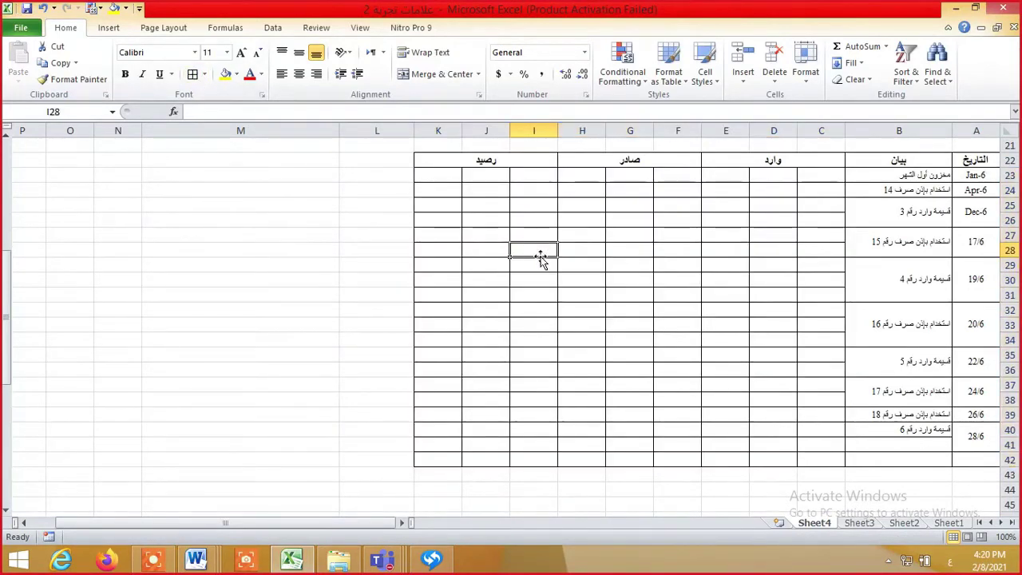
# Review the June stock transactions list above the card and return to the card's rows
pyautogui.press('Up')
pyautogui.press('Up')
pyautogui.press('Up')
pyautogui.press('Up')
pyautogui.press('Up')
pyautogui.press('Up')
pyautogui.press('Up')
pyautogui.press('Up')
pyautogui.press('Up')
pyautogui.press('Up')
pyautogui.press('Up')
pyautogui.press('Up')
pyautogui.press('Up')
pyautogui.press('Up')
pyautogui.press('Up')
pyautogui.press('Up')
pyautogui.press('Up')
pyautogui.press('Up')
pyautogui.press('Up')
pyautogui.press('Up')
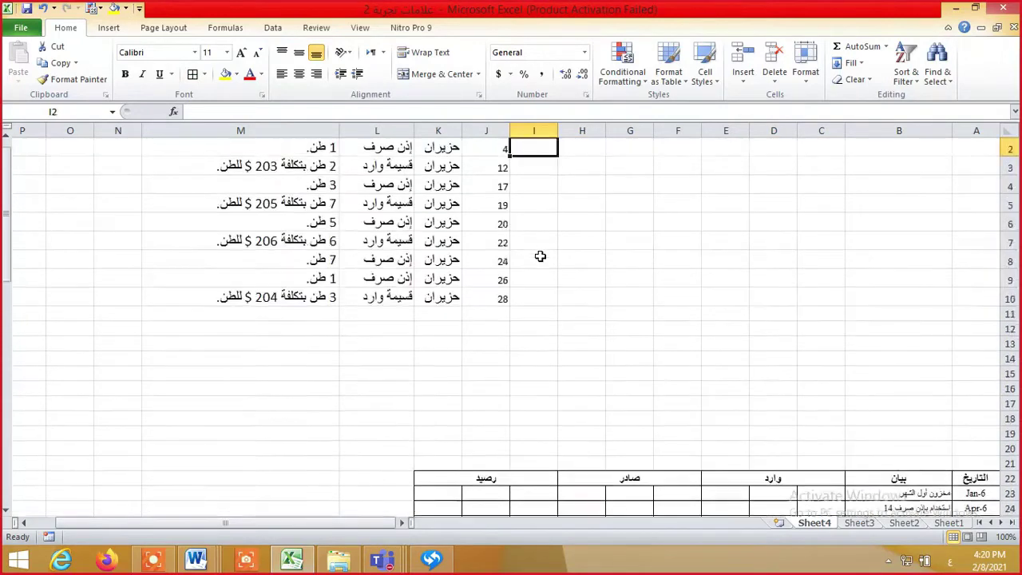
pyautogui.press('Up')
pyautogui.press('Down')
pyautogui.press('Down')
pyautogui.press('Down')
pyautogui.press('Down')
pyautogui.press('Down')
pyautogui.press('Down')
pyautogui.press('Down')
pyautogui.press('Down')
pyautogui.press('Down')
pyautogui.press('Down')
pyautogui.press('Down')
pyautogui.press('Down')
pyautogui.press('Down')
pyautogui.press('Down')
pyautogui.press('Down')
pyautogui.press('Down')
pyautogui.press('Down')
pyautogui.press('Down')
pyautogui.press('Down')
pyautogui.press('Down')
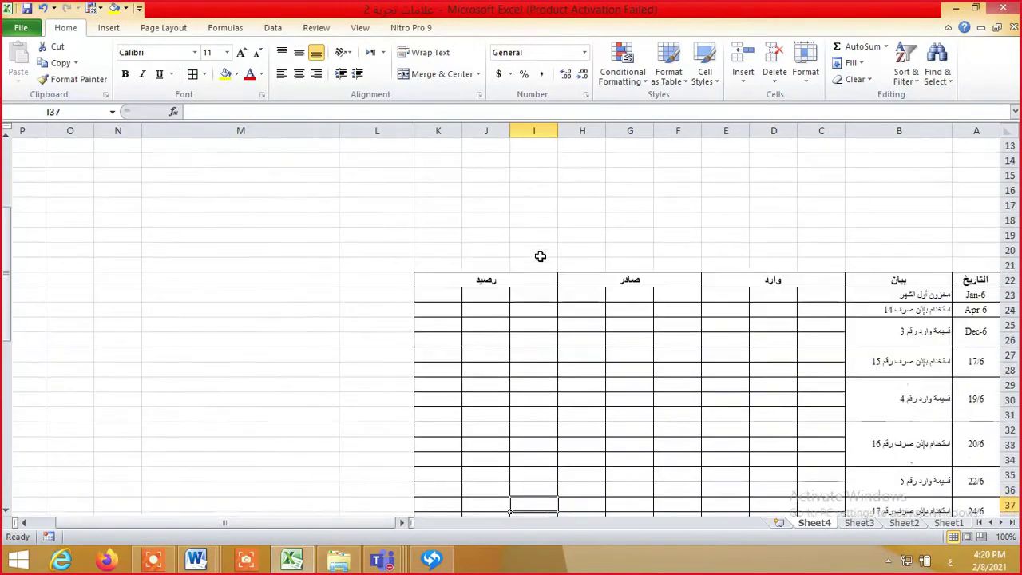
# Clear the first three dates of the stock card's date column in A23:A25
pyautogui.press('Up')
pyautogui.press('Right')
pyautogui.press('Right')
pyautogui.press('Right')
pyautogui.press('Right')
pyautogui.press('Right')
pyautogui.press('Right')
pyautogui.press('Right')
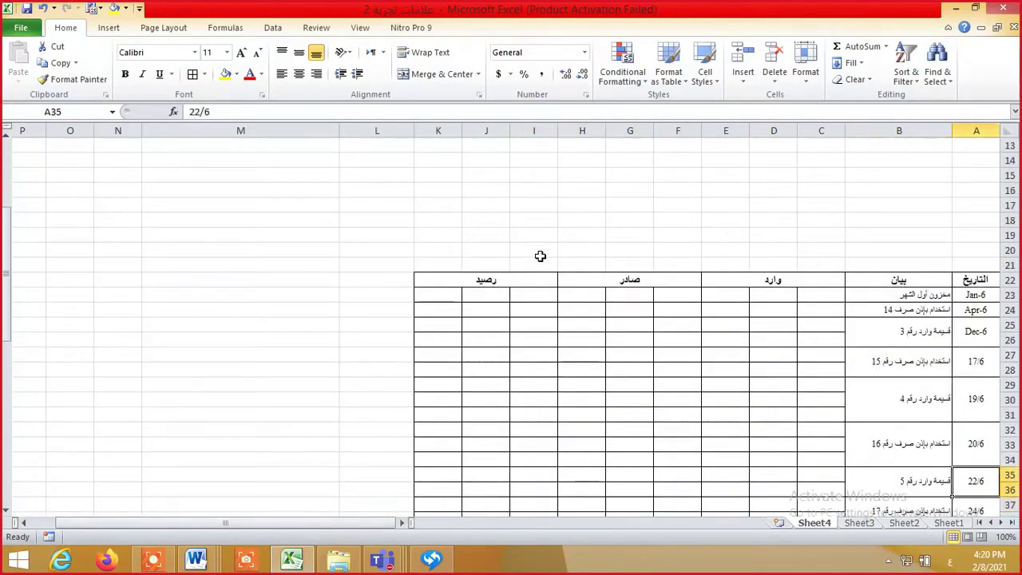
pyautogui.scroll(-2, 540, 256)
pyautogui.click(852, 194)
# Record the opening stock in the balance section of row 23 with quantity 5 in I23 and unit cost 200 in J23
pyautogui.click(818, 196)
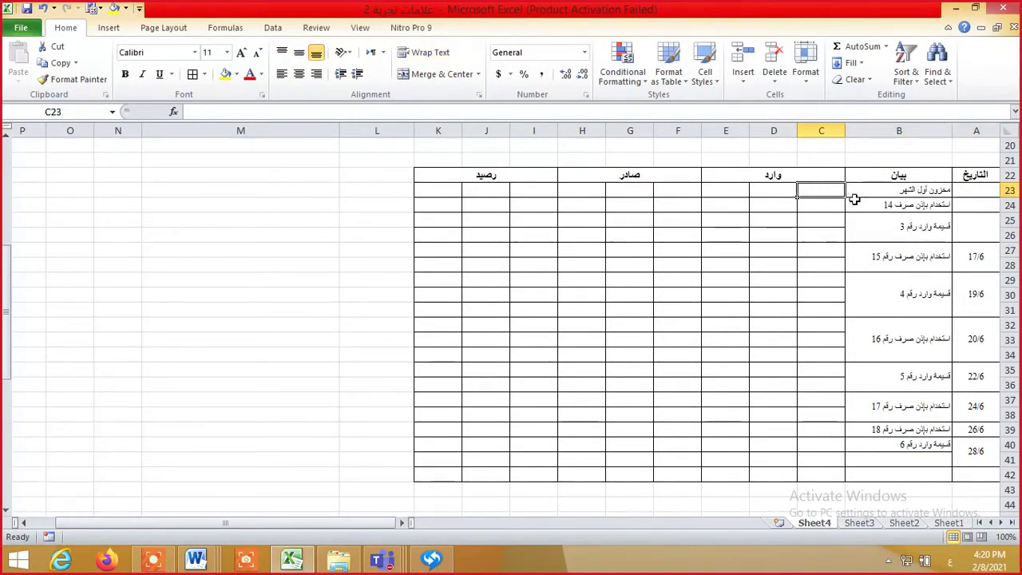
pyautogui.click(662, 189)
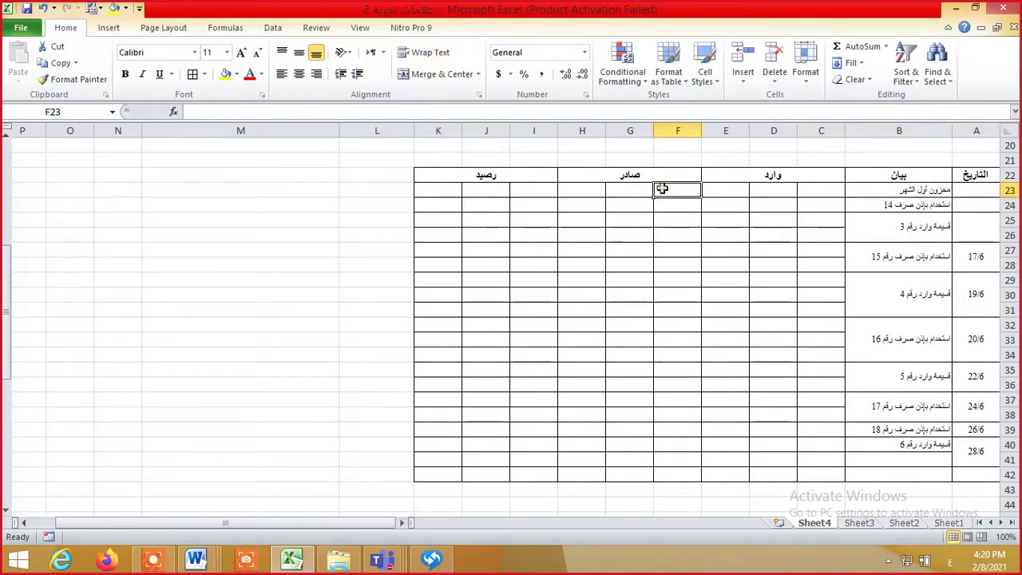
pyautogui.click(532, 192)
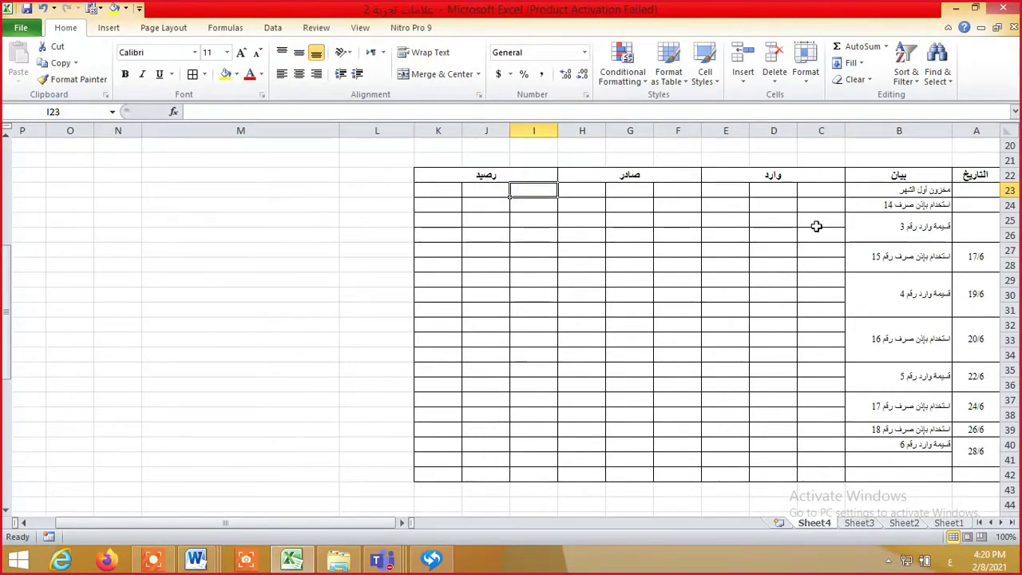
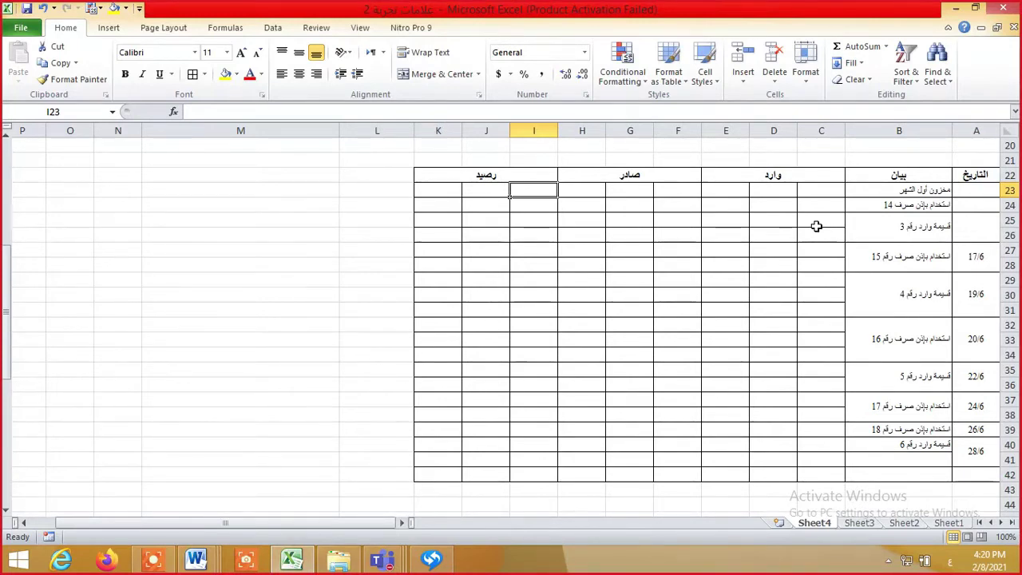
pyautogui.press('Up')
pyautogui.press('Up')
pyautogui.press('Up')
pyautogui.press('Up')
pyautogui.press('Up')
pyautogui.press('Up')
pyautogui.press('Up')
pyautogui.press('Up')
pyautogui.press('Up')
pyautogui.press('Up')
pyautogui.press('Up')
pyautogui.press('Up')
pyautogui.press('Up')
pyautogui.press('Up')
pyautogui.press('Up')
pyautogui.press('Up')
pyautogui.press('Up')
pyautogui.press('Up')
pyautogui.press('Up')
pyautogui.press('Up')
pyautogui.press('Up')
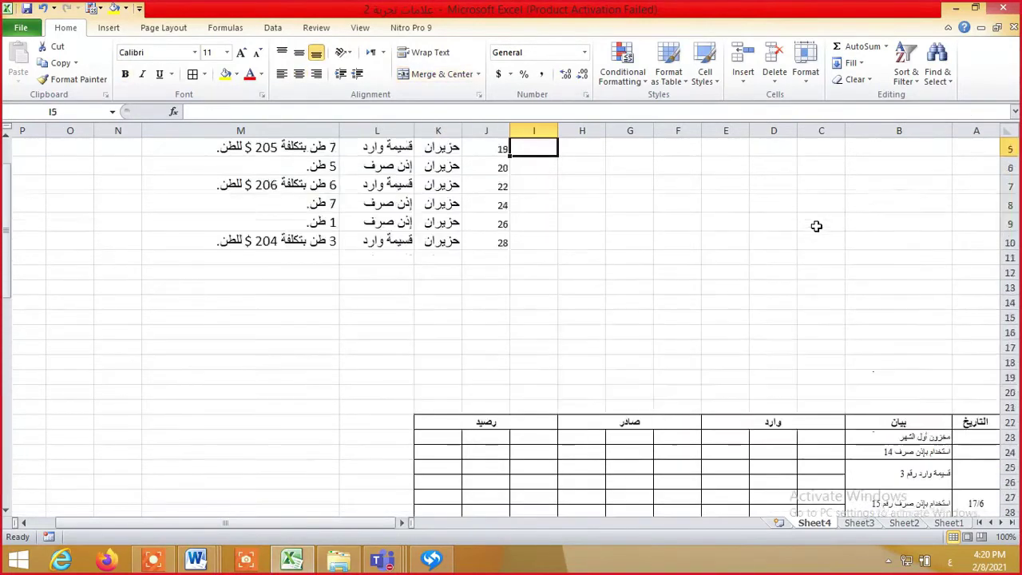
pyautogui.press('Down')
pyautogui.press('Down')
pyautogui.press('Down')
pyautogui.press('Down')
pyautogui.press('Down')
pyautogui.press('Down')
pyautogui.press('Down')
pyautogui.press('Down')
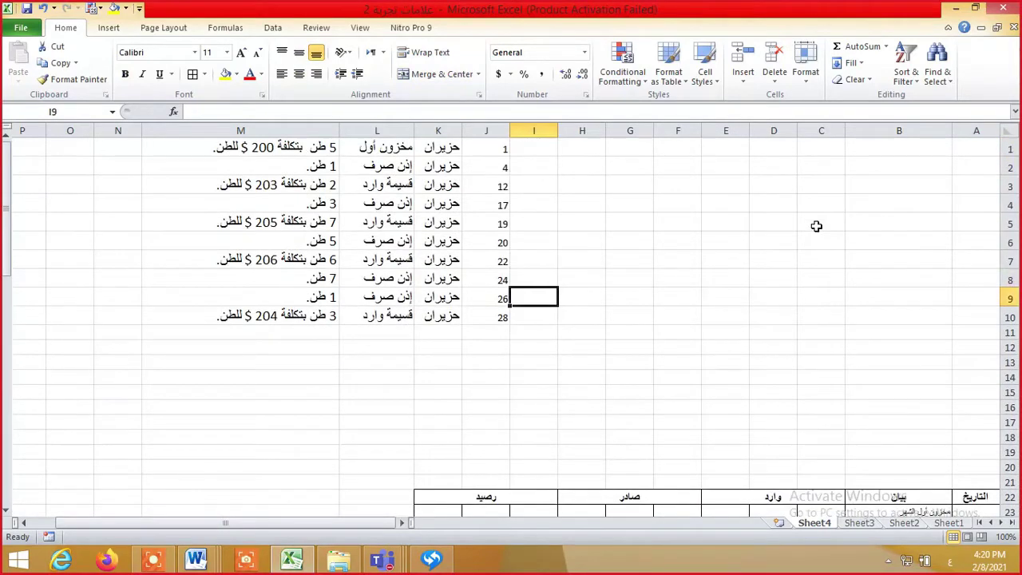
pyautogui.press('Down')
pyautogui.press('Down')
pyautogui.press('Down')
pyautogui.press('Down')
pyautogui.press('Down')
pyautogui.press('Down')
pyautogui.press('Down')
pyautogui.press('Down')
pyautogui.press('Down')
pyautogui.press('Down')
pyautogui.press('Down')
pyautogui.press('Down')
pyautogui.press('Down')
pyautogui.press('Down')
pyautogui.press('Down')
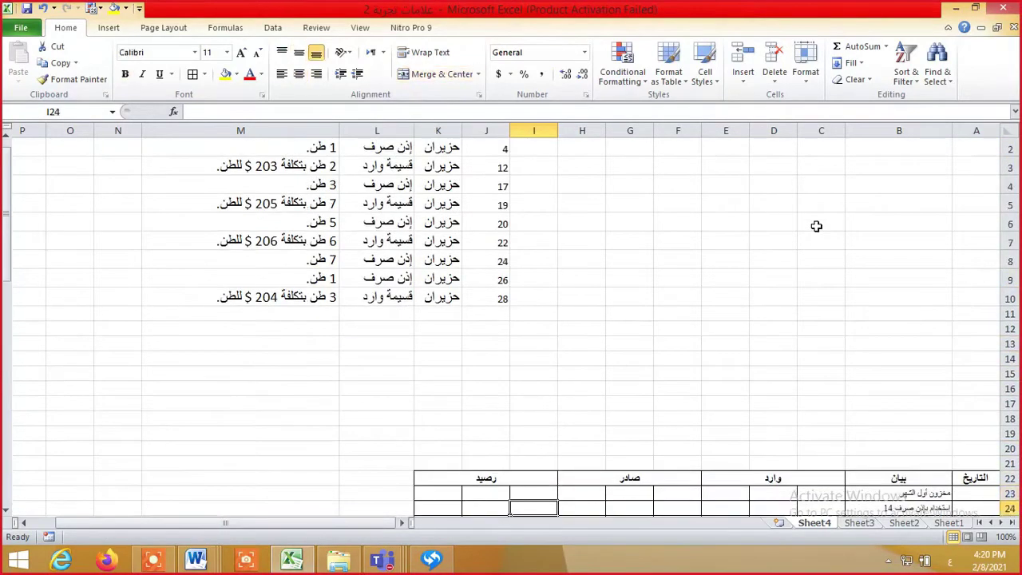
pyautogui.press('Up')
pyautogui.write('5')
pyautogui.press('Tab')
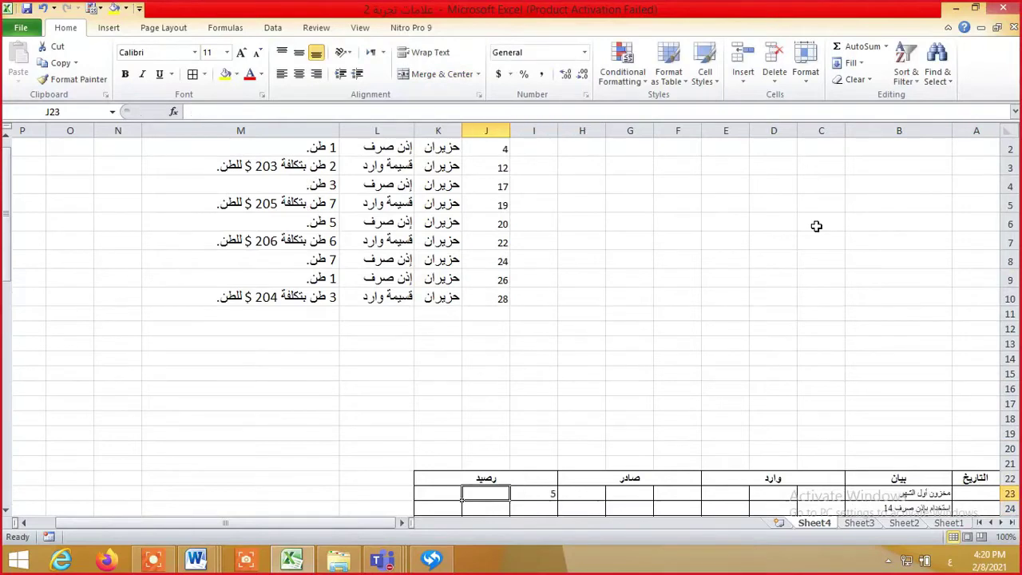
pyautogui.write('200')
pyautogui.press('Tab')
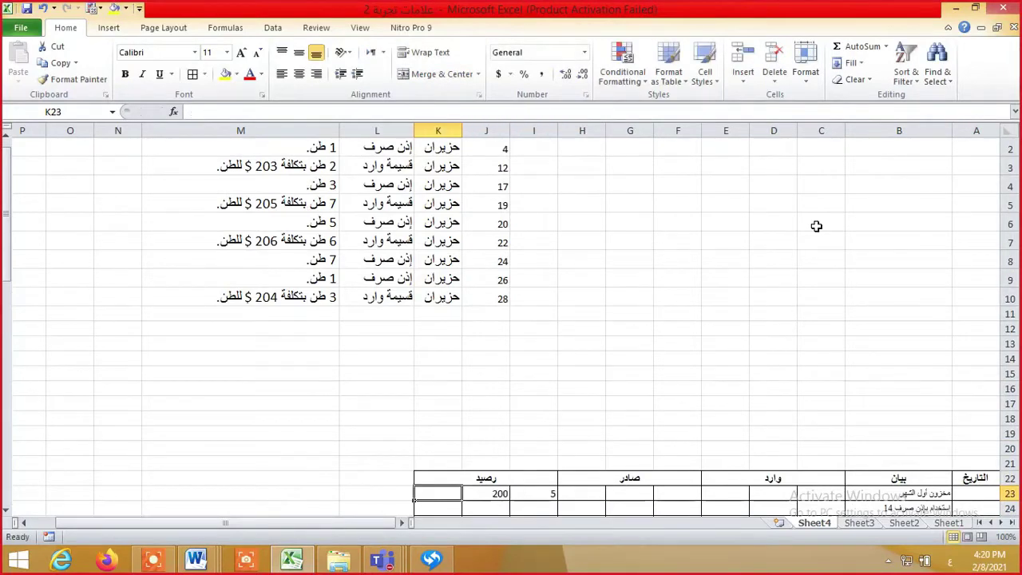
# Examine the 4 June issue voucher and its quantity in the transactions list
pyautogui.press('Up')
pyautogui.press('Up')
pyautogui.hotkey('ctrl', 'Up')
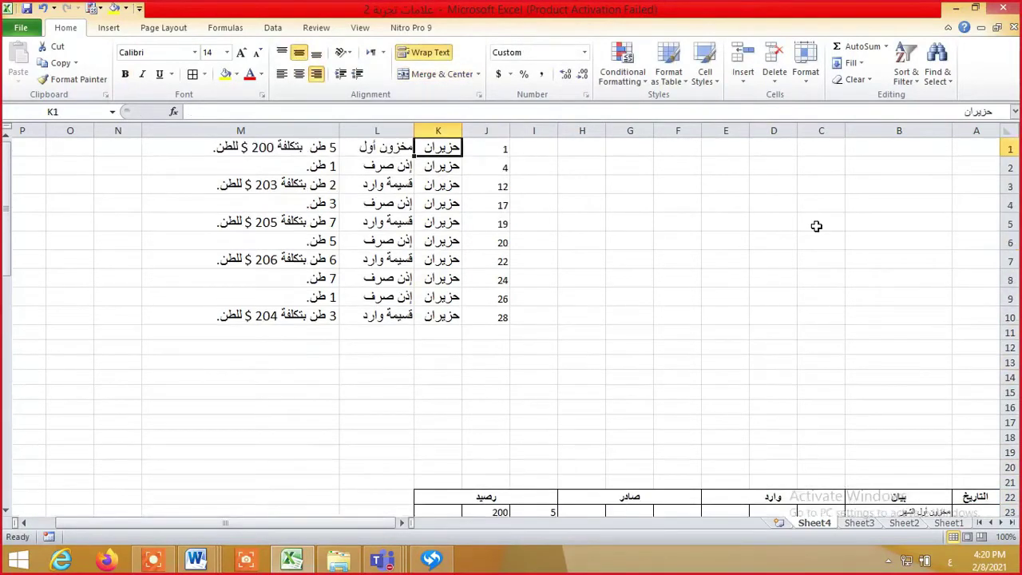
pyautogui.press('Down')
pyautogui.press('Left')
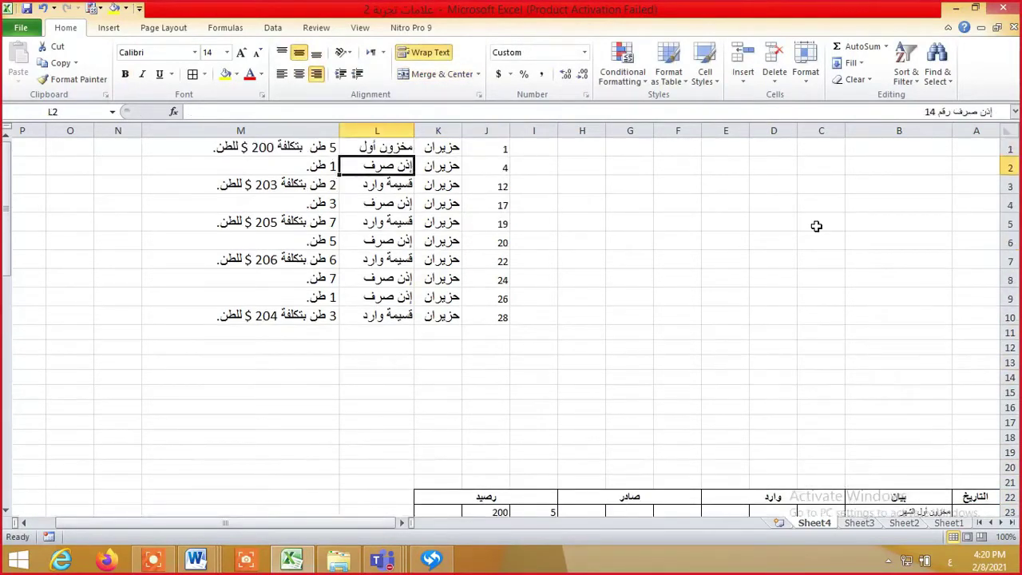
pyautogui.press('Up')
pyautogui.press('Left')
pyautogui.press('Down')
pyautogui.press('Down')
pyautogui.press('Down')
pyautogui.press('Down')
pyautogui.press('Down')
pyautogui.press('Down')
pyautogui.press('Down')
pyautogui.press('Down')
pyautogui.press('Down')
pyautogui.press('Down')
pyautogui.press('Down')
pyautogui.press('Down')
pyautogui.press('Down')
pyautogui.press('Down')
pyautogui.press('Down')
pyautogui.press('Down')
pyautogui.press('Down')
pyautogui.press('Down')
pyautogui.press('Down')
pyautogui.press('Down')
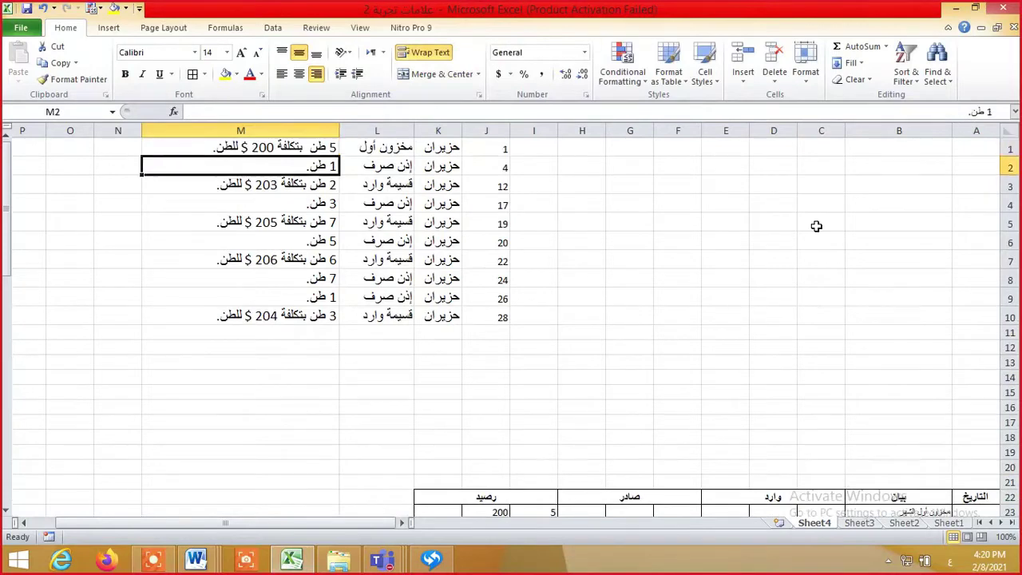
pyautogui.press('Left')
pyautogui.press('Up')
pyautogui.press('Right')
pyautogui.press('Up')
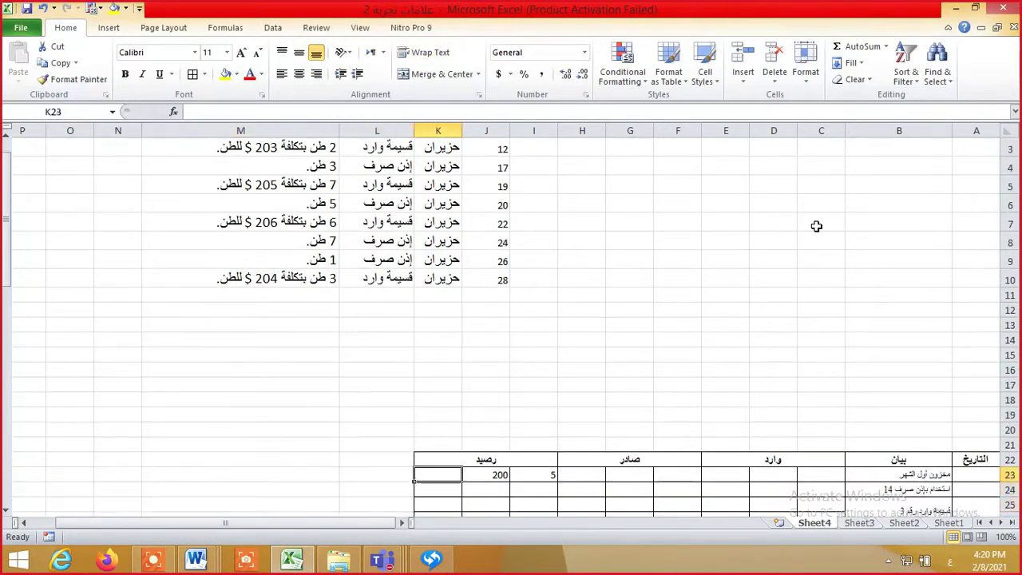
# Calculate the opening balance value in K23 with =I23*J23
pyautogui.write('=')
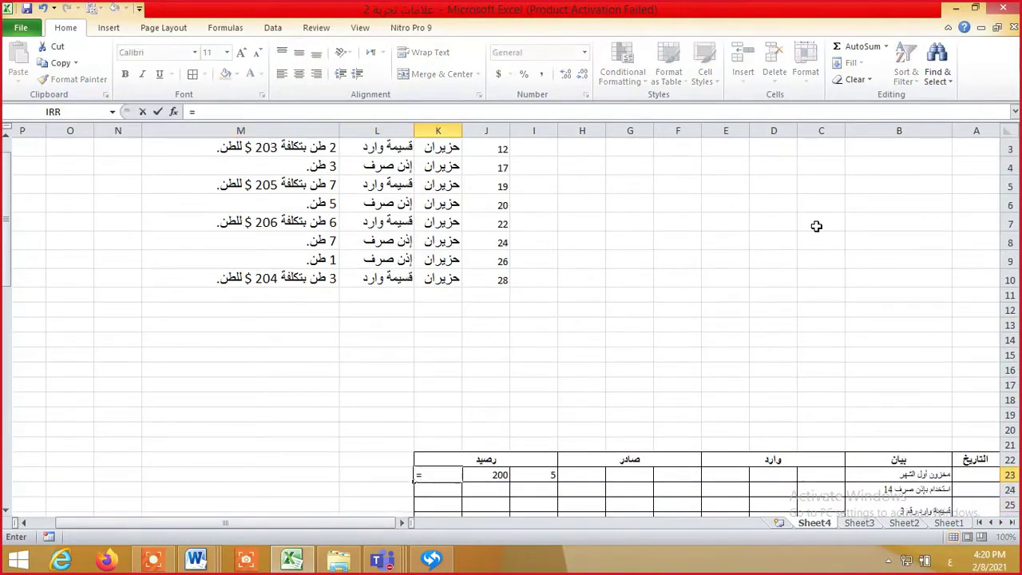
pyautogui.press('Right')
pyautogui.press('Right')
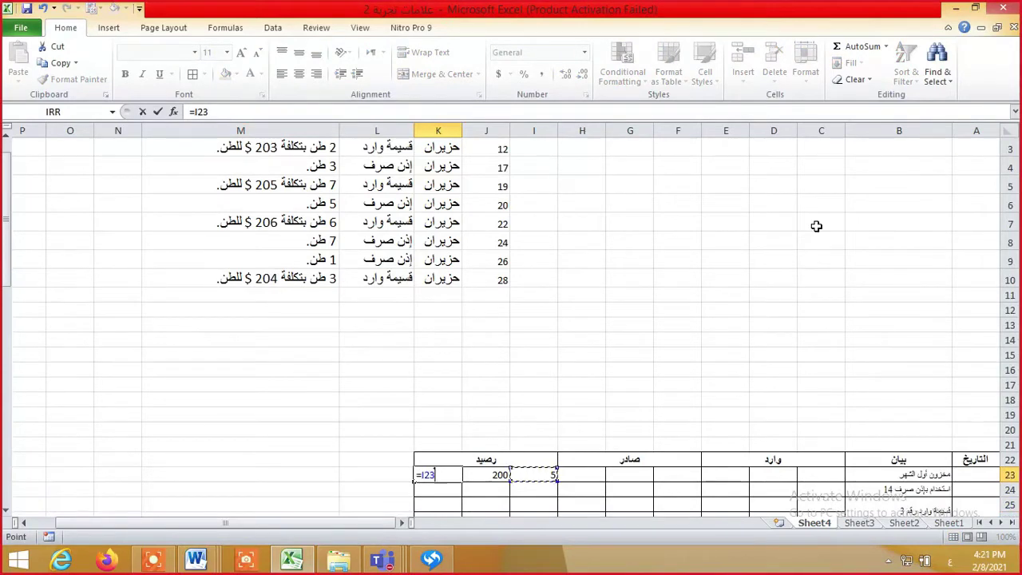
pyautogui.write('*')
pyautogui.press('Right')
pyautogui.press('Return')
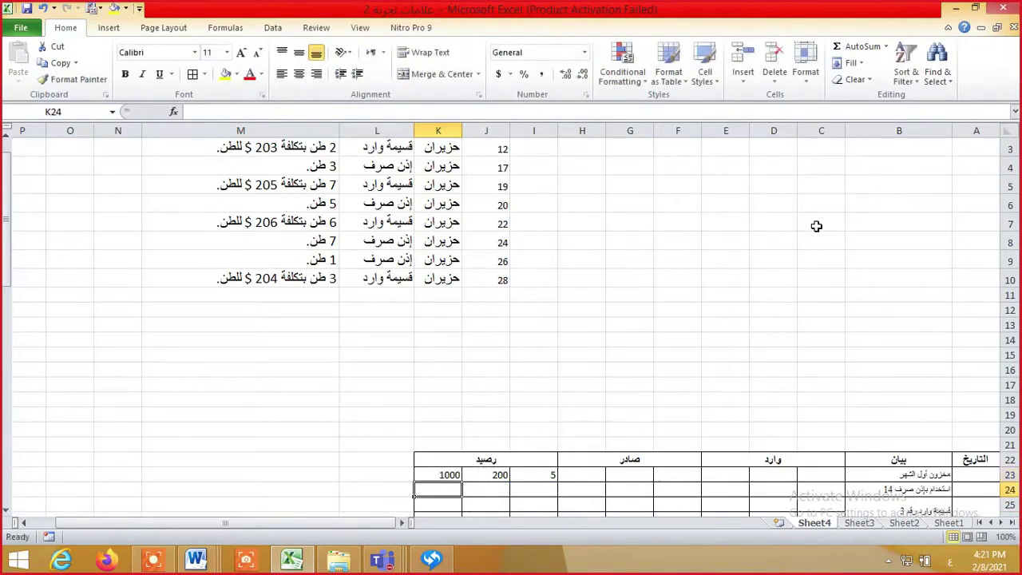
# Check the transactions list in the first ten rows for the quantity issued on 4 June
pyautogui.press('Right')
pyautogui.press('Right')
pyautogui.press('Right')
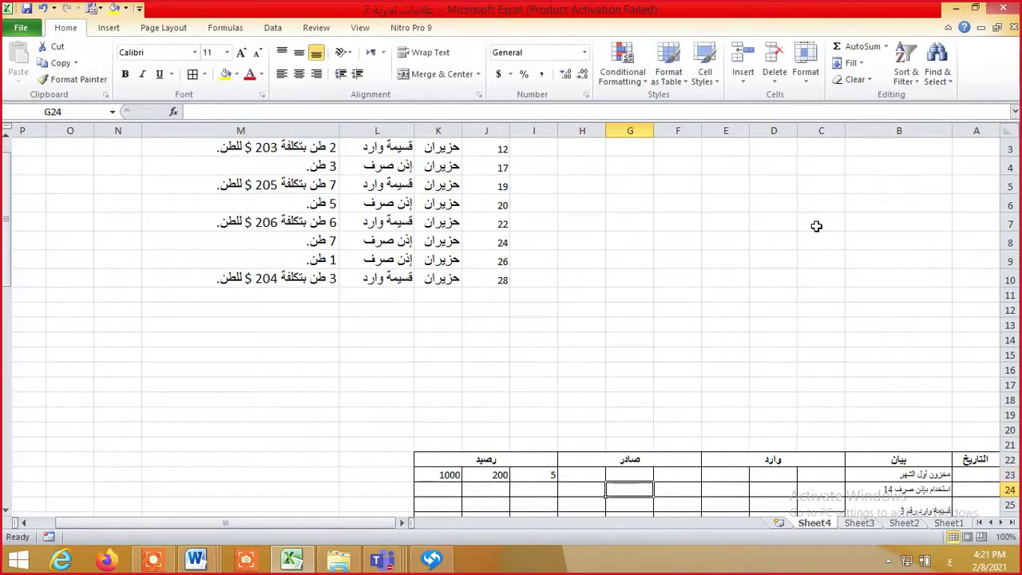
pyautogui.press('Up')
pyautogui.press('Up')
pyautogui.press('Up')
pyautogui.press('Up')
pyautogui.press('Up')
pyautogui.press('Up')
pyautogui.press('Up')
pyautogui.press('Up')
pyautogui.press('Up')
pyautogui.press('Up')
pyautogui.press('Up')
pyautogui.press('Up')
pyautogui.press('Up')
pyautogui.press('Up')
pyautogui.press('Up')
pyautogui.press('Up')
pyautogui.press('Up')
pyautogui.press('Up')
pyautogui.press('Up')
pyautogui.press('Up')
pyautogui.press('Down')
pyautogui.press('Down')
pyautogui.press('Down')
pyautogui.press('Down')
pyautogui.press('Down')
pyautogui.press('Down')
pyautogui.press('Down')
pyautogui.press('Down')
pyautogui.press('Down')
pyautogui.press('Down')
pyautogui.press('Down')
pyautogui.press('Down')
pyautogui.press('Down')
pyautogui.press('Down')
pyautogui.press('Down')
pyautogui.press('Down')
pyautogui.press('Down')
pyautogui.press('Down')
pyautogui.press('Down')
pyautogui.press('Down')
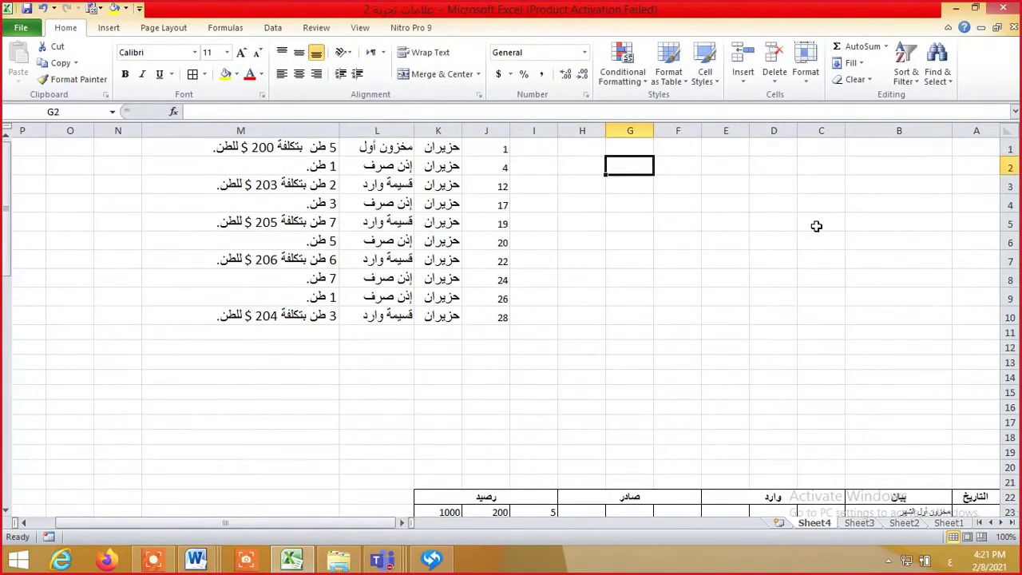
pyautogui.press('Home')
pyautogui.click(838, 436)
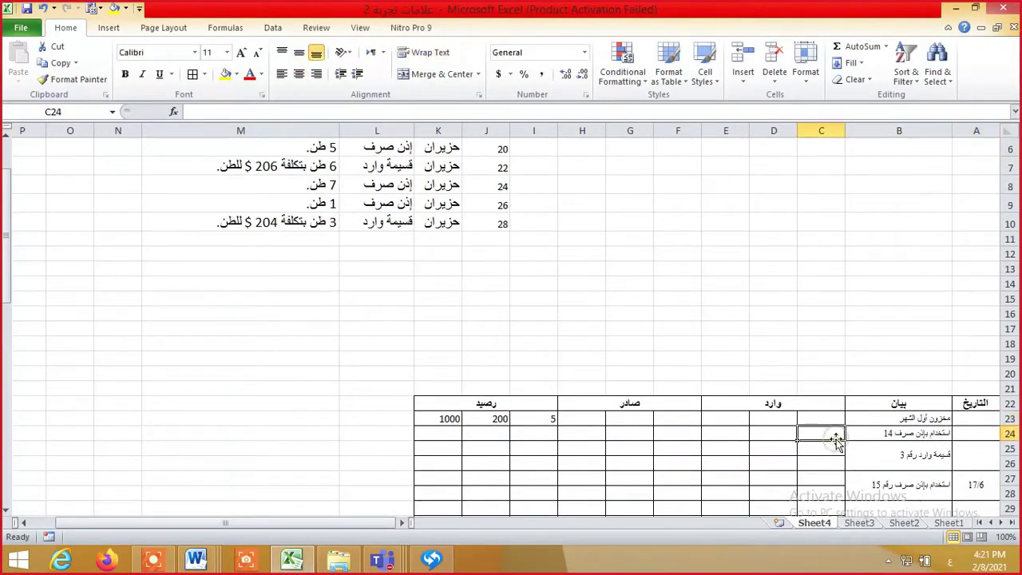
pyautogui.press('Up')
pyautogui.press('Up')
pyautogui.press('Up')
pyautogui.press('Up')
pyautogui.press('Up')
pyautogui.press('Up')
pyautogui.press('Up')
pyautogui.press('Up')
pyautogui.press('Up')
pyautogui.press('Up')
pyautogui.press('Up')
pyautogui.press('Up')
pyautogui.press('Up')
pyautogui.press('Up')
pyautogui.press('Up')
pyautogui.press('Up')
pyautogui.press('Up')
pyautogui.press('Up')
pyautogui.press('Up')
pyautogui.press('Up')
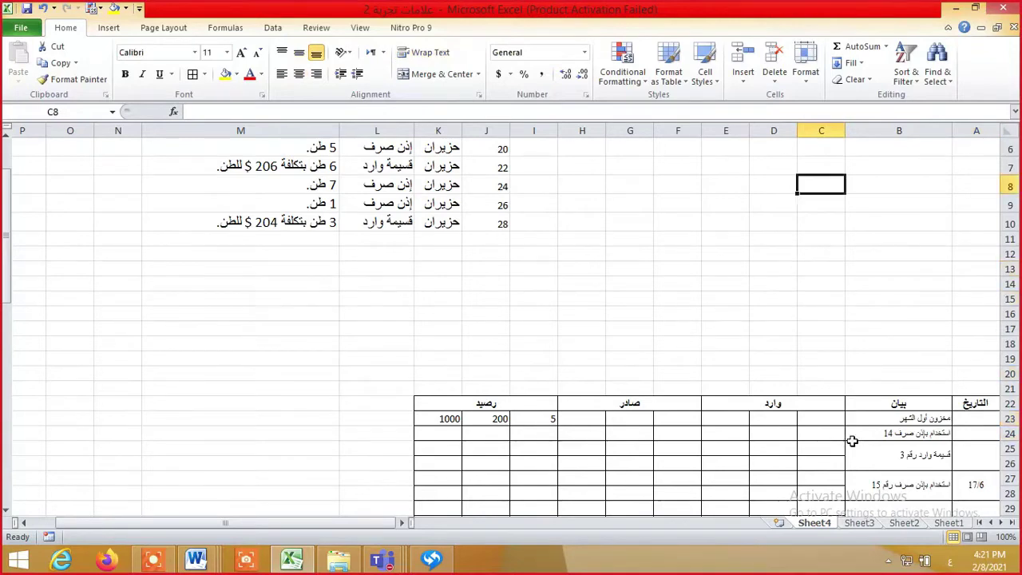
pyautogui.press('Down')
pyautogui.press('Down')
pyautogui.press('Down')
pyautogui.press('Down')
pyautogui.press('Down')
pyautogui.press('Down')
pyautogui.press('Down')
pyautogui.press('Down')
pyautogui.press('Down')
pyautogui.press('Down')
pyautogui.press('Down')
pyautogui.press('Down')
pyautogui.press('Down')
pyautogui.press('Down')
pyautogui.press('Down')
pyautogui.press('Down')
pyautogui.press('Down')
pyautogui.press('Down')
pyautogui.press('Down')
pyautogui.press('Down')
pyautogui.press('Down')
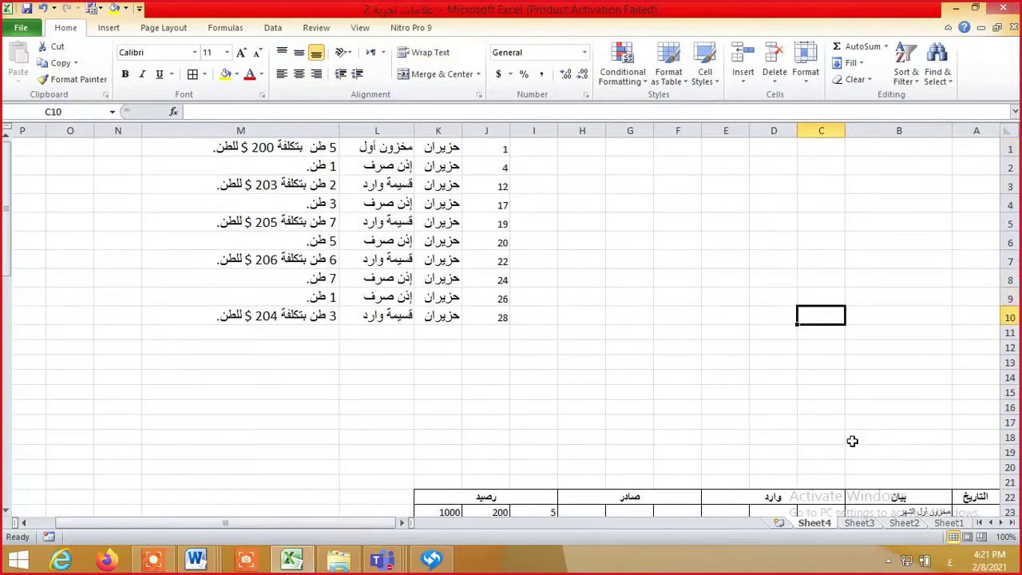
pyautogui.press('Up')
pyautogui.press('Up')
pyautogui.press('Up')
pyautogui.press('Up')
pyautogui.press('Up')
pyautogui.press('Up')
pyautogui.press('Up')
pyautogui.press('Up')
pyautogui.press('Up')
pyautogui.press('Up')
pyautogui.press('Up')
pyautogui.press('Up')
pyautogui.press('Up')
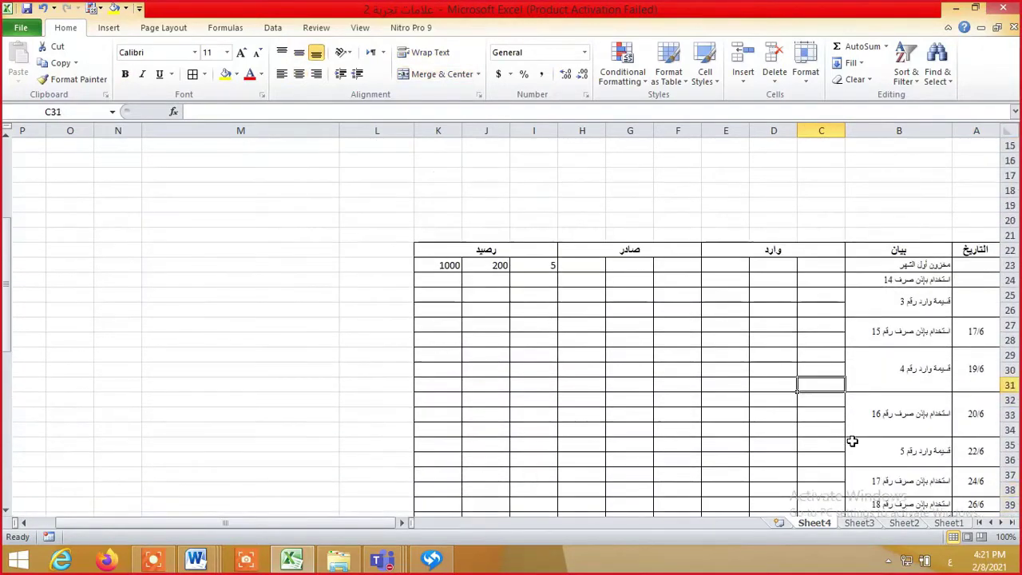
# Enter the issued quantity 1 in F24 of the stock card for issue voucher 14
pyautogui.press('Up')
pyautogui.press('Up')
pyautogui.press('Left')
pyautogui.press('Left')
pyautogui.press('Left')
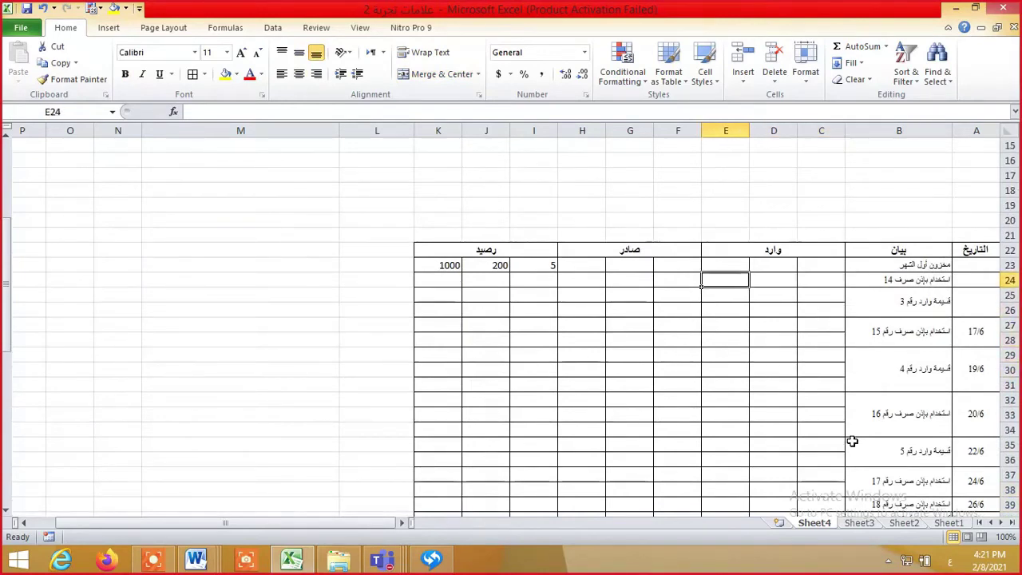
pyautogui.write('1')
pyautogui.press('Left')
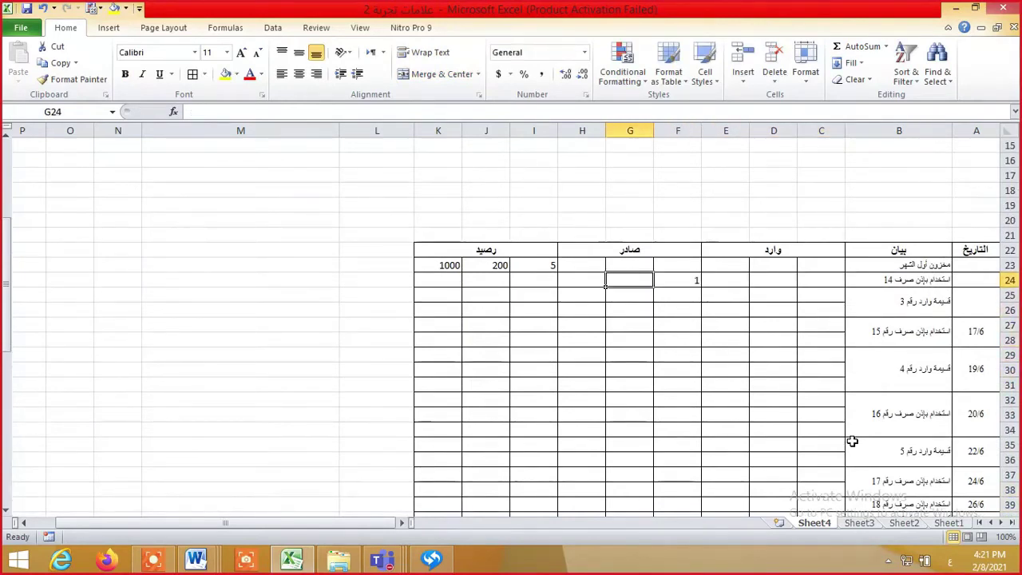
# Try filling the issued unit cost in G24 with a reference to K23
pyautogui.write('=')
pyautogui.press('Up')
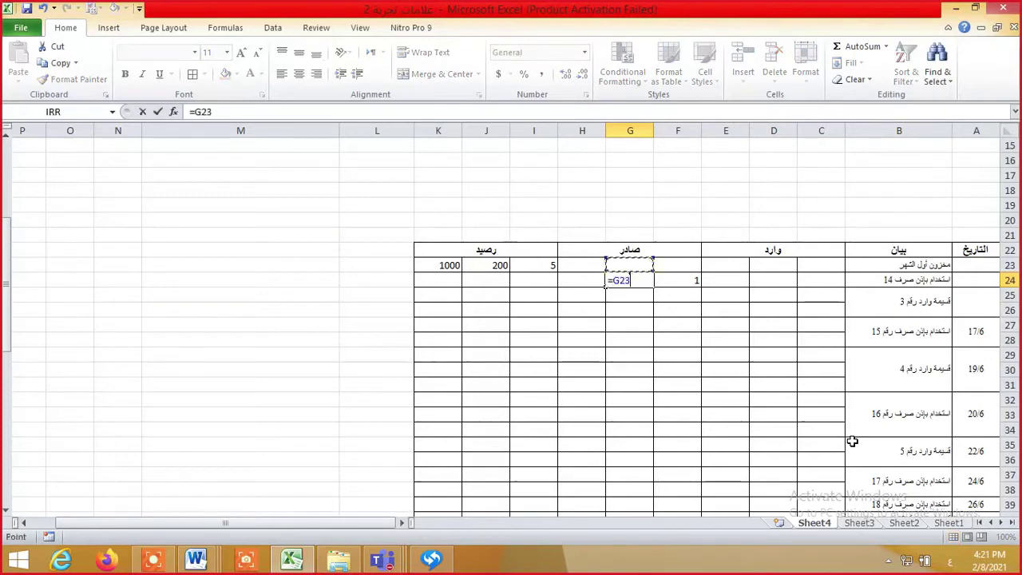
pyautogui.press('Left')
pyautogui.press('Left')
pyautogui.press('Left')
pyautogui.press('Left')
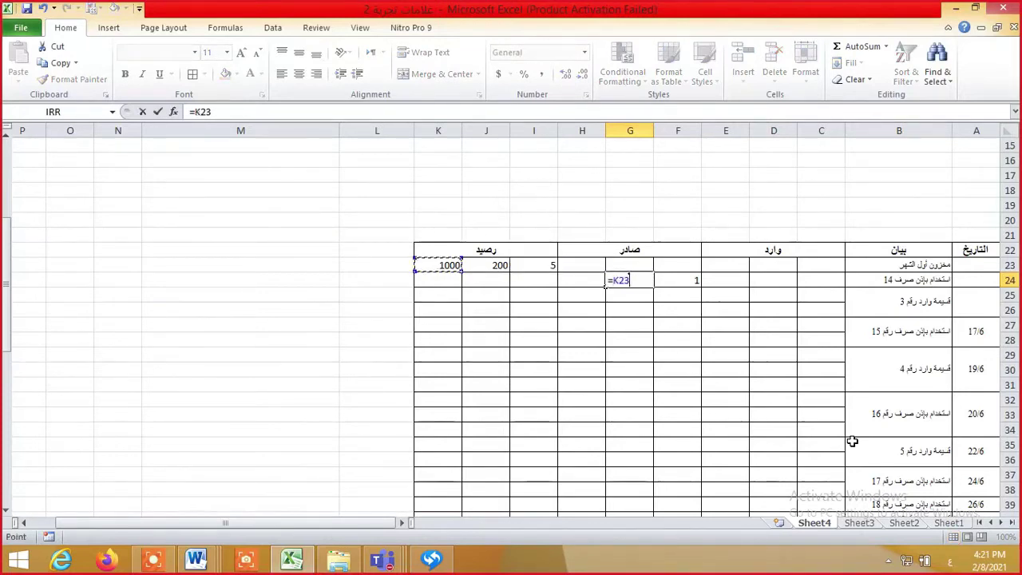
pyautogui.press('Return')
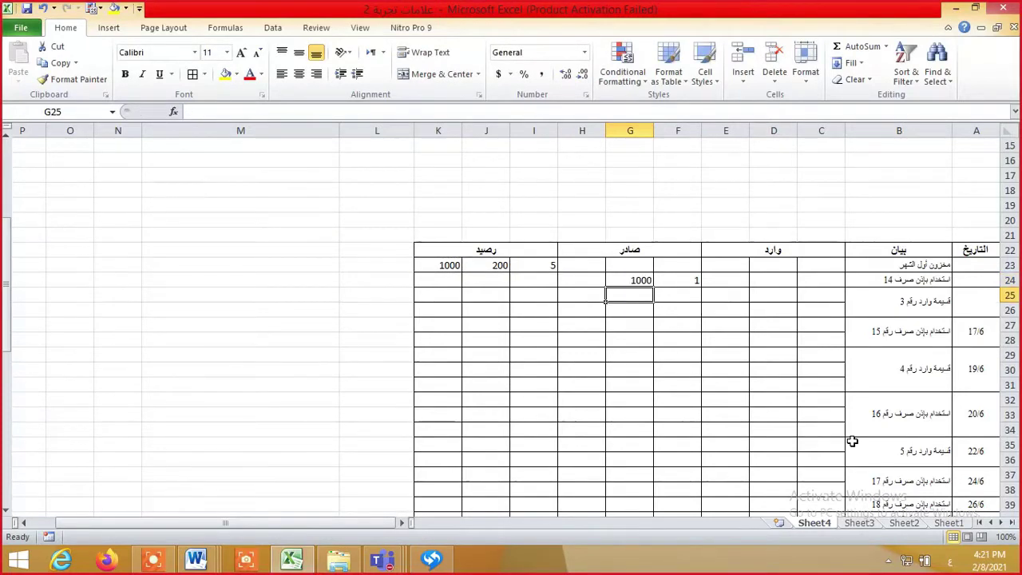
# Set the issued unit cost in G24 to the opening stock's unit cost with =J23
pyautogui.press('Up')
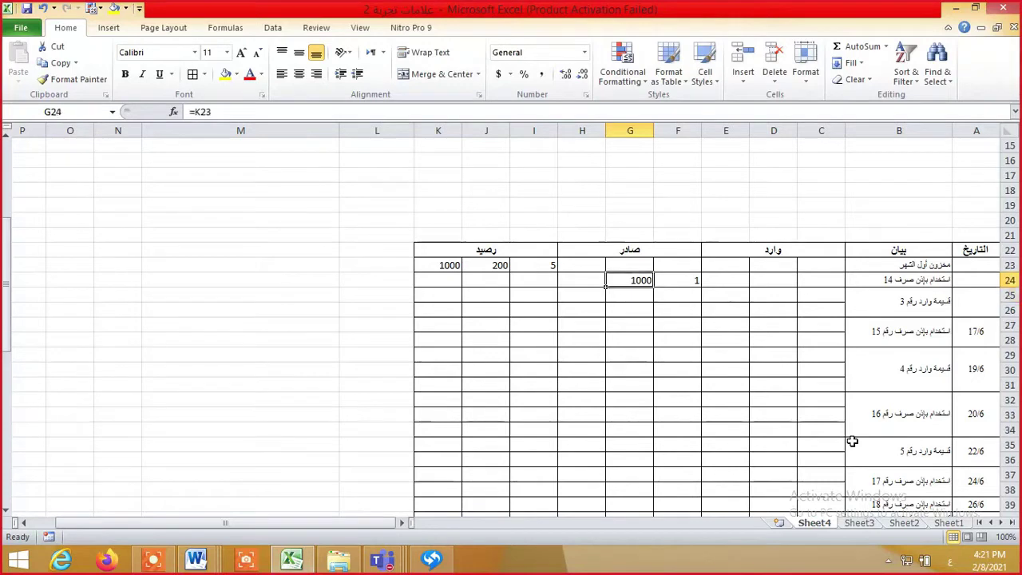
pyautogui.write('=')
pyautogui.press('Up')
pyautogui.press('Left')
pyautogui.press('Left')
pyautogui.press('Left')
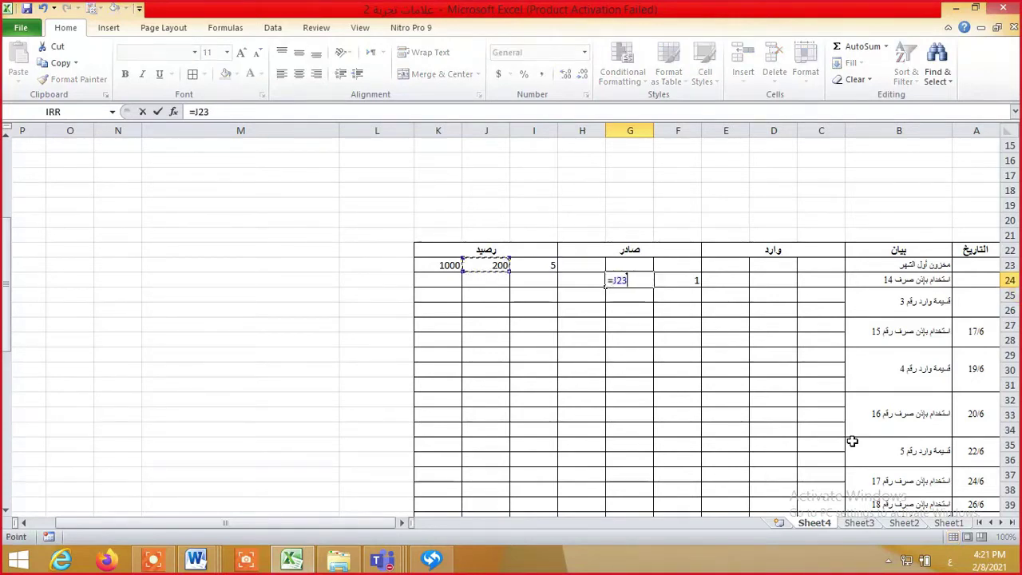
pyautogui.press('Return')
# Calculate the issued value for voucher 14 in H24 with =F24*G24
pyautogui.press('Up')
pyautogui.press('Left')
pyautogui.write('=')
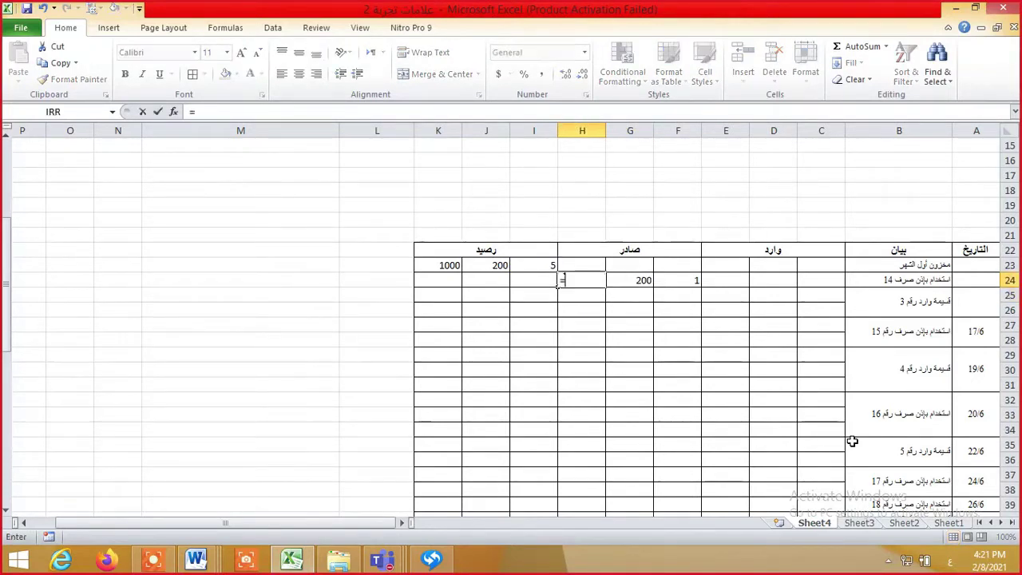
pyautogui.press('Left')
pyautogui.press('Left')
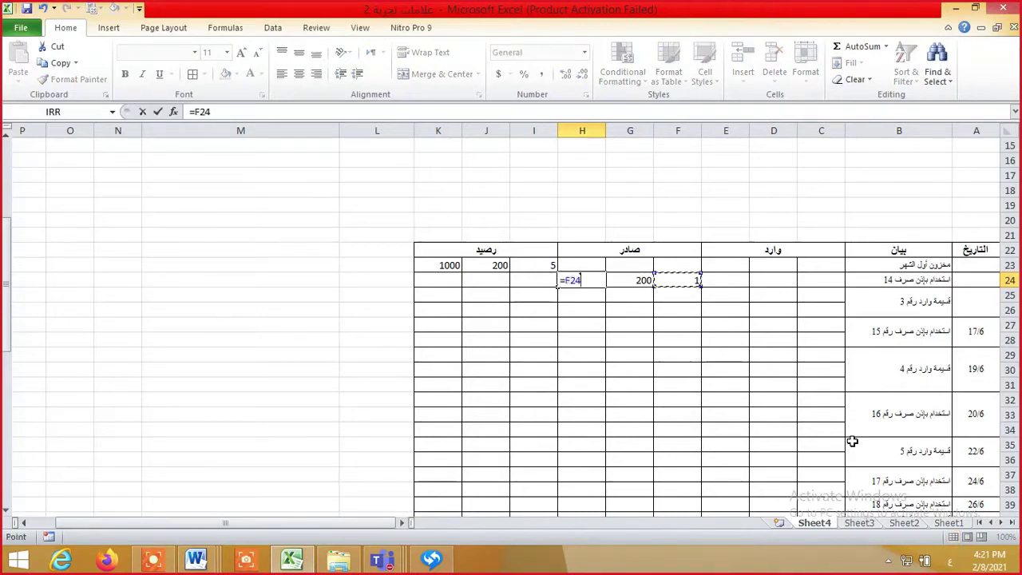
pyautogui.write('*')
pyautogui.press('Left')
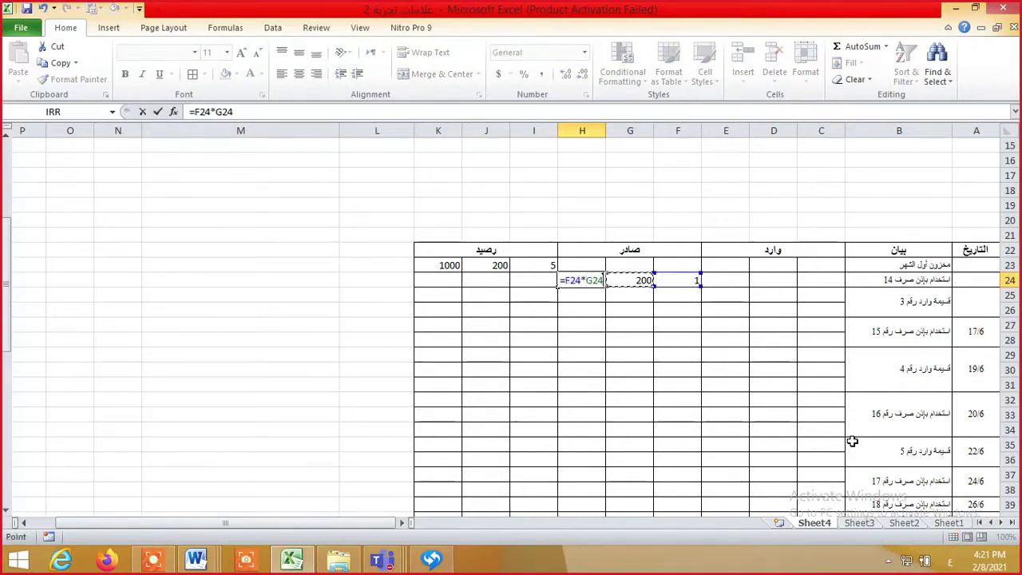
pyautogui.press('Return')
# Calculate the remaining balance quantity in I24 with =I23-F24
pyautogui.press('Up')
pyautogui.press('Left')
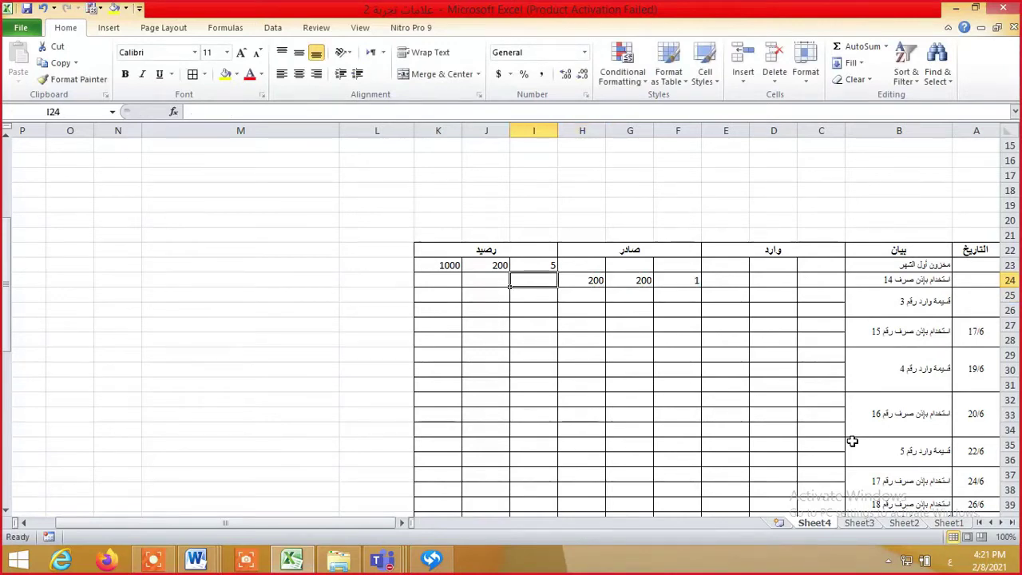
pyautogui.write('=')
pyautogui.press('Up')
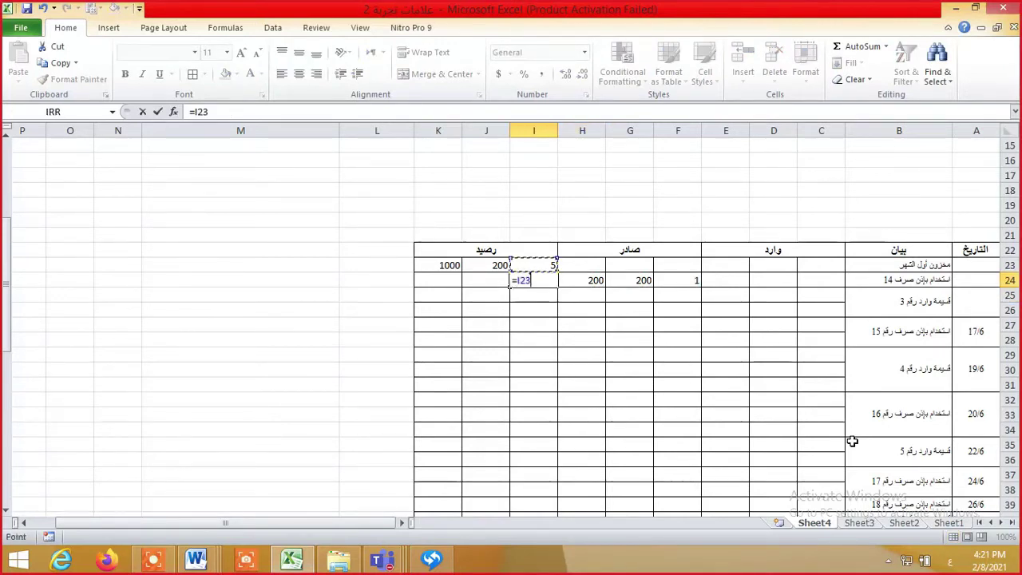
pyautogui.write('-')
pyautogui.press('Right')
pyautogui.press('Right')
pyautogui.press('Right')
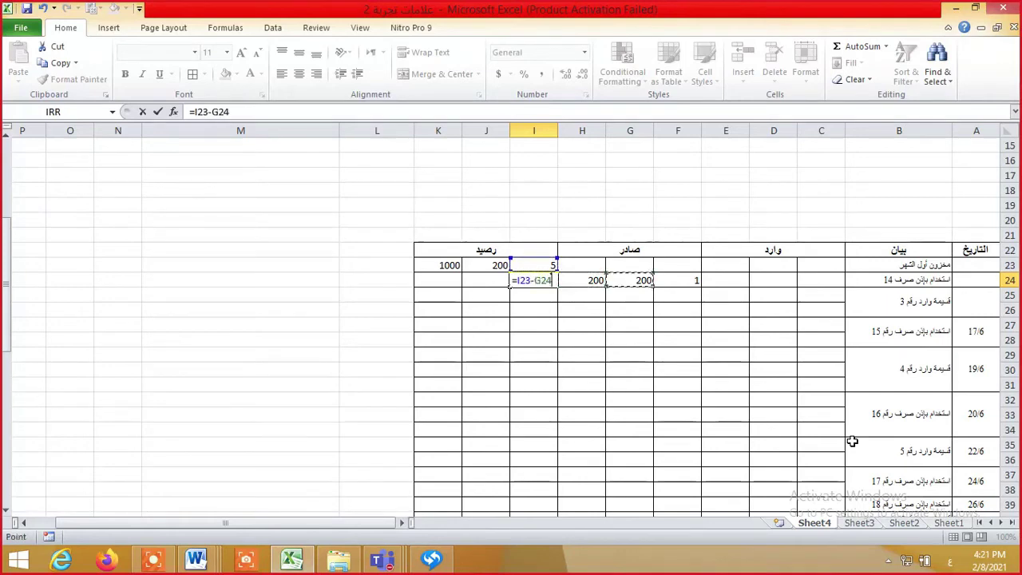
pyautogui.press('Return')
pyautogui.press('Up')
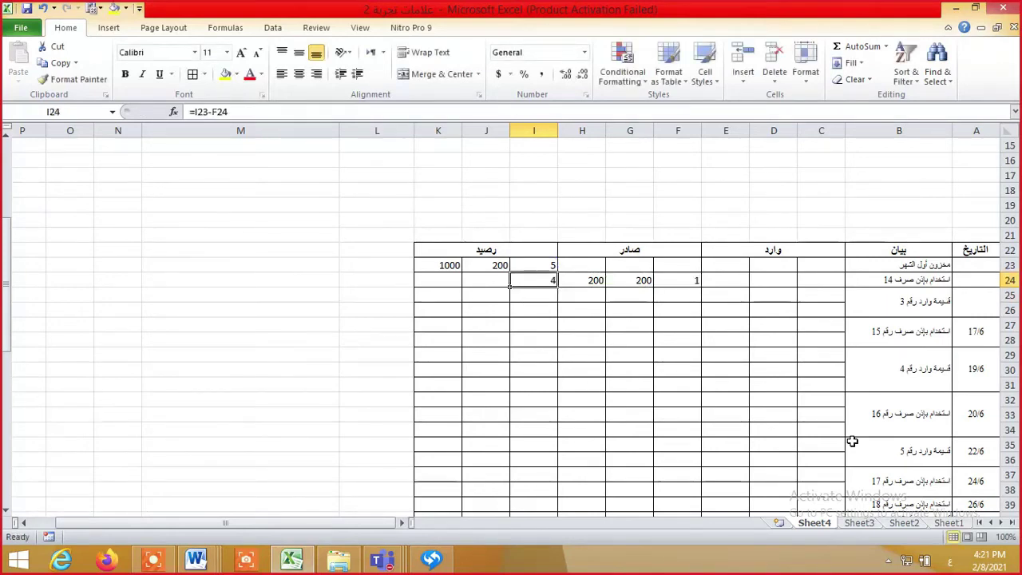
# Carry the opening unit cost into the balance section of row 24 with =J23 in J24
pyautogui.press('Left')
pyautogui.write('=')
pyautogui.press('Up')
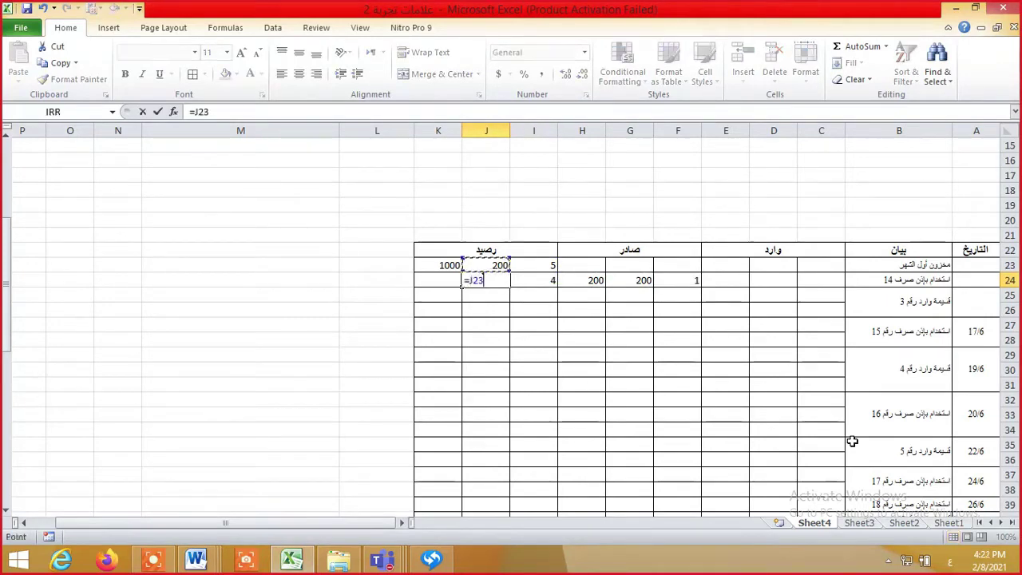
pyautogui.press('Return')
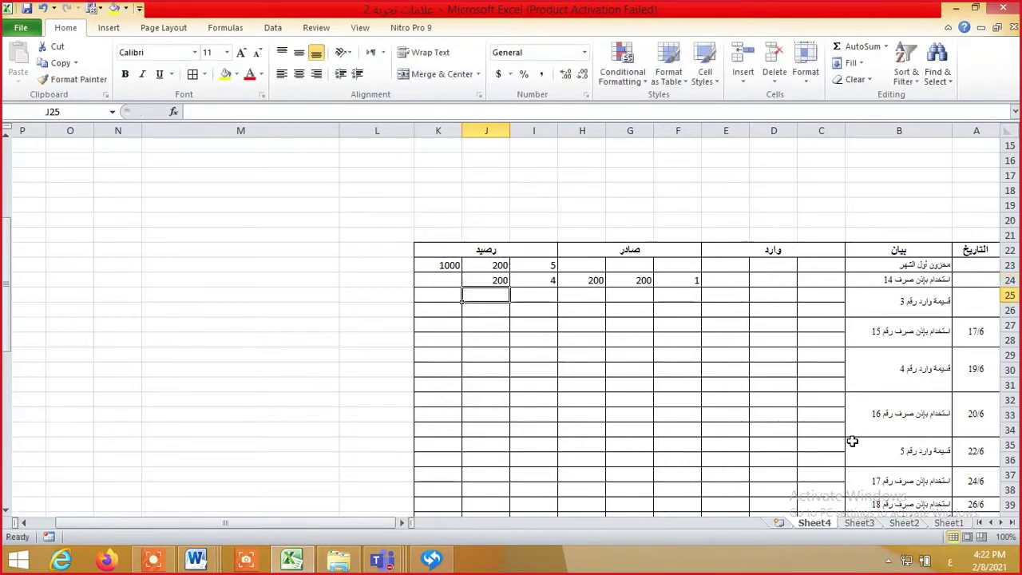
# Calculate the balance value after issue voucher 14 in K24 with =I24*J24
pyautogui.press('Left')
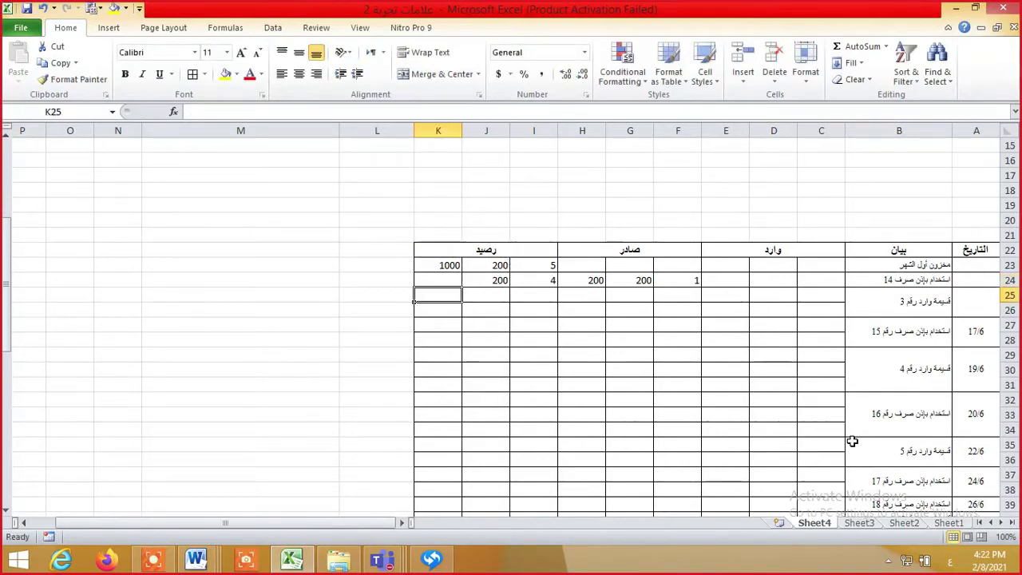
pyautogui.press('Up')
pyautogui.write('=')
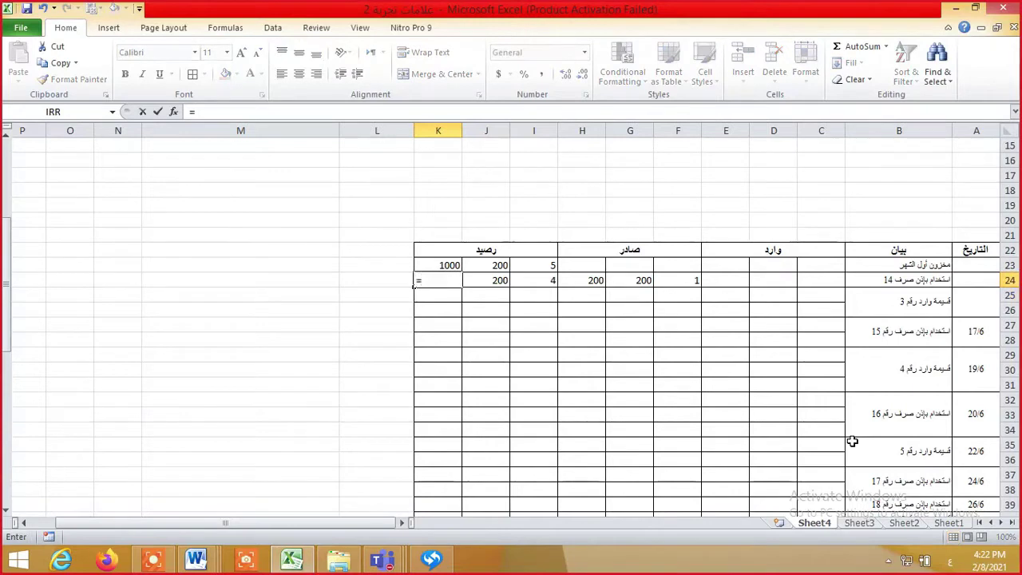
pyautogui.press('Right')
pyautogui.press('Right')
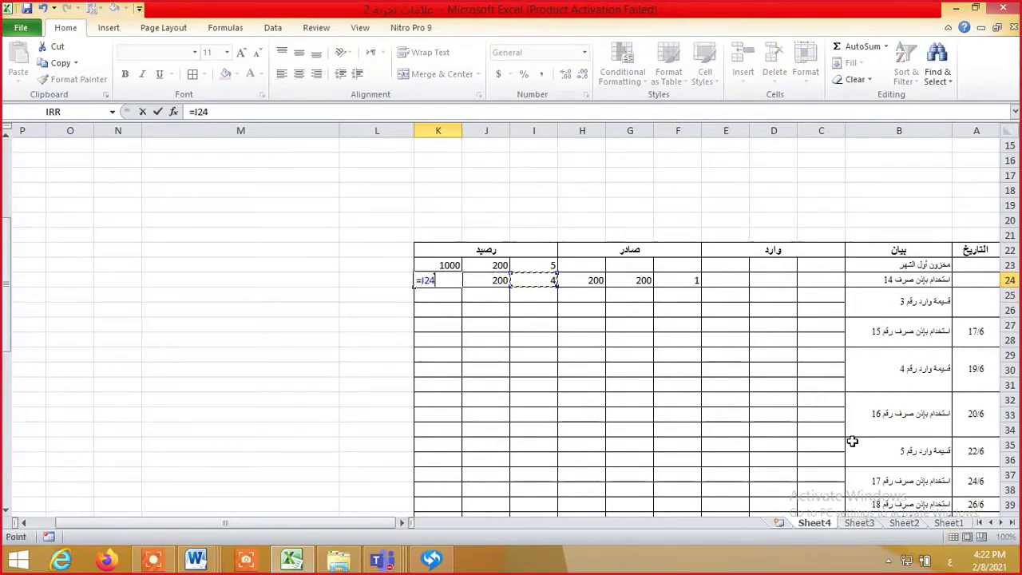
pyautogui.write('*')
pyautogui.press('Right')
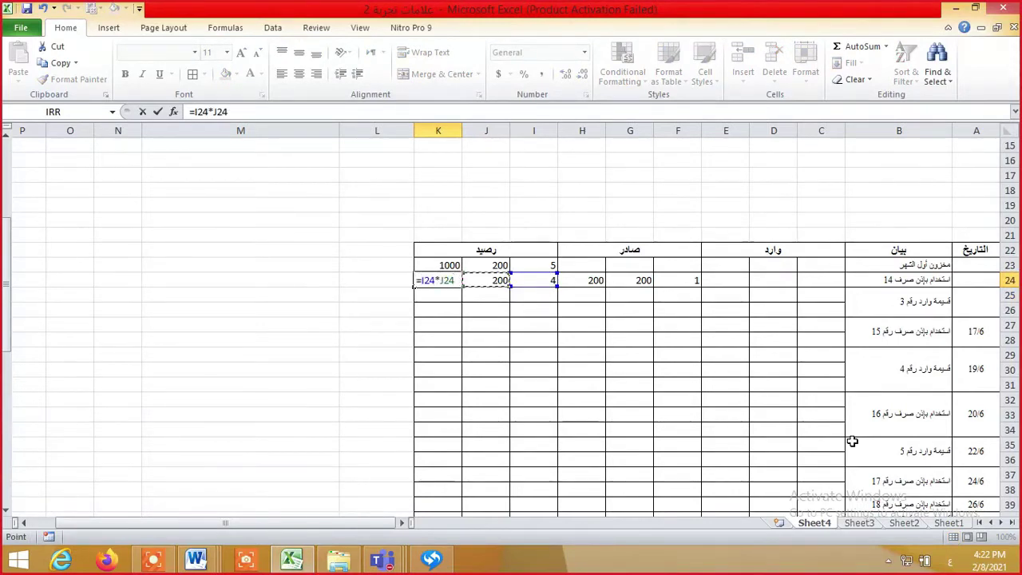
pyautogui.write('\\')
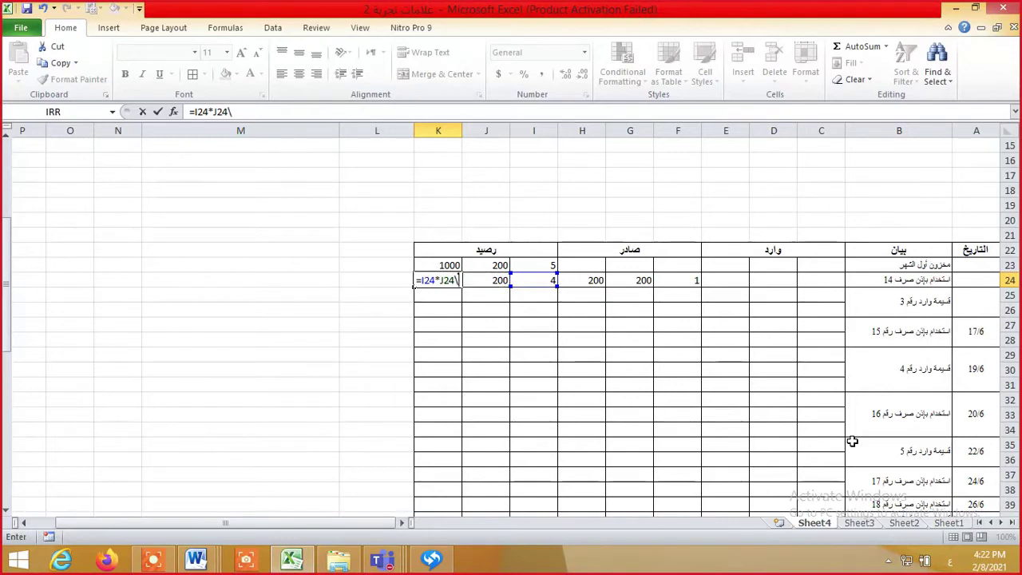
pyautogui.press('BackSpace')
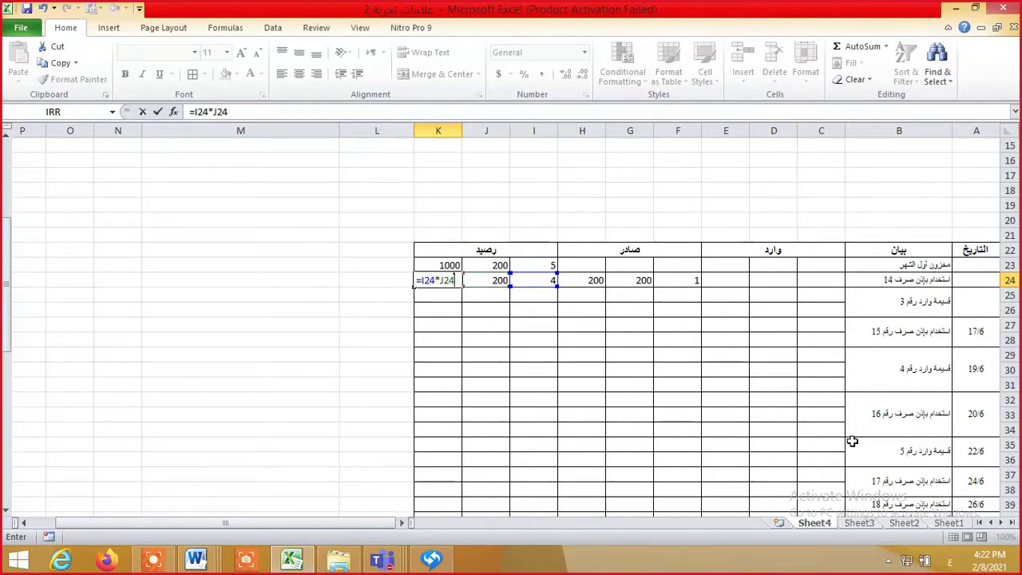
pyautogui.press('Return')
# Go to the received section of row 25 for receipt voucher 3
pyautogui.press('Right')
pyautogui.press('Right')
pyautogui.press('Right')
pyautogui.press('Right')
pyautogui.press('Right')
pyautogui.press('Right')
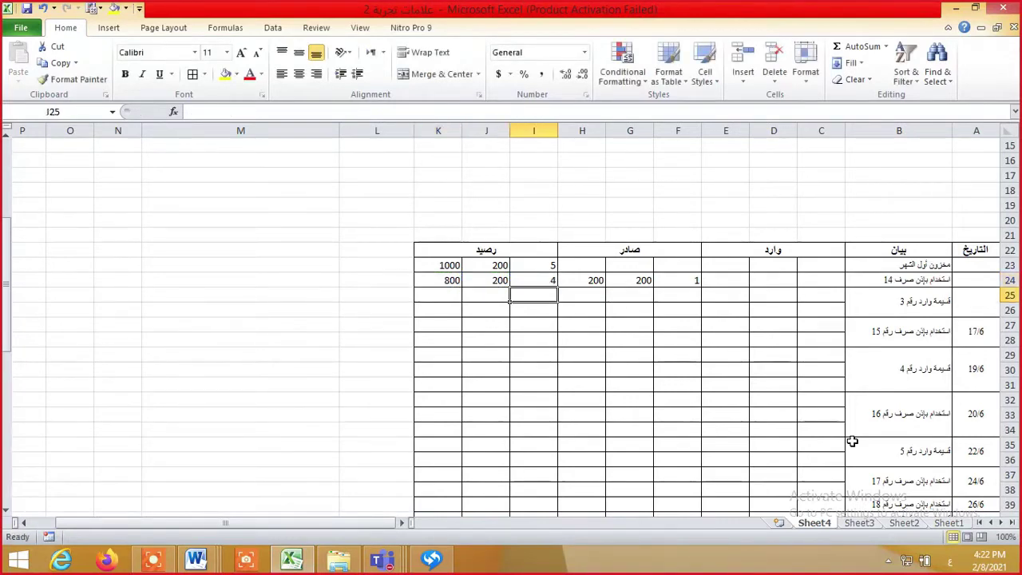
pyautogui.press('Right')
pyautogui.press('Right')
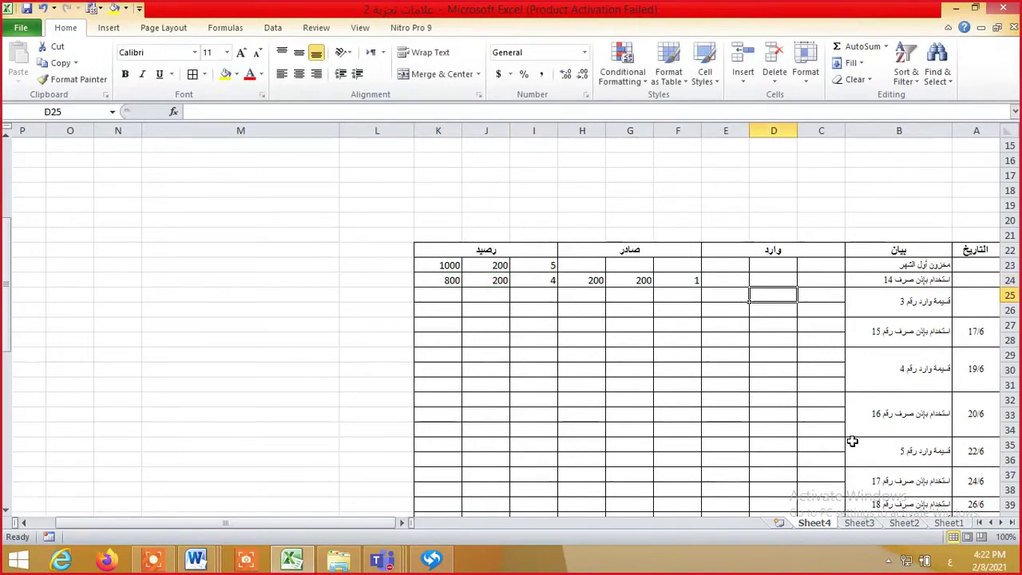
# Check the quantity and unit cost of the 12 June receipt in the transaction list above the stock card
pyautogui.press('Left')
pyautogui.press('Down')
pyautogui.press('Up')
pyautogui.press('Up')
pyautogui.press('Up')
pyautogui.press('Up')
pyautogui.press('Up')
pyautogui.press('Up')
pyautogui.hotkey('ctrl', 'Up')
pyautogui.press('Down')
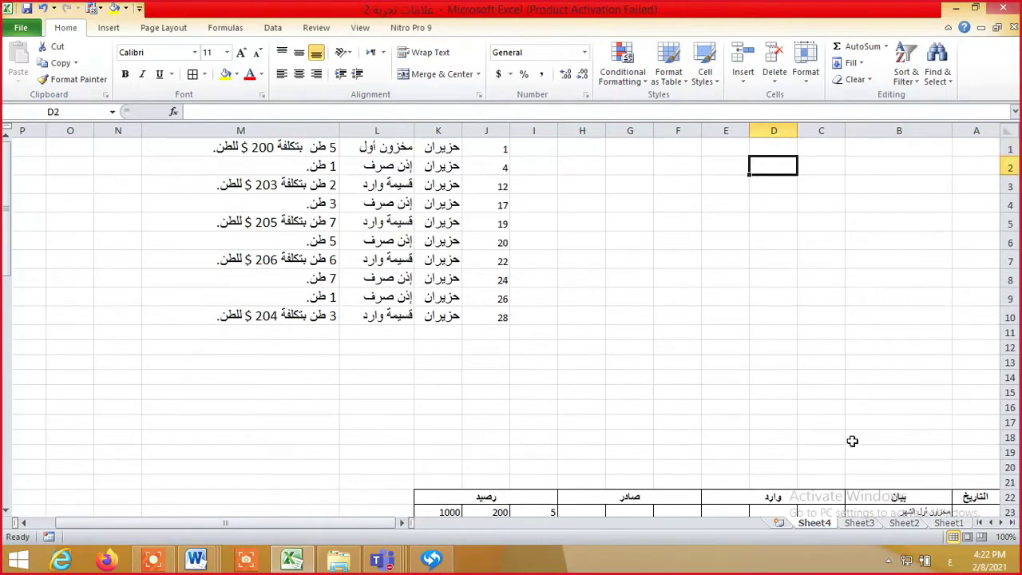
pyautogui.press('Left')
pyautogui.press('Left')
pyautogui.press('Down')
pyautogui.press('Left')
pyautogui.press('Left')
pyautogui.press('Left')
pyautogui.press('Left')
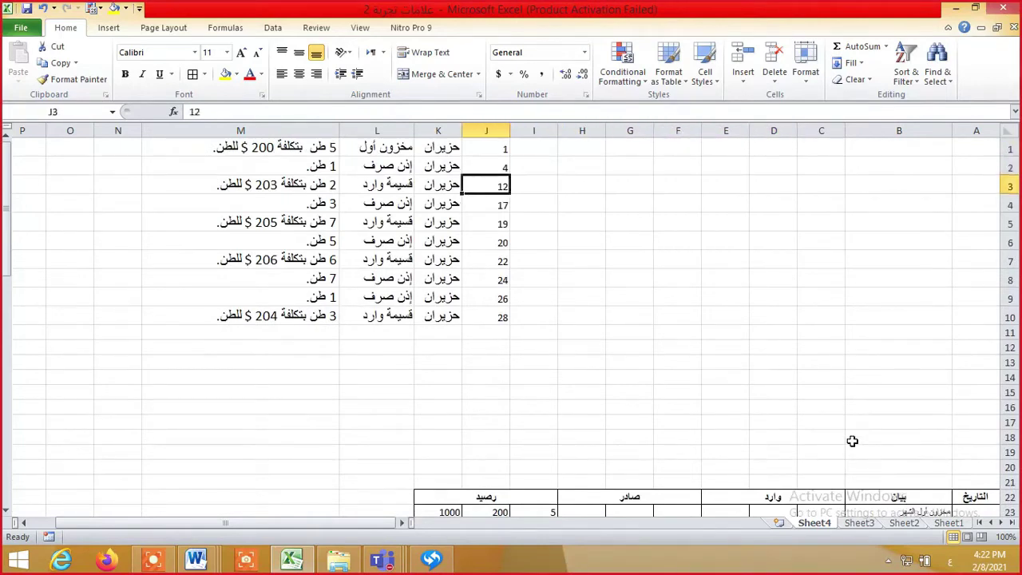
pyautogui.press('Left')
pyautogui.press('Left')
# Record the receipt for voucher 3 in row 25 of the stock card with quantity 2 and unit cost 203
pyautogui.press('Down')
pyautogui.press('Down')
pyautogui.press('Down')
pyautogui.press('Down')
pyautogui.press('Down')
pyautogui.press('Down')
pyautogui.press('Down')
pyautogui.press('Down')
pyautogui.press('Down')
pyautogui.press('Down')
pyautogui.press('Down')
pyautogui.press('Down')
pyautogui.press('Down')
pyautogui.press('Down')
pyautogui.press('Down')
pyautogui.press('Down')
pyautogui.press('Down')
pyautogui.press('Down')
pyautogui.press('Down')
pyautogui.press('Down')
pyautogui.press('Down')
pyautogui.press('Down')
pyautogui.press('Down')
pyautogui.press('Down')
pyautogui.press('Down')
pyautogui.press('Down')
pyautogui.press('Down')
pyautogui.press('Down')
pyautogui.press('Down')
pyautogui.press('Down')
pyautogui.press('Down')
pyautogui.press('Down')
pyautogui.press('Down')
pyautogui.press('Down')
pyautogui.press('Down')
pyautogui.press('Down')
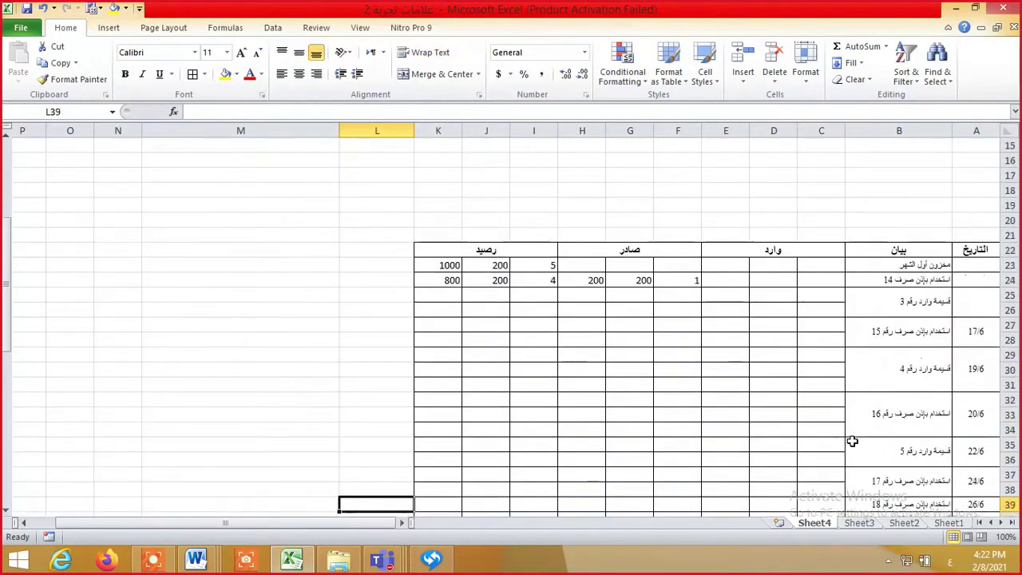
pyautogui.press('Up')
pyautogui.press('Up')
pyautogui.press('Up')
pyautogui.press('Up')
pyautogui.press('Up')
pyautogui.press('Up')
pyautogui.press('Up')
pyautogui.press('Up')
pyautogui.press('Up')
pyautogui.press('Up')
pyautogui.press('Up')
pyautogui.press('Up')
pyautogui.press('Left')
pyautogui.press('Left')
pyautogui.press('Left')
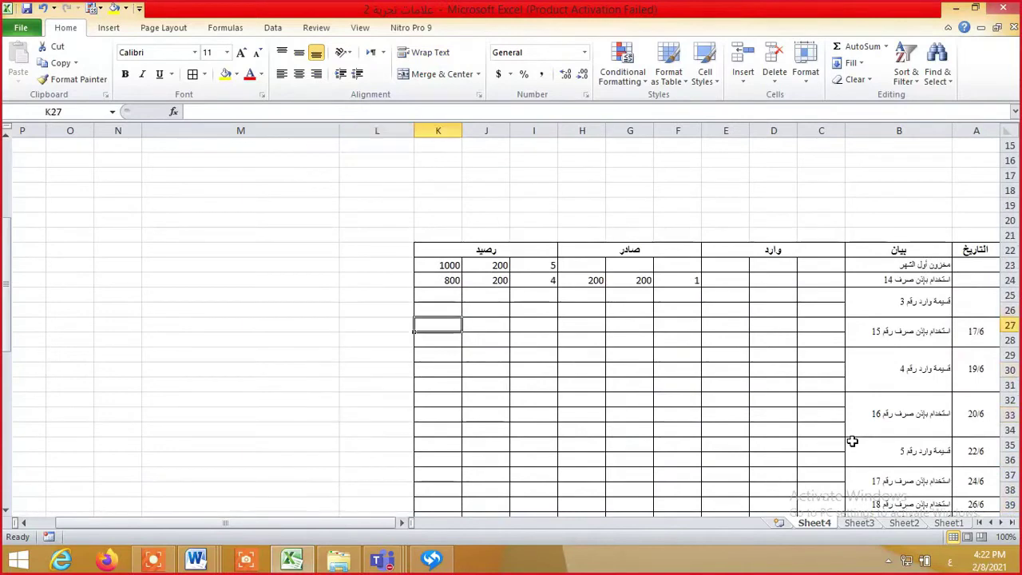
pyautogui.press('Up')
pyautogui.press('Left')
pyautogui.press('Left')
pyautogui.press('Left')
pyautogui.press('Right')
pyautogui.press('Right')
pyautogui.press('Right')
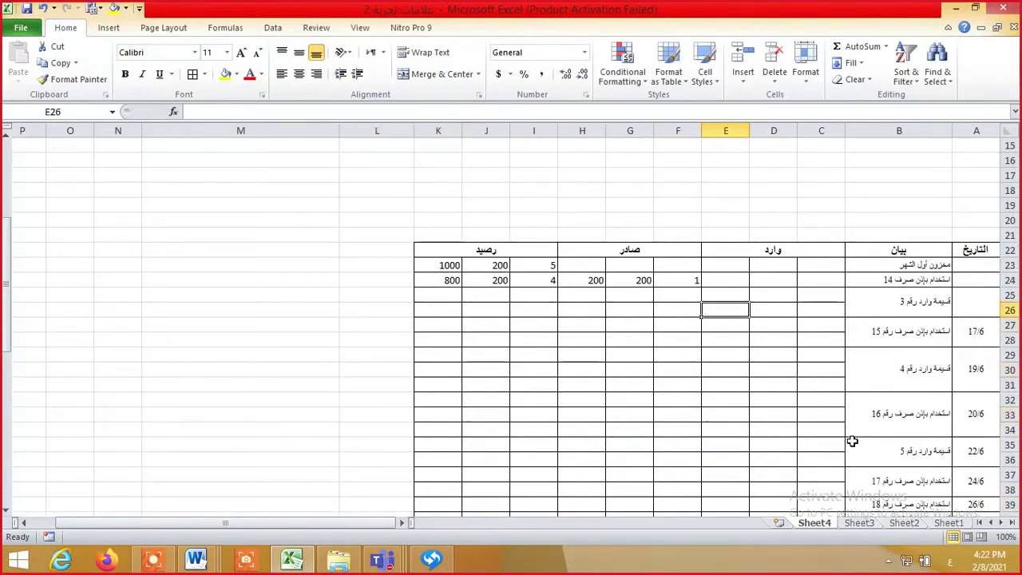
pyautogui.press('Up')
pyautogui.write('2')
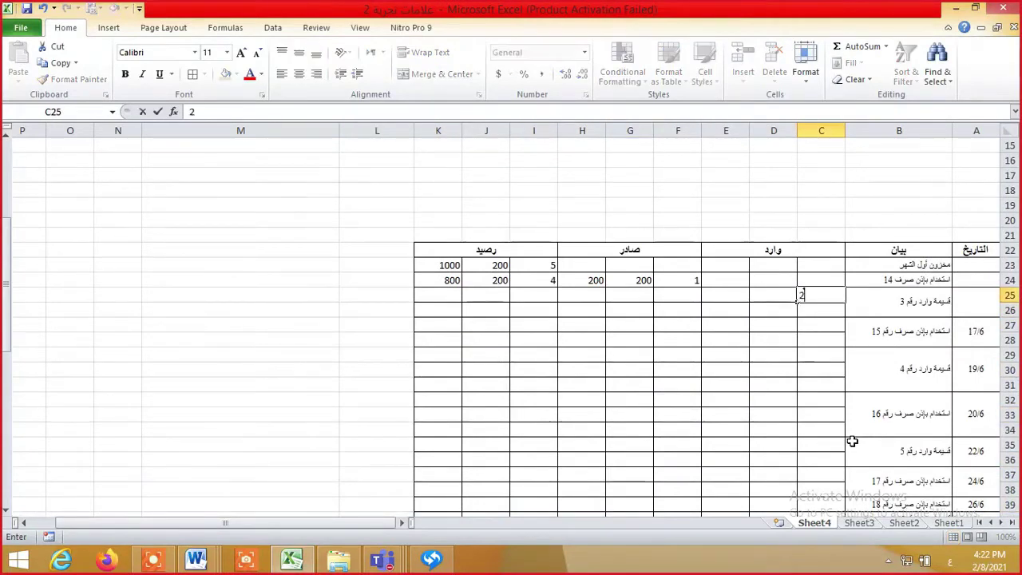
pyautogui.press('Left')
pyautogui.write('20')
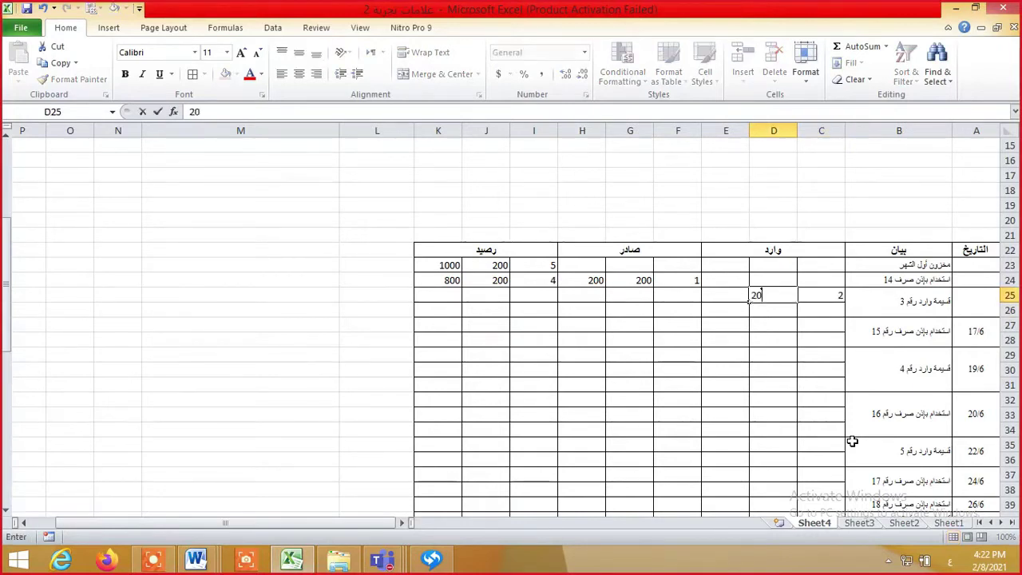
pyautogui.press('Return')
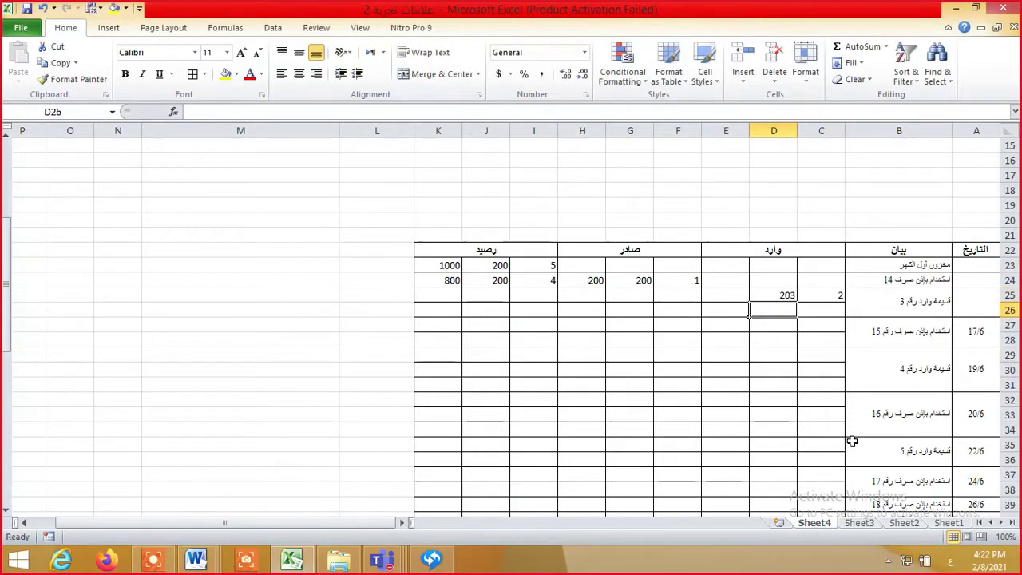
# Calculate the receipt total in E25 with the formula =C25*D25
pyautogui.press('Up')
pyautogui.press('Left')
pyautogui.write('=')
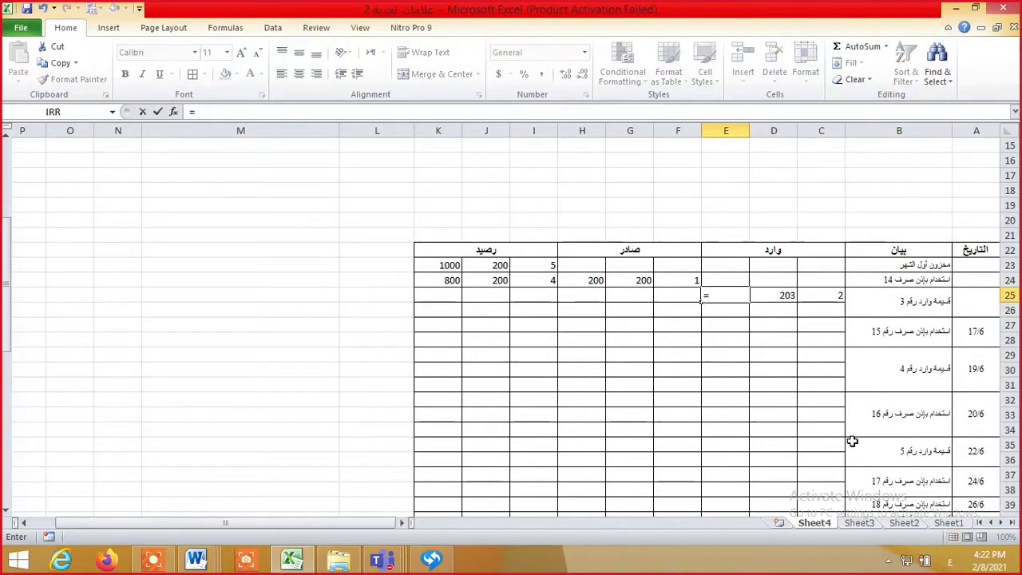
pyautogui.press('Left')
pyautogui.press('Left')
pyautogui.write('*')
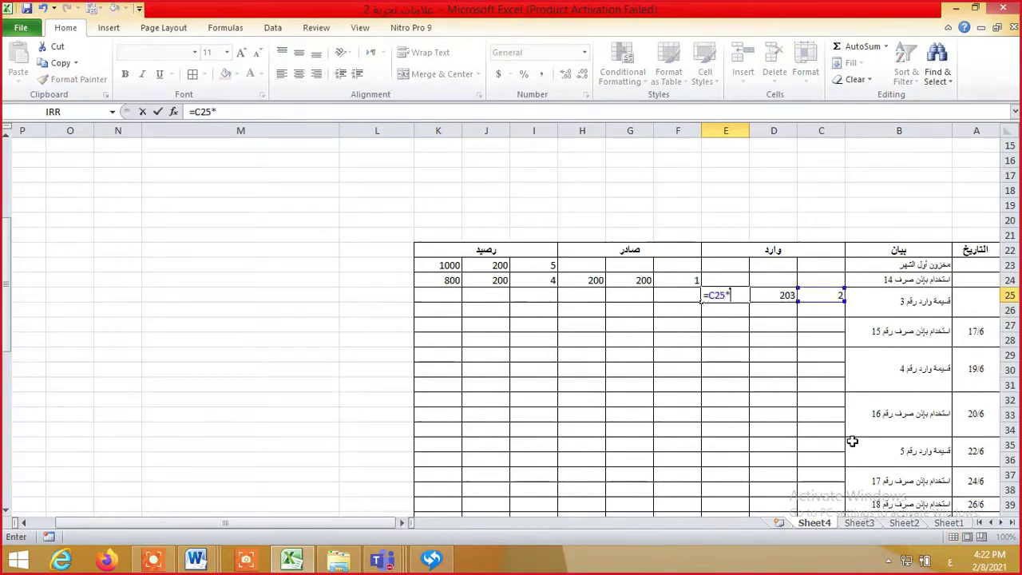
pyautogui.press('Right')
pyautogui.press('Return')
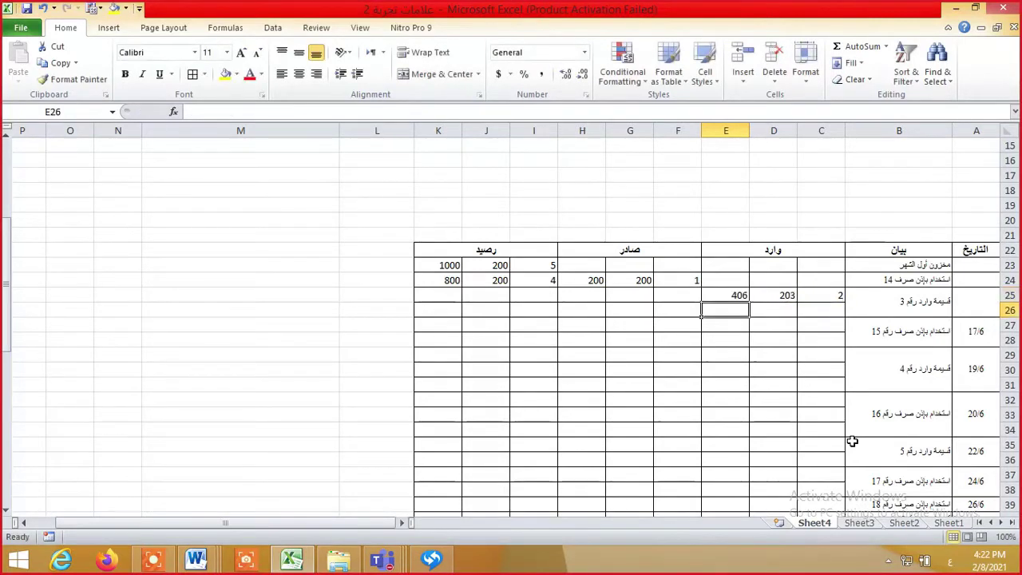
# Carry the previous balance into I25:K25 by referencing I24 in I25 and filling the formula across to K25
pyautogui.press('Up')
pyautogui.press('Right')
pyautogui.press('Right')
pyautogui.press('Right')
pyautogui.press('Right')
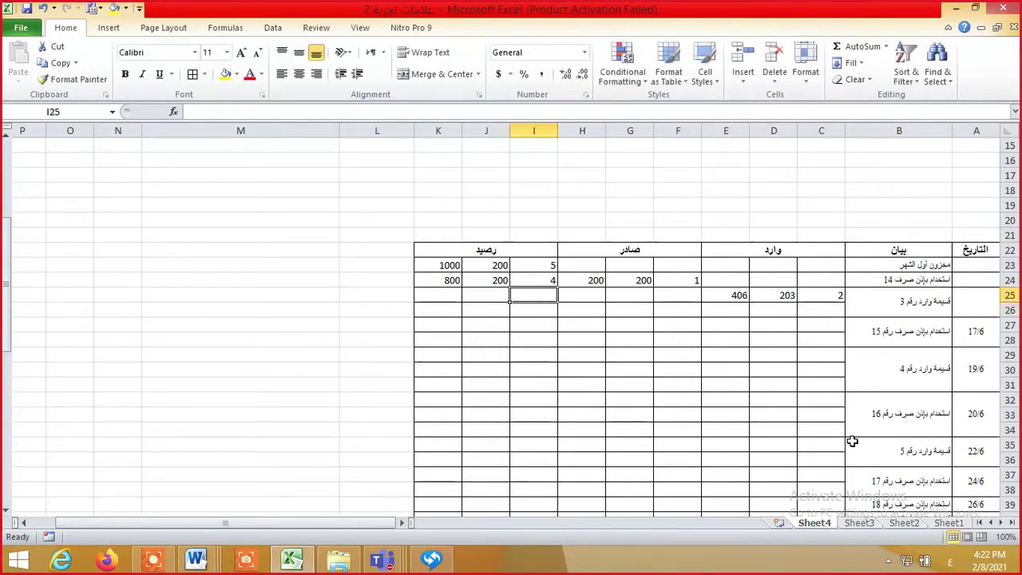
pyautogui.write('=')
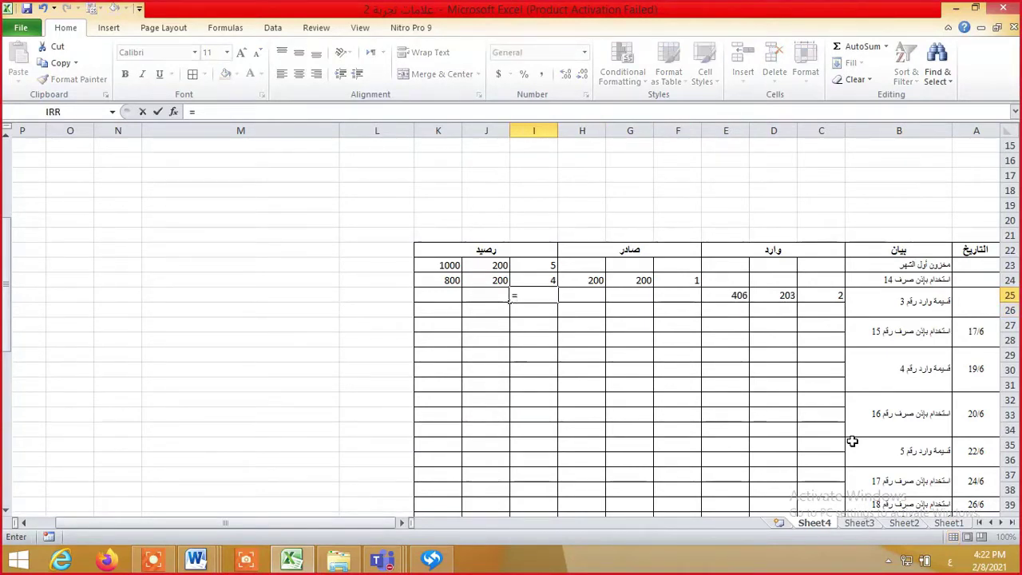
pyautogui.press('Up')
pyautogui.hotkey('ctrl', 'Return')
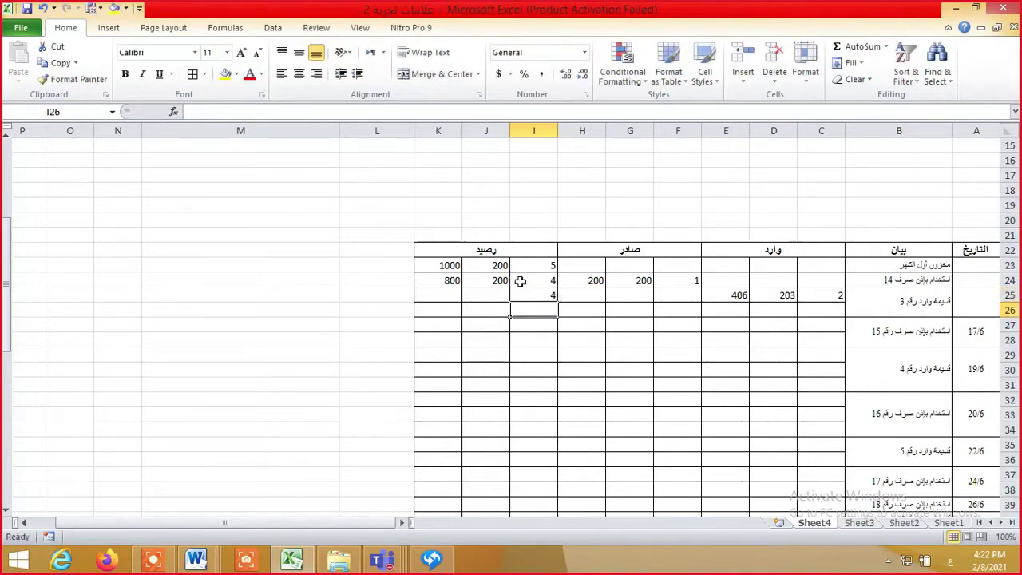
pyautogui.moveTo(513, 302); pyautogui.dragTo(440, 306)
pyautogui.click(549, 322)
# Add the new receipt to the balance in I26:K26 by entering =C25 in I26 and filling it across to K26
pyautogui.click(555, 311)
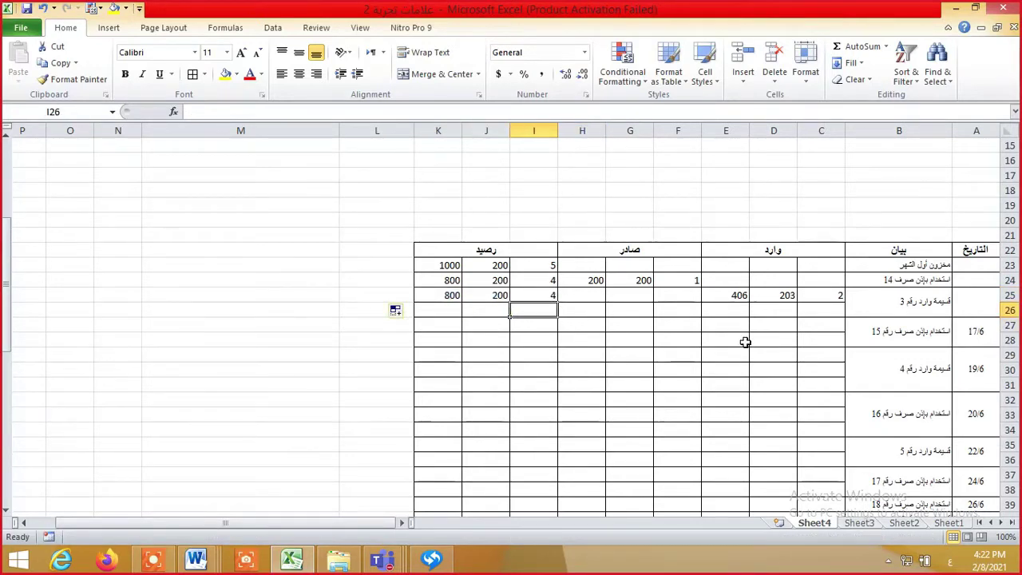
pyautogui.write('=')
pyautogui.press('Up')
pyautogui.press('Right')
pyautogui.press('Right')
pyautogui.press('Right')
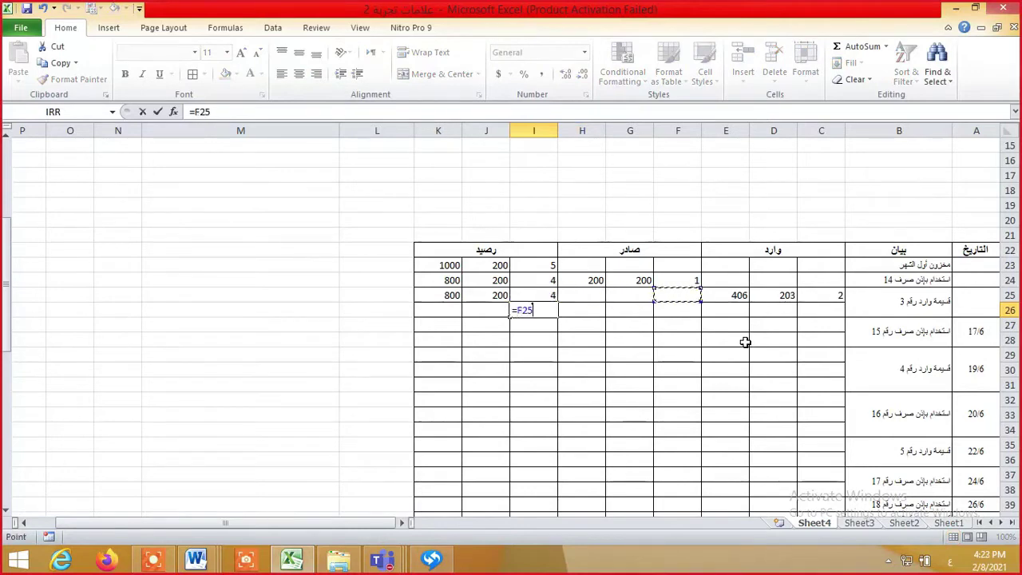
pyautogui.press('Right')
pyautogui.press('Right')
pyautogui.press('Right')
pyautogui.press('Return')
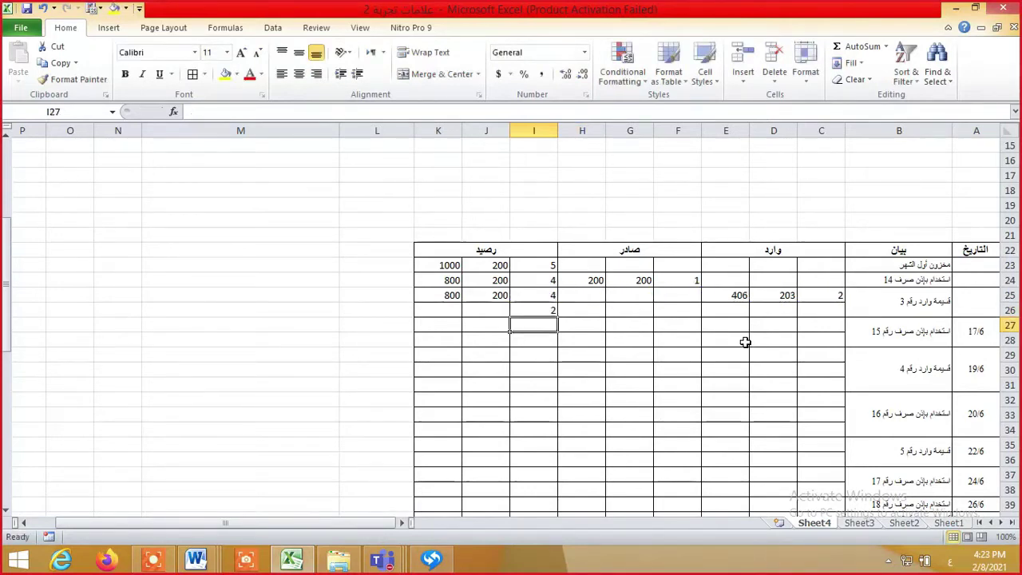
pyautogui.click(537, 312)
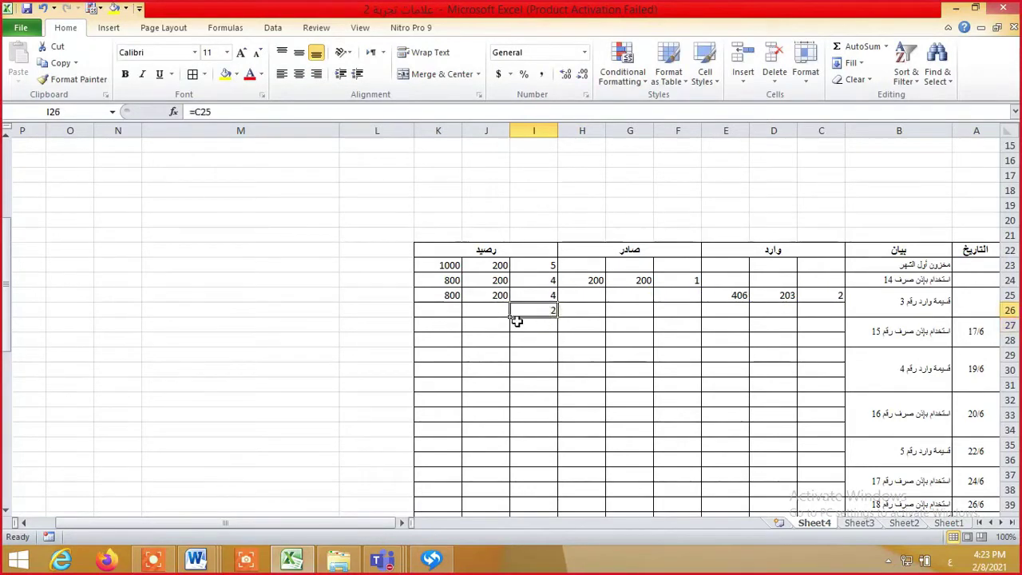
pyautogui.moveTo(508, 319); pyautogui.dragTo(421, 320)
pyautogui.click(440, 338)
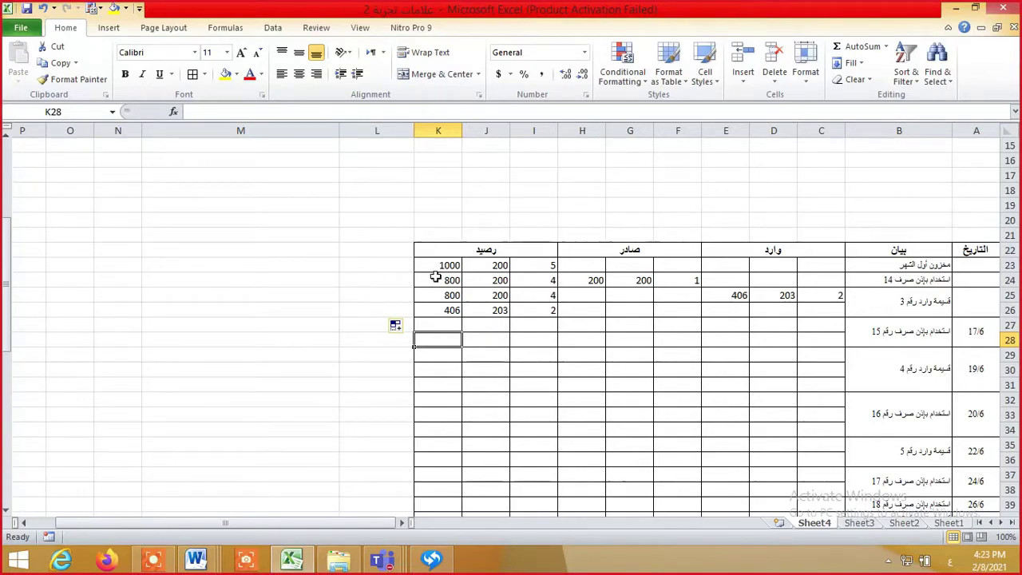
# Check the quantity of the 17 June issue in the transaction list above the stock card
pyautogui.press('Up')
pyautogui.press('Up')
pyautogui.press('Up')
pyautogui.press('Up')
pyautogui.press('Up')
pyautogui.press('Up')
pyautogui.press('Up')
pyautogui.press('Up')
pyautogui.press('Up')
pyautogui.press('Up')
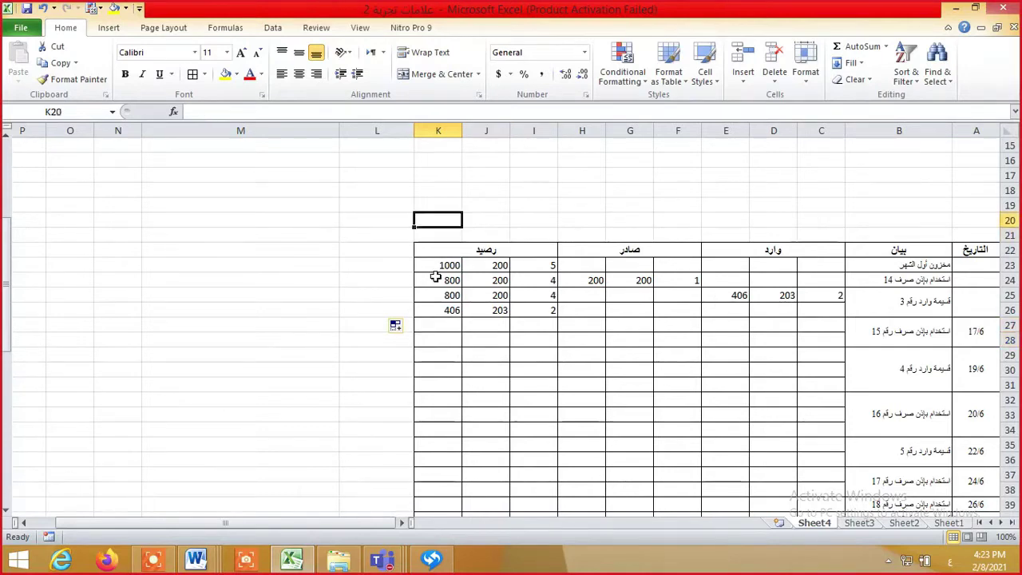
pyautogui.press('Up')
pyautogui.press('Up')
pyautogui.press('Up')
pyautogui.press('Up')
pyautogui.press('Up')
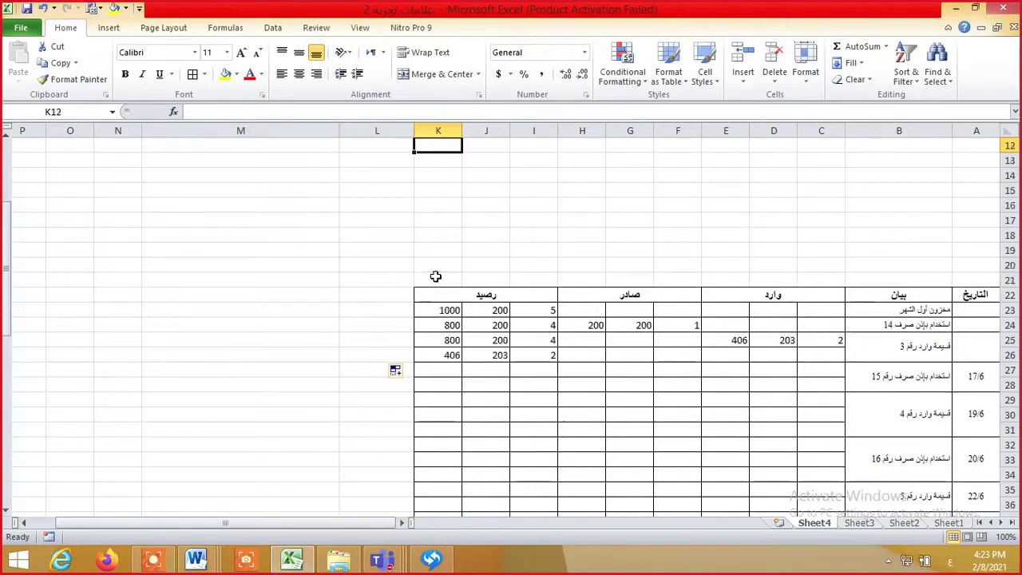
pyautogui.press('Up')
pyautogui.press('Up')
pyautogui.press('Up')
pyautogui.press('Up')
pyautogui.press('Up')
pyautogui.press('Up')
pyautogui.press('Up')
pyautogui.press('Up')
pyautogui.press('Up')
pyautogui.press('Up')
pyautogui.press('Up')
pyautogui.press('Up')
pyautogui.press('Down')
pyautogui.press('Down')
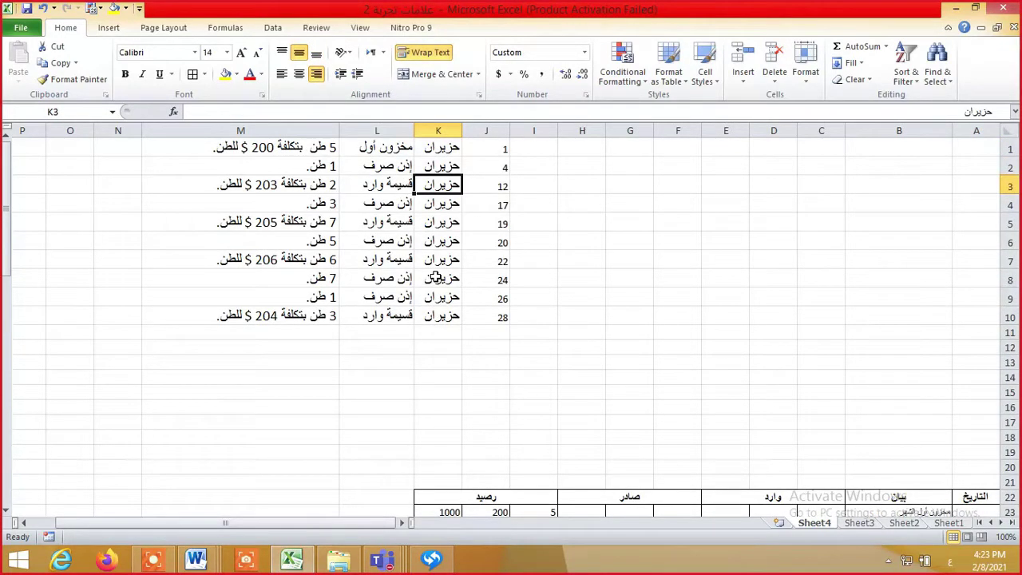
pyautogui.press('Up')
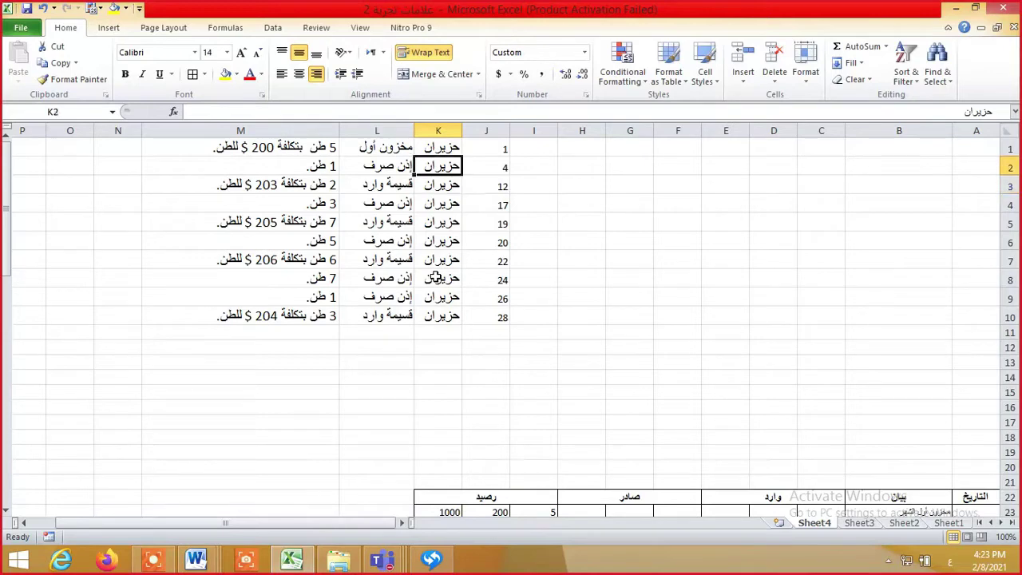
pyautogui.press('Down')
pyautogui.press('Down')
pyautogui.press('Left')
pyautogui.press('Left')
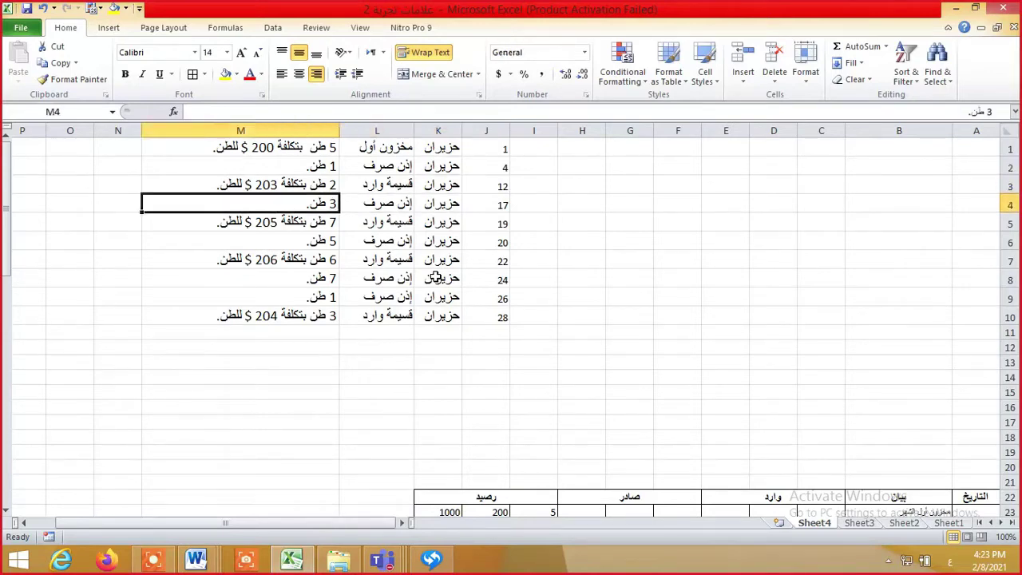
# Record the issued quantity 3 for the 17/6 issue in F27 of the stock card
pyautogui.press('Down')
pyautogui.press('Down')
pyautogui.press('Down')
pyautogui.press('Down')
pyautogui.press('Down')
pyautogui.press('Down')
pyautogui.press('Down')
pyautogui.press('Down')
pyautogui.press('Down')
pyautogui.press('Down')
pyautogui.press('Down')
pyautogui.press('Down')
pyautogui.press('Down')
pyautogui.press('Down')
pyautogui.press('Down')
pyautogui.press('Down')
pyautogui.press('Down')
pyautogui.press('Down')
pyautogui.press('Down')
pyautogui.press('Down')
pyautogui.press('Down')
pyautogui.press('Down')
pyautogui.press('Down')
pyautogui.press('Down')
pyautogui.press('Down')
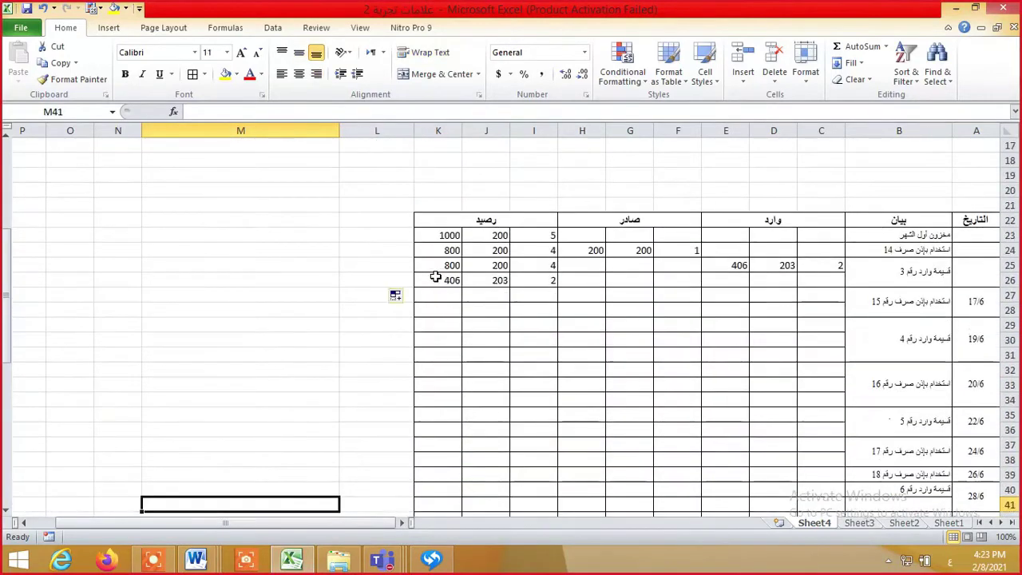
pyautogui.press('Up')
pyautogui.press('Up')
pyautogui.press('Up')
pyautogui.press('Up')
pyautogui.press('Up')
pyautogui.press('Up')
pyautogui.press('Up')
pyautogui.press('Up')
pyautogui.press('Up')
pyautogui.press('Up')
pyautogui.press('Right')
pyautogui.press('Right')
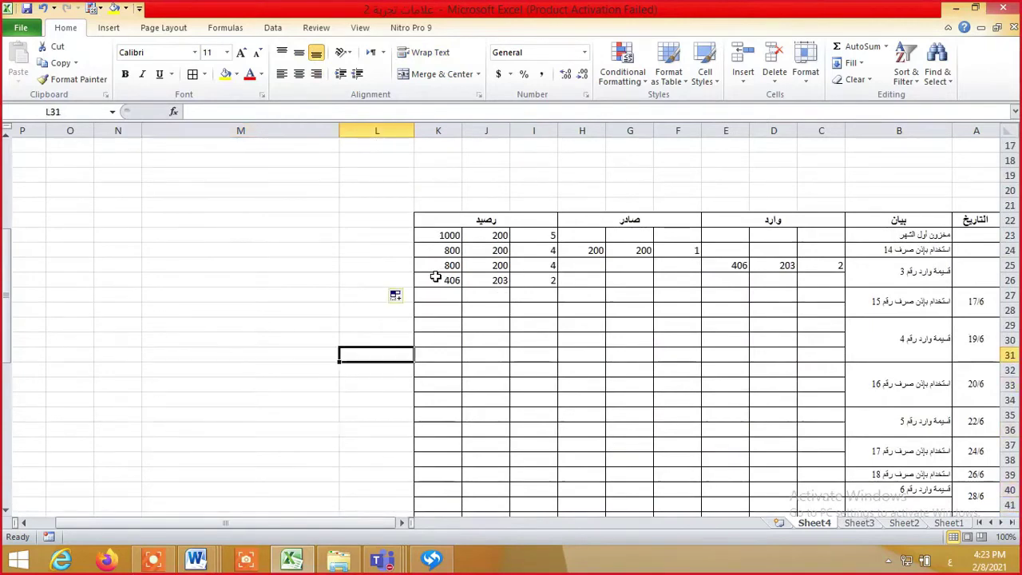
pyautogui.press('Right')
pyautogui.press('Right')
pyautogui.press('Up')
pyautogui.press('Up')
pyautogui.press('Up')
pyautogui.press('Up')
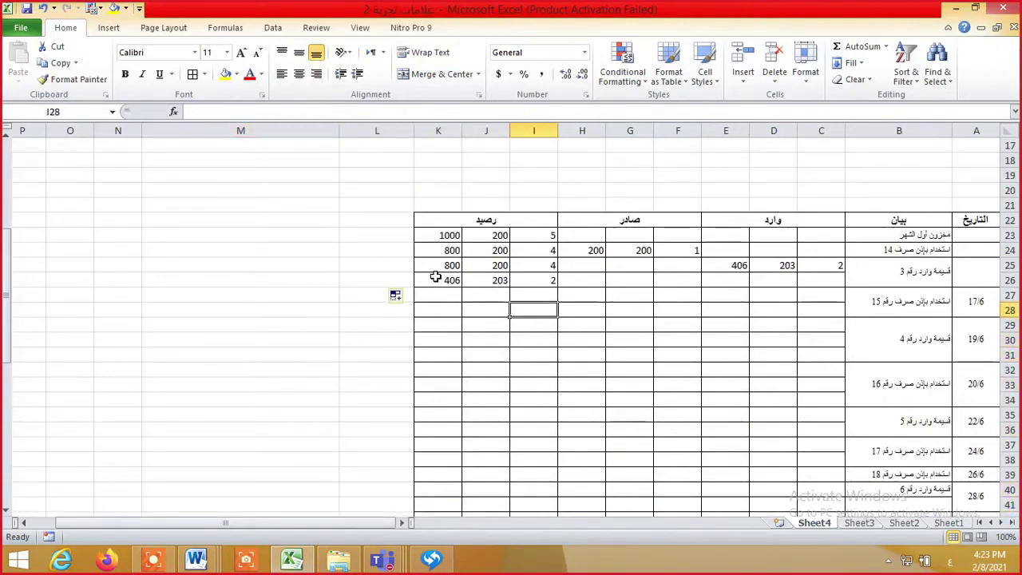
pyautogui.press('Right')
pyautogui.press('Right')
pyautogui.press('Right')
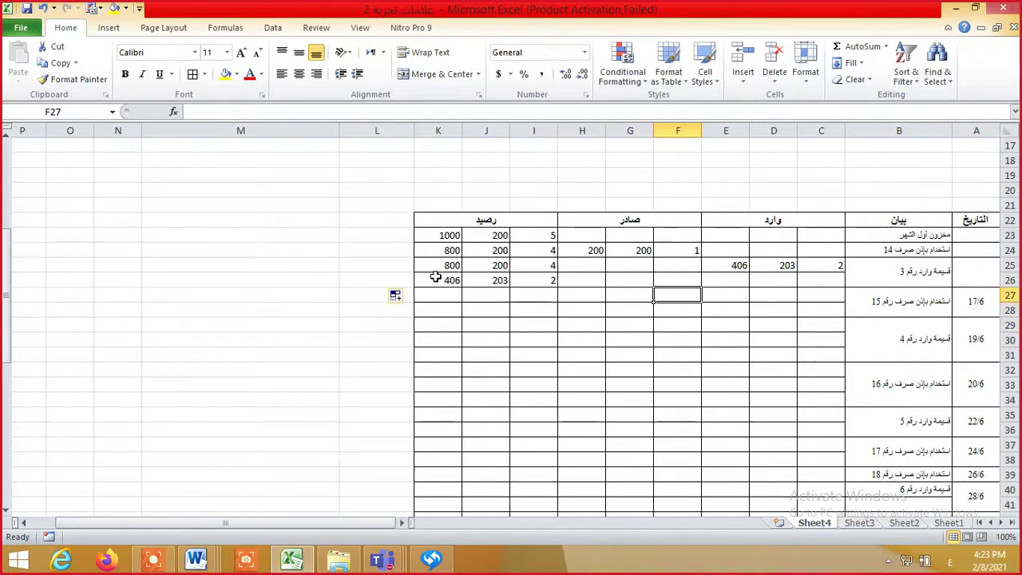
pyautogui.press('Up')
pyautogui.press('Left')
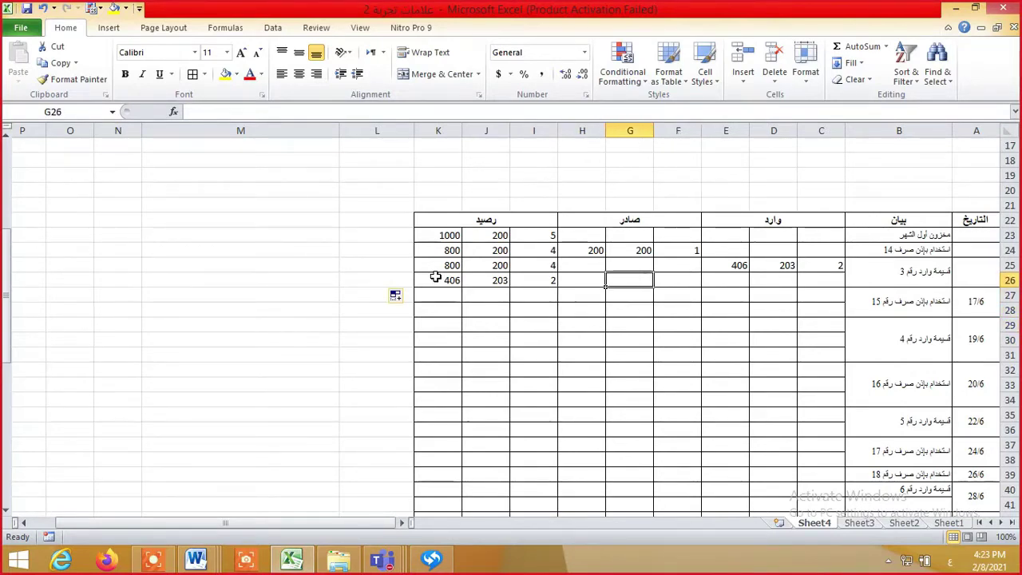
pyautogui.press('Up')
pyautogui.press('Left')
pyautogui.press('Left')
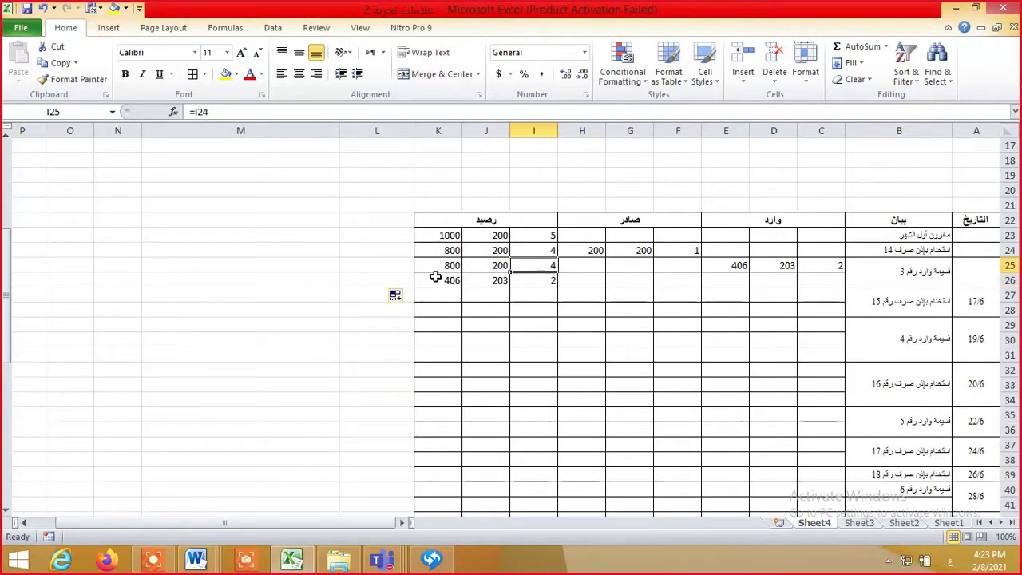
pyautogui.press('Down')
pyautogui.press('Left')
pyautogui.press('Left')
pyautogui.press('Left')
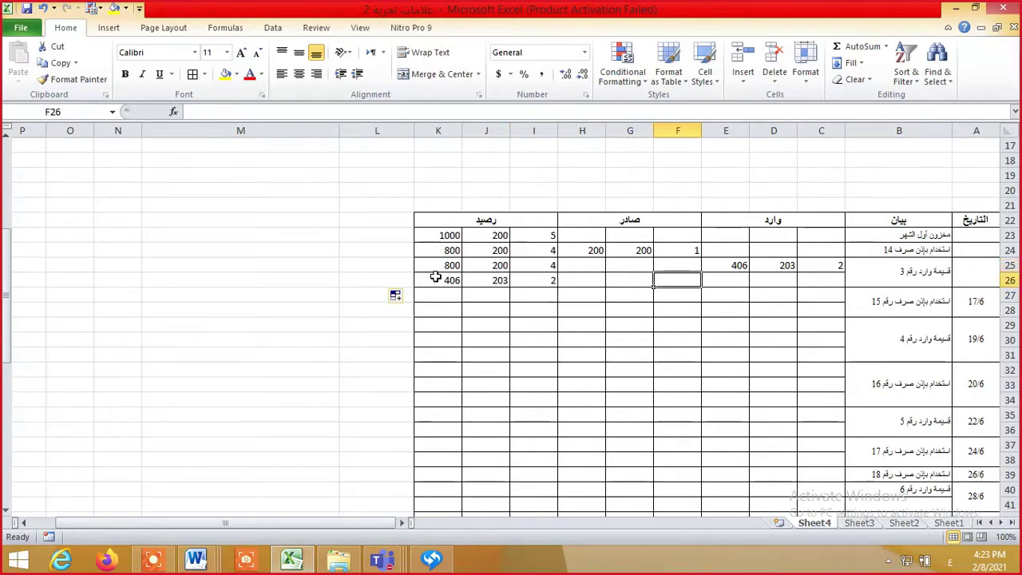
pyautogui.press('Down')
pyautogui.write('3')
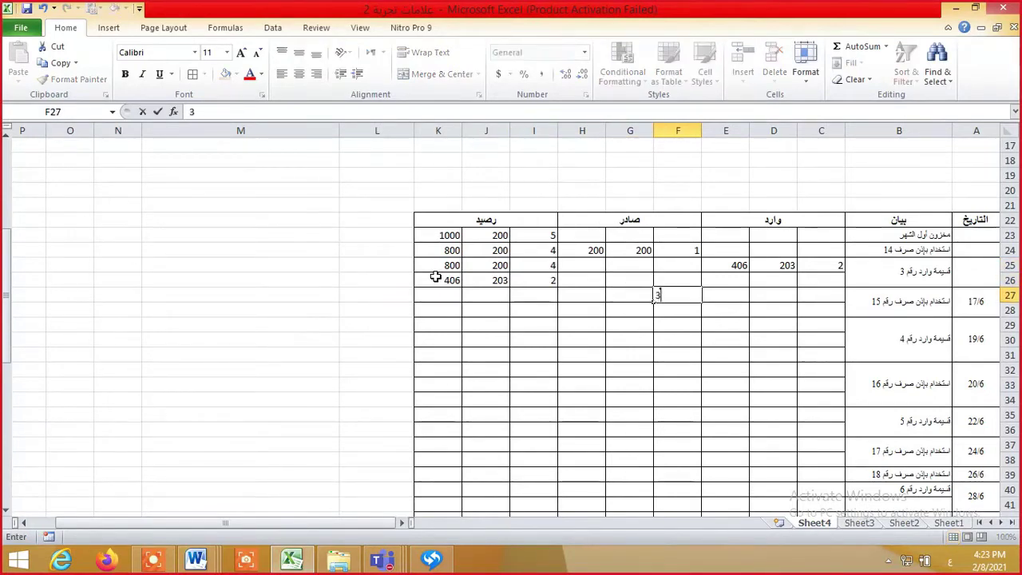
pyautogui.press('Left')
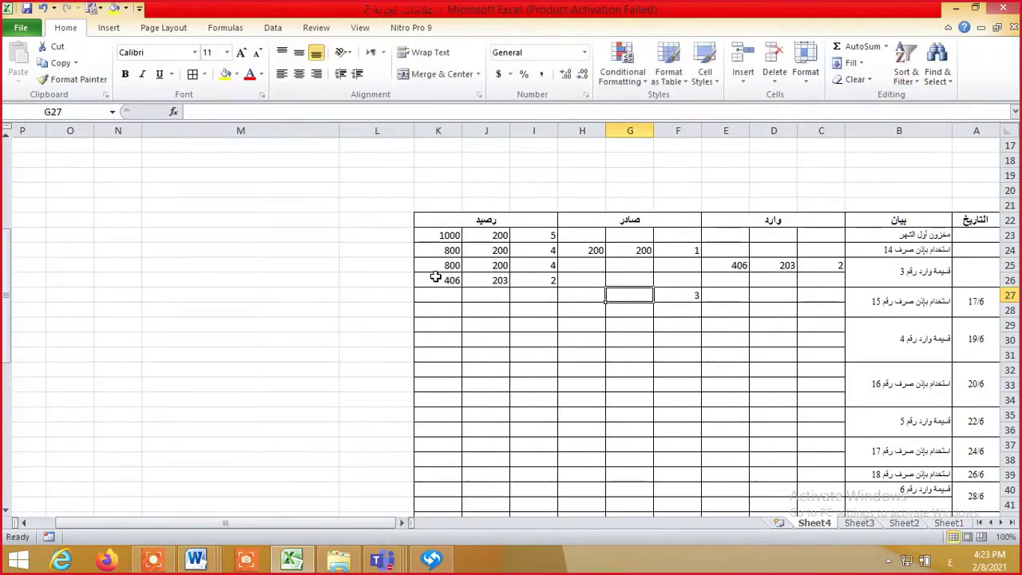
# Set the unit cost of the 17/6 issue in G27 with the formula =J25
pyautogui.write('=')
pyautogui.press('Up')
pyautogui.press('Up')
pyautogui.press('Left')
pyautogui.press('Left')
pyautogui.press('Left')
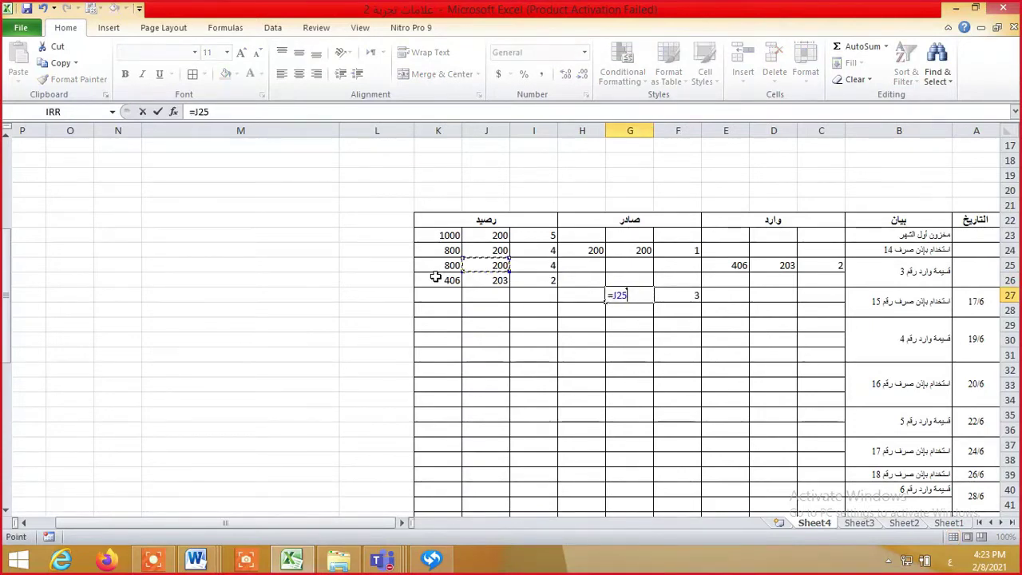
pyautogui.press('Return')
# Calculate the total of the 17/6 issue in H27 with the formula =F27*G27
pyautogui.press('Up')
pyautogui.press('Left')
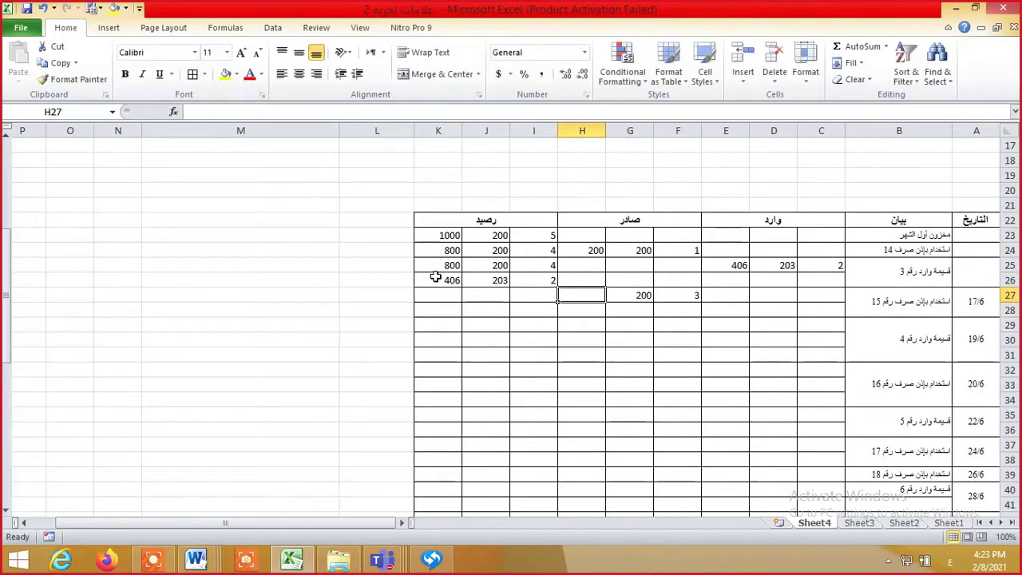
pyautogui.write('=')
pyautogui.press('Right')
pyautogui.press('Right')
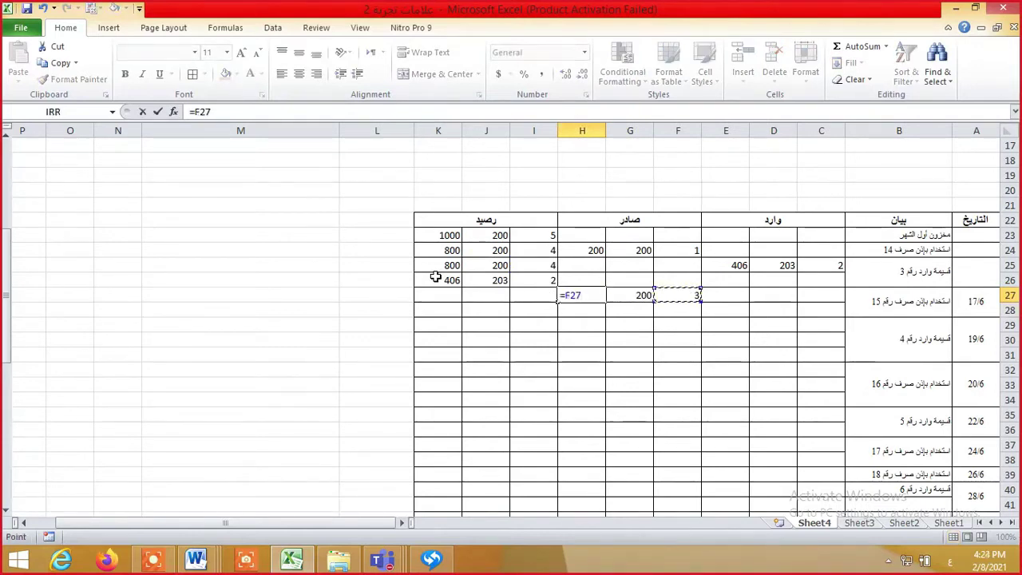
pyautogui.write('*')
pyautogui.press('Right')
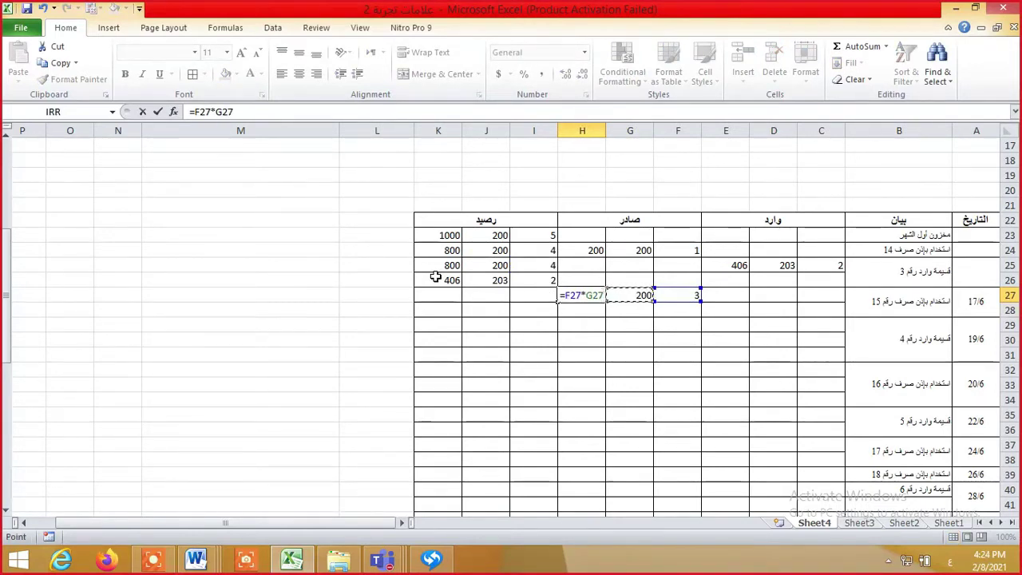
pyautogui.press('Return')
# Calculate the remaining balance quantity in I27 with the formula =I25-F27
pyautogui.press('Up')
pyautogui.press('Left')
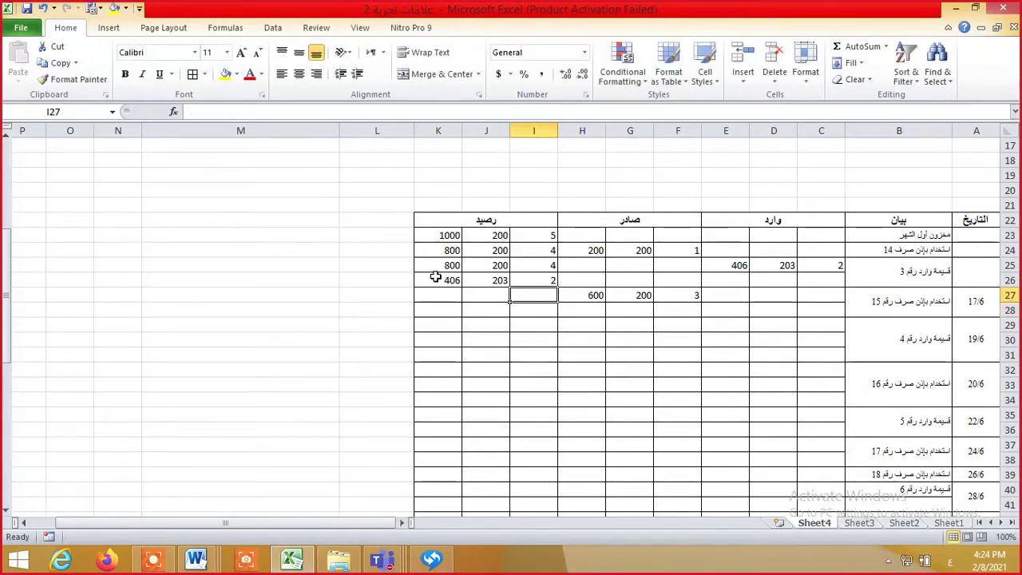
pyautogui.write('=')
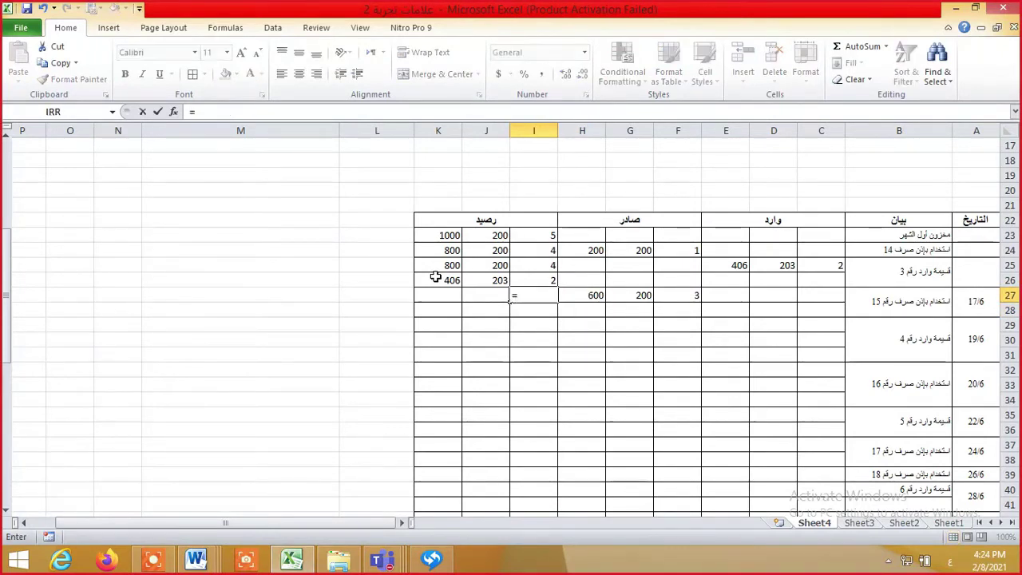
pyautogui.press('Up')
pyautogui.press('Up')
pyautogui.write('-')
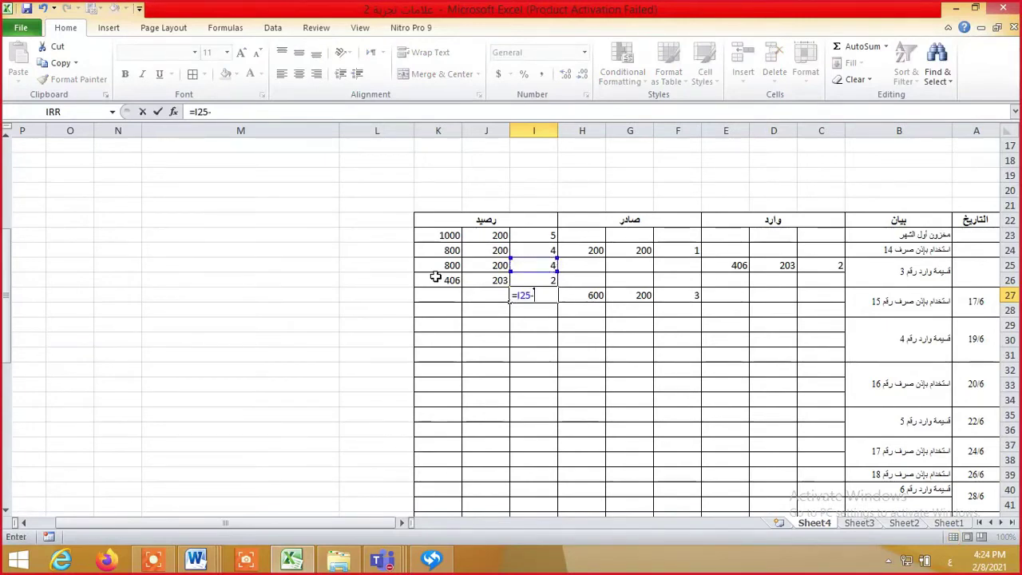
pyautogui.press('Left')
pyautogui.press('Left')
pyautogui.press('Left')
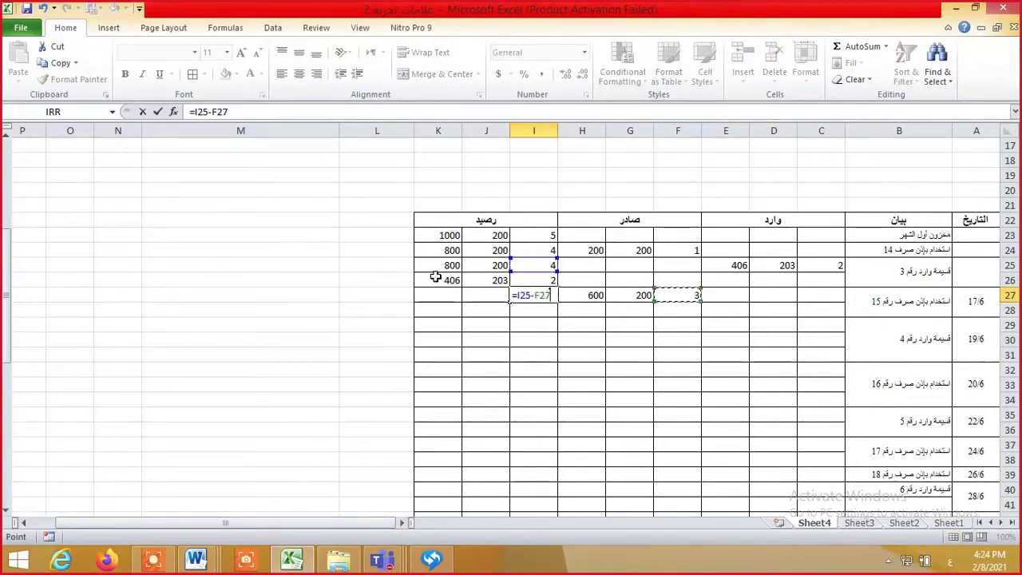
pyautogui.press('Return')
# Carry the balance unit cost into J27 with the formula =J25
pyautogui.press('Left')
pyautogui.press('Up')
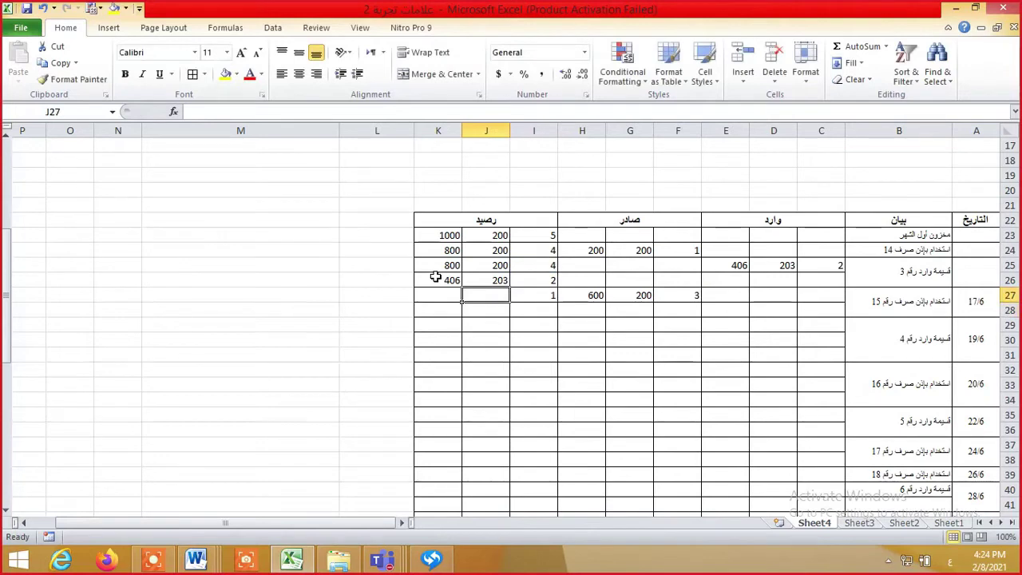
pyautogui.write('-')
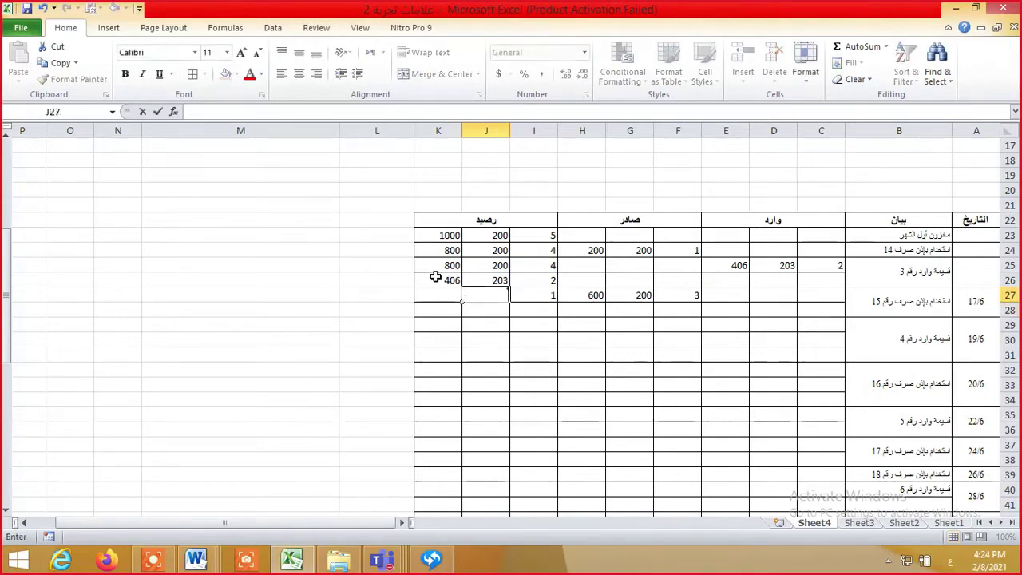
pyautogui.press('BackSpace')
pyautogui.write('=')
pyautogui.press('Up')
pyautogui.press('Up')
pyautogui.press('Up')
pyautogui.press('Down')
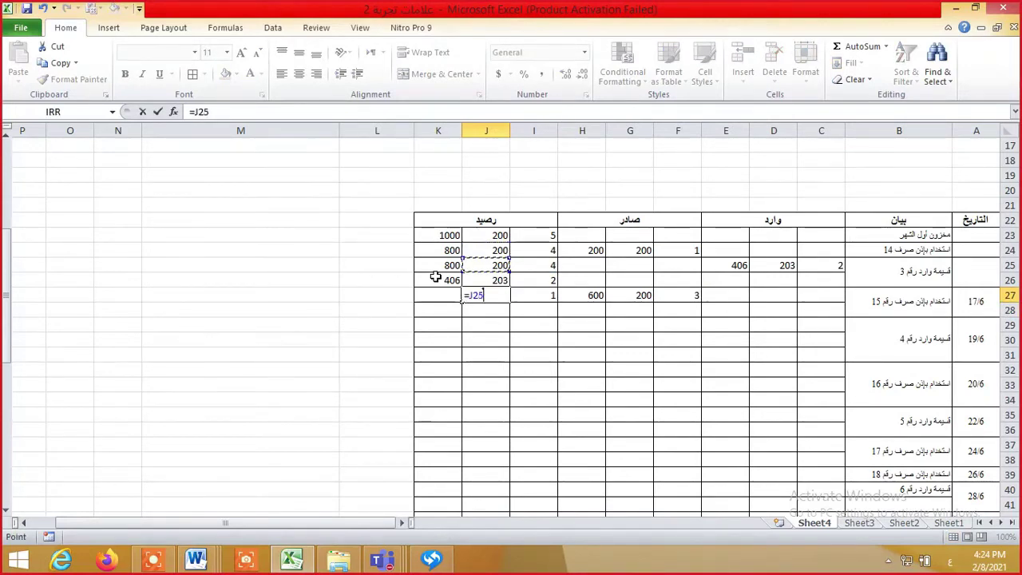
pyautogui.hotkey('ctrl', 'Return')
# Calculate the balance total in K27 with the formula =I27*J27
pyautogui.press('Left')
pyautogui.write('=')
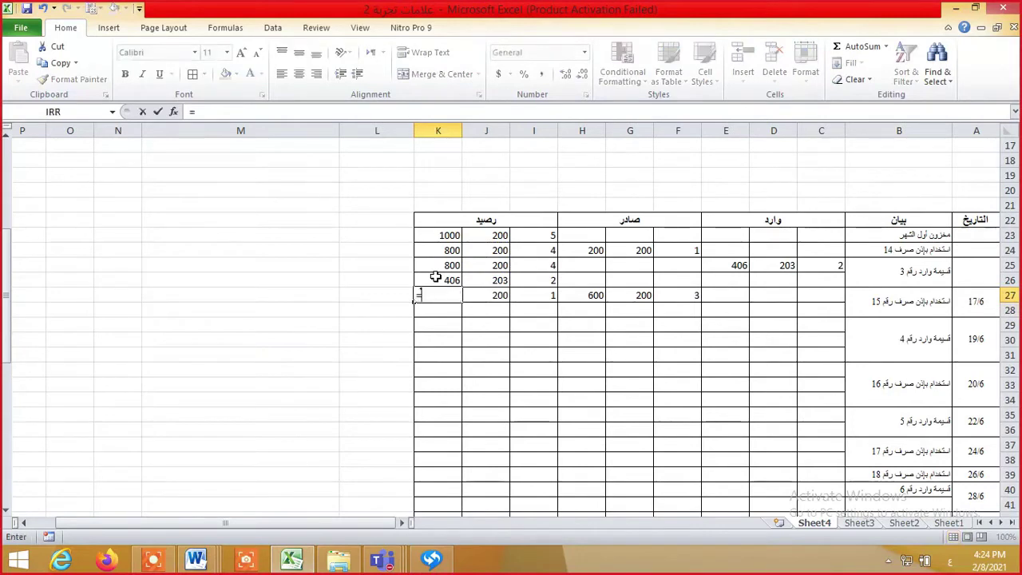
pyautogui.press('Left')
pyautogui.press('Left')
pyautogui.write('*')
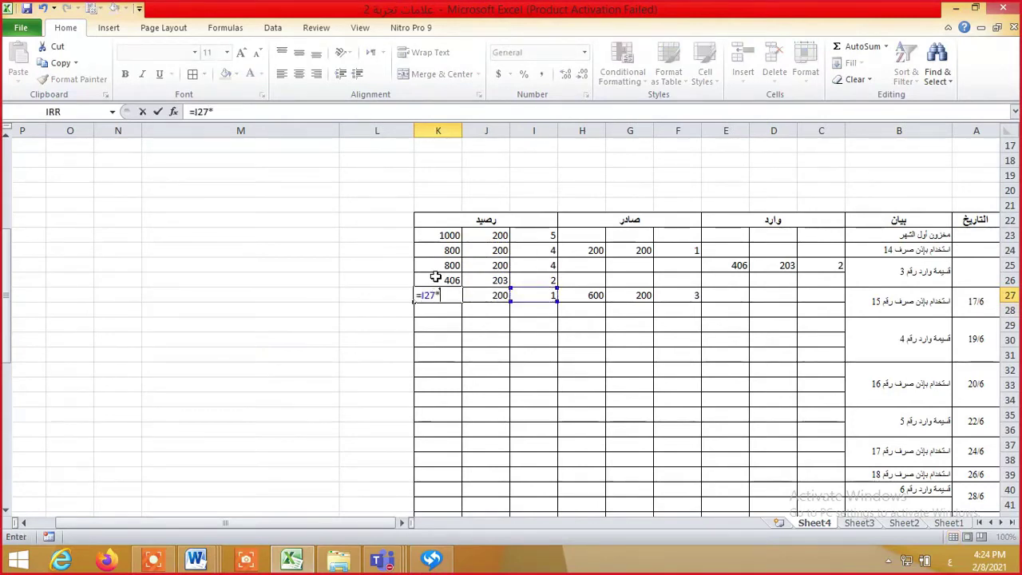
pyautogui.press('Right')
pyautogui.press('Return')
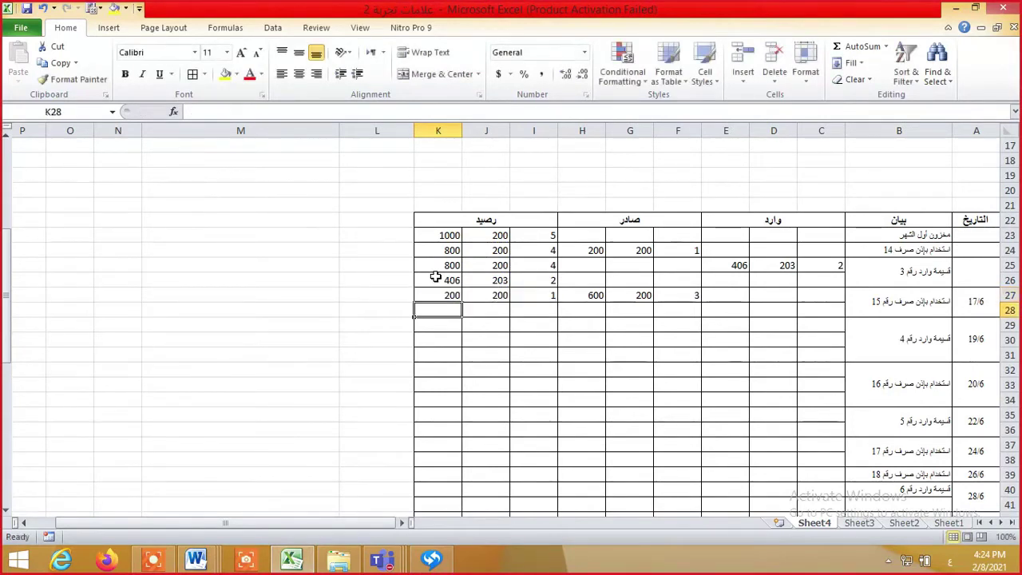
# Try to carry the second balance quantity into I28 with the formula =I25
pyautogui.press('Right')
pyautogui.press('Right')
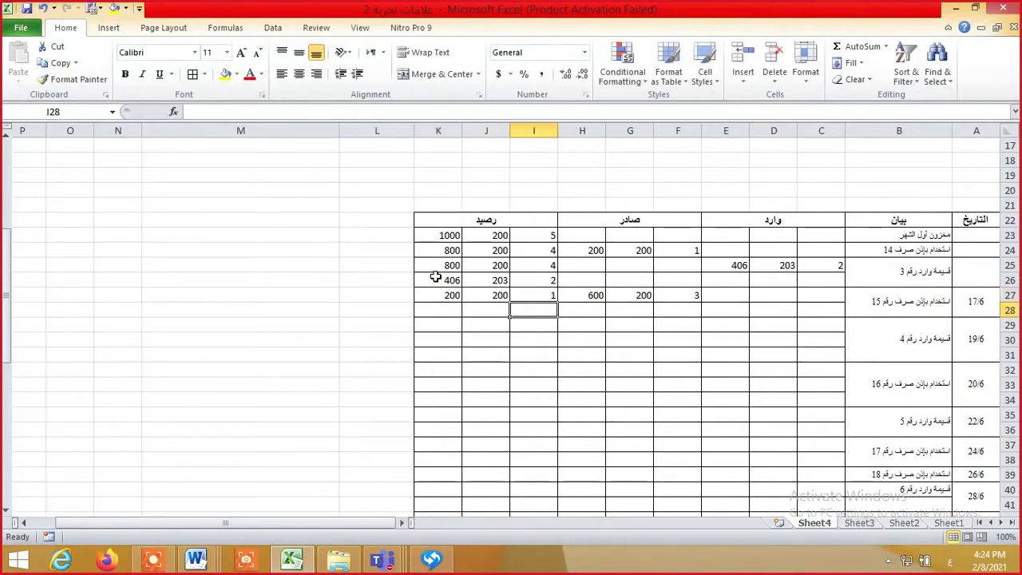
pyautogui.write('=')
pyautogui.press('Up')
pyautogui.press('Up')
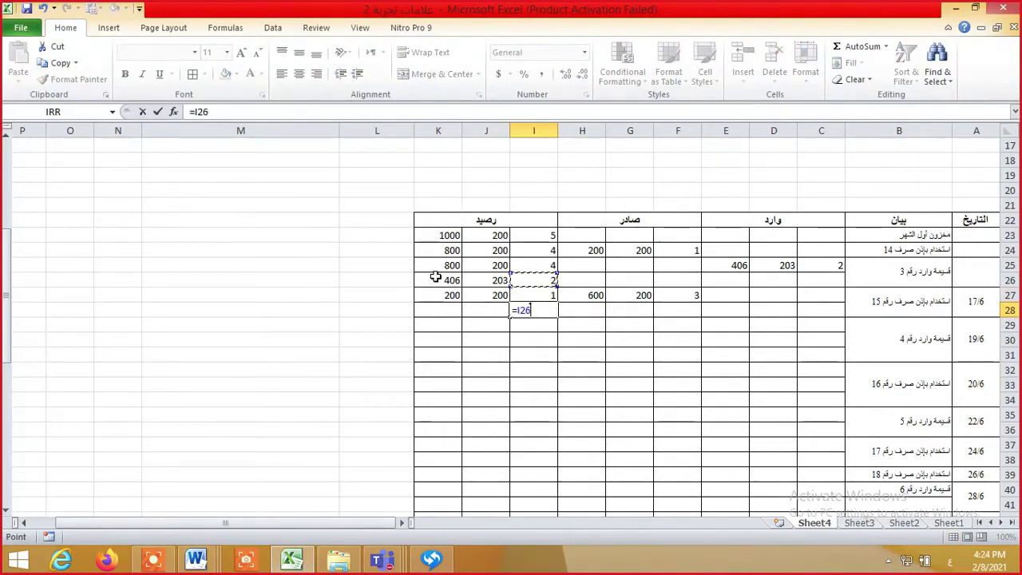
pyautogui.press('Up')
pyautogui.press('Return')
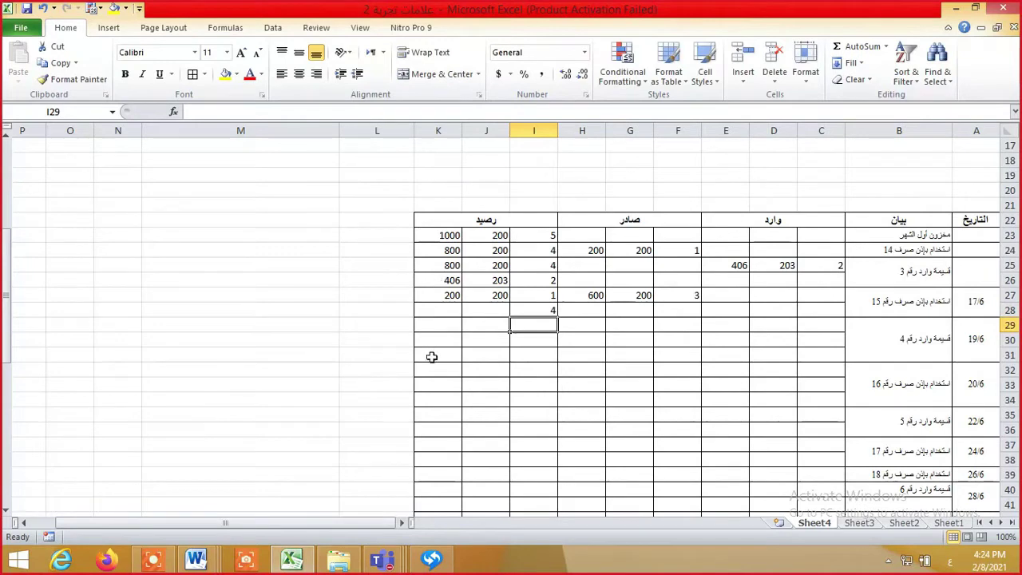
# Carry the second balance layer into I28:K28 by entering =I26 in I28 and filling it across to K28
pyautogui.click(530, 309)
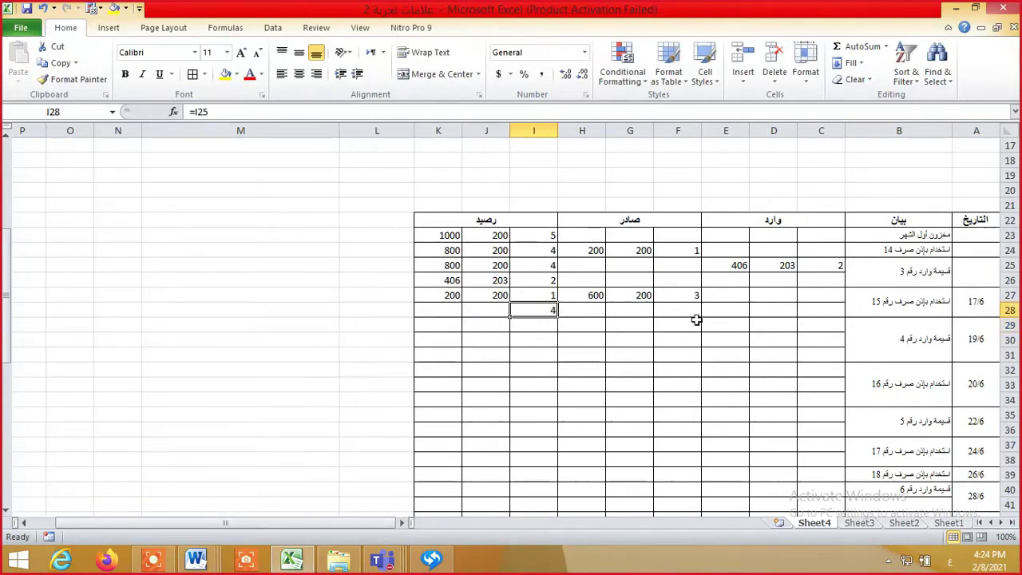
pyautogui.write('=')
pyautogui.press('Up')
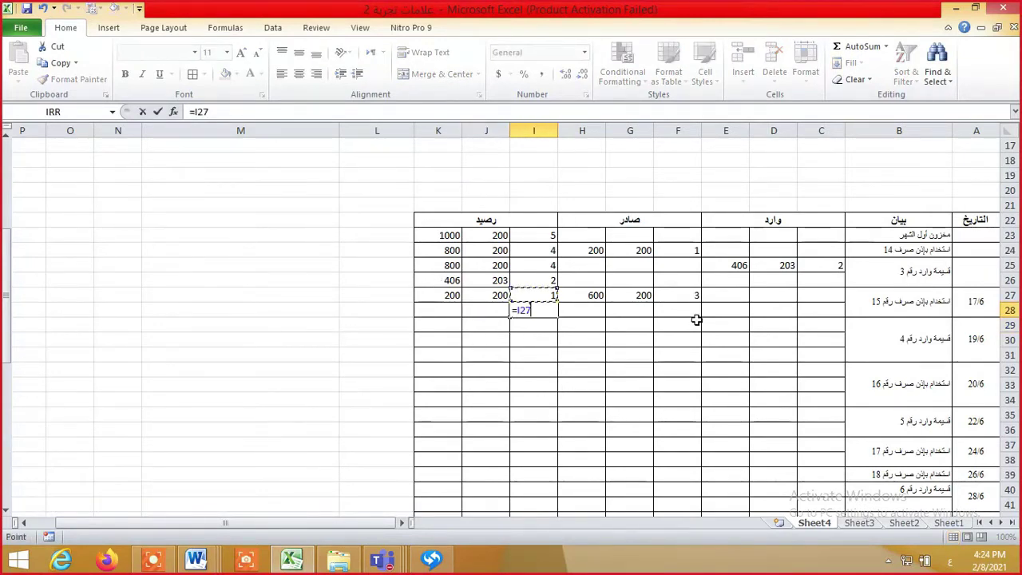
pyautogui.press('Up')
pyautogui.press('Return')
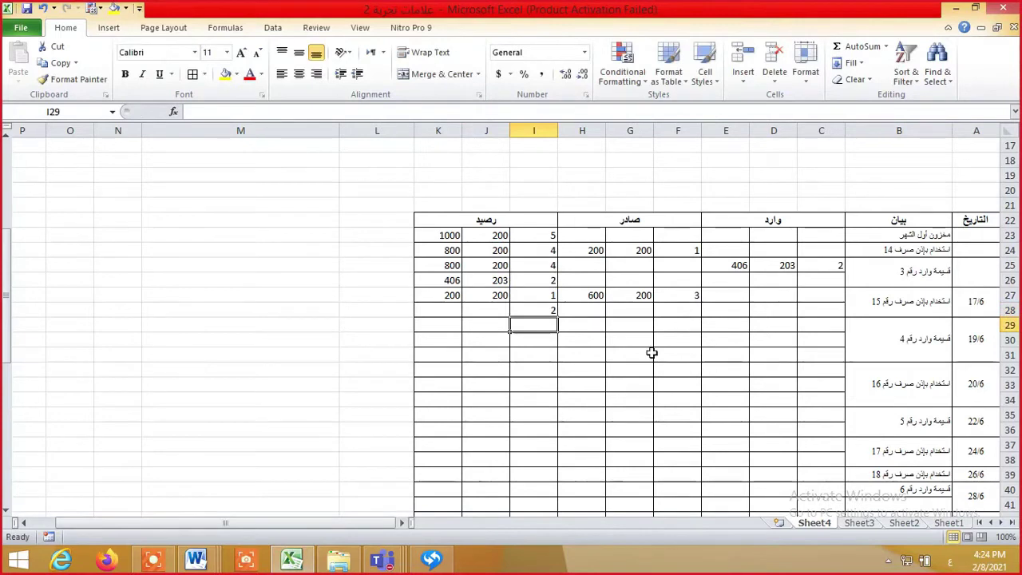
pyautogui.click(521, 311)
pyautogui.moveTo(512, 319); pyautogui.dragTo(451, 316)
pyautogui.click(463, 397)
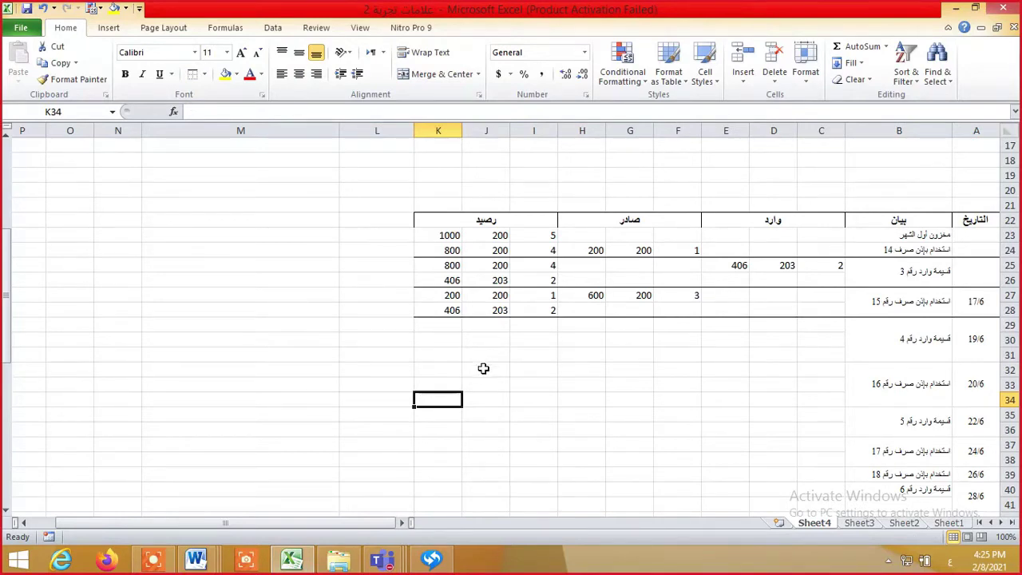
# Review the formulas behind the two 17/6 balance quantities in I27 and I28
pyautogui.click(537, 294)
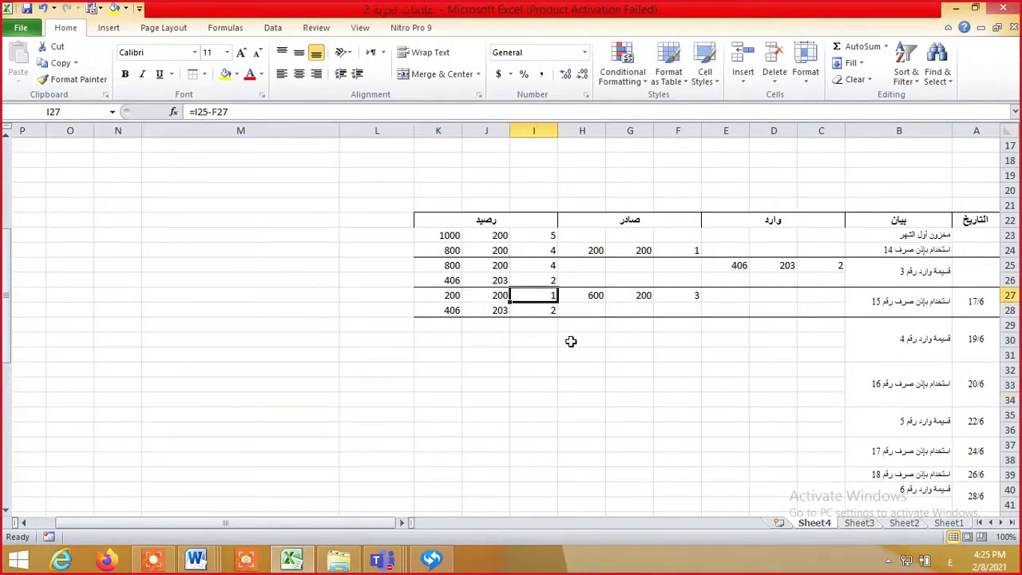
pyautogui.click(546, 319)
pyautogui.click(545, 312)
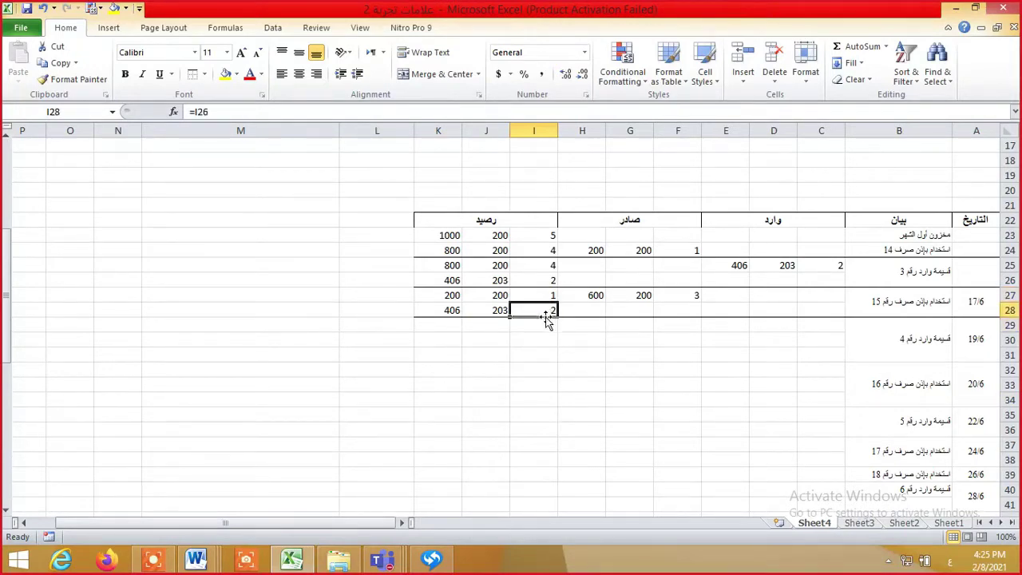
# Check the quantity and unit cost of the 19 June receipt in the transaction list above the stock card
pyautogui.scroll(5, 538, 352)
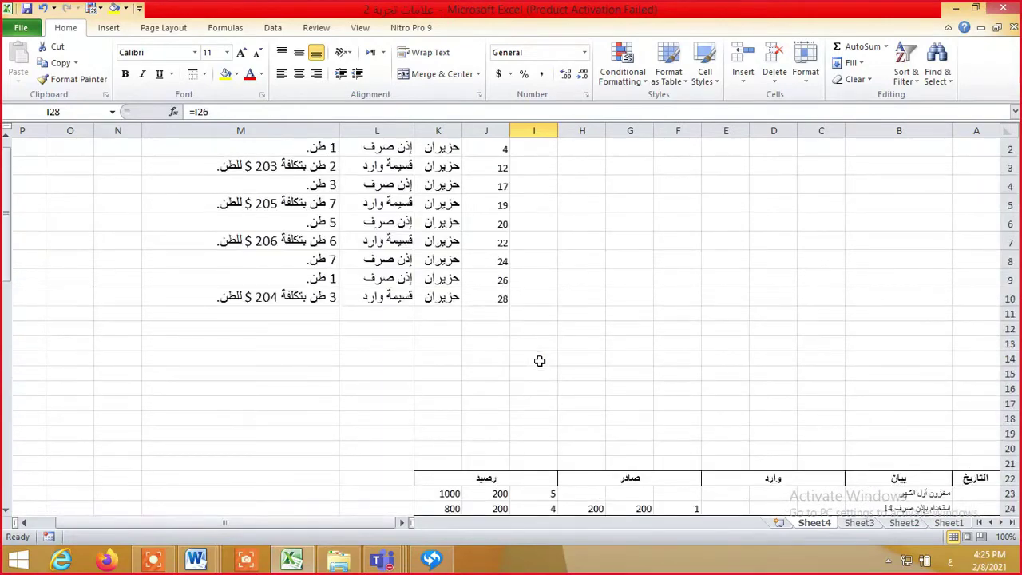
pyautogui.scroll(-3, 555, 395)
pyautogui.scroll(4, 557, 400)
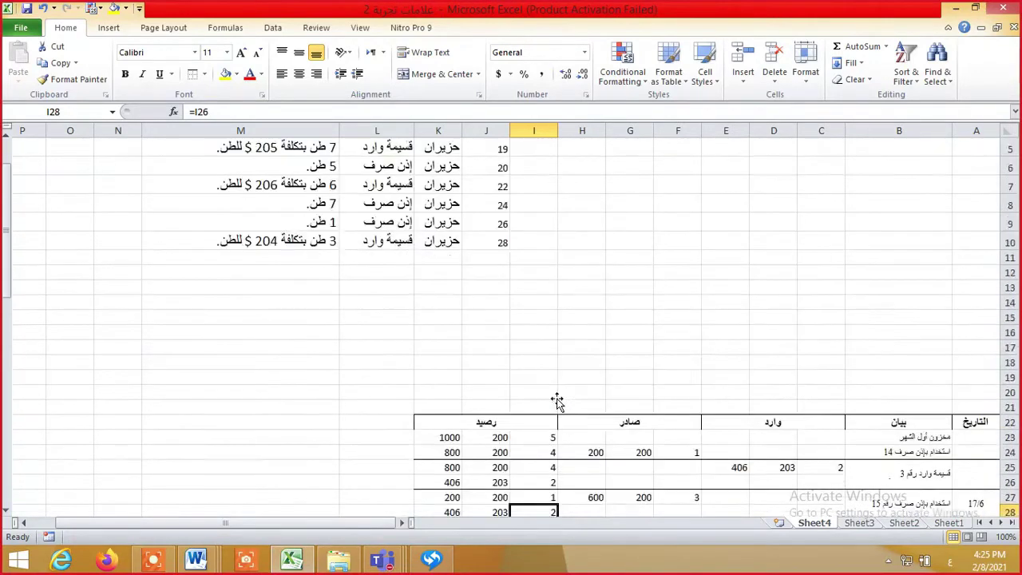
pyautogui.click(308, 221)
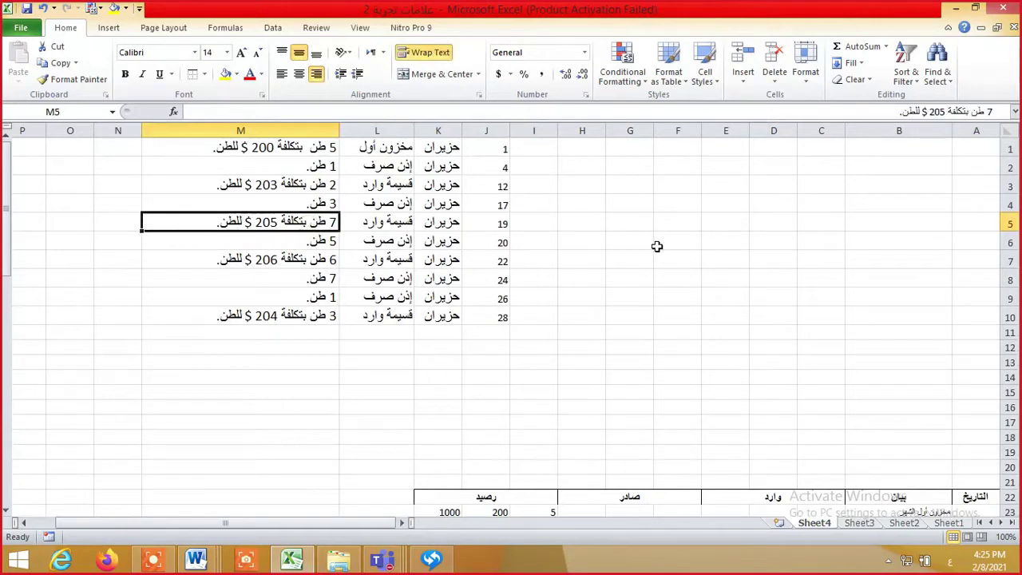
# Enter the receipt quantity of 7 for the 19/6 entry in C29 of the stock card
pyautogui.press('Down')
pyautogui.press('Down')
pyautogui.press('Down')
pyautogui.press('Down')
pyautogui.press('Down')
pyautogui.press('Down')
pyautogui.press('Down')
pyautogui.press('Down')
pyautogui.press('Down')
pyautogui.press('Down')
pyautogui.press('Down')
pyautogui.press('Down')
pyautogui.press('Down')
pyautogui.press('Down')
pyautogui.press('Down')
pyautogui.press('Down')
pyautogui.press('Down')
pyautogui.press('Down')
pyautogui.press('Down')
pyautogui.press('Down')
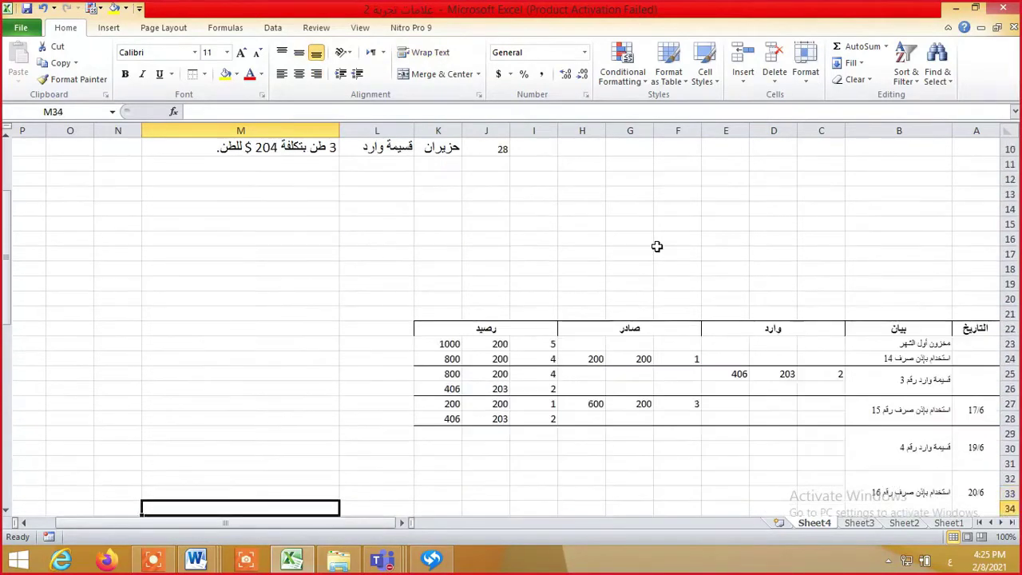
pyautogui.press('Up')
pyautogui.press('Right')
pyautogui.press('Right')
pyautogui.press('Right')
pyautogui.press('Right')
pyautogui.press('Right')
pyautogui.press('Right')
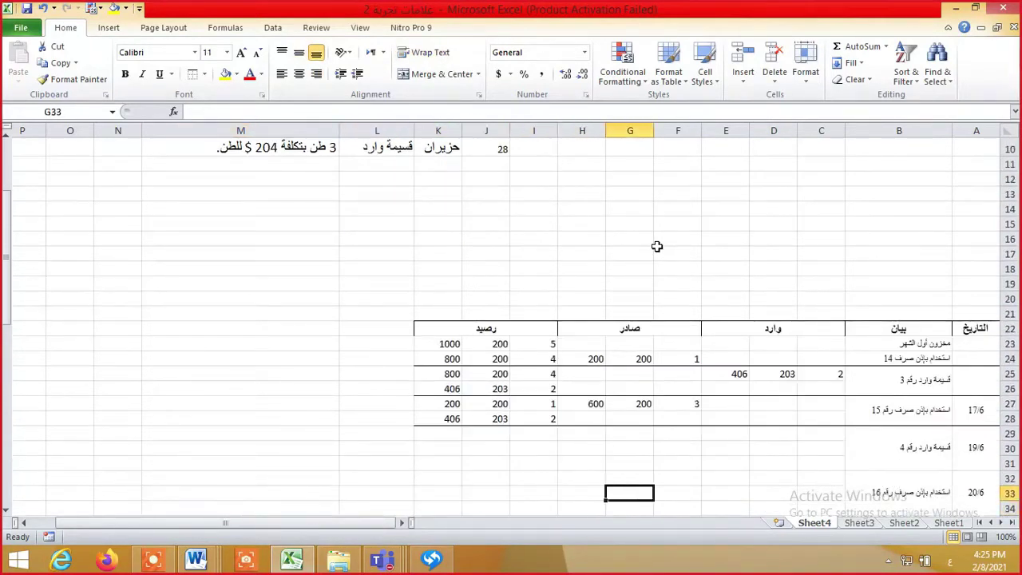
pyautogui.press('Right')
pyautogui.press('Up')
pyautogui.press('Up')
pyautogui.press('Up')
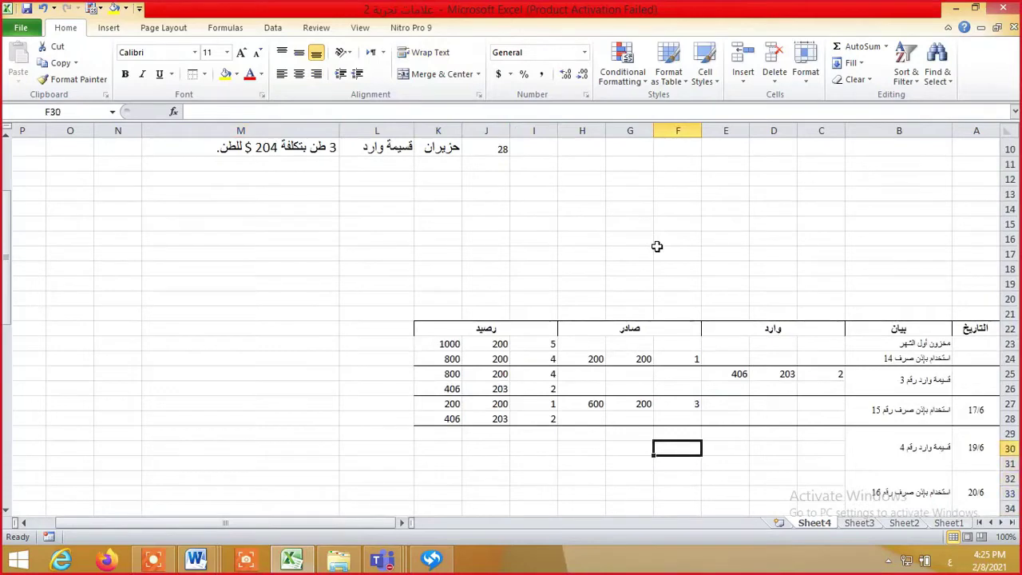
pyautogui.press('Right')
pyautogui.press('Right')
pyautogui.press('Up')
pyautogui.press('Right')
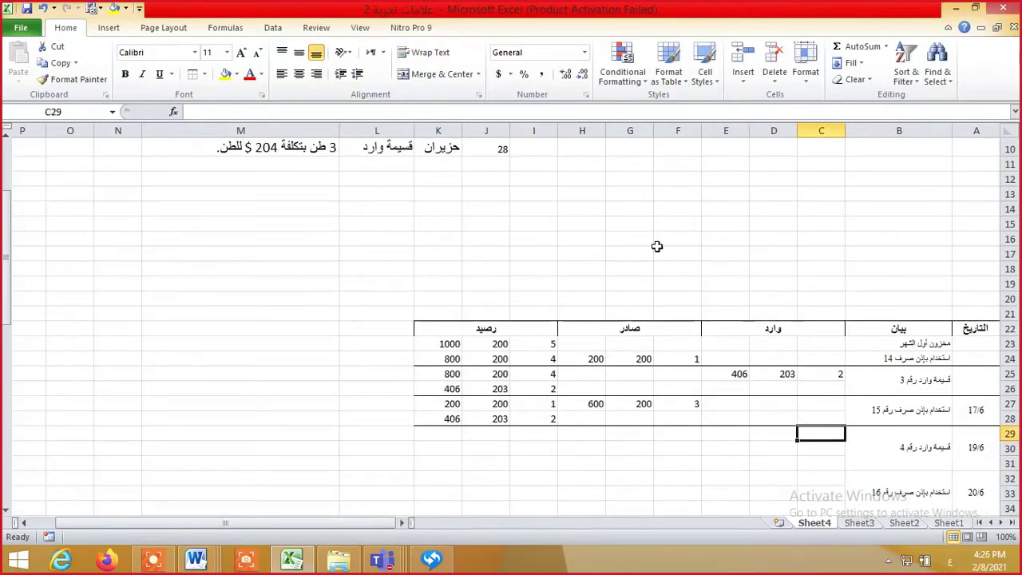
pyautogui.write('7')
pyautogui.press('Left')
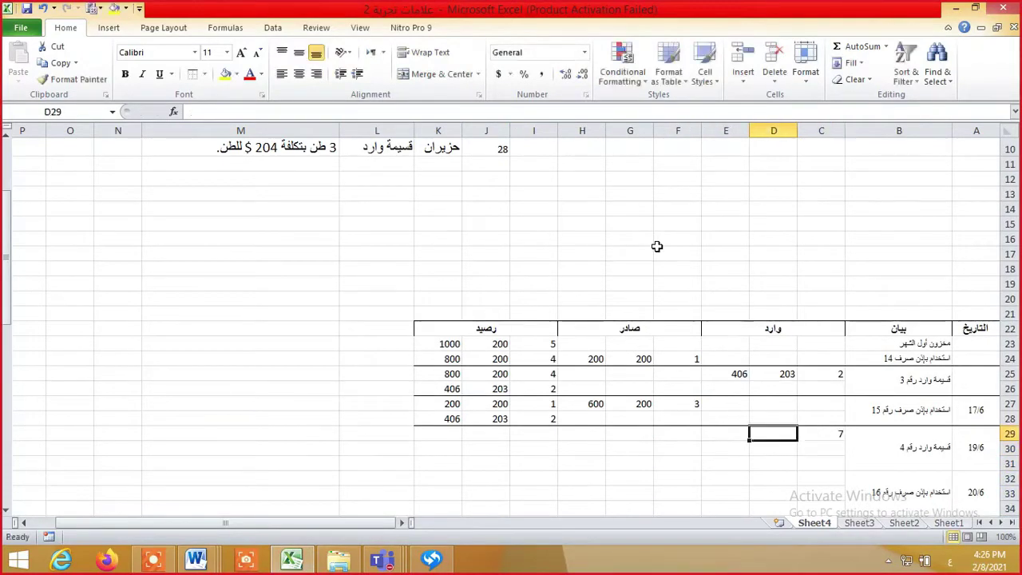
# Check the unit cost of the 19 June receipt in the transaction list above the stock card
pyautogui.press('Up')
pyautogui.press('Up')
pyautogui.press('Up')
pyautogui.press('Up')
pyautogui.press('Up')
pyautogui.press('Up')
pyautogui.press('Up')
pyautogui.press('Up')
pyautogui.press('Up')
pyautogui.press('Up')
pyautogui.press('Up')
pyautogui.press('Up')
pyautogui.press('Up')
pyautogui.press('Up')
pyautogui.press('Up')
pyautogui.press('Up')
pyautogui.press('Up')
pyautogui.press('Up')
pyautogui.press('Up')
pyautogui.press('Up')
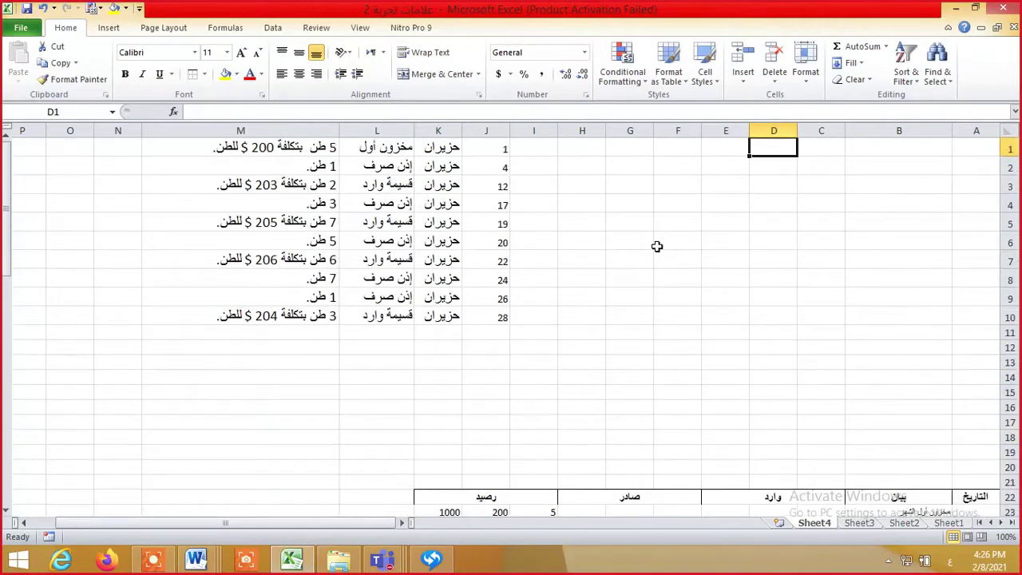
pyautogui.press('Down')
pyautogui.press('Down')
pyautogui.press('Down')
pyautogui.press('Down')
pyautogui.press('Down')
pyautogui.press('Left')
pyautogui.press('Left')
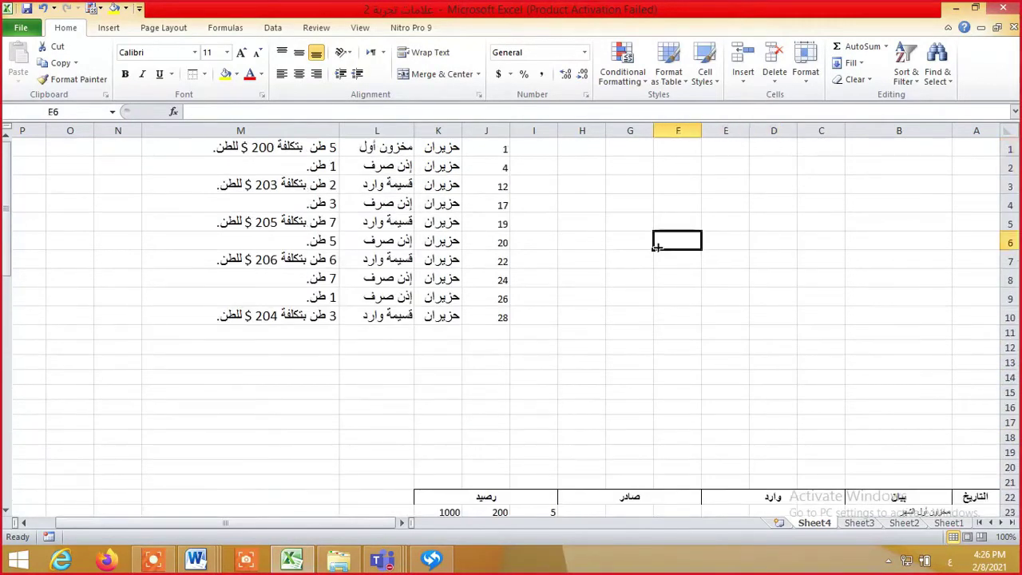
pyautogui.press('Left')
pyautogui.press('Left')
pyautogui.press('Left')
pyautogui.press('Up')
pyautogui.press('Left')
pyautogui.press('Left')
pyautogui.press('Left')
pyautogui.press('Left')
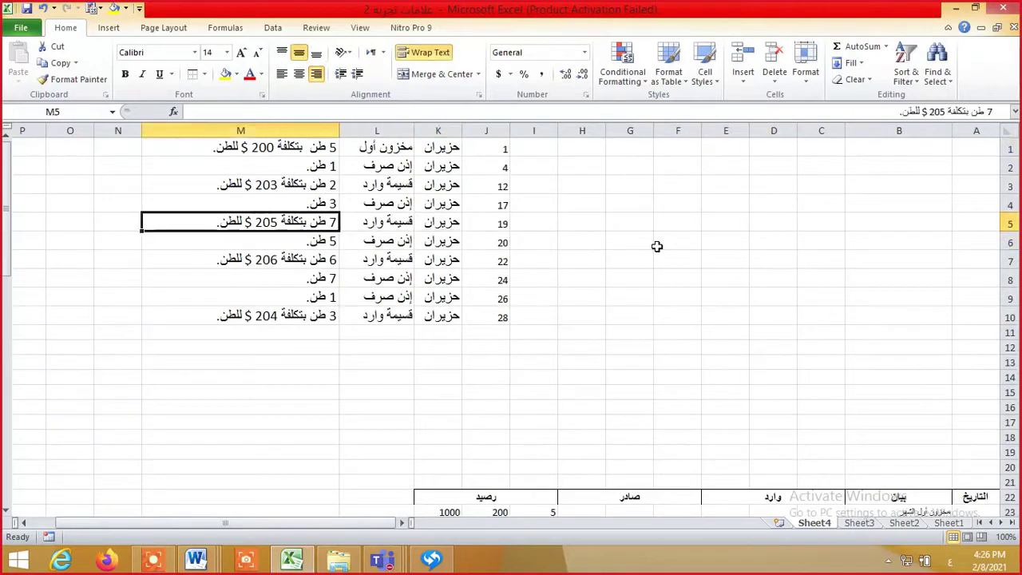
# Enter the unit cost of 205 for the 19/6 receipt in D29
pyautogui.press('Down')
pyautogui.press('Down')
pyautogui.press('Down')
pyautogui.press('Down')
pyautogui.press('Down')
pyautogui.press('Down')
pyautogui.press('Down')
pyautogui.press('Down')
pyautogui.press('Down')
pyautogui.press('Down')
pyautogui.press('Down')
pyautogui.press('Down')
pyautogui.press('Down')
pyautogui.press('Down')
pyautogui.press('Down')
pyautogui.press('Down')
pyautogui.press('Down')
pyautogui.press('Down')
pyautogui.press('Down')
pyautogui.press('Down')
pyautogui.press('Down')
pyautogui.press('Left')
pyautogui.press('Left')
pyautogui.press('Left')
pyautogui.press('Left')
pyautogui.press('Left')
pyautogui.press('Left')
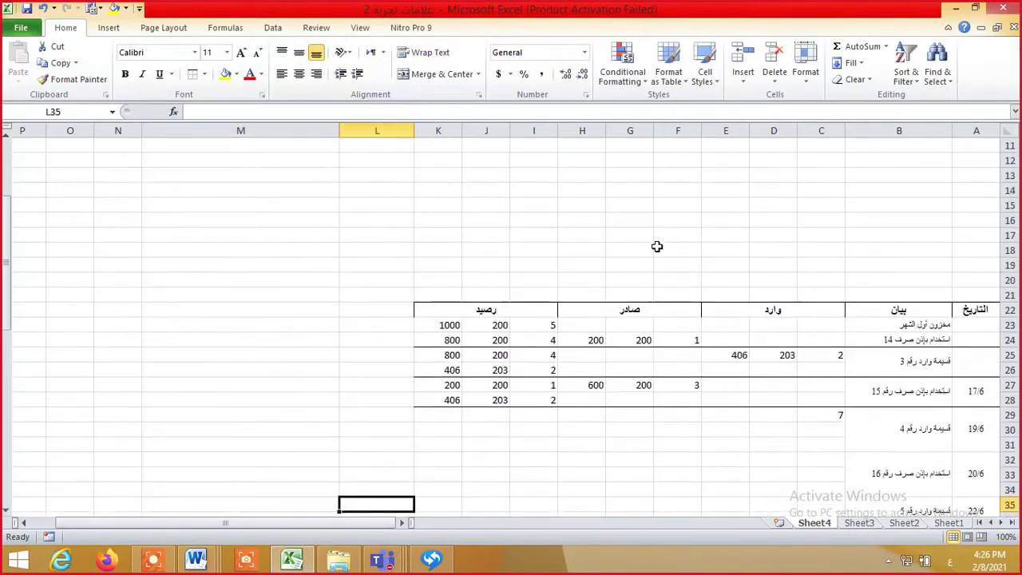
pyautogui.press('Up')
pyautogui.press('Up')
pyautogui.press('Up')
pyautogui.press('Up')
pyautogui.press('Left')
pyautogui.press('Left')
pyautogui.press('Left')
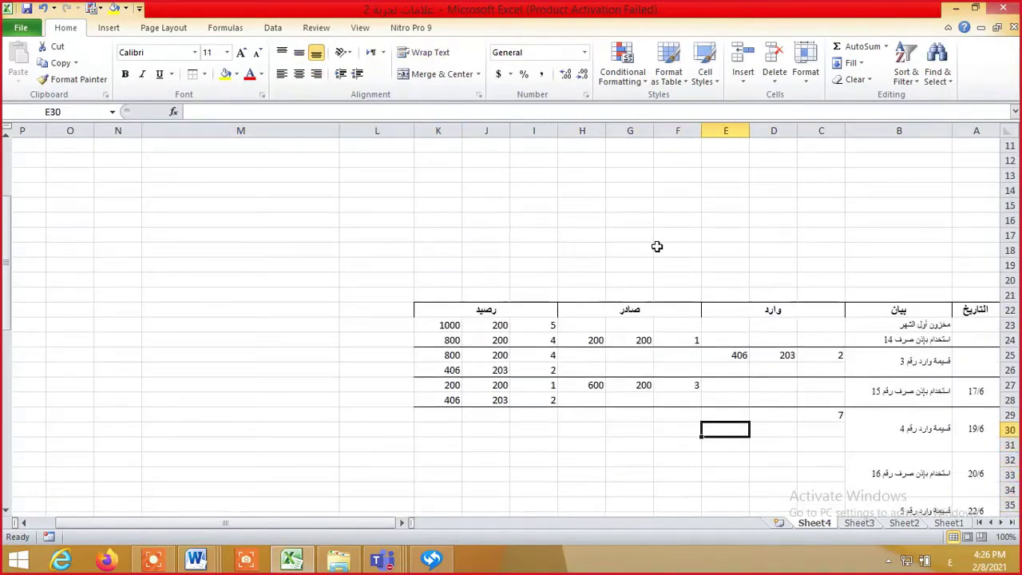
pyautogui.press('Up')
pyautogui.write('205')
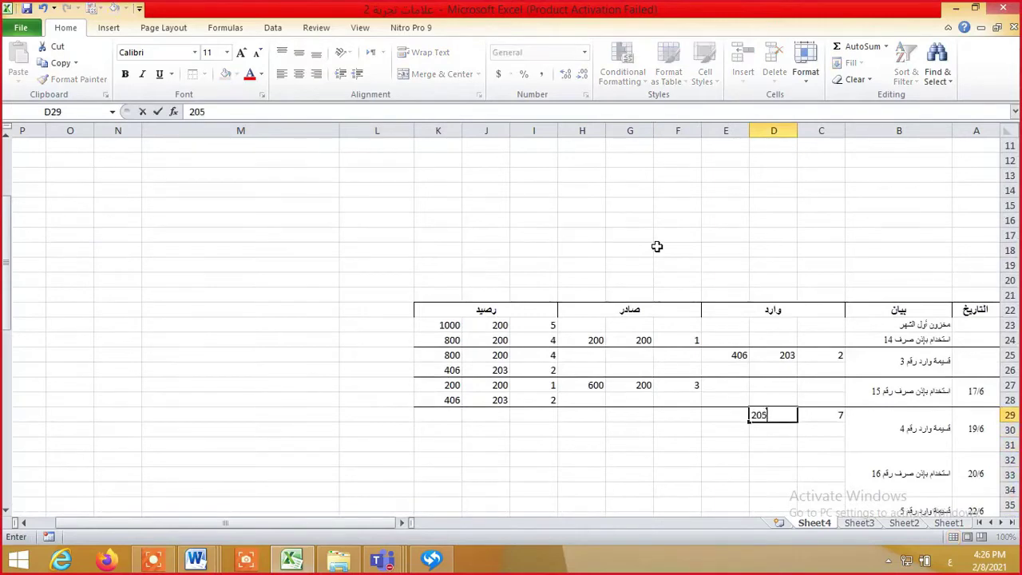
pyautogui.press('Left')
# Calculate the 19/6 receipt total in E29 with the formula =C29*D29
pyautogui.write('=')
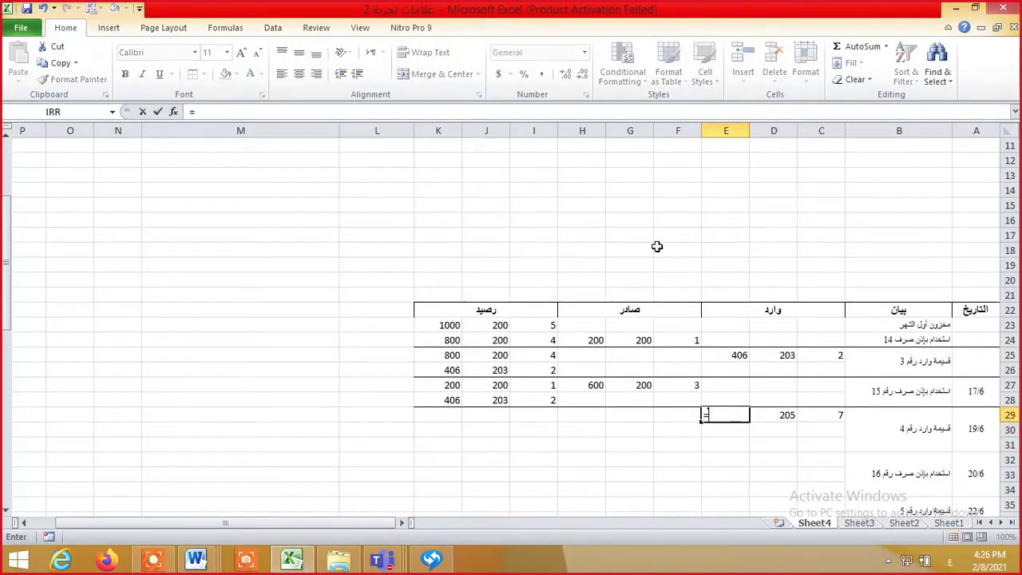
pyautogui.press('Left')
pyautogui.press('Left')
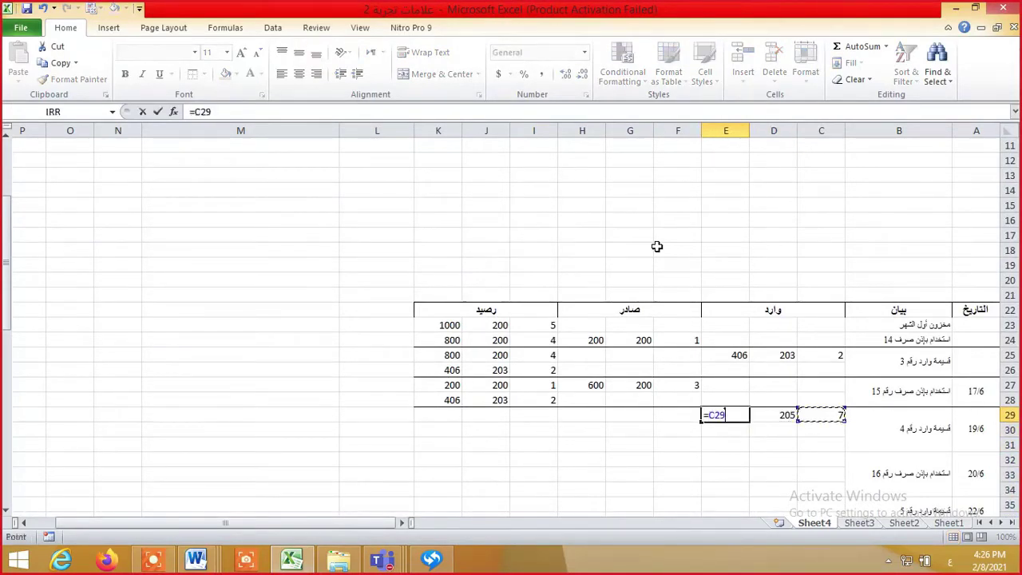
pyautogui.write('*')
pyautogui.press('Left')
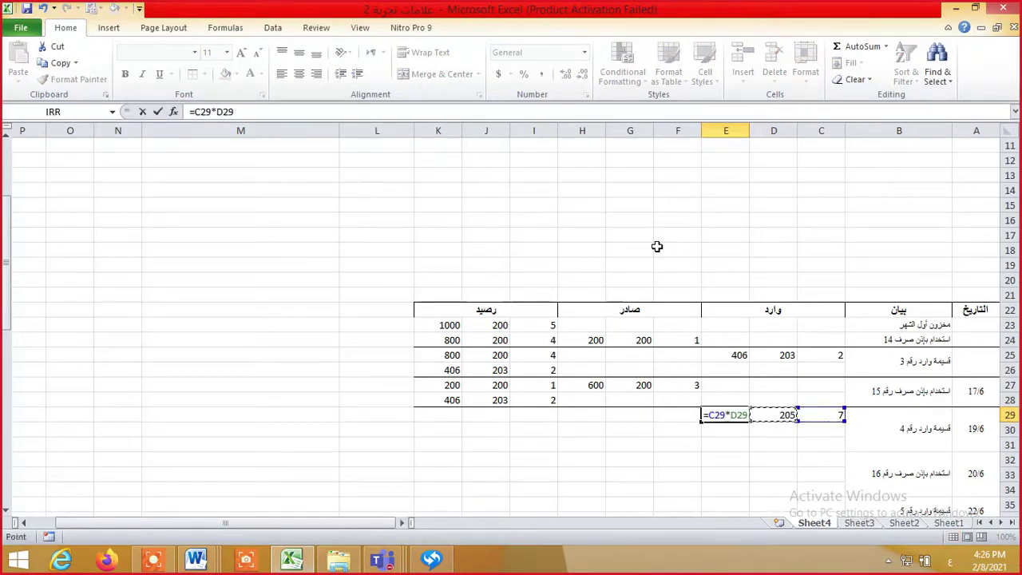
pyautogui.press('Return')
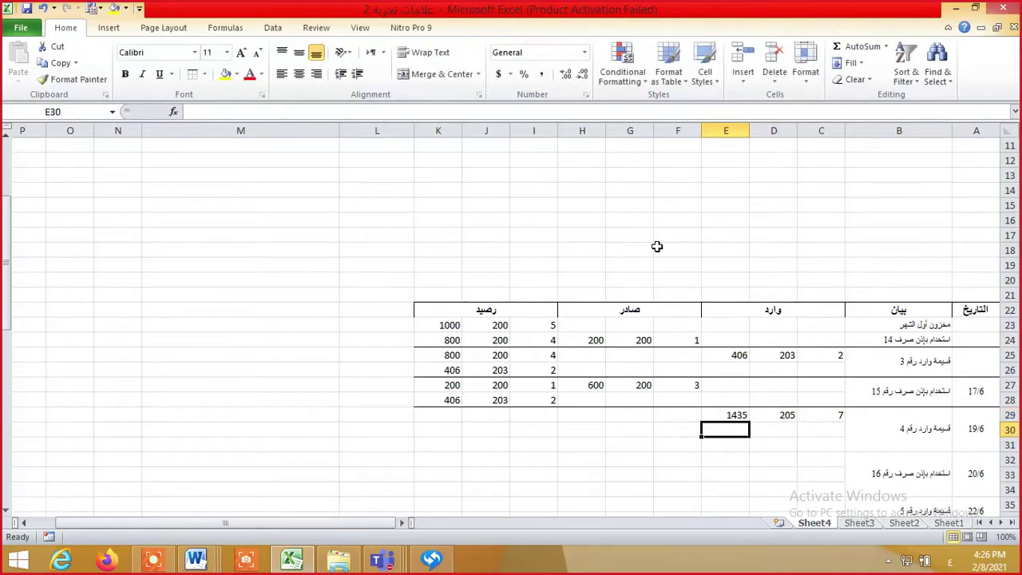
# Carry the first balance layer into the 19/6 entry by entering =I27 in I29 and filling it across to K29
pyautogui.press('Up')
pyautogui.press('Left')
pyautogui.press('Left')
pyautogui.press('Left')
pyautogui.press('Left')
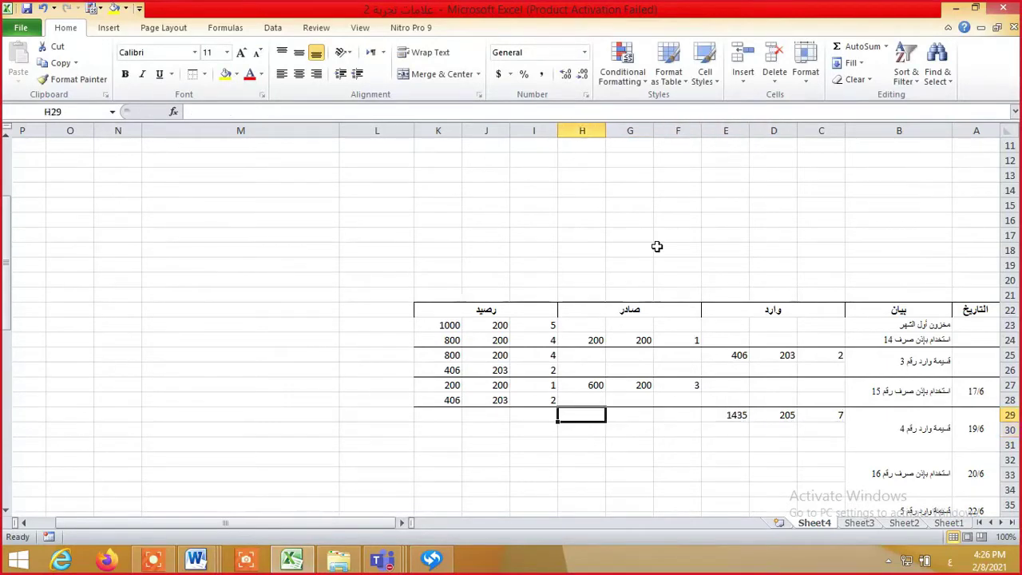
pyautogui.write('=')
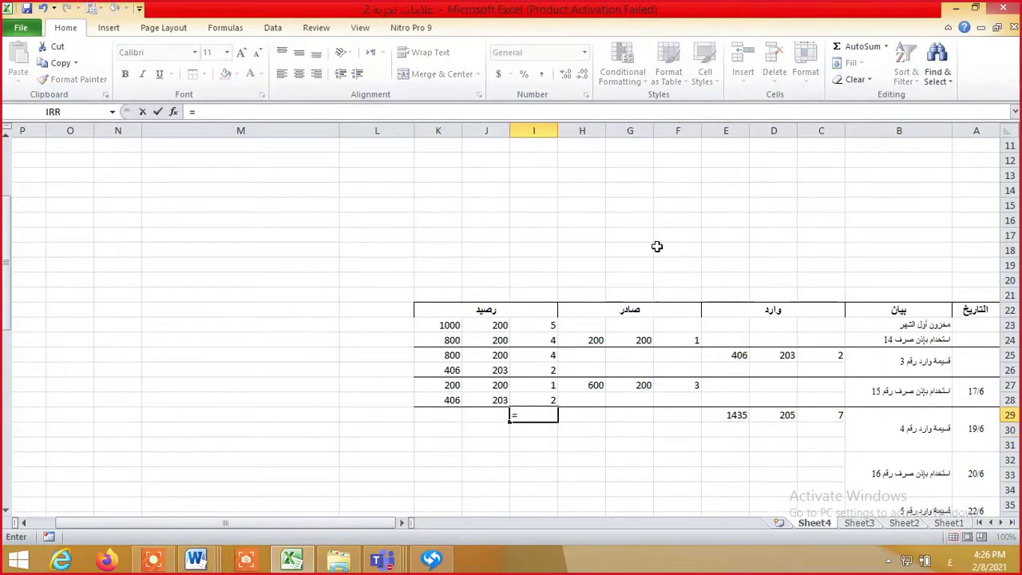
pyautogui.press('Up')
pyautogui.press('Up')
pyautogui.press('Return')
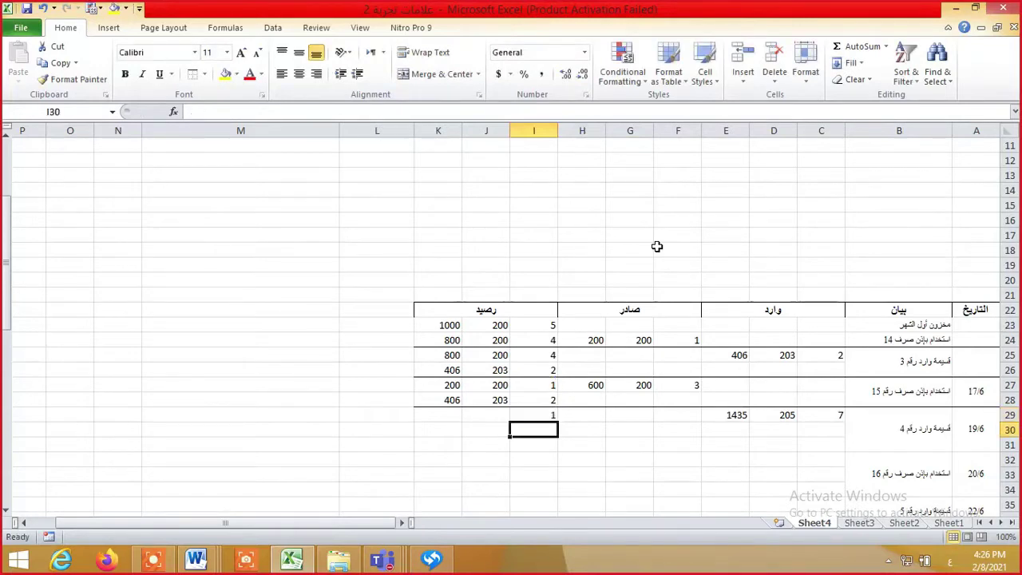
pyautogui.click(519, 422)
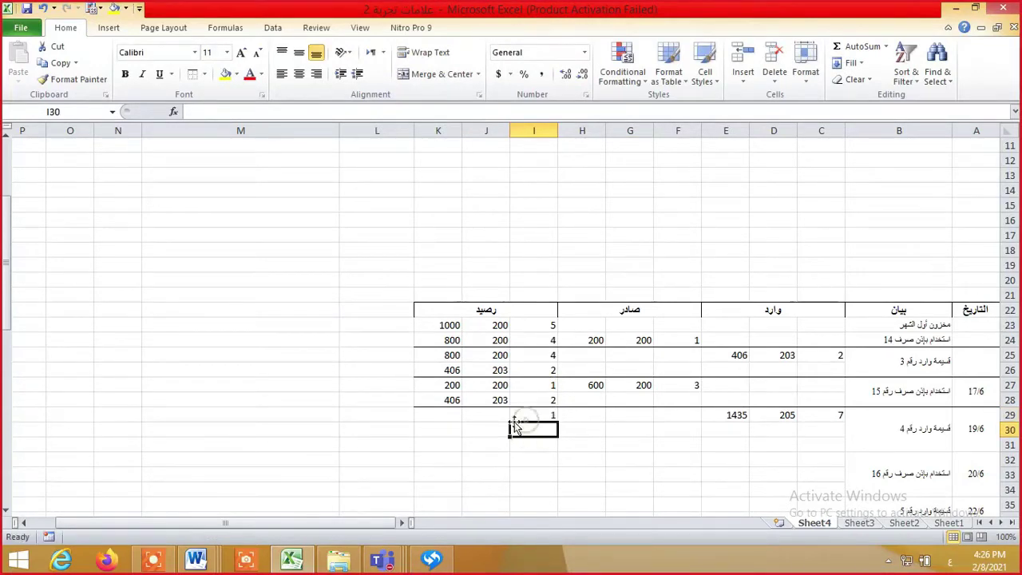
pyautogui.click(521, 416)
pyautogui.moveTo(511, 422); pyautogui.dragTo(447, 419)
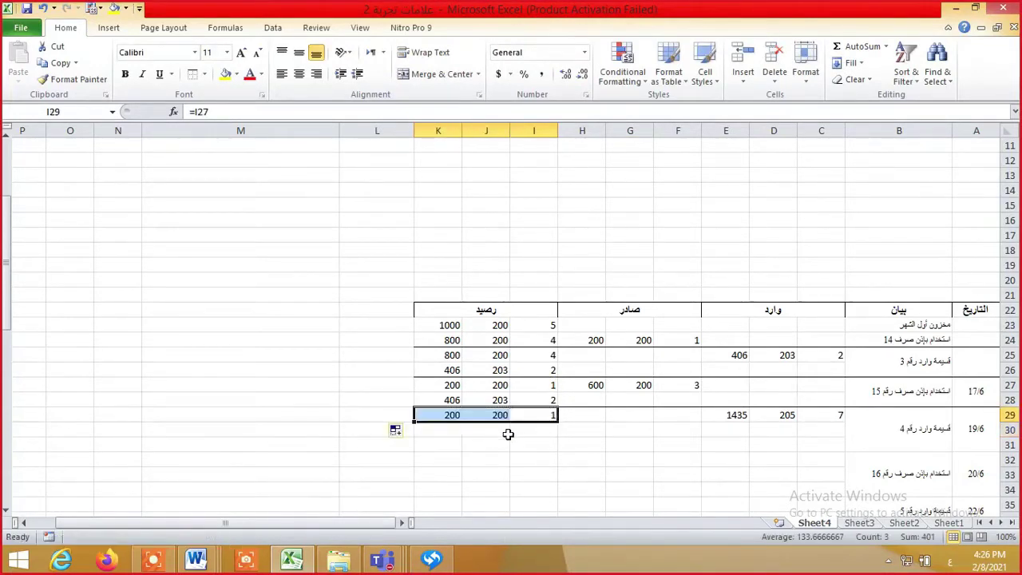
# Carry the second balance layer into the 19/6 entry by entering =I28 in I30 and filling it across to K30
pyautogui.click(523, 432)
pyautogui.write('=')
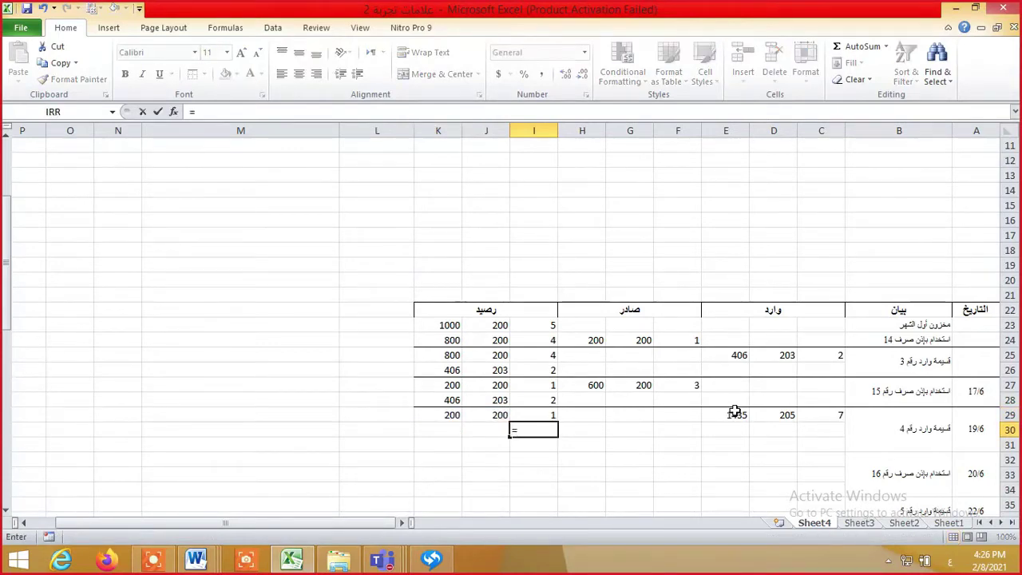
pyautogui.press('Up')
pyautogui.press('Up')
pyautogui.press('Return')
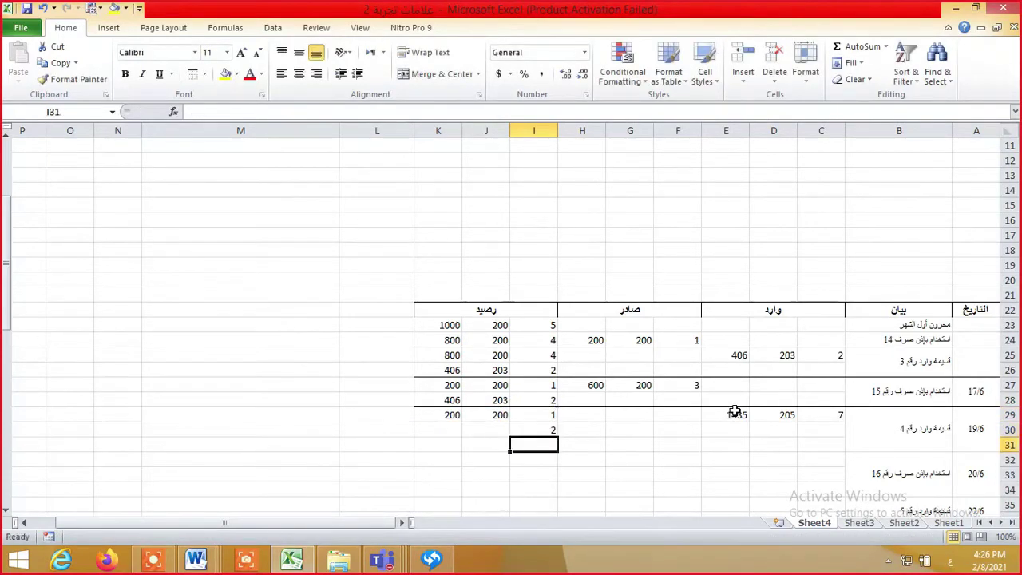
pyautogui.click(533, 430)
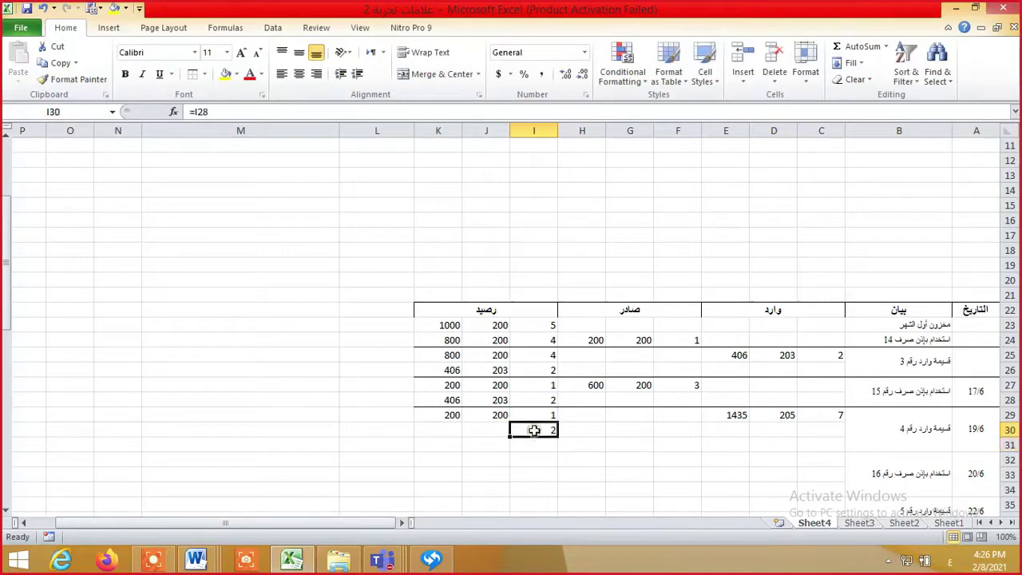
pyautogui.moveTo(509, 437); pyautogui.dragTo(435, 448)
# Add the new receipt as the third balance layer by entering =C29 in I31 and filling it across to K31
pyautogui.click(535, 445)
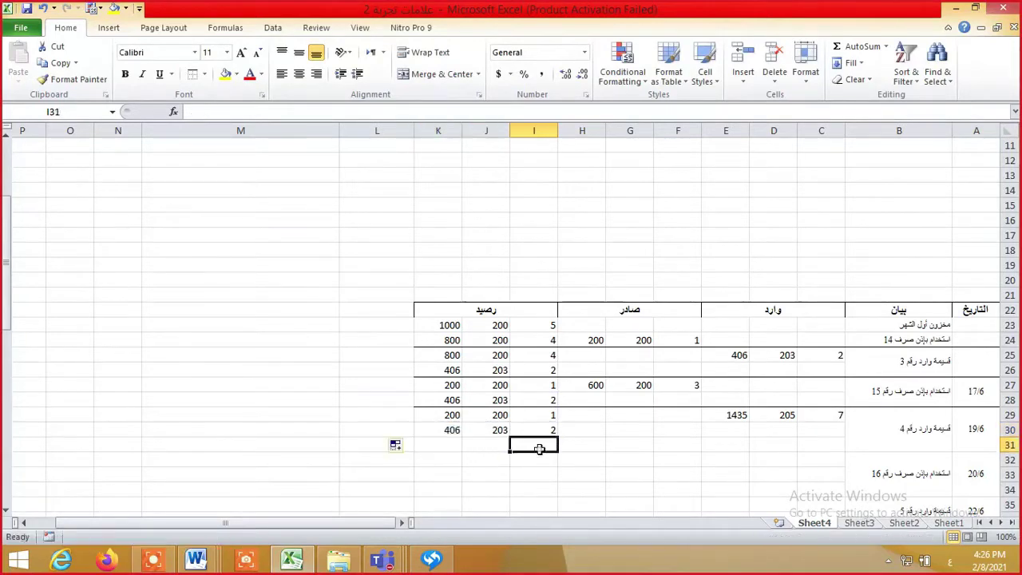
pyautogui.write('=')
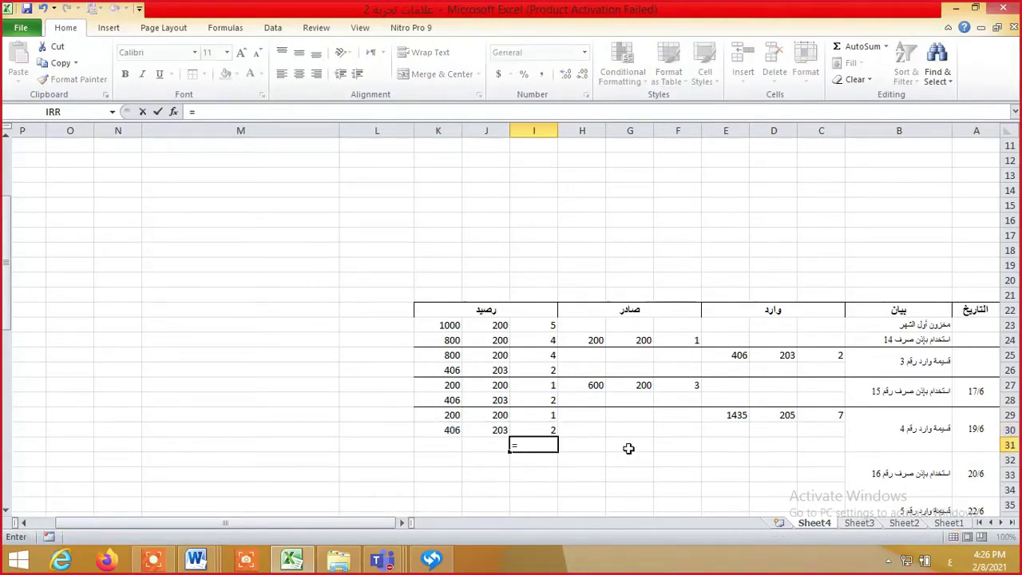
pyautogui.press('Up')
pyautogui.press('Up')
pyautogui.press('Right')
pyautogui.press('Right')
pyautogui.press('Right')
pyautogui.press('Right')
pyautogui.press('Right')
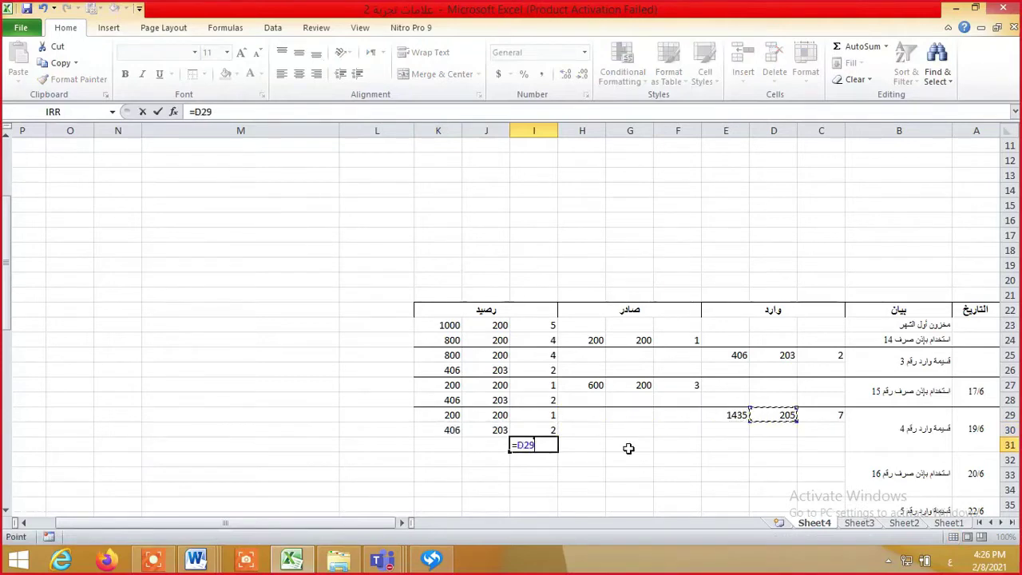
pyautogui.press('Right')
pyautogui.press('Return')
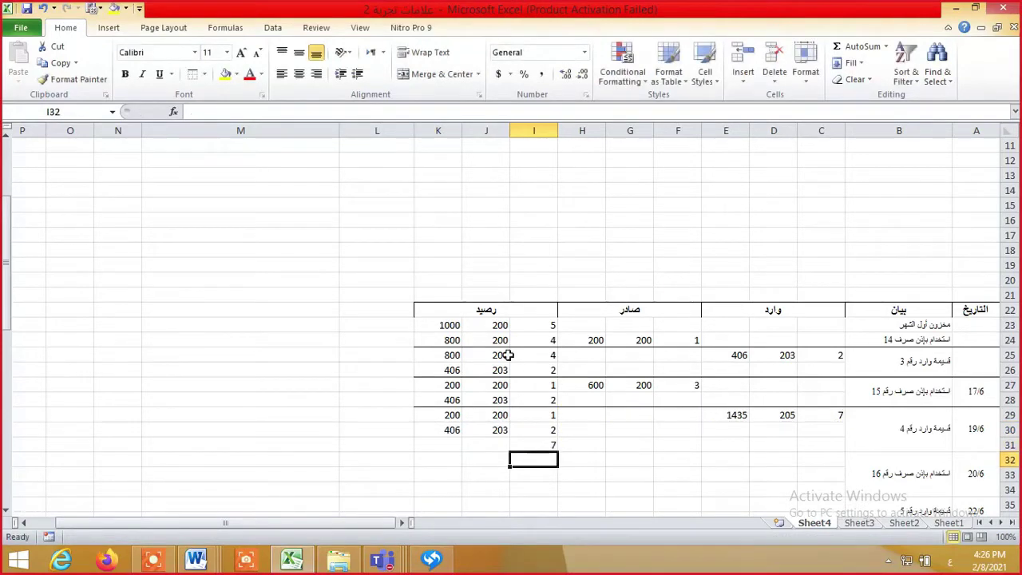
pyautogui.press('Up')
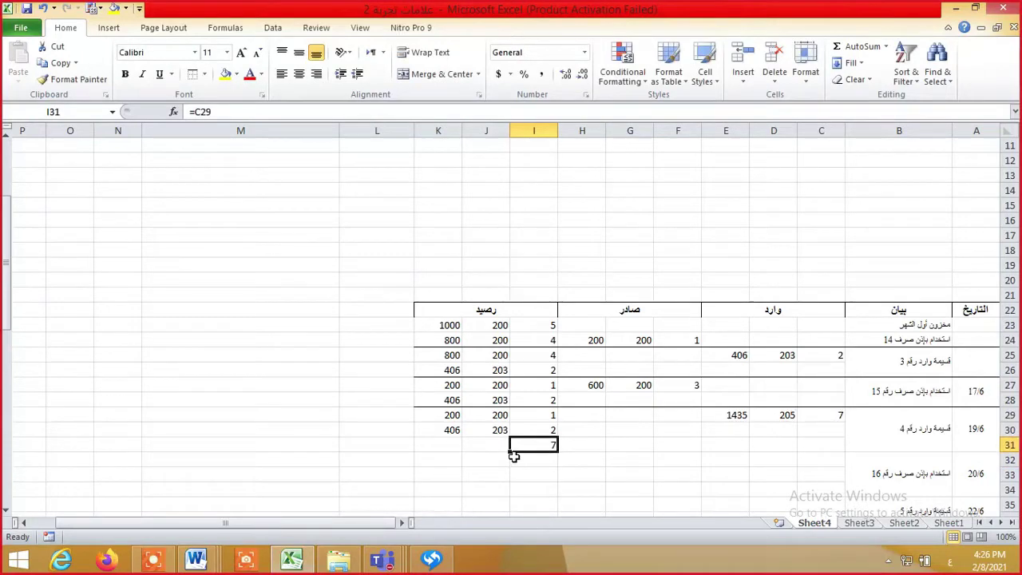
pyautogui.moveTo(514, 454); pyautogui.dragTo(427, 460)
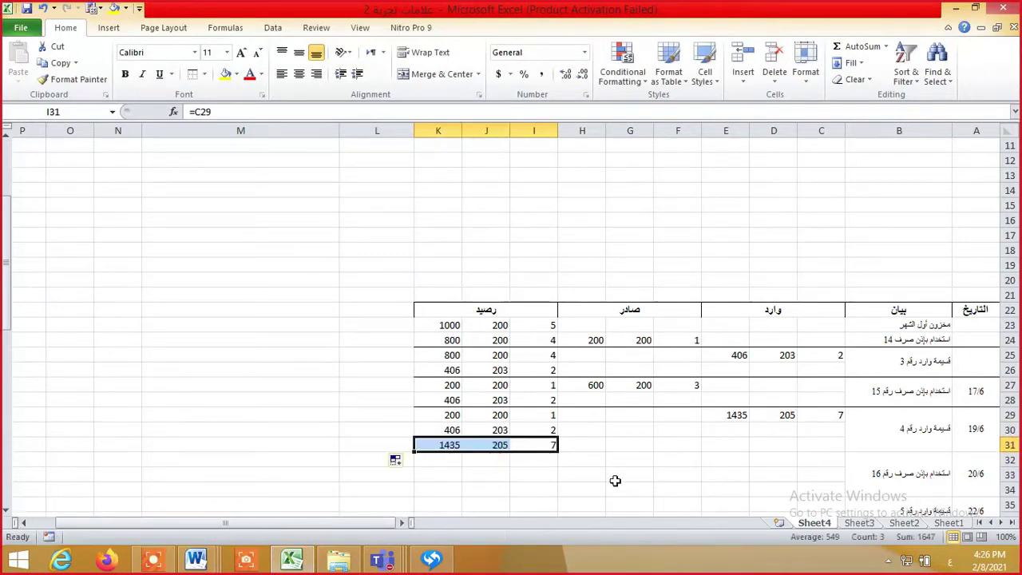
# Set the sheet's zoom to a custom 150%
pyautogui.click(1005, 536)
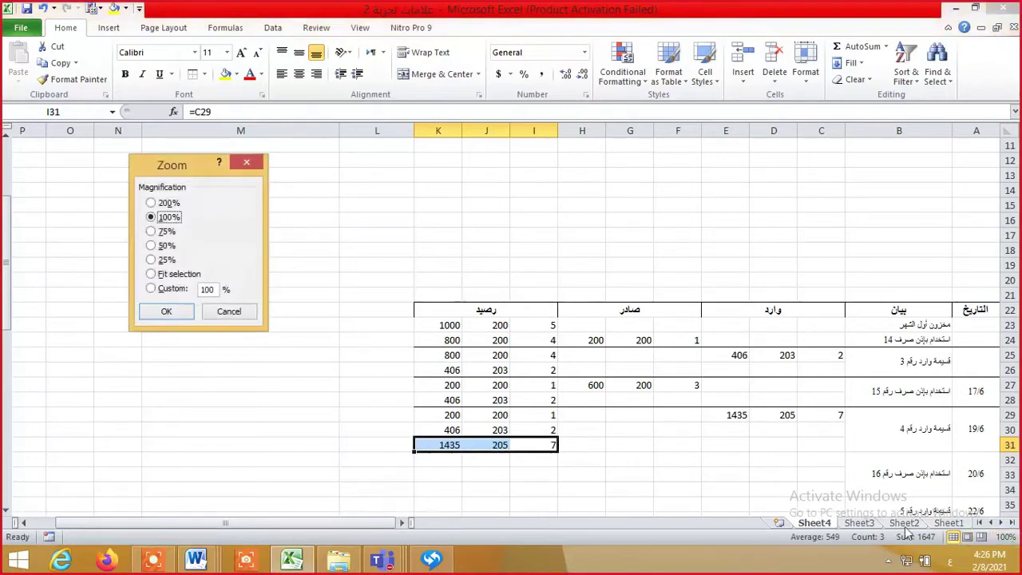
pyautogui.doubleClick(207, 290)
pyautogui.write('150')
pyautogui.press('Return')
pyautogui.scroll(-1, 319, 280)
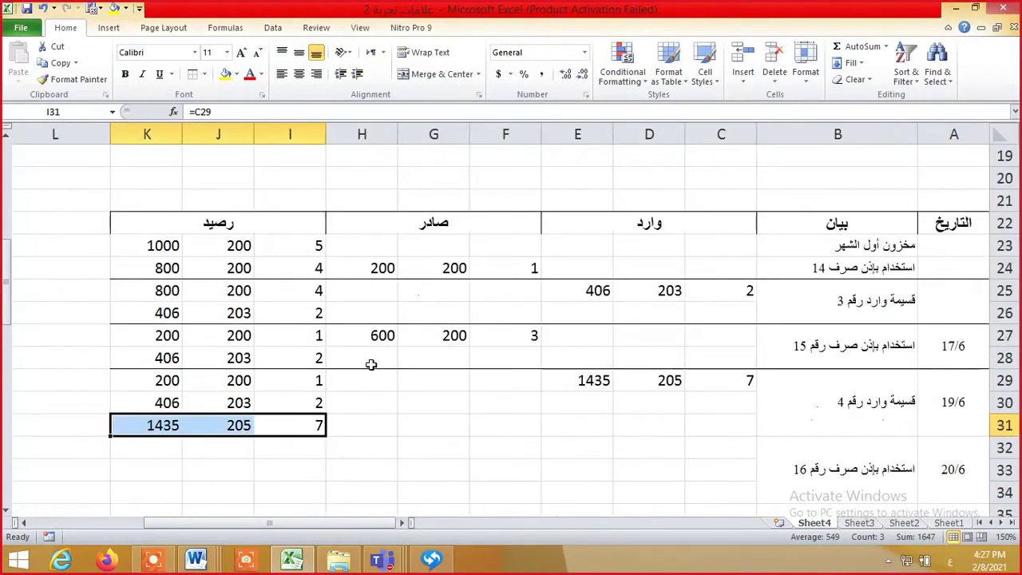
# Draw a horizontal border line across columns A to K between the 19/6 and 20/6 entries
pyautogui.click(438, 447)
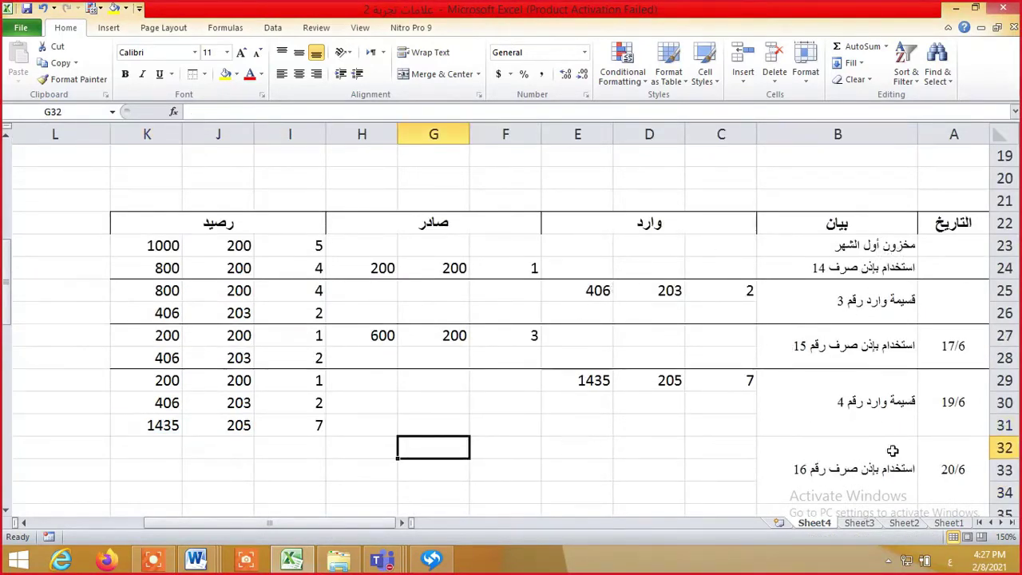
pyautogui.moveTo(980, 443); pyautogui.dragTo(143, 509)
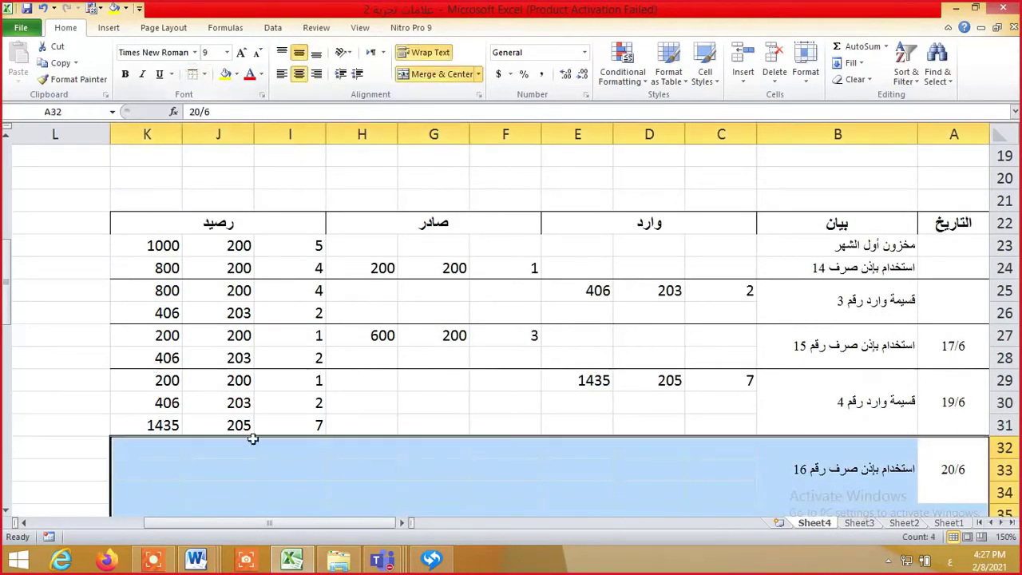
pyautogui.click(262, 469)
pyautogui.scroll(-1, 262, 471)
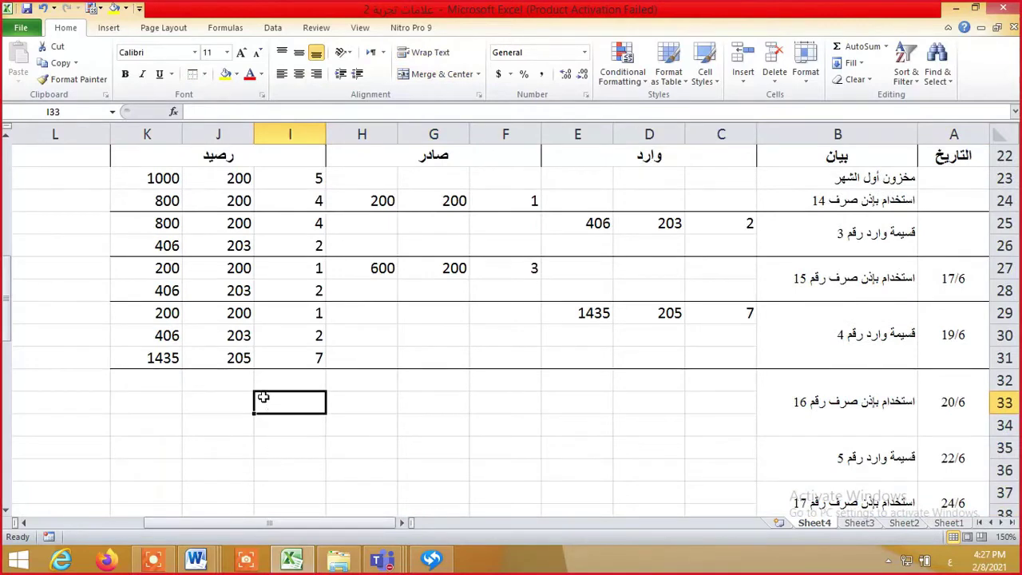
# Check the quantity issued on 20 June in the transaction list in rows 1 to 10, and return to the 20/6 entry
pyautogui.press('Up')
pyautogui.press('Up')
pyautogui.press('Up')
pyautogui.press('Up')
pyautogui.press('Up')
pyautogui.press('Up')
pyautogui.press('Up')
pyautogui.press('Up')
pyautogui.press('Up')
pyautogui.press('Up')
pyautogui.press('Up')
pyautogui.press('Up')
pyautogui.press('Up')
pyautogui.press('Up')
pyautogui.press('Up')
pyautogui.press('Up')
pyautogui.press('Up')
pyautogui.press('Up')
pyautogui.press('Up')
pyautogui.press('Up')
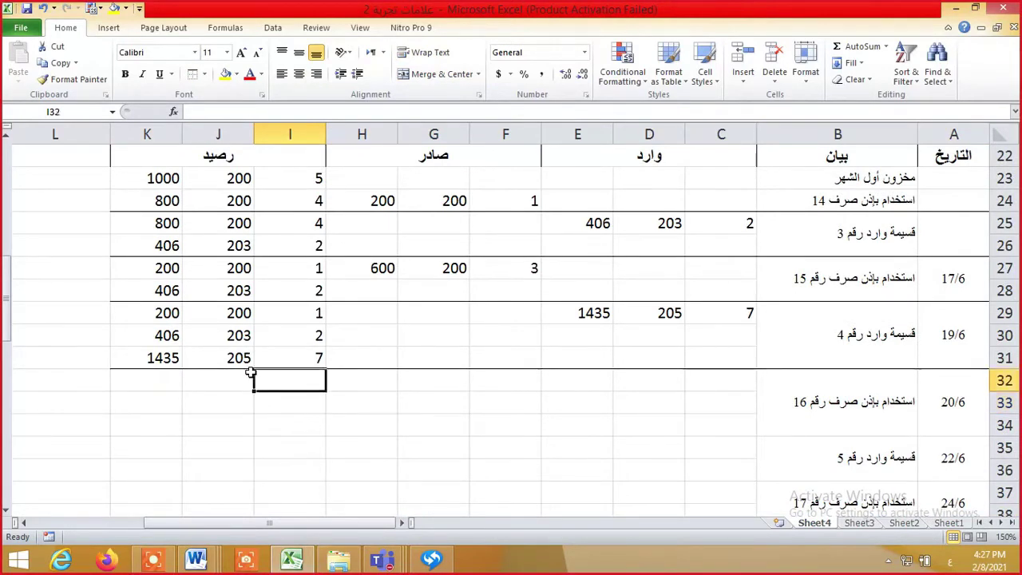
pyautogui.press('Down')
pyautogui.press('Down')
pyautogui.press('Down')
pyautogui.press('Down')
pyautogui.press('Down')
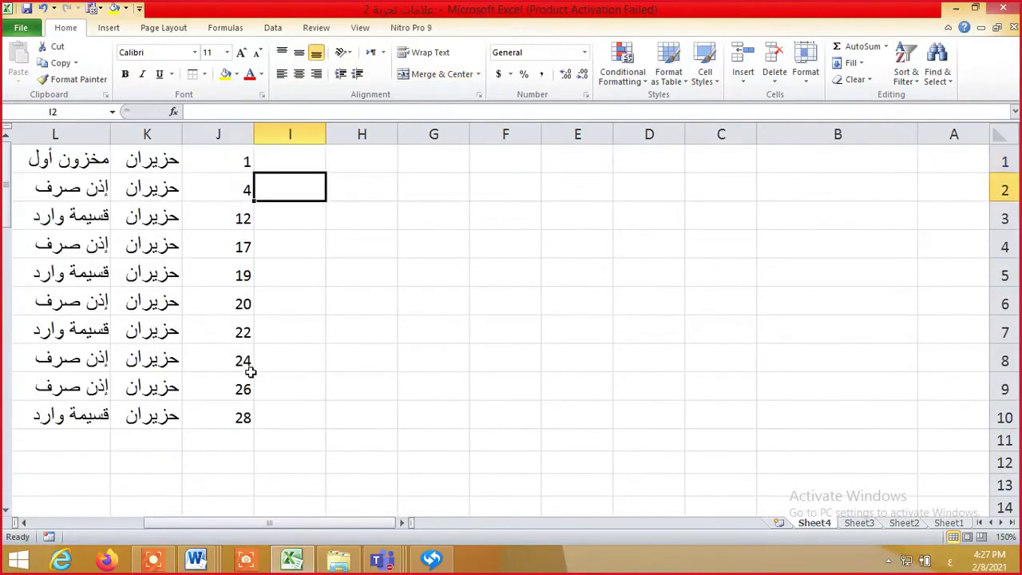
pyautogui.press('Left')
pyautogui.press('Left')
pyautogui.press('Left')
pyautogui.press('Left')
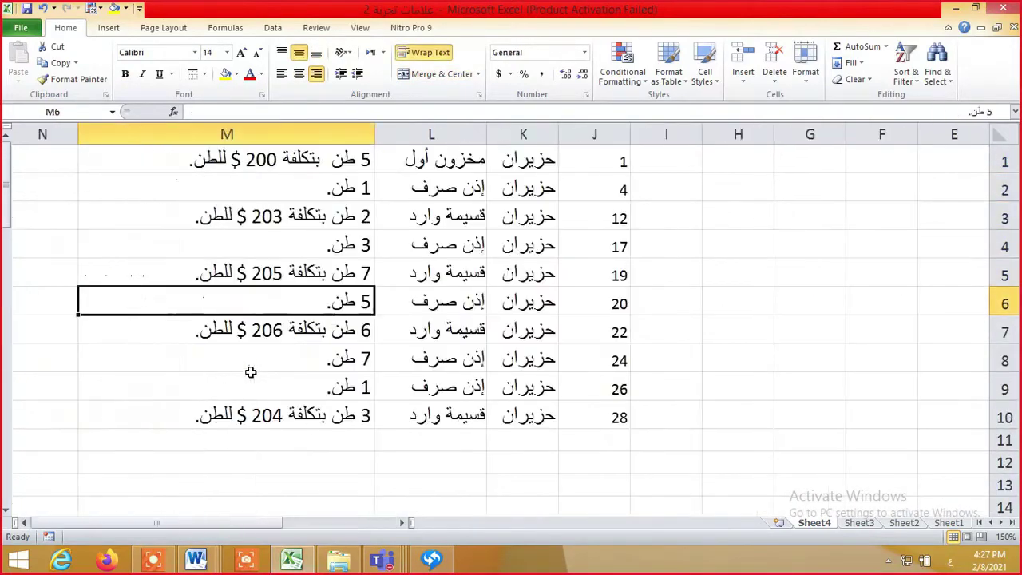
pyautogui.press('Down')
pyautogui.press('Down')
pyautogui.press('Down')
pyautogui.press('Down')
pyautogui.press('Down')
pyautogui.press('Down')
pyautogui.press('Down')
pyautogui.press('Down')
pyautogui.press('Down')
pyautogui.press('Down')
pyautogui.press('Down')
pyautogui.press('Down')
pyautogui.press('Down')
pyautogui.press('Down')
pyautogui.press('Down')
pyautogui.press('Down')
pyautogui.press('Down')
pyautogui.press('Down')
pyautogui.press('Down')
pyautogui.press('Down')
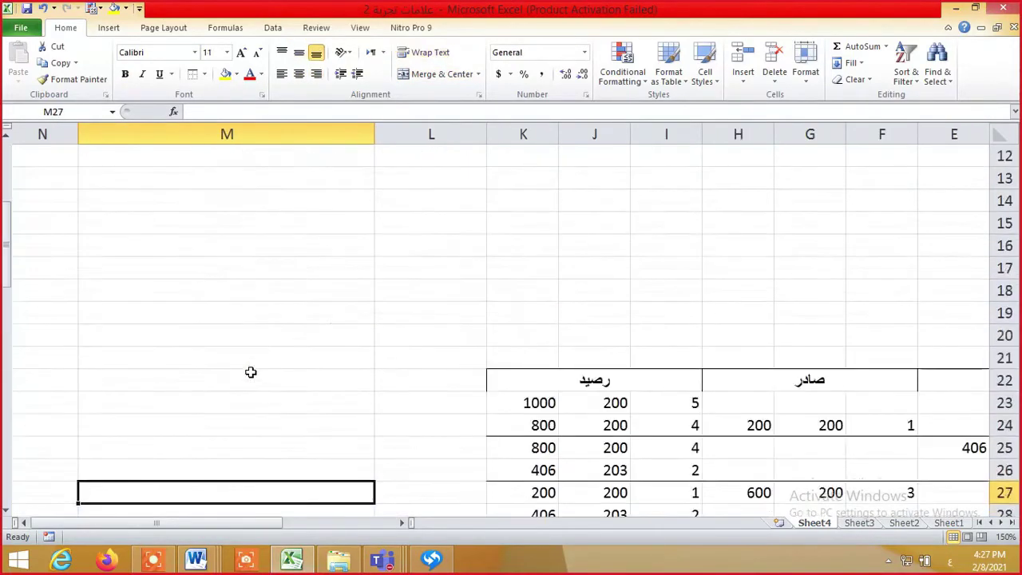
pyautogui.press('Right')
pyautogui.press('Right')
pyautogui.press('Right')
pyautogui.press('Right')
pyautogui.press('Right')
pyautogui.press('Right')
pyautogui.press('Right')
pyautogui.press('Right')
pyautogui.press('Right')
pyautogui.press('Right')
pyautogui.press('Up')
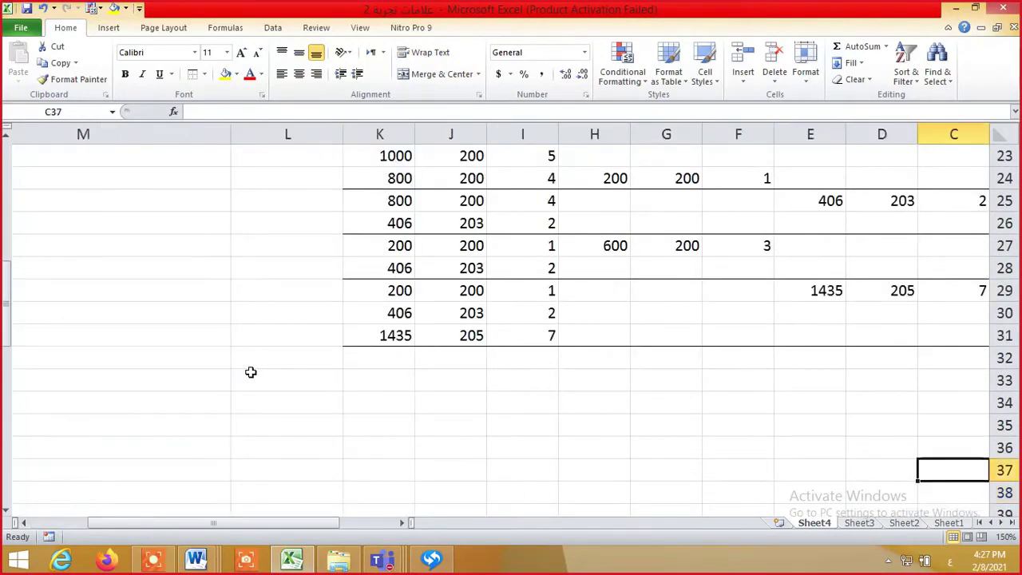
pyautogui.press('Up')
pyautogui.press('Up')
pyautogui.press('Up')
pyautogui.press('Up')
pyautogui.press('Up')
pyautogui.press('Right')
pyautogui.press('Right')
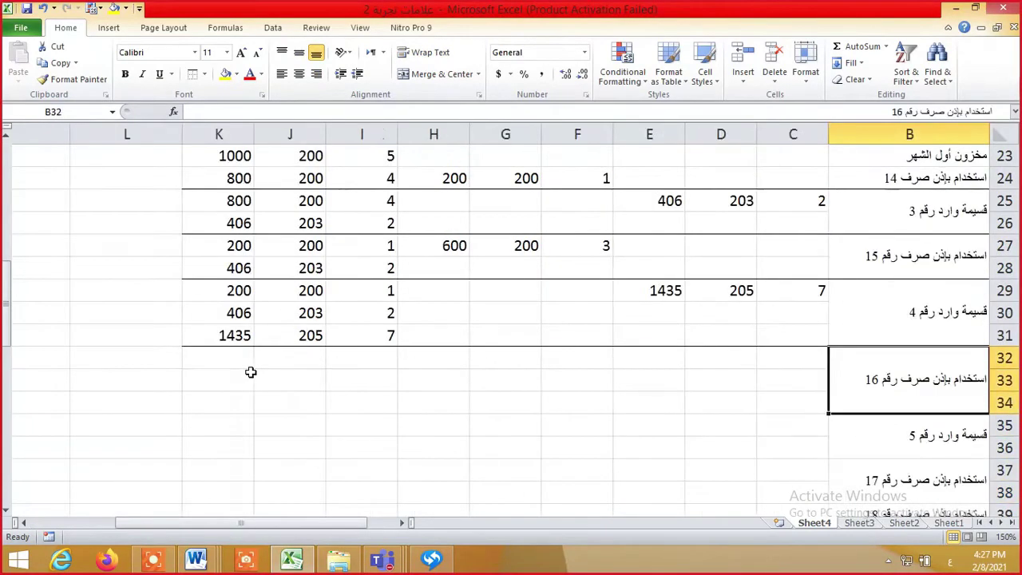
# Record the first issued layer of the 20/6 entry by entering =I29 in F32 and filling it across to H32
pyautogui.press('Left')
pyautogui.press('Left')
pyautogui.press('Left')
pyautogui.press('Left')
pyautogui.press('Left')
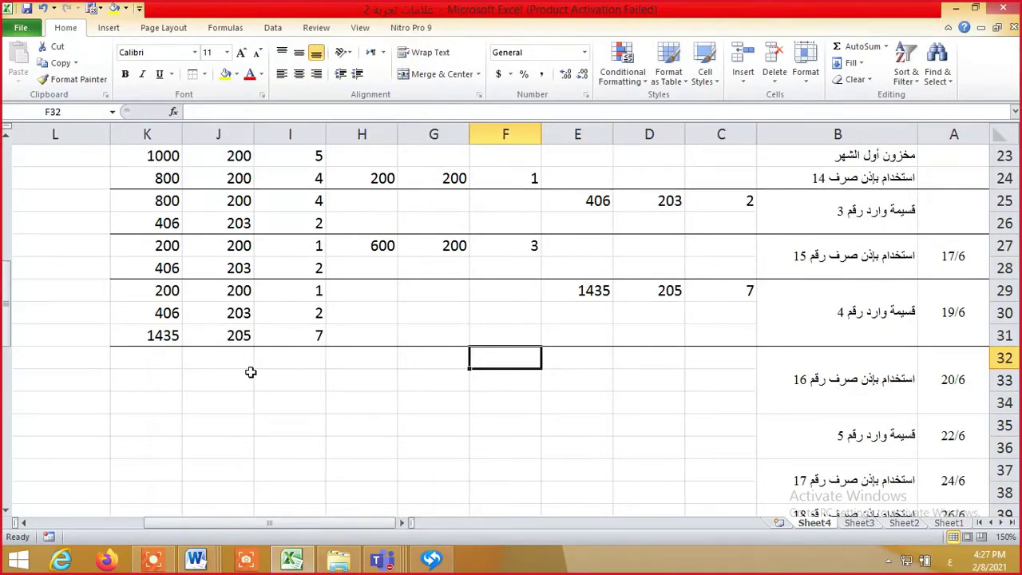
pyautogui.write('=')
pyautogui.press('Up')
pyautogui.press('Up')
pyautogui.press('Up')
pyautogui.press('Left')
pyautogui.press('Left')
pyautogui.press('Left')
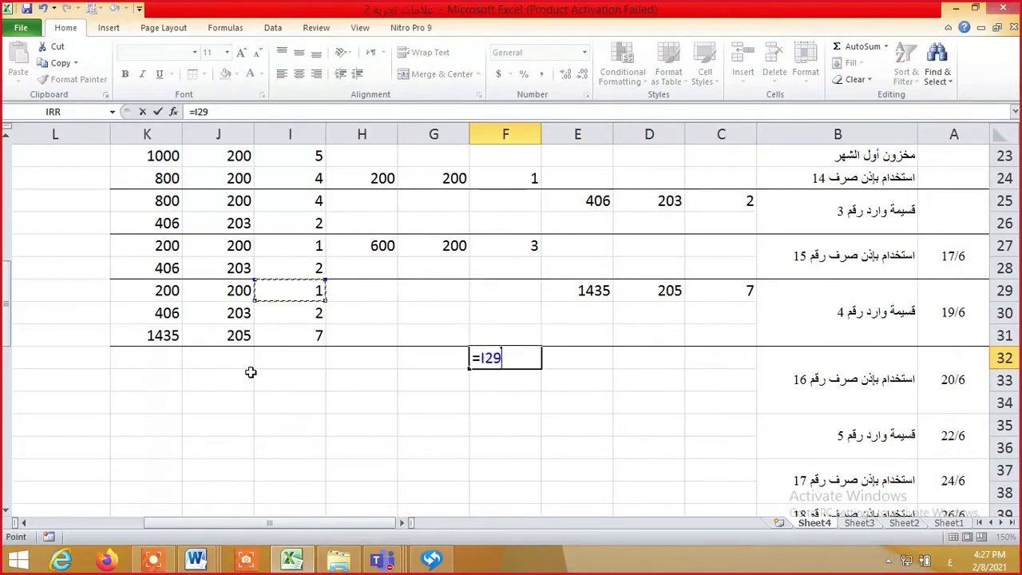
pyautogui.press('Return')
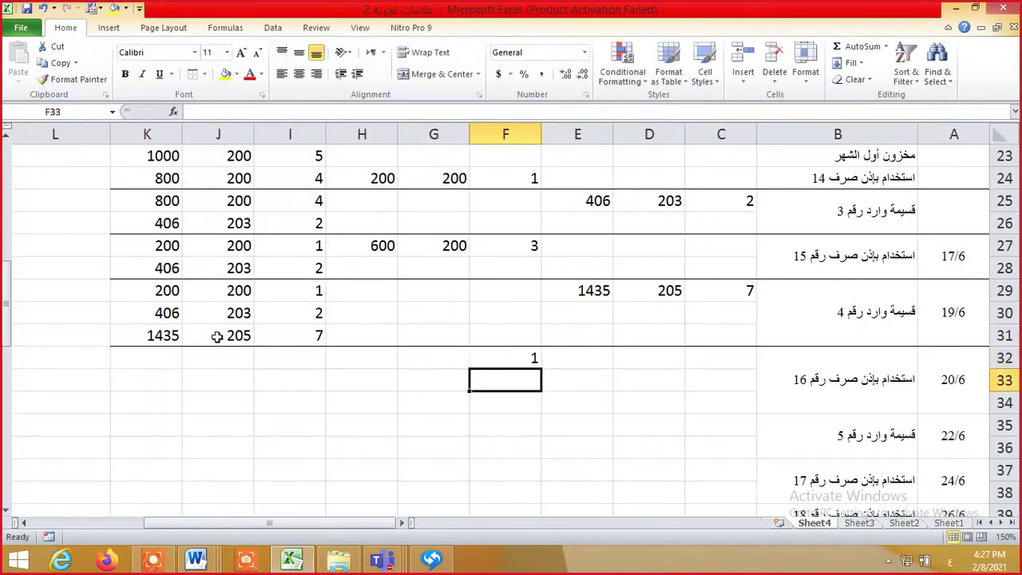
pyautogui.click(492, 355)
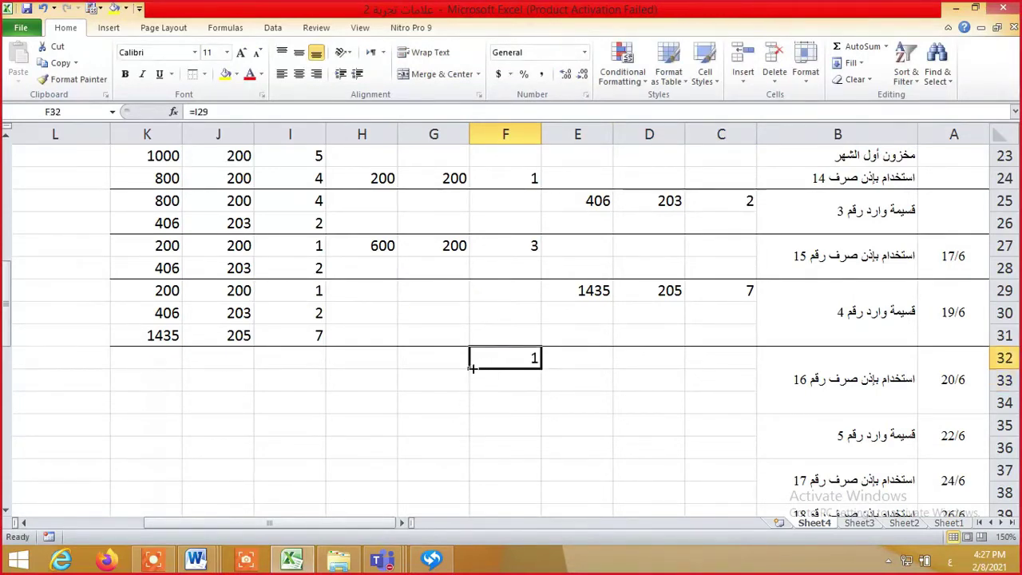
pyautogui.moveTo(471, 367); pyautogui.dragTo(330, 366)
# Record the second issued layer of the 20/6 entry by entering =I30 in F33 and filling it across to H33
pyautogui.click(500, 385)
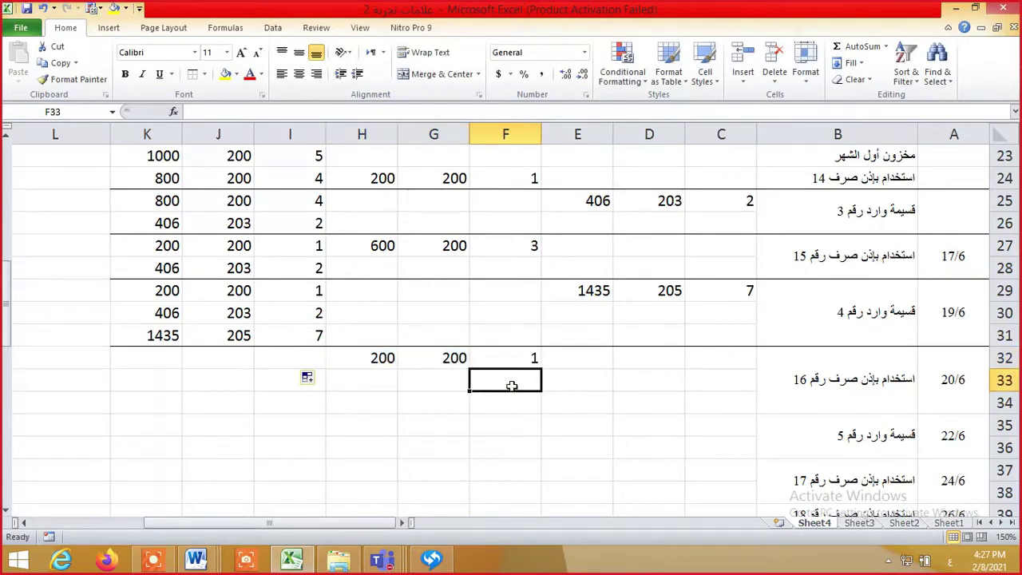
pyautogui.write('0')
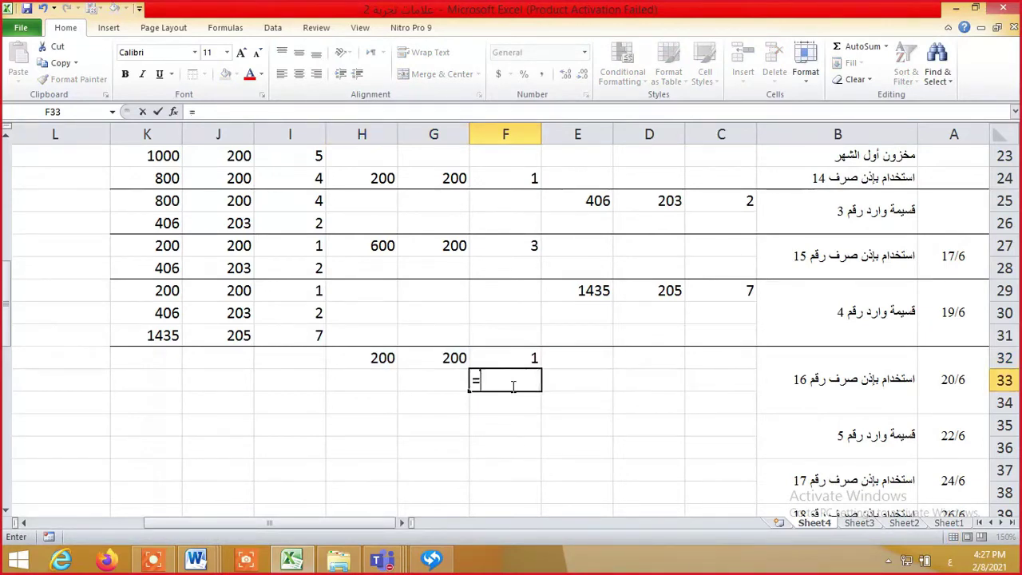
pyautogui.press('Up')
pyautogui.press('Up')
pyautogui.press('Left')
pyautogui.press('Left')
pyautogui.press('Up')
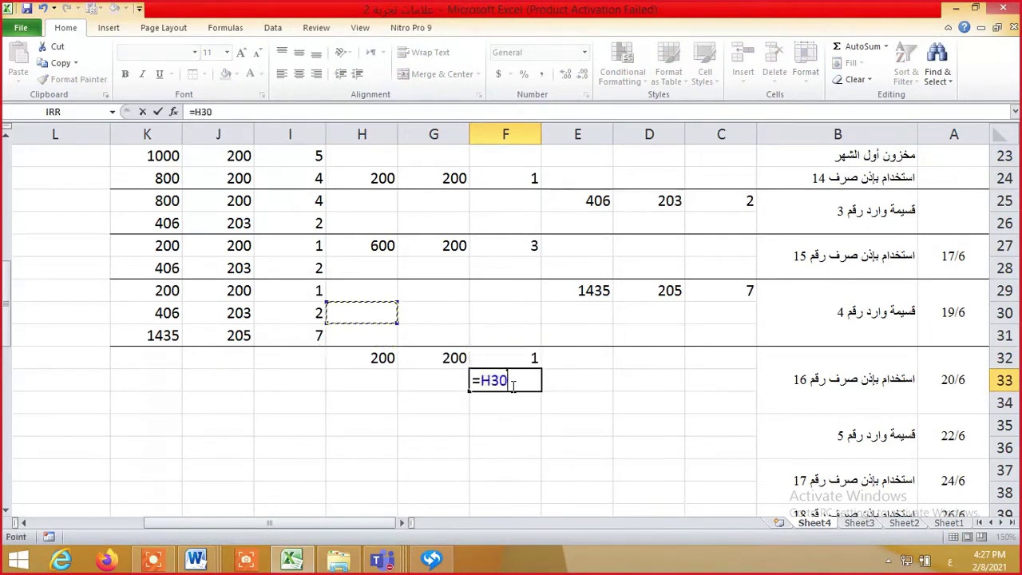
pyautogui.press('Left')
pyautogui.press('Return')
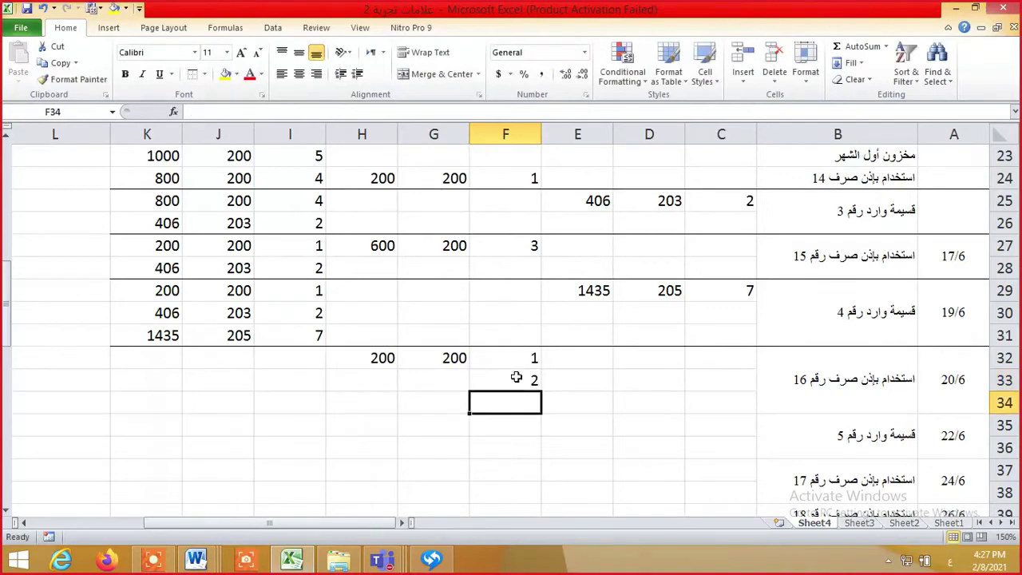
pyautogui.click(515, 379)
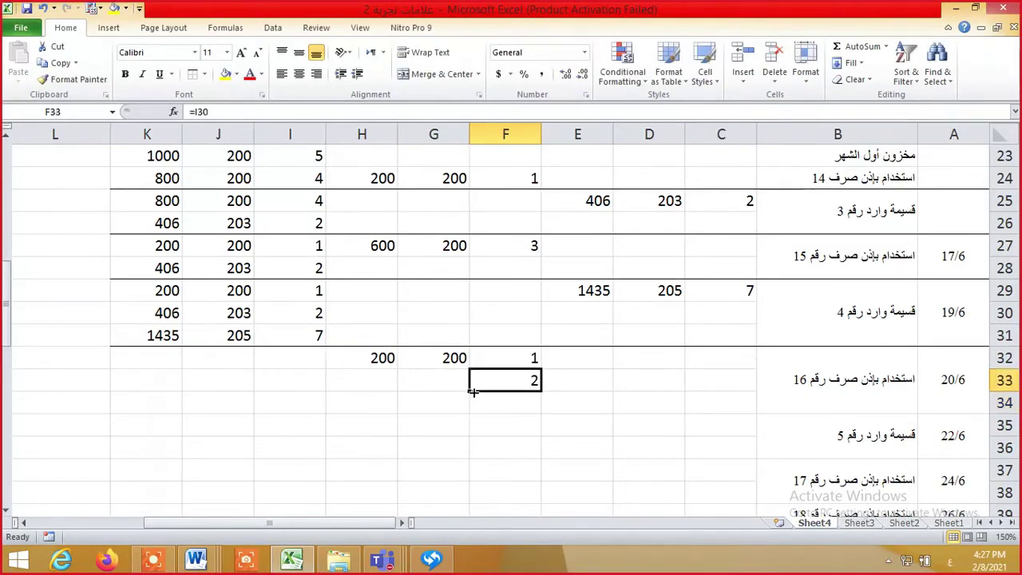
pyautogui.click(315, 292)
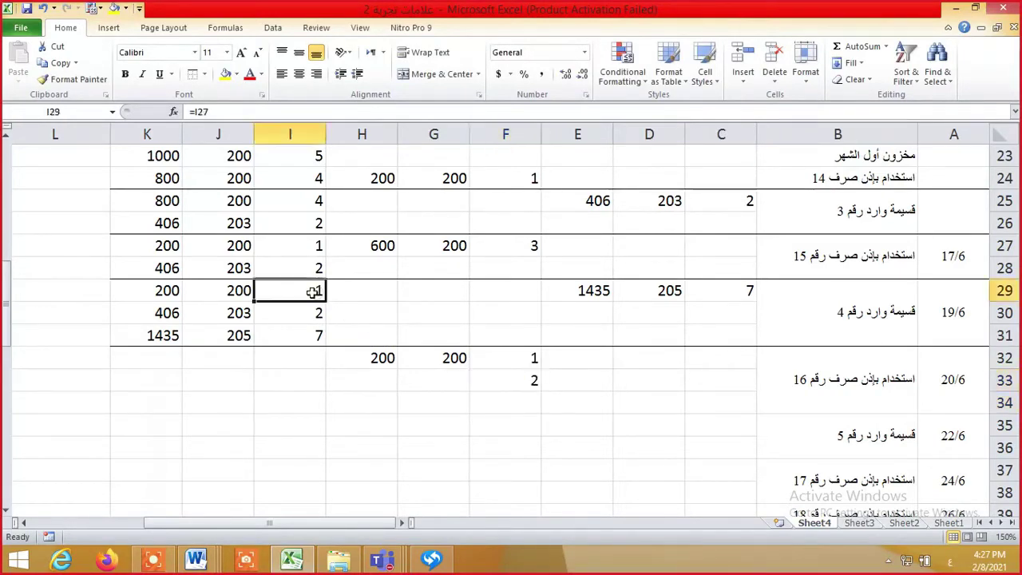
pyautogui.click(502, 388)
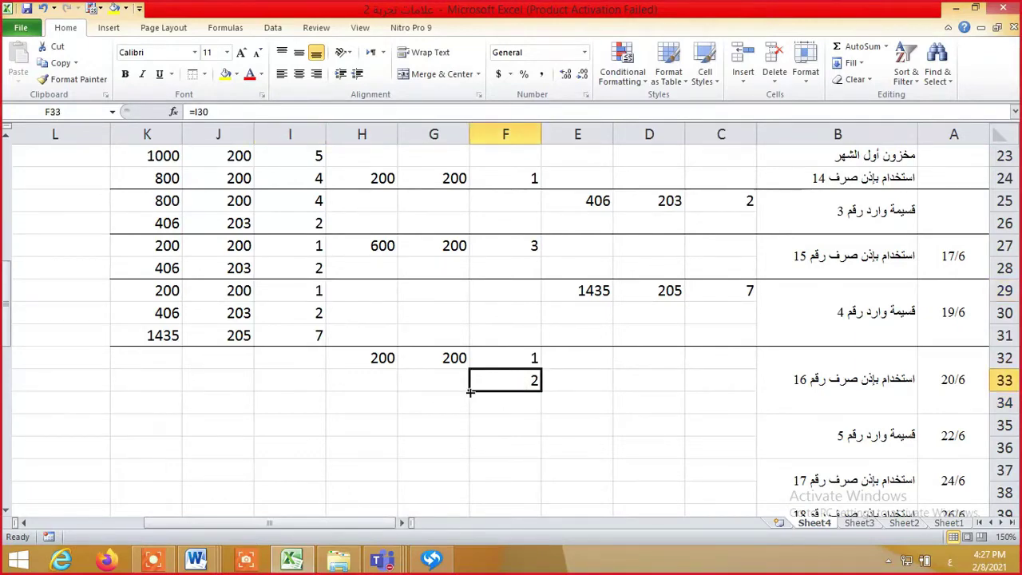
pyautogui.moveTo(470, 391); pyautogui.dragTo(352, 395)
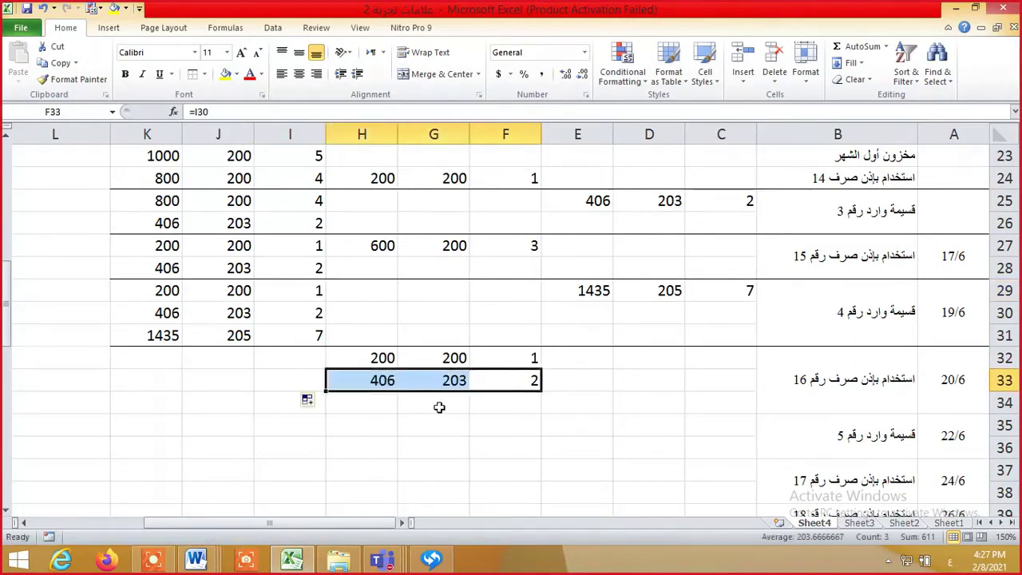
# Record the third issued layer with quantity 2 in F34 and unit cost =J31 in G34
pyautogui.click(500, 407)
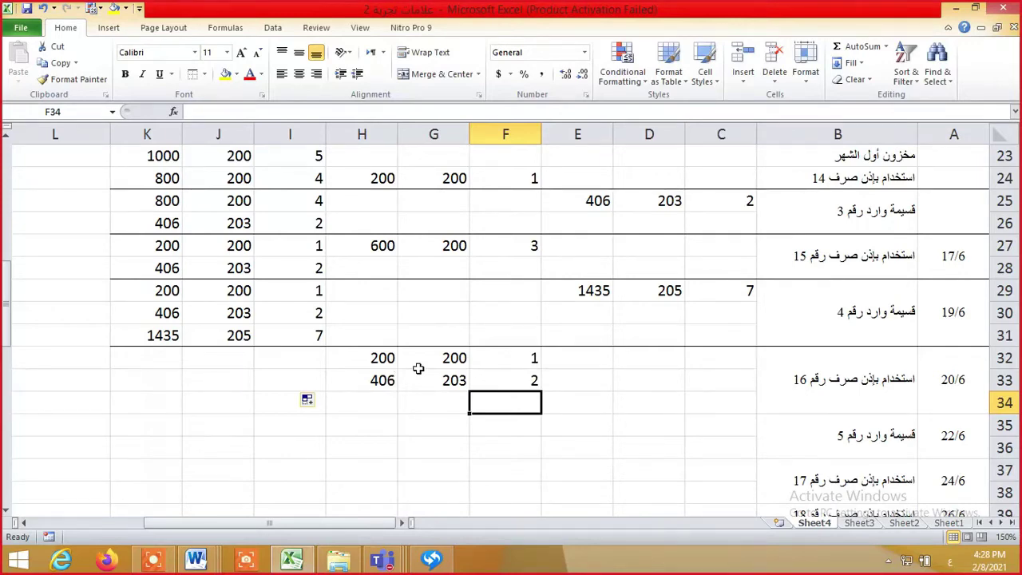
pyautogui.press('Up')
pyautogui.press('Down')
pyautogui.write('2')
pyautogui.press('Tab')
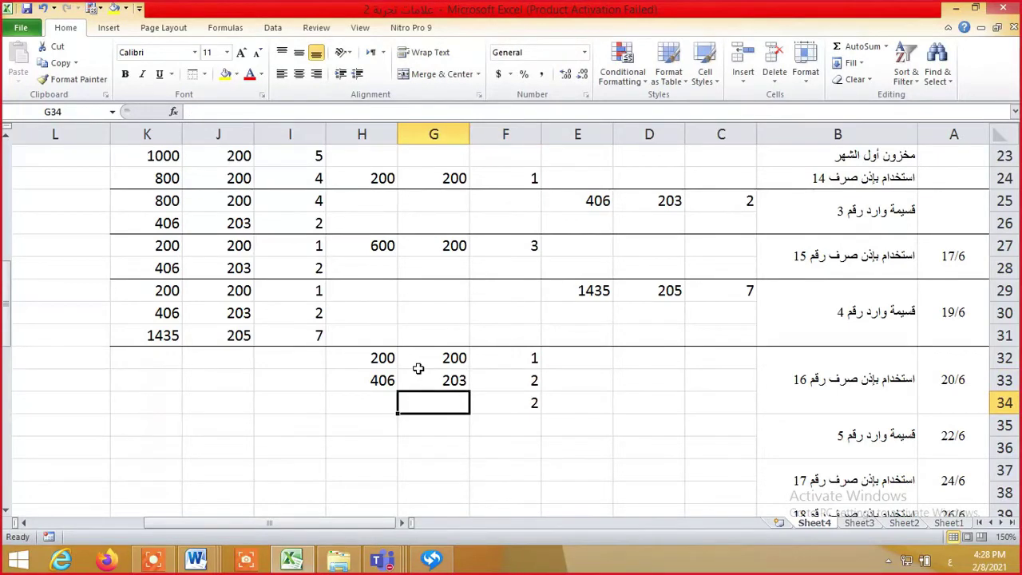
pyautogui.write('=')
pyautogui.press('Up')
pyautogui.press('Up')
pyautogui.press('Up')
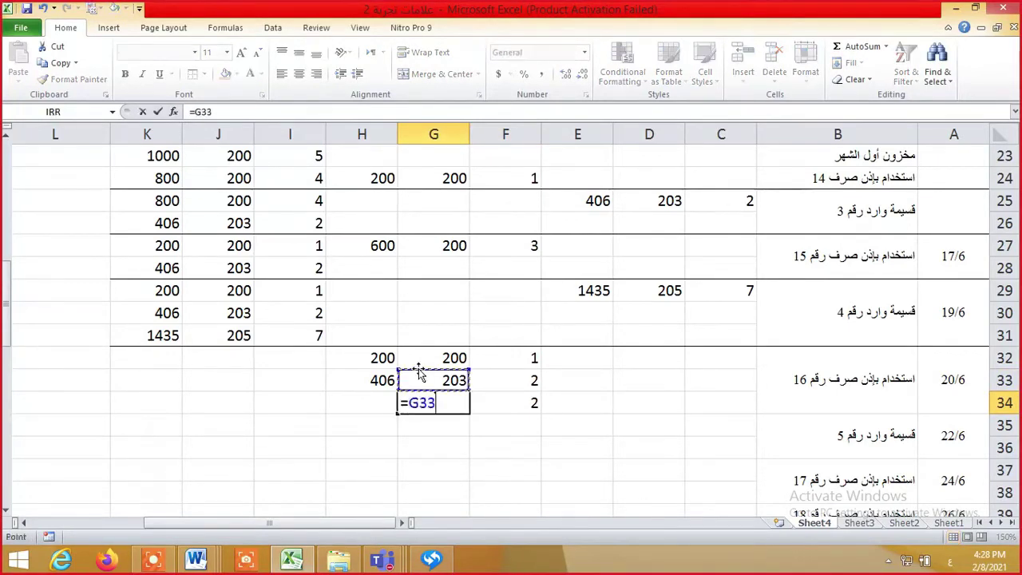
pyautogui.press('Left')
pyautogui.press('Left')
pyautogui.press('Left')
pyautogui.press('Tab')
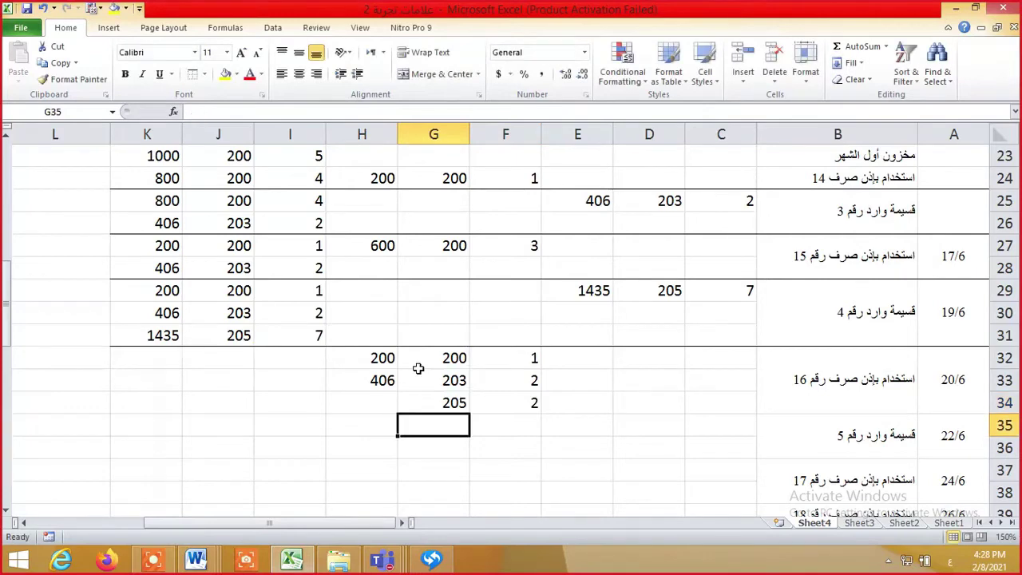
# Calculate the third issued layer's total in H34 with =F34*G34
pyautogui.write('=')
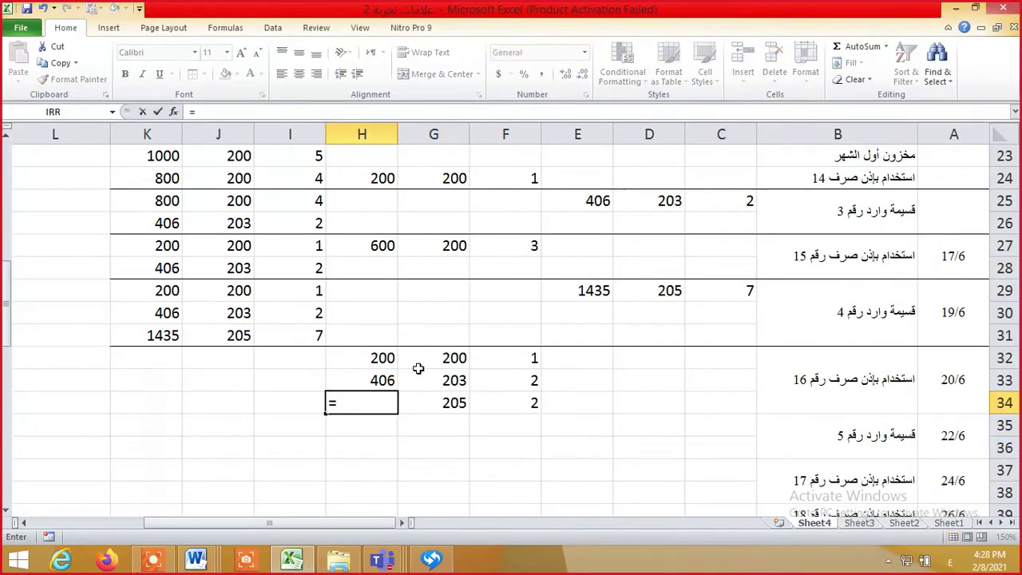
pyautogui.press('Right')
pyautogui.press('Right')
pyautogui.write('*')
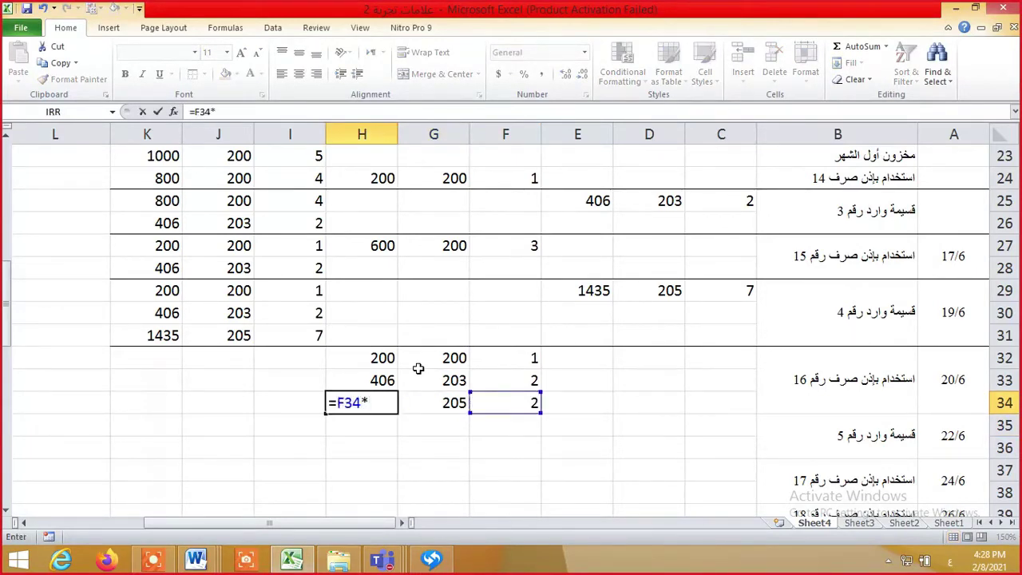
pyautogui.press('Right')
pyautogui.press('Return')
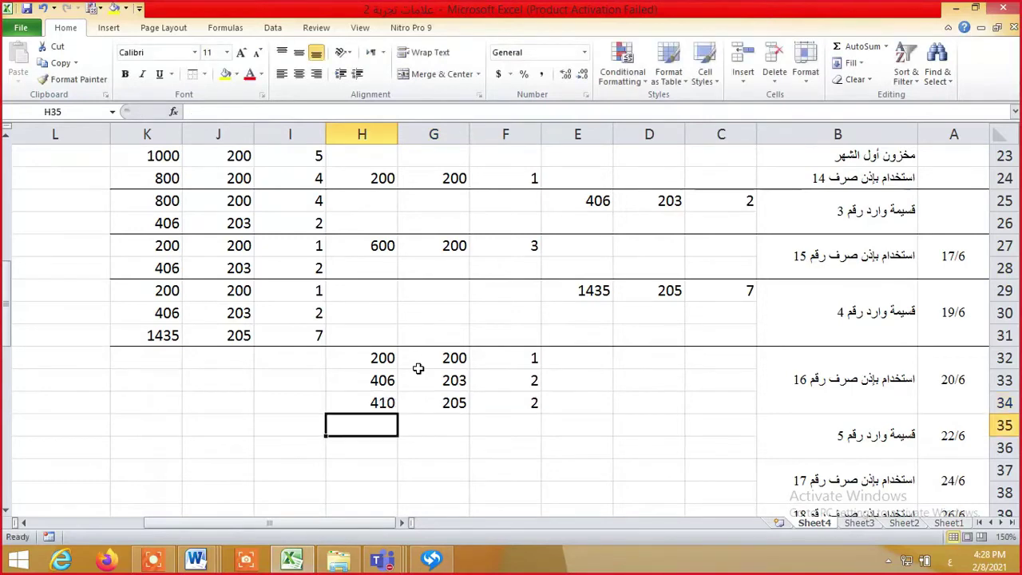
# Review the 19/6 balance layers and begin the 20/6 balance quantity formula in I32
pyautogui.press('Up')
pyautogui.press('Up')
pyautogui.press('Up')
pyautogui.press('Left')
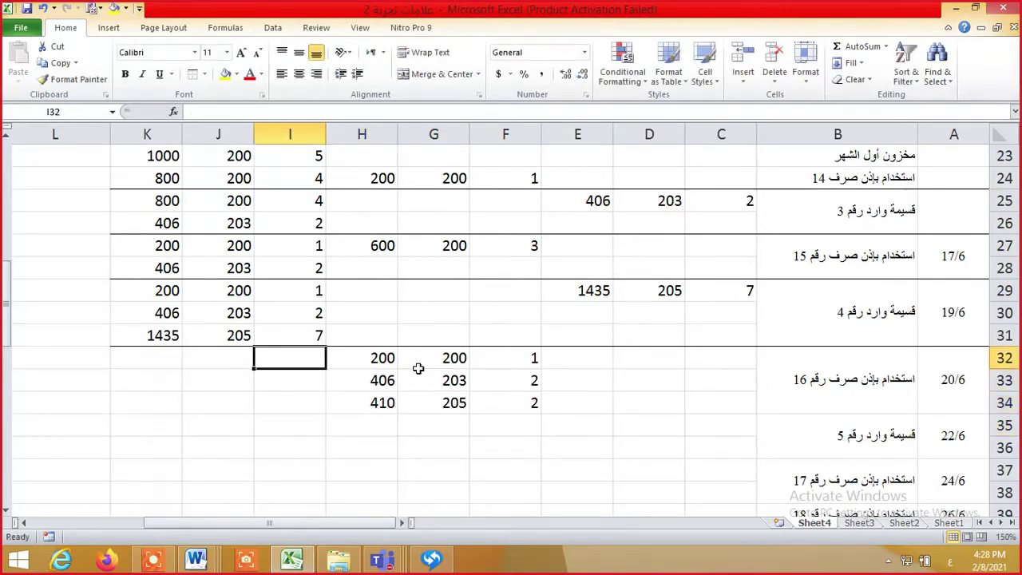
pyautogui.press('Left')
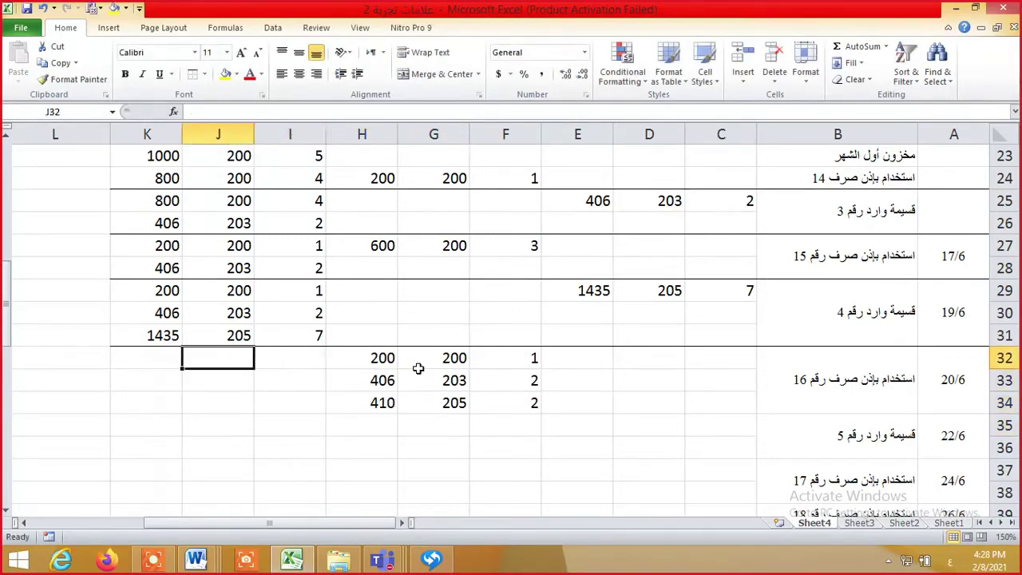
pyautogui.press('Up')
pyautogui.press('Up')
pyautogui.press('Up')
pyautogui.press('Left')
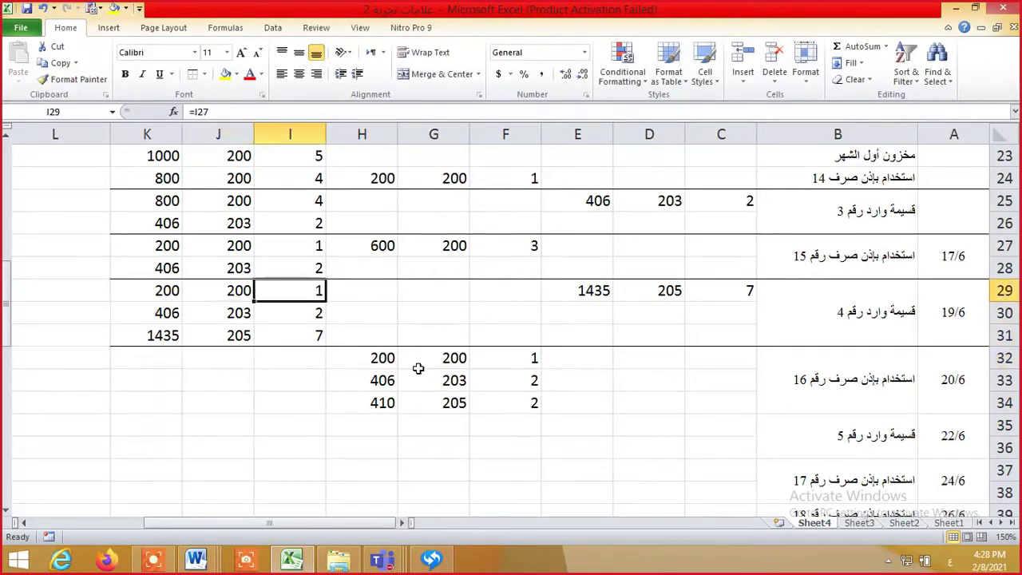
pyautogui.press('Down')
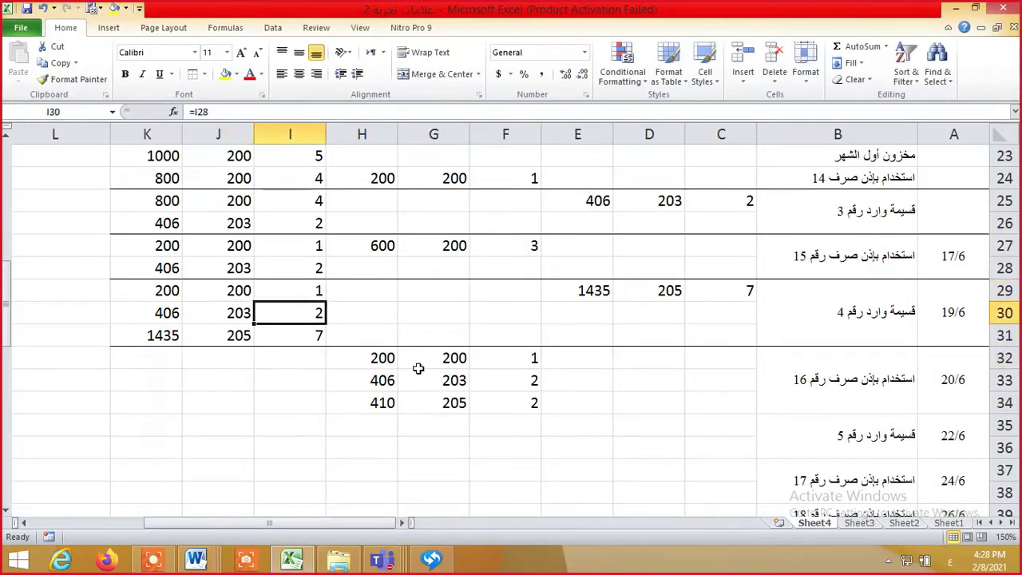
pyautogui.press('Down')
pyautogui.press('Down')
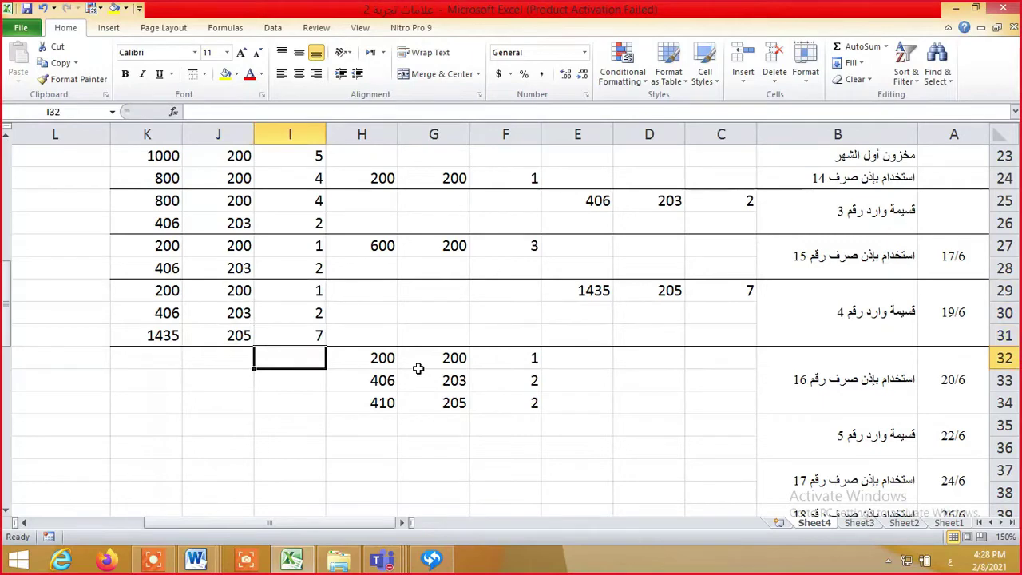
pyautogui.write('=')
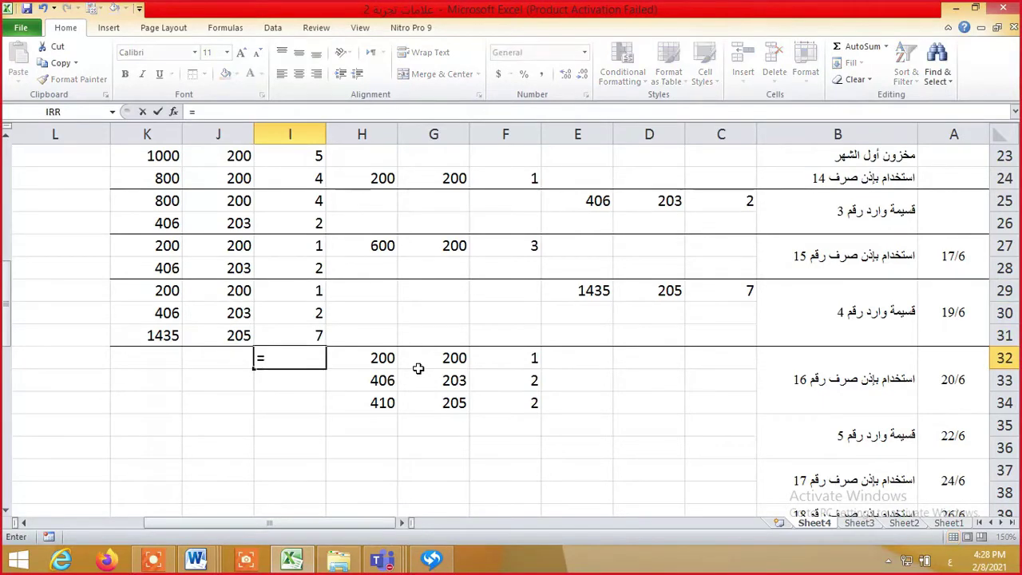
pyautogui.click(496, 397)
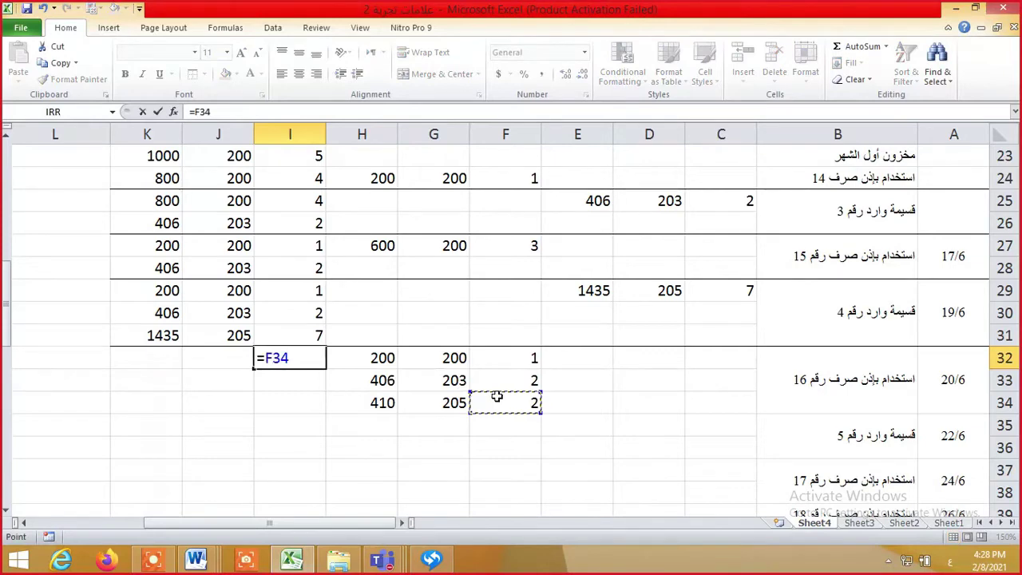
pyautogui.write('دد')
pyautogui.press('BackSpace')
pyautogui.press('BackSpace')
pyautogui.press('BackSpace')
pyautogui.press('BackSpace')
pyautogui.press('BackSpace')
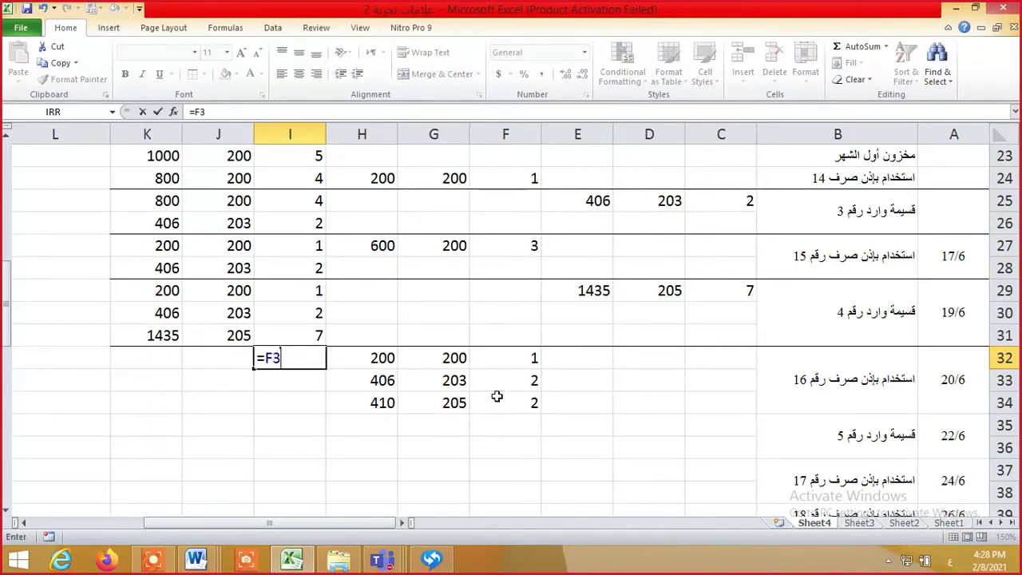
# Calculate the remaining 20/6 balance quantity in I32 with =I31-F34
pyautogui.press('Left')
pyautogui.press('Up')
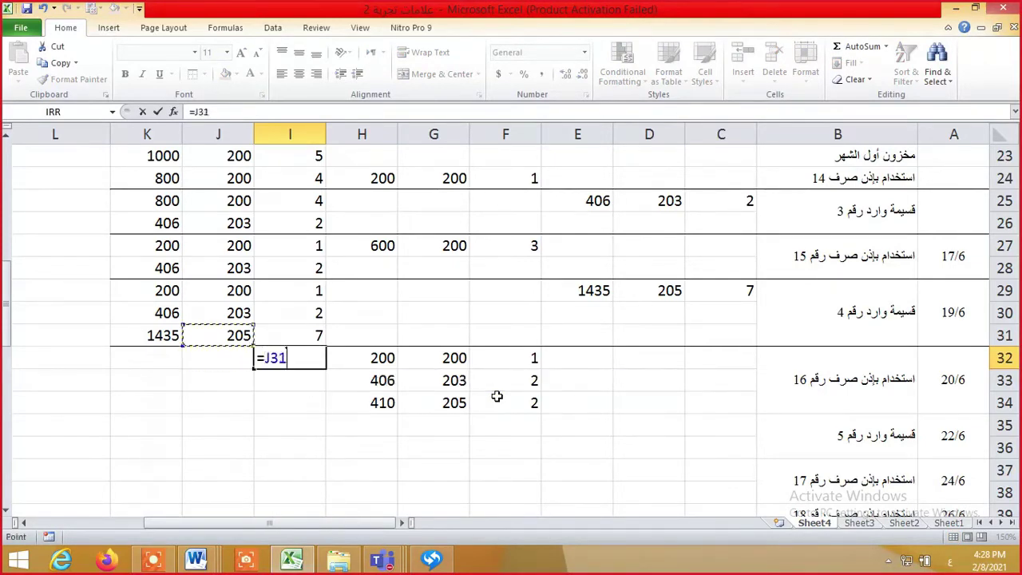
pyautogui.press('Right')
pyautogui.write('-')
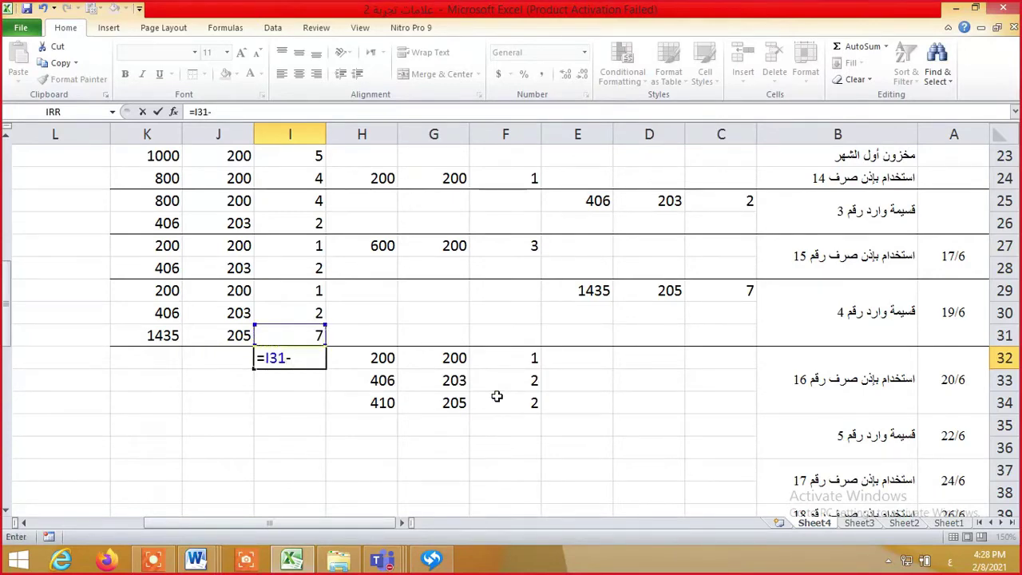
pyautogui.click(525, 401)
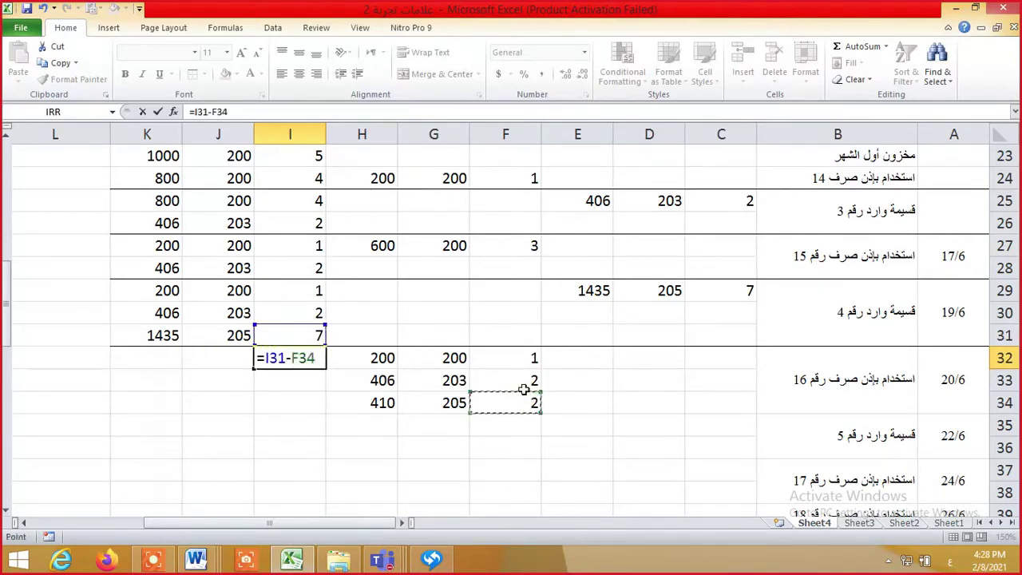
pyautogui.press('Return')
# Carry the 19/6 third-layer unit cost into the 20/6 balance by entering =J31 in J32
pyautogui.press('Up')
pyautogui.press('Left')
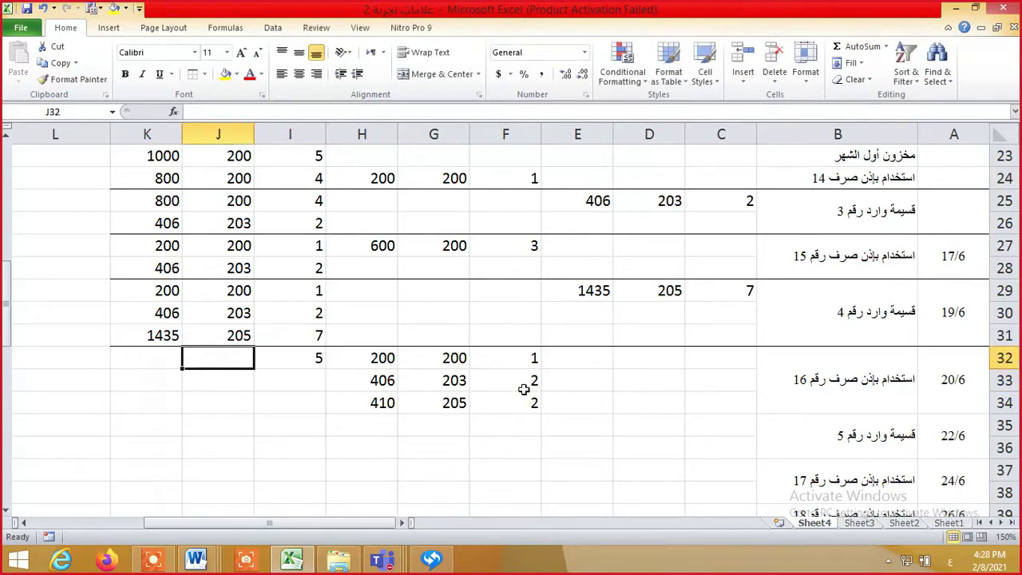
pyautogui.write('=')
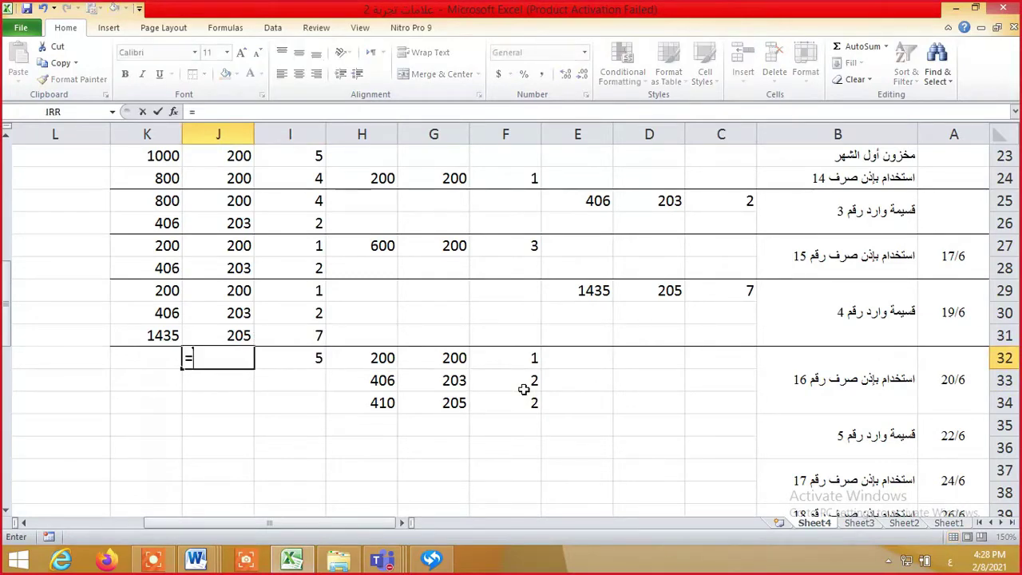
pyautogui.press('Up')
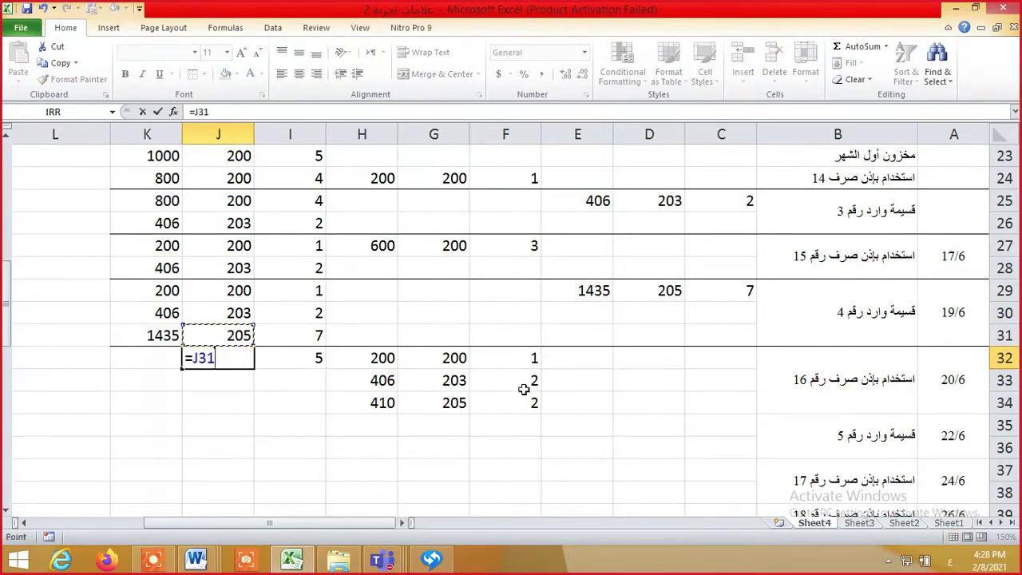
pyautogui.press('Return')
# Calculate the 20/6 balance total in K32 with =I32*J32
pyautogui.press('Up')
pyautogui.press('Left')
pyautogui.write('=')
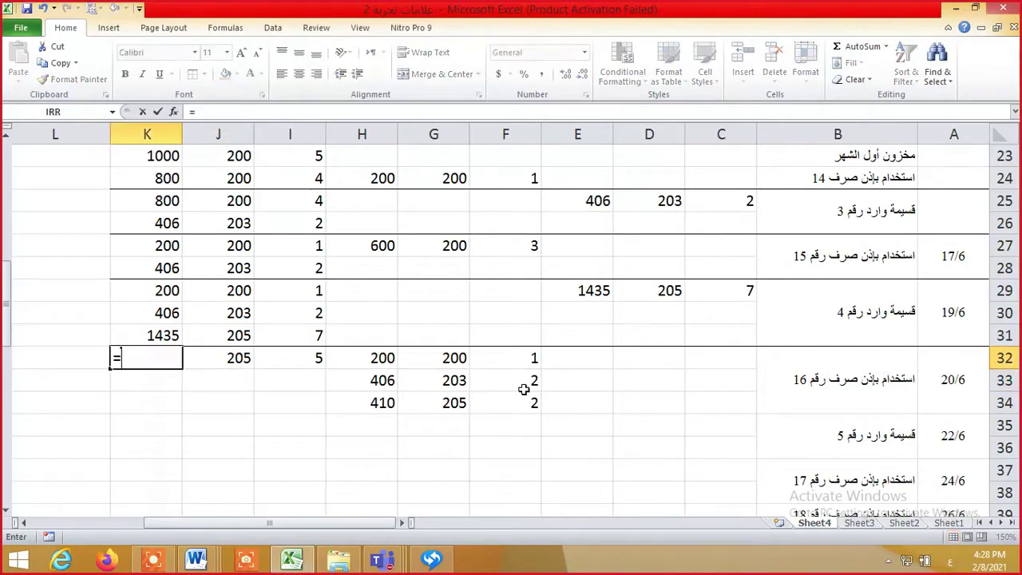
pyautogui.press('Left')
pyautogui.press('Left')
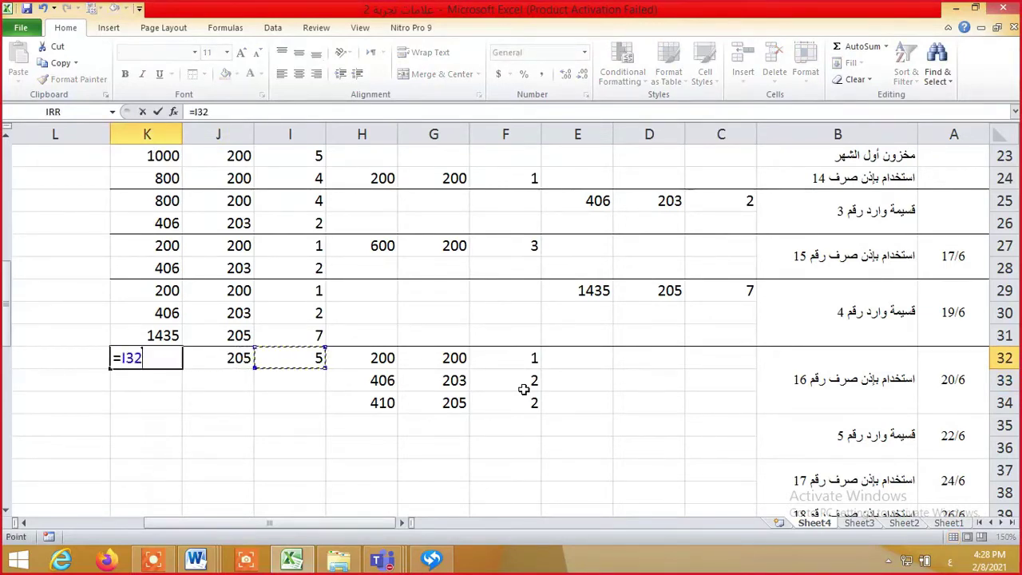
pyautogui.write('*')
pyautogui.press('Left')
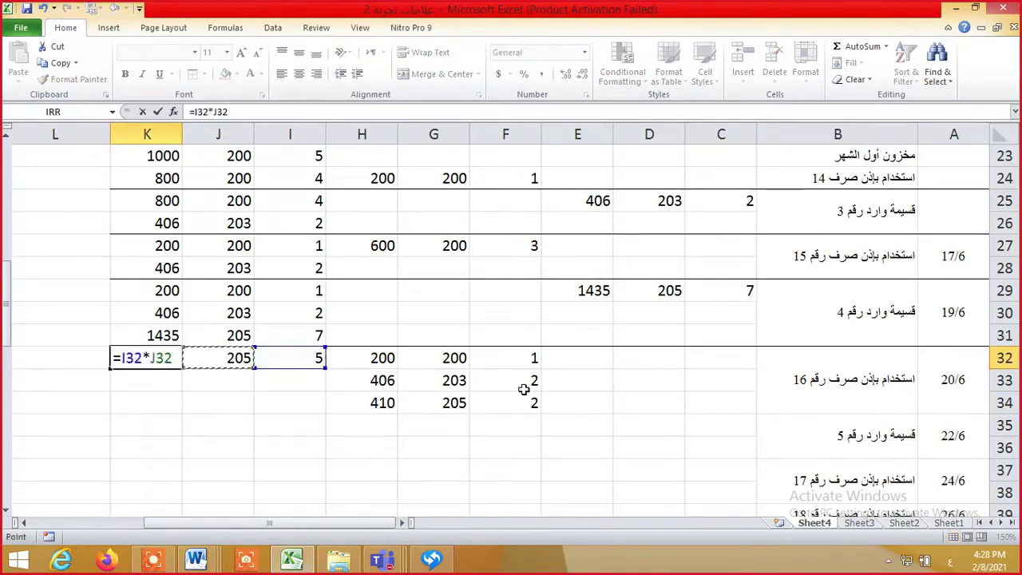
pyautogui.press('Return')
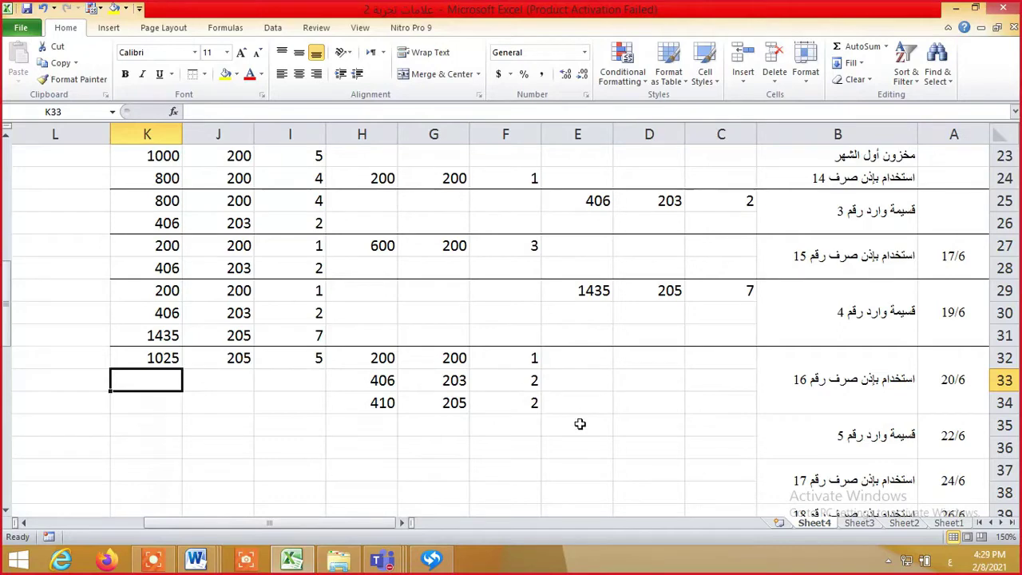
# Add a horizontal border line above the 22/6 entry in row 35, spanning columns A to K
pyautogui.moveTo(974, 438); pyautogui.dragTo(171, 416)
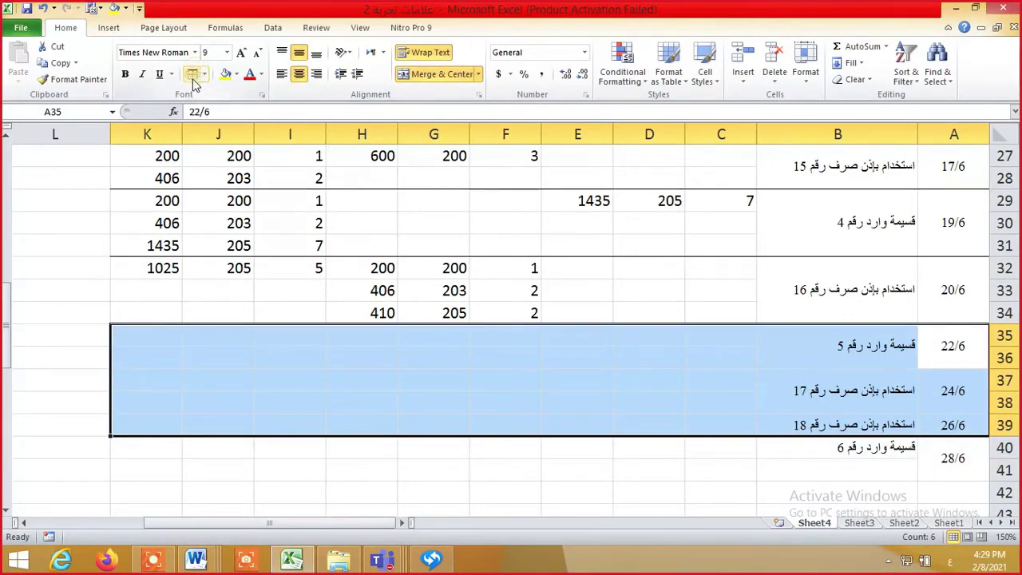
pyautogui.click(221, 261)
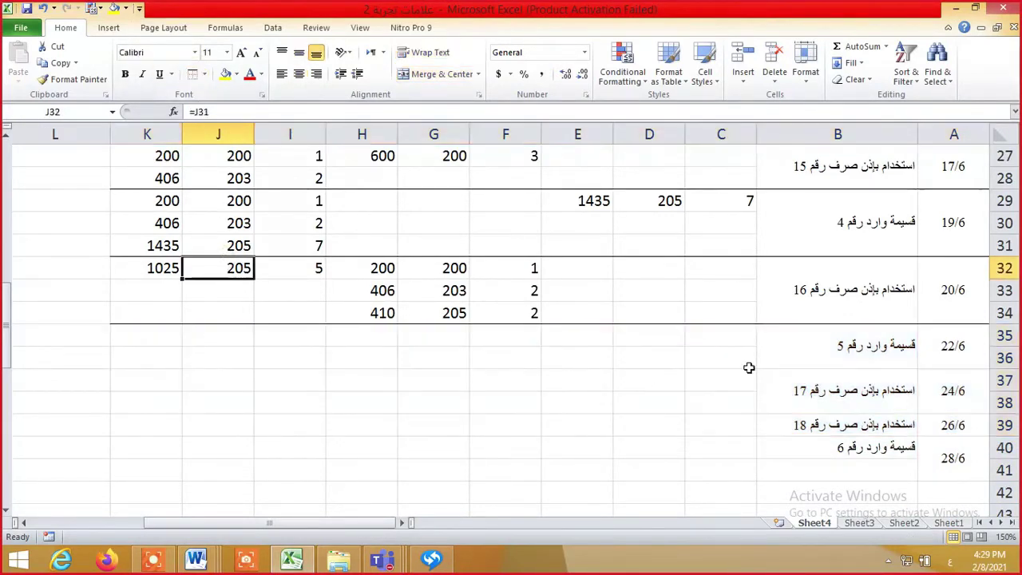
pyautogui.click(865, 350)
pyautogui.click(696, 356)
pyautogui.click(710, 338)
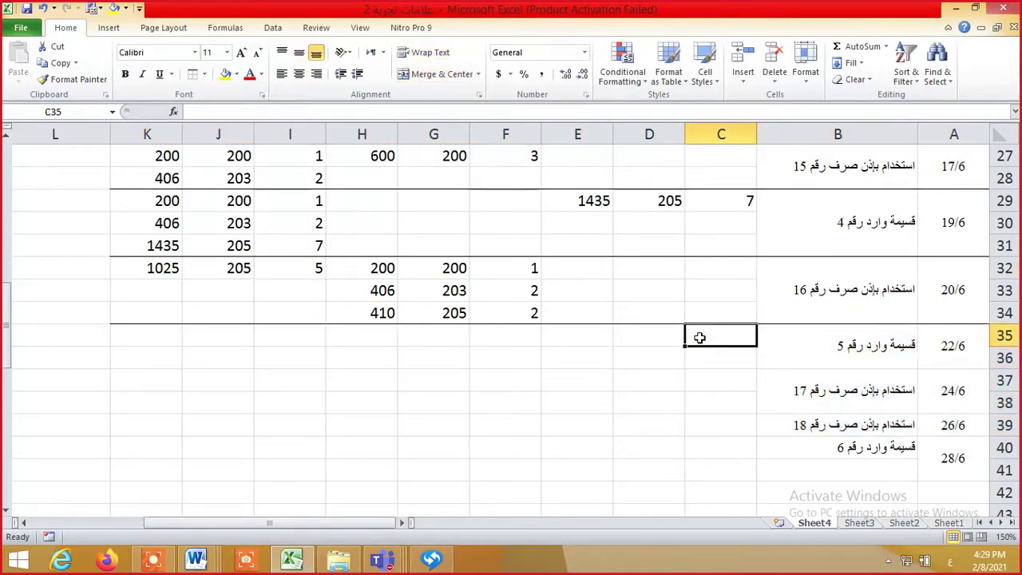
# Look up the quantity and unit cost of the 22 June receipt in the transaction list at the start of the sheet
pyautogui.press('Up')
pyautogui.press('Up')
pyautogui.press('Up')
pyautogui.press('Up')
pyautogui.press('Up')
pyautogui.press('Up')
pyautogui.press('Up')
pyautogui.press('Up')
pyautogui.press('Up')
pyautogui.press('Up')
pyautogui.press('Up')
pyautogui.press('Up')
pyautogui.press('Up')
pyautogui.press('Up')
pyautogui.press('Up')
pyautogui.press('Up')
pyautogui.press('Up')
pyautogui.press('Up')
pyautogui.press('Up')
pyautogui.press('Up')
pyautogui.press('Up')
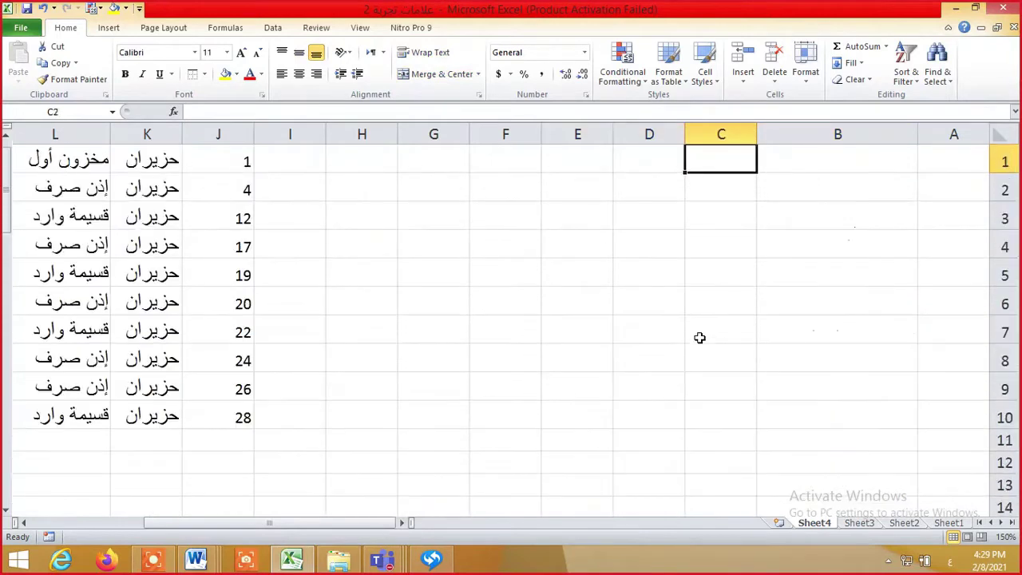
pyautogui.press('Down')
pyautogui.press('Down')
pyautogui.press('Down')
pyautogui.press('Down')
pyautogui.press('Down')
pyautogui.press('Down')
pyautogui.press('Down')
pyautogui.press('Down')
pyautogui.press('Up')
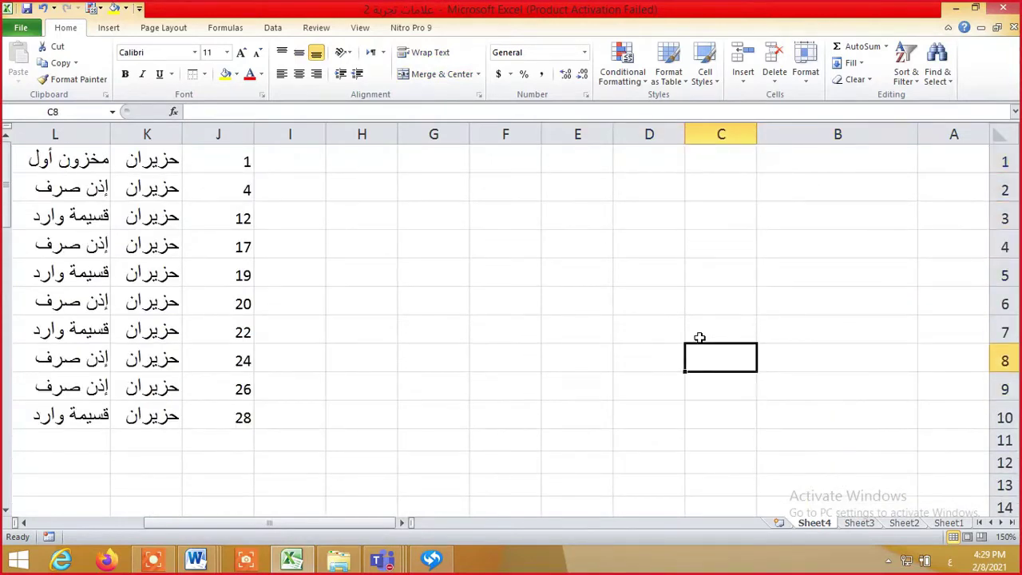
pyautogui.press('Left')
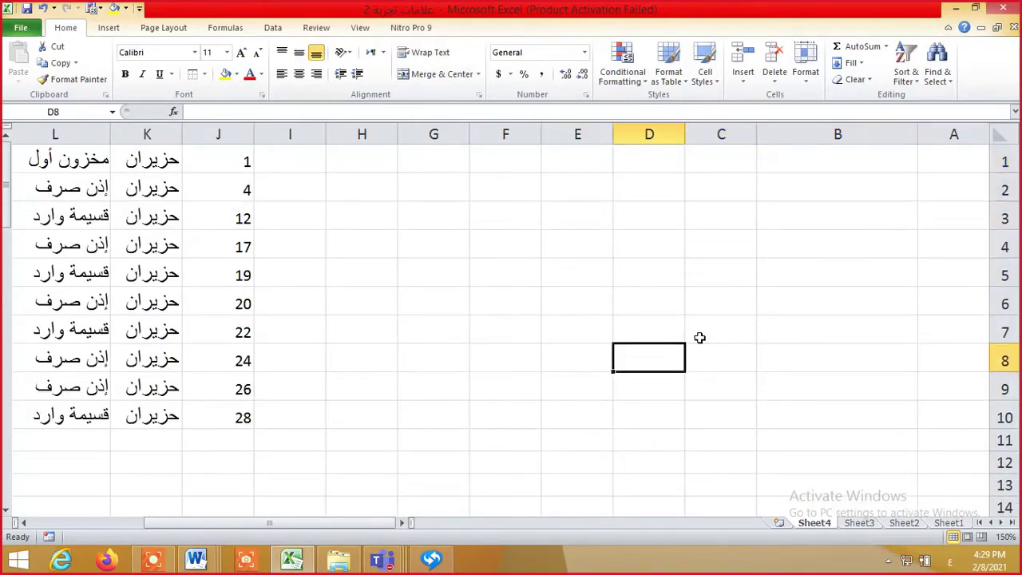
pyautogui.press('Up')
pyautogui.press('Left')
pyautogui.press('Left')
pyautogui.press('Left')
pyautogui.press('Left')
pyautogui.press('Left')
pyautogui.press('Left')
pyautogui.press('Left')
pyautogui.press('Left')
pyautogui.press('Left')
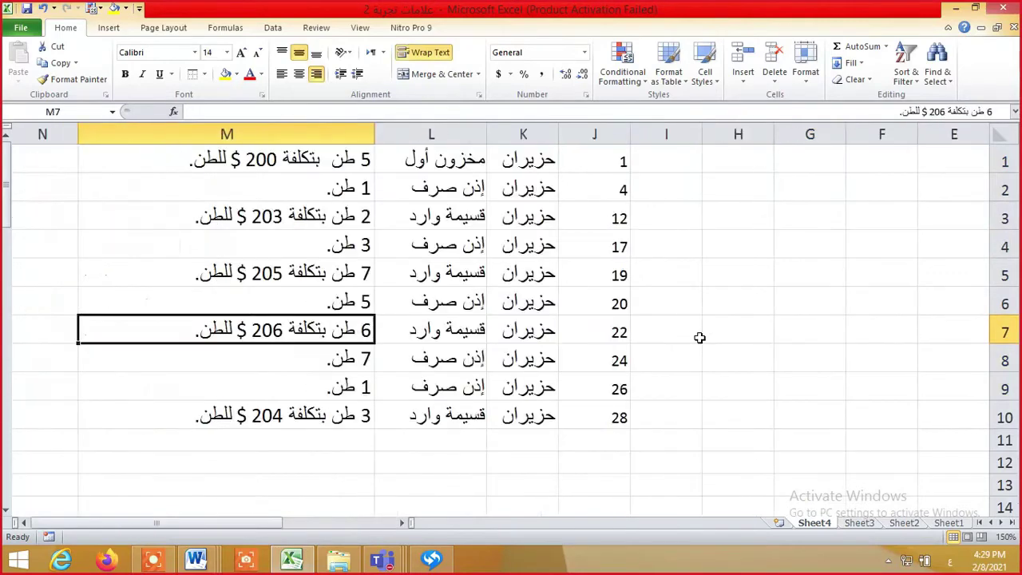
# Record the 22/6 receipt with quantity 6 in C35 and unit cost 206 in D35
pyautogui.press('Down')
pyautogui.press('Down')
pyautogui.press('Down')
pyautogui.press('Down')
pyautogui.press('Down')
pyautogui.press('Down')
pyautogui.press('Down')
pyautogui.press('Down')
pyautogui.press('Down')
pyautogui.press('Down')
pyautogui.press('Down')
pyautogui.press('Down')
pyautogui.press('Down')
pyautogui.press('Down')
pyautogui.press('Down')
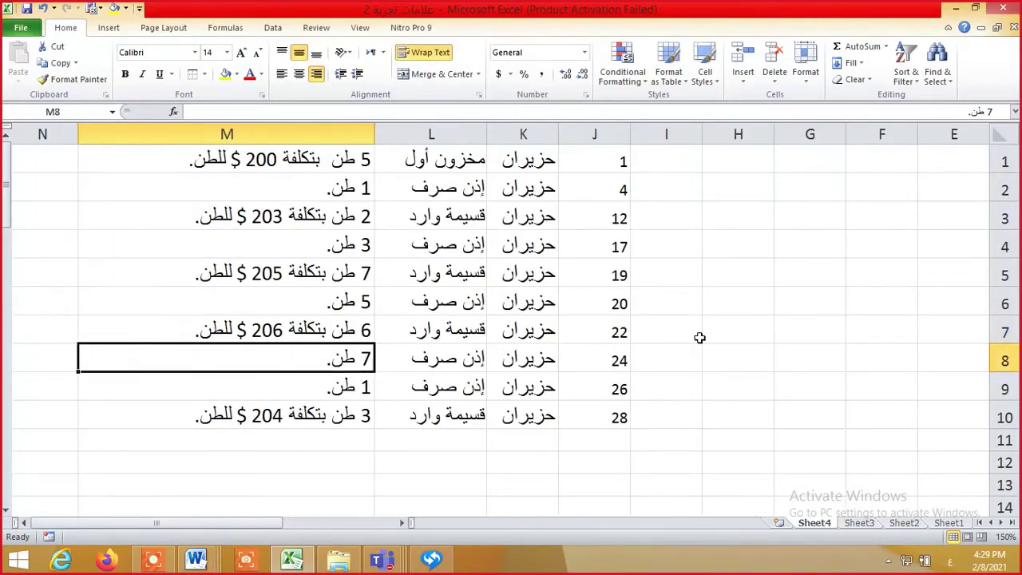
pyautogui.press('Right')
pyautogui.press('Right')
pyautogui.press('Right')
pyautogui.press('Right')
pyautogui.press('Right')
pyautogui.press('Right')
pyautogui.press('Right')
pyautogui.press('Right')
pyautogui.press('Right')
pyautogui.press('Right')
pyautogui.press('Right')
pyautogui.press('Right')
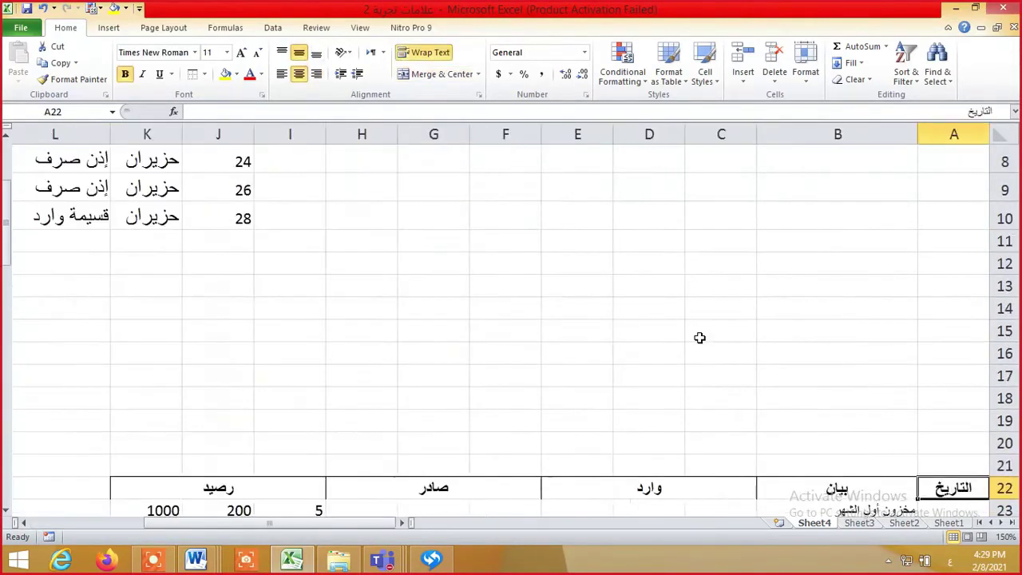
pyautogui.press('Down')
pyautogui.press('Down')
pyautogui.press('Down')
pyautogui.press('Down')
pyautogui.press('Down')
pyautogui.press('Down')
pyautogui.press('Down')
pyautogui.press('Down')
pyautogui.press('Down')
pyautogui.press('Down')
pyautogui.press('Down')
pyautogui.press('Down')
pyautogui.press('Down')
pyautogui.press('Down')
pyautogui.press('Down')
pyautogui.press('Down')
pyautogui.press('Down')
pyautogui.press('Down')
pyautogui.press('Down')
pyautogui.press('Down')
pyautogui.press('Up')
pyautogui.press('Up')
pyautogui.press('Up')
pyautogui.press('Up')
pyautogui.press('Up')
pyautogui.press('Up')
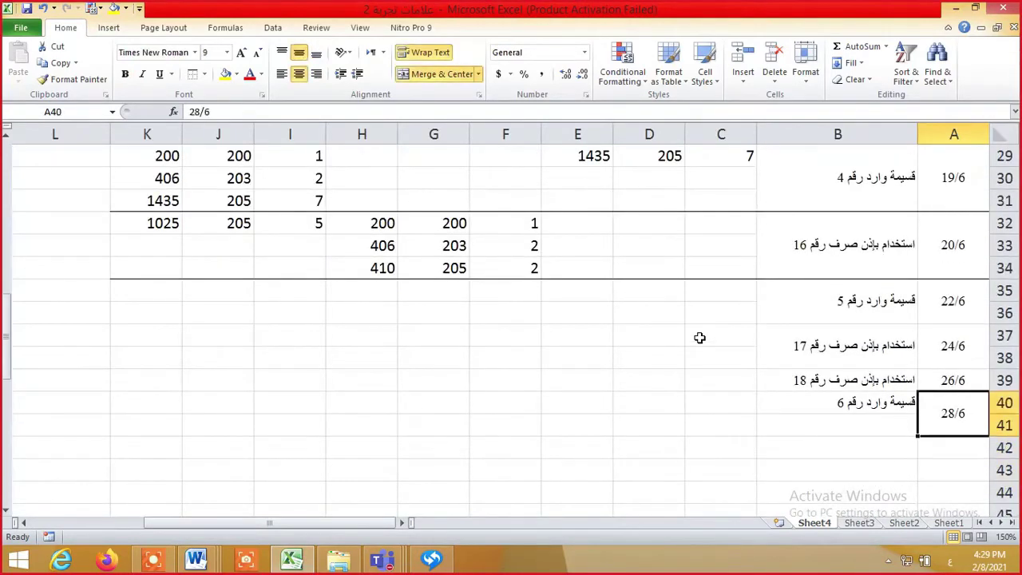
pyautogui.press('Left')
pyautogui.press('Left')
pyautogui.press('Down')
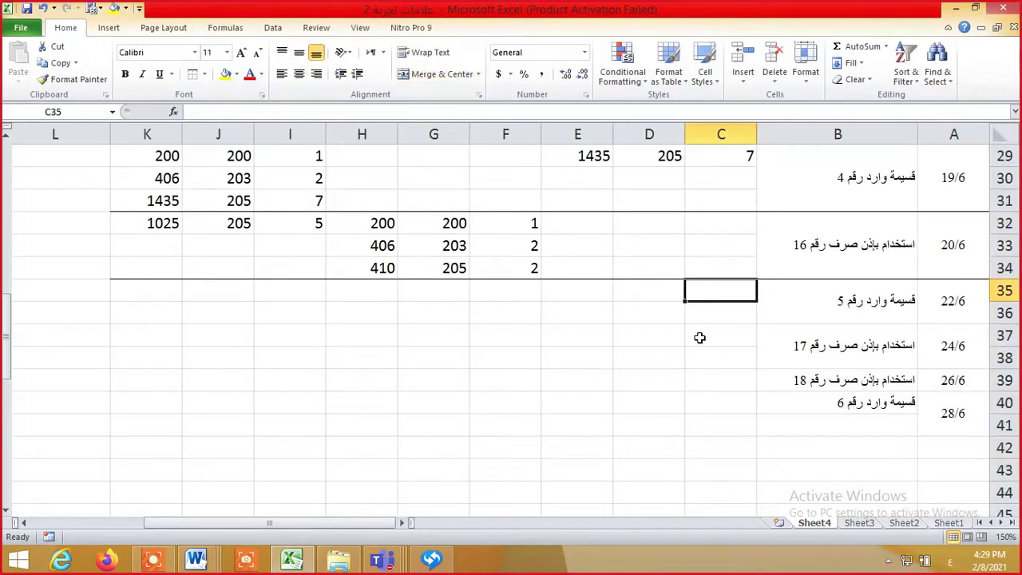
pyautogui.write('6')
pyautogui.press('Left')
pyautogui.write('2')
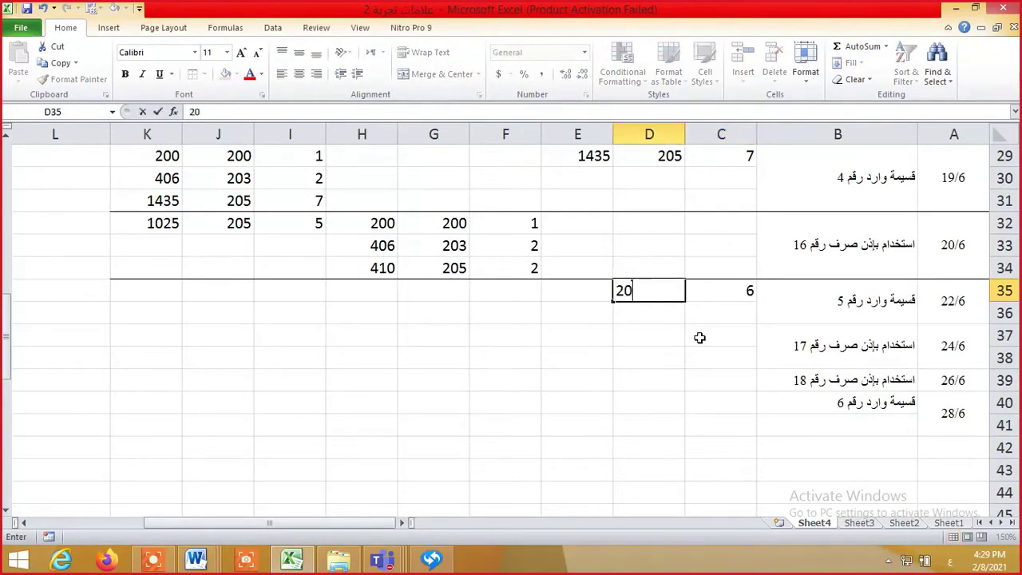
pyautogui.press('Left')
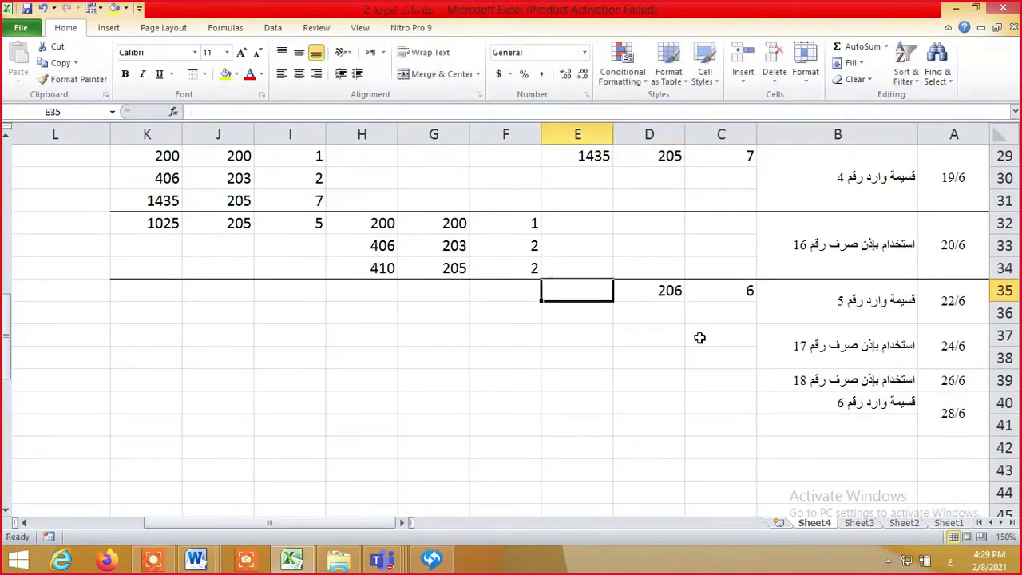
# Calculate the 22/6 receipt's total in E35 with =C35*D35
pyautogui.write('=')
pyautogui.press('Left')
pyautogui.press('Left')
pyautogui.write('*')
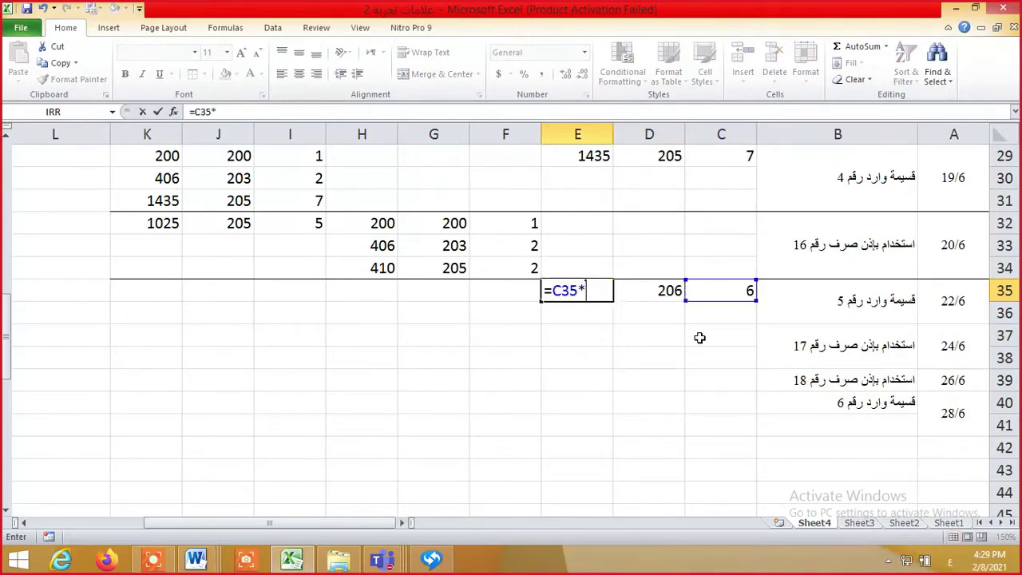
pyautogui.press('Left')
pyautogui.press('Return')
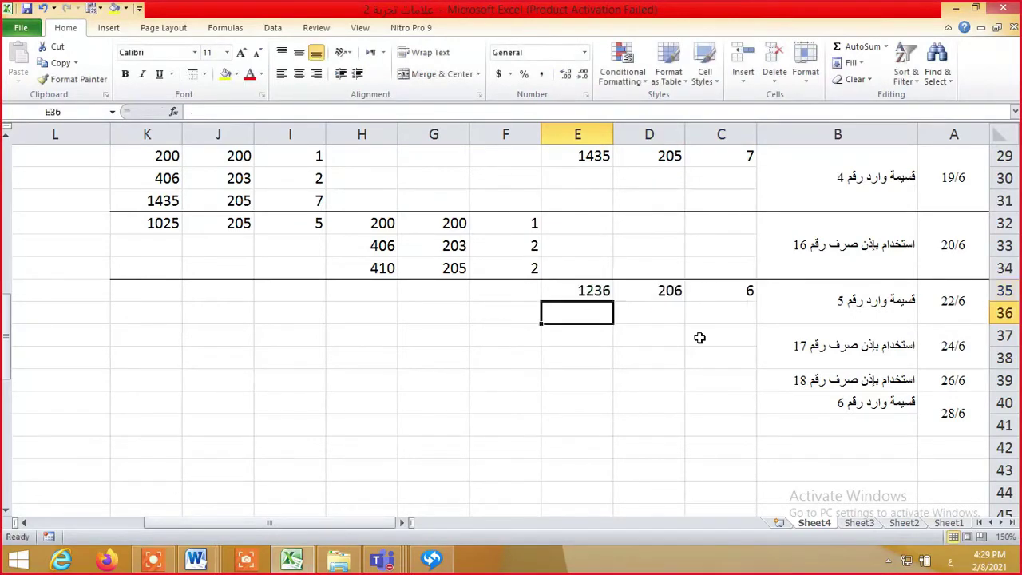
# Carry the 20/6 balance into the 22/6 entry by entering =I32 in I35 and filling it across to K35
pyautogui.press('Up')
pyautogui.press('Left')
pyautogui.press('Left')
pyautogui.press('Left')
pyautogui.press('Left')
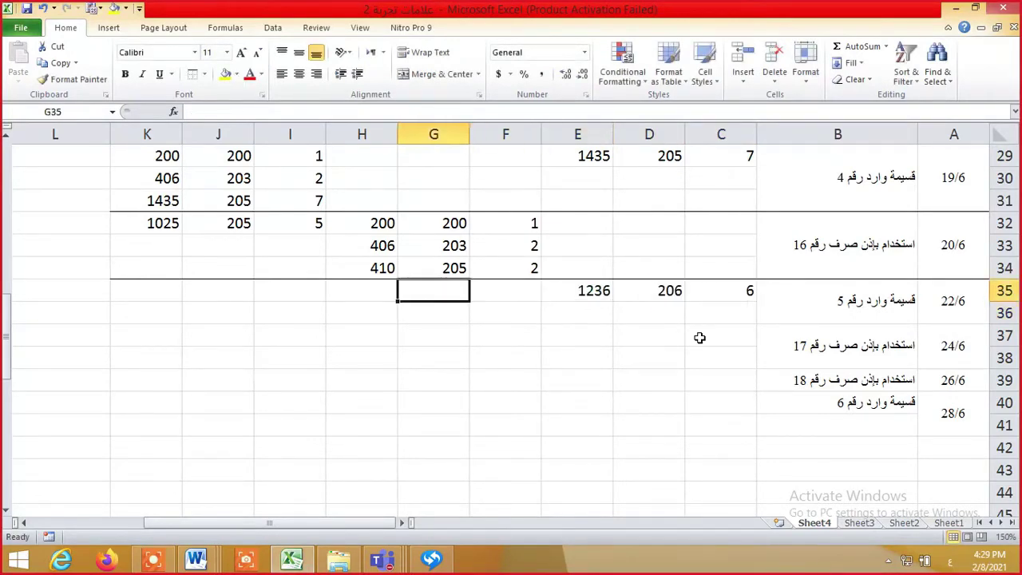
pyautogui.write('=')
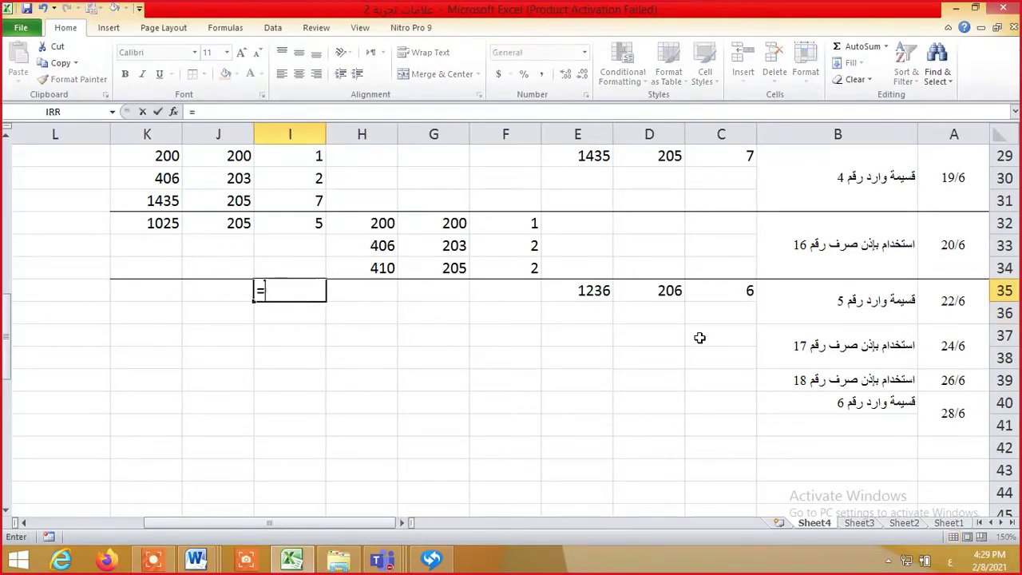
pyautogui.press('Down')
pyautogui.press('Down')
pyautogui.press('Up')
pyautogui.press('Up')
pyautogui.press('Up')
pyautogui.press('Up')
pyautogui.press('Up')
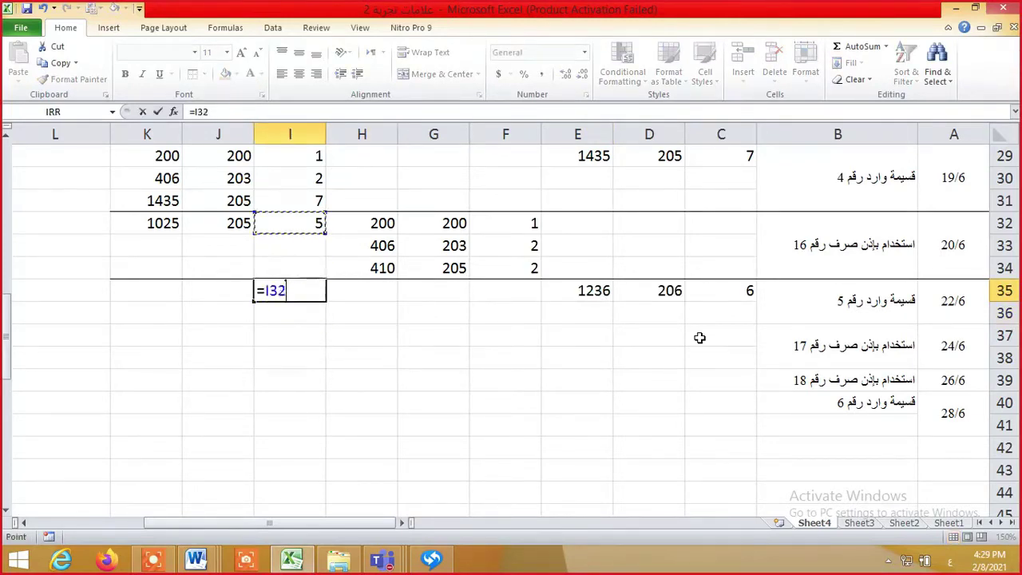
pyautogui.press('Return')
pyautogui.click(294, 288)
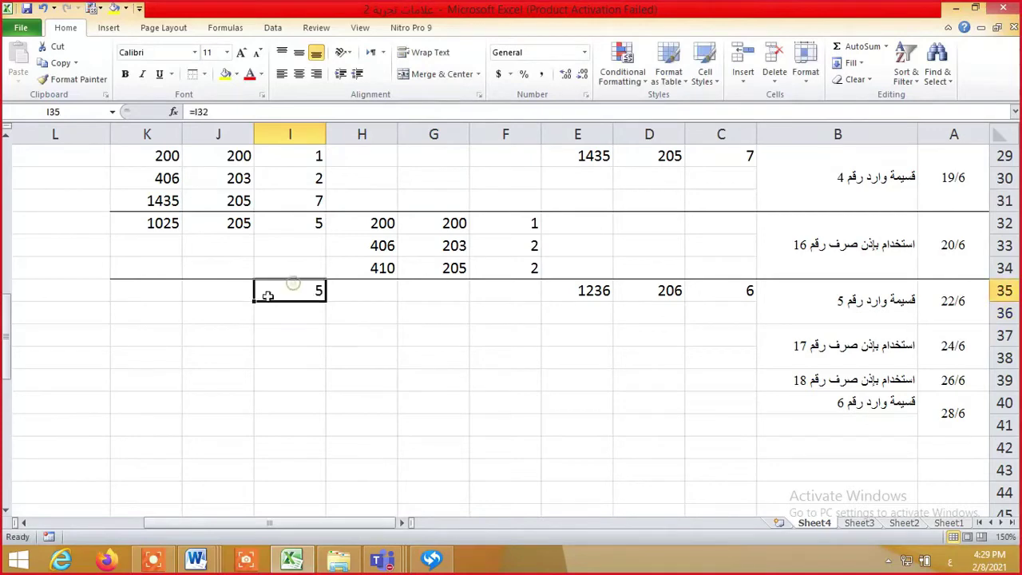
pyautogui.moveTo(254, 301); pyautogui.dragTo(115, 310)
# Add the received layer to the 22/6 balance by entering =C35 in I36 and filling it across to K36
pyautogui.click(268, 318)
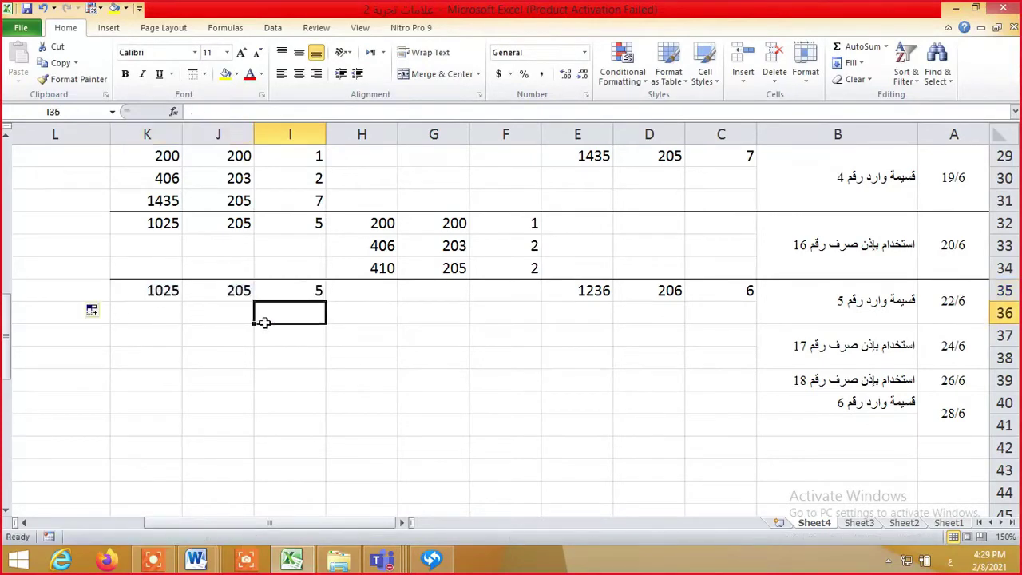
pyautogui.write('=')
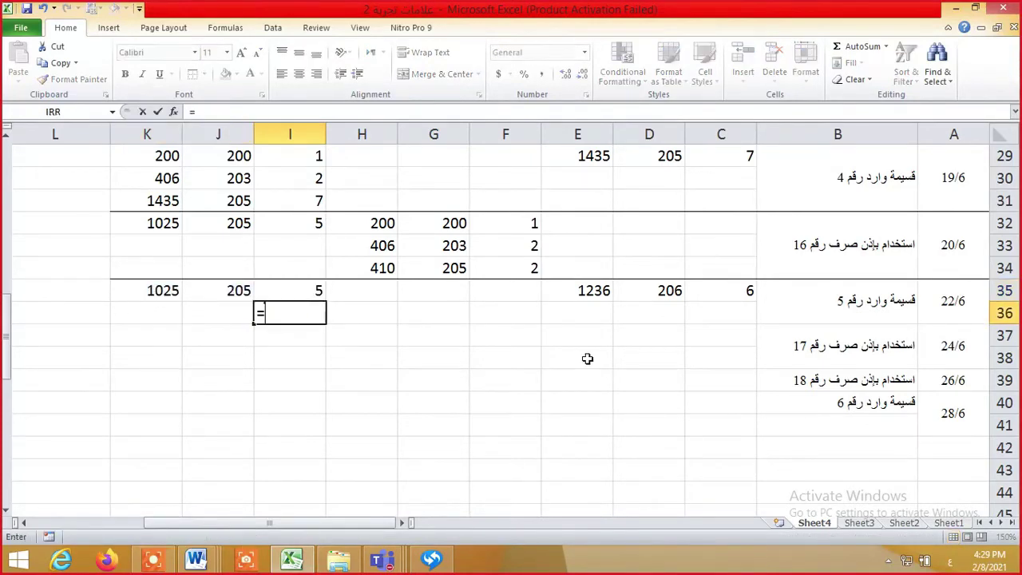
pyautogui.click(746, 288)
pyautogui.press('Return')
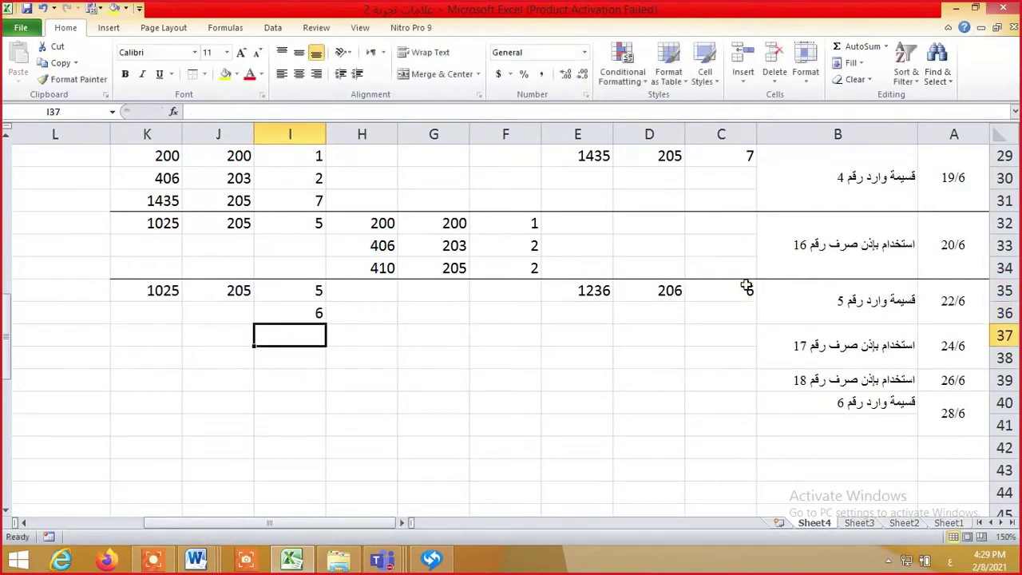
pyautogui.click(278, 310)
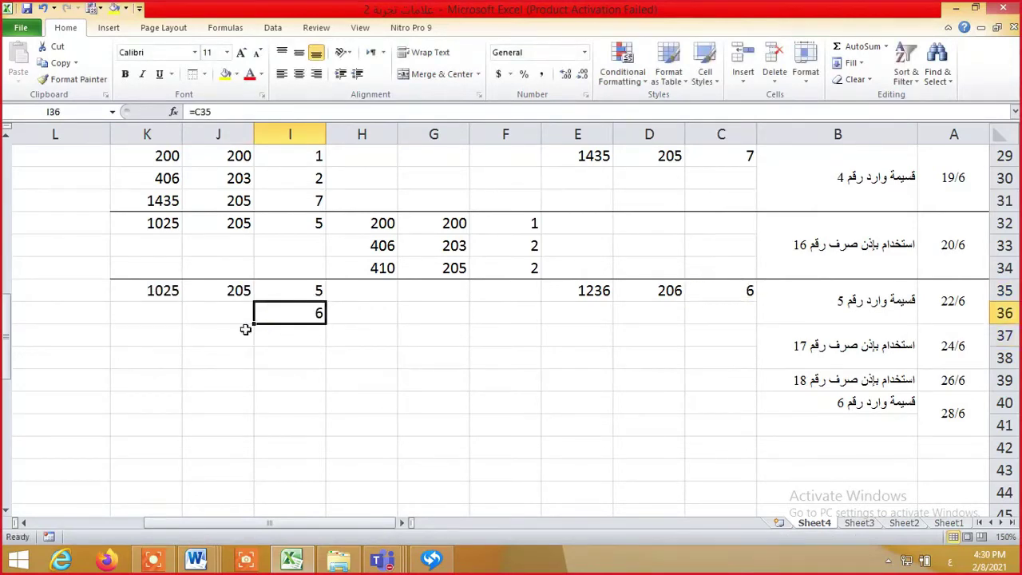
pyautogui.moveTo(254, 325); pyautogui.dragTo(144, 319)
# Add a top border across the 24/6 entry, A37:K38, to separate it from the 22/6 entry
pyautogui.click(279, 373)
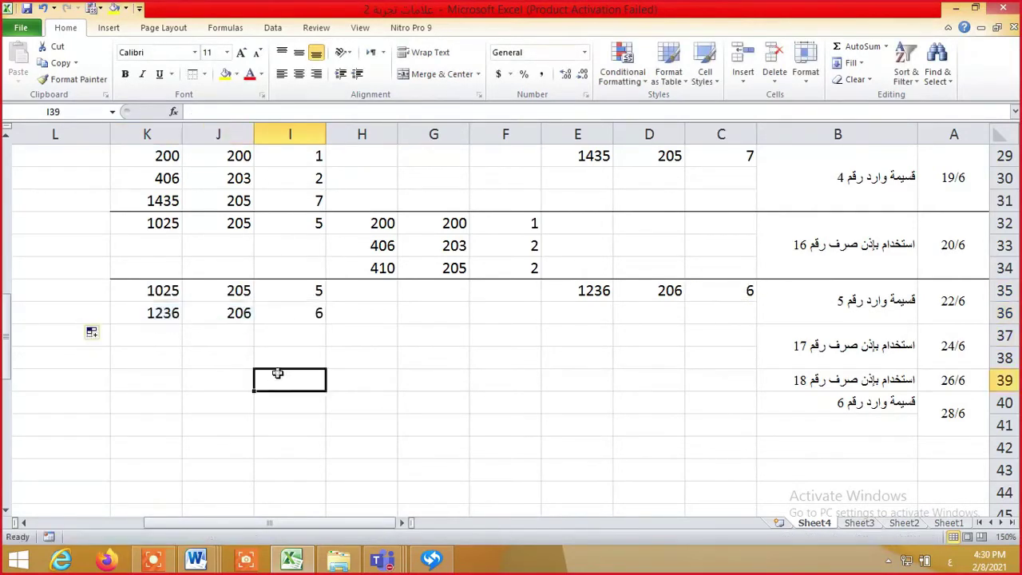
pyautogui.click(979, 349)
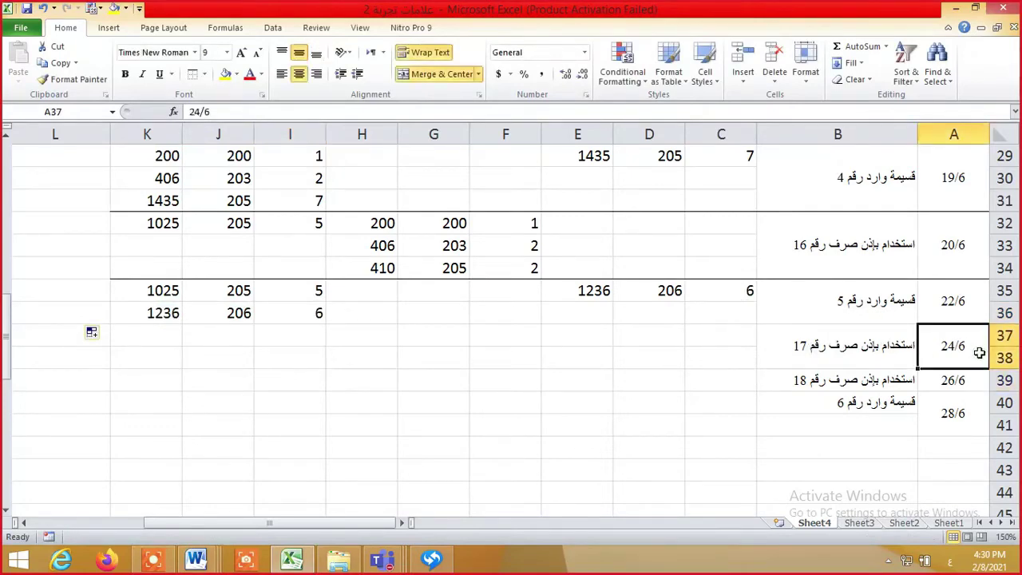
pyautogui.click(889, 349)
pyautogui.moveTo(962, 340); pyautogui.dragTo(149, 355)
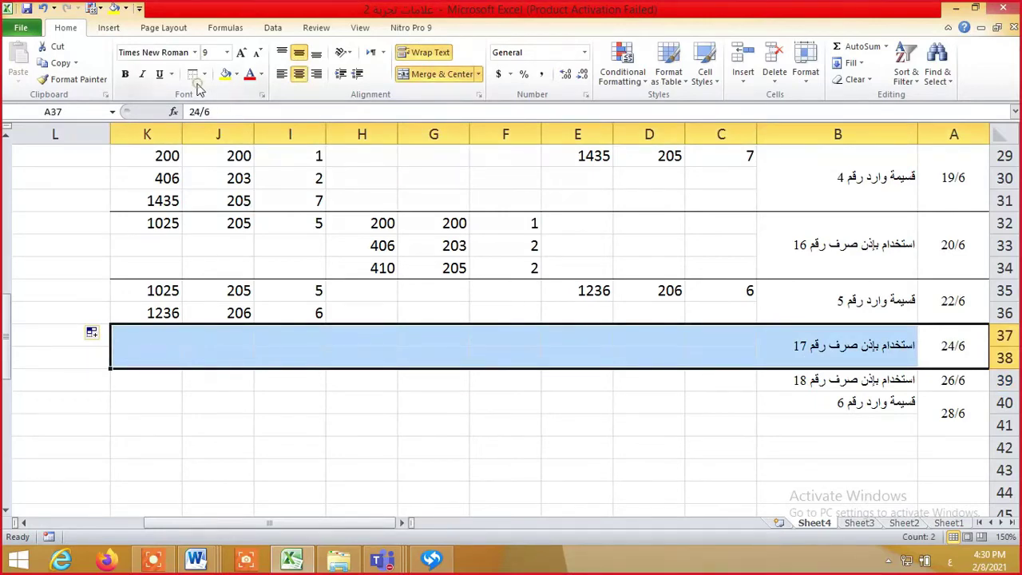
pyautogui.click(478, 408)
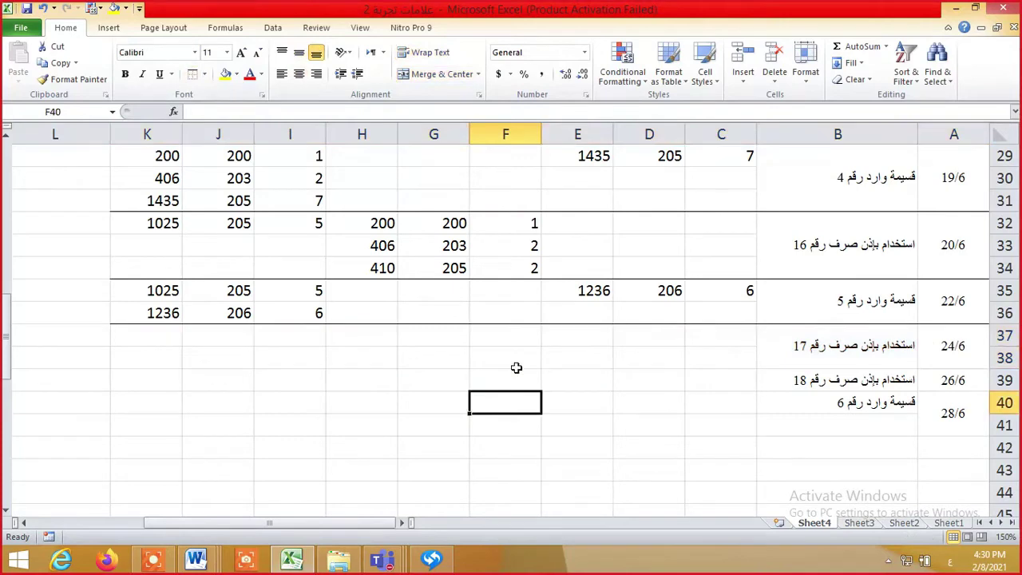
# Look up the 24 June issue under permit 17 and its quantity in the transaction list above the stock card
pyautogui.hotkey('ctrl', 'Up')
pyautogui.hotkey('ctrl', 'Up')
pyautogui.hotkey('ctrl', 'Up')
pyautogui.hotkey('ctrl', 'Up')
pyautogui.hotkey('ctrl', 'Up')
pyautogui.hotkey('ctrl', 'Up')
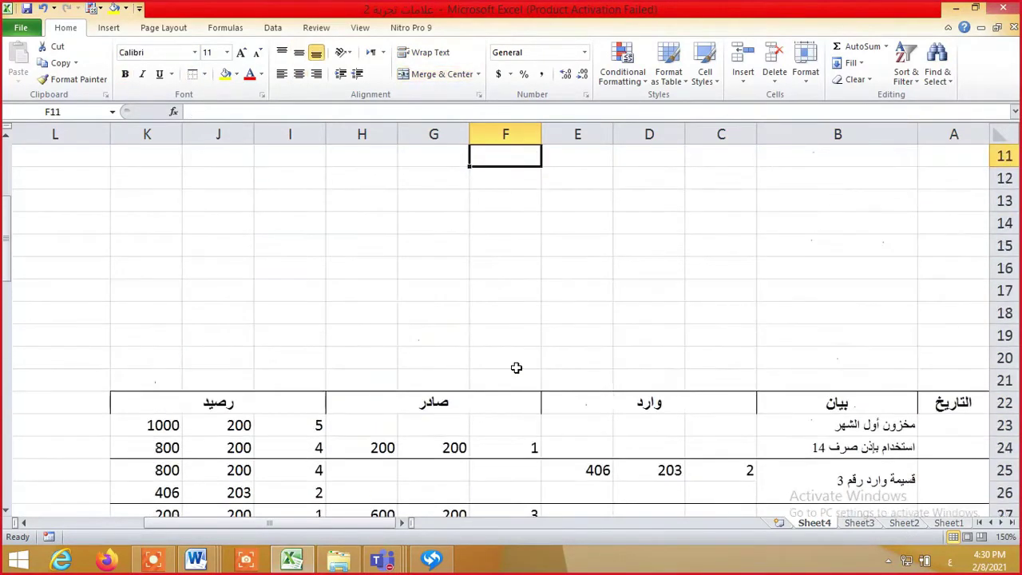
pyautogui.press('Up')
pyautogui.press('Up')
pyautogui.press('Left')
pyautogui.press('Left')
pyautogui.press('Left')
pyautogui.press('Up')
pyautogui.press('Left')
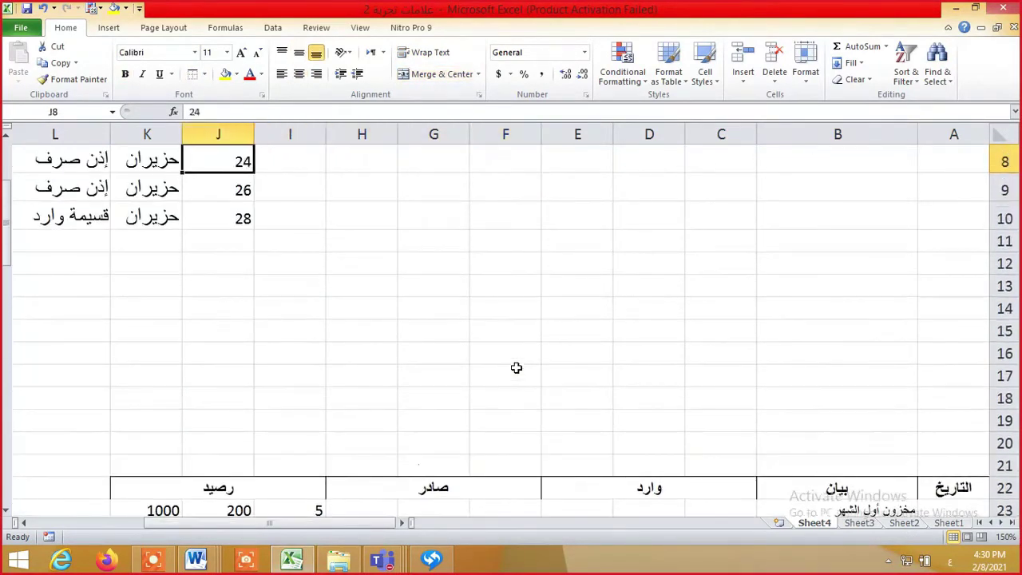
pyautogui.press('Left')
pyautogui.press('Left')
pyautogui.press('Left')
pyautogui.press('Left')
pyautogui.press('Right')
pyautogui.press('Right')
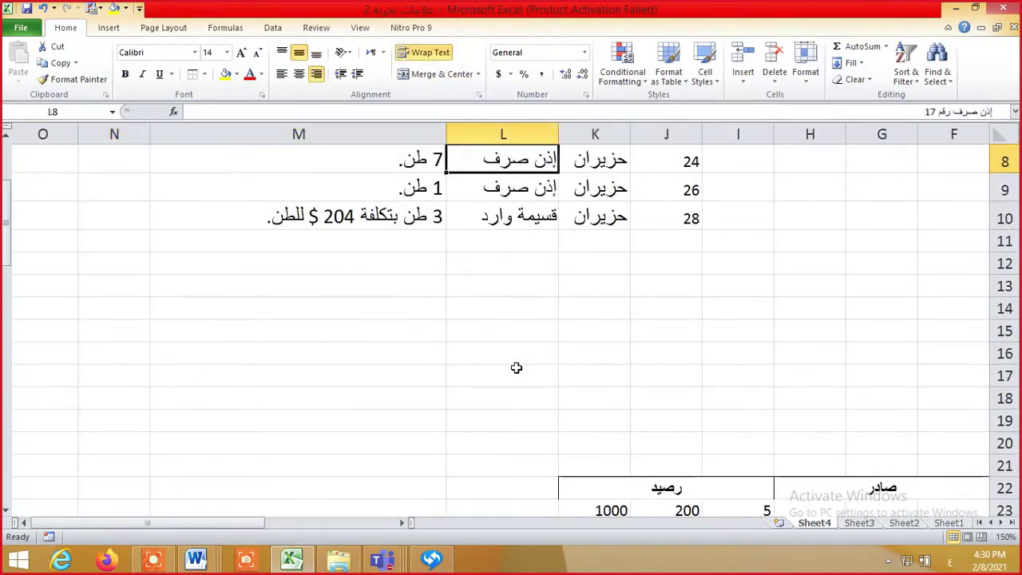
# Record the first layer of the 24/6 issue by entering =I35 in F37 and filling it across to H37
pyautogui.press('Down')
pyautogui.press('Down')
pyautogui.press('Down')
pyautogui.press('Down')
pyautogui.press('Down')
pyautogui.press('Down')
pyautogui.press('Down')
pyautogui.press('Down')
pyautogui.press('Down')
pyautogui.press('Down')
pyautogui.press('Down')
pyautogui.press('Down')
pyautogui.press('Down')
pyautogui.press('Down')
pyautogui.press('Down')
pyautogui.press('Down')
pyautogui.press('Down')
pyautogui.press('Down')
pyautogui.press('Down')
pyautogui.press('Down')
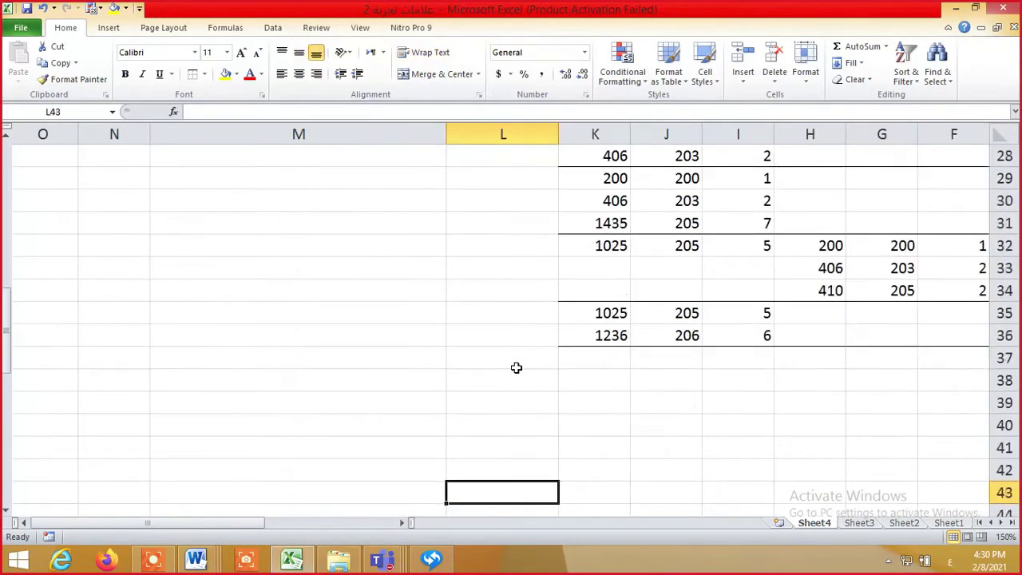
pyautogui.press('Left')
pyautogui.press('Home')
pyautogui.press('Up')
pyautogui.press('Up')
pyautogui.press('Up')
pyautogui.press('Up')
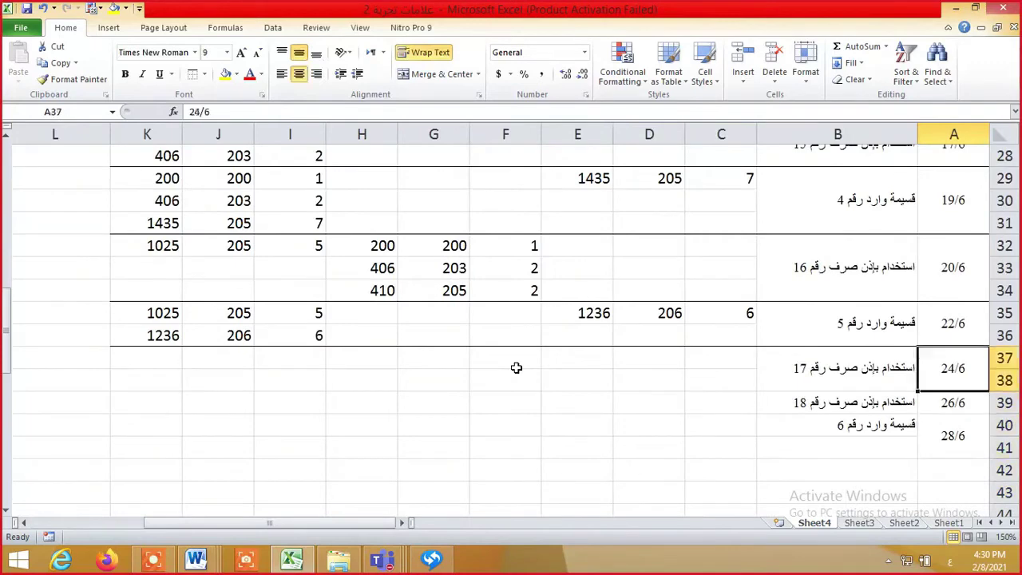
pyautogui.press('Left')
pyautogui.press('Left')
pyautogui.press('Left')
pyautogui.press('Up')
pyautogui.press('Left')
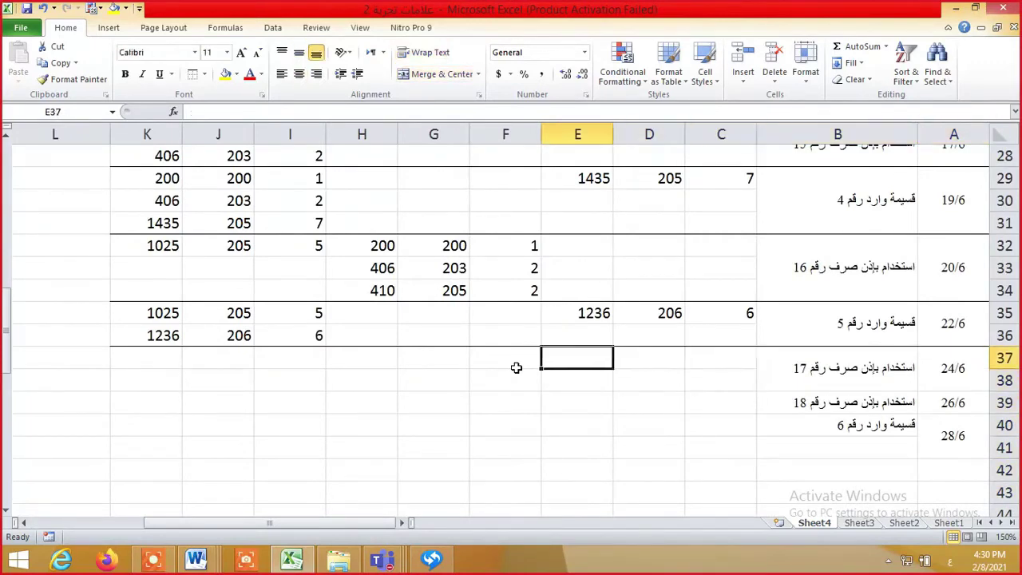
pyautogui.press('Left')
pyautogui.press('Left')
pyautogui.click(517, 371)
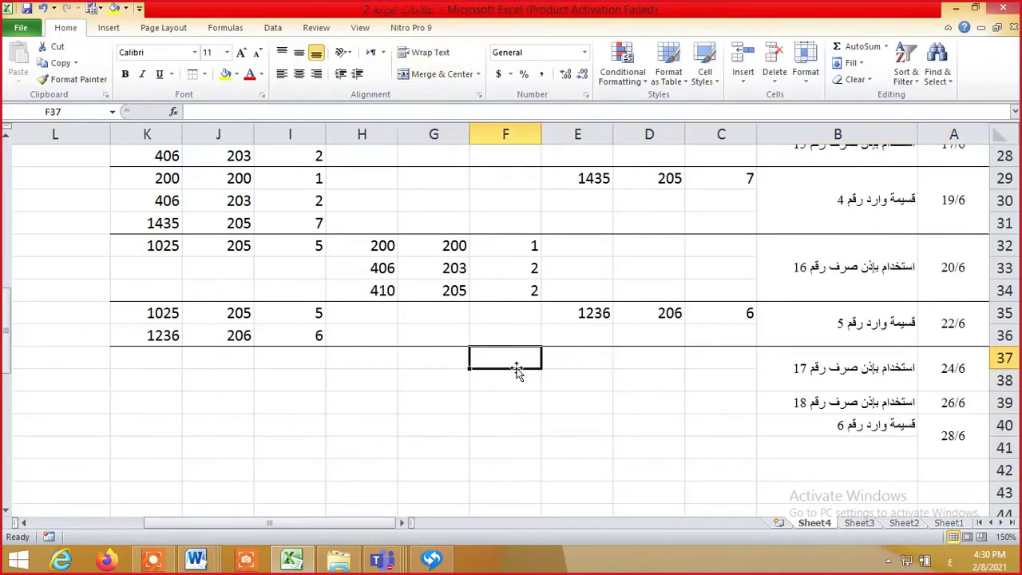
pyautogui.write('=')
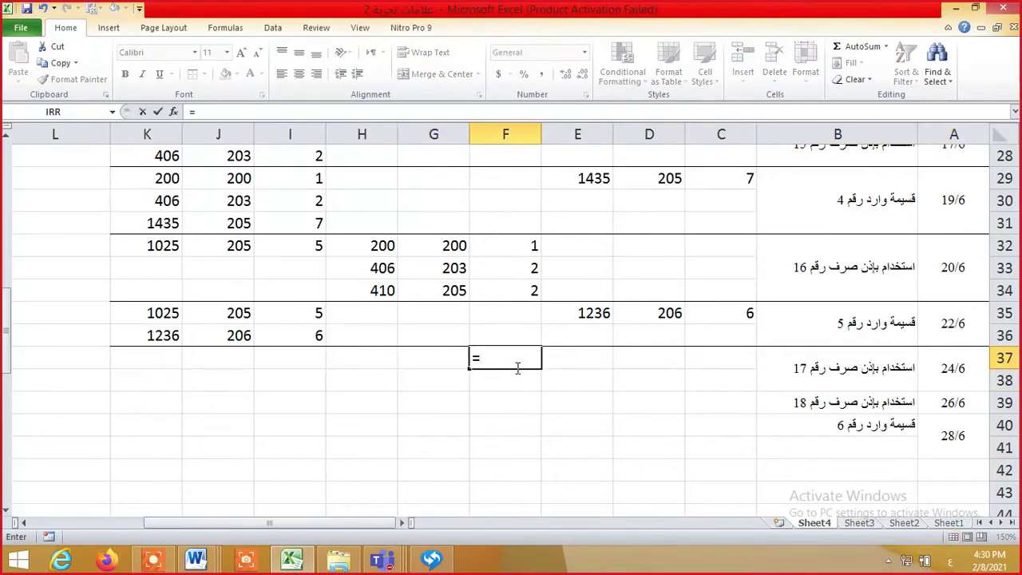
pyautogui.press('Up')
pyautogui.press('Up')
pyautogui.press('Left')
pyautogui.press('Left')
pyautogui.press('Left')
pyautogui.press('Return')
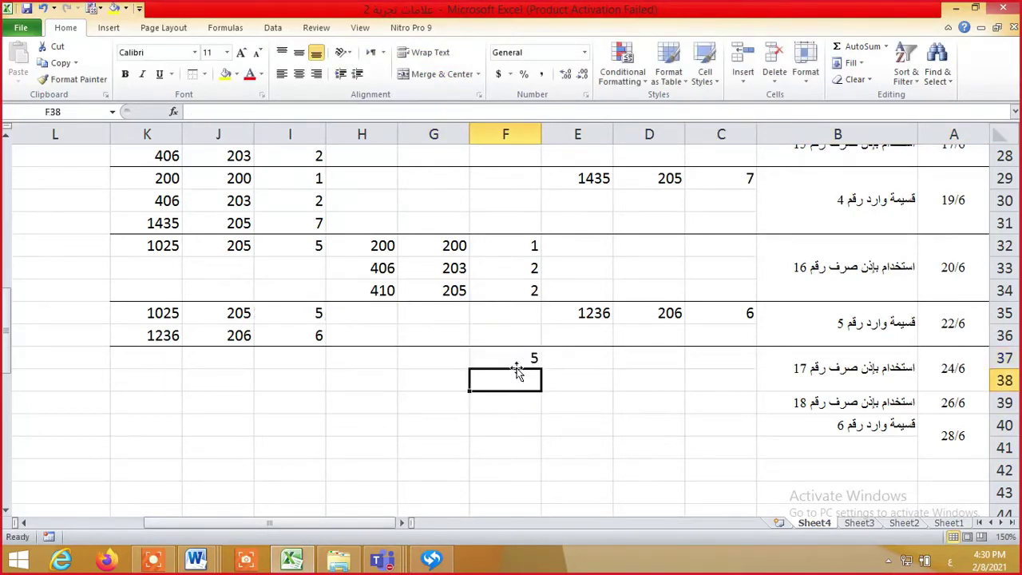
pyautogui.click(505, 354)
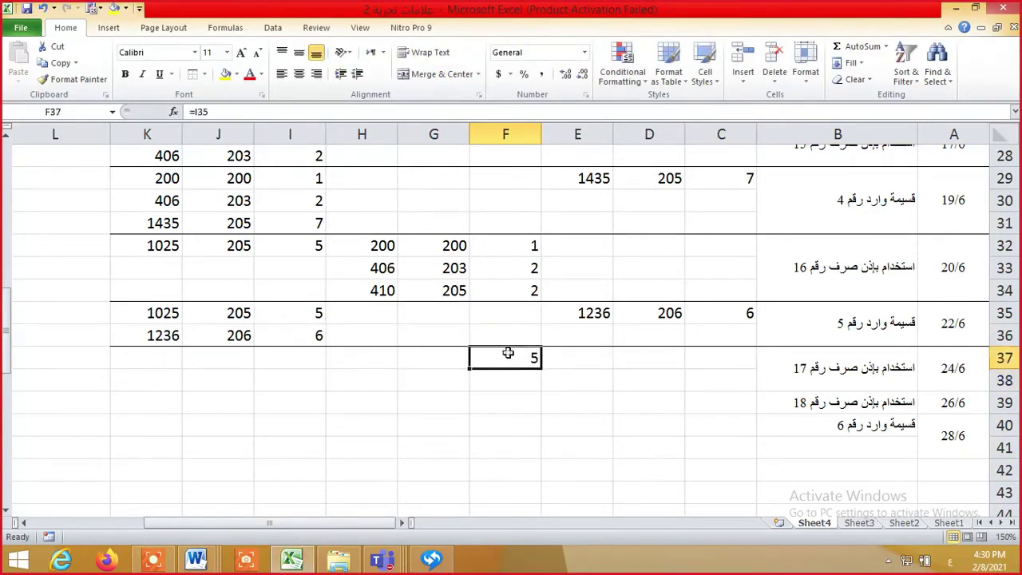
pyautogui.moveTo(471, 367); pyautogui.dragTo(353, 362)
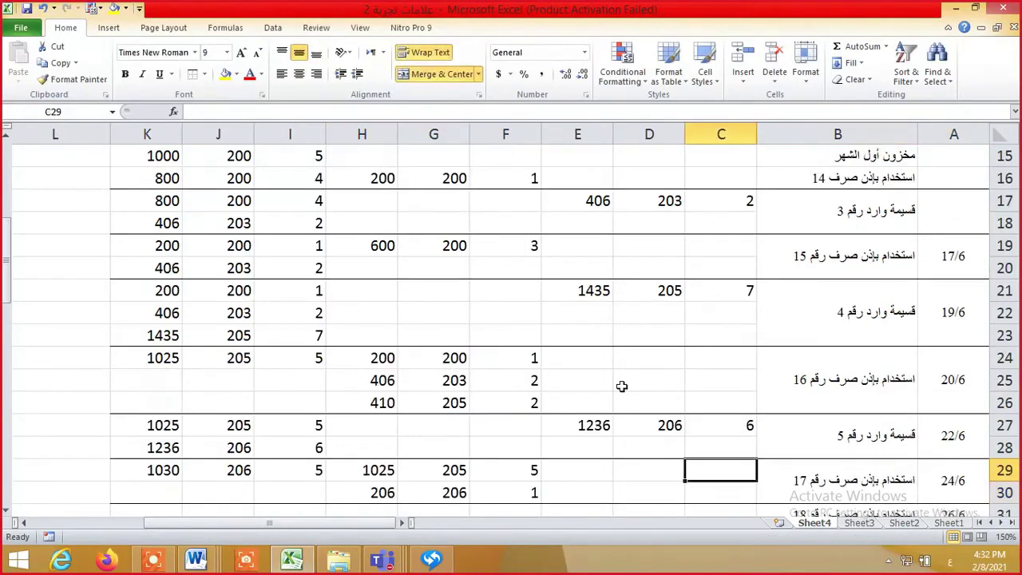
# Set the second-layer quantity of the 24/6 issue in F30 to 2
pyautogui.press('Left')
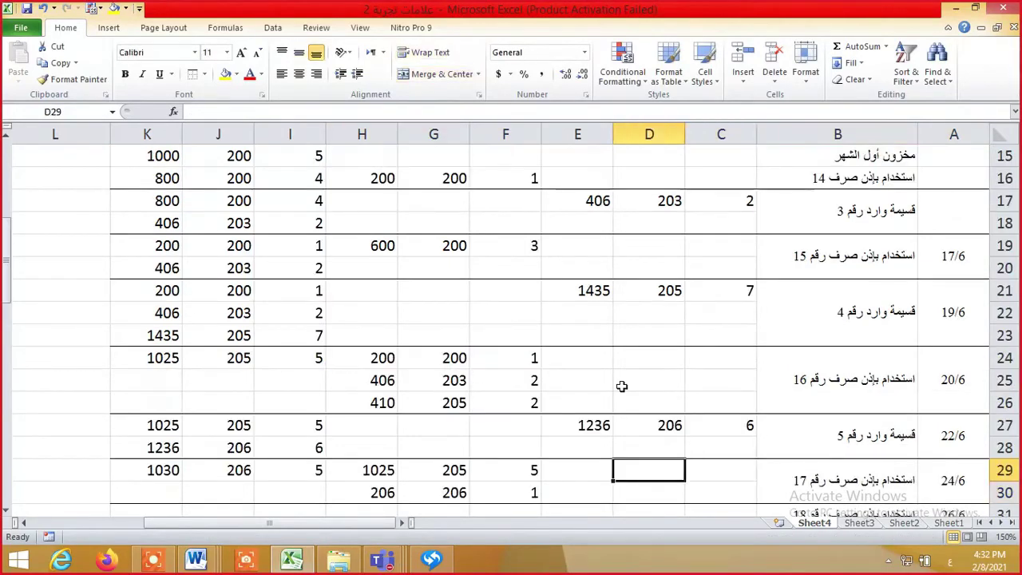
pyautogui.press('Down')
pyautogui.press('Left')
pyautogui.press('Left')
pyautogui.write('2')
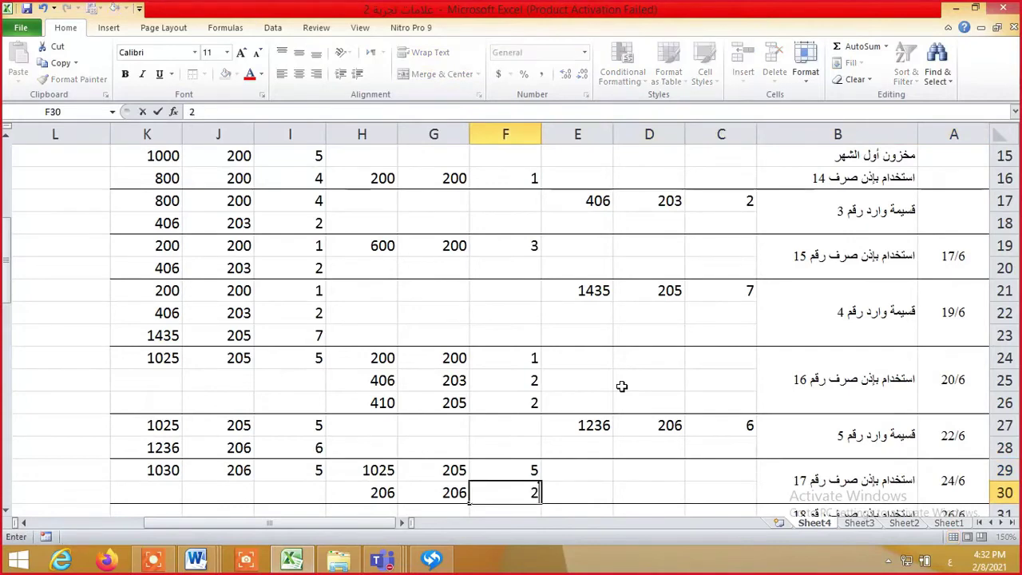
pyautogui.press('Return')
# Check the corrected 24/6 issue against the quantity given for 24 June in the transaction list
pyautogui.press('Up')
pyautogui.press('Up')
pyautogui.press('Up')
pyautogui.press('Up')
pyautogui.press('Up')
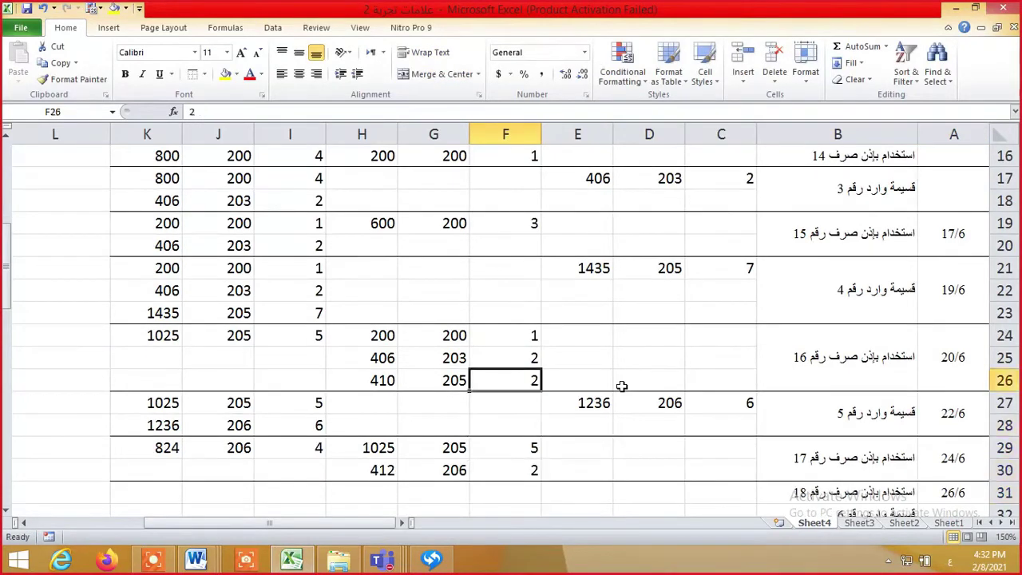
pyautogui.press('pageup')
pyautogui.press('Left')
pyautogui.press('Left')
pyautogui.press('Left')
pyautogui.press('Left')
pyautogui.press('Left')
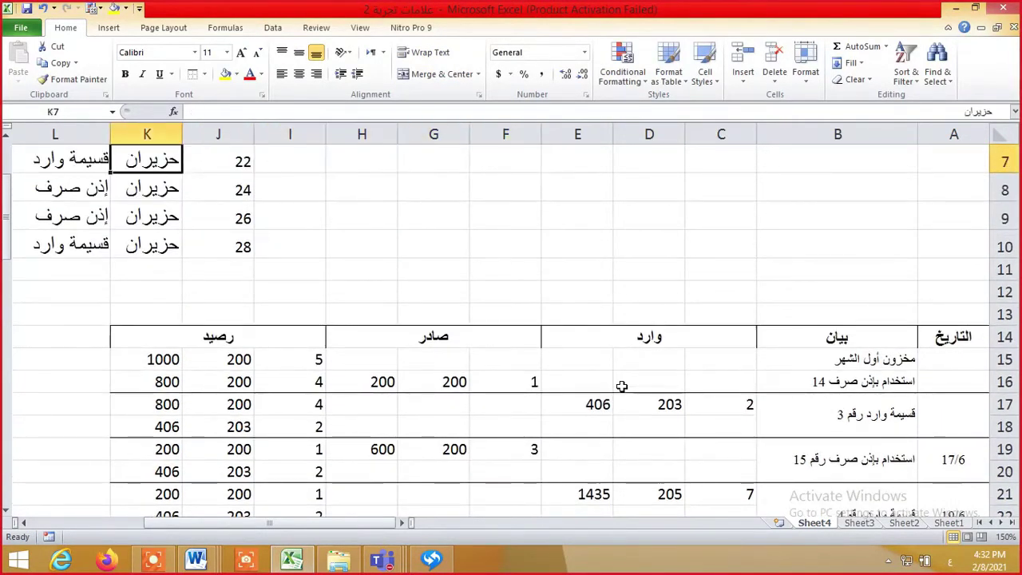
pyautogui.press('Left')
pyautogui.press('Down')
pyautogui.press('Left')
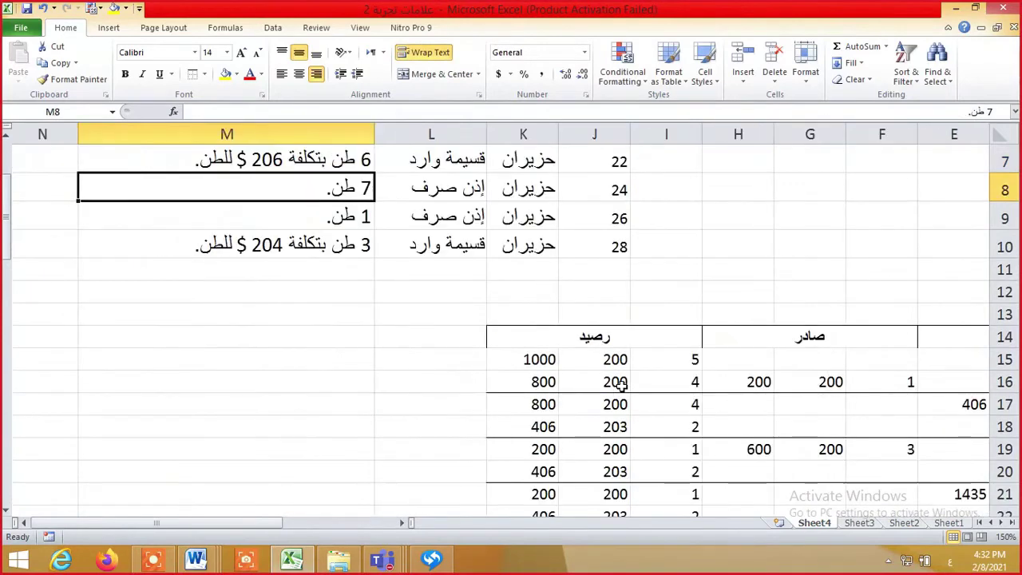
pyautogui.press('Right')
pyautogui.press('Right')
pyautogui.press('Down')
pyautogui.press('Down')
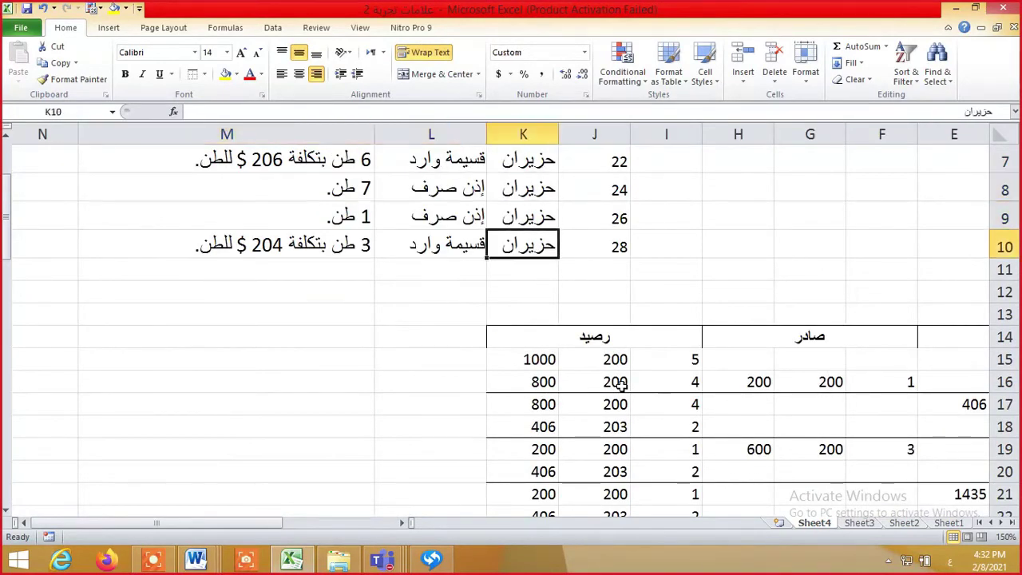
# Examine the 24/6 issue layers and remaining balance in F29:I30 against the 22/6 balance in I27:I28
pyautogui.press('Down')
pyautogui.press('Down')
pyautogui.press('Down')
pyautogui.press('Down')
pyautogui.press('Down')
pyautogui.press('Down')
pyautogui.press('Down')
pyautogui.press('Down')
pyautogui.press('Down')
pyautogui.press('Down')
pyautogui.press('Down')
pyautogui.press('Down')
pyautogui.press('Down')
pyautogui.press('Down')
pyautogui.press('Down')
pyautogui.press('Down')
pyautogui.press('Down')
pyautogui.press('Down')
pyautogui.press('Down')
pyautogui.press('Down')
pyautogui.press('Down')
pyautogui.press('Down')
pyautogui.press('Down')
pyautogui.press('Right')
pyautogui.press('Right')
pyautogui.press('Right')
pyautogui.press('Right')
pyautogui.press('Right')
pyautogui.press('Right')
pyautogui.press('Right')
pyautogui.press('Right')
pyautogui.press('Right')
pyautogui.press('Right')
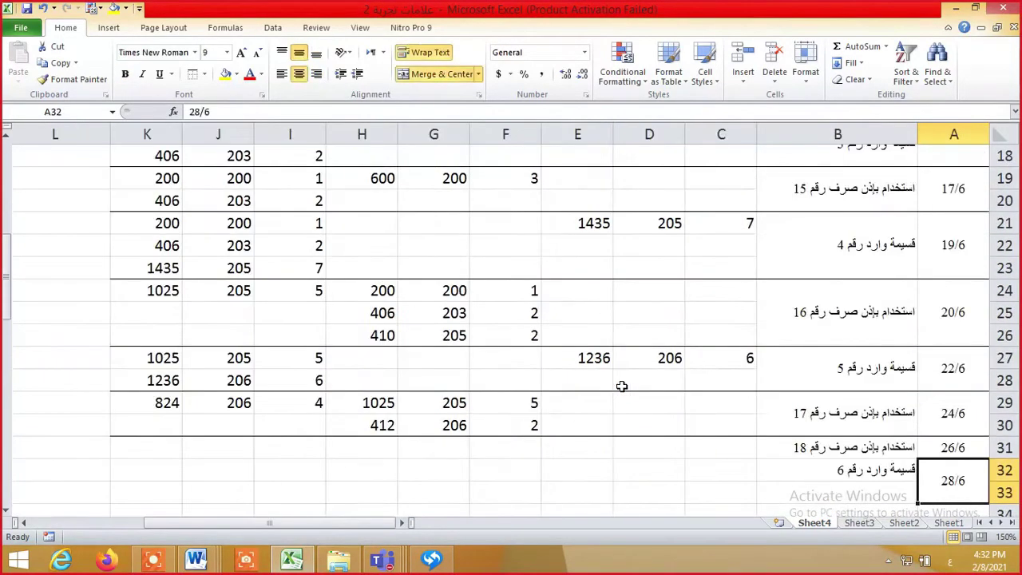
pyautogui.press('Up')
pyautogui.press('Left')
pyautogui.press('Up')
pyautogui.press('Left')
pyautogui.press('Left')
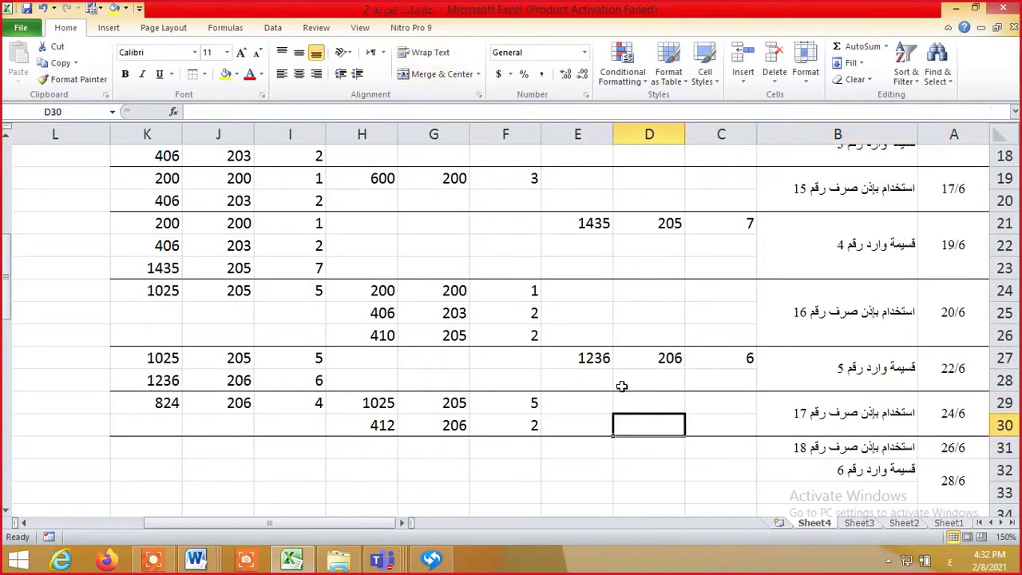
pyautogui.press('Left')
pyautogui.press('Up')
pyautogui.press('Left')
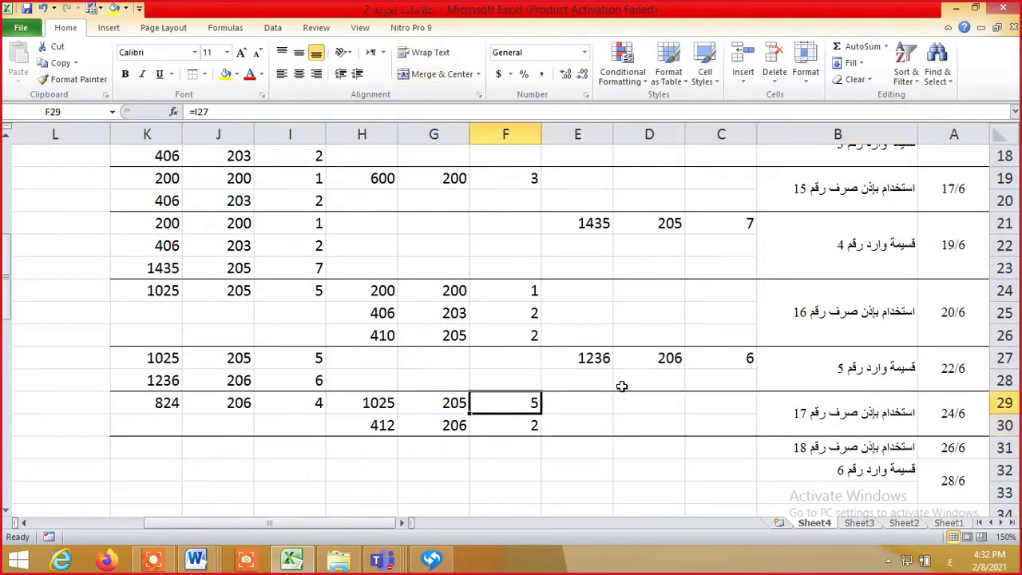
pyautogui.press('Up')
pyautogui.press('Left')
pyautogui.press('Left')
pyautogui.press('Left')
pyautogui.press('Up')
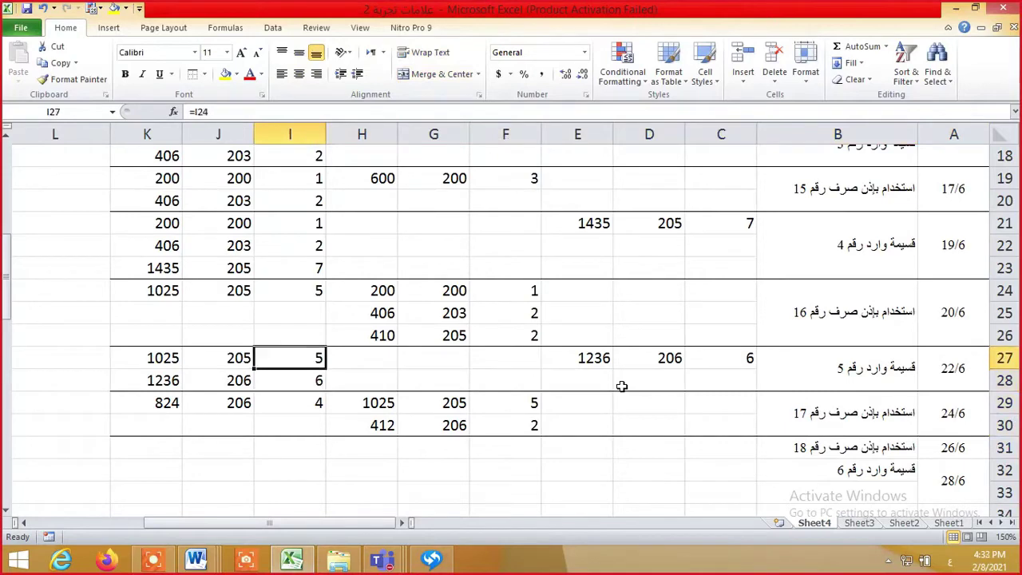
pyautogui.press('Down')
pyautogui.press('Down')
pyautogui.press('Left')
pyautogui.press('Down')
pyautogui.press('Right')
pyautogui.press('Right')
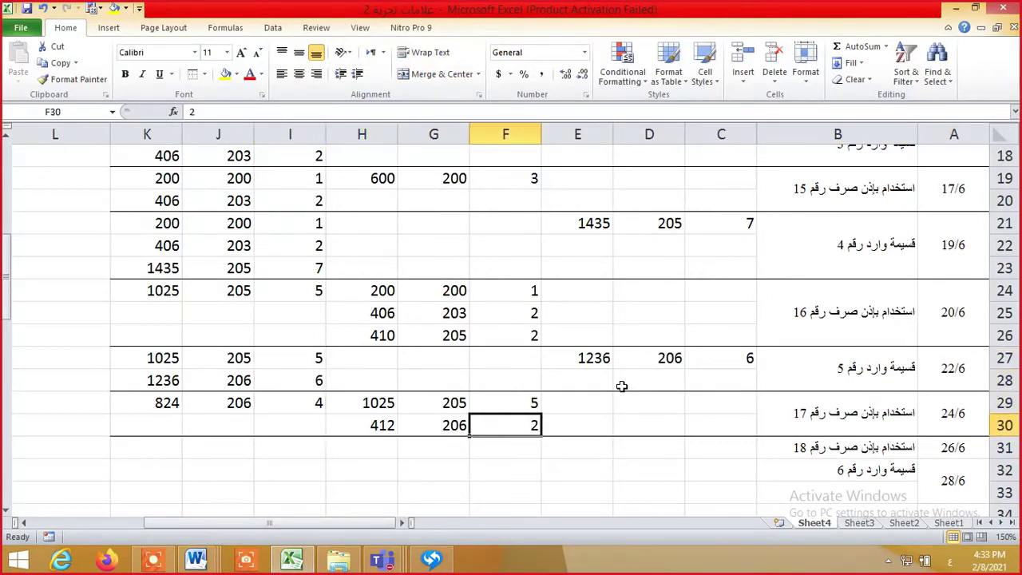
pyautogui.press('Left')
pyautogui.press('Left')
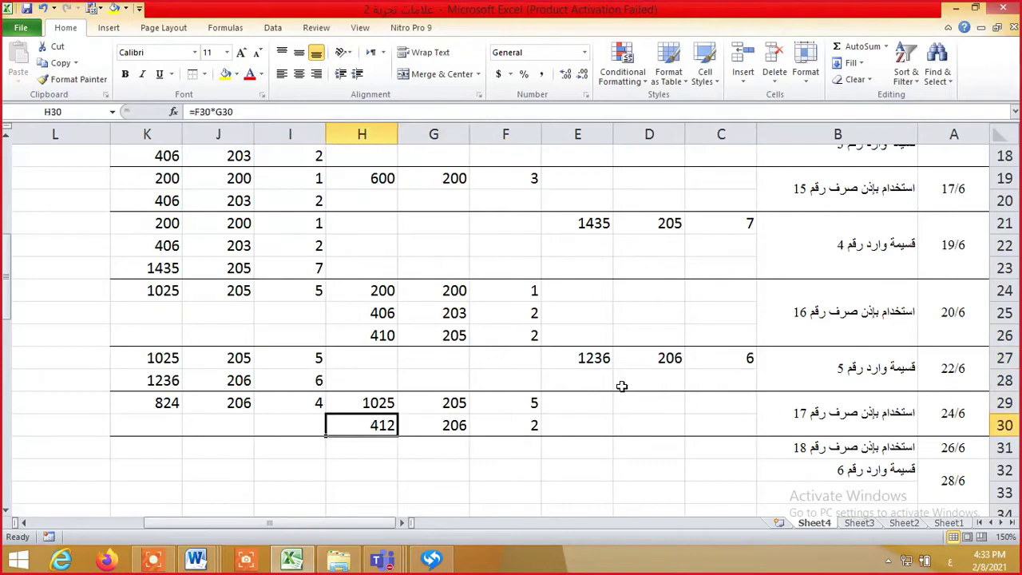
pyautogui.press('Up')
pyautogui.press('Left')
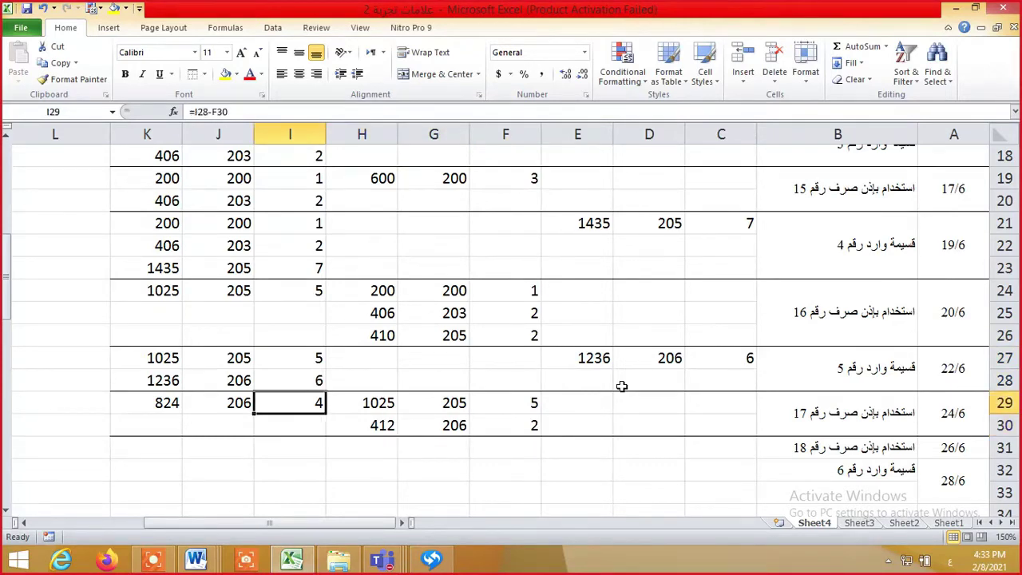
# Check the quantity given for the 26 June issue in the transaction list above the stock card
pyautogui.press('Down')
pyautogui.press('Right')
pyautogui.press('Down')
pyautogui.press('Right')
pyautogui.press('Right')
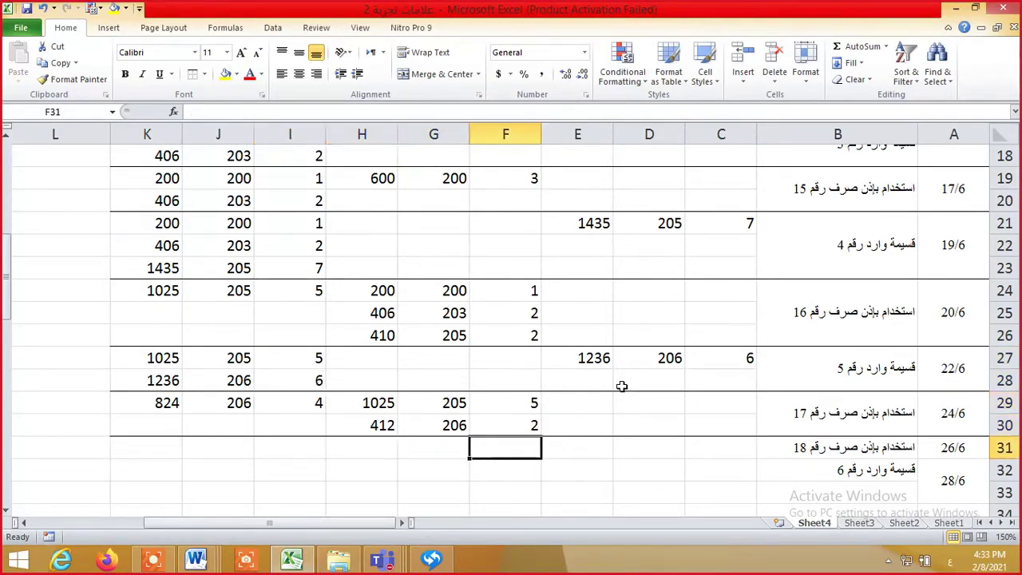
pyautogui.press('Up')
pyautogui.press('Up')
pyautogui.press('Up')
pyautogui.press('Up')
pyautogui.press('Up')
pyautogui.press('Up')
pyautogui.press('Up')
pyautogui.press('Up')
pyautogui.press('Up')
pyautogui.press('Up')
pyautogui.press('Up')
pyautogui.press('Up')
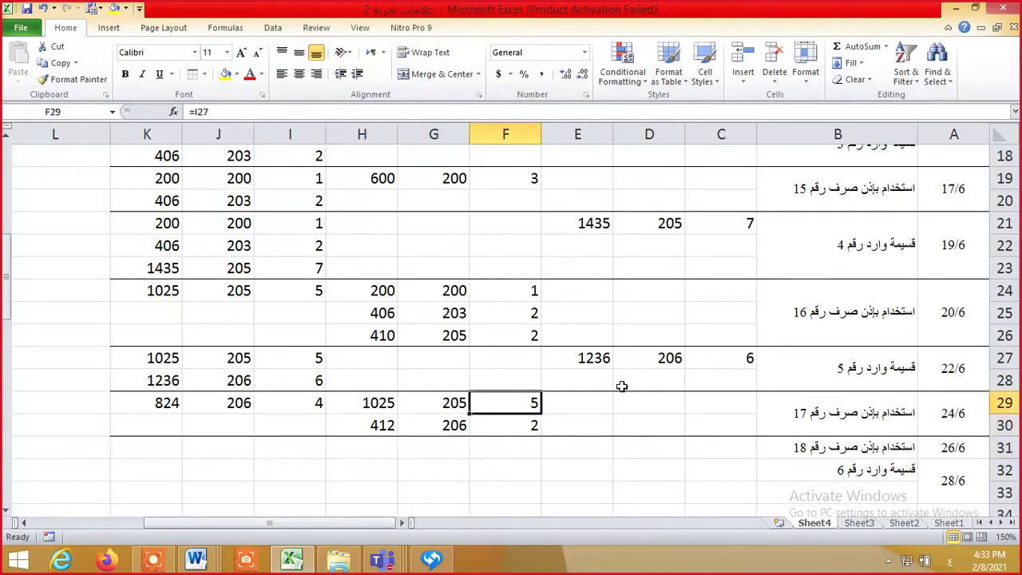
pyautogui.press('Up')
pyautogui.press('Up')
pyautogui.press('Up')
pyautogui.press('Up')
pyautogui.press('Up')
pyautogui.press('Up')
pyautogui.press('Up')
pyautogui.press('Up')
pyautogui.press('Up')
pyautogui.press('Up')
pyautogui.press('Up')
pyautogui.press('Up')
pyautogui.press('Down')
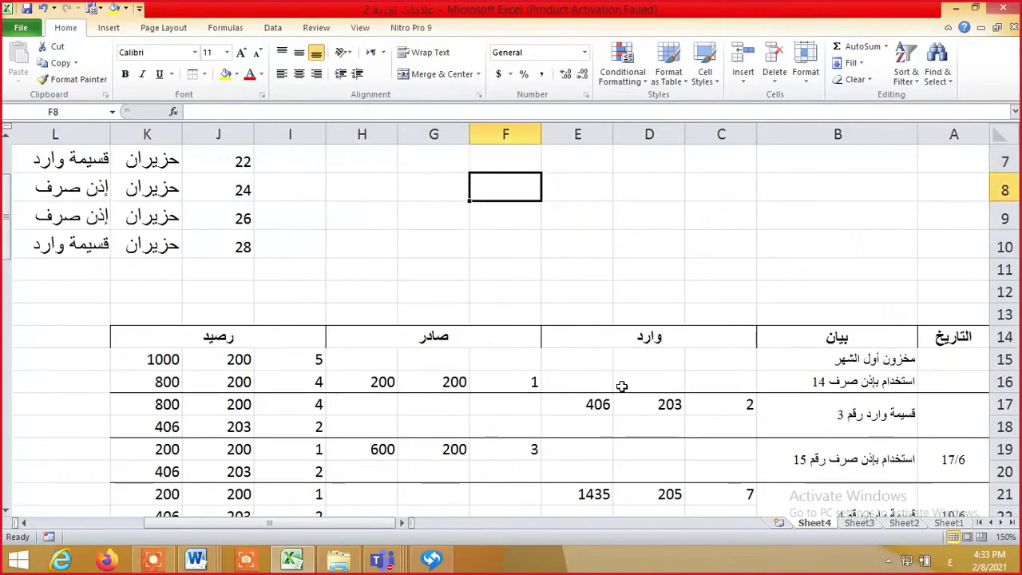
pyautogui.press('Down')
pyautogui.press('Left')
pyautogui.press('Left')
pyautogui.press('Left')
pyautogui.press('Left')
pyautogui.press('Left')
pyautogui.press('Left')
pyautogui.press('Left')
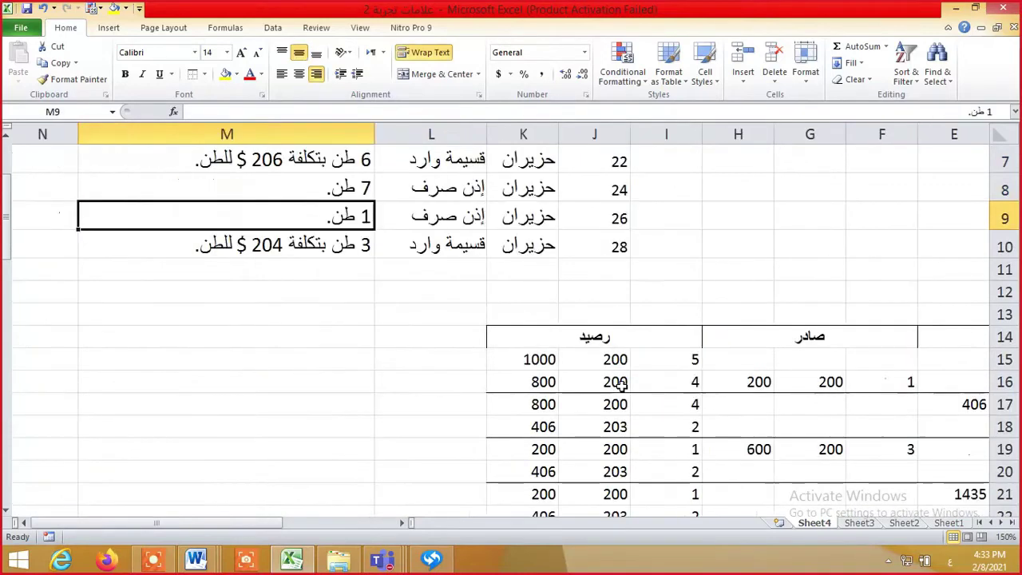
# Record the 26/6 issue quantity as 1 in F31
pyautogui.press('Down')
pyautogui.press('Down')
pyautogui.press('Down')
pyautogui.press('Down')
pyautogui.press('Down')
pyautogui.press('Down')
pyautogui.press('Down')
pyautogui.press('Down')
pyautogui.press('Down')
pyautogui.press('Down')
pyautogui.press('Down')
pyautogui.press('Down')
pyautogui.press('Right')
pyautogui.press('Right')
pyautogui.press('Right')
pyautogui.press('Right')
pyautogui.press('Right')
pyautogui.press('Right')
pyautogui.press('Down')
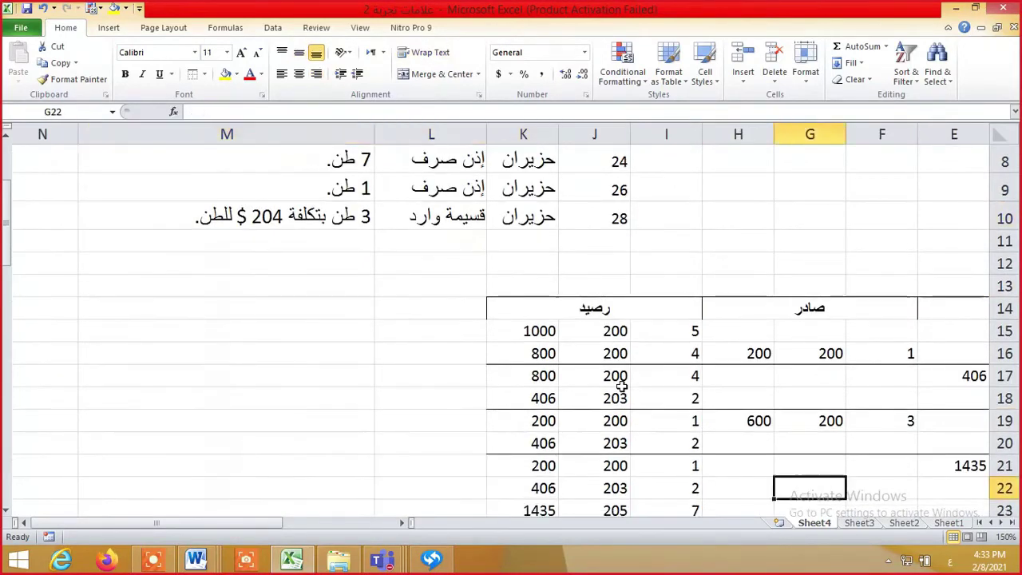
pyautogui.press('Right')
pyautogui.press('Right')
pyautogui.press('Right')
pyautogui.press('Down')
pyautogui.press('Down')
pyautogui.press('Down')
pyautogui.press('Down')
pyautogui.press('Down')
pyautogui.press('Down')
pyautogui.press('Down')
pyautogui.press('Down')
pyautogui.press('Down')
pyautogui.press('Down')
pyautogui.press('Down')
pyautogui.press('Up')
pyautogui.press('Left')
pyautogui.press('Up')
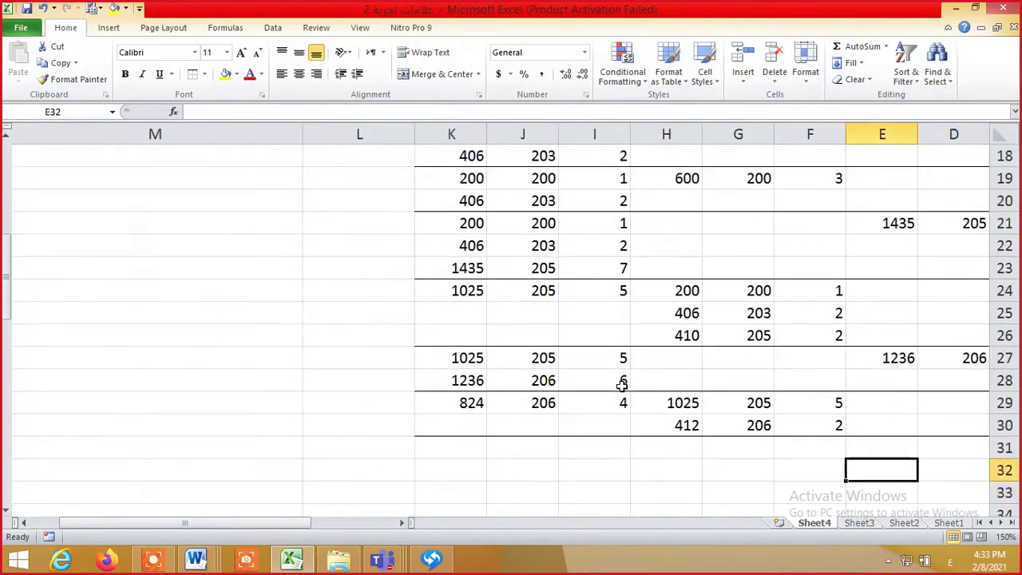
pyautogui.press('Left')
pyautogui.write('1')
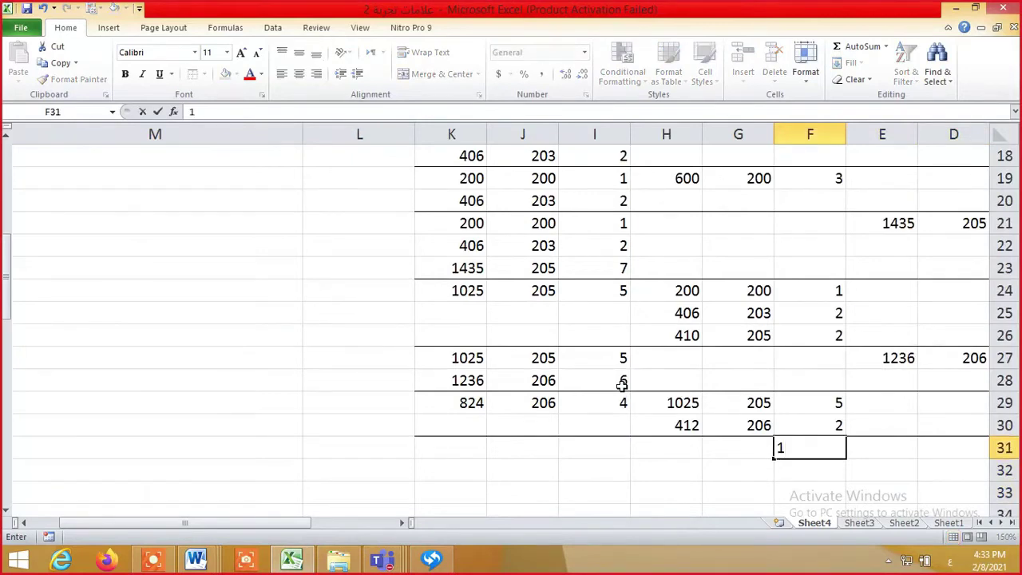
pyautogui.press('Left')
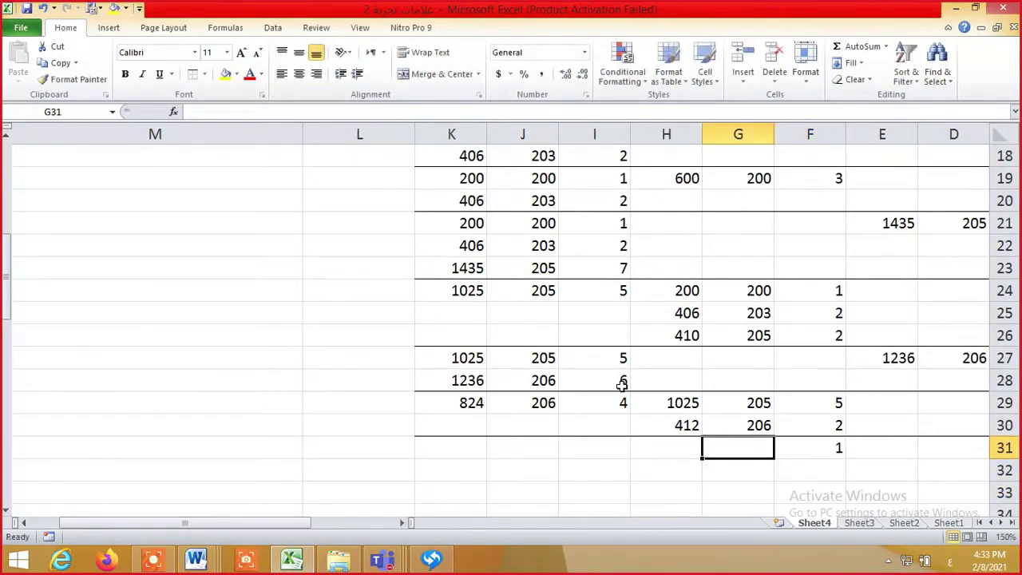
# Enter the unit cost of the 26/6 issue in G31 with a reference to the preceding balance's unit cost, =J29
pyautogui.write('=')
pyautogui.press('Up')
pyautogui.press('Up')
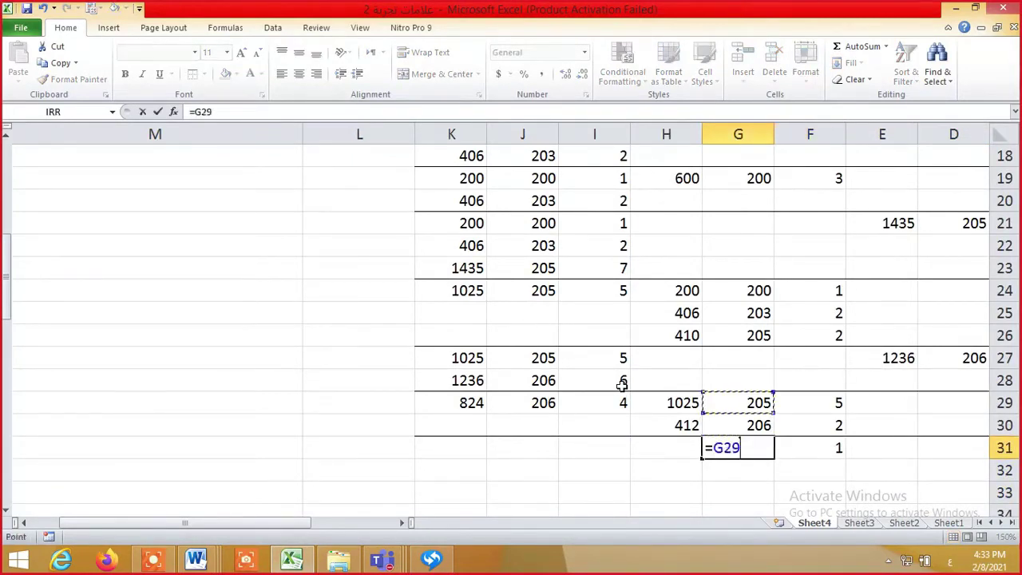
pyautogui.press('Left')
pyautogui.press('Left')
pyautogui.press('Left')
pyautogui.press('Return')
pyautogui.press('Up')
# Calculate the total cost of the 26/6 issue in H31 with =F31*G31
pyautogui.press('Left')
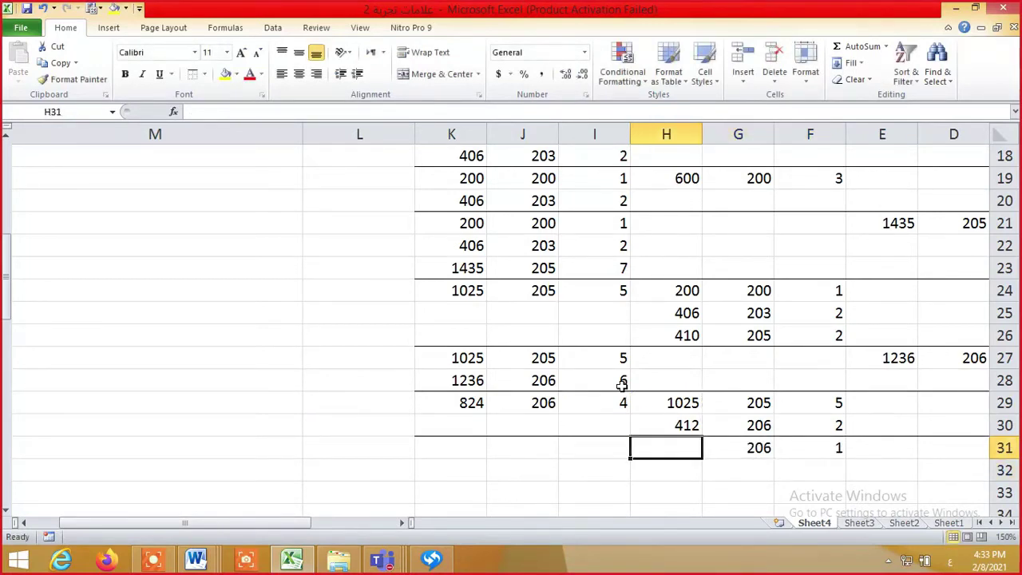
pyautogui.write('=')
pyautogui.press('Right')
pyautogui.press('Right')
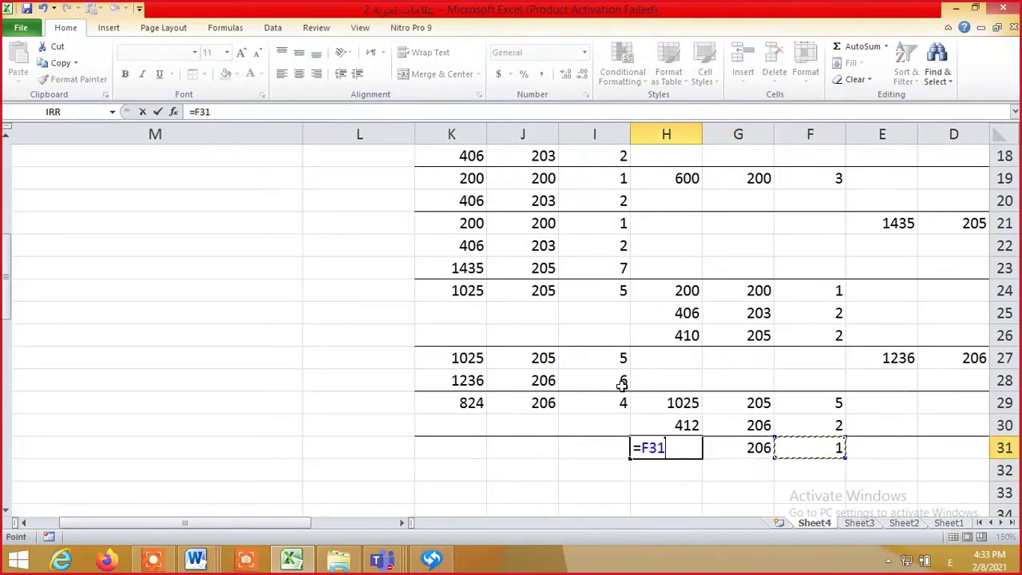
pyautogui.write('*')
pyautogui.press('Right')
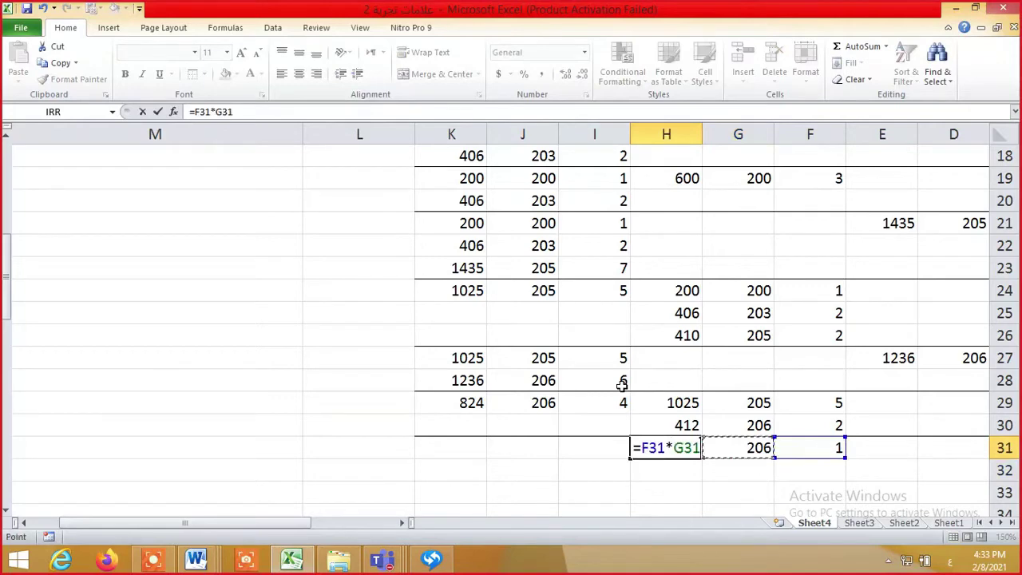
pyautogui.press('Return')
# Calculate the remaining balance quantity for 26/6 in I31 with =I29-F31
pyautogui.press('Up')
pyautogui.press('Left')
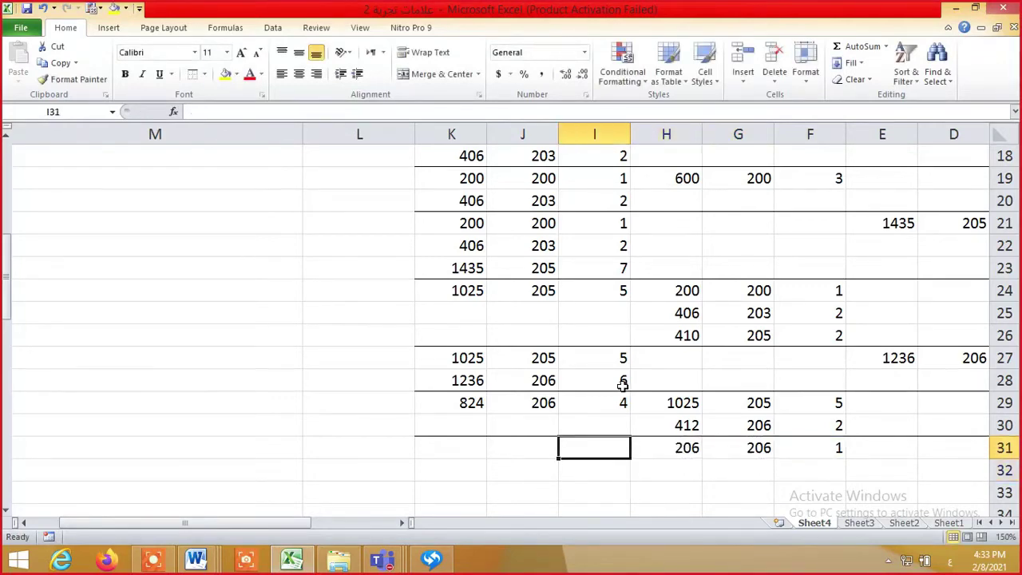
pyautogui.write('=')
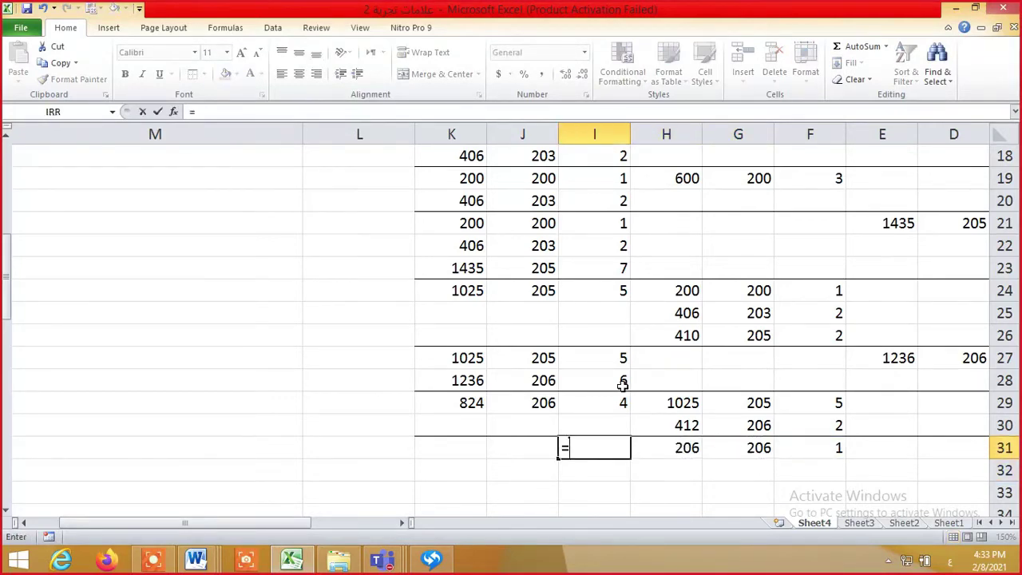
pyautogui.press('Up')
pyautogui.press('Up')
pyautogui.write('-')
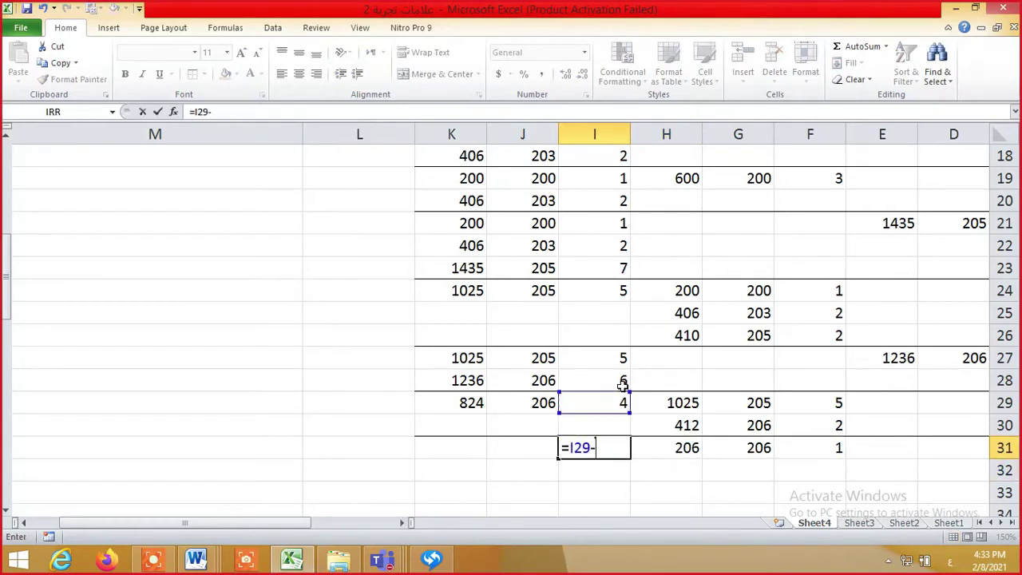
pyautogui.press('Right')
pyautogui.press('Right')
pyautogui.press('Right')
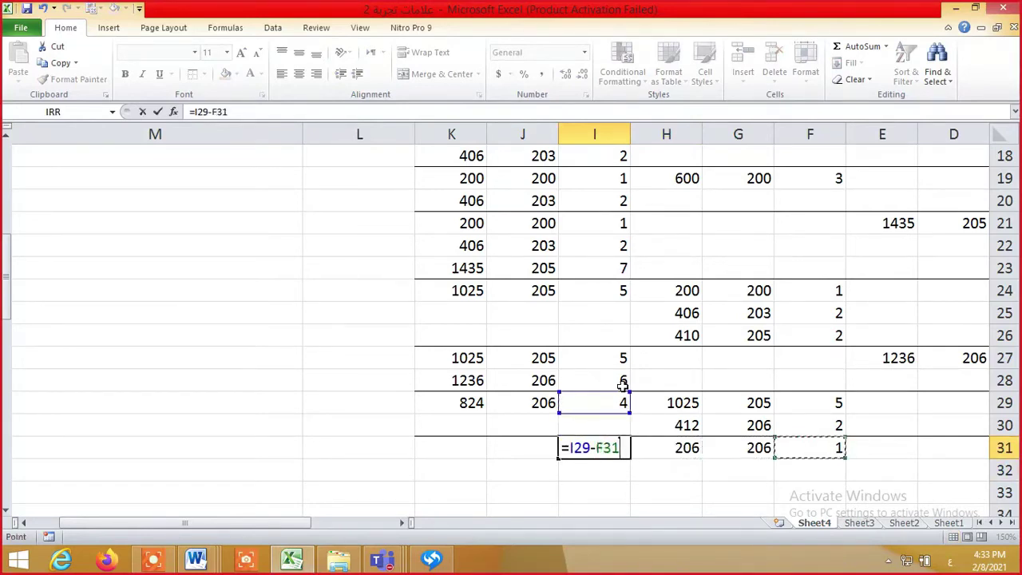
pyautogui.press('Return')
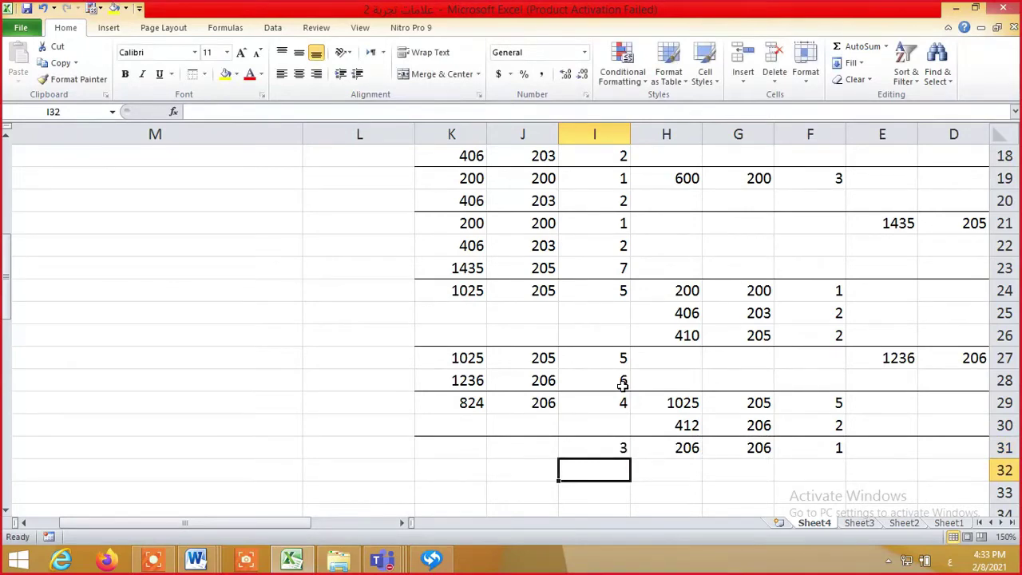
# Carry the balance unit cost over to the 26/6 row by entering =J29 in J31
pyautogui.press('Up')
pyautogui.press('Left')
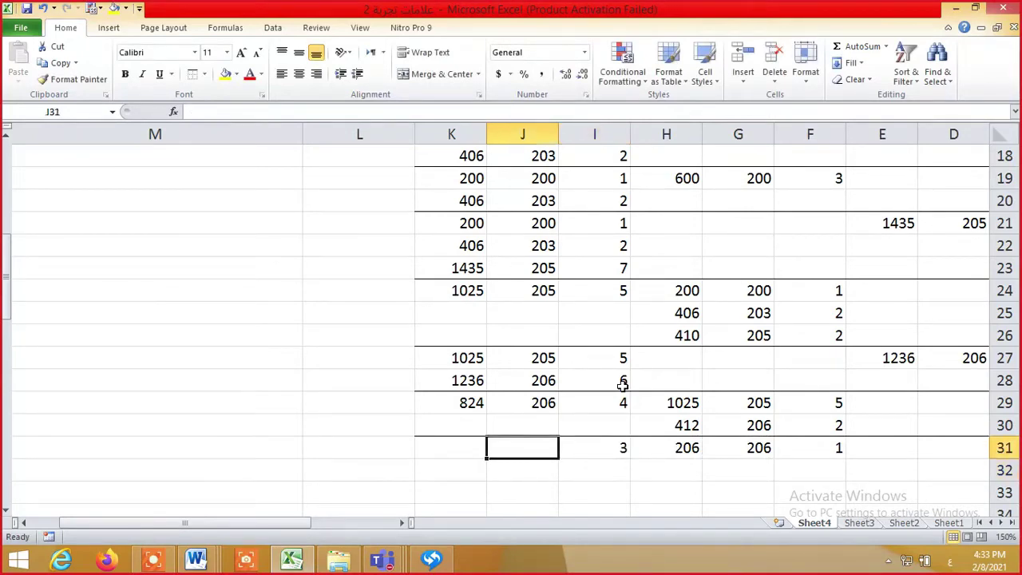
pyautogui.write('=')
pyautogui.press('Up')
pyautogui.press('Up')
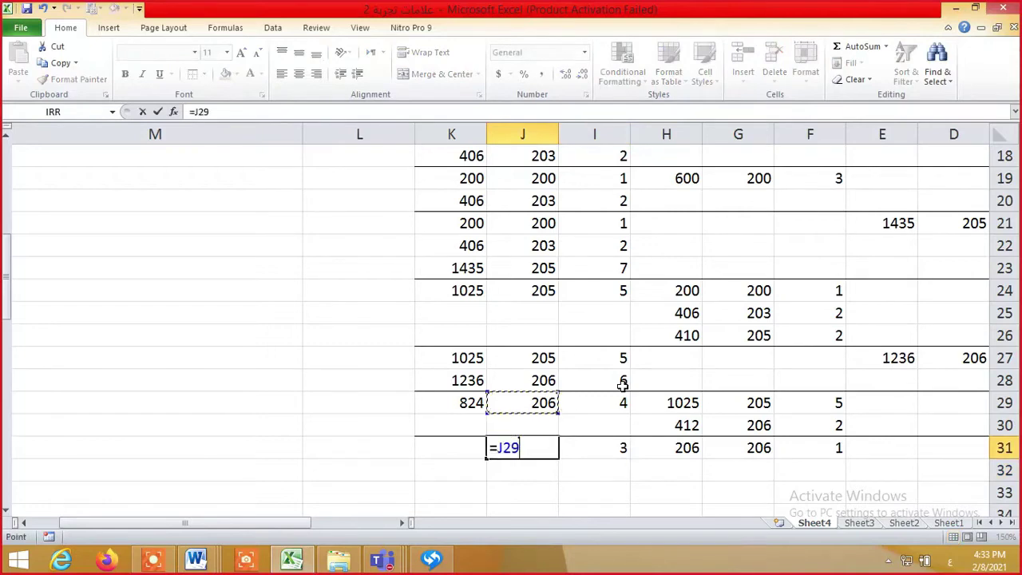
pyautogui.press('Return')
# Calculate the total value of the 26/6 balance in K31 with =I31*J31
pyautogui.press('Up')
pyautogui.press('Left')
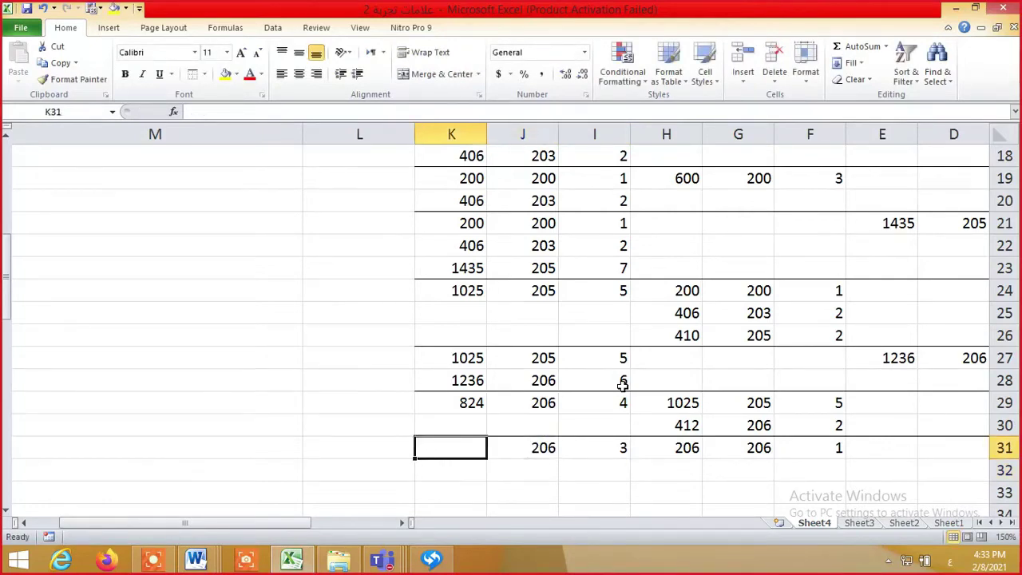
pyautogui.write('=')
pyautogui.press('Left')
pyautogui.press('Left')
pyautogui.write('*')
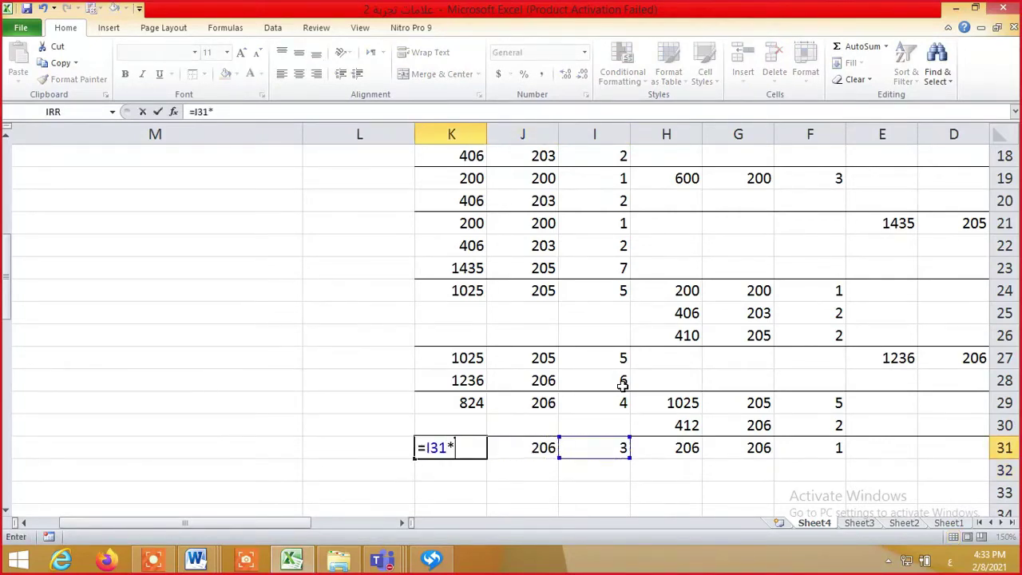
pyautogui.press('Left')
pyautogui.press('Return')
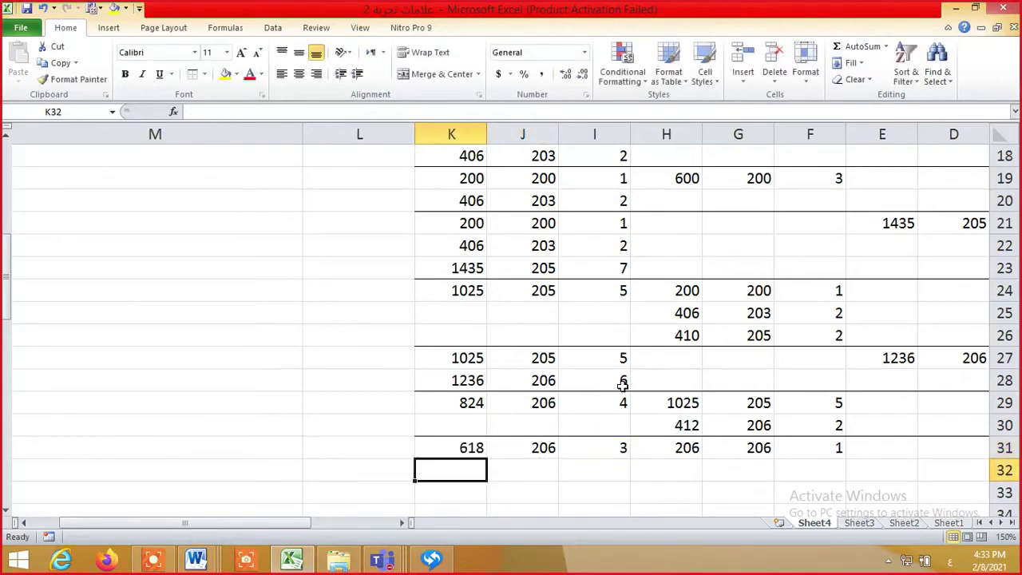
# Check the quantity and unit cost given for the 28 June receipt in the transaction list
pyautogui.press('Right')
pyautogui.press('Home')
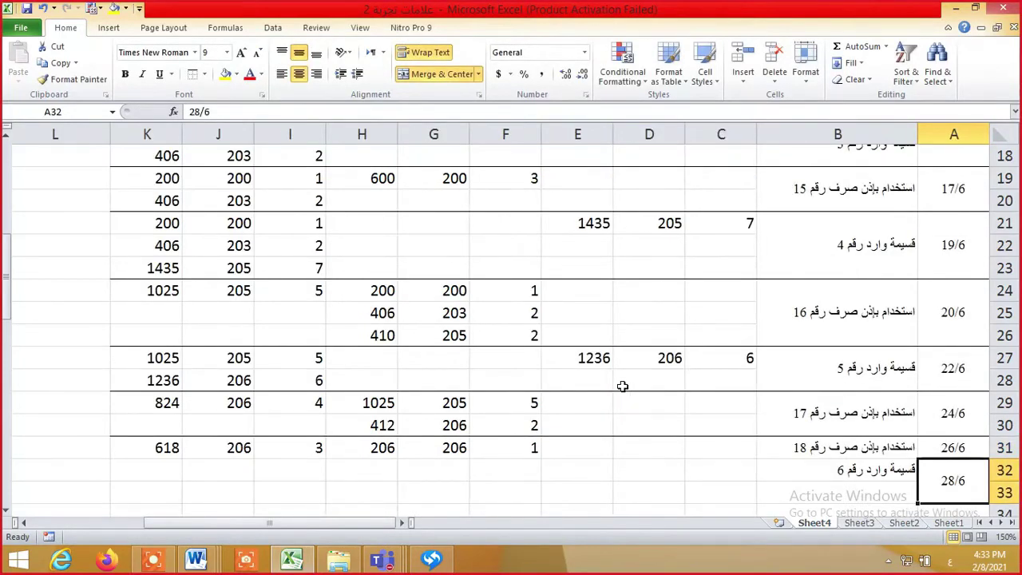
pyautogui.press('Left')
pyautogui.press('Left')
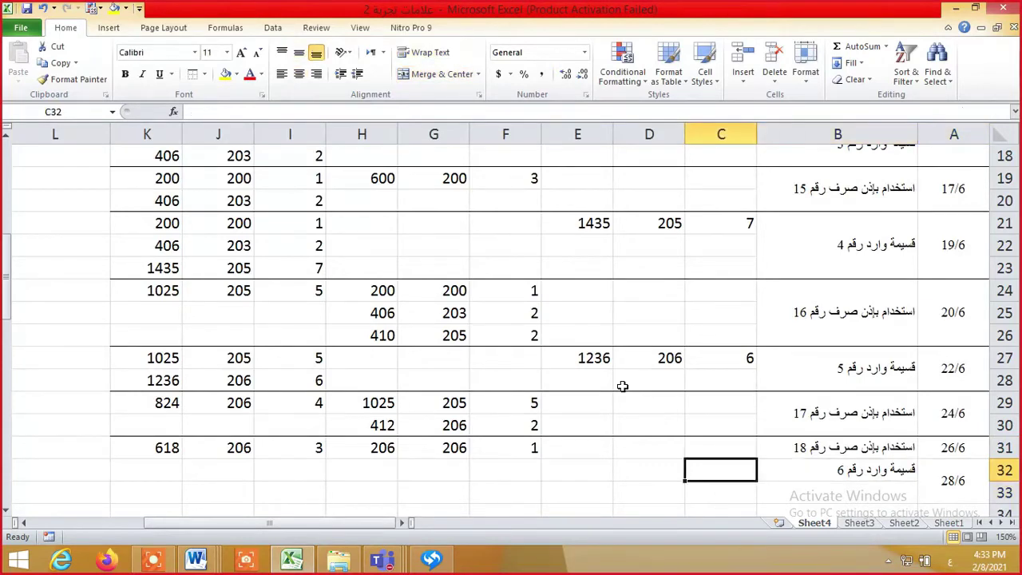
pyautogui.press('Up')
pyautogui.press('Up')
pyautogui.press('Up')
pyautogui.press('Up')
pyautogui.press('Up')
pyautogui.press('Up')
pyautogui.press('Up')
pyautogui.press('Up')
pyautogui.press('Up')
pyautogui.press('Up')
pyautogui.press('Up')
pyautogui.press('Up')
pyautogui.press('Up')
pyautogui.press('Up')
pyautogui.press('Up')
pyautogui.press('Up')
pyautogui.press('Up')
pyautogui.press('Up')
pyautogui.press('Up')
pyautogui.press('Up')
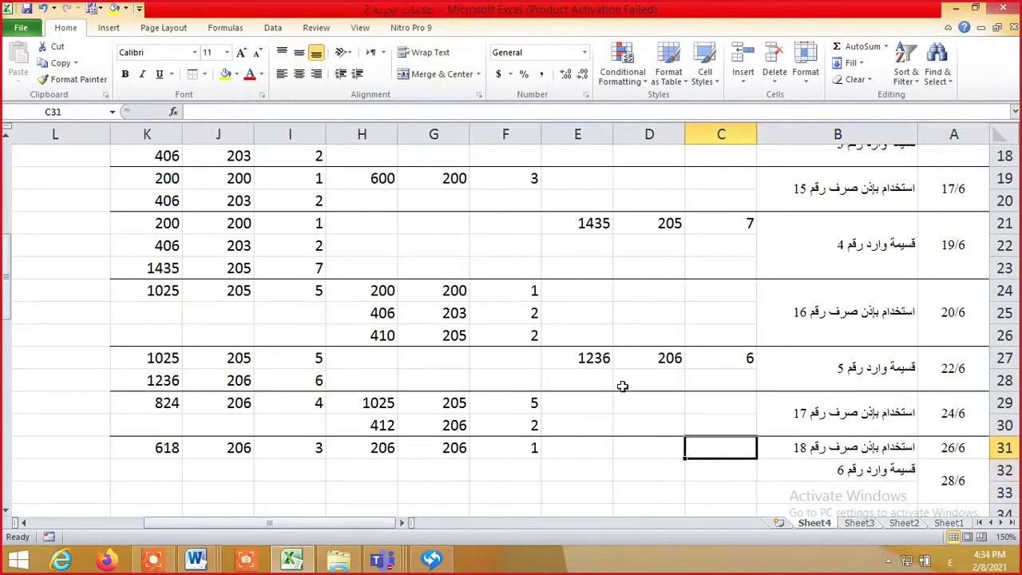
pyautogui.press('Down')
pyautogui.press('Down')
pyautogui.press('Down')
pyautogui.press('Down')
pyautogui.press('Down')
pyautogui.press('Down')
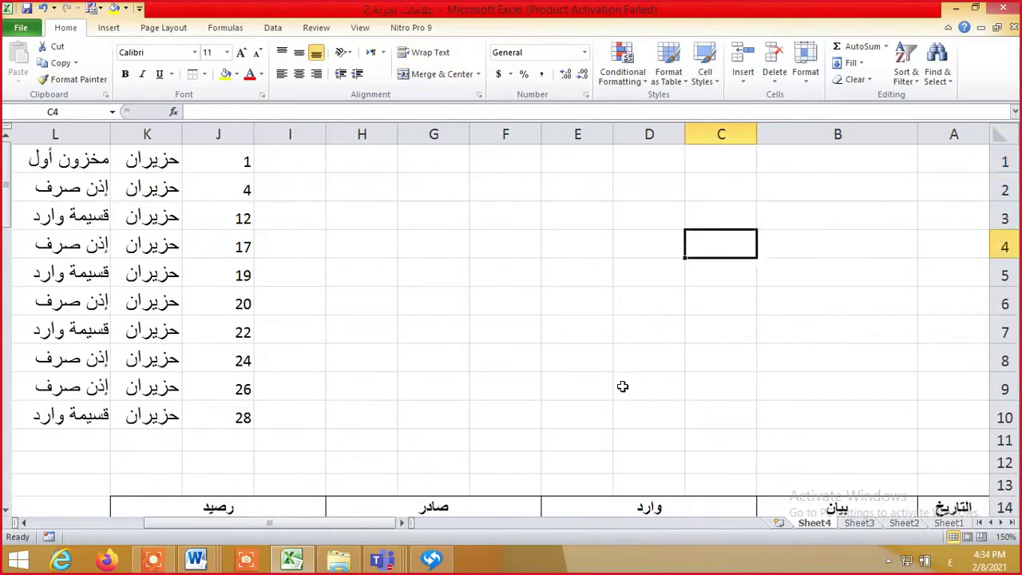
pyautogui.press('Left')
pyautogui.press('Left')
pyautogui.press('Down')
pyautogui.press('Down')
pyautogui.press('Left')
pyautogui.press('Left')
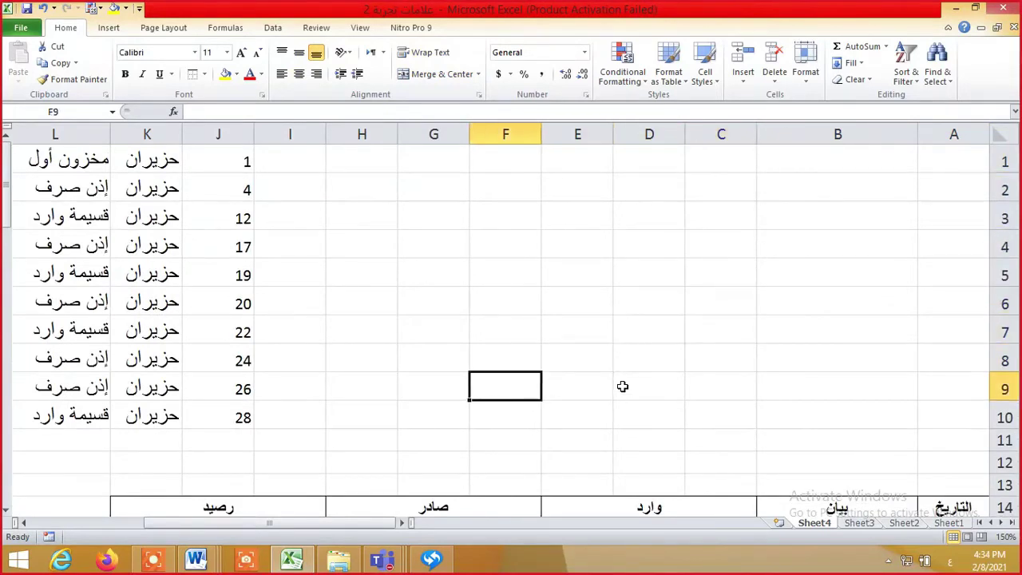
pyautogui.press('Down')
pyautogui.press('Left')
pyautogui.press('Left')
pyautogui.press('Left')
pyautogui.press('Left')
pyautogui.press('Left')
pyautogui.press('Left')
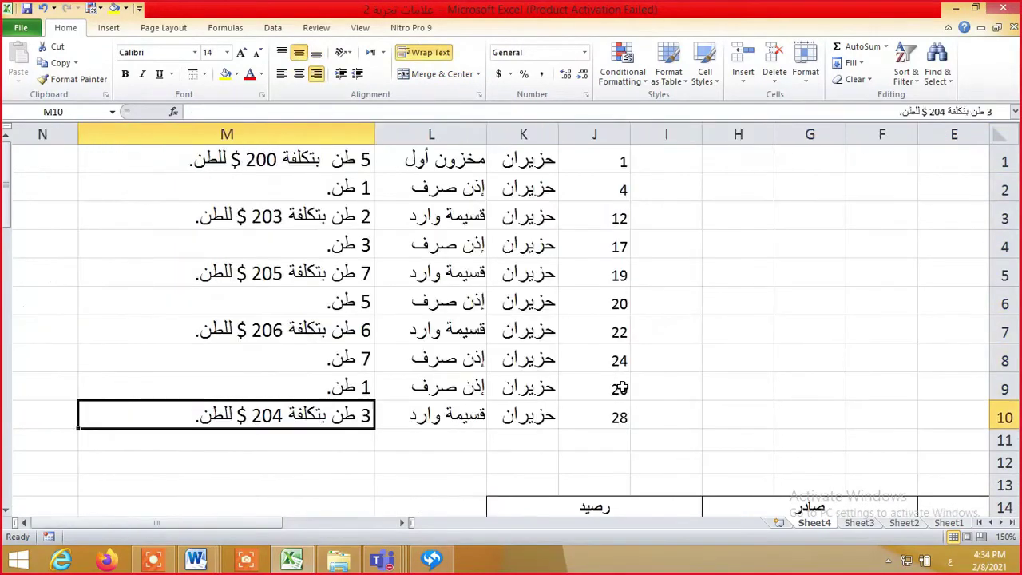
# Enter the received quantity 3 for the 28 June receipt in C32
pyautogui.press('Down')
pyautogui.press('Down')
pyautogui.press('Down')
pyautogui.press('Down')
pyautogui.press('Down')
pyautogui.press('Down')
pyautogui.press('Down')
pyautogui.press('Down')
pyautogui.press('Down')
pyautogui.press('Down')
pyautogui.press('Down')
pyautogui.press('Down')
pyautogui.press('Down')
pyautogui.press('Down')
pyautogui.press('Down')
pyautogui.press('Down')
pyautogui.press('Down')
pyautogui.press('Down')
pyautogui.press('Down')
pyautogui.press('Down')
pyautogui.press('Down')
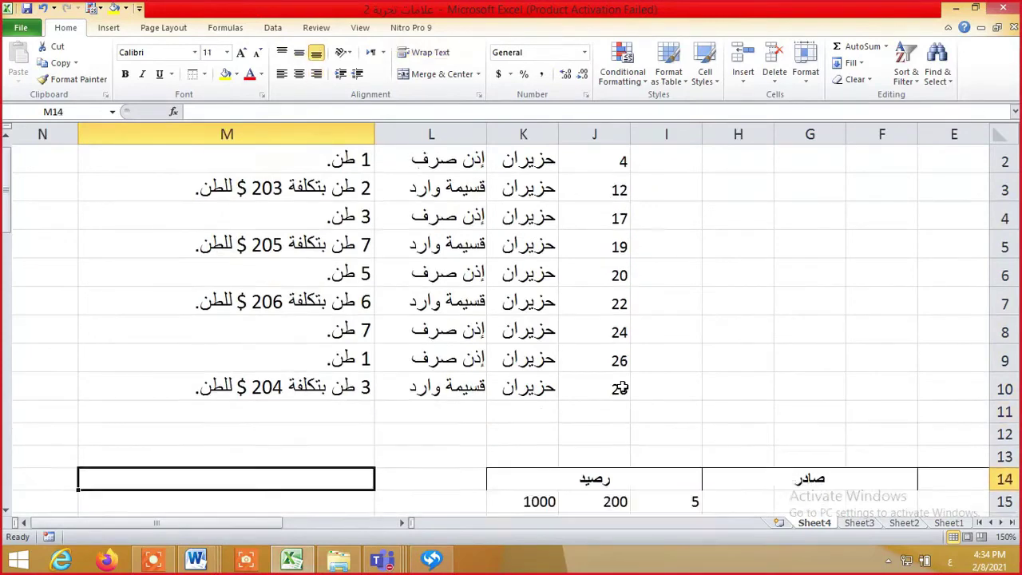
pyautogui.press('Right')
pyautogui.press('Down')
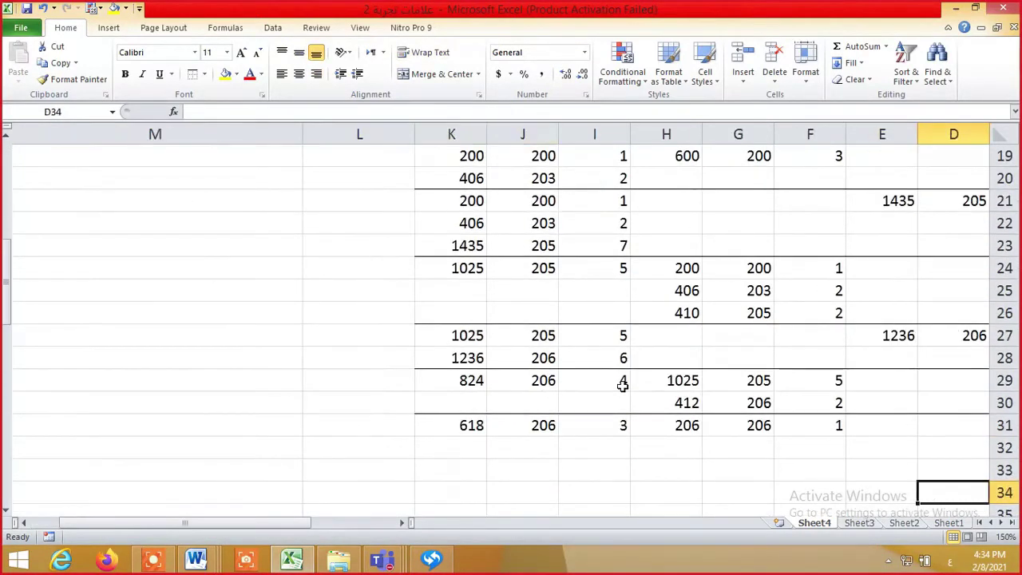
pyautogui.press('Up')
pyautogui.press('Up')
pyautogui.press('Up')
pyautogui.press('Left')
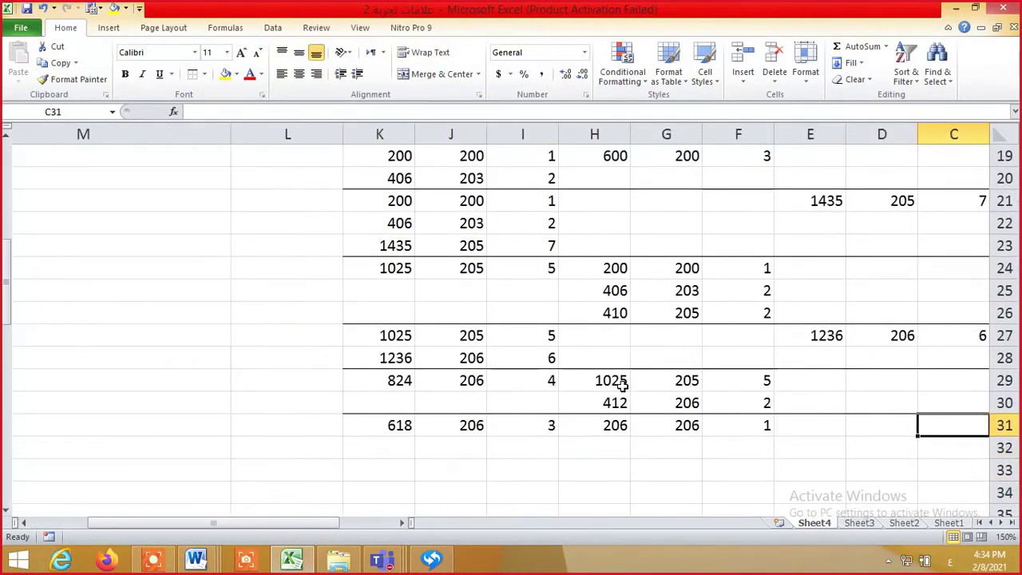
pyautogui.press('Left')
pyautogui.press('Down')
pyautogui.press('Left')
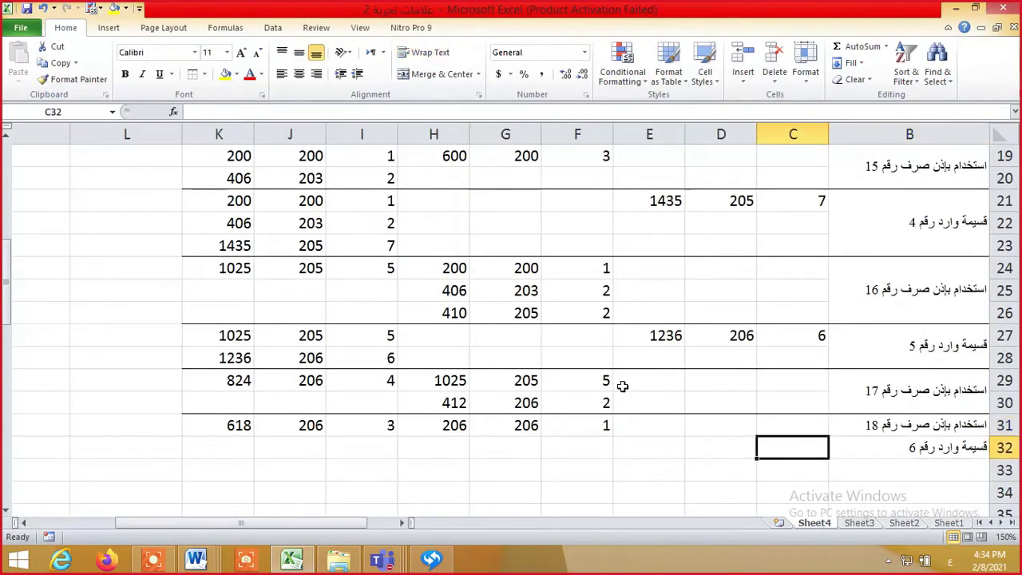
pyautogui.write('3')
pyautogui.press('Return')
# Enter the 28 June receipt's unit cost of 204 in D32
pyautogui.press('Up')
pyautogui.press('Up')
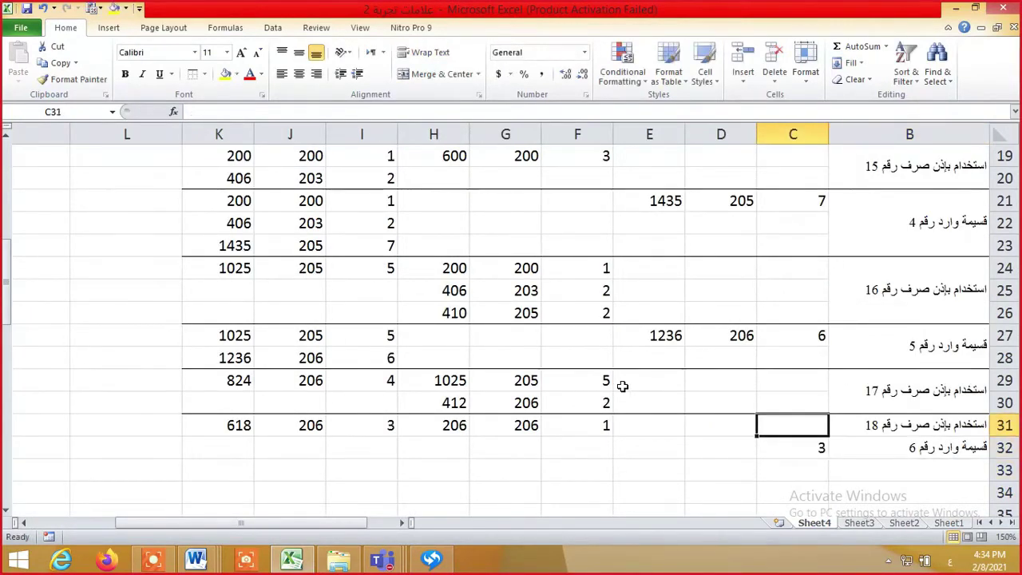
pyautogui.press('Left')
pyautogui.press('Down')
pyautogui.write('204')
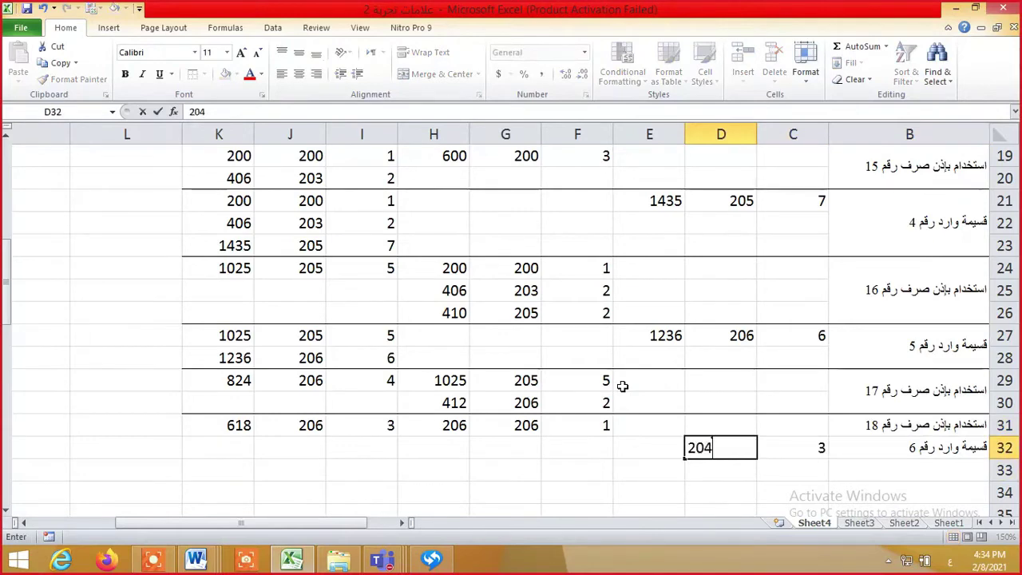
pyautogui.press('Left')
# Calculate the 28 June receipt's total cost in E32 with =C32*D32
pyautogui.write('=')
pyautogui.press('Right')
pyautogui.press('Right')
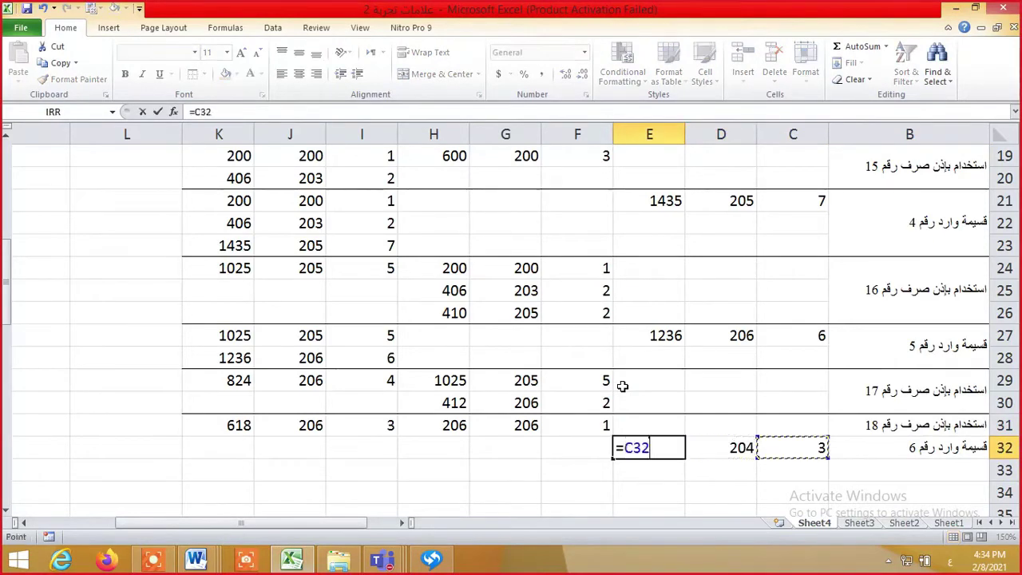
pyautogui.write('*')
pyautogui.press('Right')
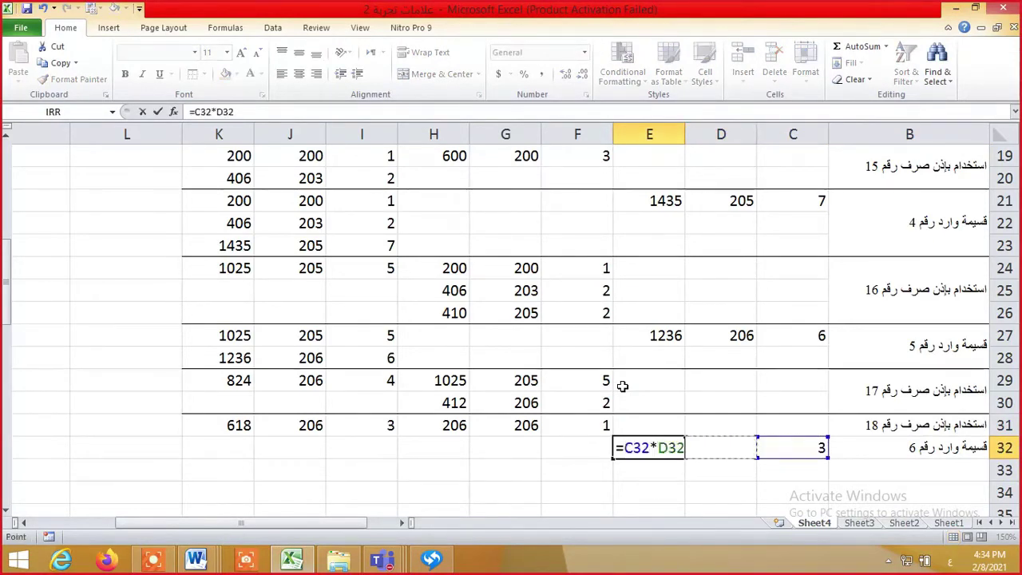
pyautogui.press('Return')
# Add a separating border line above the 28 June receipt rows across B32:K33
pyautogui.press('Up')
pyautogui.press('Left')
pyautogui.press('Left')
pyautogui.press('Left')
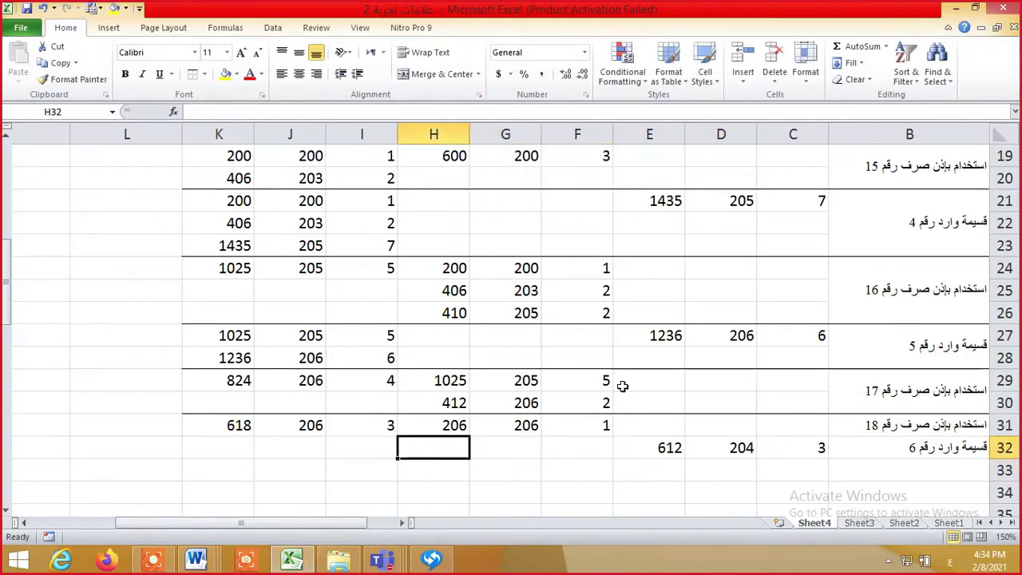
pyautogui.press('Left')
pyautogui.press('Down')
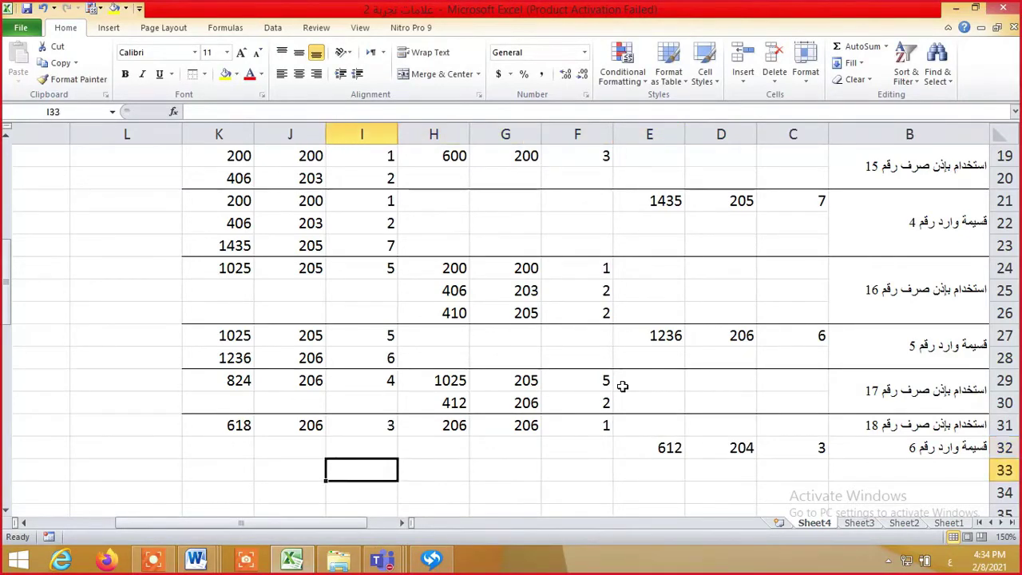
pyautogui.moveTo(960, 449); pyautogui.dragTo(214, 465)
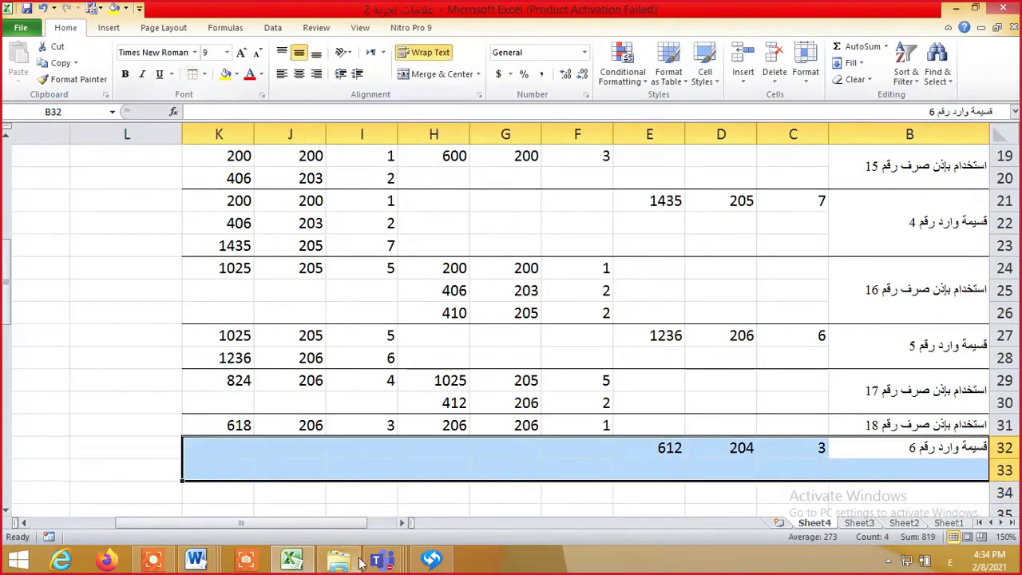
pyautogui.click(379, 487)
# Carry the previous balance quantity and unit cost into the 28 June row with =I31 in I32 and =J31 in J32
pyautogui.click(379, 447)
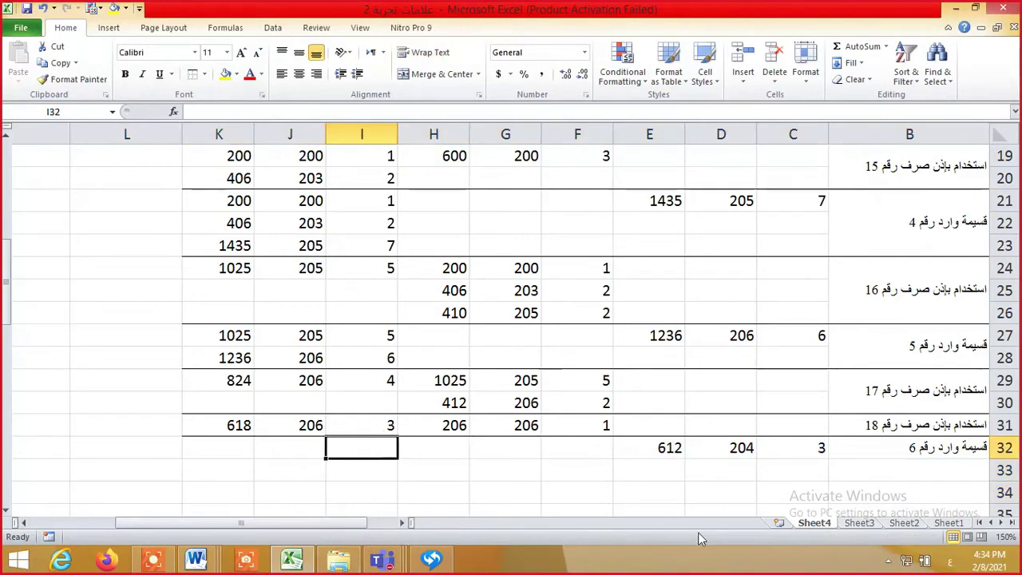
pyautogui.write('=')
pyautogui.press('Up')
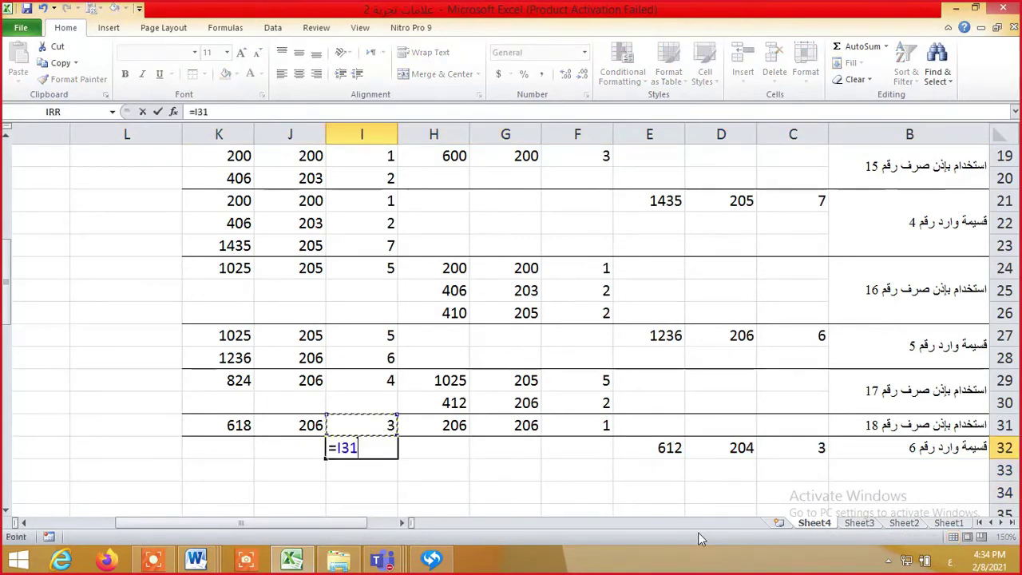
pyautogui.press('Return')
pyautogui.press('Up')
pyautogui.press('Left')
pyautogui.write('=')
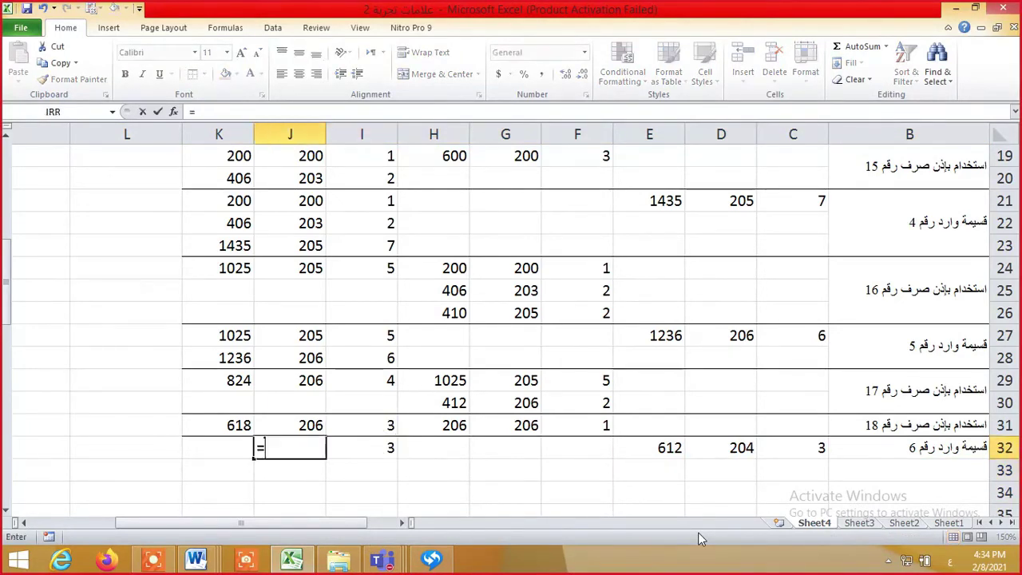
pyautogui.press('Up')
pyautogui.press('Return')
# Calculate the total value of the carried-over balance layer in K32 with =I32*J32
pyautogui.press('Up')
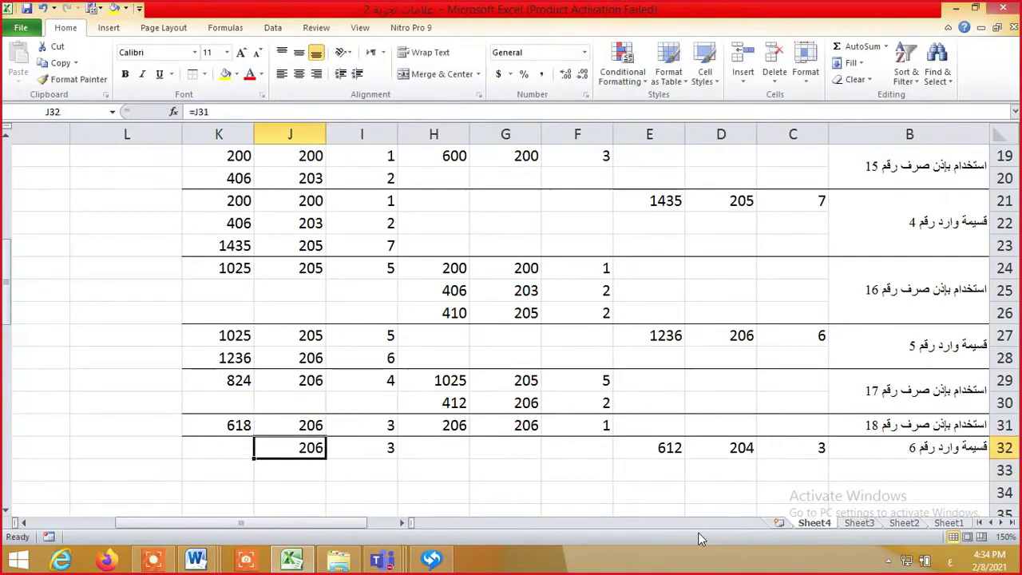
pyautogui.press('Left')
pyautogui.write('=')
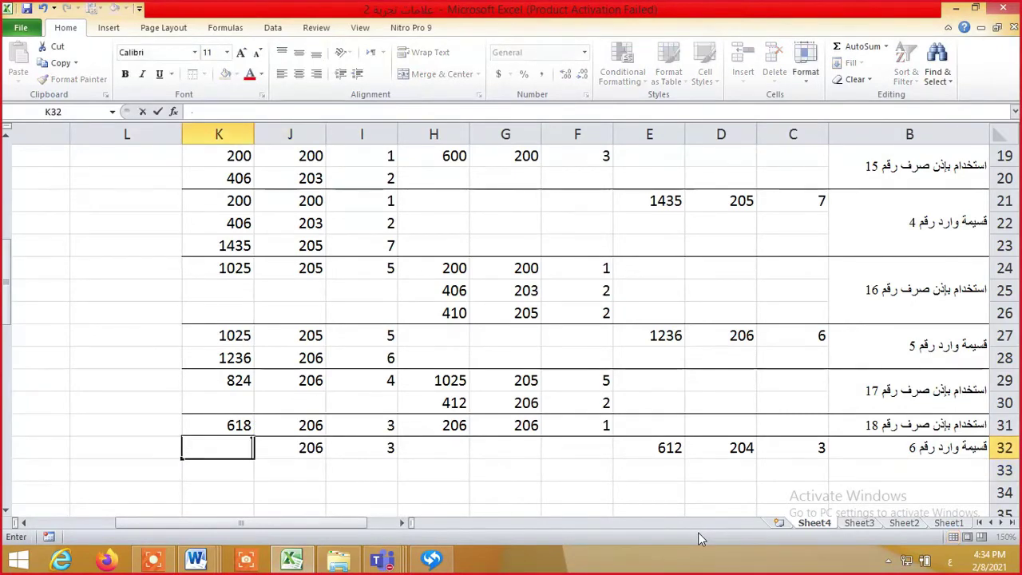
pyautogui.press('Left')
pyautogui.press('Left')
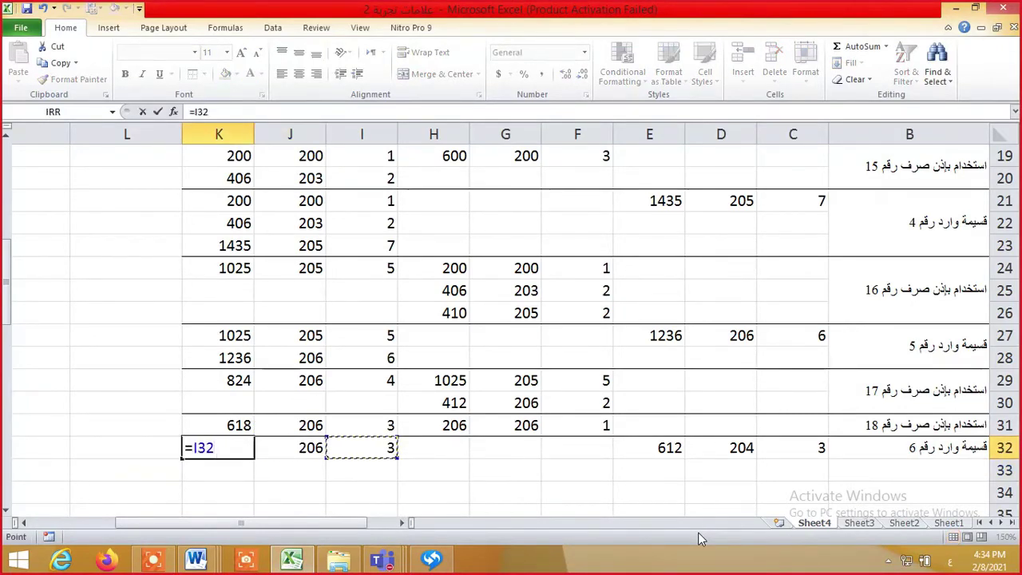
pyautogui.write('*')
pyautogui.press('Left')
pyautogui.press('Return')
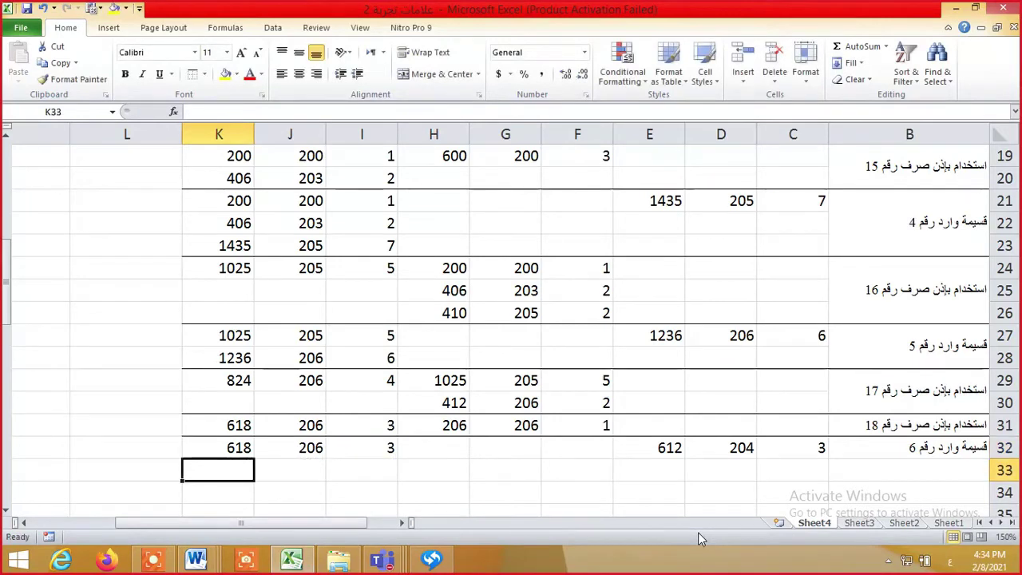
# Add the newly received quantity as a second balance layer by entering =C32 in I33
pyautogui.press('Right')
pyautogui.press('Up')
pyautogui.press('Down')
pyautogui.press('Right')
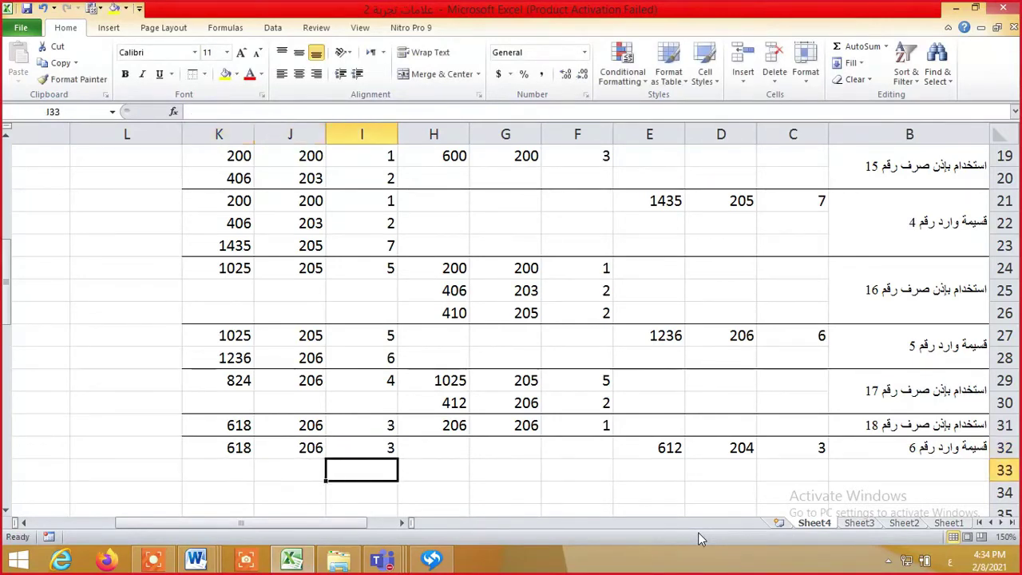
pyautogui.write('=')
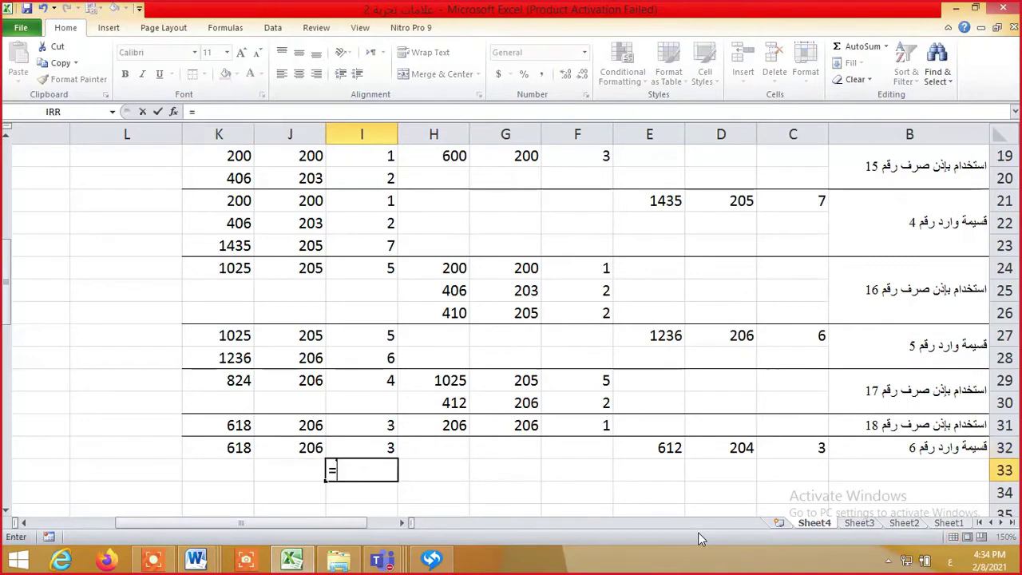
pyautogui.press('Up')
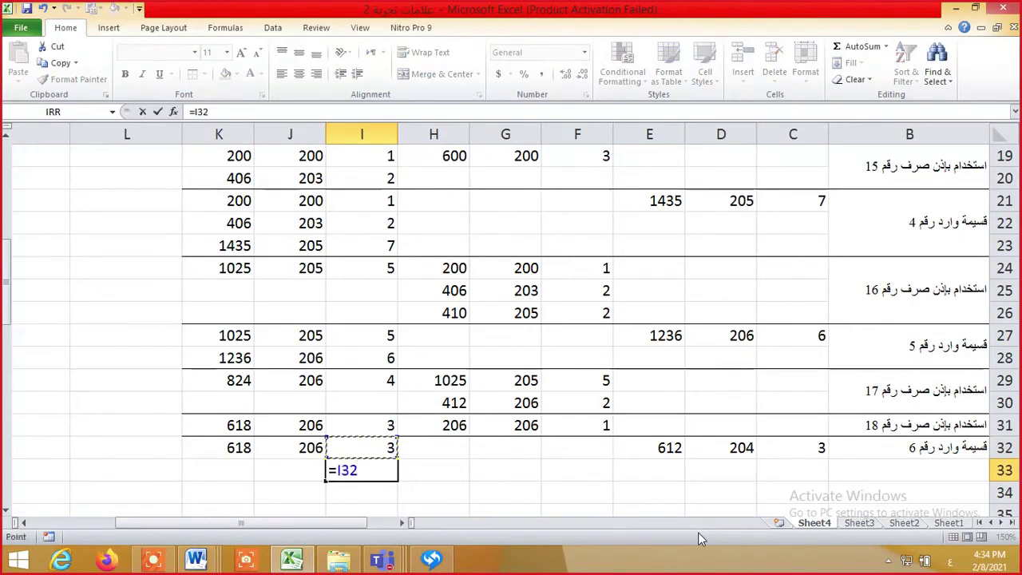
pyautogui.press('BackSpace')
pyautogui.press('BackSpace')
pyautogui.press('BackSpace')
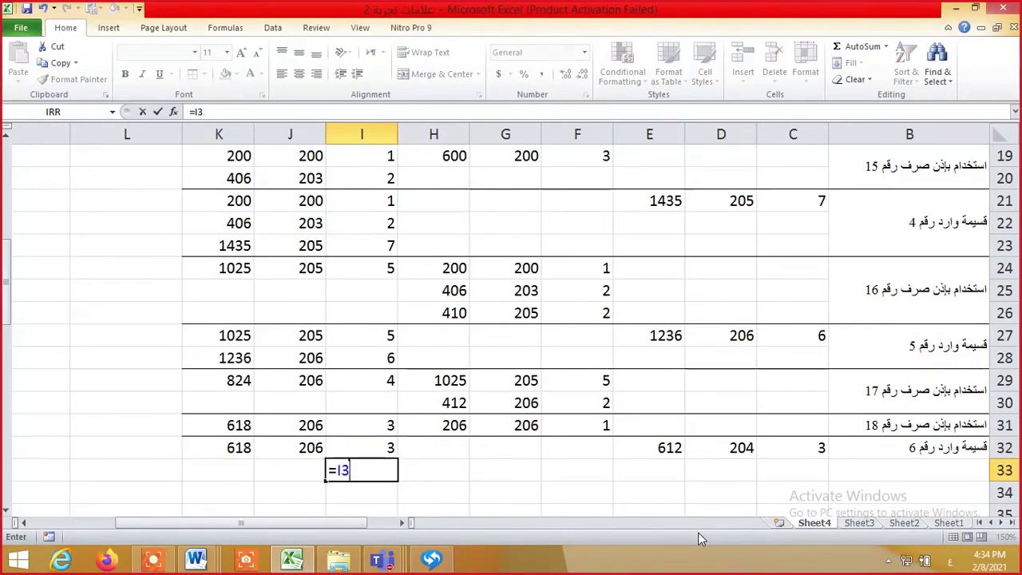
pyautogui.press('Left')
pyautogui.press('Left')
pyautogui.press('Left')
pyautogui.press('Left')
pyautogui.press('Left')
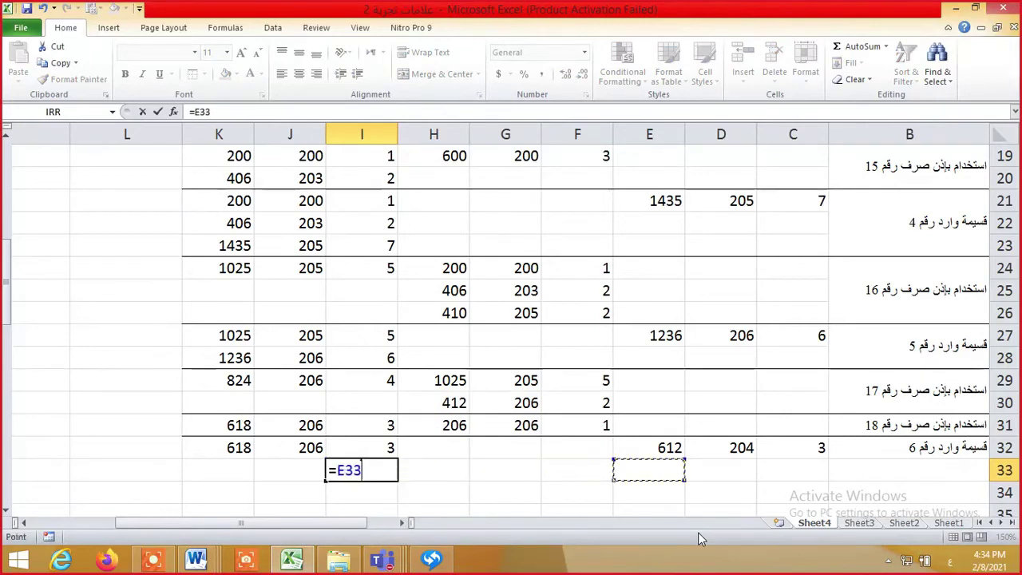
pyautogui.press('Up')
pyautogui.press('Right')
pyautogui.press('Return')
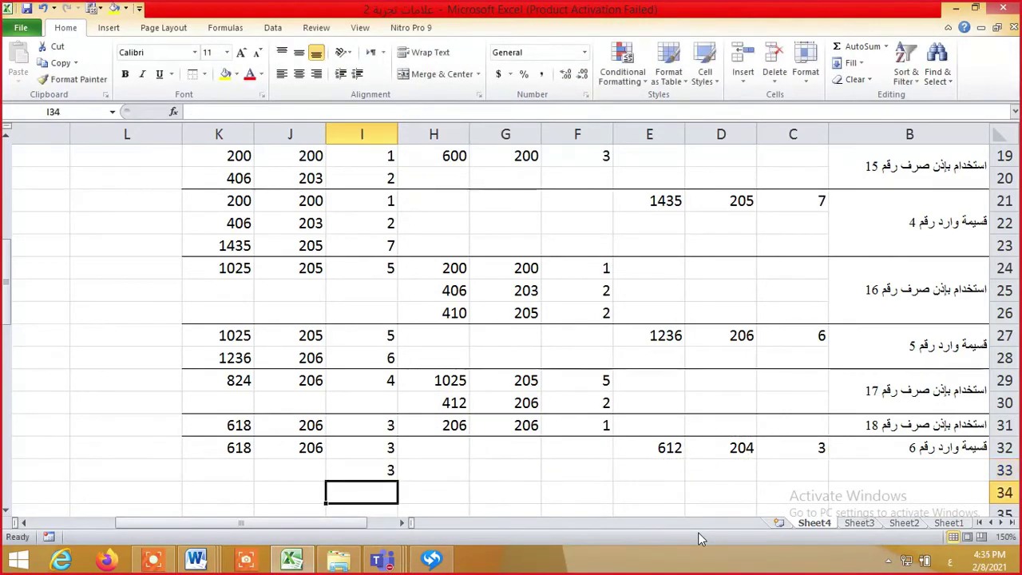
# Fill the I33 formula across J33:K33 to bring in the new layer's unit cost and total
pyautogui.press('Up')
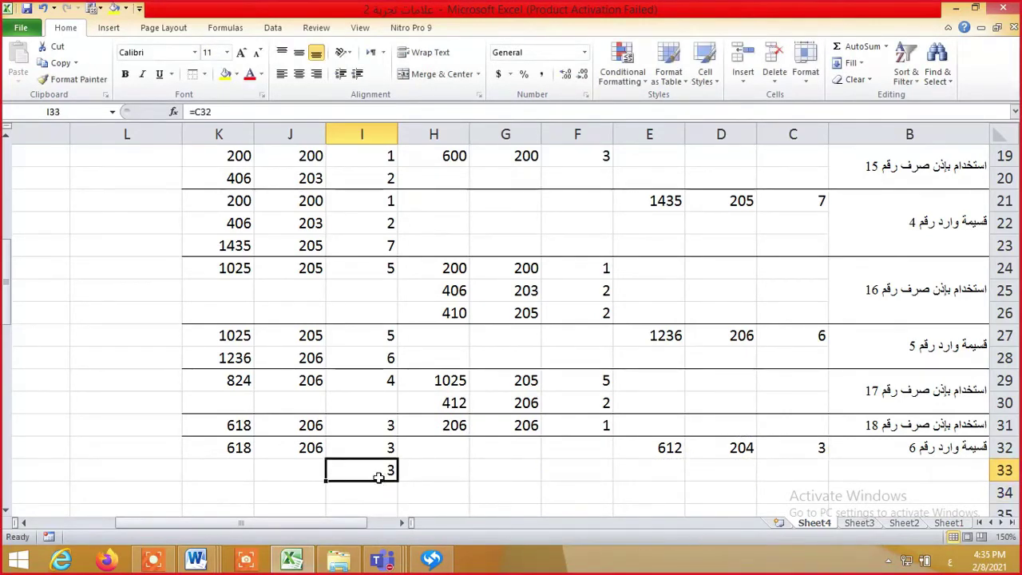
pyautogui.moveTo(328, 483); pyautogui.dragTo(217, 506)
pyautogui.scroll(-1, 340, 495)
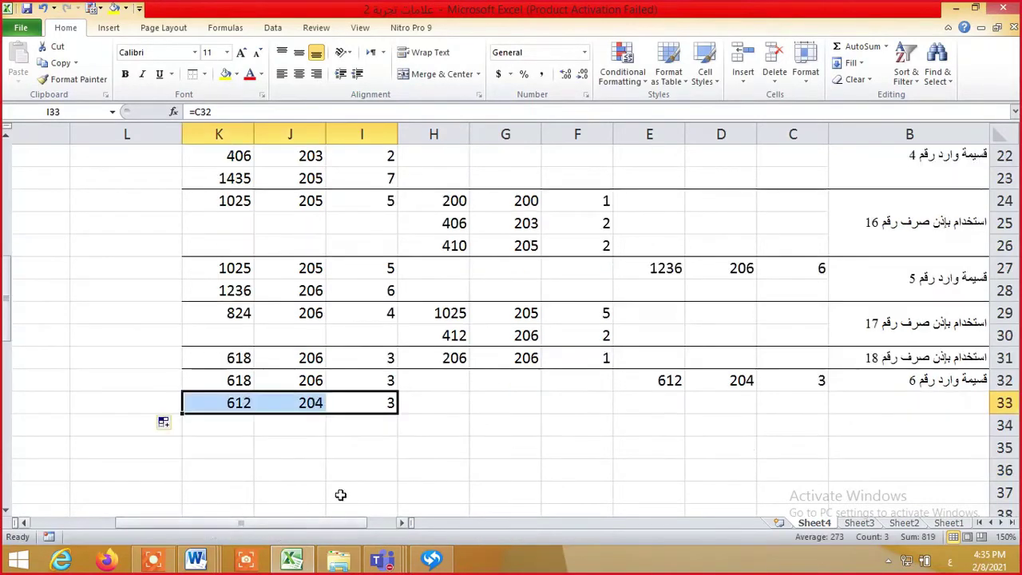
# Sum the received quantities from C17 down with AutoSum, placing the total in C34
pyautogui.scroll(3, 564, 469)
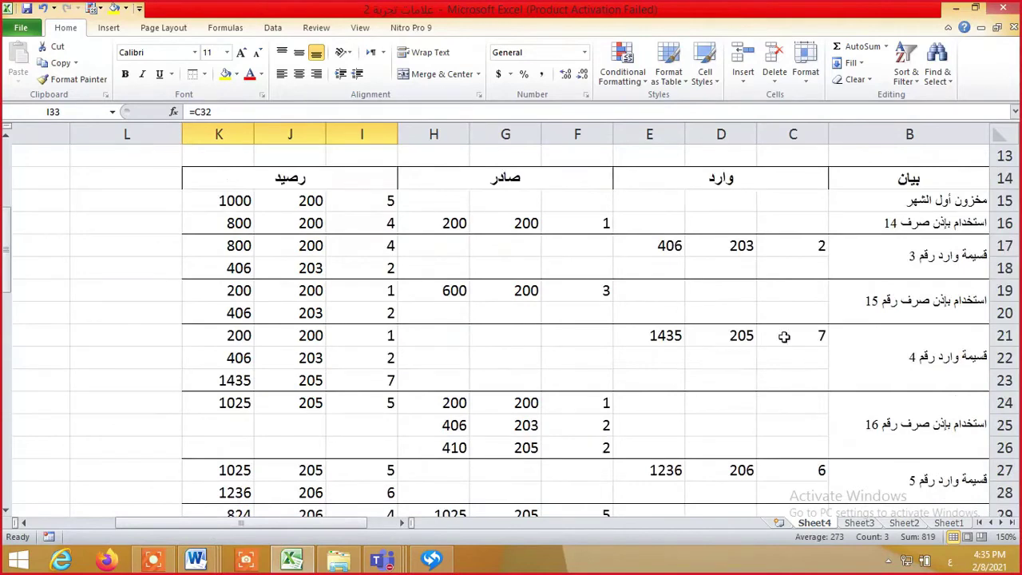
pyautogui.moveTo(814, 249); pyautogui.dragTo(788, 487)
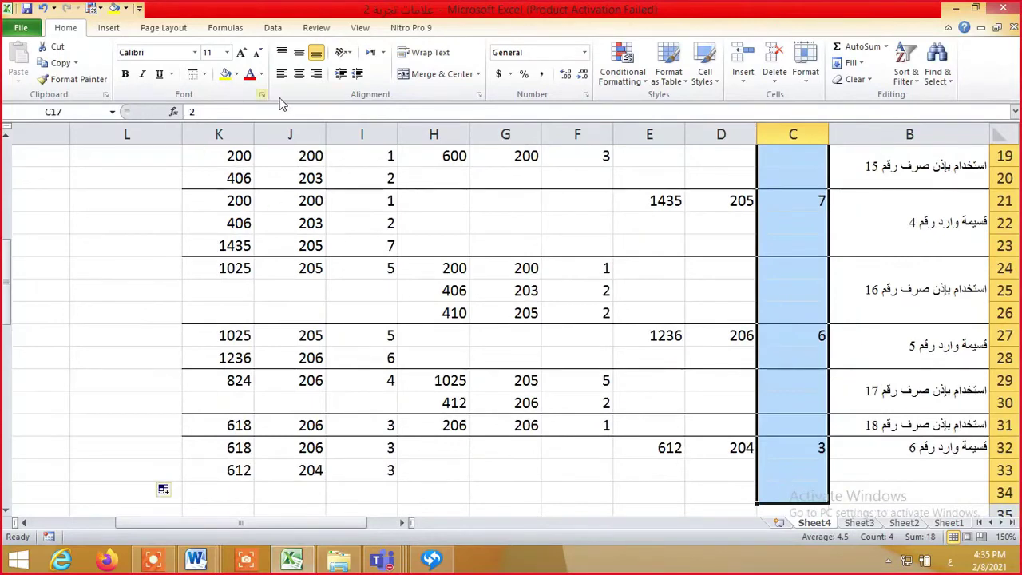
pyautogui.click(858, 46)
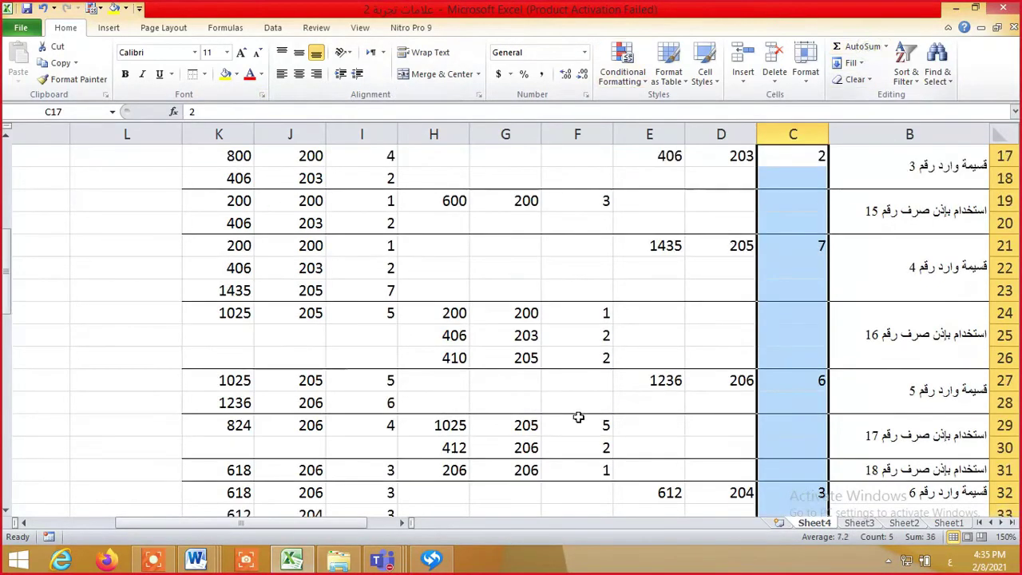
# Sum the receipt total costs from E17 down with AutoSum, placing the total in E34
pyautogui.scroll(-3, 578, 422)
pyautogui.scroll(-2, 578, 421)
pyautogui.scroll(4, 578, 422)
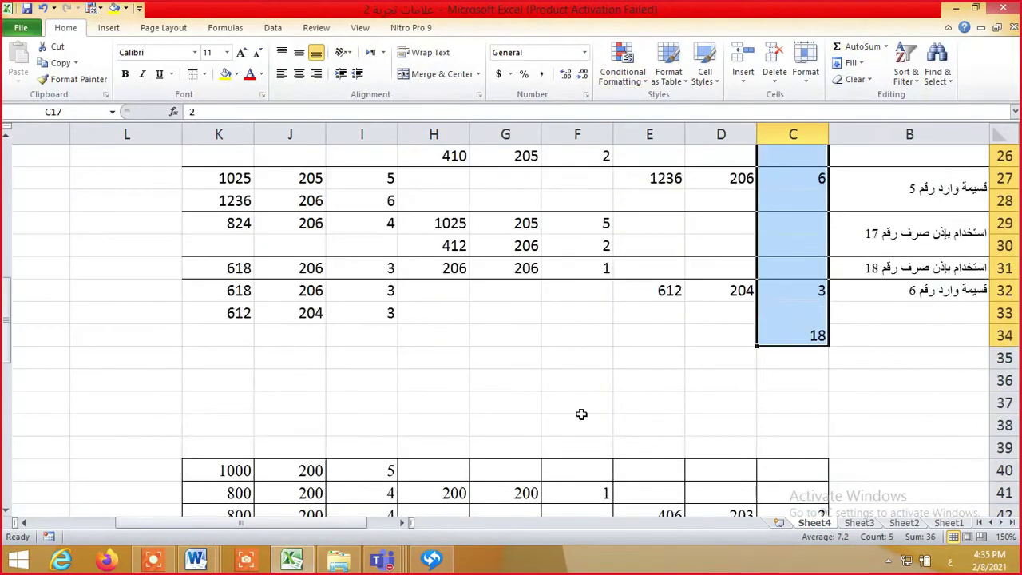
pyautogui.scroll(2, 627, 359)
pyautogui.moveTo(669, 237); pyautogui.dragTo(627, 464)
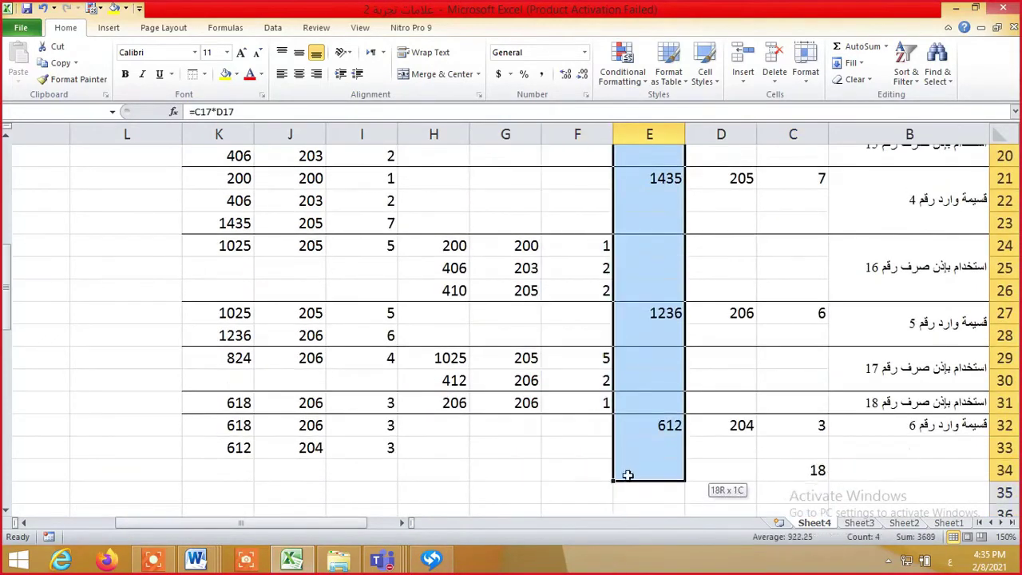
pyautogui.click(853, 47)
# Compare the receipt totals with the totals row of the reference table in rows 40 to 59
pyautogui.scroll(-4, 599, 395)
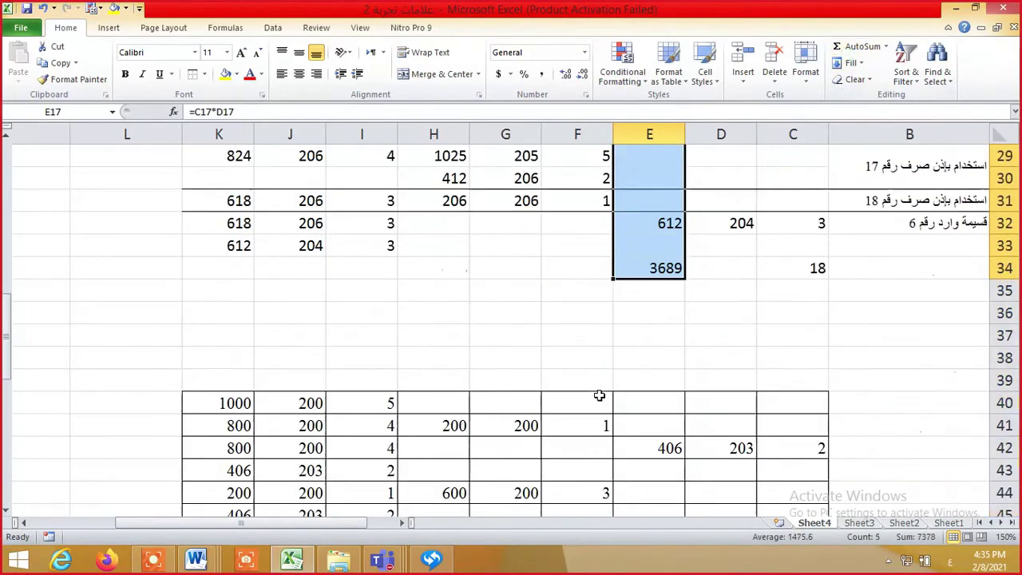
pyautogui.scroll(-6, 578, 401)
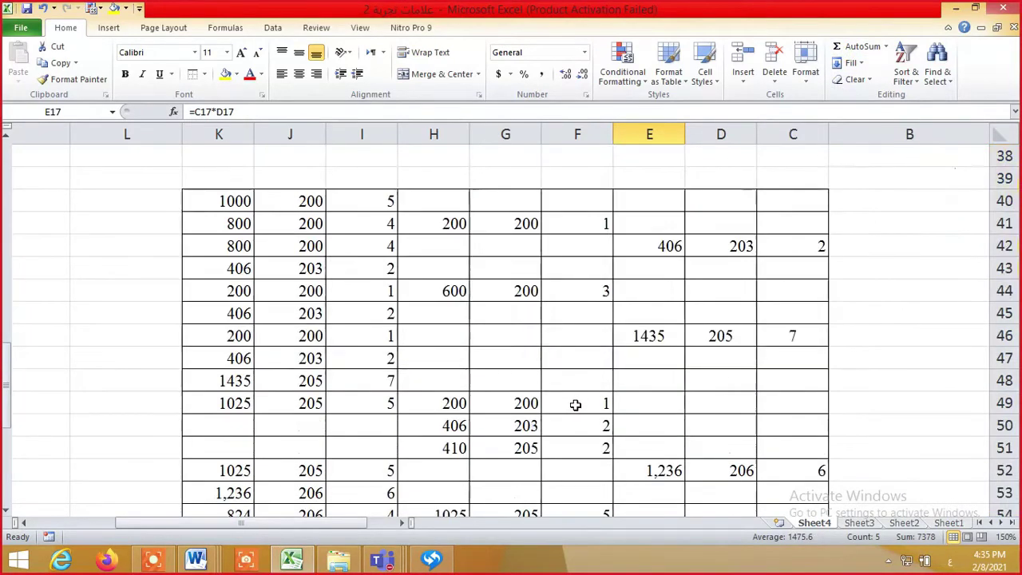
pyautogui.scroll(1, 573, 407)
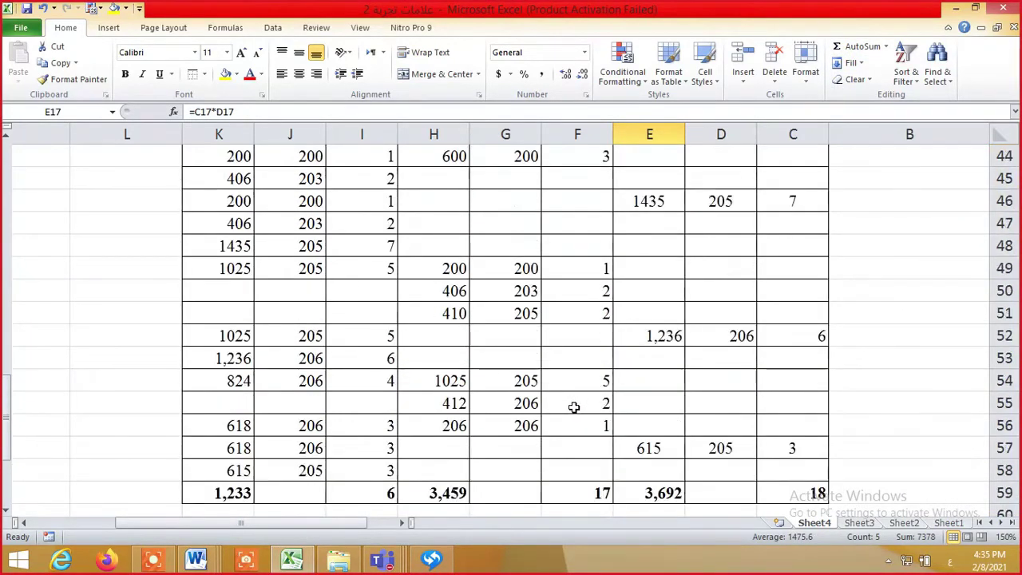
pyautogui.scroll(6, 573, 407)
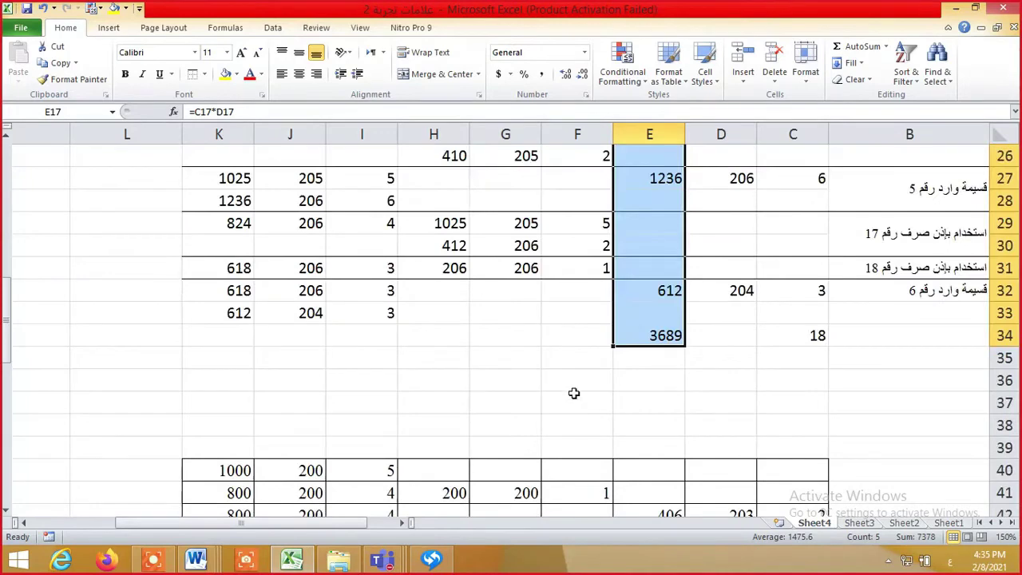
# Review the stock card's receipts, issues and balances in rows 14 to 34 against the June transaction list in rows 1 to 10
pyautogui.press('Down')
pyautogui.press('Down')
pyautogui.press('Down')
pyautogui.press('Down')
pyautogui.press('Down')
pyautogui.press('Down')
pyautogui.press('Down')
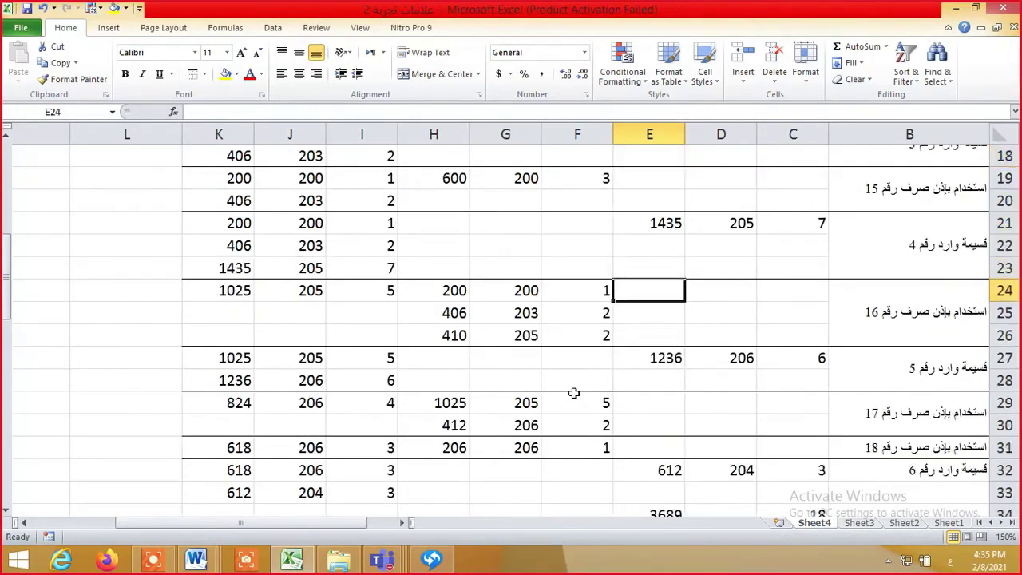
pyautogui.press('Up')
pyautogui.press('Up')
pyautogui.press('Up')
pyautogui.press('Up')
pyautogui.press('Up')
pyautogui.press('Up')
pyautogui.press('Up')
pyautogui.press('Up')
pyautogui.press('Up')
pyautogui.press('Up')
pyautogui.press('Up')
pyautogui.press('Up')
pyautogui.press('Up')
pyautogui.press('Up')
pyautogui.press('Up')
pyautogui.press('Down')
pyautogui.press('Down')
pyautogui.press('Down')
pyautogui.press('Down')
pyautogui.press('Down')
pyautogui.press('Down')
pyautogui.press('Down')
pyautogui.press('Down')
pyautogui.press('Down')
pyautogui.press('Down')
pyautogui.press('Down')
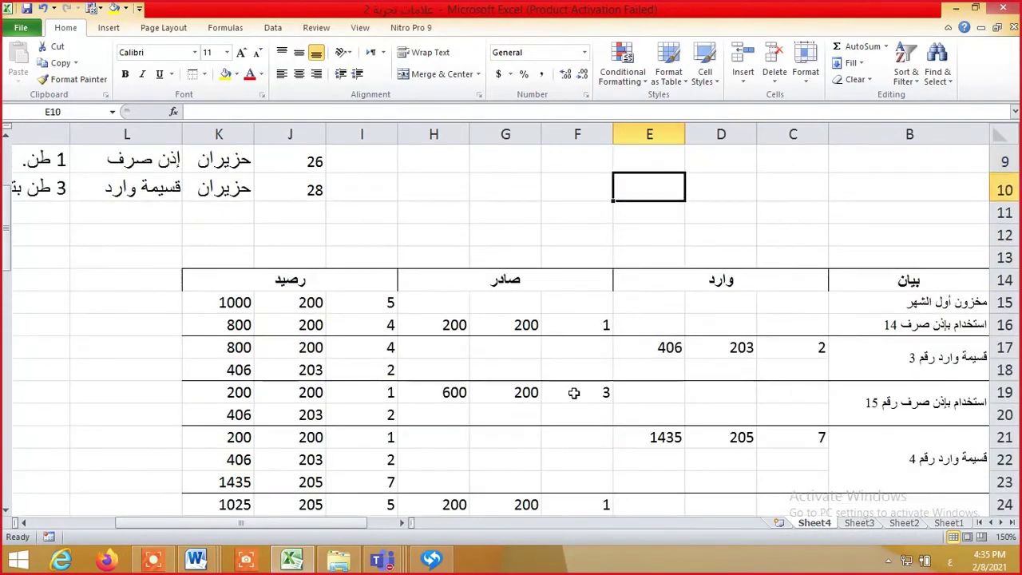
pyautogui.press('Down')
pyautogui.press('Down')
pyautogui.press('Down')
pyautogui.press('Down')
pyautogui.press('Down')
pyautogui.press('Down')
pyautogui.press('Down')
pyautogui.press('Down')
pyautogui.press('Down')
pyautogui.press('Down')
pyautogui.press('Down')
pyautogui.press('Down')
pyautogui.press('Down')
pyautogui.press('Down')
pyautogui.press('Down')
pyautogui.press('Down')
pyautogui.press('Up')
pyautogui.press('Up')
pyautogui.press('Up')
pyautogui.press('Up')
pyautogui.press('Up')
pyautogui.press('Up')
pyautogui.press('Up')
pyautogui.press('Up')
pyautogui.press('Up')
pyautogui.press('Up')
pyautogui.press('Up')
pyautogui.press('Up')
pyautogui.press('Up')
pyautogui.press('Up')
pyautogui.press('Up')
pyautogui.press('Up')
pyautogui.press('Up')
pyautogui.press('Up')
pyautogui.press('Up')
pyautogui.press('Up')
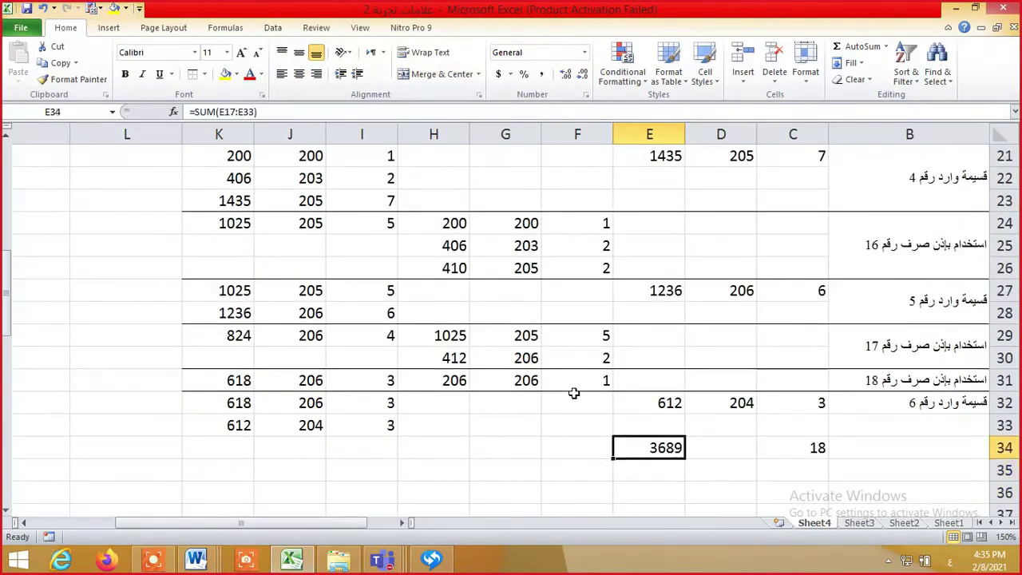
pyautogui.press('Up')
pyautogui.press('Up')
pyautogui.press('Up')
pyautogui.press('Up')
pyautogui.press('Up')
pyautogui.press('Up')
pyautogui.press('Up')
pyautogui.press('Up')
pyautogui.press('Up')
pyautogui.press('Up')
pyautogui.press('Up')
pyautogui.press('Up')
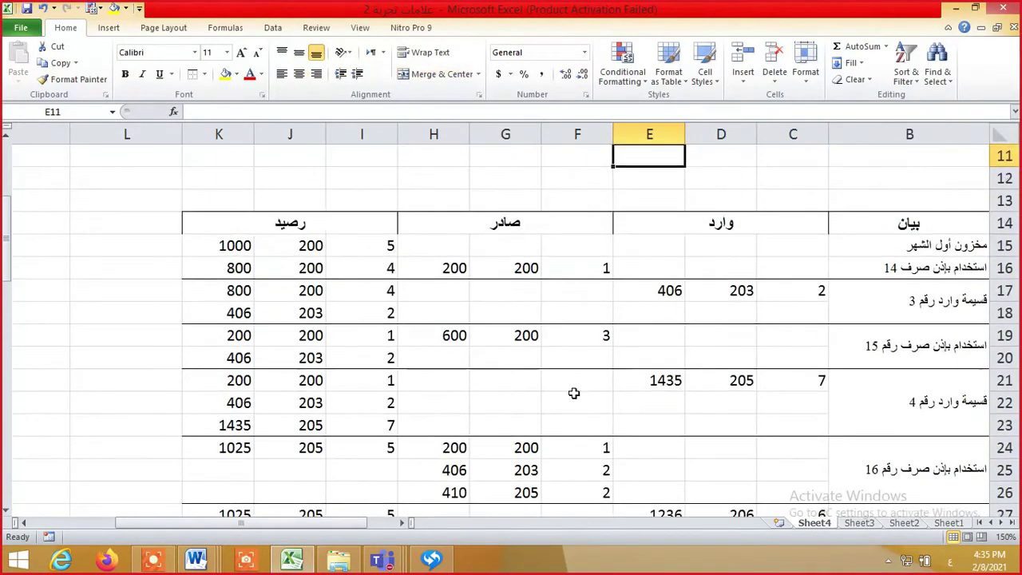
pyautogui.press('Down')
pyautogui.press('Up')
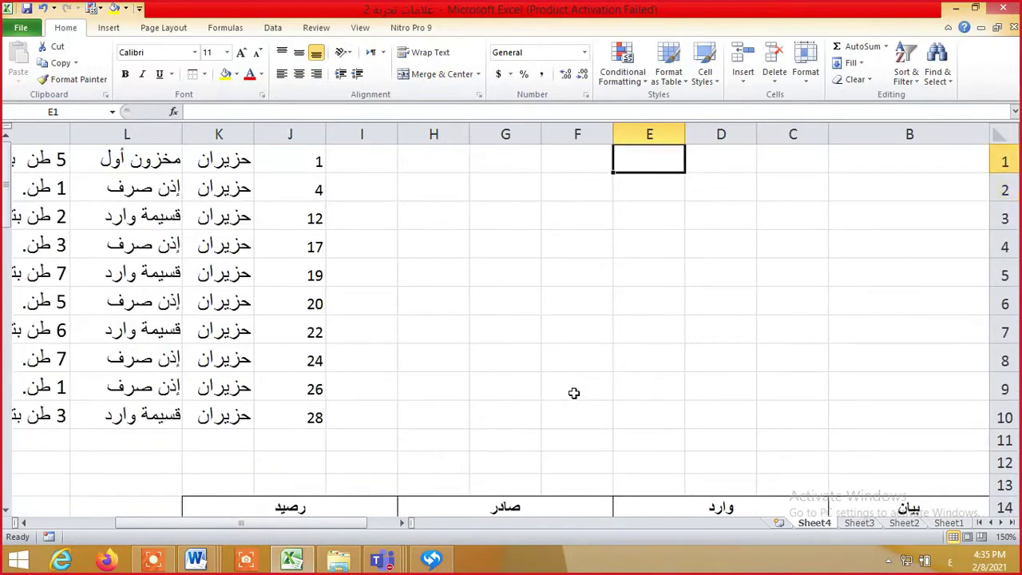
# Compare the stock card rows and receipt totals with the first rows of the reference table from row 40 down
pyautogui.press('Down')
pyautogui.press('Down')
pyautogui.press('Down')
pyautogui.press('Down')
pyautogui.press('Down')
pyautogui.press('Down')
pyautogui.press('Down')
pyautogui.press('Down')
pyautogui.press('Down')
pyautogui.press('Down')
pyautogui.press('Down')
pyautogui.press('Down')
pyautogui.press('Down')
pyautogui.press('Down')
pyautogui.press('Down')
pyautogui.press('Down')
pyautogui.press('Down')
pyautogui.press('Down')
pyautogui.press('Down')
pyautogui.press('Down')
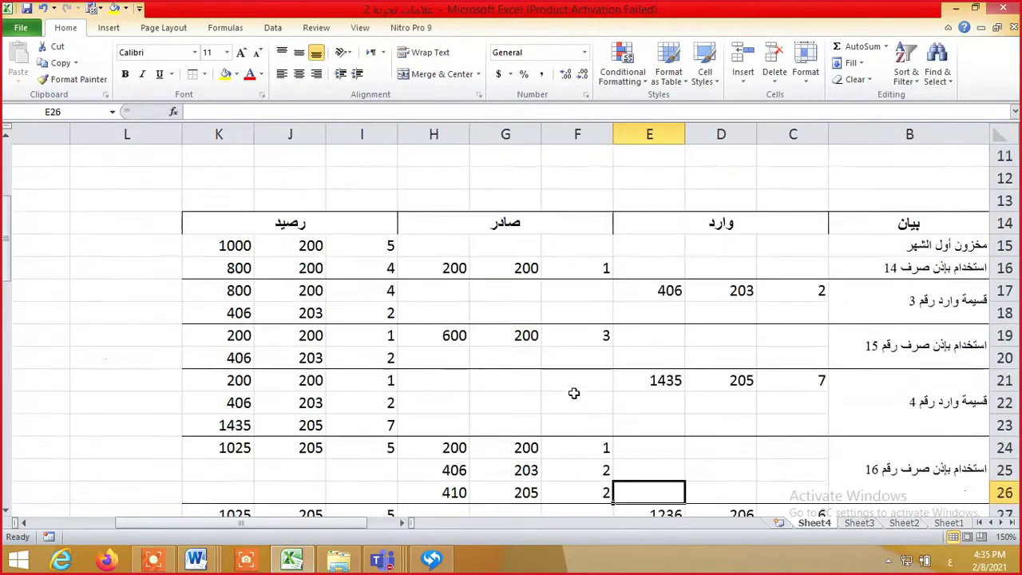
pyautogui.press('Down')
pyautogui.press('Down')
pyautogui.press('Down')
pyautogui.press('Down')
pyautogui.press('Down')
pyautogui.press('Down')
pyautogui.press('Down')
pyautogui.press('Down')
pyautogui.press('Down')
pyautogui.press('Down')
pyautogui.press('Down')
pyautogui.press('Down')
pyautogui.press('Down')
pyautogui.press('Down')
pyautogui.press('Down')
pyautogui.press('Down')
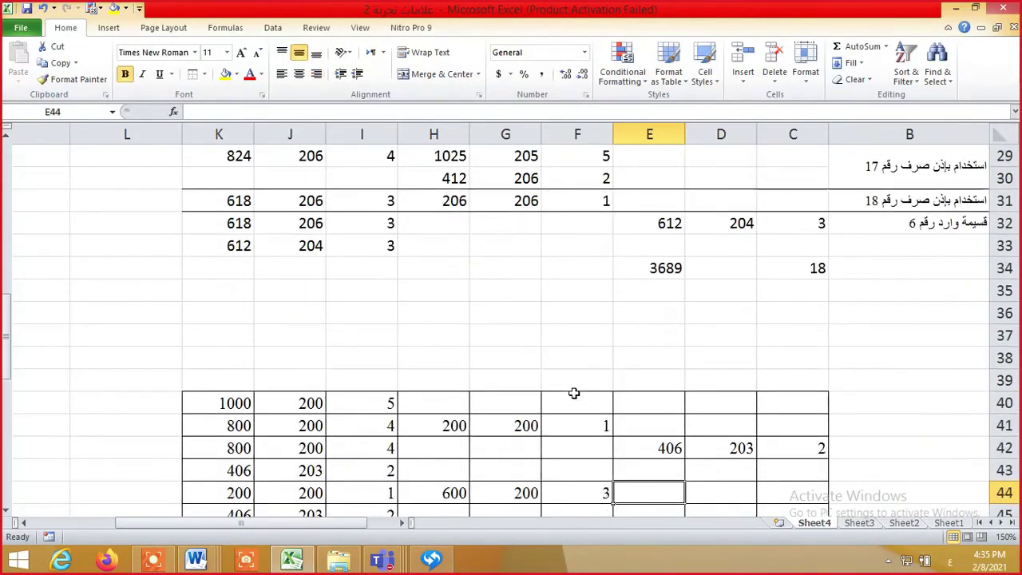
pyautogui.press('Down')
# Recheck the stock card entries from row 17 down to the receipt totals in row 34
pyautogui.press('Up')
pyautogui.press('Up')
pyautogui.press('Up')
pyautogui.press('Up')
pyautogui.press('Up')
pyautogui.press('Up')
pyautogui.press('Up')
pyautogui.press('Up')
pyautogui.press('Up')
pyautogui.press('Up')
pyautogui.press('Up')
pyautogui.press('Up')
pyautogui.press('Up')
pyautogui.press('Up')
pyautogui.press('Up')
pyautogui.press('Up')
pyautogui.press('Up')
pyautogui.press('Up')
pyautogui.press('Up')
pyautogui.press('Up')
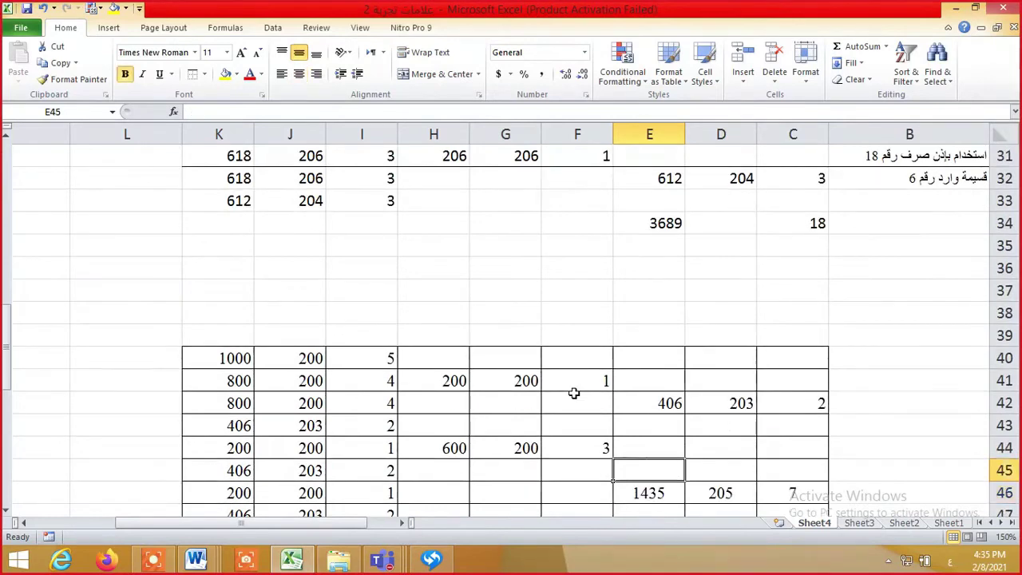
pyautogui.press('Down')
pyautogui.press('Down')
pyautogui.press('Down')
pyautogui.press('Down')
pyautogui.press('Down')
pyautogui.press('Down')
pyautogui.press('Down')
pyautogui.press('Down')
pyautogui.press('Down')
pyautogui.press('Down')
pyautogui.press('Down')
pyautogui.press('Down')
pyautogui.press('Down')
pyautogui.press('Down')
pyautogui.press('Down')
pyautogui.press('Down')
pyautogui.press('Down')
pyautogui.press('Down')
pyautogui.press('Down')
pyautogui.press('Down')
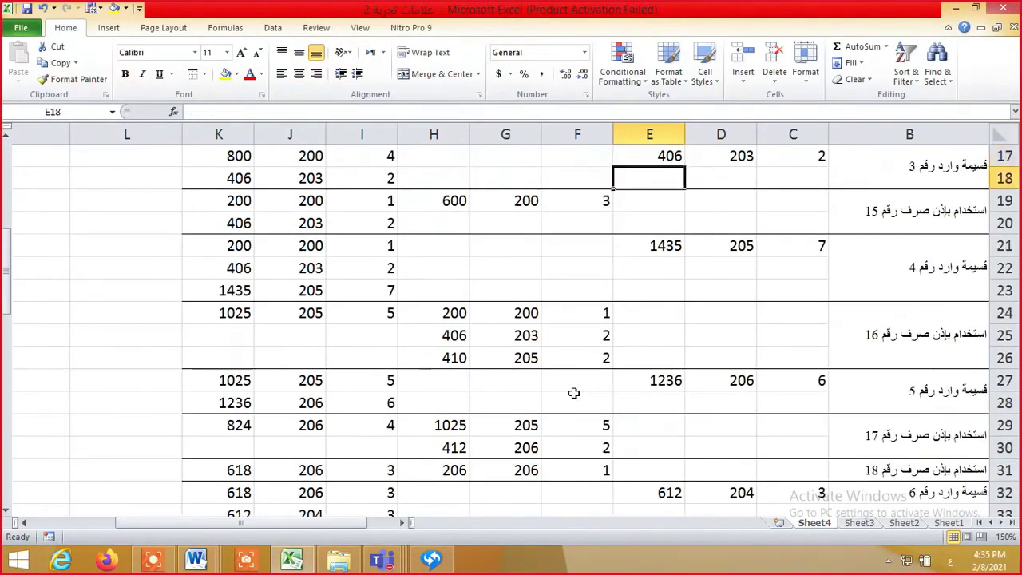
# Examine the receipts columns of the reference table from row 40 down to row 57
pyautogui.press('Down')
pyautogui.press('Down')
pyautogui.press('Down')
pyautogui.press('Down')
pyautogui.press('Down')
pyautogui.press('Down')
pyautogui.press('Down')
pyautogui.press('Down')
pyautogui.press('Down')
pyautogui.press('Down')
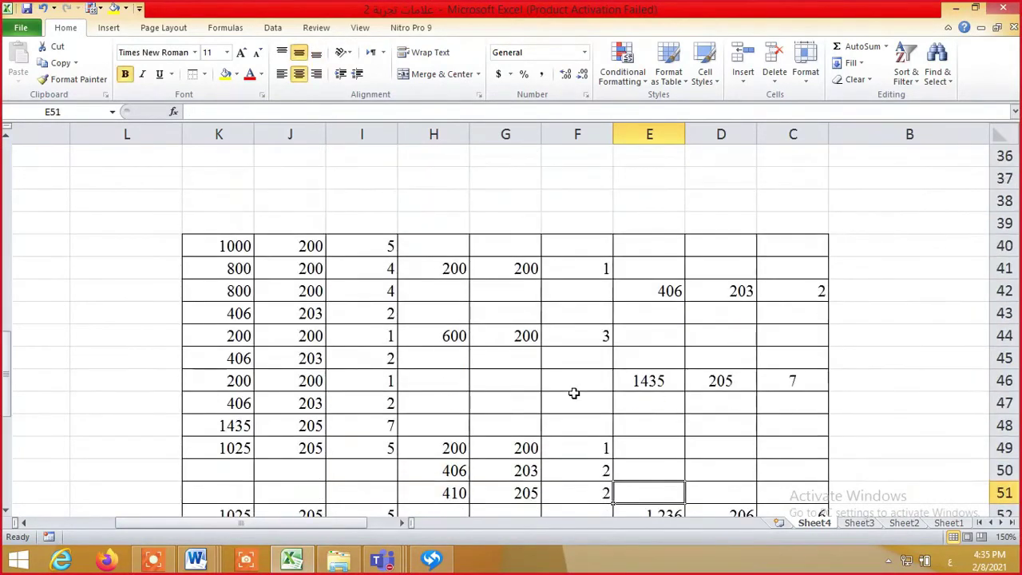
pyautogui.press('Down')
pyautogui.press('Down')
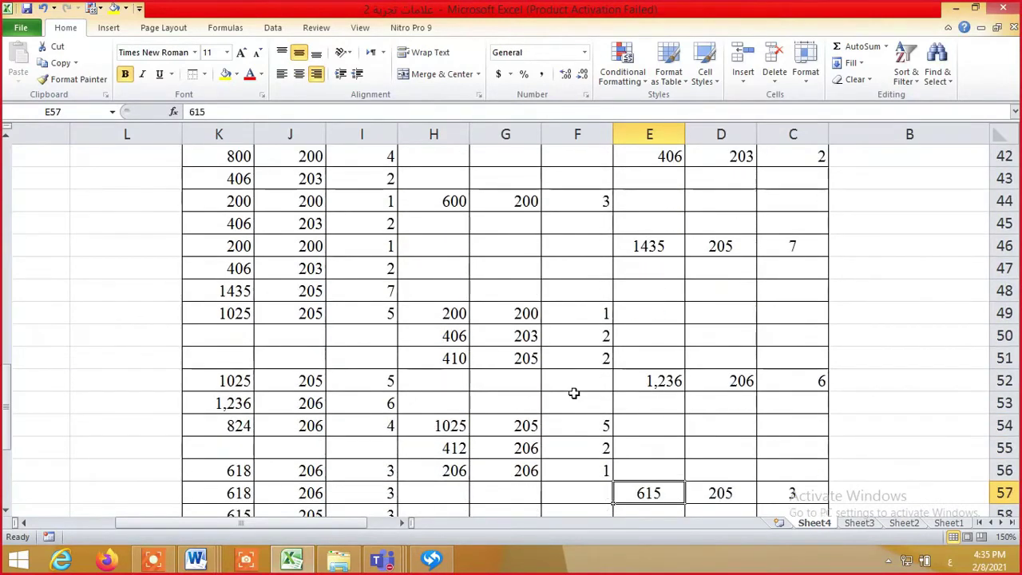
# Compare the reference table's receipts with the stock card's last entries and receipt totals in rows 27 to 34
pyautogui.press('Up')
pyautogui.press('Up')
pyautogui.press('Up')
pyautogui.press('Up')
pyautogui.press('Up')
pyautogui.press('Up')
pyautogui.press('Up')
pyautogui.press('Up')
pyautogui.press('Up')
pyautogui.press('Up')
pyautogui.press('Up')
pyautogui.press('Up')
pyautogui.press('Up')
pyautogui.press('Up')
pyautogui.press('Up')
pyautogui.press('Up')
pyautogui.press('Up')
pyautogui.press('Up')
pyautogui.press('Up')
pyautogui.press('Up')
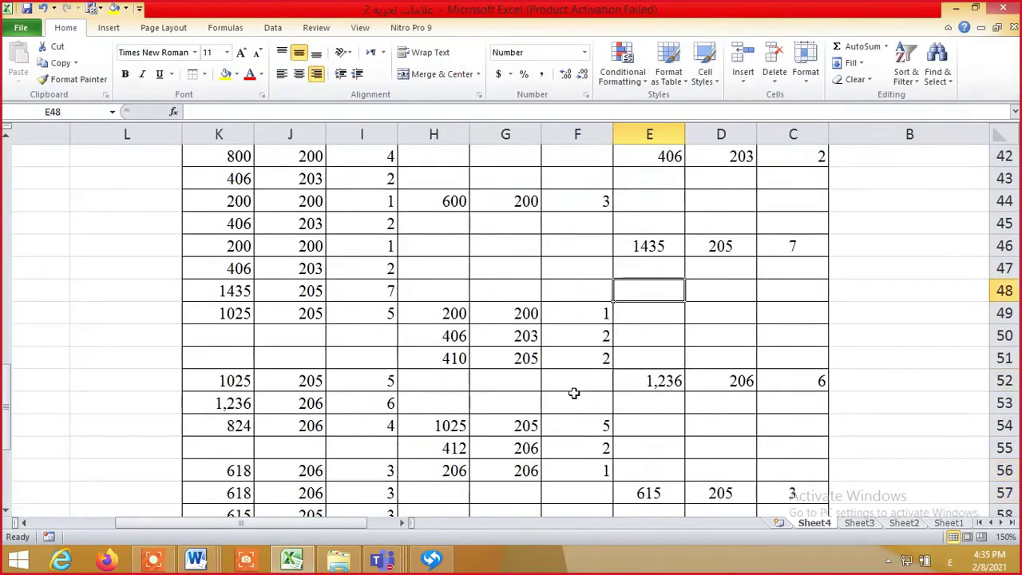
pyautogui.press('Down')
pyautogui.press('Down')
pyautogui.press('Down')
pyautogui.press('Down')
pyautogui.press('Down')
pyautogui.press('Down')
pyautogui.press('Down')
pyautogui.press('Down')
pyautogui.press('Down')
pyautogui.press('Down')
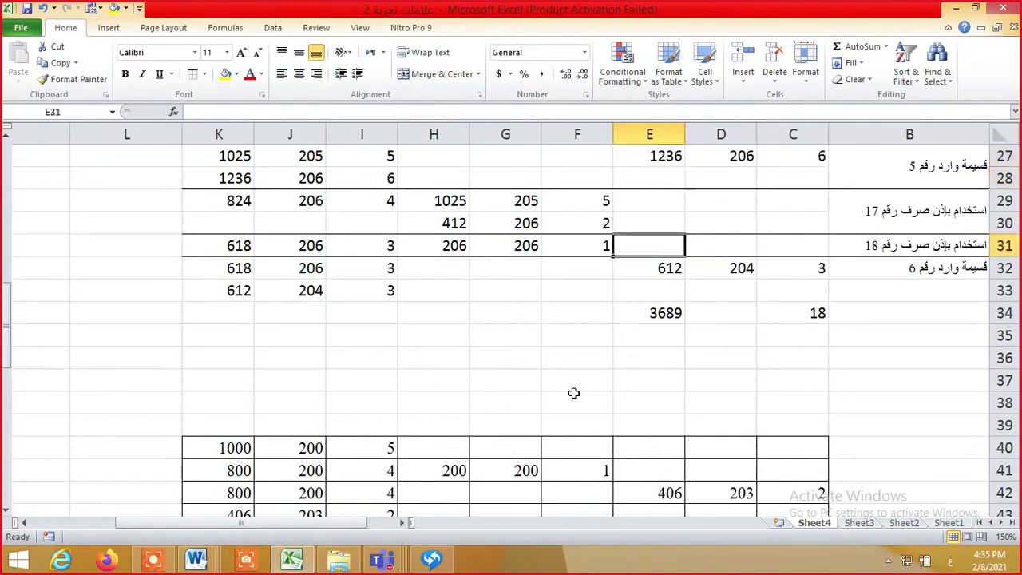
# Check the quantities and unit costs of the June transactions in rows 3 to 10 of the transaction list
pyautogui.press('Up')
pyautogui.press('Up')
pyautogui.press('Up')
pyautogui.press('Up')
pyautogui.press('Up')
pyautogui.press('Up')
pyautogui.press('Up')
pyautogui.press('Up')
pyautogui.press('Up')
pyautogui.press('Up')
pyautogui.press('Up')
pyautogui.press('Up')
pyautogui.press('Up')
pyautogui.press('Up')
pyautogui.press('Up')
pyautogui.press('Up')
pyautogui.press('Up')
pyautogui.press('Up')
pyautogui.press('Up')
pyautogui.press('Up')
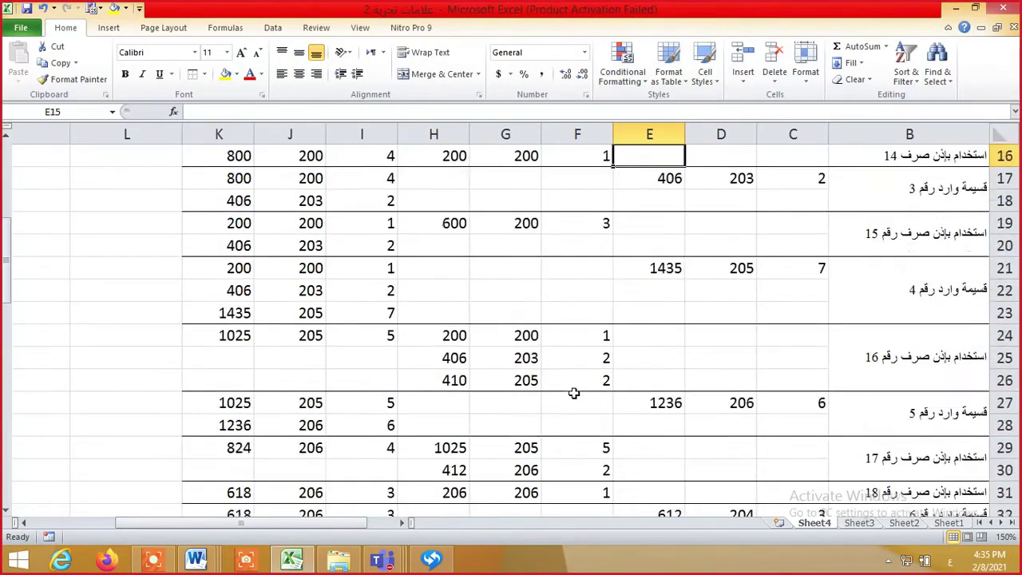
pyautogui.press('Down')
pyautogui.press('Down')
pyautogui.press('Down')
pyautogui.press('Down')
pyautogui.press('Down')
pyautogui.press('Down')
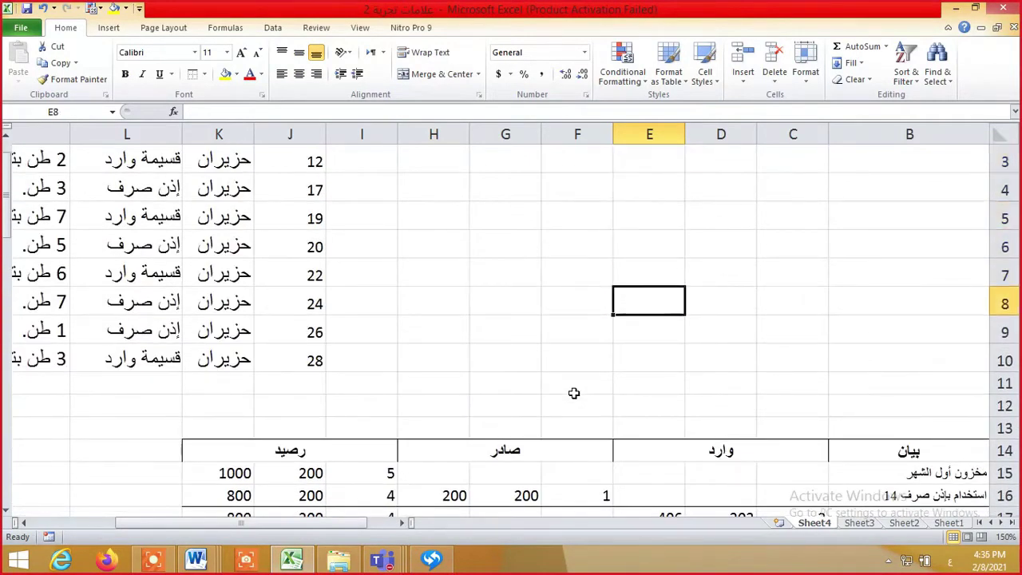
pyautogui.press('Left')
pyautogui.press('Left')
pyautogui.press('Left')
pyautogui.press('Left')
pyautogui.press('Left')
pyautogui.press('Left')
pyautogui.press('Left')
pyautogui.press('Left')
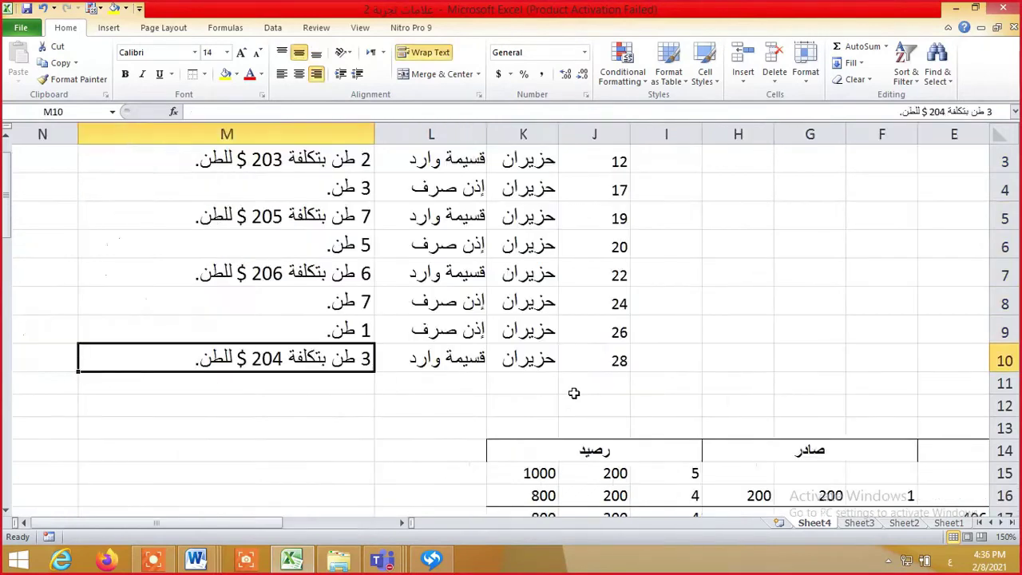
# Review the stock card's dates, descriptions, receipts, issues and balances from row 14 down to the totals in row 34
pyautogui.press('Down')
pyautogui.press('Down')
pyautogui.press('Down')
pyautogui.press('Down')
pyautogui.press('Down')
pyautogui.press('Down')
pyautogui.press('Down')
pyautogui.press('Down')
pyautogui.press('Down')
pyautogui.press('Down')
pyautogui.press('Down')
pyautogui.press('Down')
pyautogui.press('Down')
pyautogui.press('Down')
pyautogui.press('Down')
pyautogui.press('Down')
pyautogui.press('Down')
pyautogui.press('Down')
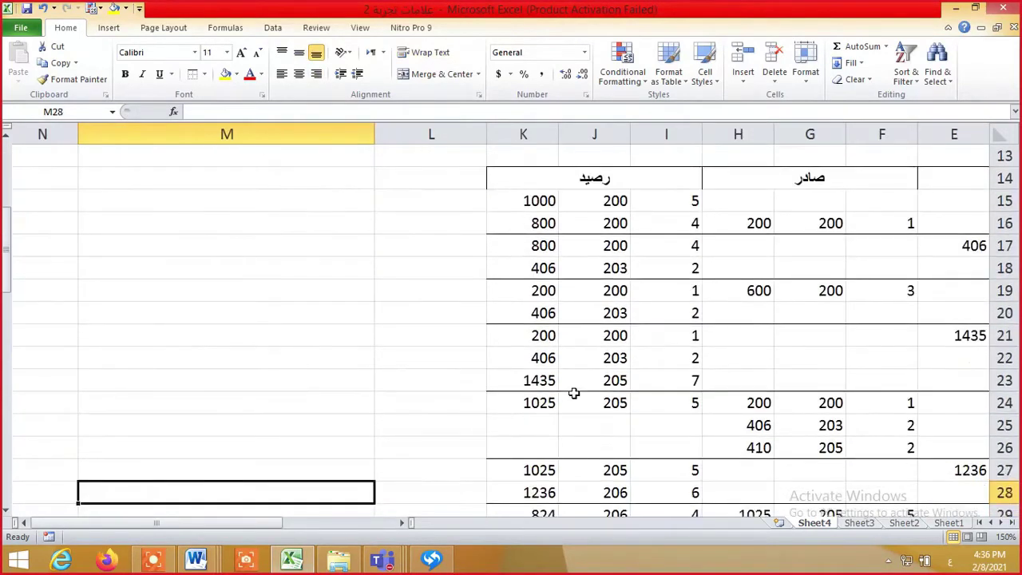
pyautogui.press('Left')
pyautogui.press('Left')
pyautogui.press('Left')
pyautogui.press('Home')
pyautogui.press('Left')
pyautogui.press('Left')
pyautogui.press('Left')
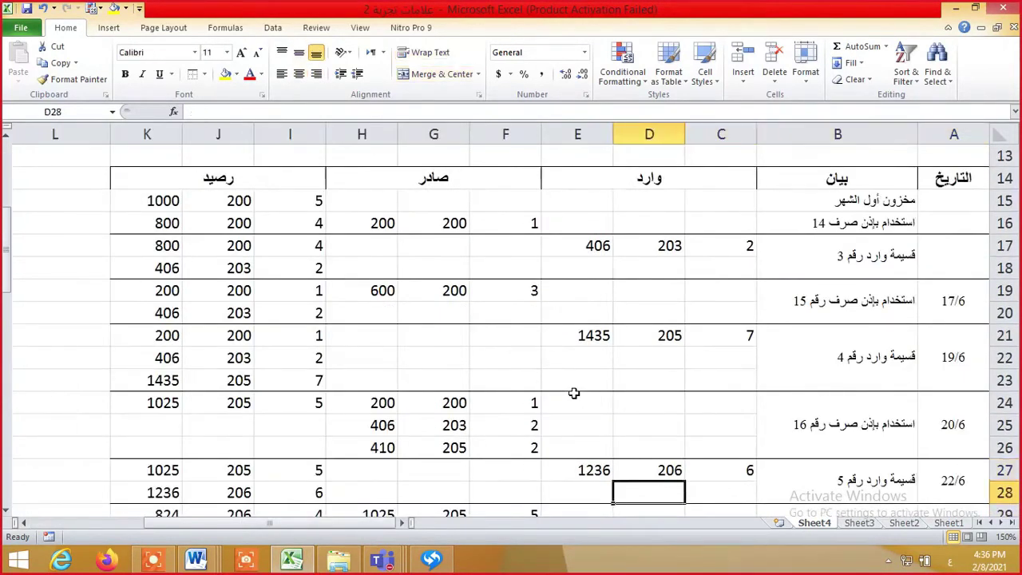
pyautogui.press('Down')
pyautogui.press('Down')
pyautogui.press('Down')
pyautogui.press('Down')
pyautogui.press('Down')
pyautogui.press('Down')
pyautogui.press('Down')
pyautogui.press('Down')
pyautogui.press('Down')
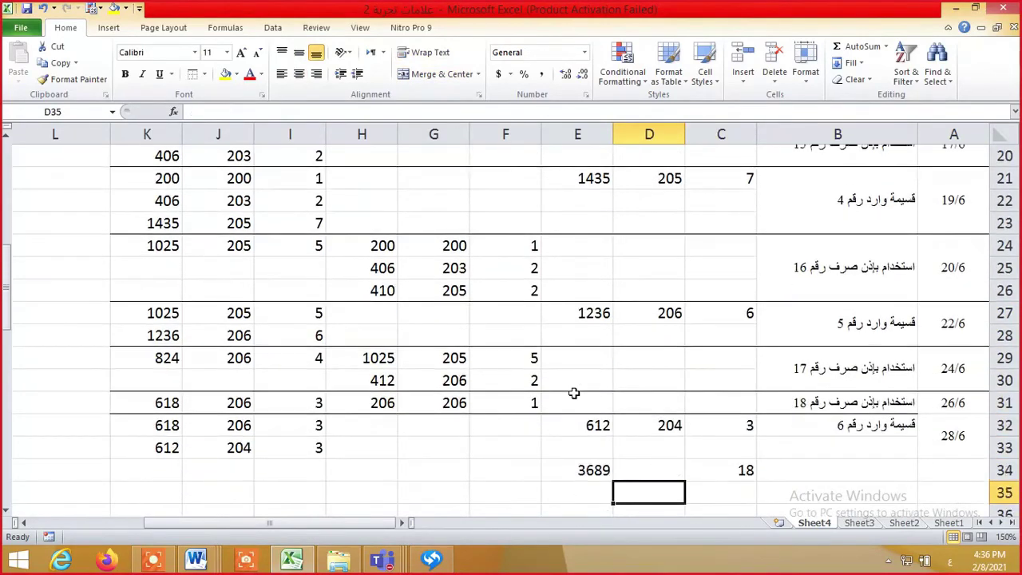
# AutoSum the issue quantities in column F and the issue values in column H into row 34
pyautogui.press('Down')
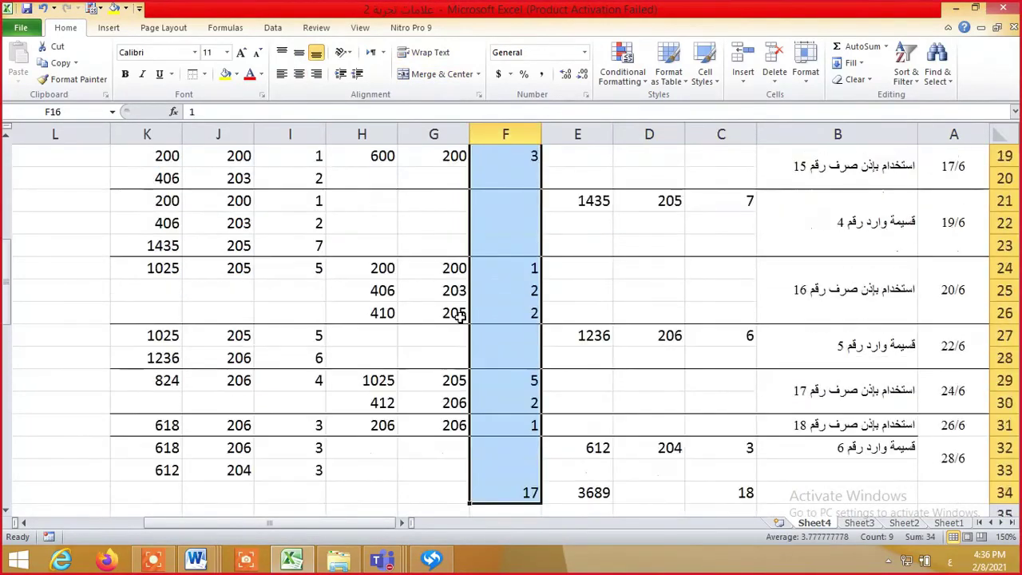
pyautogui.scroll(3, 462, 314)
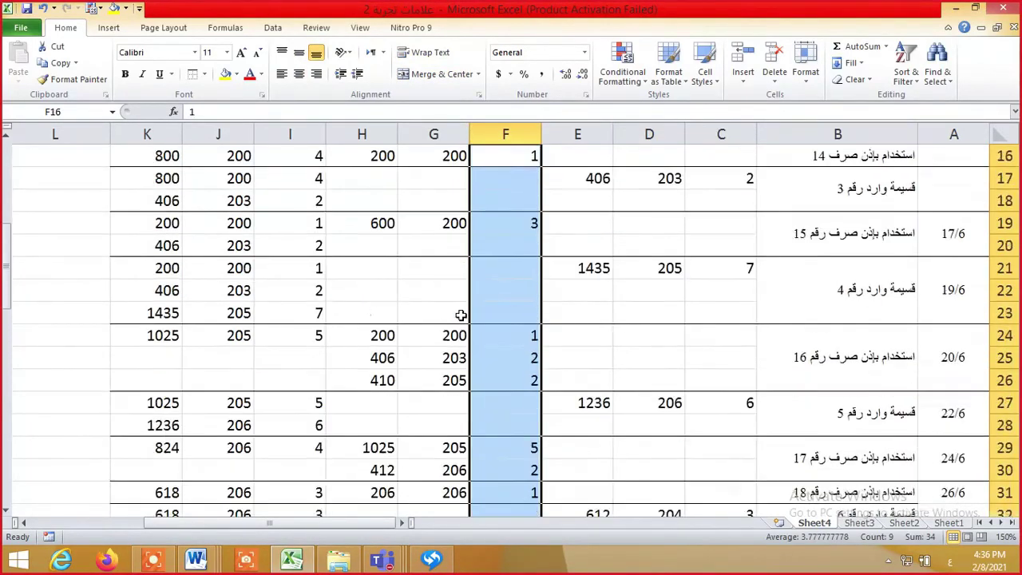
pyautogui.moveTo(367, 296); pyautogui.dragTo(349, 483)
pyautogui.click(856, 47)
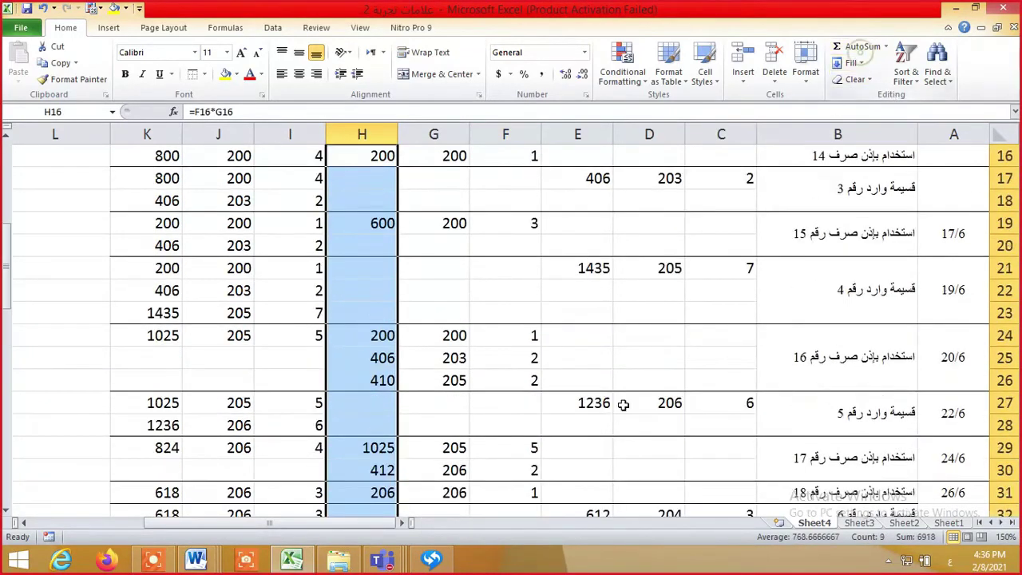
pyautogui.scroll(-4, 612, 423)
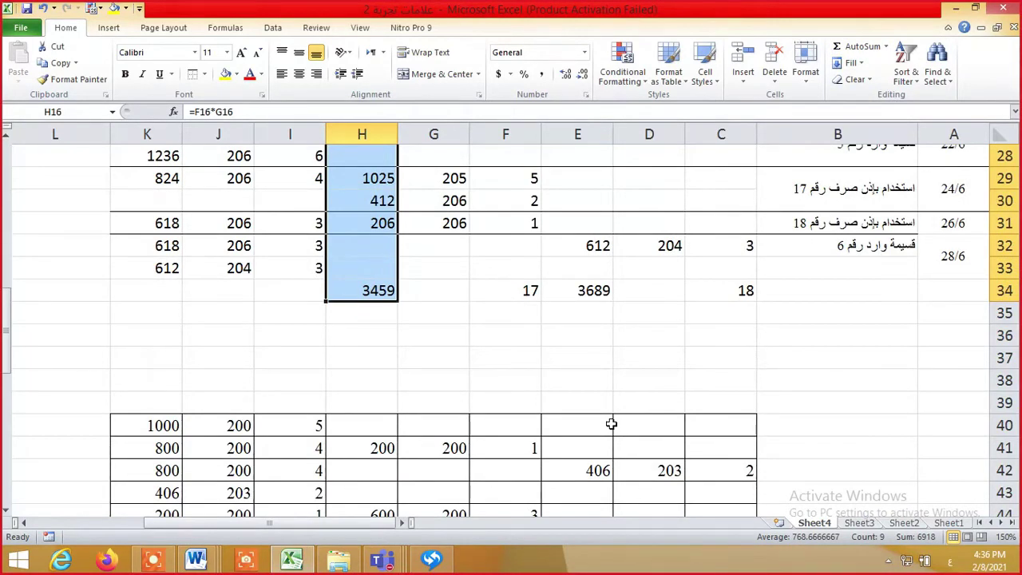
# Enter the formula =I32+I32 in I34 for the closing balance quantity
pyautogui.click(300, 286)
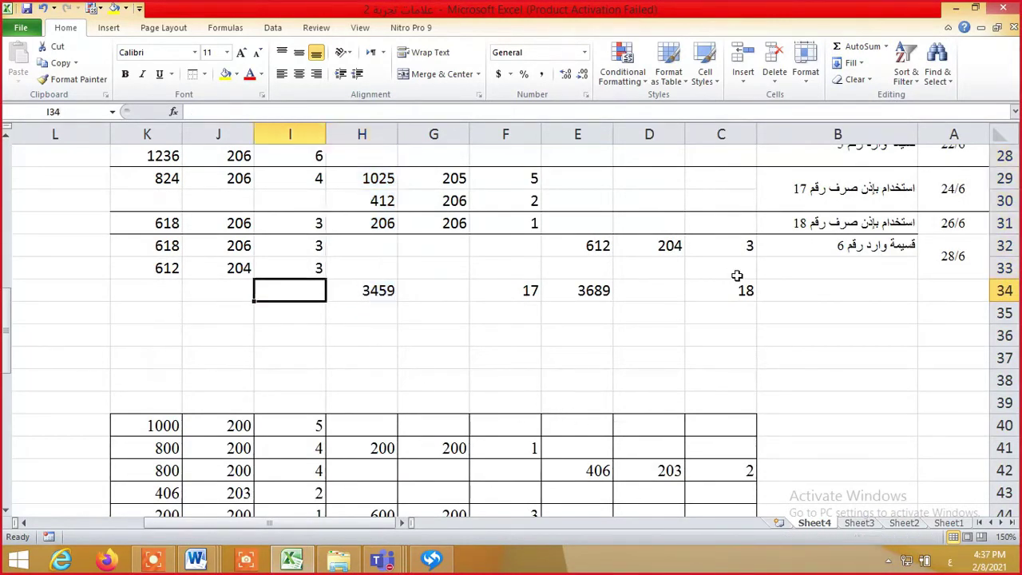
pyautogui.write('-')
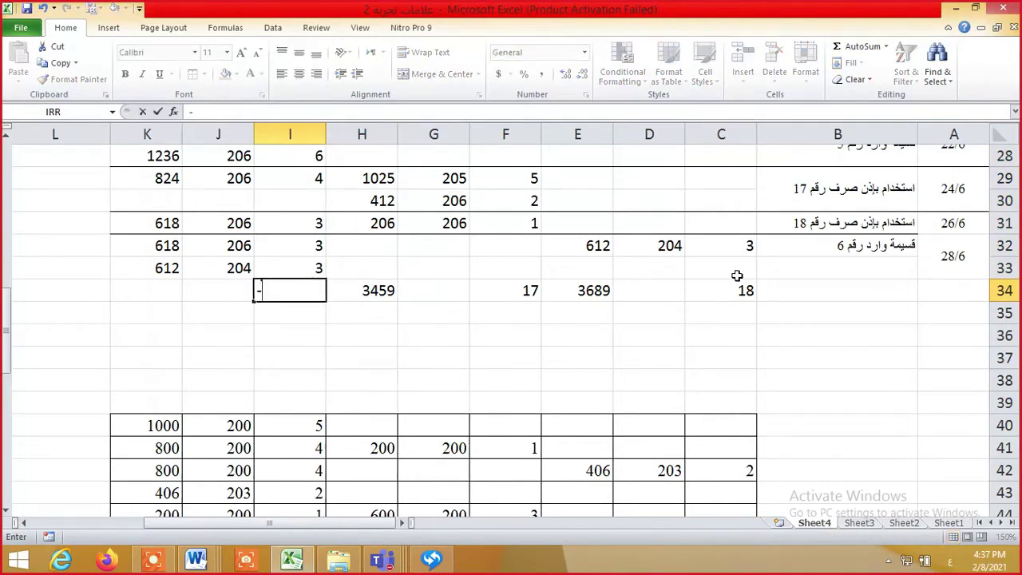
pyautogui.press('Up')
pyautogui.press('Down')
pyautogui.press('Escape')
pyautogui.write('=')
pyautogui.press('Up')
pyautogui.press('Up')
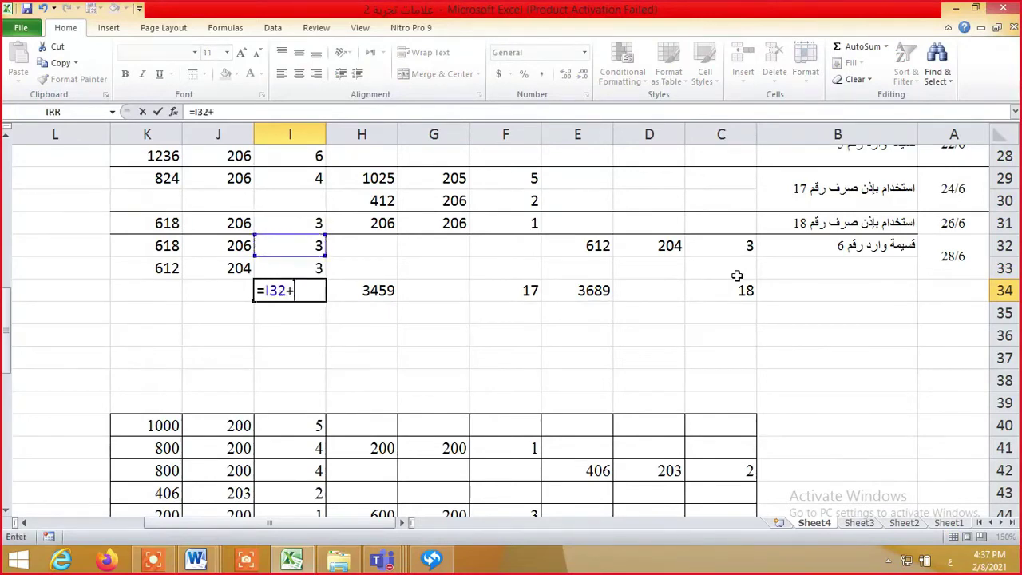
pyautogui.write('+')
pyautogui.press('Up')
pyautogui.press('Up')
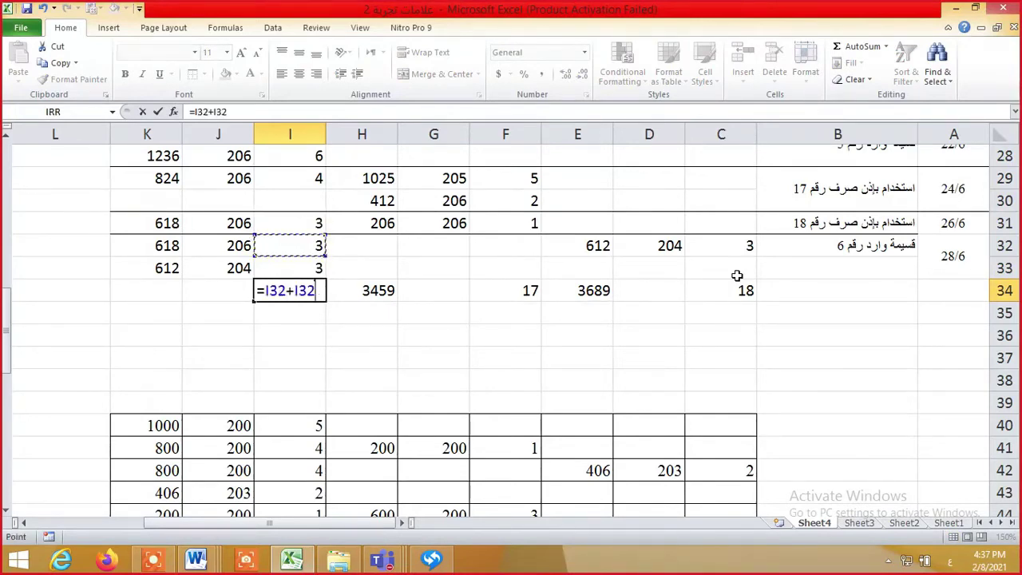
pyautogui.press('Return')
pyautogui.press('Up')
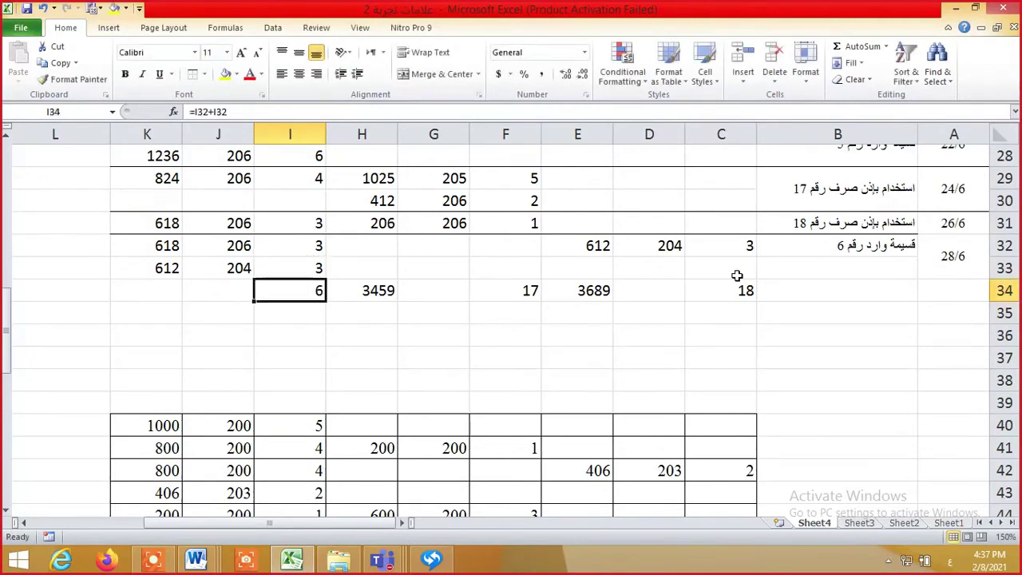
# Add the two closing balance values in K34 by summing K32 and K33
pyautogui.press('Left')
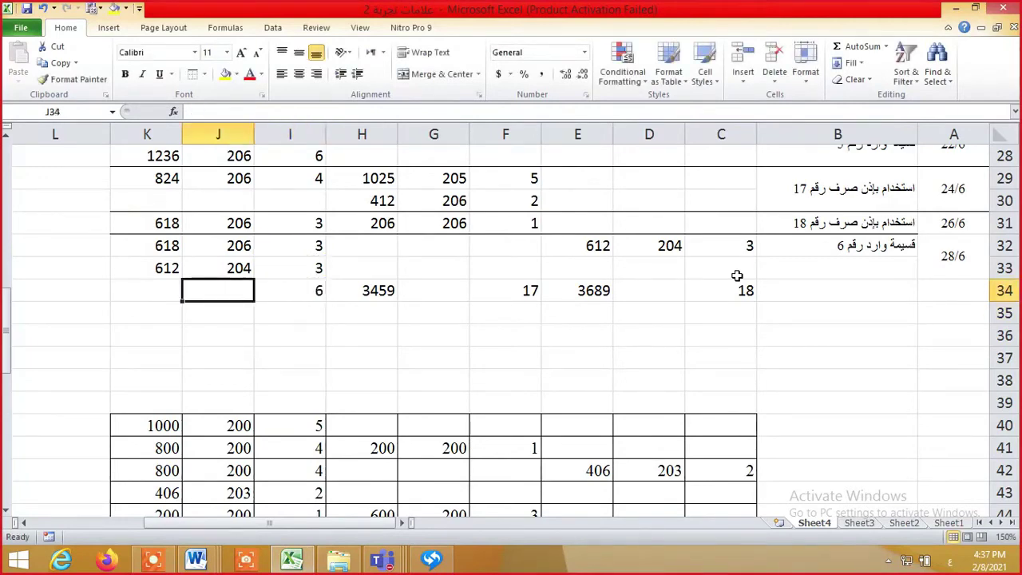
pyautogui.press('Left')
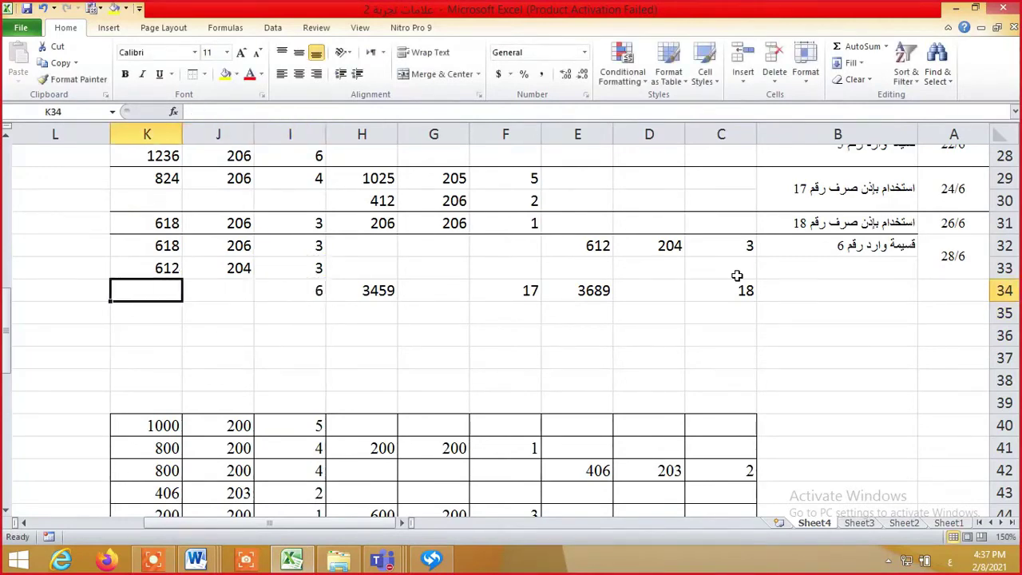
pyautogui.write('=')
pyautogui.press('Up')
pyautogui.press('Up')
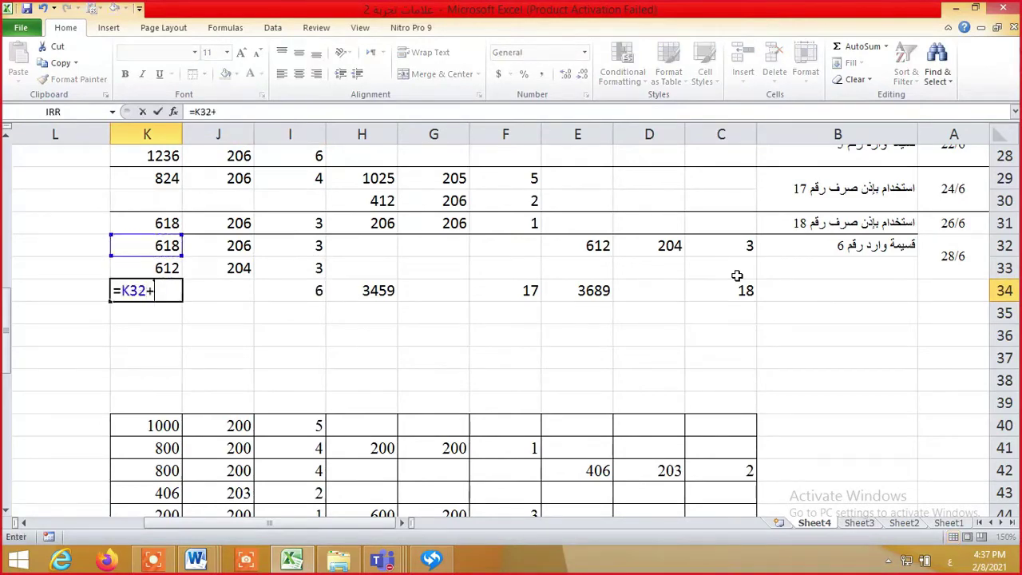
pyautogui.write('+')
pyautogui.press('Up')
pyautogui.press('Return')
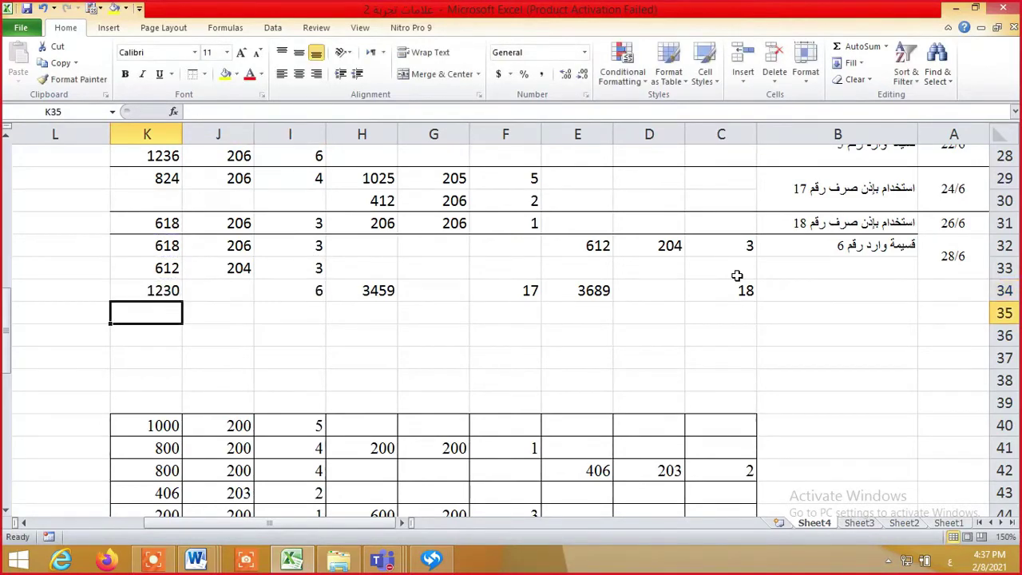
# Link C36 below the stock card to the opening balance quantity in I15
pyautogui.press('Right')
pyautogui.press('Right')
pyautogui.press('Right')
pyautogui.press('Right')
pyautogui.press('Right')
pyautogui.press('Right')
pyautogui.press('Down')
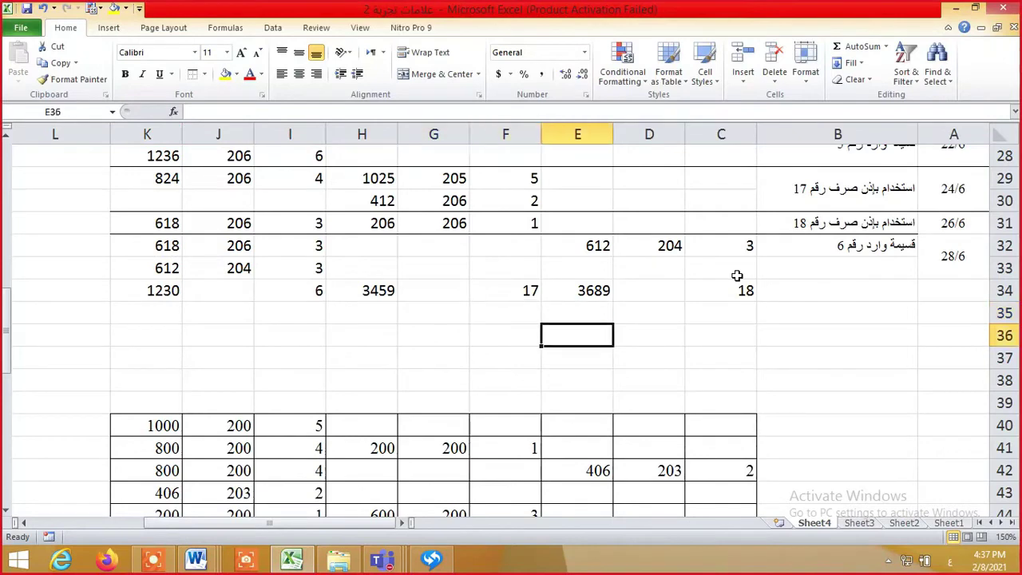
pyautogui.press('Right')
pyautogui.press('Right')
pyautogui.write('-')
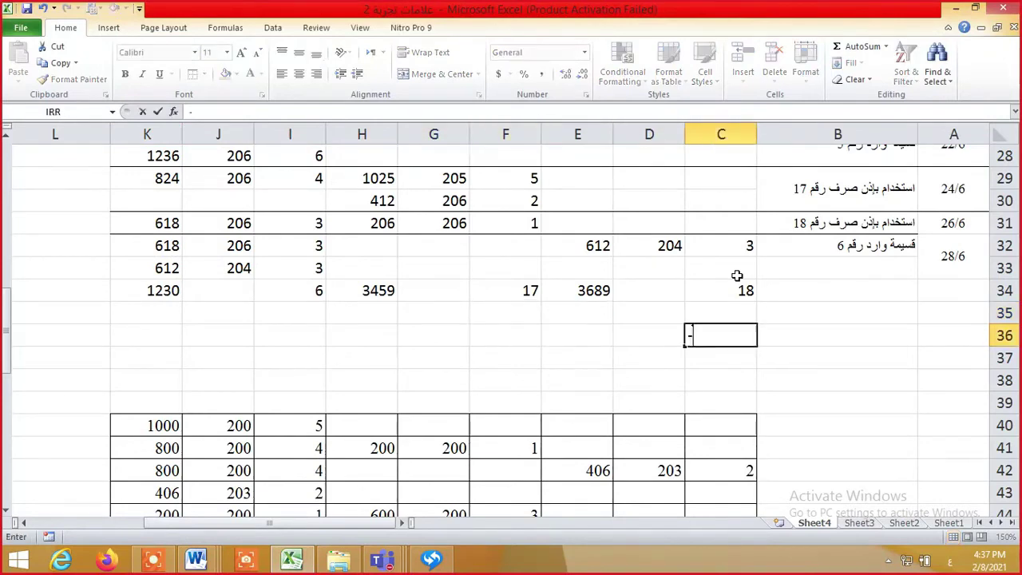
pyautogui.press('BackSpace')
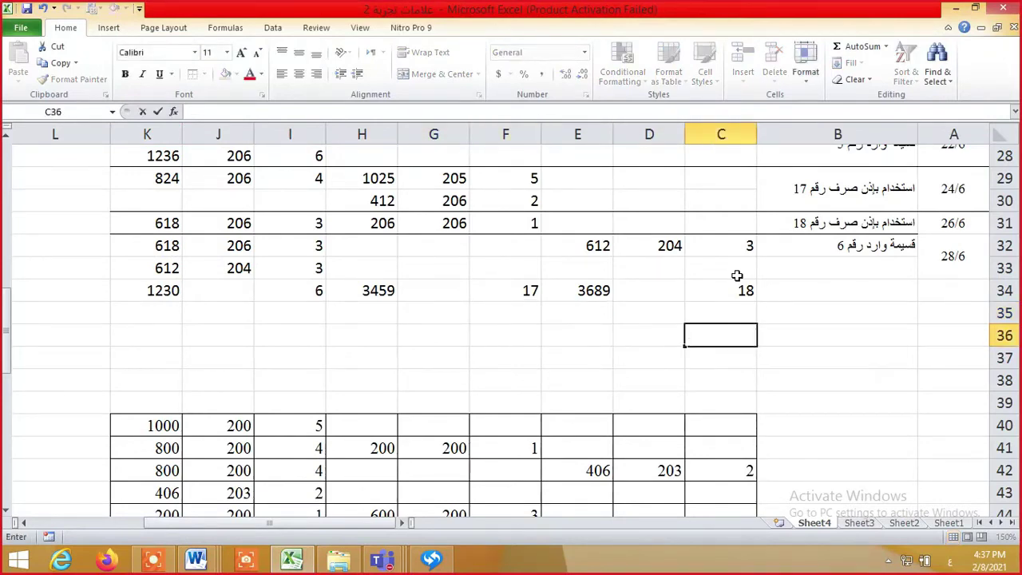
pyautogui.write('-')
pyautogui.press('BackSpace')
pyautogui.write('=')
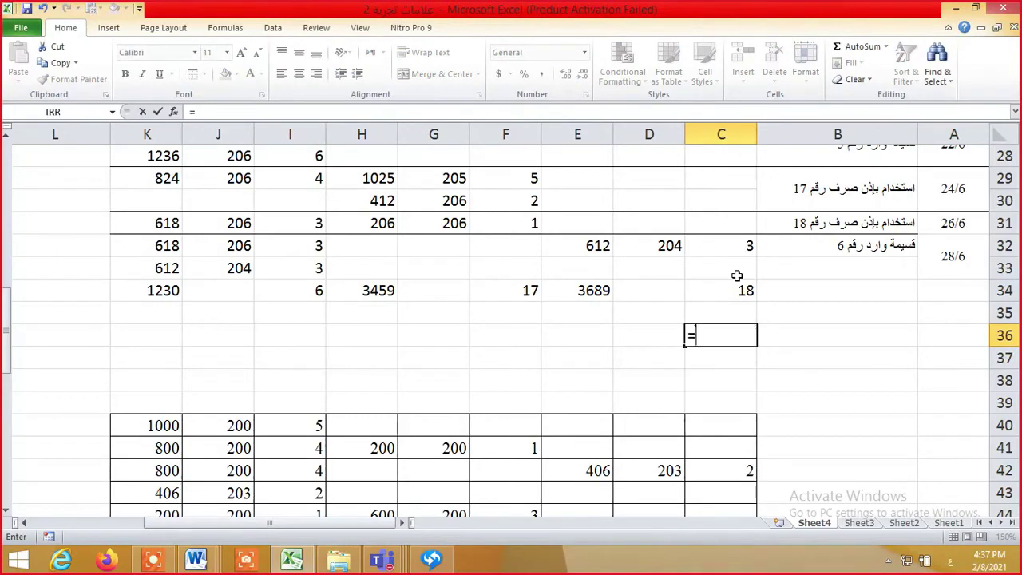
pyautogui.press('Up')
pyautogui.press('Up')
pyautogui.press('Up')
pyautogui.press('Up')
pyautogui.press('Up')
pyautogui.press('Up')
pyautogui.press('Up')
pyautogui.press('Up')
pyautogui.press('Up')
pyautogui.press('Up')
pyautogui.press('Up')
pyautogui.press('Up')
pyautogui.press('Up')
pyautogui.press('Up')
pyautogui.press('Up')
pyautogui.press('Up')
pyautogui.press('Up')
pyautogui.press('Up')
pyautogui.press('Up')
pyautogui.press('Up')
pyautogui.press('Up')
pyautogui.press('Up')
pyautogui.press('Up')
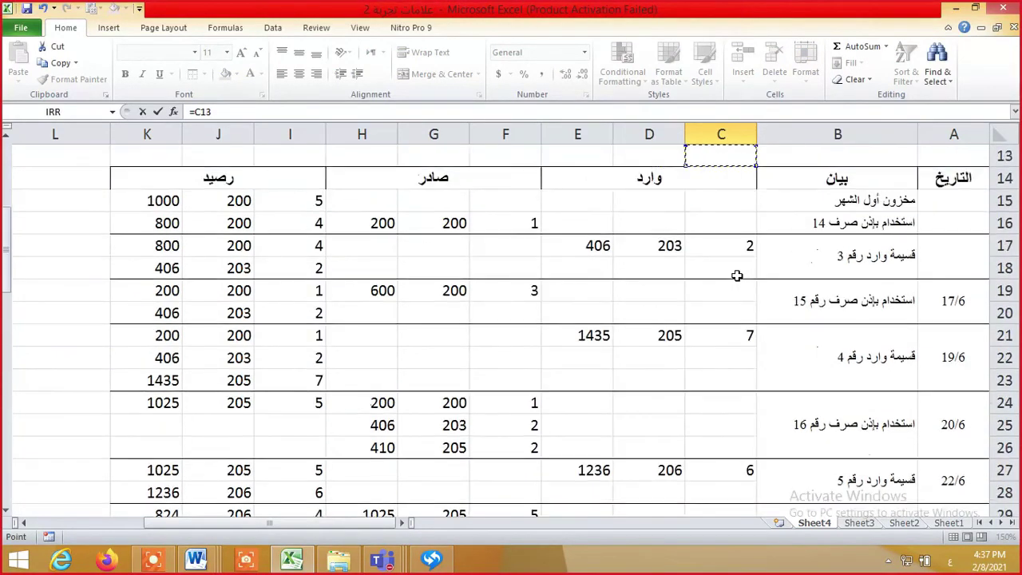
pyautogui.press('Down')
pyautogui.press('Down')
pyautogui.press('Down')
pyautogui.press('Left')
pyautogui.press('Left')
pyautogui.press('Left')
pyautogui.press('Left')
pyautogui.press('Left')
pyautogui.press('Left')
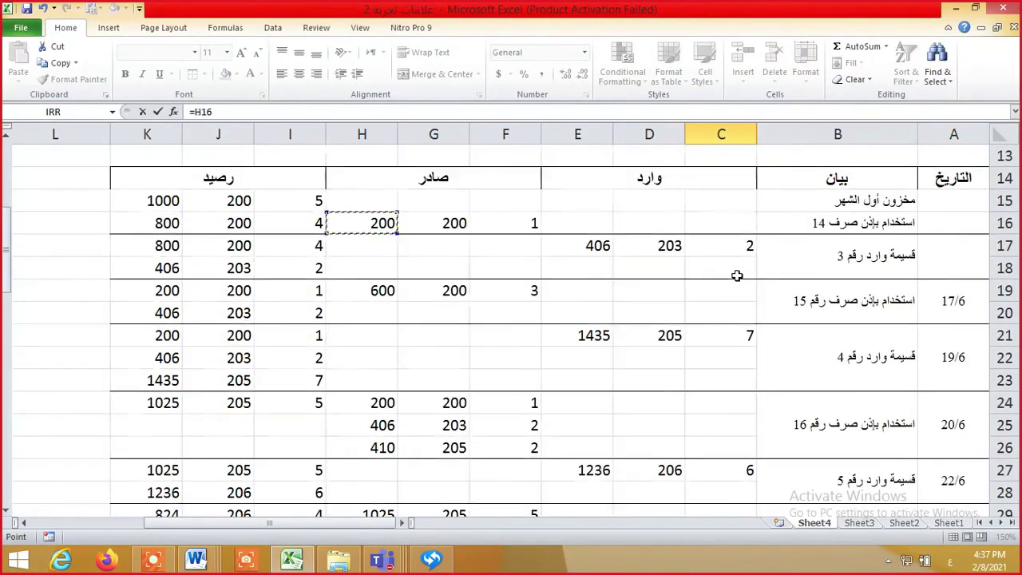
pyautogui.press('Up')
pyautogui.press('Return')
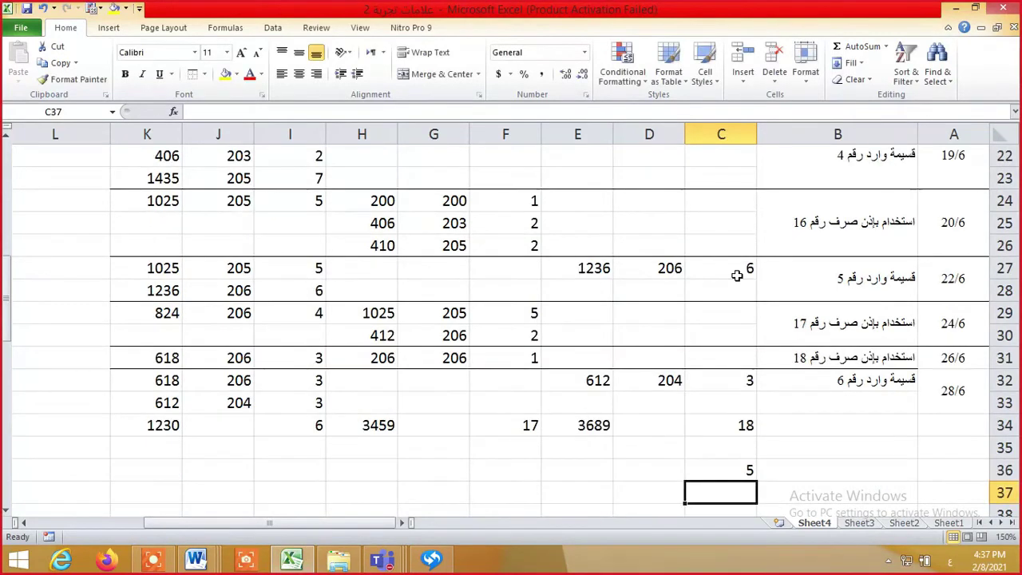
# Link D36 to the total receipts quantity with the formula =C34
pyautogui.press('Up')
pyautogui.press('Left')
pyautogui.press('BackSpace')
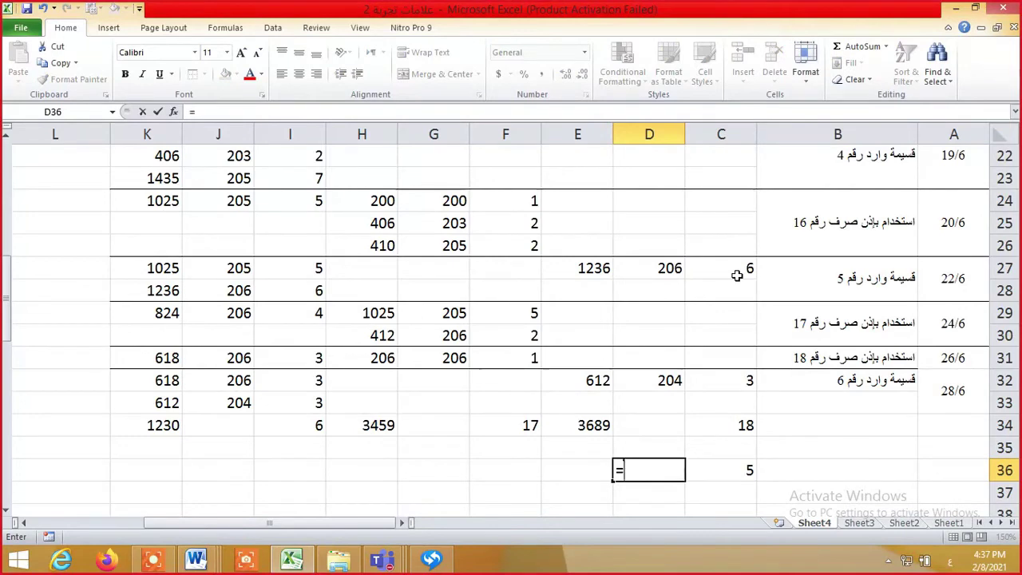
pyautogui.write('=')
pyautogui.press('Up')
pyautogui.press('Up')
pyautogui.press('Left')
pyautogui.press('Return')
pyautogui.press('Up')
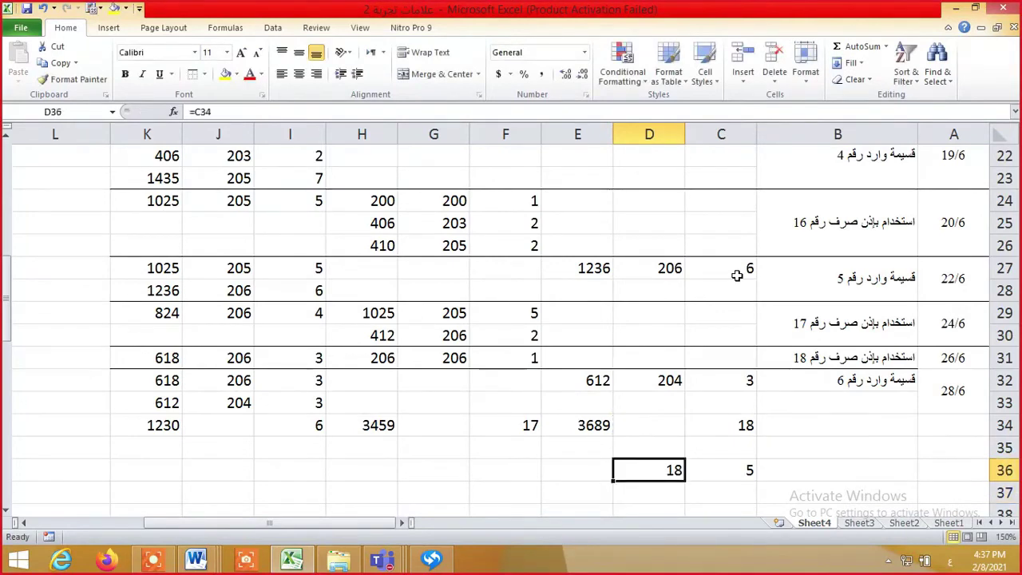
# Link E36 to the total issues quantity in F34
pyautogui.press('Left')
pyautogui.write('=')
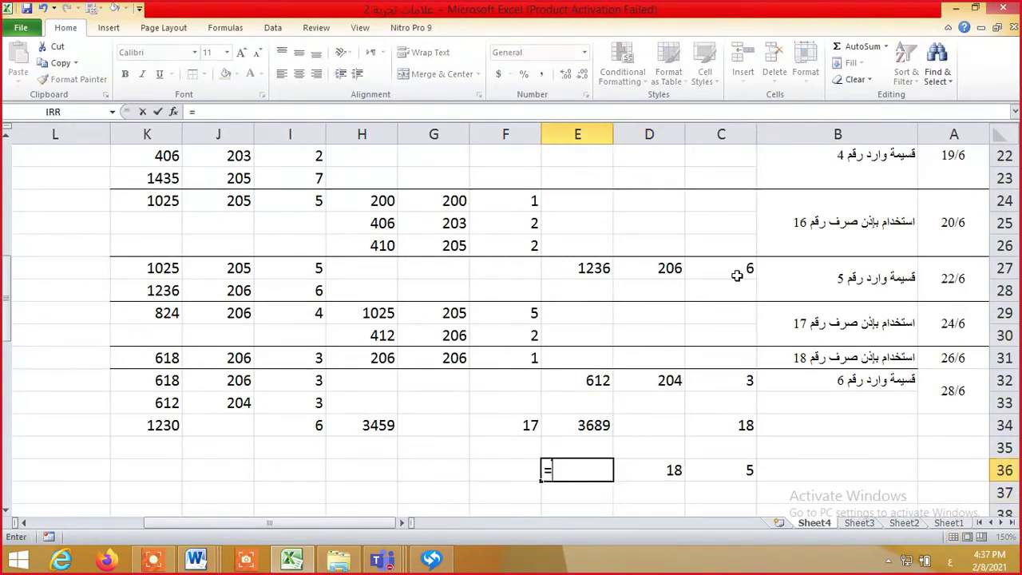
pyautogui.press('Up')
pyautogui.press('Up')
pyautogui.press('Left')
pyautogui.press('Return')
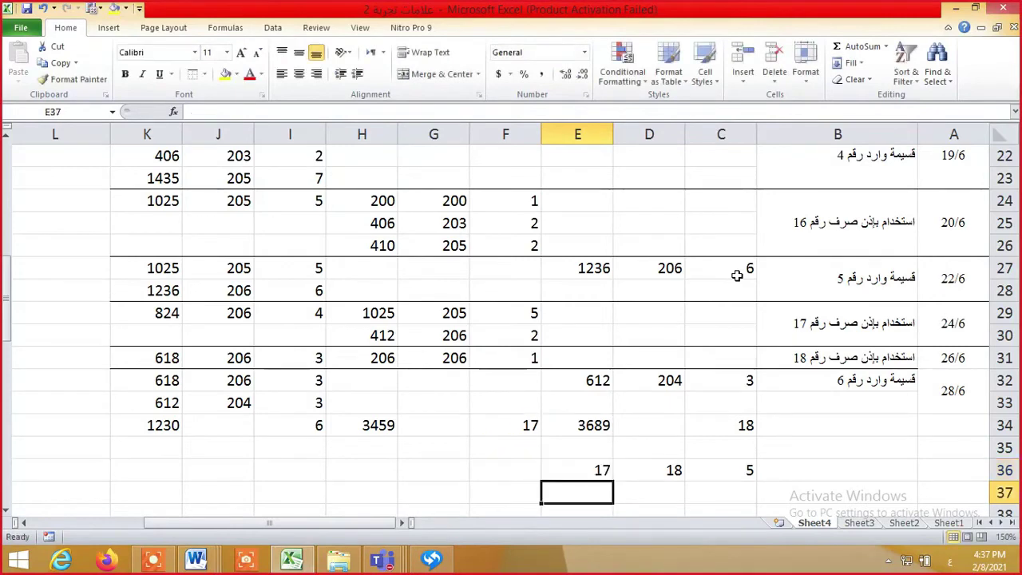
# Compute the closing quantity in F36 with the formula =C36+D36-E36, adding opening stock and receipts and subtracting issues
pyautogui.press('Up')
pyautogui.press('Left')
pyautogui.write('=')
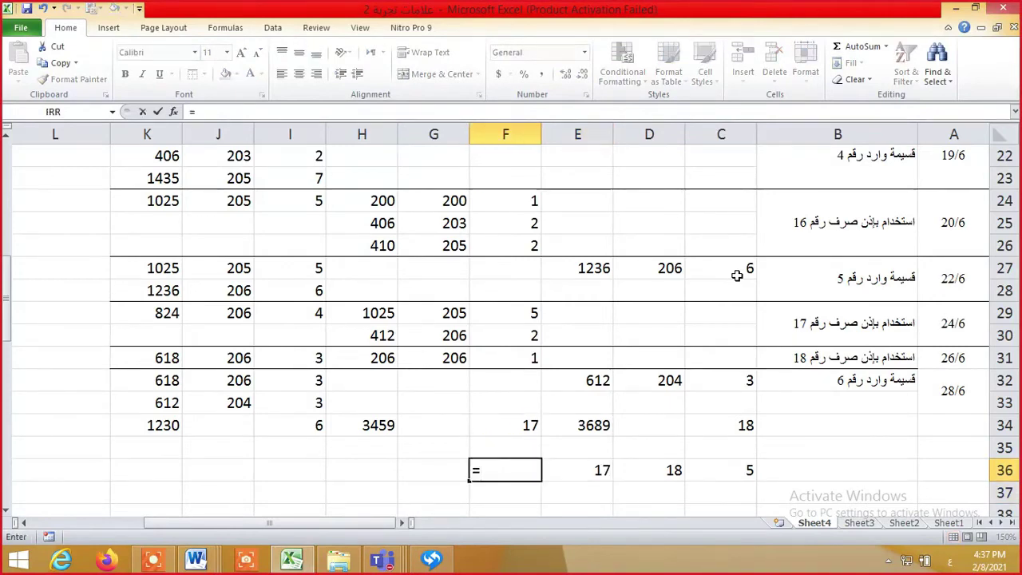
pyautogui.press('Left')
pyautogui.press('Left')
pyautogui.press('Left')
pyautogui.write('+')
pyautogui.press('Left')
pyautogui.press('Left')
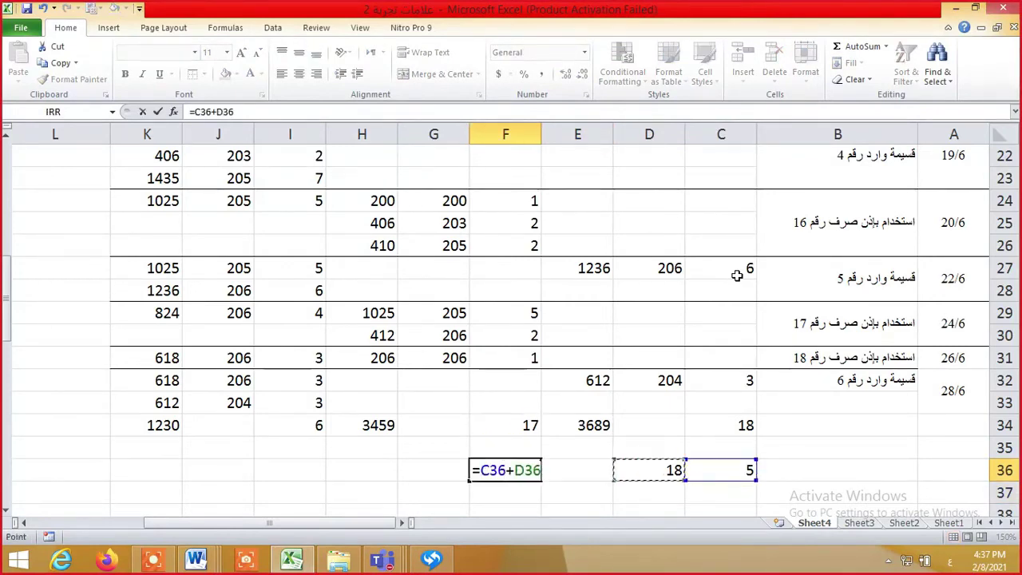
pyautogui.write('-')
pyautogui.press('Left')
pyautogui.press('Return')
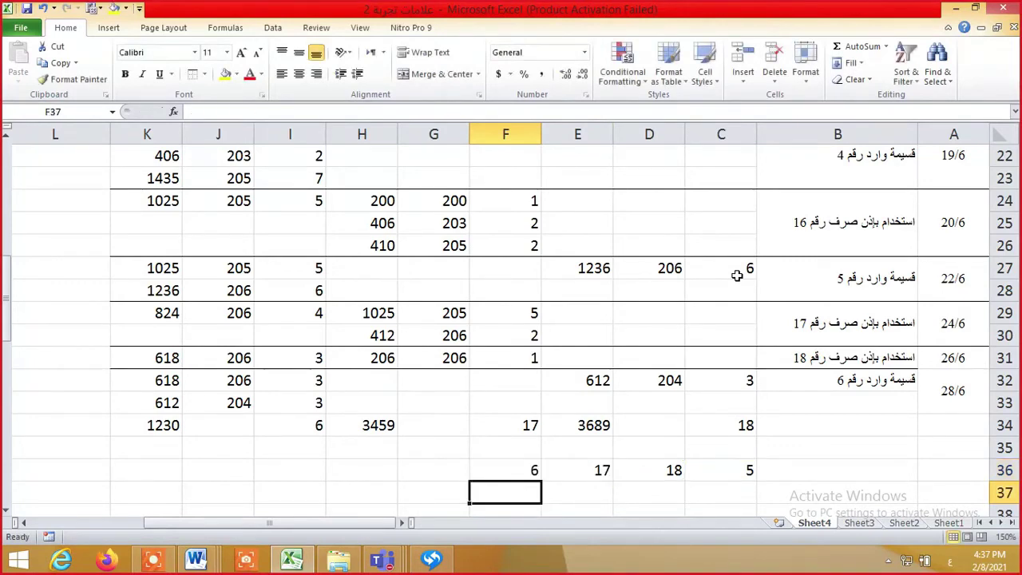
# Compare the computed closing quantity in F36 with the closing balance totals in row 34
pyautogui.press('Up')
pyautogui.press('Up')
pyautogui.press('Left')
pyautogui.press('Left')
pyautogui.press('Up')
pyautogui.press('Left')
pyautogui.press('Left')
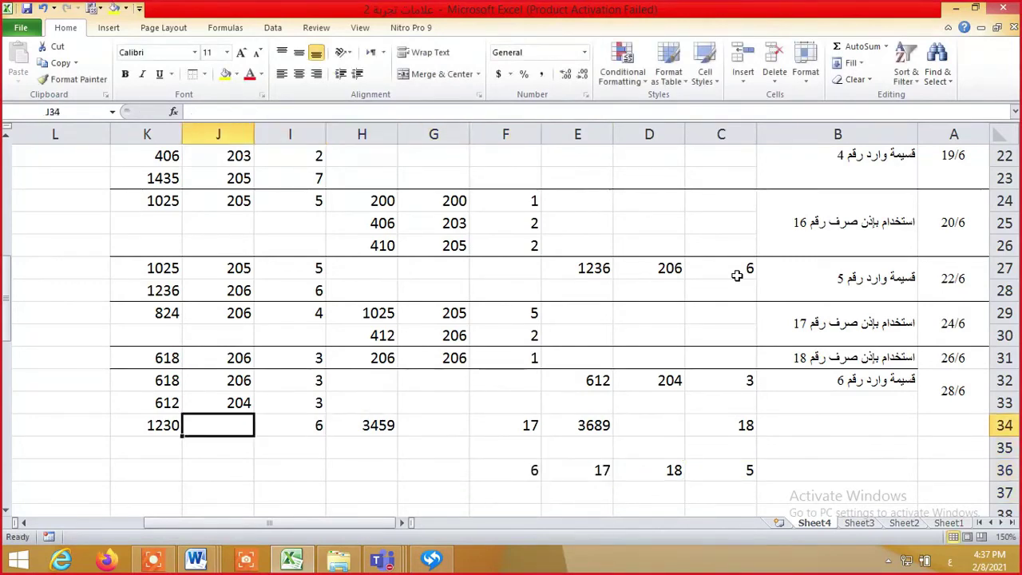
pyautogui.press('Down')
pyautogui.press('Up')
pyautogui.press('Left')
pyautogui.press('Down')
pyautogui.press('Left')
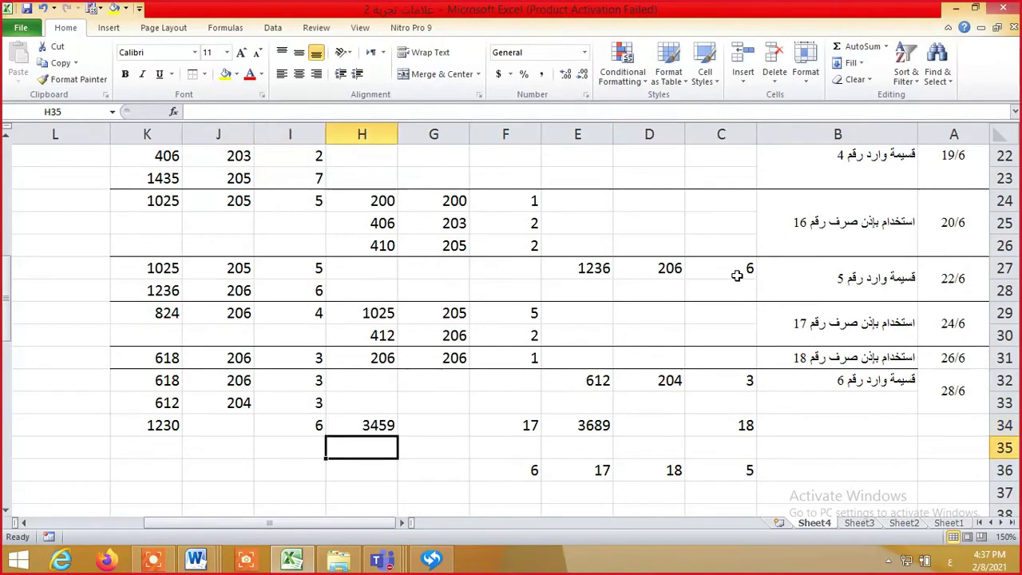
# Link C37 to the opening balance value with the formula =K15
pyautogui.press('Down')
pyautogui.press('Down')
pyautogui.press('Left')
pyautogui.press('Right')
pyautogui.press('Right')
pyautogui.press('Right')
pyautogui.press('Right')
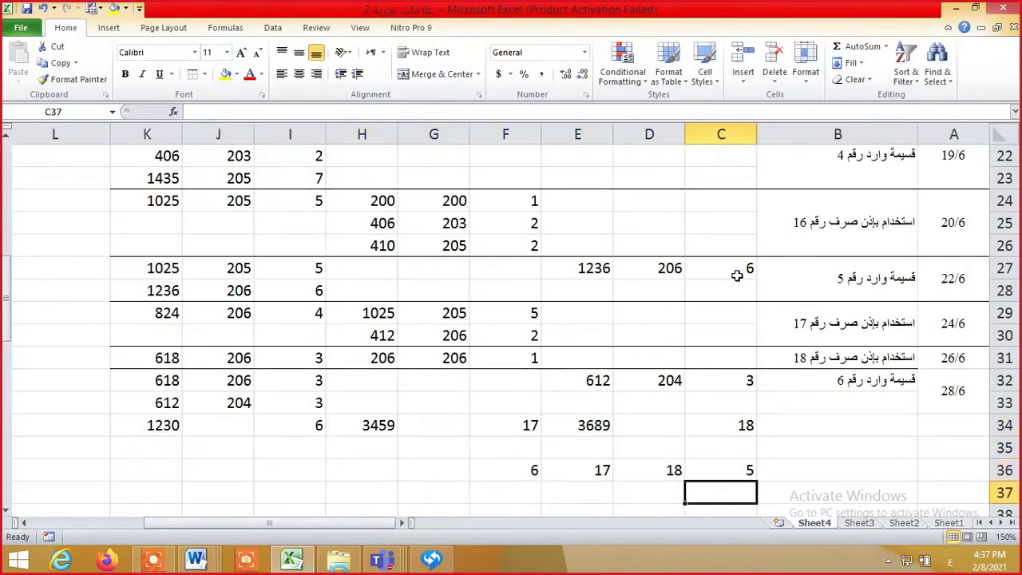
pyautogui.write('=')
pyautogui.press('Up')
pyautogui.press('Up')
pyautogui.press('Up')
pyautogui.press('Up')
pyautogui.press('Up')
pyautogui.press('Up')
pyautogui.press('Up')
pyautogui.press('Up')
pyautogui.press('Up')
pyautogui.press('Up')
pyautogui.press('Up')
pyautogui.press('Up')
pyautogui.press('Up')
pyautogui.press('Up')
pyautogui.press('Up')
pyautogui.press('Up')
pyautogui.press('Up')
pyautogui.press('Up')
pyautogui.press('Up')
pyautogui.press('Up')
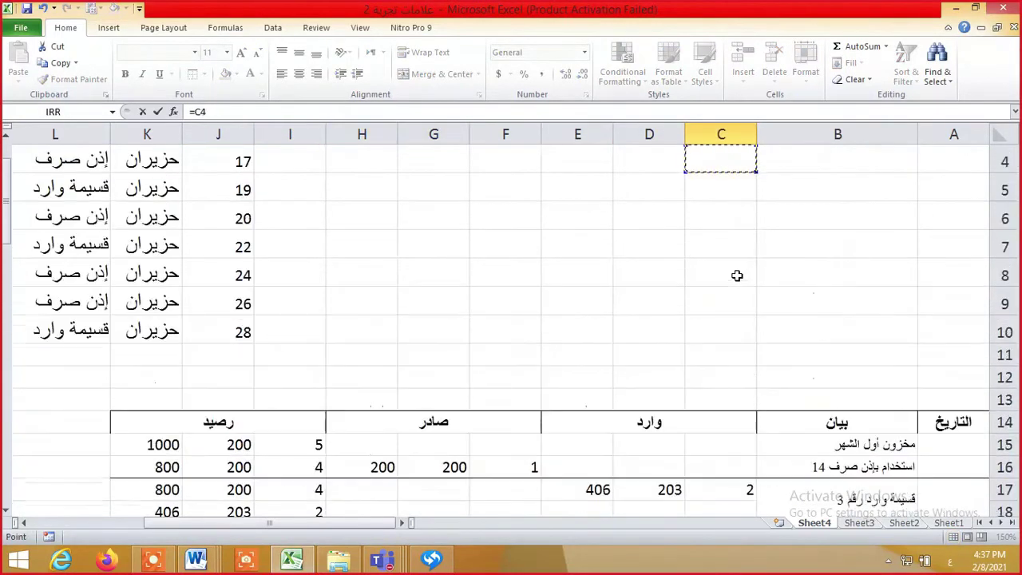
pyautogui.press('Down')
pyautogui.press('Down')
pyautogui.press('Down')
pyautogui.press('Down')
pyautogui.press('Down')
pyautogui.press('Down')
pyautogui.press('Down')
pyautogui.press('Down')
pyautogui.press('Down')
pyautogui.press('Down')
pyautogui.press('Down')
pyautogui.press('Down')
pyautogui.press('Down')
pyautogui.press('Down')
pyautogui.press('Down')
pyautogui.press('Down')
pyautogui.press('Up')
pyautogui.press('Up')
pyautogui.press('Up')
pyautogui.press('Up')
pyautogui.press('Left')
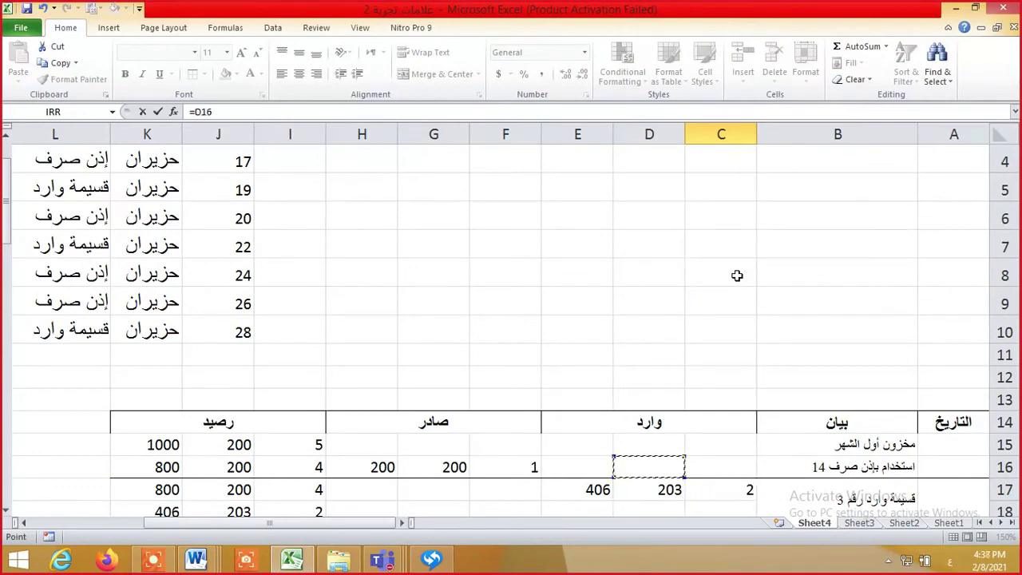
pyautogui.press('Up')
pyautogui.press('Left')
pyautogui.press('Left')
pyautogui.press('Left')
pyautogui.press('Left')
pyautogui.press('Left')
pyautogui.press('Left')
pyautogui.press('Left')
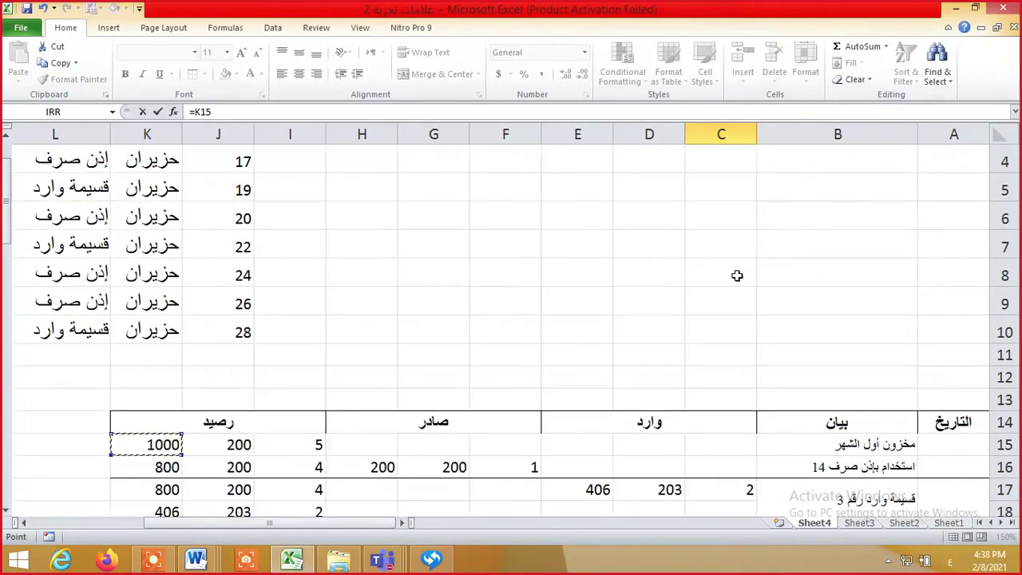
pyautogui.press('Return')
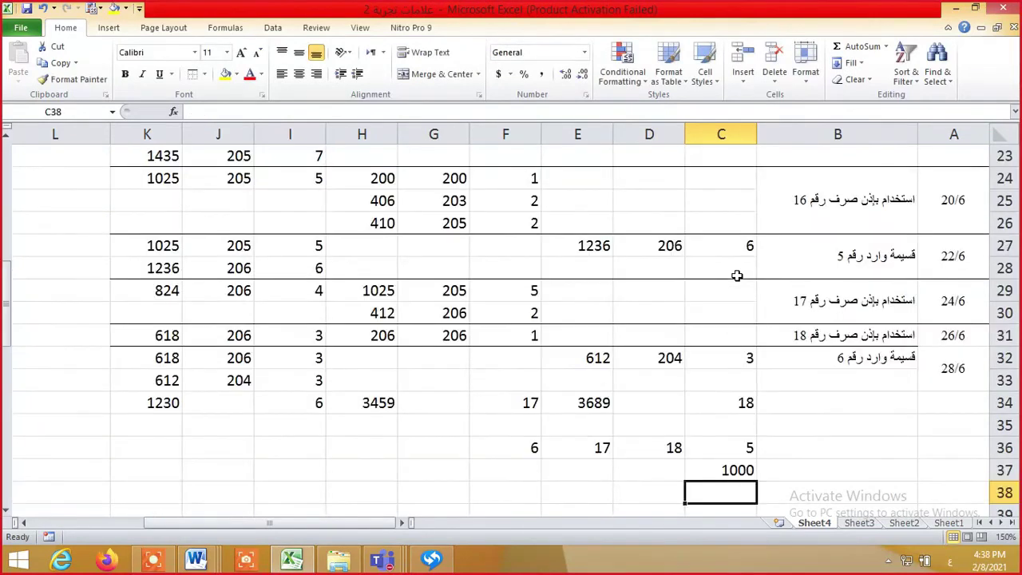
# Link D37 to the total receipts value in E34
pyautogui.press('Up')
pyautogui.press('Left')
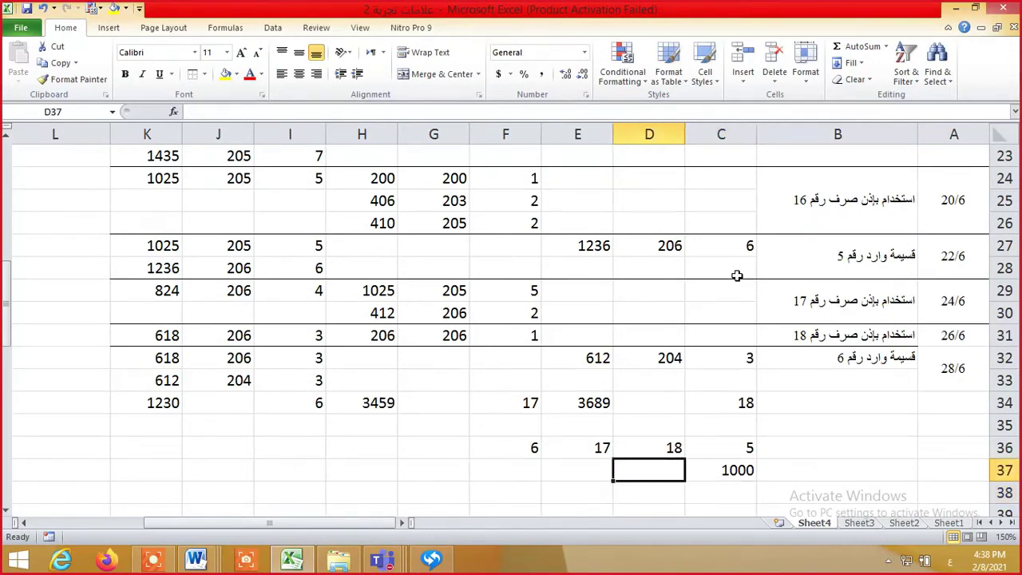
pyautogui.write('=')
pyautogui.press('Up')
pyautogui.press('Up')
pyautogui.press('Up')
pyautogui.press('Left')
pyautogui.press('Return')
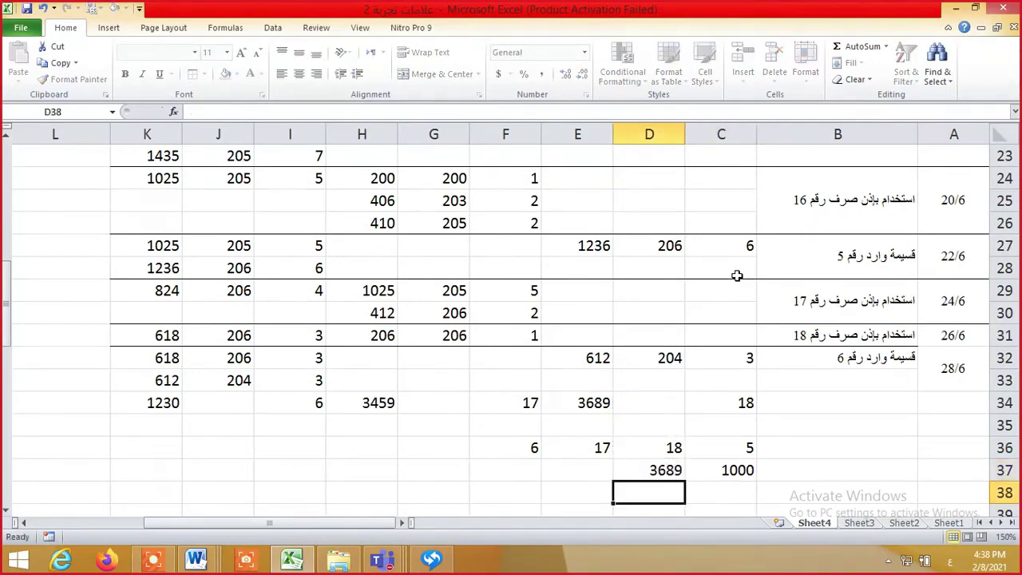
# Link E37 to the total issues value with the formula =H34
pyautogui.press('Up')
pyautogui.press('Up')
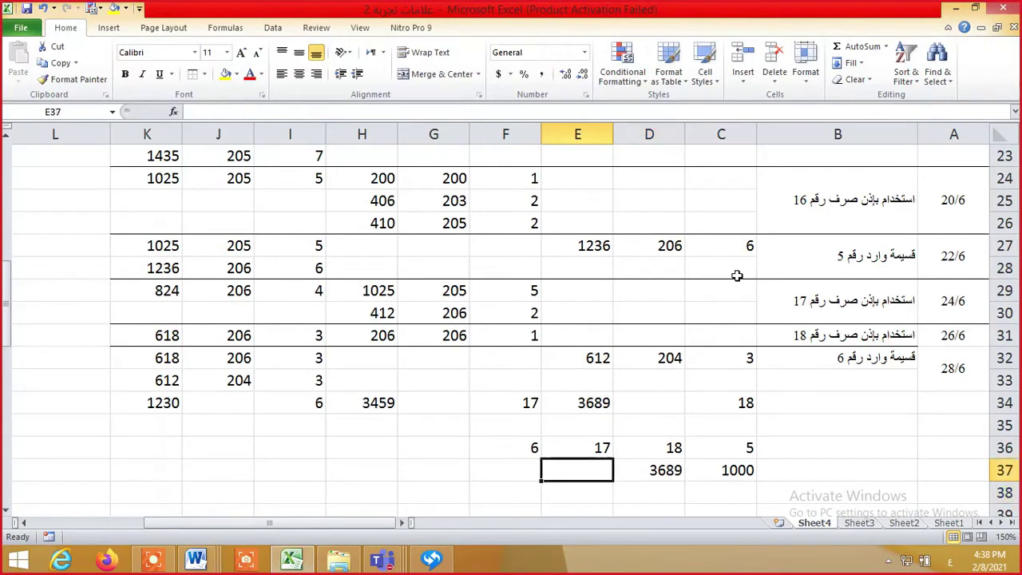
pyautogui.write('=')
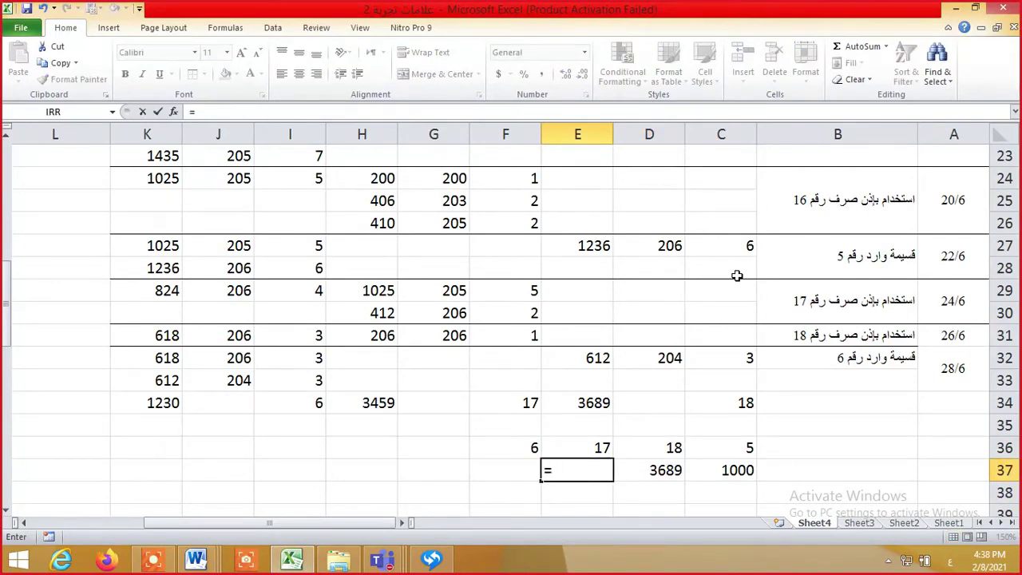
pyautogui.press('Up')
pyautogui.press('Up')
pyautogui.press('Up')
pyautogui.press('Left')
pyautogui.press('Left')
pyautogui.press('Left')
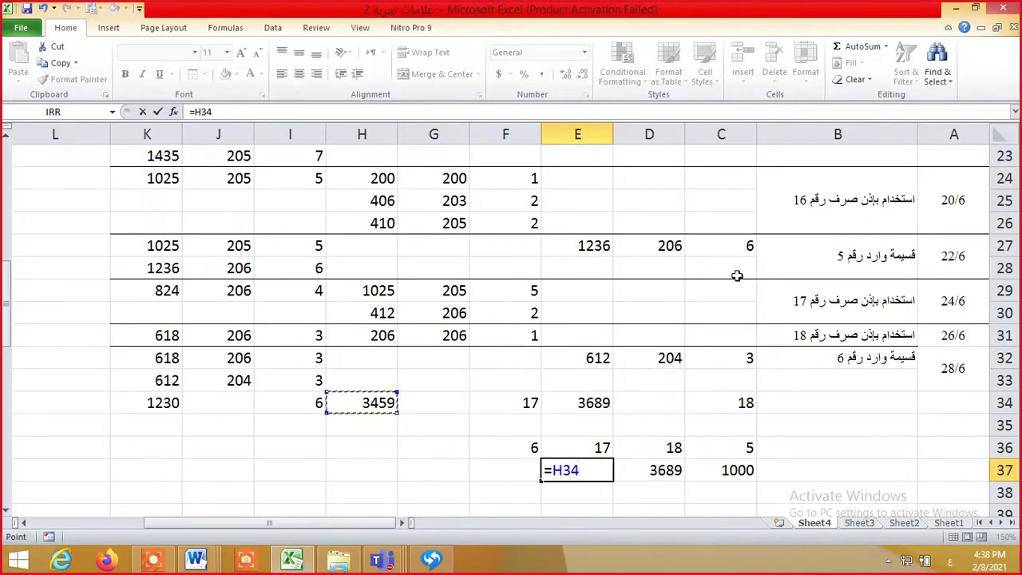
pyautogui.press('Return')
# Compute the closing value in F37 with the formula =C37+D37-E37, adding opening value and receipts and subtracting issues
pyautogui.press('Up')
pyautogui.press('Left')
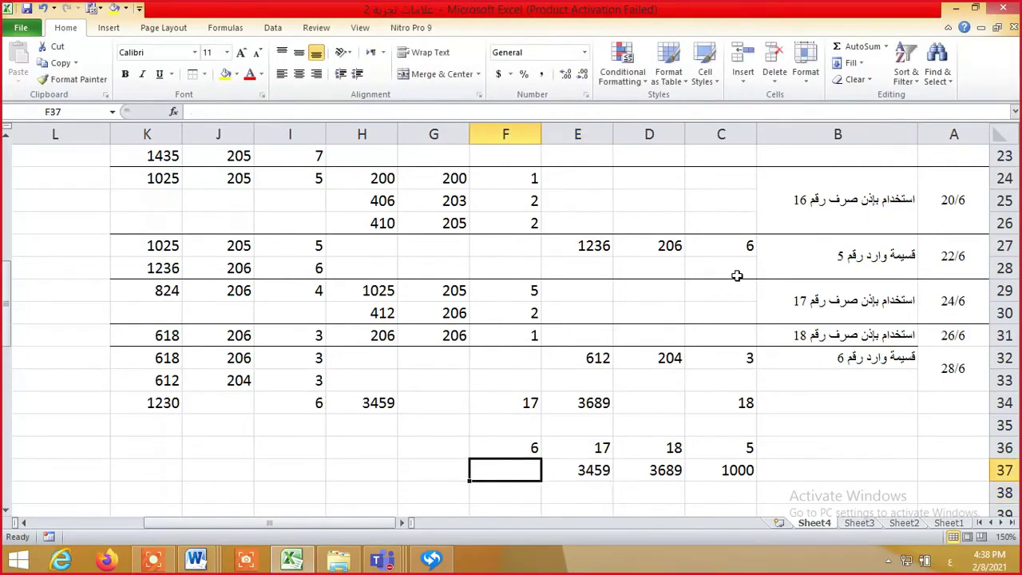
pyautogui.write('=')
pyautogui.press('Left')
pyautogui.press('Left')
pyautogui.press('Left')
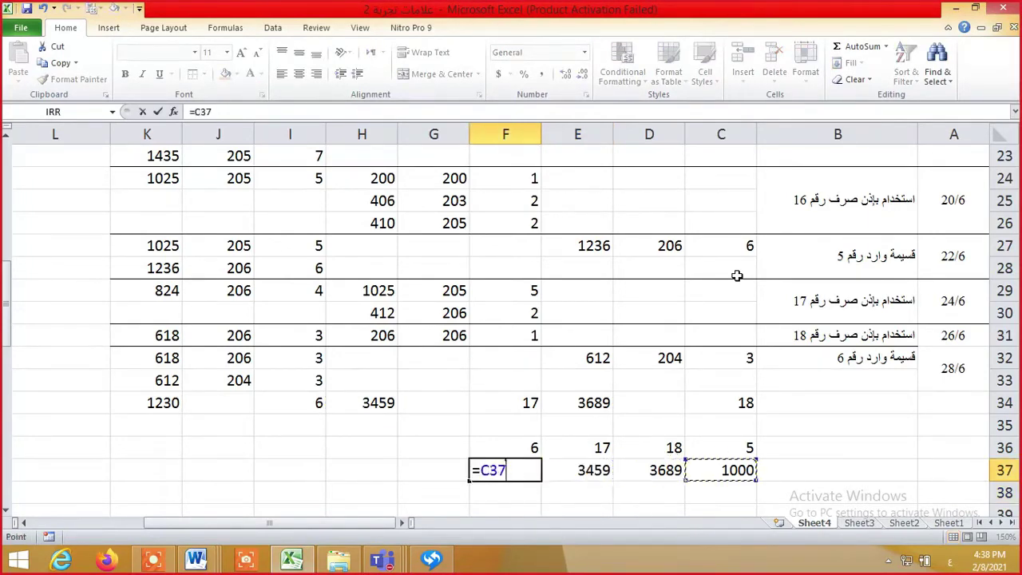
pyautogui.write('+')
pyautogui.press('Left')
pyautogui.press('Left')
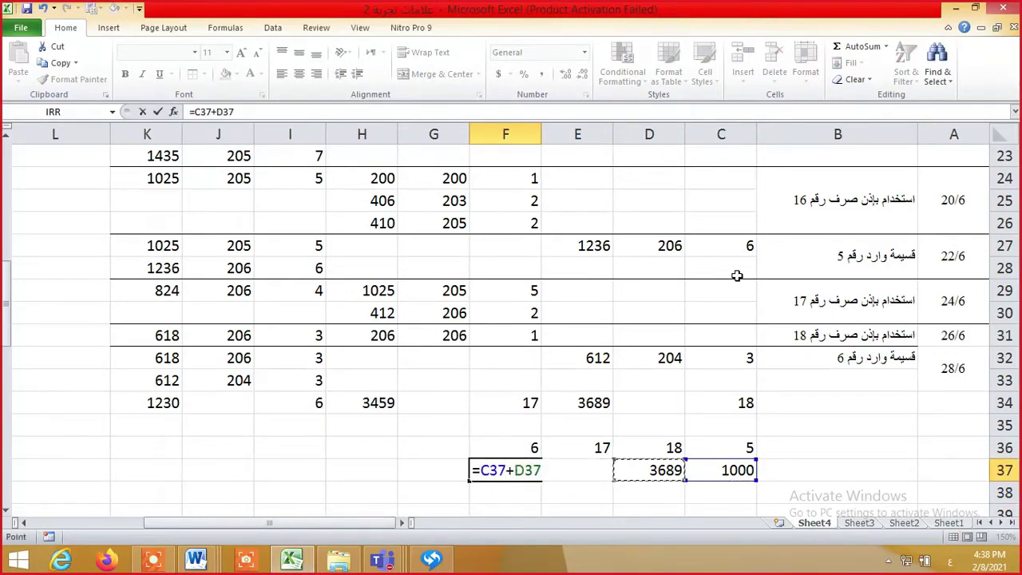
pyautogui.write('-')
pyautogui.press('Left')
pyautogui.press('Return')
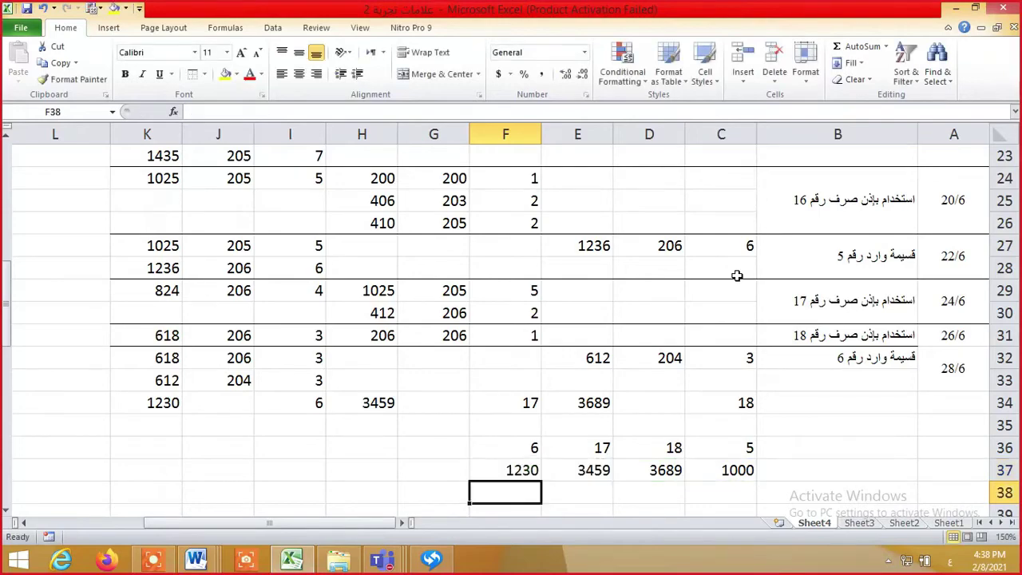
# Compare the computed closing value in F37 with the closing balance value total in K34
pyautogui.press('Up')
pyautogui.press('Up')
pyautogui.press('Up')
pyautogui.press('Left')
pyautogui.press('Left')
pyautogui.press('Left')
pyautogui.press('Left')
pyautogui.press('Left')
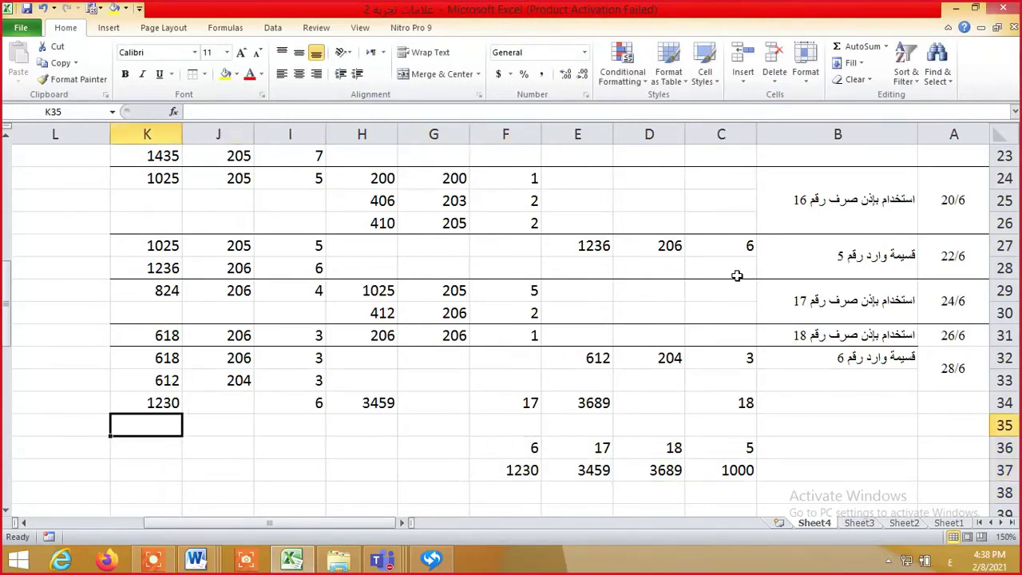
pyautogui.press('Up')
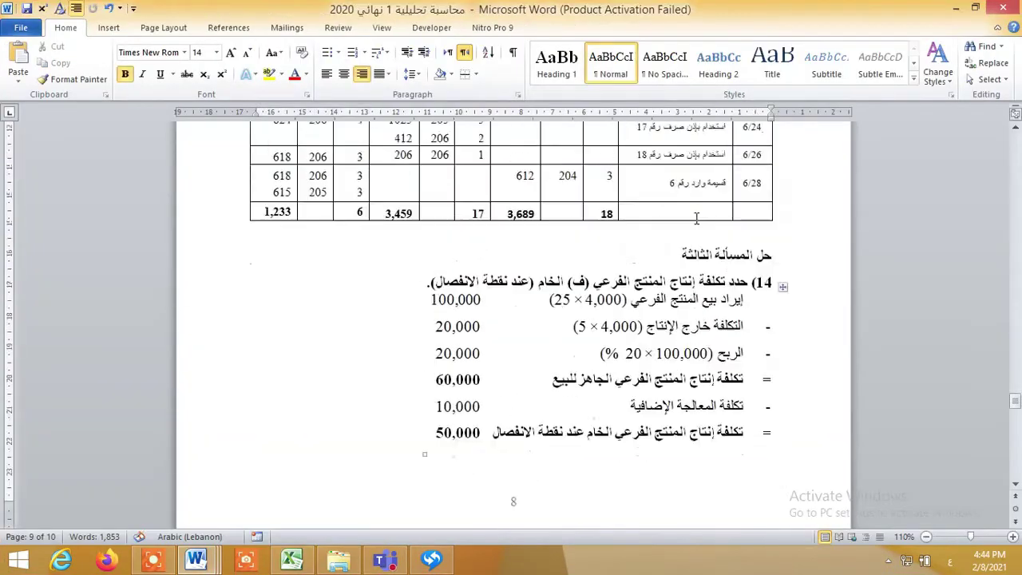
# In the Word exam document, examine the June FIFO stock card for raw material (ك) in question 13, down to its totals row
pyautogui.scroll(10, 697, 221)
pyautogui.scroll(5, 697, 222)
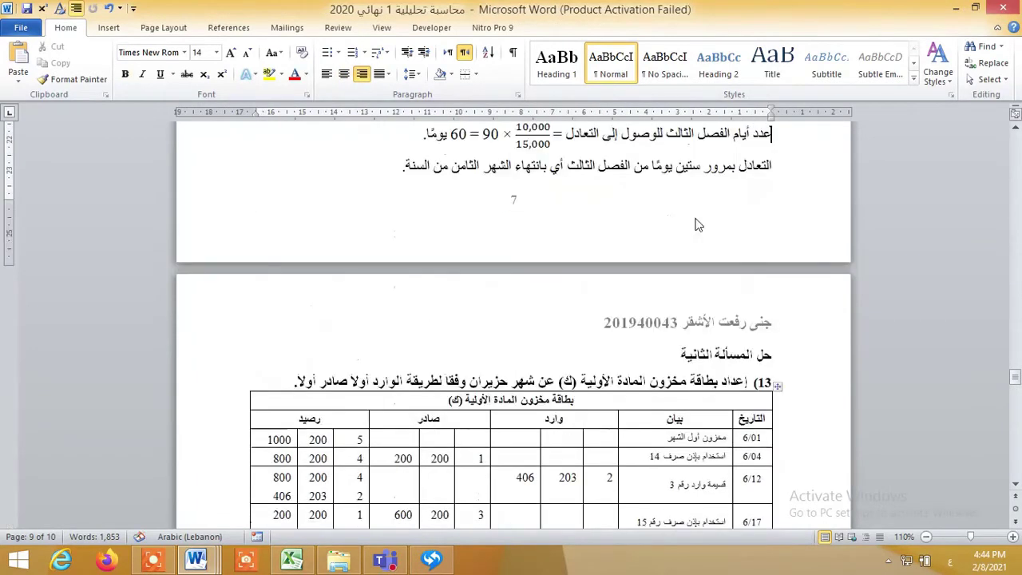
pyautogui.click(697, 224)
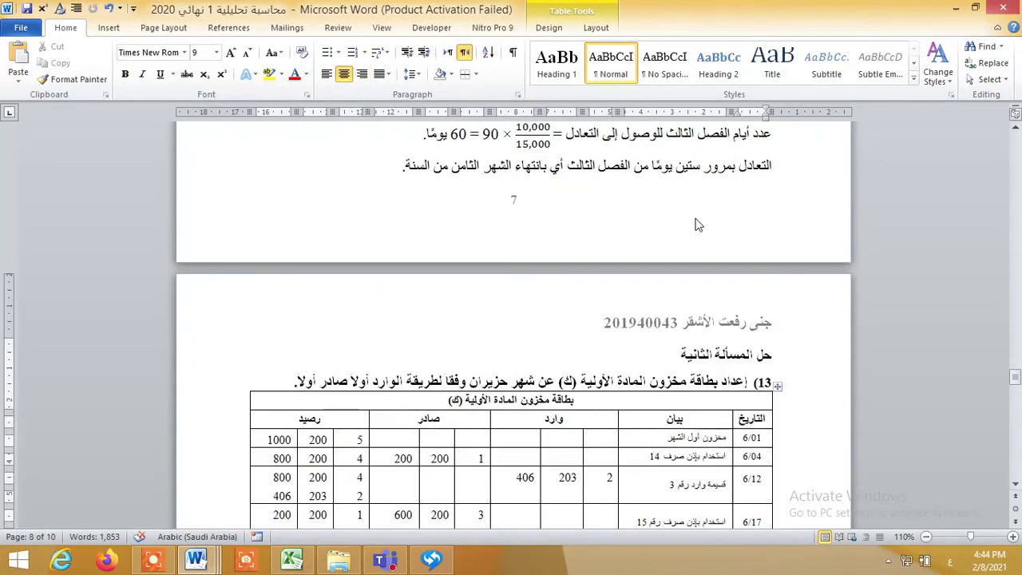
pyautogui.scroll(-3, 697, 224)
pyautogui.scroll(-1, 698, 219)
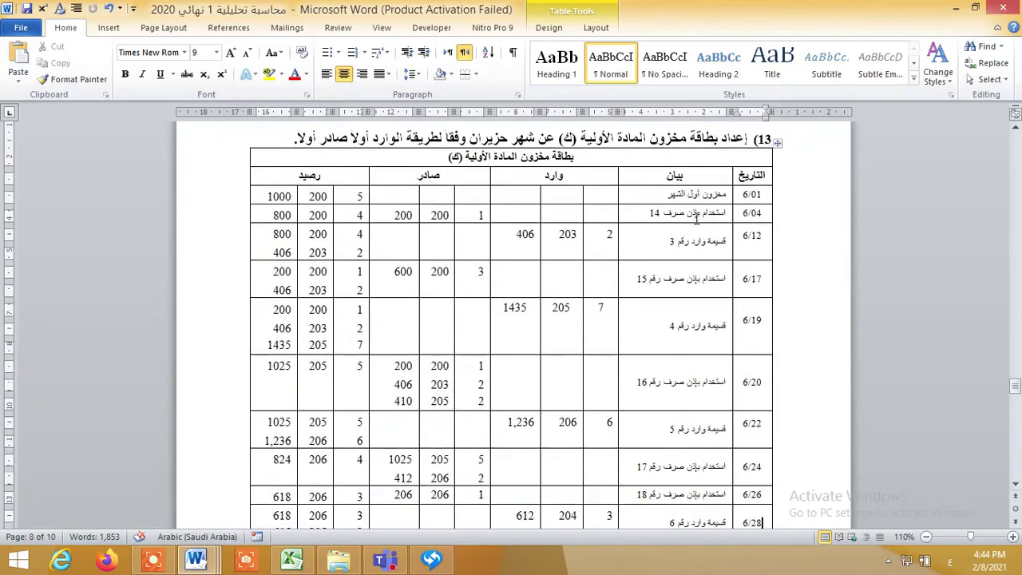
pyautogui.scroll(-1, 696, 219)
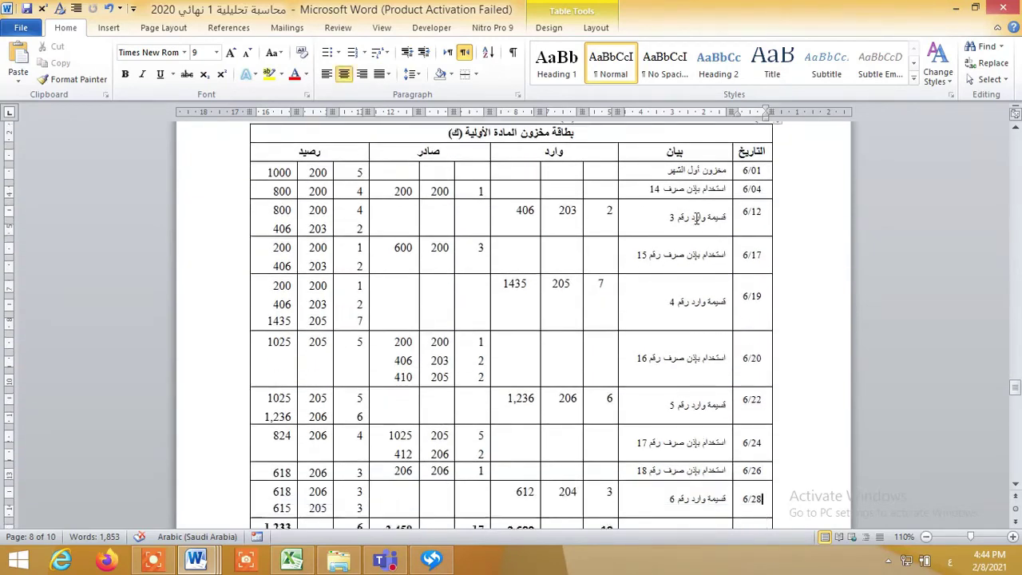
pyautogui.press('Down')
pyautogui.press('Down')
pyautogui.press('Down')
pyautogui.press('Down')
pyautogui.press('Down')
pyautogui.press('Down')
pyautogui.press('Down')
pyautogui.press('Down')
pyautogui.press('Down')
pyautogui.press('Down')
pyautogui.press('Down')
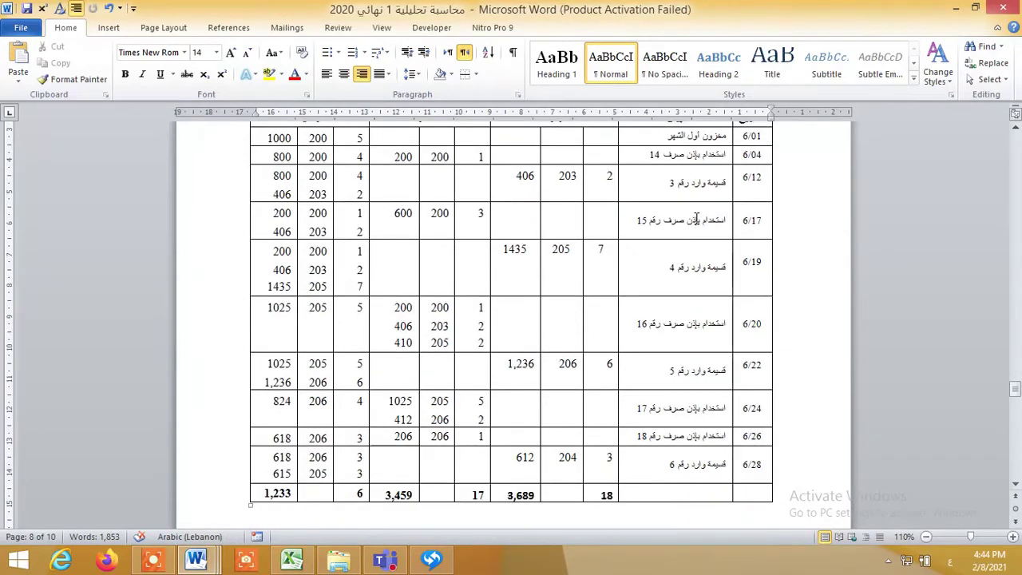
# Examine the beginning of the third problem's solution, question 14, on the production cost of by-product (ف) at the split-off point
pyautogui.press('Down')
pyautogui.press('Down')
pyautogui.press('Down')
pyautogui.press('Down')
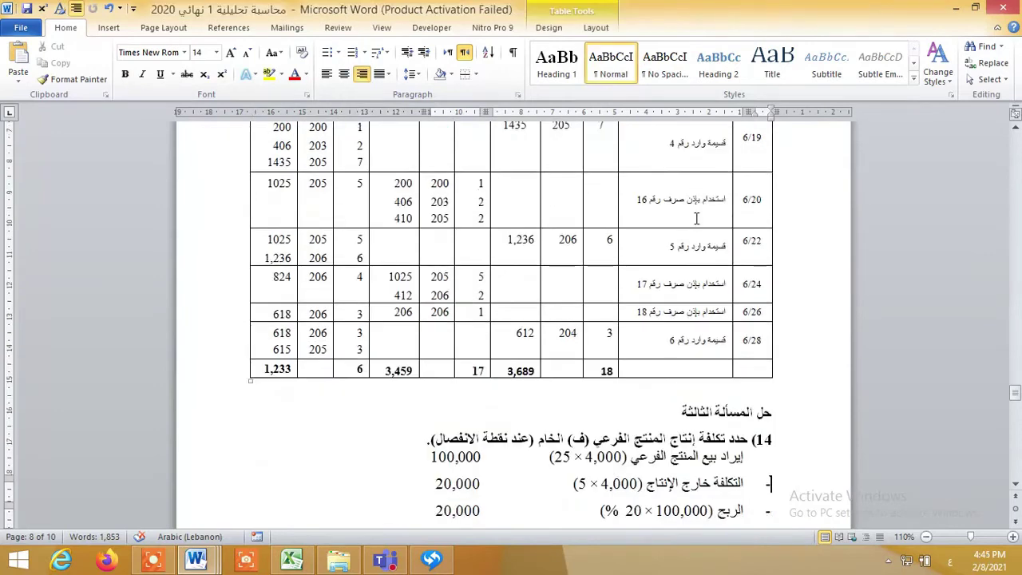
pyautogui.press('Up')
pyautogui.press('Up')
pyautogui.press('Up')
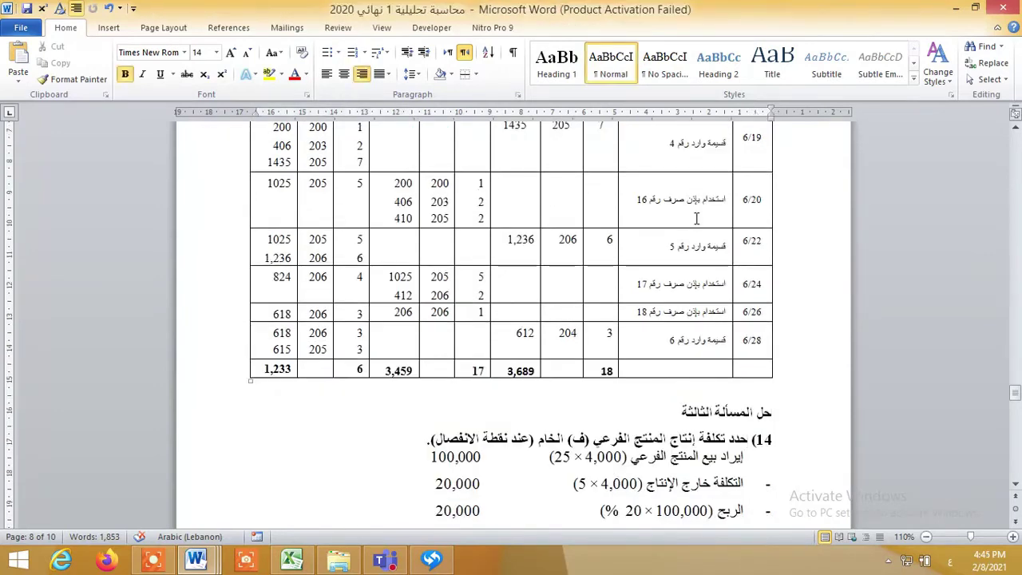
pyautogui.press('Up')
# Go back to the third problem's statement on page 2 and read its by-product data and the requirement in question 14
pyautogui.press('pageup')
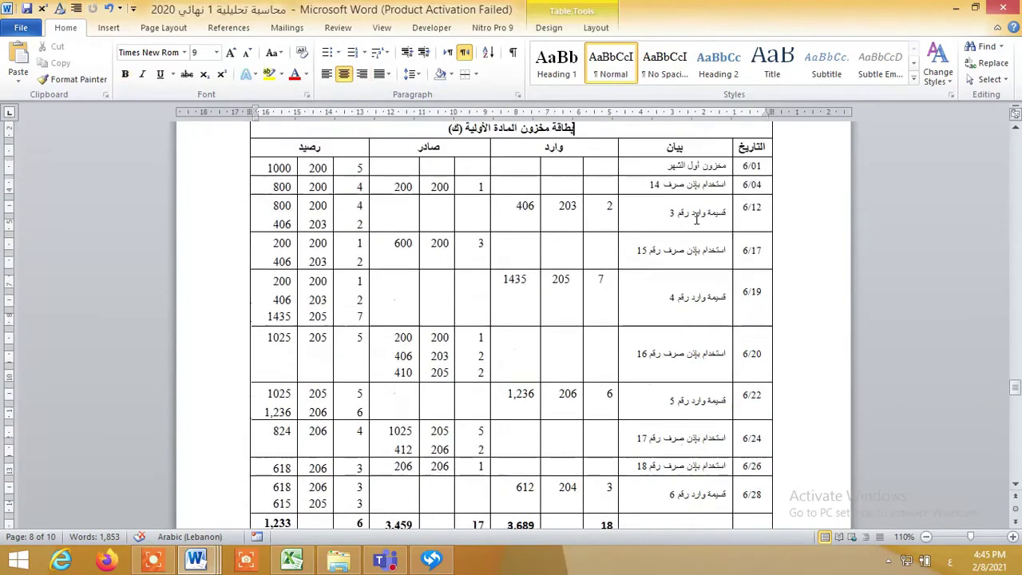
pyautogui.press('pageup')
pyautogui.press('pageup')
pyautogui.press('pageup')
pyautogui.press('pageup')
pyautogui.press('pageup')
pyautogui.press('pageup')
pyautogui.press('pageup')
pyautogui.press('pageup')
pyautogui.press('pageup')
pyautogui.press('pageup')
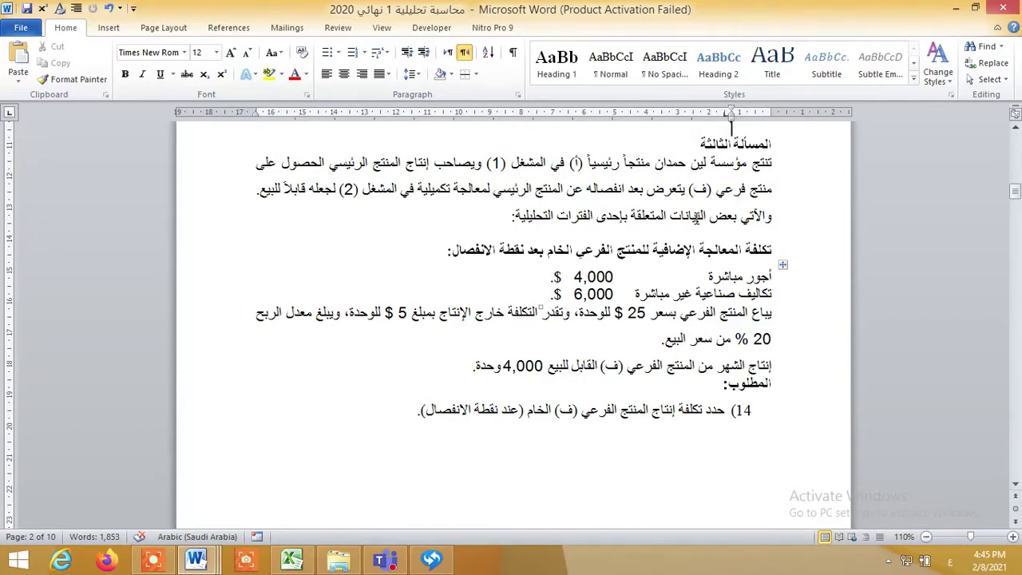
pyautogui.click(771, 365)
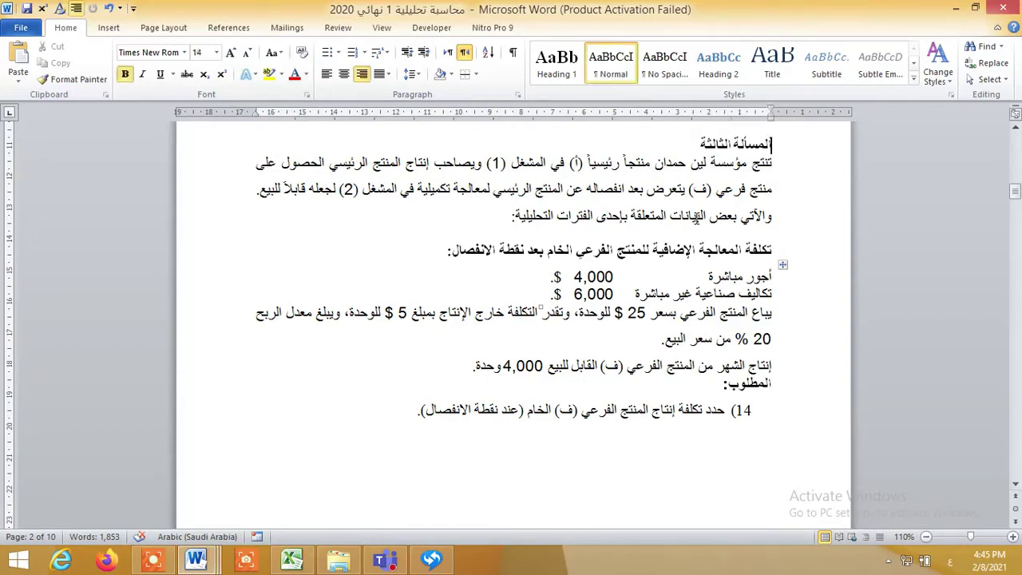
pyautogui.click(724, 410)
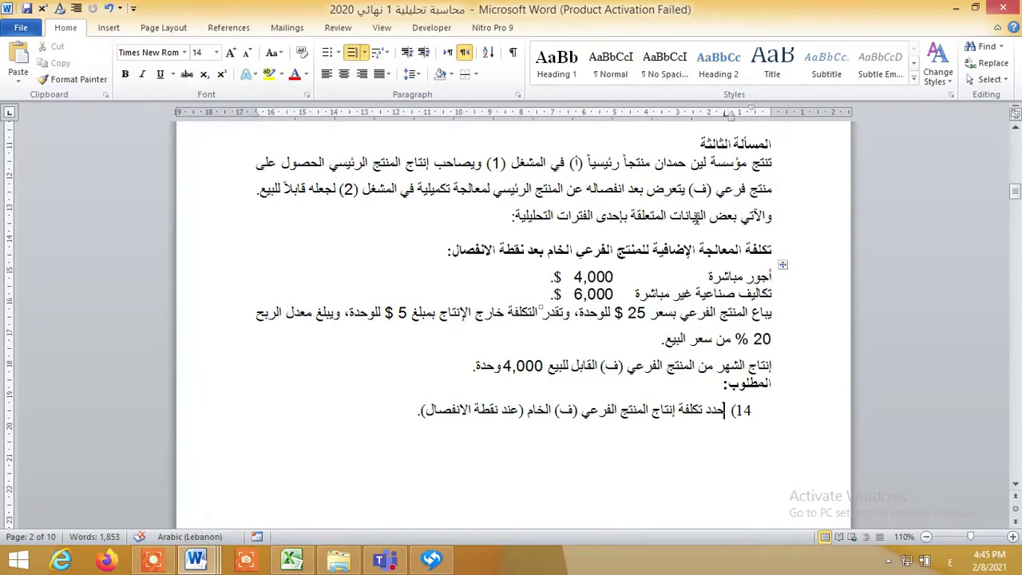
# Move on to the fourth problem's statement and examine its inventory data and the workshop (1) heading
pyautogui.press('Down')
pyautogui.press('Down')
pyautogui.press('Down')
pyautogui.press('Down')
pyautogui.press('Down')
pyautogui.press('Down')
pyautogui.press('Down')
pyautogui.press('Down')
pyautogui.press('Down')
pyautogui.press('Down')
pyautogui.press('Down')
pyautogui.press('Down')
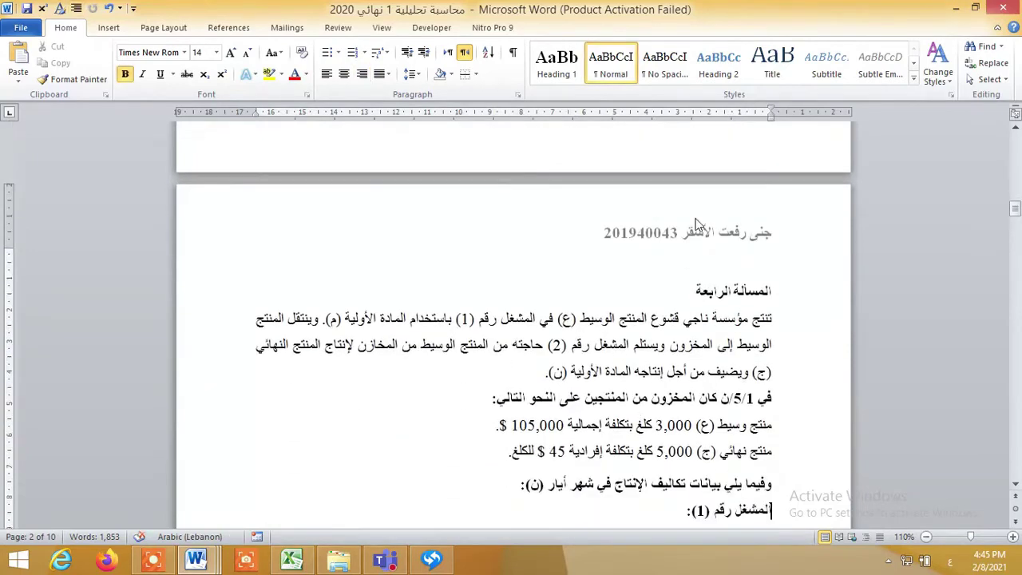